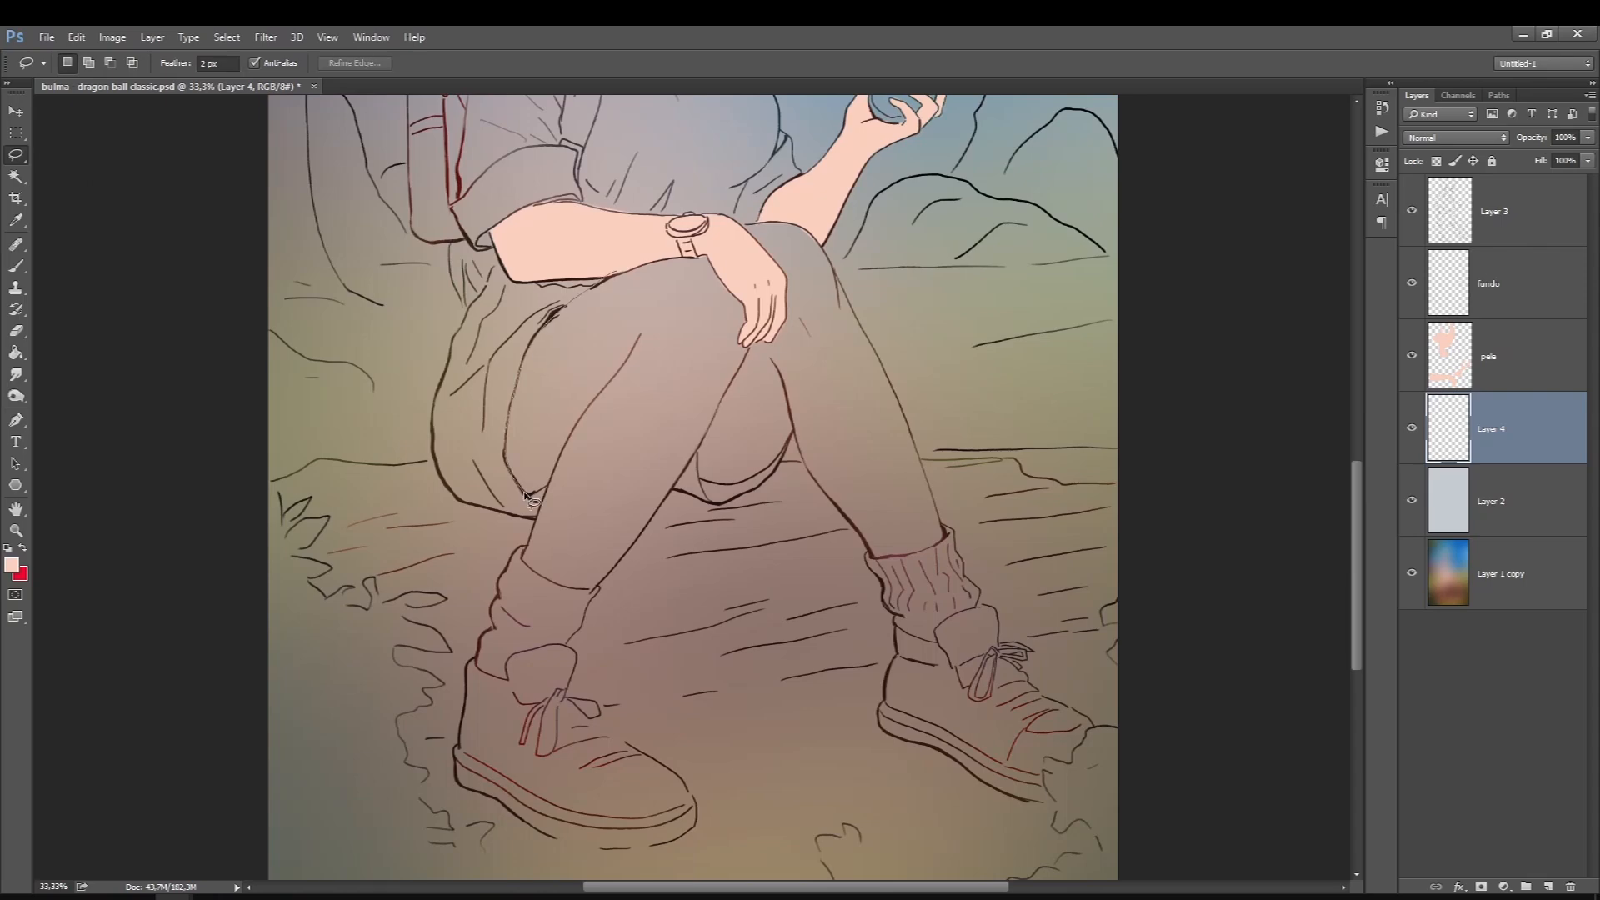
Select the character's legs, fill them with the skin tone, and save the document
{"action": "left_click_drag", "start_coordinate": [776, 336], "coordinate": [700, 255]}
{"action": "key", "text": "g"}
{"action": "left_click", "coordinate": [708, 375]}
{"action": "left_click_drag", "start_coordinate": [1357, 502], "coordinate": [1357, 409]}
{"action": "key", "text": "ctrl+s"}
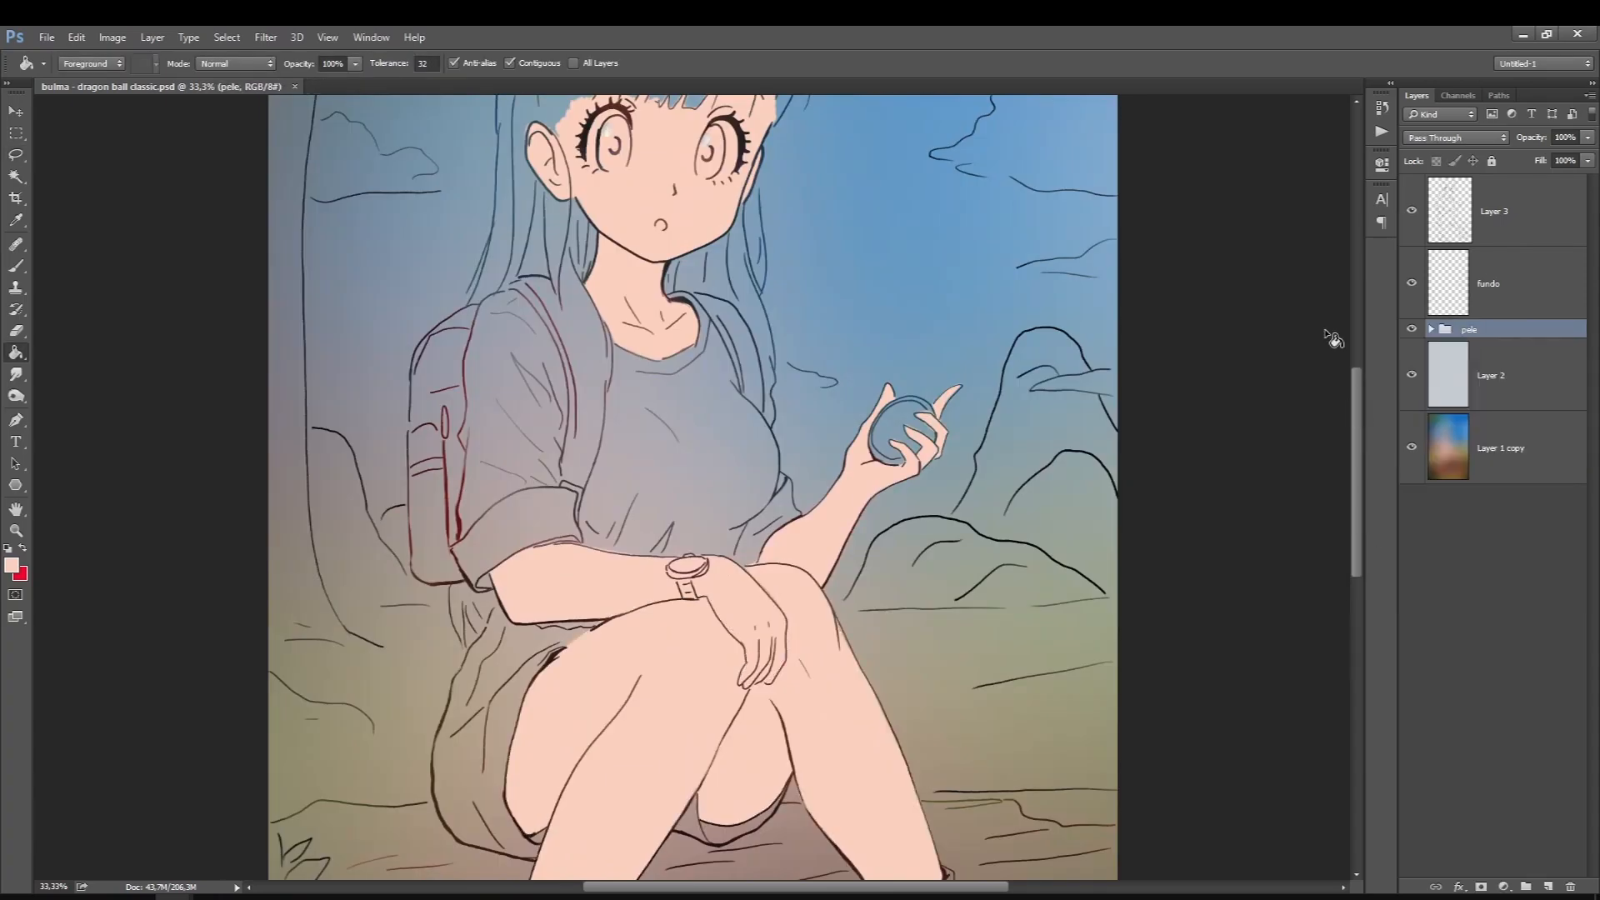
Create a new layer below the pele group, outline the hair, and fill it with turquoise
{"action": "left_click", "coordinate": [1548, 887], "text": "ctrl"}
{"action": "key", "text": "l"}
{"action": "left_click_drag", "start_coordinate": [1357, 417], "coordinate": [1356, 324]}
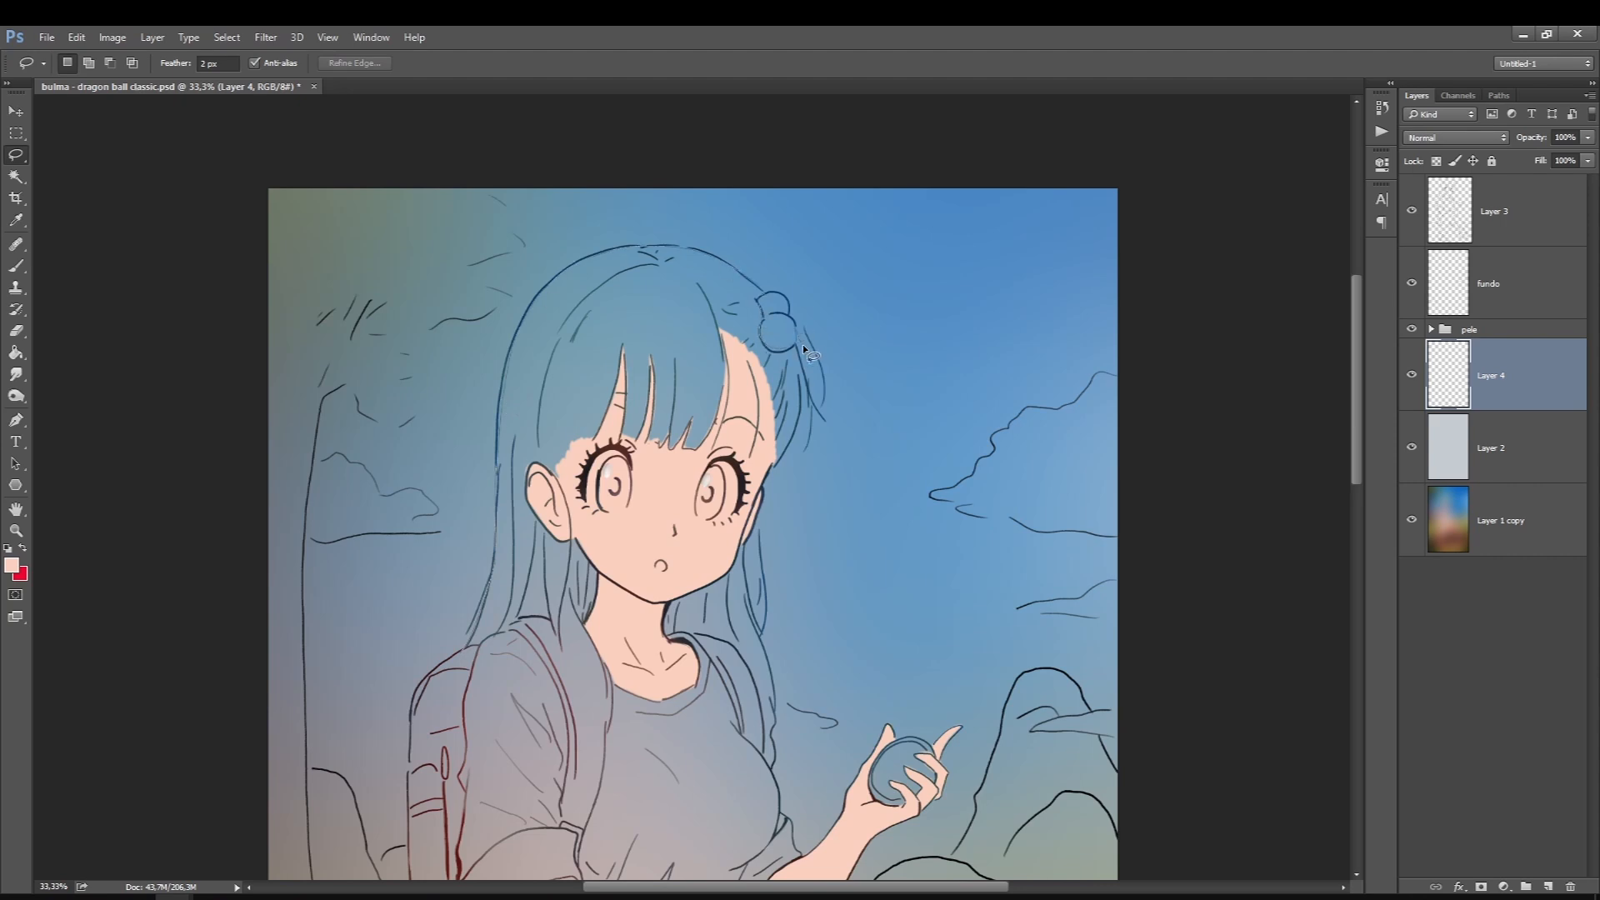
{"action": "mouse_move", "coordinate": [606, 750]}
{"action": "left_mouse_down"}
{"action": "mouse_move", "coordinate": [750, 633]}
{"action": "mouse_move", "coordinate": [760, 705]}
{"action": "left_mouse_up"}
{"action": "left_click_drag", "start_coordinate": [748, 539], "coordinate": [764, 733]}
{"action": "scroll", "coordinate": [765, 584], "scroll_direction": "down", "scroll_amount": 3}
{"action": "mouse_move", "coordinate": [716, 162]}
{"action": "left_mouse_down"}
{"action": "mouse_move", "coordinate": [759, 159]}
{"action": "mouse_move", "coordinate": [726, 150]}
{"action": "left_mouse_up"}
{"action": "mouse_move", "coordinate": [500, 679]}
{"action": "left_mouse_down"}
{"action": "mouse_move", "coordinate": [467, 708]}
{"action": "mouse_move", "coordinate": [499, 671]}
{"action": "left_mouse_up"}
{"action": "left_click", "coordinate": [12, 565]}
{"action": "left_click", "coordinate": [1397, 385]}
{"action": "left_click", "coordinate": [634, 133]}
Rename the hair layer as base and place it in a group named cabelo
{"action": "double_click", "coordinate": [1490, 375]}
{"action": "type", "text": "base"}
{"action": "key", "text": "ctrl+g"}
{"action": "double_click", "coordinate": [1473, 348]}
{"action": "type", "text": "cabelo"}
Add a new layer, outline the hair ornament, and move the layer above the pele and cabelo groups
{"action": "left_click", "coordinate": [1547, 887], "text": "ctrl"}
{"action": "scroll", "coordinate": [790, 238], "scroll_direction": "up", "scroll_amount": 3}
{"action": "left_click_drag", "start_coordinate": [798, 260], "coordinate": [762, 257]}
{"action": "key", "text": "ctrl+]"}
{"action": "key", "text": "ctrl+]"}
Outline the backpack and its front strap and fill the selection with red
{"action": "scroll", "coordinate": [562, 469], "scroll_direction": "down", "scroll_amount": 4}
{"action": "mouse_move", "coordinate": [411, 430]}
{"action": "left_mouse_down"}
{"action": "mouse_move", "coordinate": [466, 358]}
{"action": "mouse_move", "coordinate": [410, 426]}
{"action": "left_mouse_up"}
{"action": "left_click", "coordinate": [12, 565]}
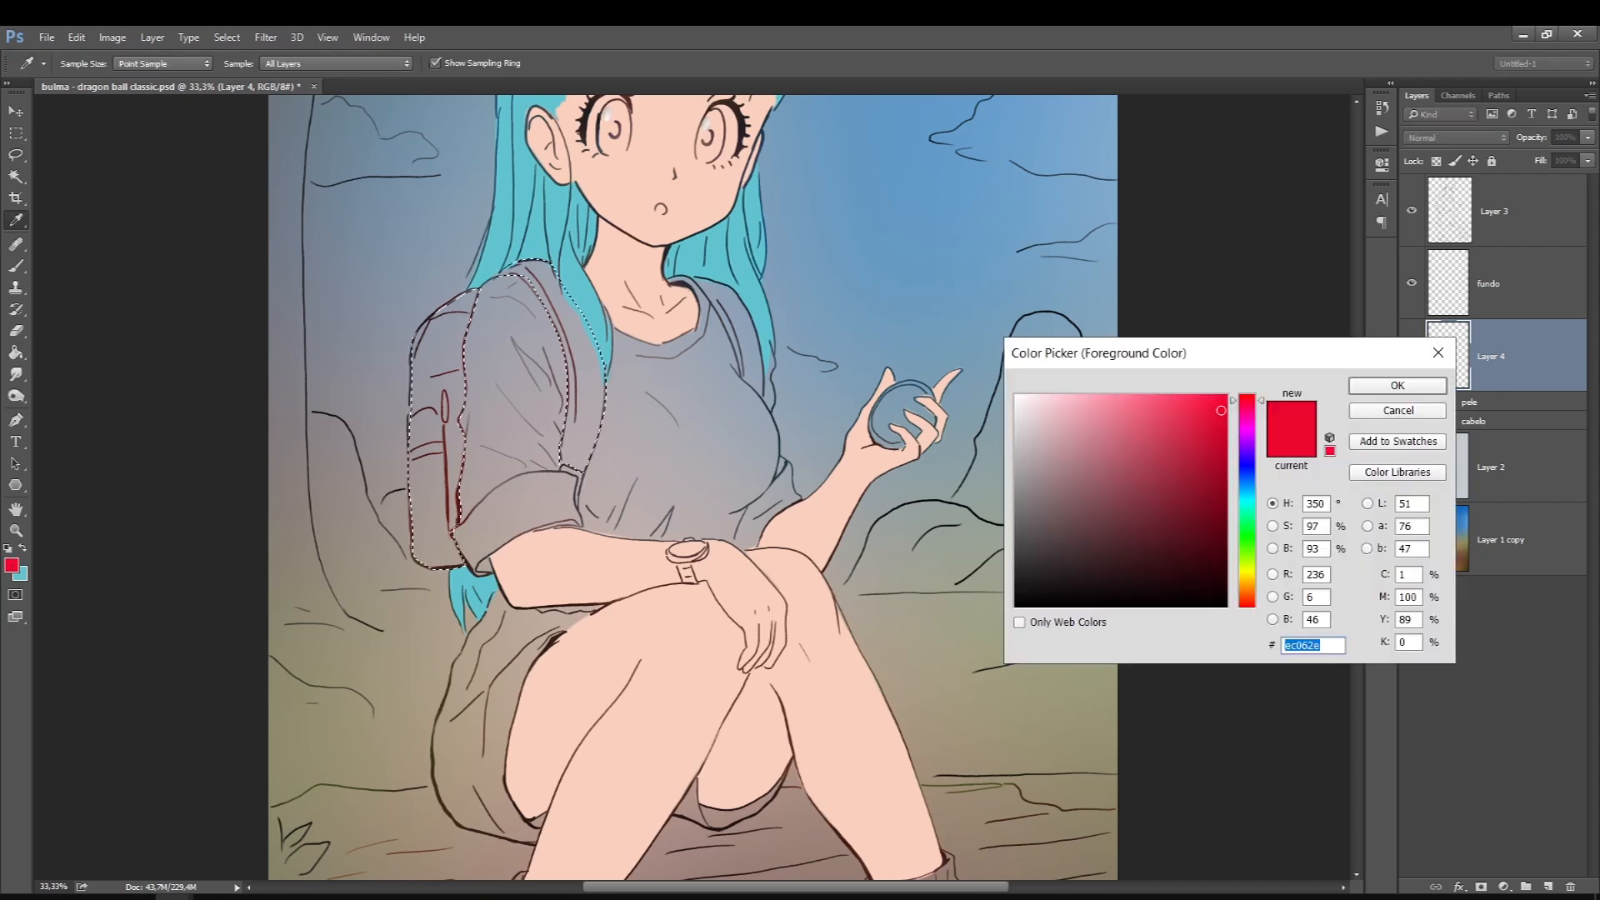
{"action": "left_click", "coordinate": [1397, 385]}
{"action": "key", "text": "g"}
{"action": "left_click", "coordinate": [587, 393]}
Outline the other backpack strap and both shoes, excluding the soles, and fill them with the same red
{"action": "key", "text": "l"}
{"action": "mouse_move", "coordinate": [668, 279]}
{"action": "left_mouse_down"}
{"action": "mouse_move", "coordinate": [740, 354]}
{"action": "mouse_move", "coordinate": [671, 278]}
{"action": "left_mouse_up"}
{"action": "left_click_drag", "start_coordinate": [1357, 459], "coordinate": [1368, 472]}
{"action": "scroll", "coordinate": [528, 364], "scroll_direction": "down", "scroll_amount": 5}
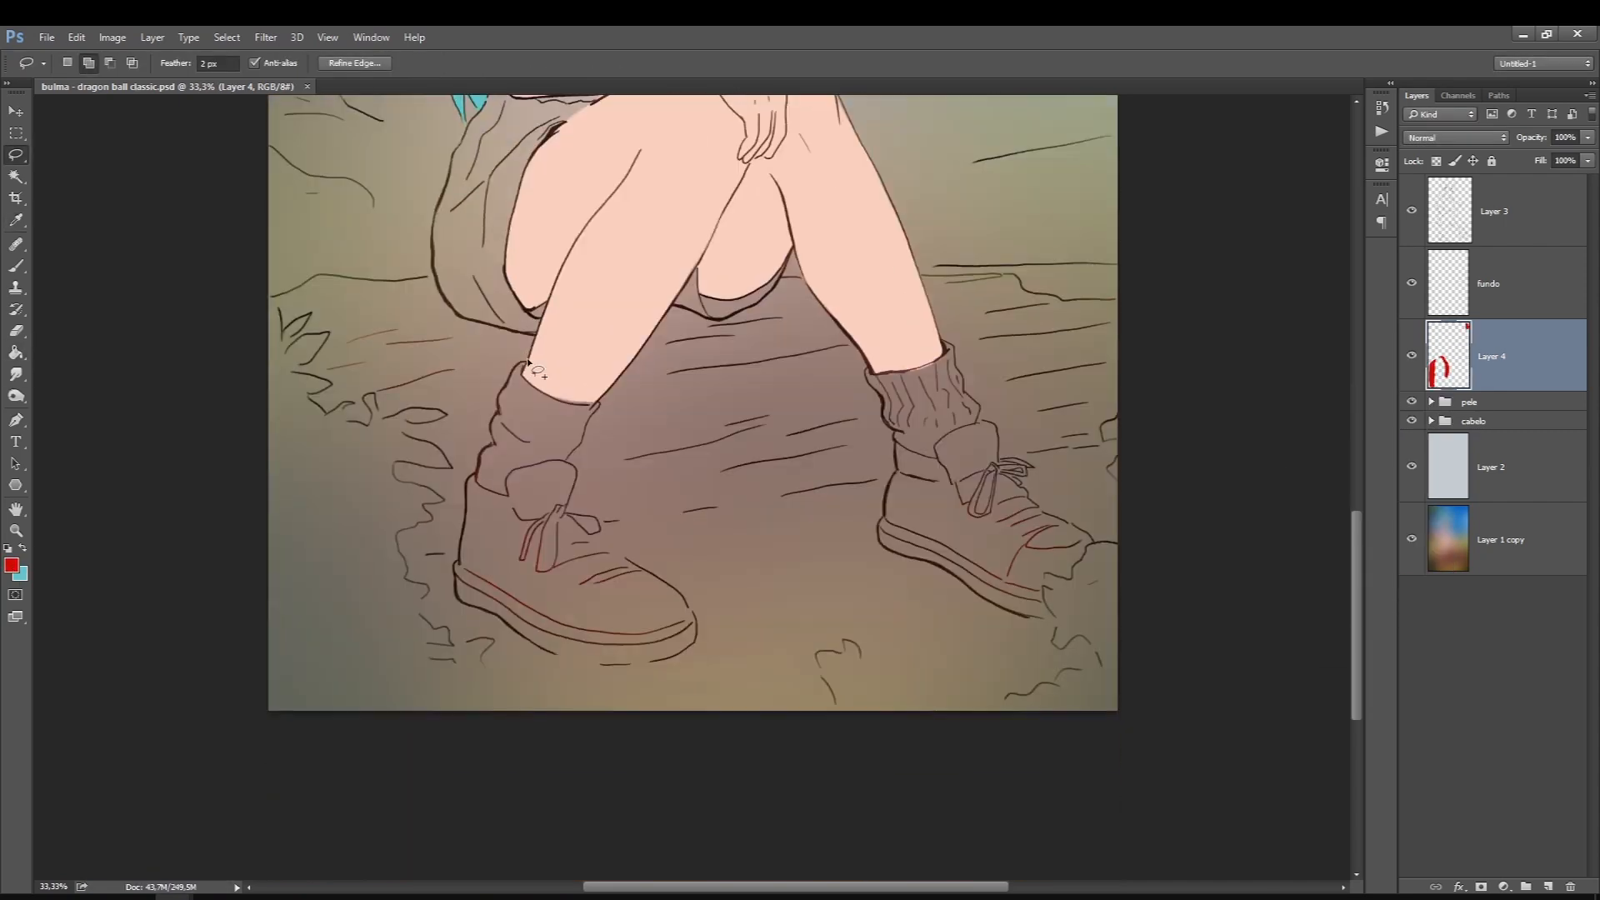
{"action": "left_click_drag", "start_coordinate": [626, 561], "coordinate": [507, 482]}
{"action": "mouse_move", "coordinate": [899, 448]}
{"action": "left_mouse_down"}
{"action": "mouse_move", "coordinate": [980, 566]}
{"action": "mouse_move", "coordinate": [1029, 590]}
{"action": "left_mouse_up"}
{"action": "key", "text": "g"}
{"action": "left_click", "coordinate": [915, 473]}
{"action": "key", "text": "ctrl+0"}
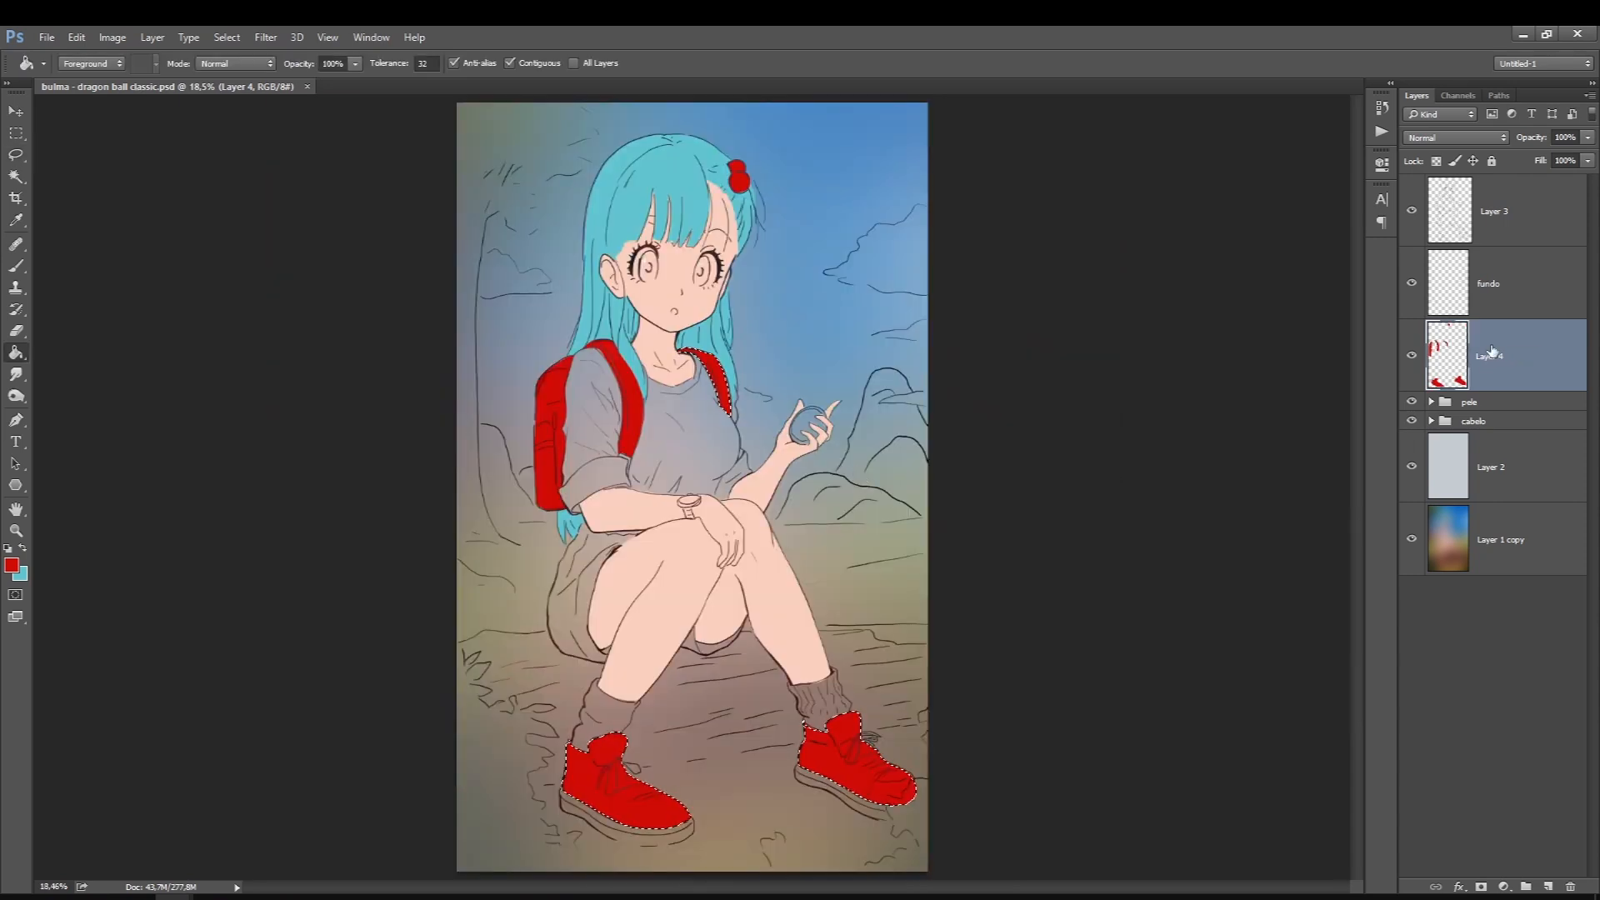
Place the red layer in a group named red
{"action": "key", "text": "ctrl+g"}
{"action": "double_click", "coordinate": [1469, 331]}
{"action": "type", "text": "red"}
Create a new layer below the cabelo group, place it in a group named blusa, and clear the selection
{"action": "left_click", "coordinate": [1492, 414]}
{"action": "left_click", "coordinate": [1546, 886]}
{"action": "key", "text": "ctrl+g"}
{"action": "double_click", "coordinate": [1472, 387]}
{"action": "type", "text": "blusa"}
{"action": "key", "text": "Return"}
{"action": "key", "text": "ctrl+d"}
Outline the shirt and fill it with off-white on the layer in the blusa group
{"action": "key", "text": "l"}
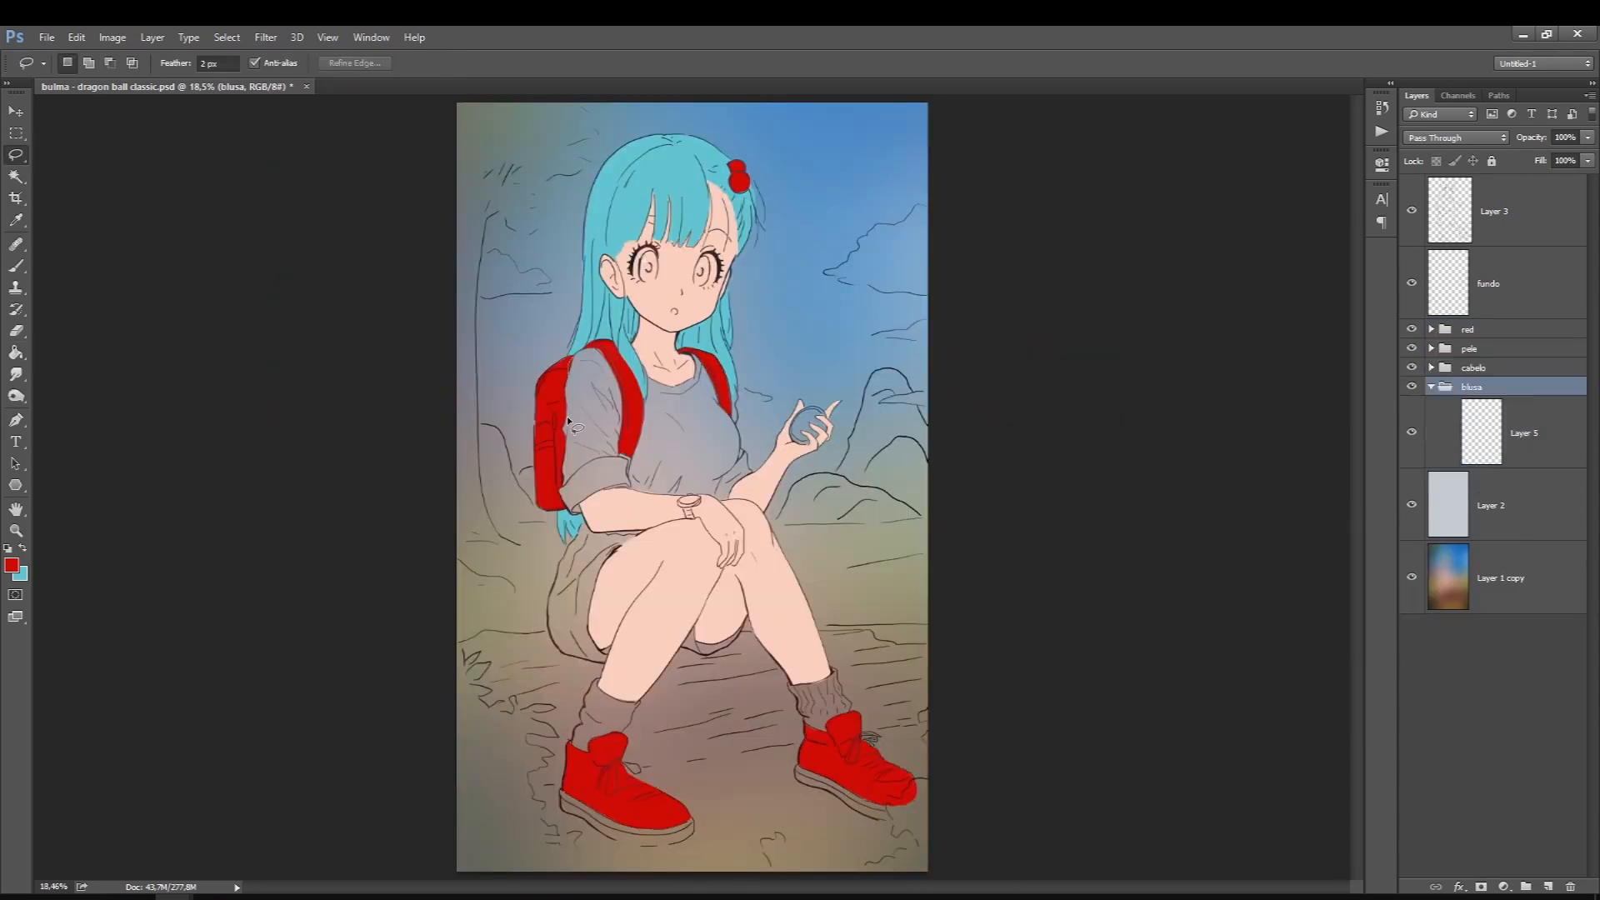
{"action": "left_click_drag", "start_coordinate": [646, 378], "coordinate": [626, 437]}
{"action": "left_click", "coordinate": [12, 565]}
{"action": "left_click", "coordinate": [1027, 404]}
{"action": "left_click", "coordinate": [1397, 386]}
{"action": "left_click", "coordinate": [1524, 433]}
{"action": "key", "text": "g"}
{"action": "left_click", "coordinate": [666, 428]}
Choose a tan foreground colour and add a new layer in a group named short below the blusa group
{"action": "left_click", "coordinate": [12, 565]}
{"action": "left_click", "coordinate": [1397, 385]}
{"action": "left_click", "coordinate": [1432, 387]}
{"action": "left_click", "coordinate": [1547, 886]}
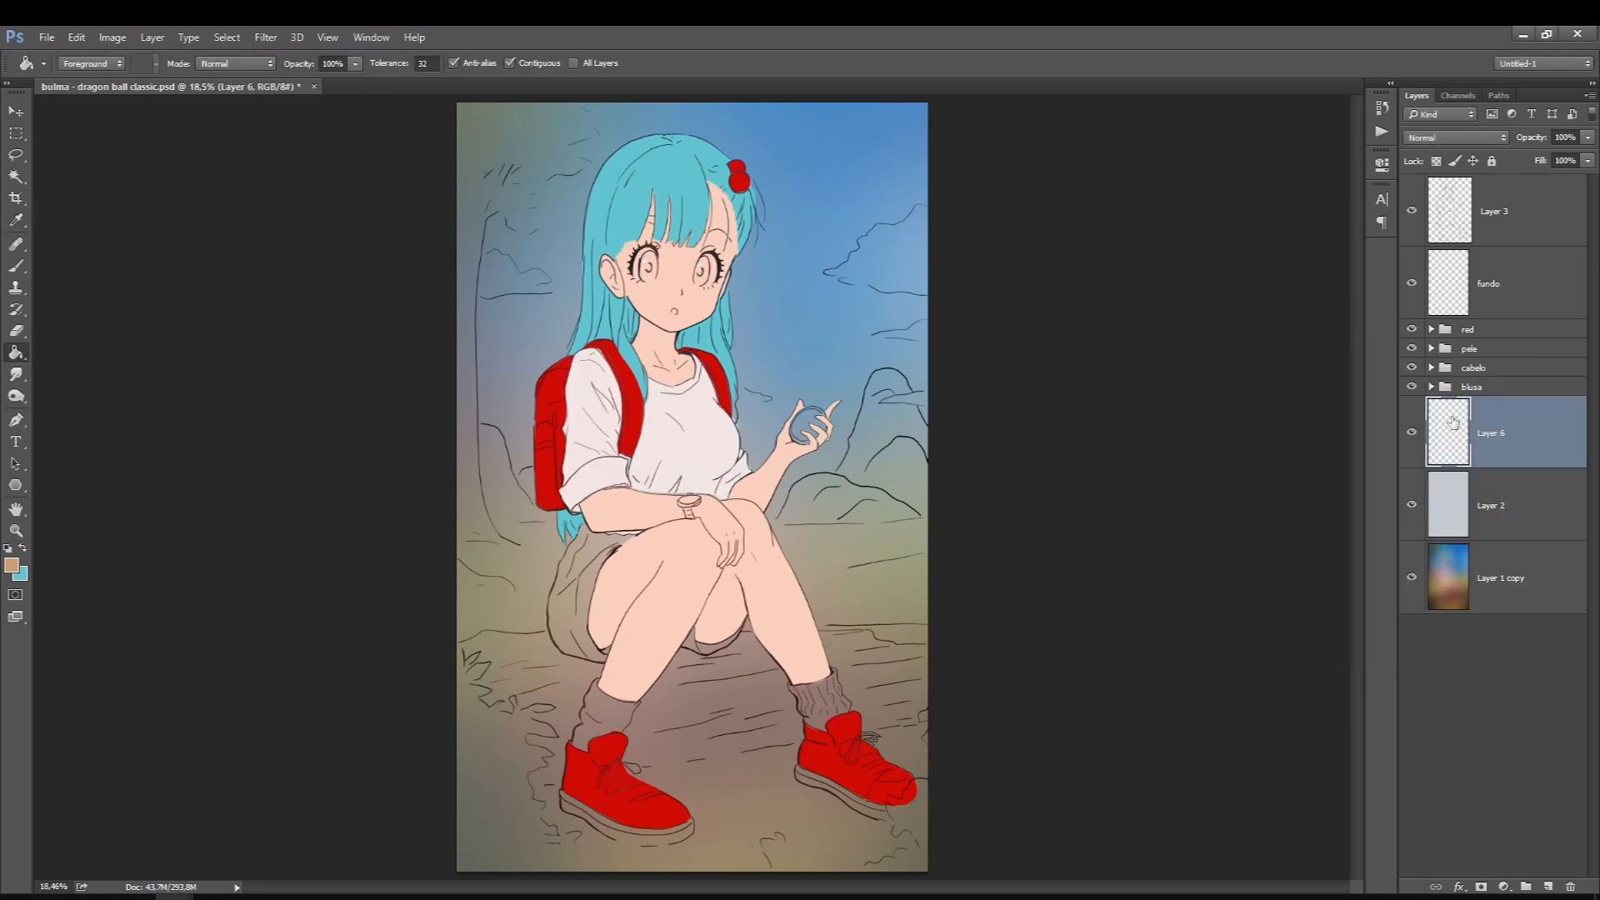
{"action": "key", "text": "ctrl+g"}
{"action": "double_click", "coordinate": [1471, 406]}
{"action": "type", "text": "short"}
{"action": "left_click", "coordinate": [1523, 452]}
Outline both visible parts of the shorts, fill them with tan, and clear the selection
{"action": "key", "text": "l"}
{"action": "mouse_move", "coordinate": [608, 656]}
{"action": "left_mouse_down"}
{"action": "mouse_move", "coordinate": [614, 555]}
{"action": "mouse_move", "coordinate": [575, 533]}
{"action": "left_mouse_up"}
{"action": "mouse_move", "coordinate": [695, 632]}
{"action": "left_mouse_down"}
{"action": "mouse_move", "coordinate": [742, 625]}
{"action": "mouse_move", "coordinate": [697, 641]}
{"action": "left_mouse_up"}
{"action": "left_click", "coordinate": [15, 352]}
{"action": "left_click", "coordinate": [576, 617]}
{"action": "left_click", "coordinate": [701, 648]}
{"action": "key", "text": "ctrl+d"}
{"action": "key", "text": "l"}
Outline both shoe soles and fill them with the shirt's off-white on the blusa layer, then deselect
{"action": "left_click", "coordinate": [1431, 406]}
{"action": "left_click", "coordinate": [1431, 387]}
{"action": "left_click", "coordinate": [1524, 432]}
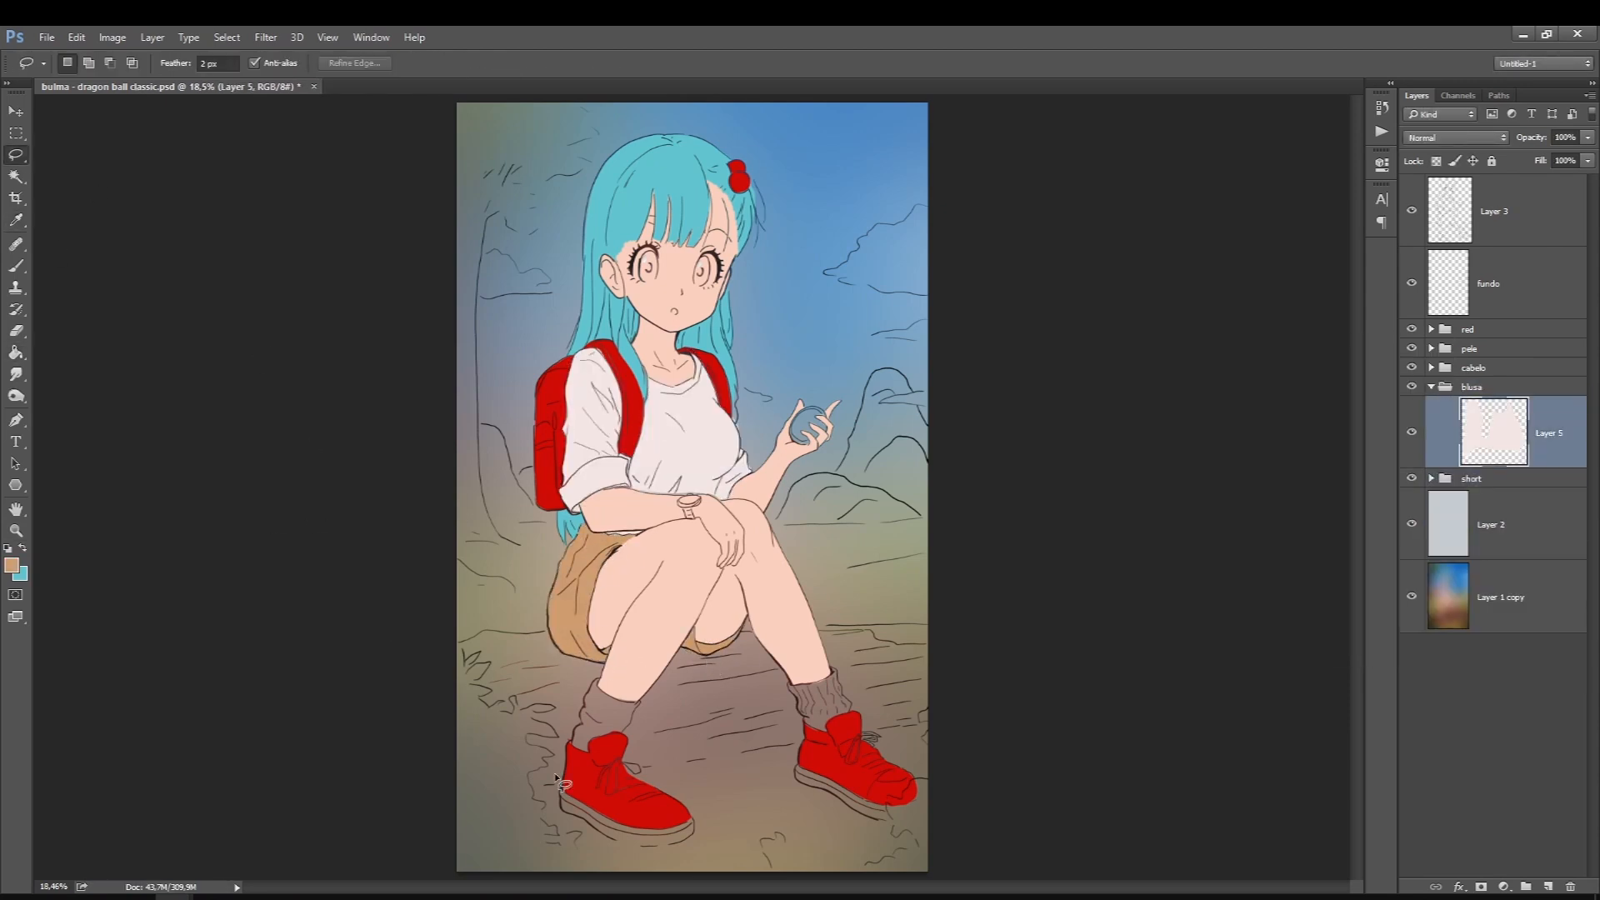
{"action": "left_click_drag", "start_coordinate": [691, 844], "coordinate": [567, 804]}
{"action": "left_click_drag", "start_coordinate": [875, 820], "coordinate": [800, 777]}
{"action": "key", "text": "g"}
{"action": "left_click", "coordinate": [667, 433], "text": "alt"}
{"action": "left_click", "coordinate": [595, 821]}
{"action": "left_click", "coordinate": [847, 794]}
{"action": "key", "text": "ctrl+d"}
Move the shirt and sole layer's group above the red group, rename it as branco, and save the document
{"action": "key", "text": "l"}
{"action": "key", "text": "b"}
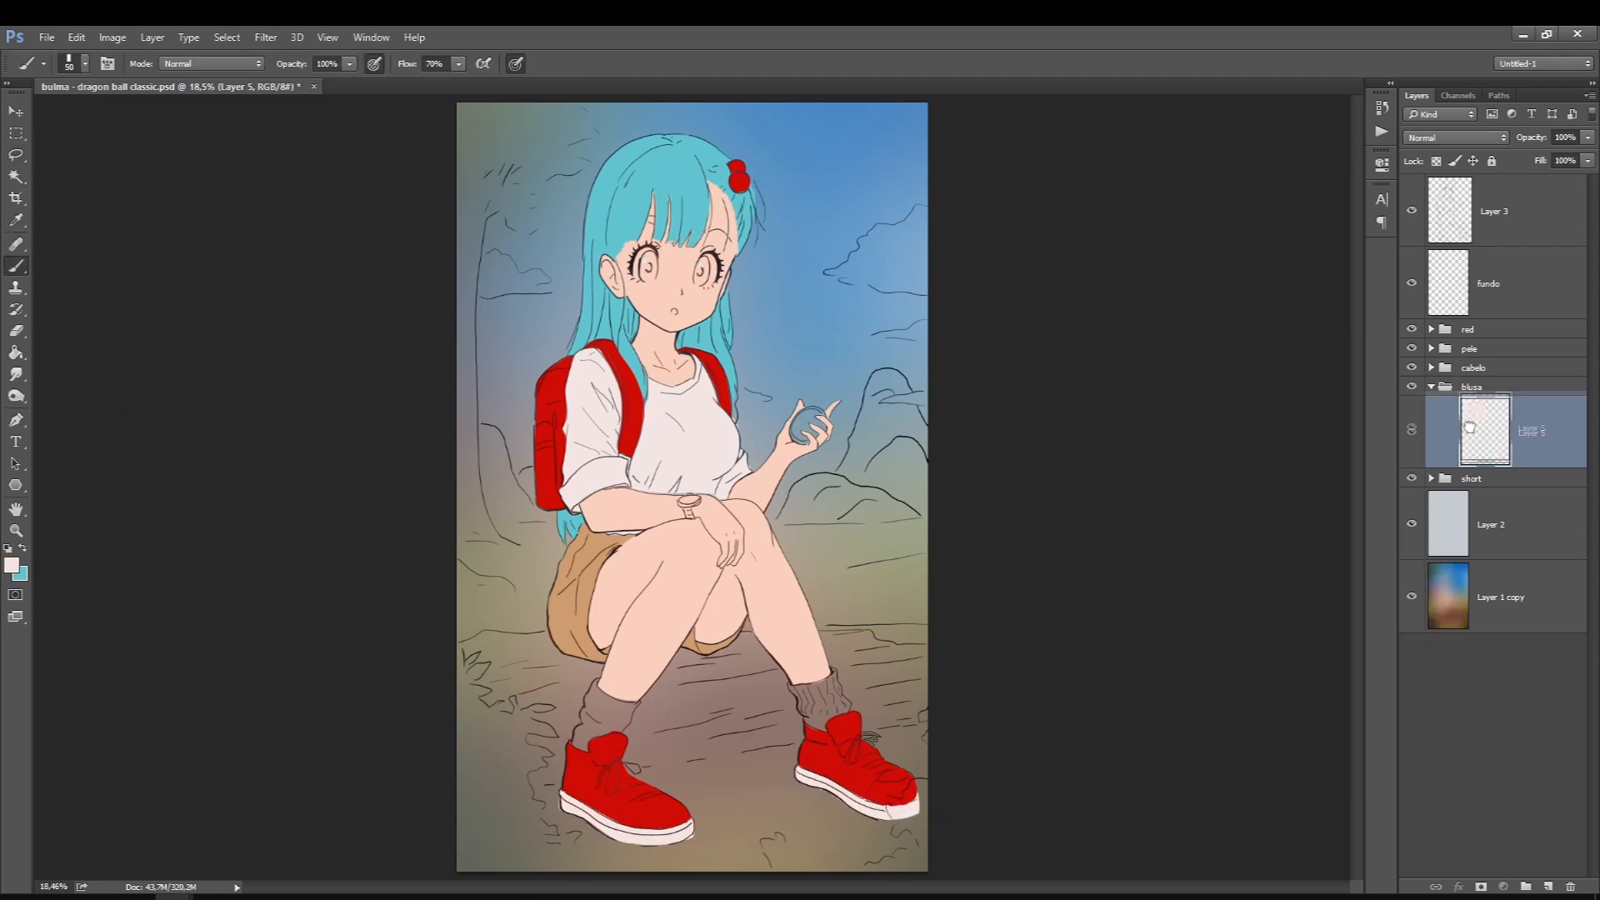
{"action": "left_click_drag", "start_coordinate": [1454, 448], "coordinate": [1454, 320]}
{"action": "key", "text": "l"}
{"action": "left_click_drag", "start_coordinate": [1447, 464], "coordinate": [1467, 325]}
{"action": "left_click_drag", "start_coordinate": [1479, 375], "coordinate": [1475, 339]}
{"action": "double_click", "coordinate": [1473, 330]}
{"action": "type", "text": "branco"}
{"action": "key", "text": "Return"}
{"action": "key", "text": "ctrl+s"}
Paint over the laces of the shoe on the near foot in off-white with a smaller brush
{"action": "key", "text": "b"}
{"action": "key", "text": "alt+["}
{"action": "key", "text": "["}
{"action": "key", "text": "["}
{"action": "key", "text": "["}
{"action": "left_click_drag", "start_coordinate": [645, 786], "coordinate": [613, 795]}
{"action": "left_click_drag", "start_coordinate": [633, 780], "coordinate": [617, 786]}
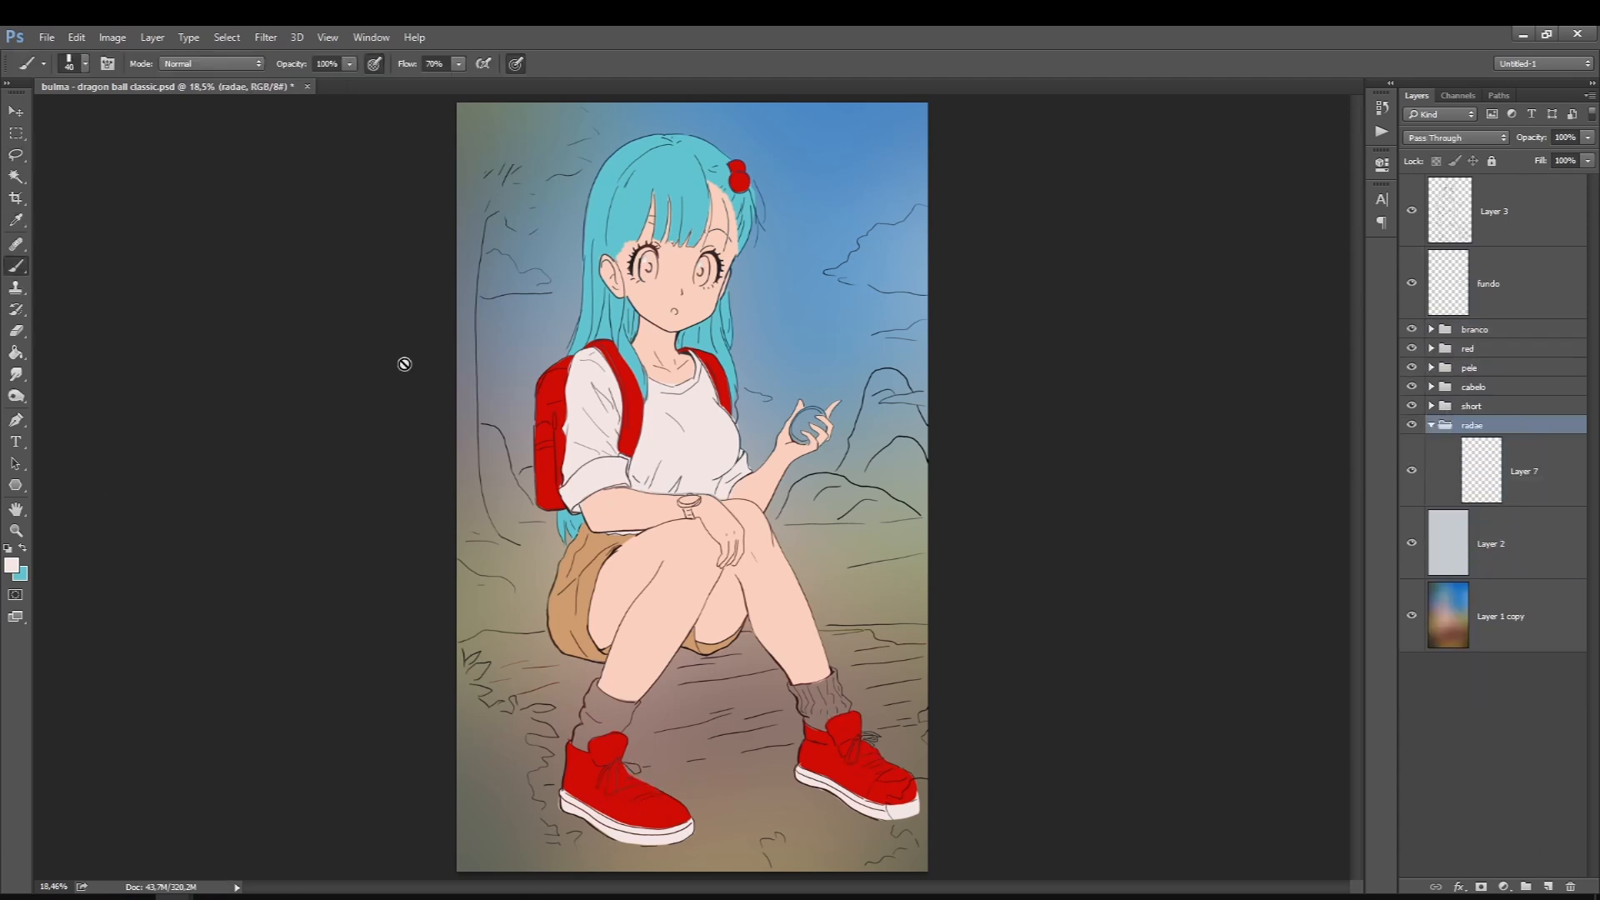
Paint the radar in the raised hand off-white on its own layer with a larger brush, and choose teal as foreground colour
{"action": "left_click", "coordinate": [1523, 471]}
{"action": "key", "text": "]"}
{"action": "key", "text": "]"}
{"action": "mouse_move", "coordinate": [807, 416]}
{"action": "left_mouse_down"}
{"action": "mouse_move", "coordinate": [812, 433]}
{"action": "mouse_move", "coordinate": [817, 412]}
{"action": "left_mouse_up"}
{"action": "left_click", "coordinate": [12, 565]}
{"action": "left_click", "coordinate": [1247, 502]}
{"action": "left_click", "coordinate": [1198, 481]}
{"action": "left_click", "coordinate": [1397, 386]}
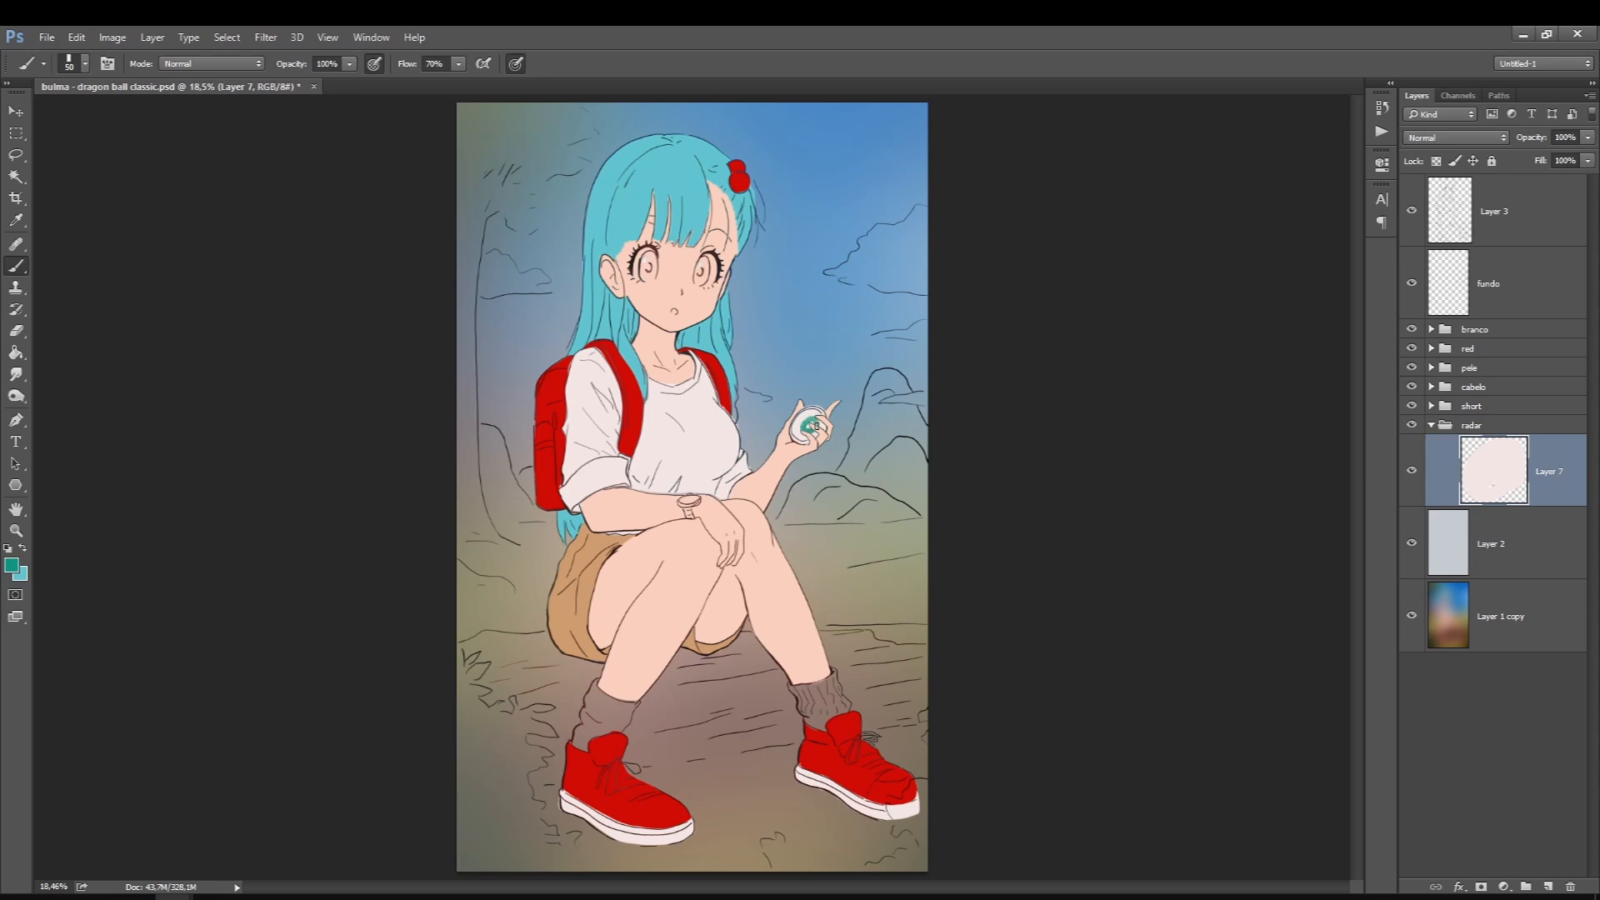
Choose a magenta foreground colour and add a new layer in a group named meias below the radar group
{"action": "left_click", "coordinate": [703, 476], "text": "ctrl"}
{"action": "left_click", "coordinate": [703, 475], "text": "alt"}
{"action": "left_click", "coordinate": [11, 565]}
{"action": "left_click", "coordinate": [1136, 422]}
{"action": "left_click", "coordinate": [1397, 386]}
{"action": "left_click", "coordinate": [1431, 330]}
{"action": "left_click", "coordinate": [1525, 471]}
{"action": "left_click", "coordinate": [1547, 886]}
{"action": "double_click", "coordinate": [1492, 471]}
{"action": "type", "text": "meias"}
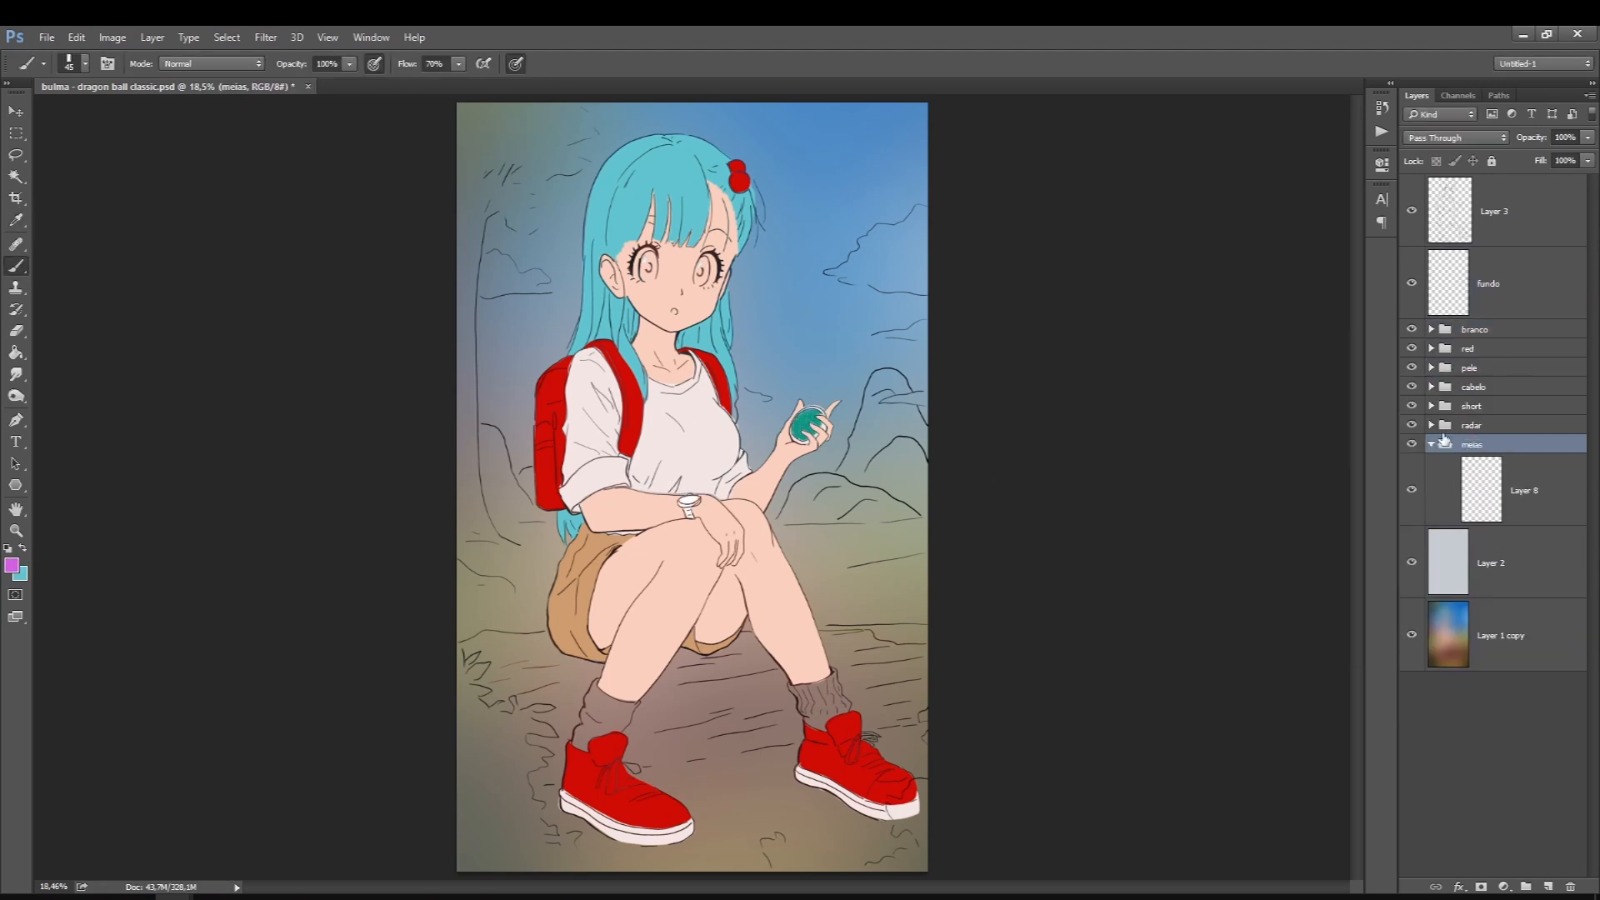
Outline the sock area on the meias layer, fill it, and refill it with a paler colour
{"action": "type", "text": "l"}
{"action": "left_click", "coordinate": [1525, 490]}
{"action": "left_click_drag", "start_coordinate": [597, 680], "coordinate": [584, 747]}
{"action": "key", "text": "alt+BackSpace"}
{"action": "left_click", "coordinate": [11, 566]}
{"action": "left_click", "coordinate": [1058, 454]}
{"action": "left_click", "coordinate": [1397, 386]}
{"action": "key", "text": "alt+BackSpace"}
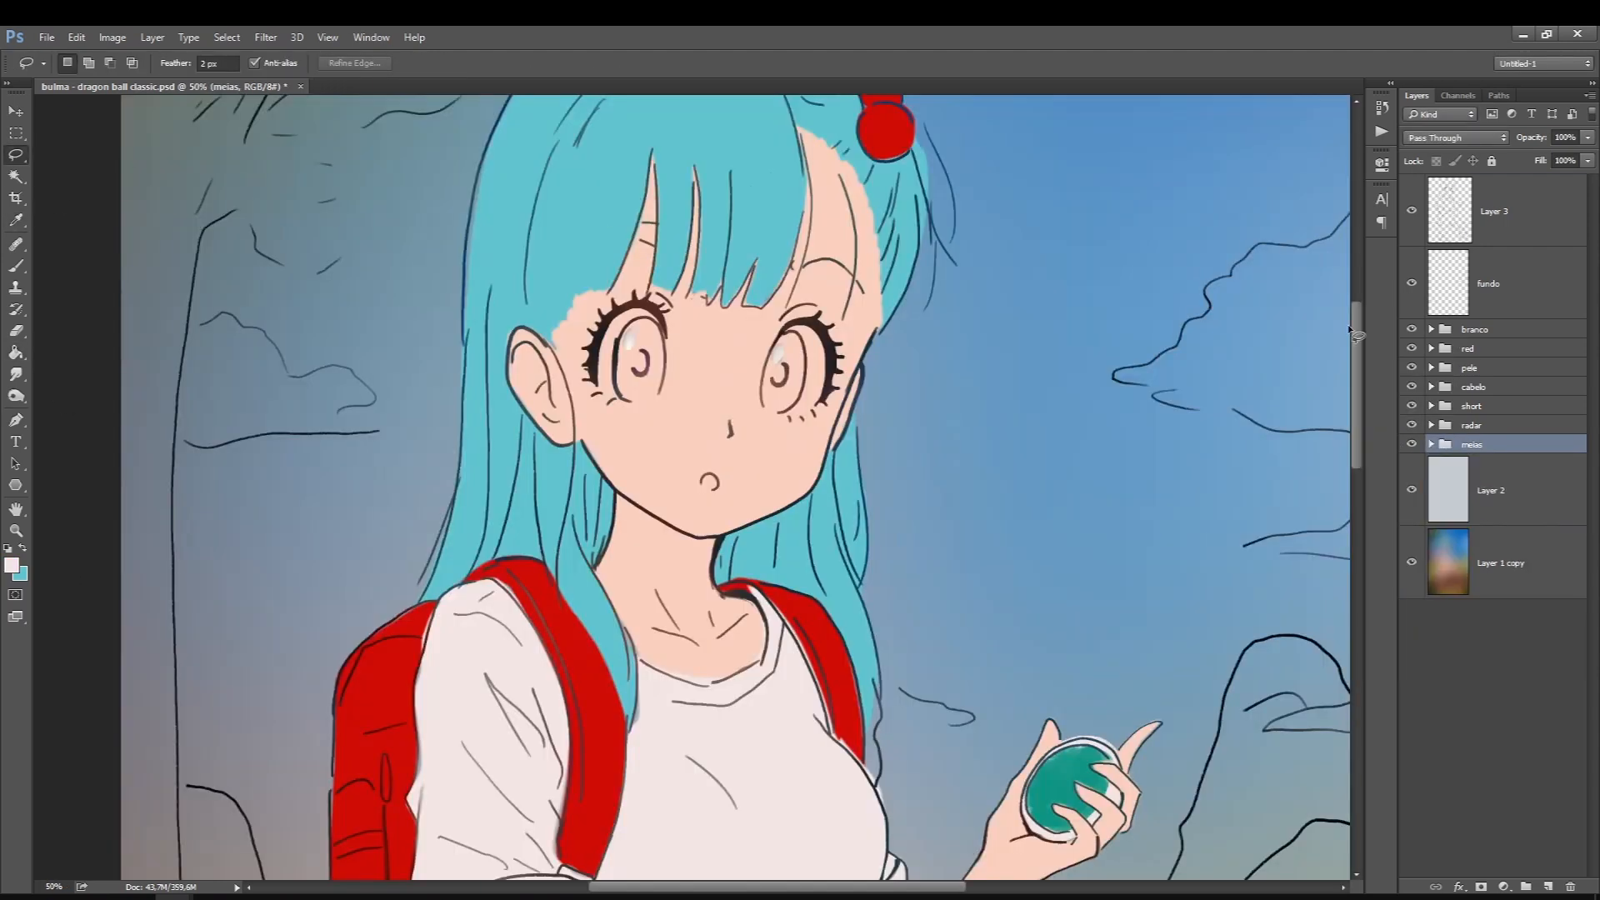
Duplicate the character line-art layer, merge the copy with it, rename the result as LINE, and save the document
{"action": "left_click", "coordinate": [1500, 211]}
{"action": "key", "text": "ctrl+j"}
{"action": "key", "text": "ctrl+e"}
{"action": "double_click", "coordinate": [1493, 211]}
{"action": "type", "text": "LINE"}
{"action": "key", "text": "Return"}
{"action": "key", "text": "ctrl+s"}
Create a new layer above the branco group and place it in a group for the eyes, olhos
{"action": "left_click", "coordinate": [1475, 329]}
{"action": "left_click", "coordinate": [1480, 521]}
{"action": "key", "text": "ctrl+shift+alt+n"}
{"action": "left_click_drag", "start_coordinate": [1480, 500], "coordinate": [1471, 326]}
{"action": "key", "text": "ctrl+g"}
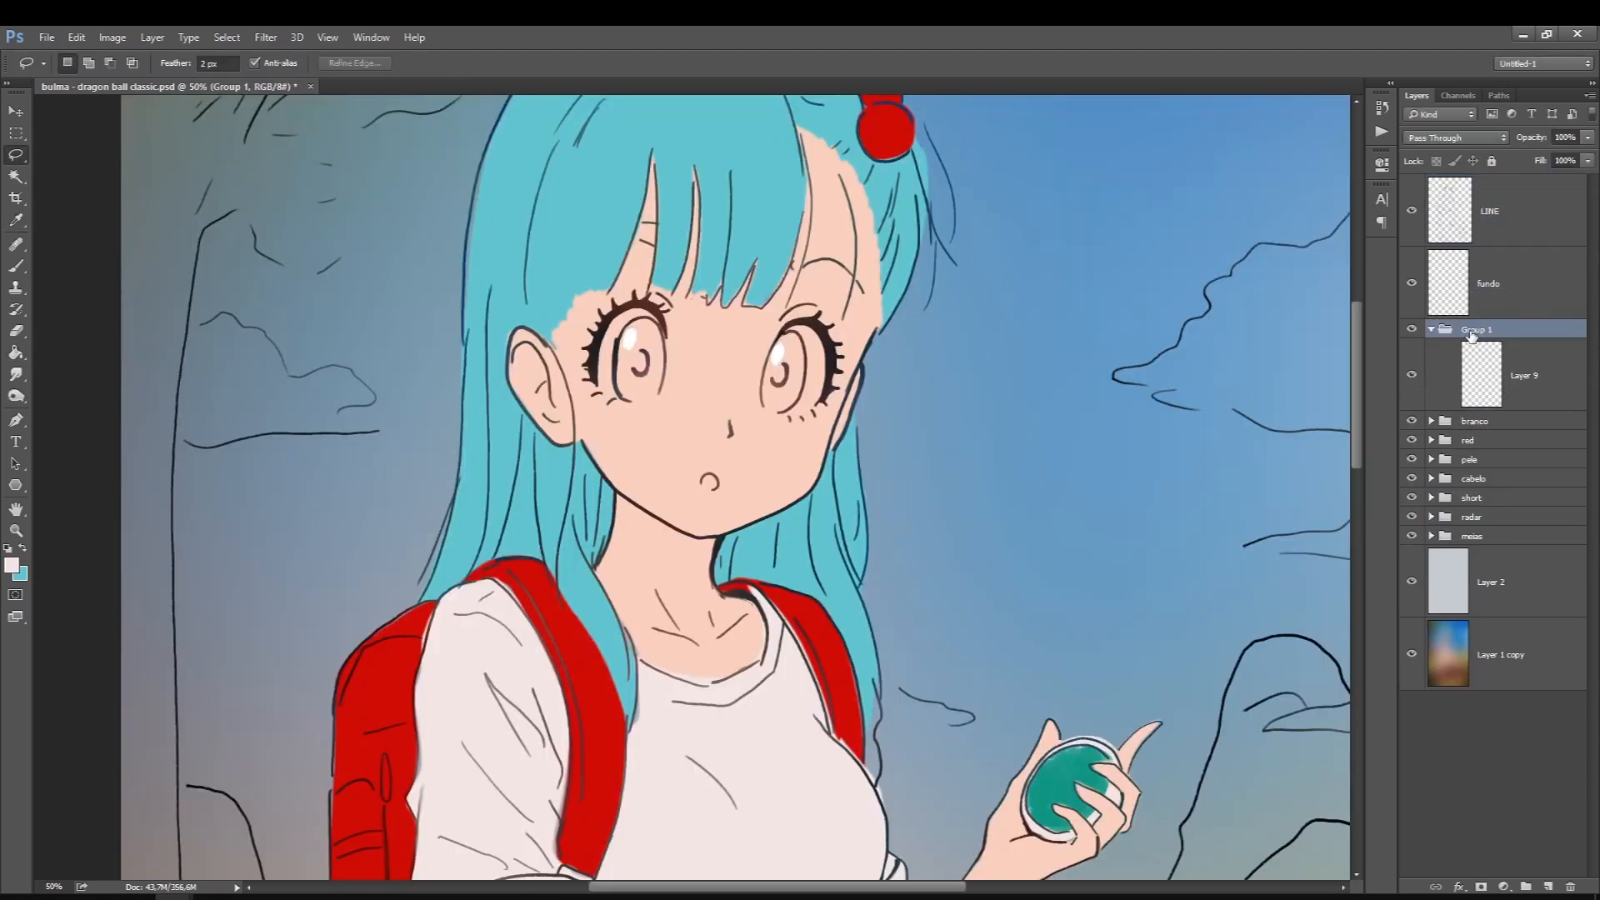
Outline both eyes and fill them with off-white ede4e0 on the layer in the olhos group
{"action": "left_click_drag", "start_coordinate": [792, 414], "coordinate": [780, 331]}
{"action": "left_click_drag", "start_coordinate": [650, 310], "coordinate": [663, 330]}
{"action": "left_click", "coordinate": [12, 565]}
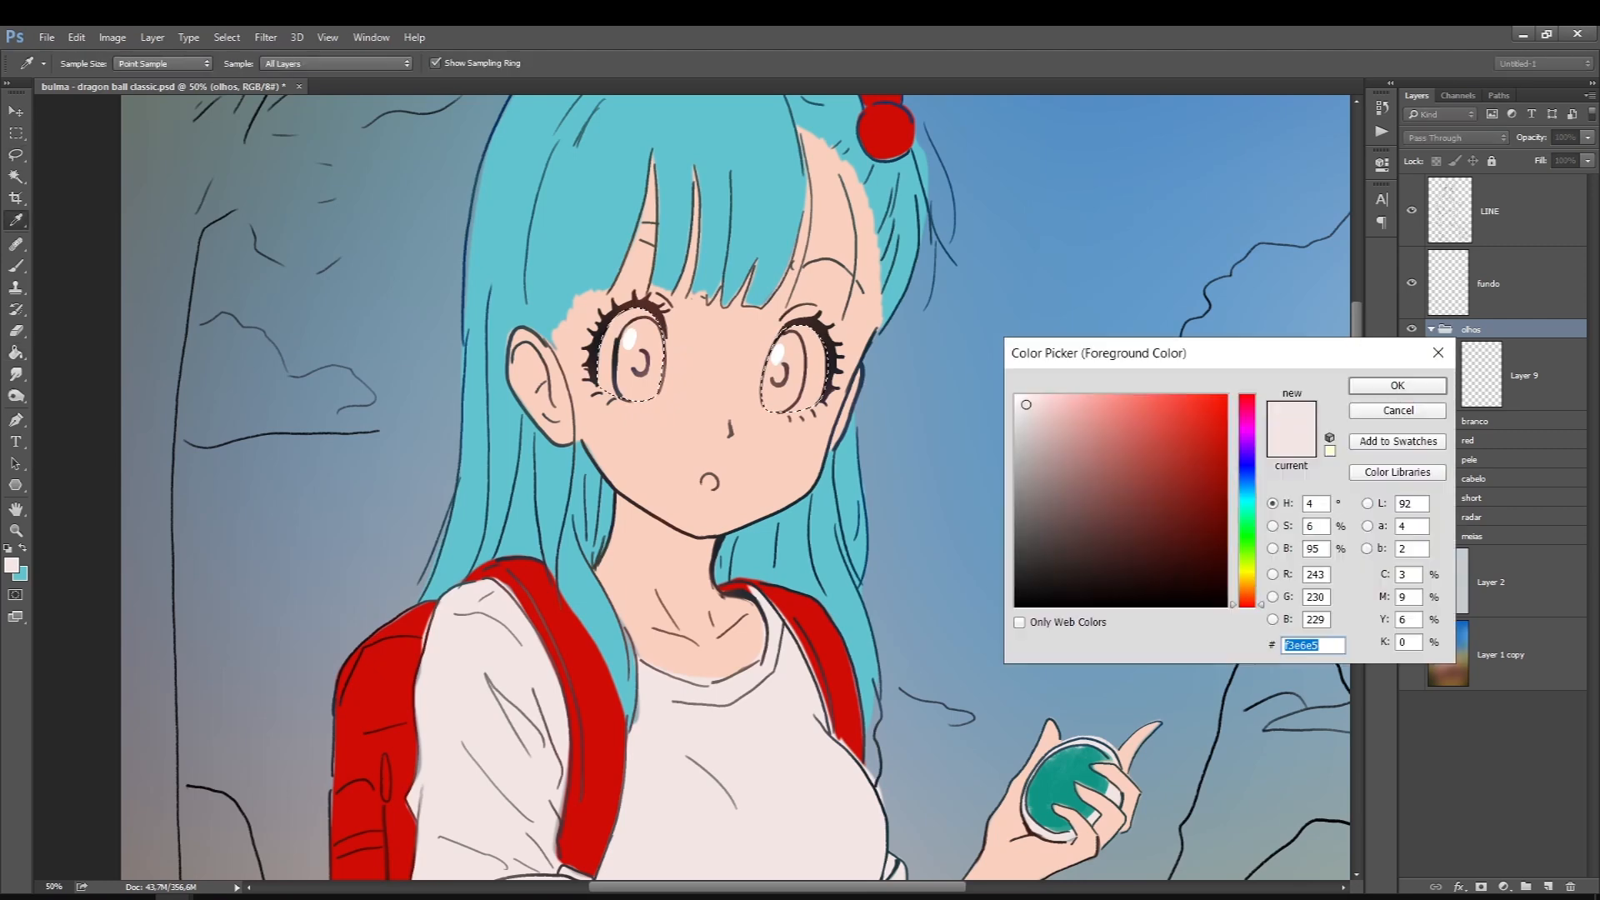
{"action": "left_click", "coordinate": [1397, 386]}
{"action": "key", "text": "g"}
{"action": "left_click", "coordinate": [1526, 375]}
{"action": "left_click", "coordinate": [784, 392]}
Fill the outlined eye shapes on the olhos group's layer with the off-white colour ede4e0
{"action": "key", "text": "l"}
{"action": "left_click_drag", "start_coordinate": [769, 355], "coordinate": [777, 337]}
{"action": "mouse_move", "coordinate": [643, 319]}
{"action": "left_mouse_down"}
{"action": "mouse_move", "coordinate": [632, 392]}
{"action": "mouse_move", "coordinate": [644, 321]}
{"action": "left_mouse_up"}
{"action": "left_click", "coordinate": [11, 565]}
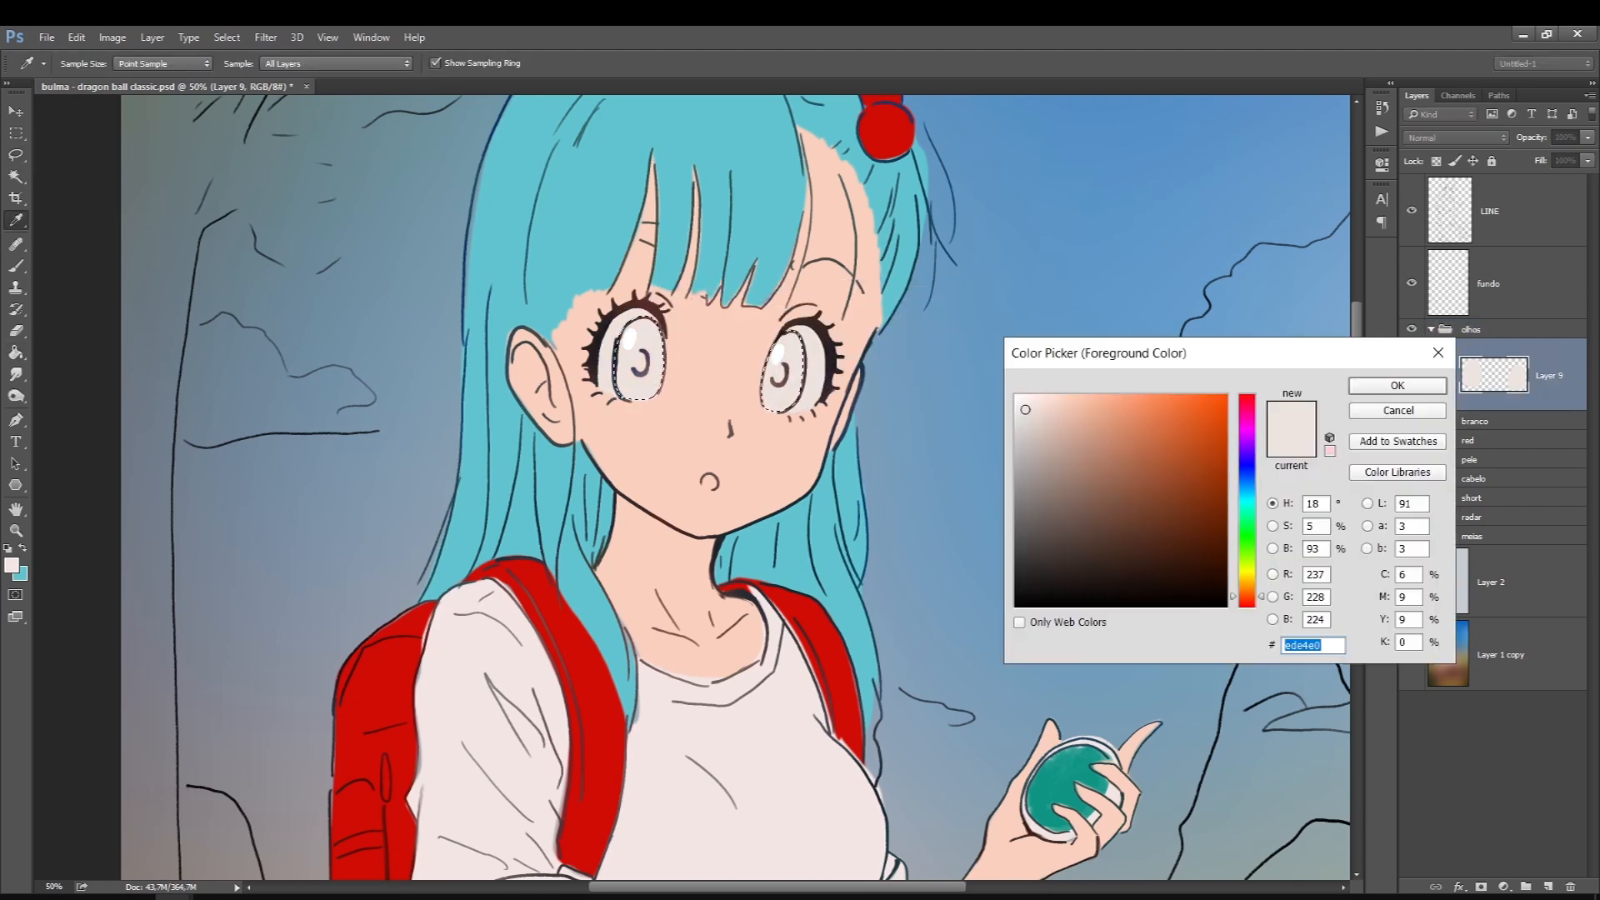
{"action": "left_click", "coordinate": [1397, 386]}
{"action": "left_click", "coordinate": [783, 383]}
Outline both irises and colour the eyes with blue irises, black pupils and white highlights, deselect, and save the document
{"action": "left_click", "coordinate": [15, 155]}
{"action": "left_click_drag", "start_coordinate": [779, 361], "coordinate": [776, 364]}
{"action": "left_click_drag", "start_coordinate": [643, 375], "coordinate": [635, 350]}
{"action": "left_click", "coordinate": [15, 353]}
{"action": "left_click", "coordinate": [12, 565]}
{"action": "left_click", "coordinate": [640, 363]}
{"action": "left_click", "coordinate": [779, 374]}
{"action": "left_click", "coordinate": [1489, 211]}
{"action": "left_click", "coordinate": [15, 154]}
{"action": "key", "text": "ctrl+d"}
{"action": "key", "text": "b"}
{"action": "key", "text": "ctrl+s"}
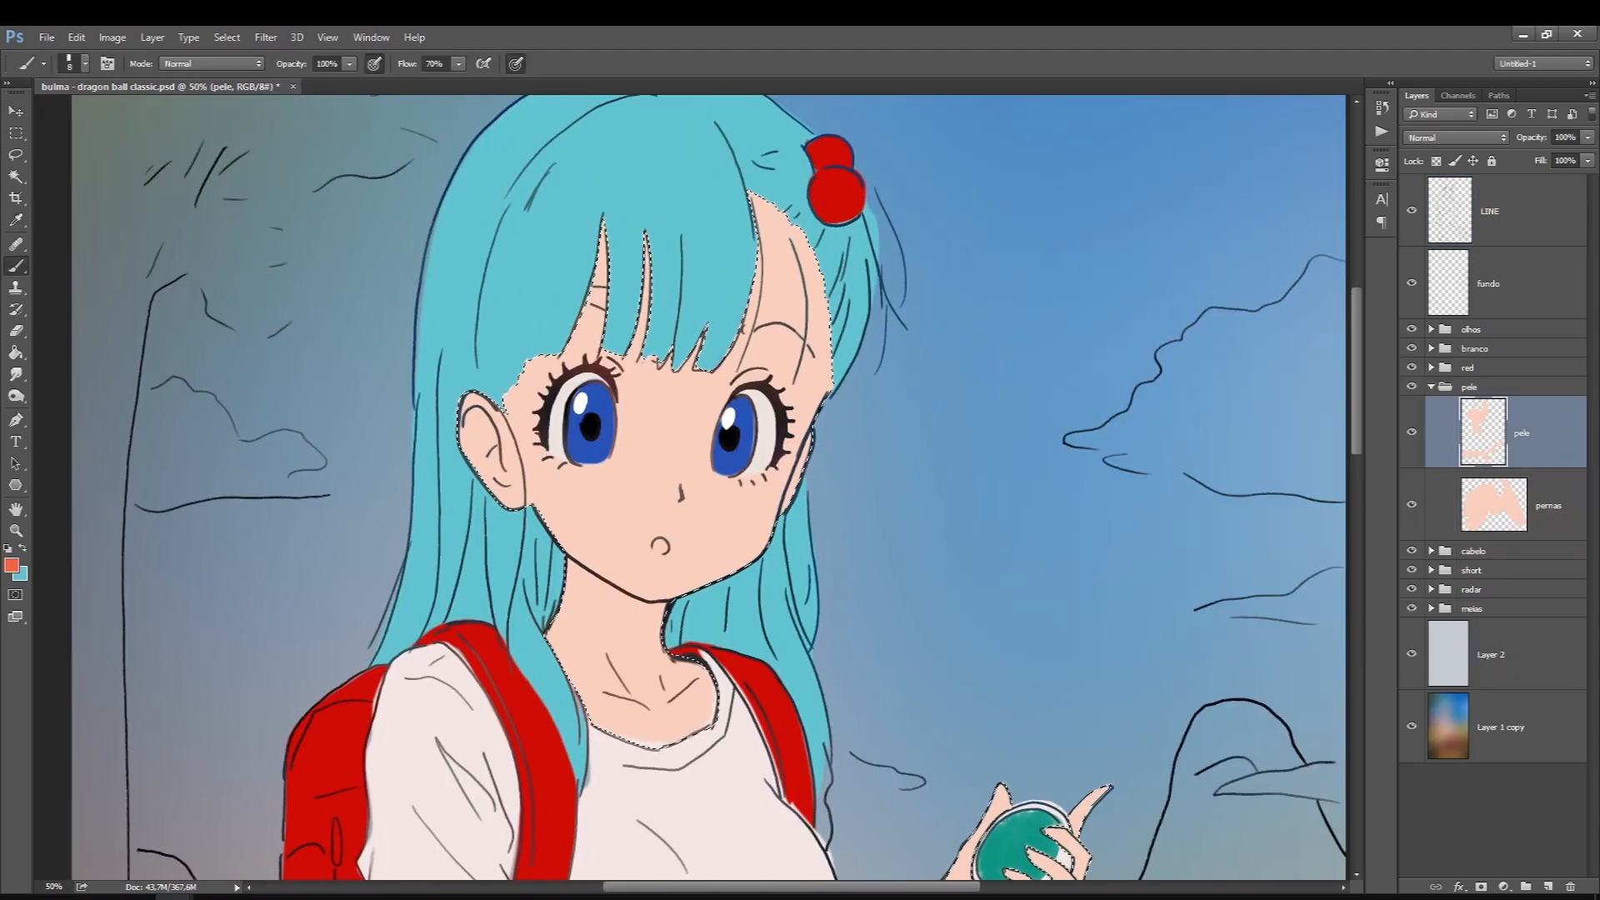
Create a new layer above pele in the pele group, paint the mouth orange-red, and save the document
{"action": "key", "text": "ctrl+shift+alt+n"}
{"action": "left_click_drag", "start_coordinate": [656, 543], "coordinate": [660, 550]}
{"action": "key", "text": "ctrl+s"}
On Layer 11, shade the nose and the neck beneath the chin with a darker skin tone at 47% brush opacity
{"action": "left_click", "coordinate": [12, 565]}
{"action": "left_click", "coordinate": [1106, 409]}
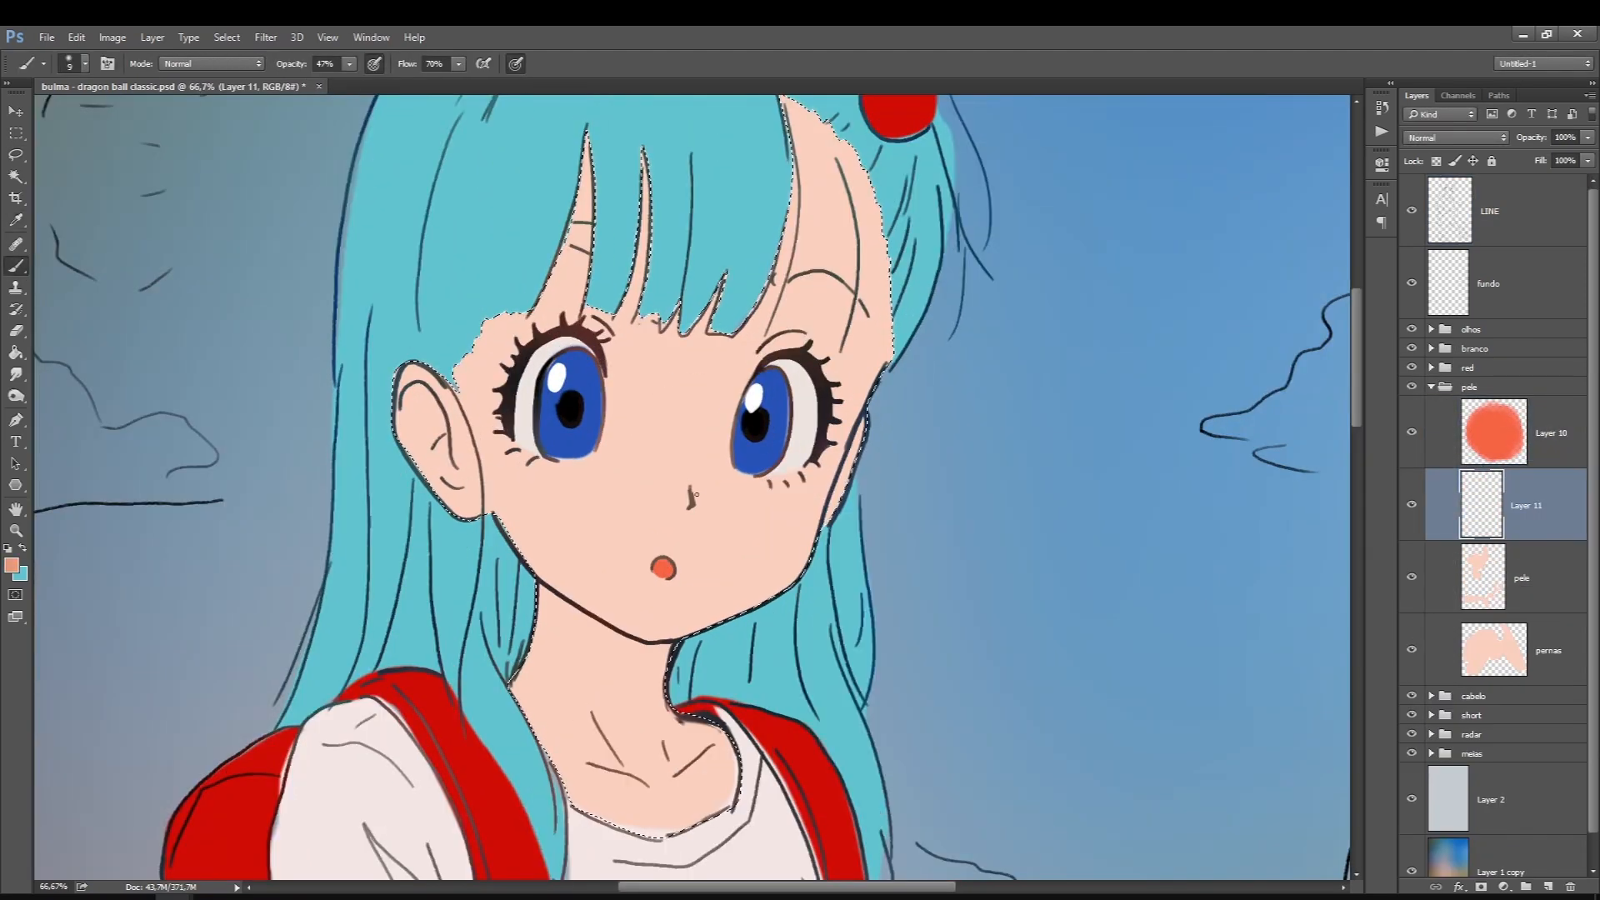
{"action": "right_click", "coordinate": [696, 485]}
{"action": "key", "text": "Escape"}
{"action": "left_click_drag", "start_coordinate": [697, 500], "coordinate": [692, 506]}
{"action": "key", "text": "bracketright"}
{"action": "key", "text": "bracketright"}
{"action": "key", "text": "bracketright"}
{"action": "mouse_move", "coordinate": [650, 663]}
{"action": "left_mouse_down"}
{"action": "mouse_move", "coordinate": [602, 665]}
{"action": "mouse_move", "coordinate": [611, 638]}
{"action": "mouse_move", "coordinate": [616, 668]}
{"action": "mouse_move", "coordinate": [603, 635]}
{"action": "mouse_move", "coordinate": [645, 674]}
{"action": "mouse_move", "coordinate": [543, 615]}
{"action": "left_mouse_up"}
Pick a brownish-pink shadow colour and shade the collarbones, the neckline and the side of the neck on Layer 11
{"action": "left_click", "coordinate": [12, 566]}
{"action": "left_click", "coordinate": [1113, 443]}
{"action": "left_click", "coordinate": [1397, 385]}
{"action": "key", "text": "bracketright"}
{"action": "key", "text": "bracketright"}
{"action": "mouse_move", "coordinate": [672, 710]}
{"action": "left_mouse_down"}
{"action": "mouse_move", "coordinate": [720, 752]}
{"action": "mouse_move", "coordinate": [710, 777]}
{"action": "mouse_move", "coordinate": [709, 730]}
{"action": "left_mouse_up"}
{"action": "left_click_drag", "start_coordinate": [658, 834], "coordinate": [617, 820]}
{"action": "key", "text": "bracketright"}
{"action": "key", "text": "bracketright"}
{"action": "key", "text": "bracketright"}
{"action": "key", "text": "bracketright"}
{"action": "left_click_drag", "start_coordinate": [542, 733], "coordinate": [518, 688]}
{"action": "key", "text": "r"}
{"action": "key", "text": "b"}
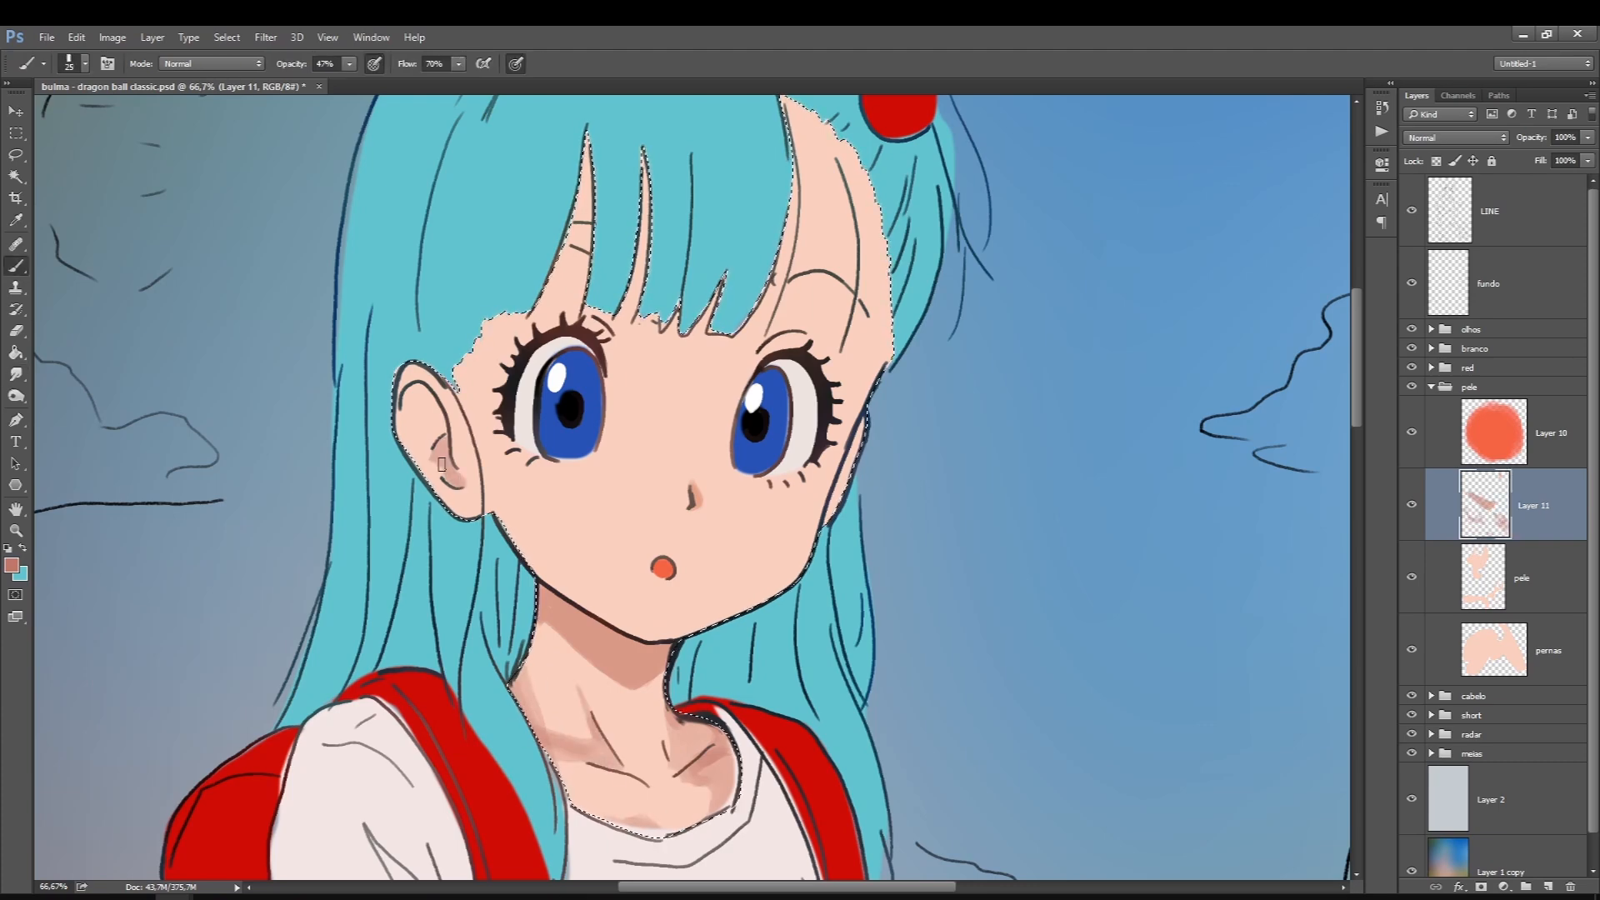
Pick a warmer orange-pink and tint the inside of the ear with a smaller brush on Layer 11
{"action": "key", "text": "bracketleft"}
{"action": "key", "text": "bracketleft"}
{"action": "left_click", "coordinate": [11, 566]}
{"action": "left_click", "coordinate": [1146, 397]}
{"action": "key", "text": "Return"}
{"action": "key", "text": "bracketleft"}
{"action": "key", "text": "bracketleft"}
{"action": "key", "text": "bracketleft"}
{"action": "key", "text": "bracketleft"}
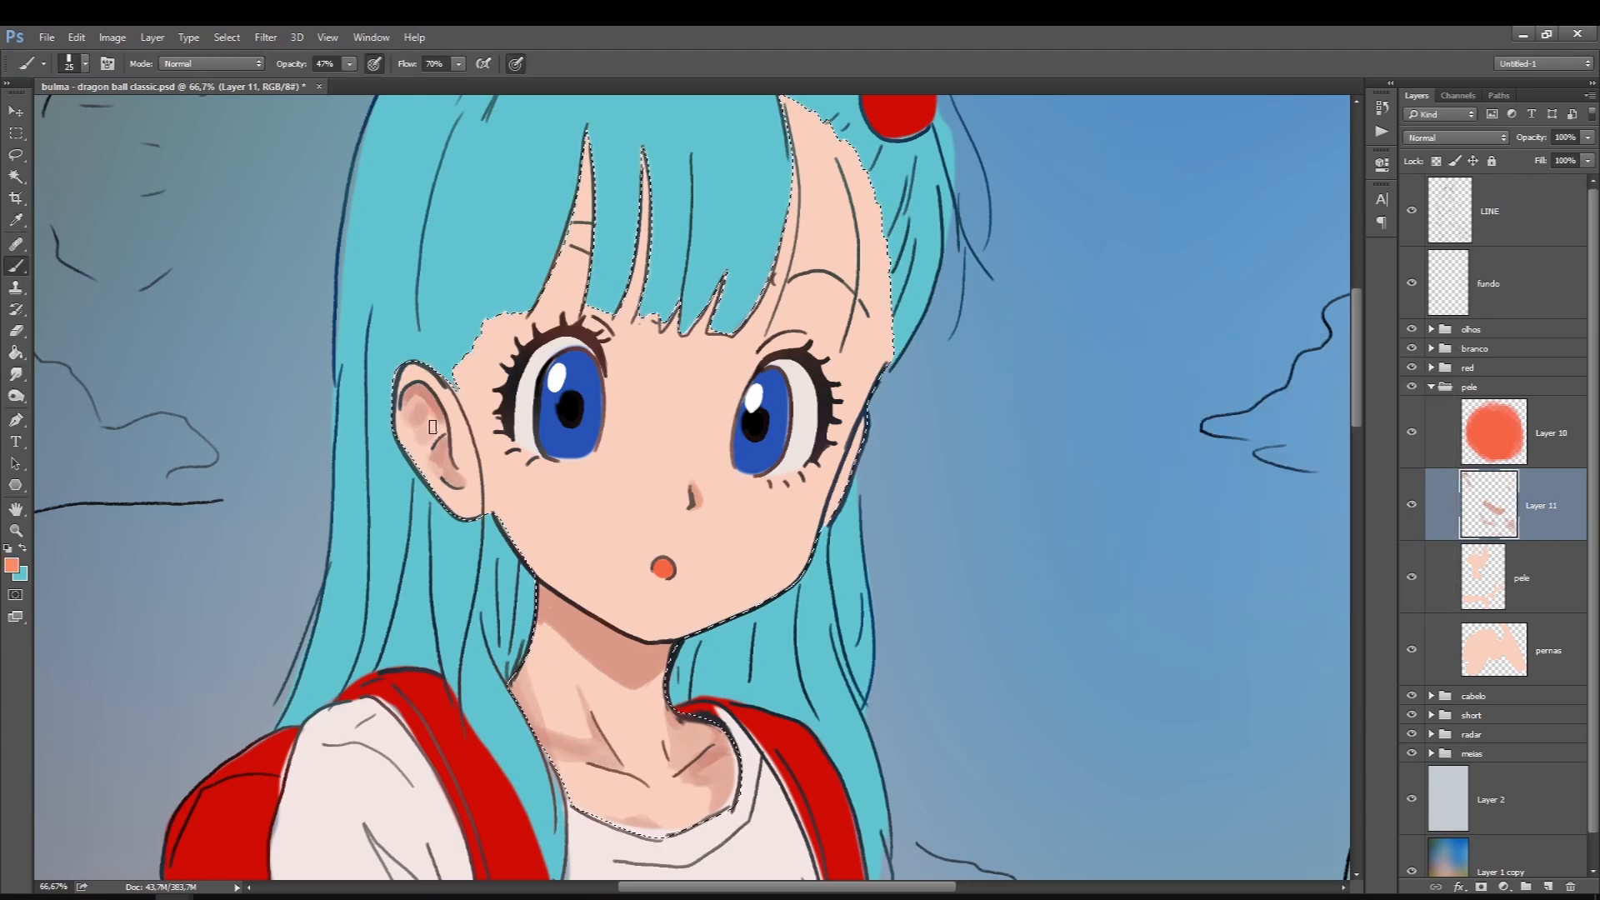
Create a new layer above Layer 11 and paint soft orange-red blush on both cheeks with a large brush
{"action": "key", "text": "ctrl+shift+alt+n"}
{"action": "left_click", "coordinate": [12, 566]}
{"action": "left_click", "coordinate": [1178, 402]}
{"action": "key", "text": "Return"}
{"action": "key", "text": "bracketright"}
{"action": "key", "text": "bracketright"}
{"action": "key", "text": "bracketright"}
{"action": "left_click", "coordinate": [572, 505]}
{"action": "left_click_drag", "start_coordinate": [538, 487], "coordinate": [590, 494]}
{"action": "left_click", "coordinate": [789, 506]}
{"action": "key", "text": "bracketleft"}
{"action": "key", "text": "bracketleft"}
{"action": "key", "text": "bracketleft"}
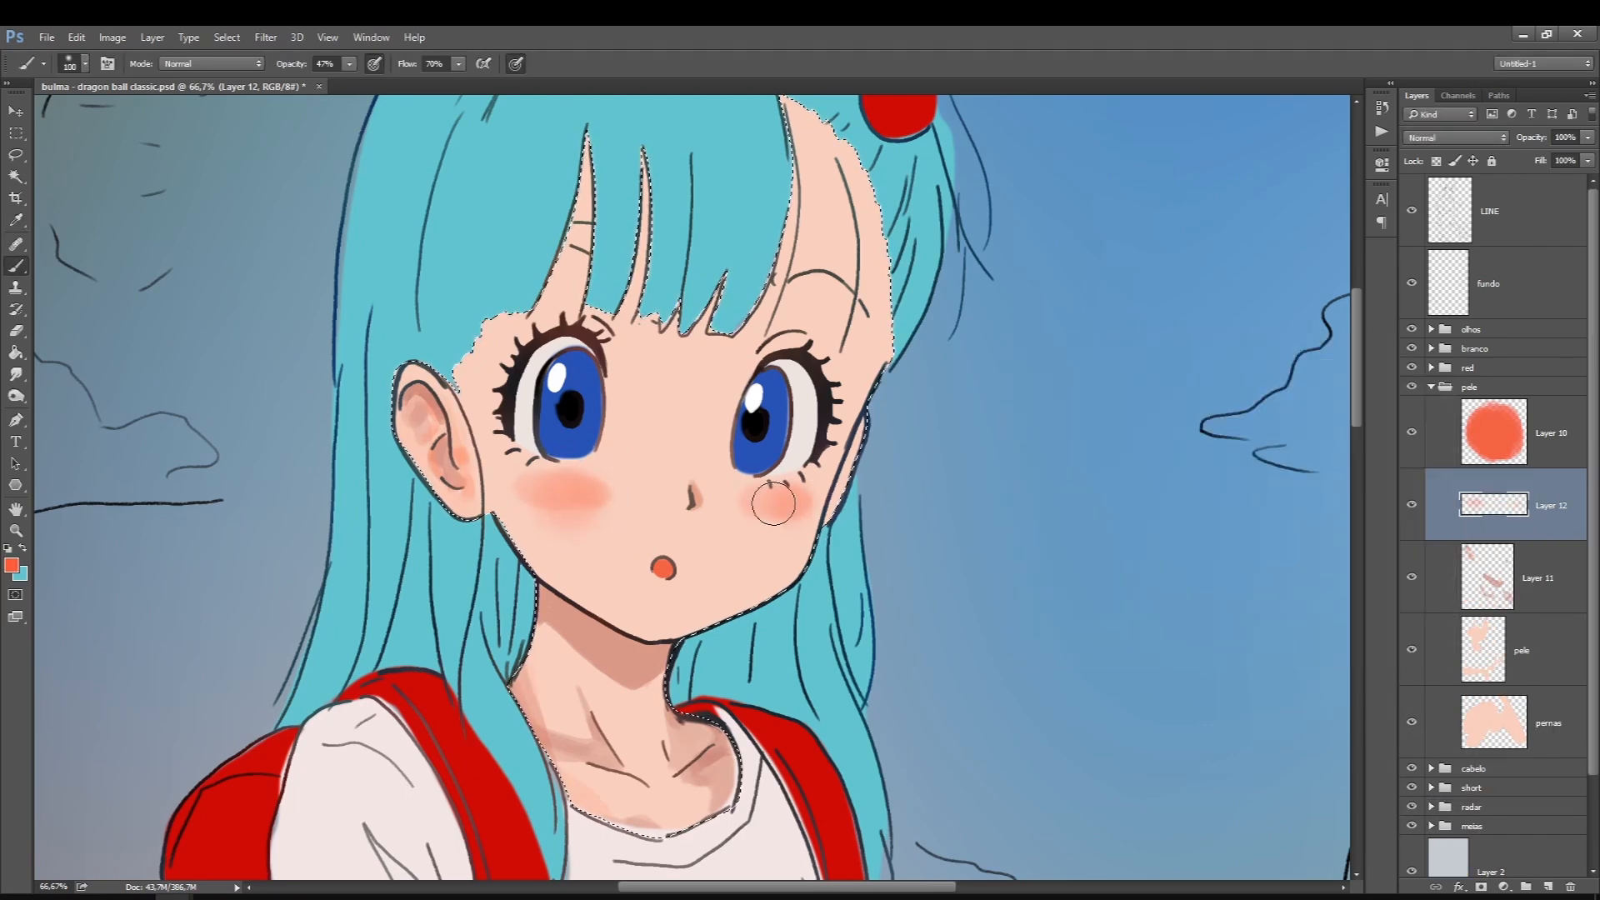
Pick a redder tone and add fine strokes over the cheek blush with a small brush
{"action": "left_click", "coordinate": [11, 566]}
{"action": "left_click", "coordinate": [1167, 401]}
{"action": "key", "text": "Return"}
{"action": "key", "text": "bracketleft"}
{"action": "key", "text": "bracketleft"}
{"action": "key", "text": "bracketleft"}
{"action": "key", "text": "bracketleft"}
{"action": "key", "text": "bracketleft"}
{"action": "key", "text": "bracketleft"}
{"action": "key", "text": "bracketleft"}
{"action": "key", "text": "bracketleft"}
{"action": "key", "text": "bracketleft"}
{"action": "key", "text": "bracketleft"}
{"action": "key", "text": "bracketleft"}
{"action": "key", "text": "bracketleft"}
{"action": "key", "text": "bracketleft"}
{"action": "key", "text": "bracketleft"}
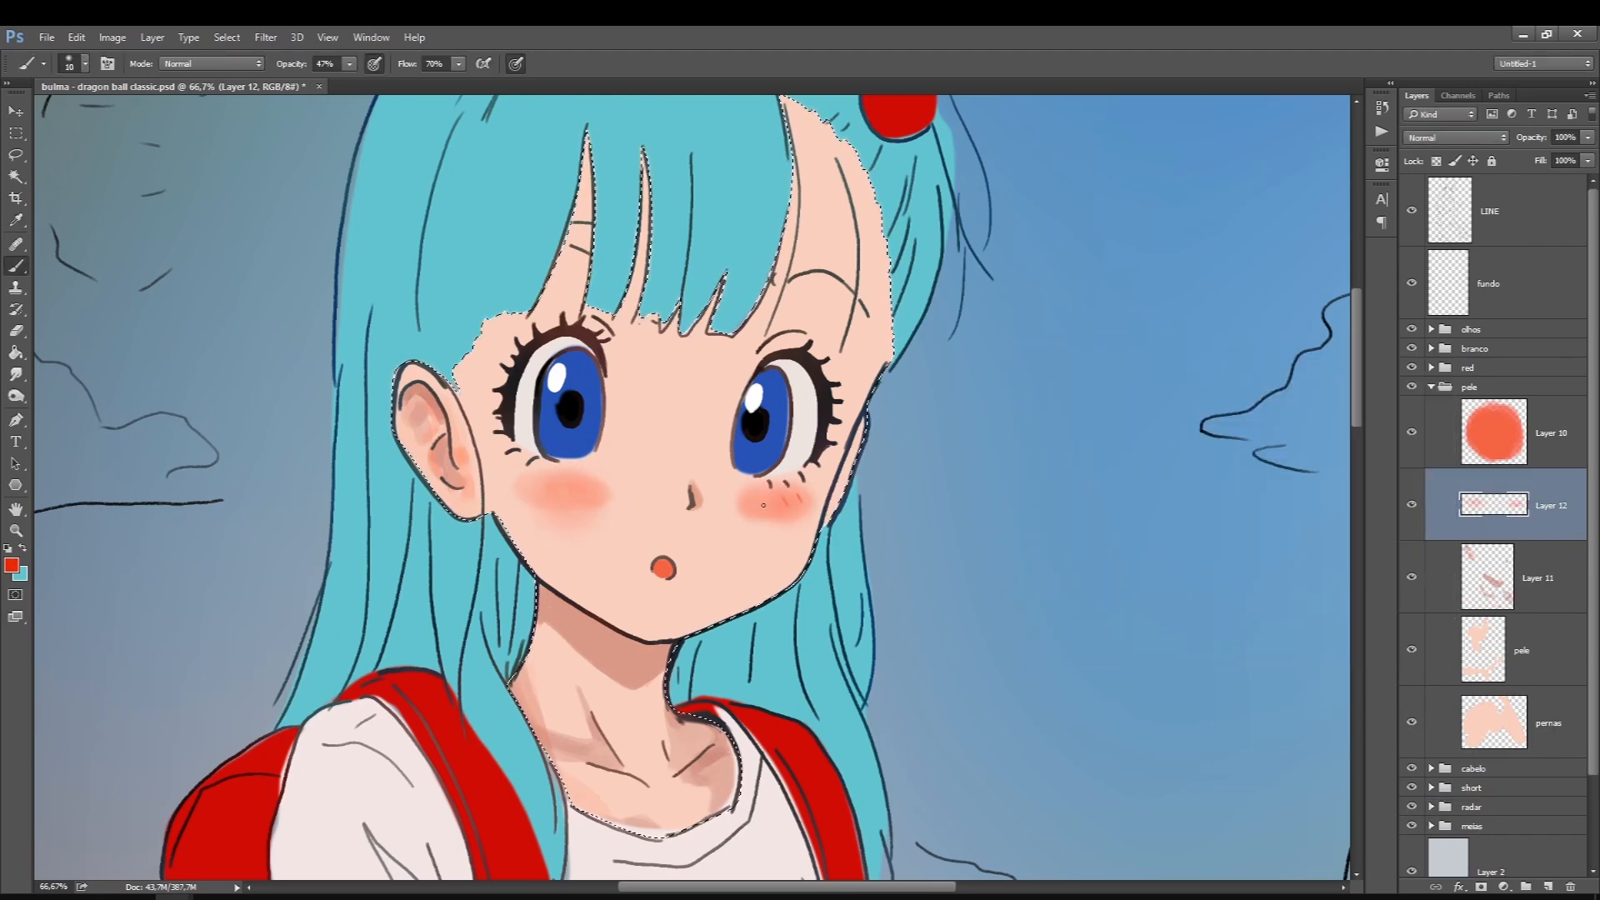
{"action": "left_click", "coordinate": [21, 396]}
{"action": "left_click", "coordinate": [21, 266]}
Intensify the blush with pure red, tint the skin softly with a large brush at 18% opacity, and save the document
{"action": "left_click", "coordinate": [12, 566]}
{"action": "left_click", "coordinate": [1219, 399]}
{"action": "key", "text": "Return"}
{"action": "key", "text": "bracketright"}
{"action": "key", "text": "bracketright"}
{"action": "key", "text": "bracketright"}
{"action": "key", "text": "bracketright"}
{"action": "key", "text": "bracketright"}
{"action": "key", "text": "bracketright"}
{"action": "key", "text": "bracketright"}
{"action": "key", "text": "bracketright"}
{"action": "key", "text": "bracketright"}
{"action": "key", "text": "bracketright"}
{"action": "key", "text": "bracketright"}
{"action": "key", "text": "bracketright"}
{"action": "key", "text": "bracketright"}
{"action": "key", "text": "bracketright"}
{"action": "key", "text": "bracketright"}
{"action": "key", "text": "bracketright"}
{"action": "key", "text": "bracketright"}
{"action": "left_click", "coordinate": [777, 509]}
{"action": "key", "text": "bracketright"}
{"action": "key", "text": "bracketright"}
{"action": "key", "text": "bracketright"}
{"action": "key", "text": "1"}
{"action": "key", "text": "8"}
{"action": "key", "text": "bracketright"}
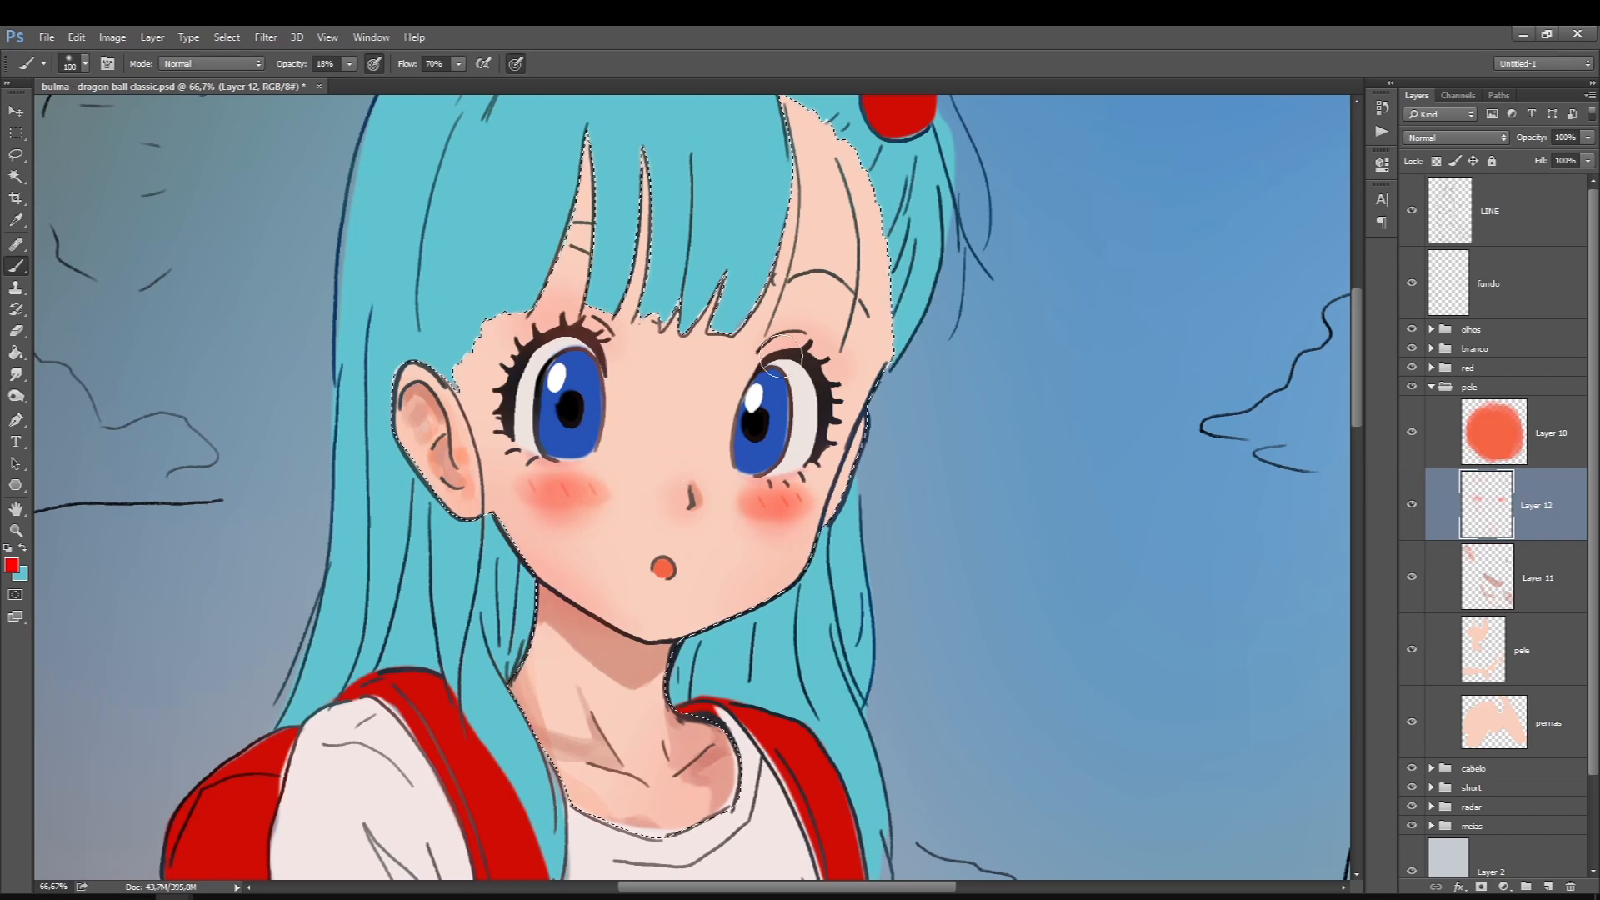
{"action": "key", "text": "ctrl+s"}
Shade the forehead on Layer 11 along the edges of the fringe locks in brownish pink, raising the brush opacity to 75%
{"action": "left_click", "coordinate": [11, 566]}
{"action": "left_click", "coordinate": [609, 637]}
{"action": "left_click", "coordinate": [1111, 442]}
{"action": "key", "text": "Return"}
{"action": "left_click", "coordinate": [1533, 578]}
{"action": "right_click", "coordinate": [667, 461]}
{"action": "scroll", "coordinate": [591, 255], "scroll_direction": "up", "scroll_amount": 3}
{"action": "left_click_drag", "start_coordinate": [588, 257], "coordinate": [550, 400]}
{"action": "left_click", "coordinate": [349, 64]}
{"action": "left_click_drag", "start_coordinate": [350, 81], "coordinate": [403, 82]}
{"action": "key", "text": "bracketleft"}
{"action": "left_click_drag", "start_coordinate": [587, 257], "coordinate": [546, 408]}
{"action": "left_click_drag", "start_coordinate": [643, 275], "coordinate": [627, 425]}
{"action": "left_click_drag", "start_coordinate": [765, 404], "coordinate": [781, 219]}
Shade the skin along the hairline beside the ear with a smaller brush, deselect, and save the document
{"action": "key", "text": "bracketleft"}
{"action": "left_click_drag", "start_coordinate": [499, 424], "coordinate": [459, 496]}
{"action": "left_click_drag", "start_coordinate": [550, 400], "coordinate": [494, 432]}
{"action": "key", "text": "ctrl+d"}
{"action": "key", "text": "ctrl+s"}
{"action": "key", "text": "bracketleft"}
{"action": "key", "text": "bracketleft"}
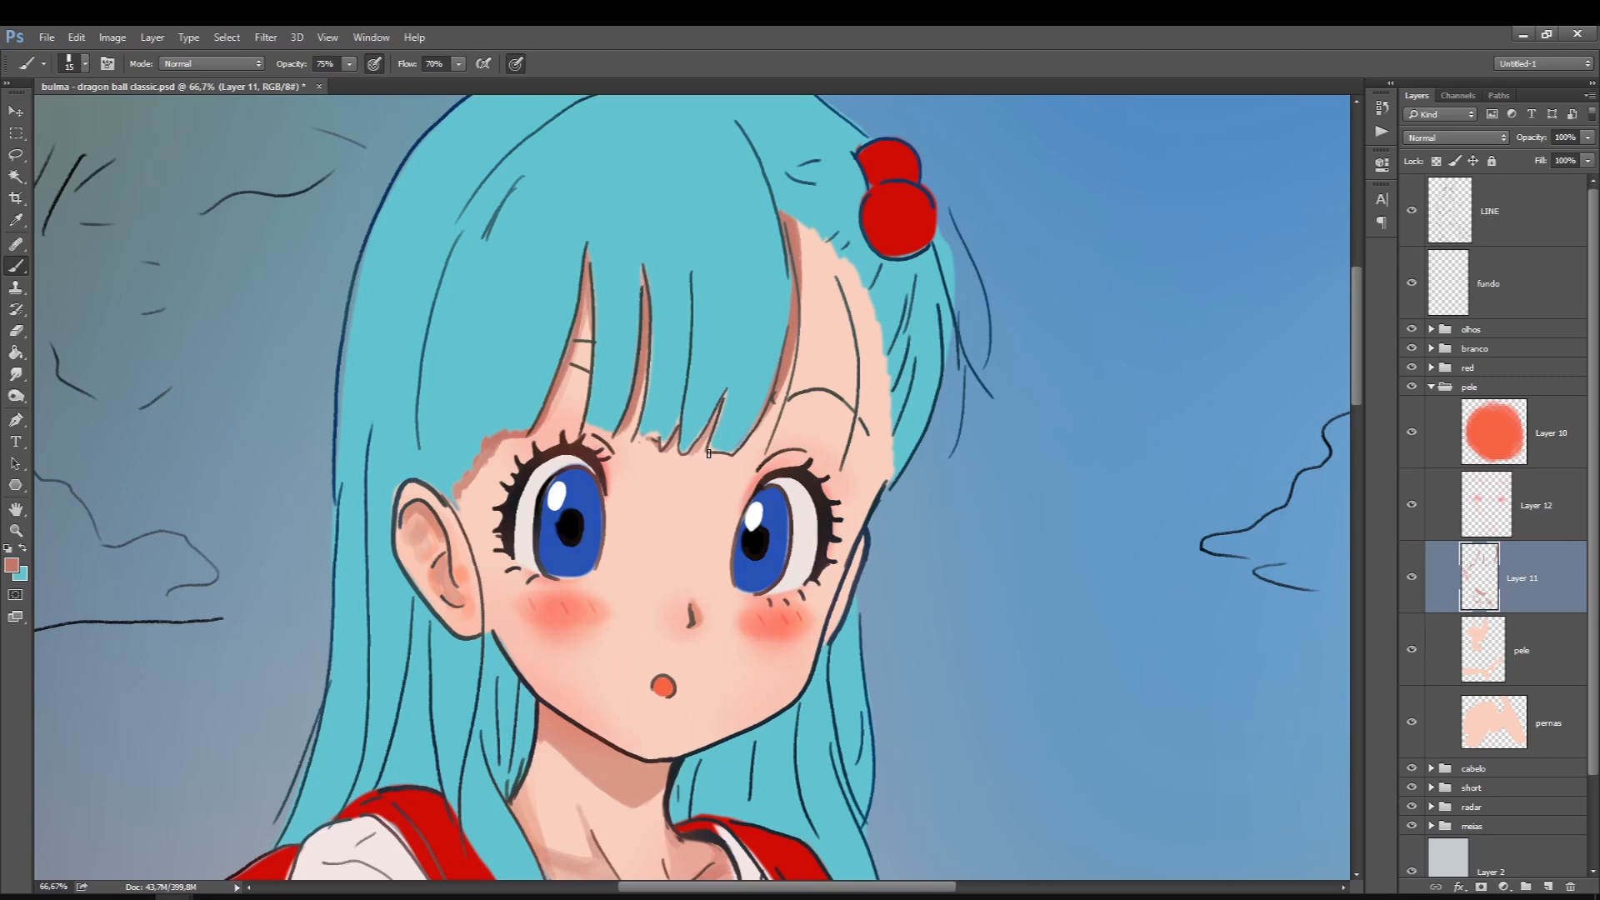
Outline and delete the hair colour spilling past the line art below the hair ornament on the hair layer
{"action": "key", "text": "alt+bracketleft"}
{"action": "key", "text": "l"}
{"action": "left_click_drag", "start_coordinate": [581, 428], "coordinate": [620, 435]}
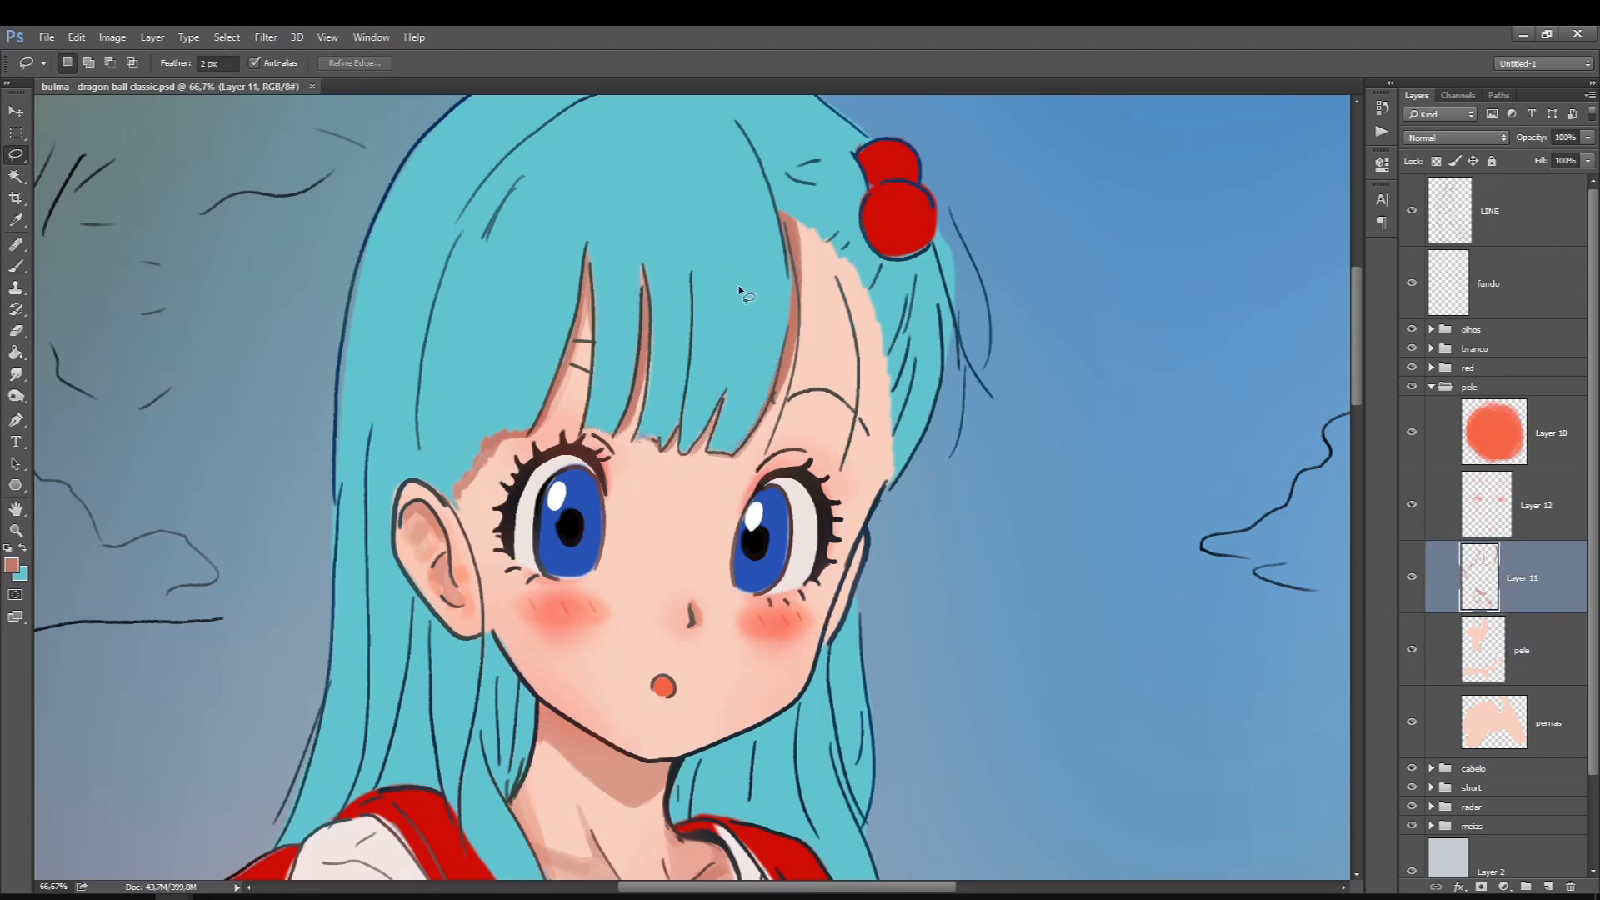
{"action": "left_click", "coordinate": [1432, 387]}
{"action": "left_click", "coordinate": [1431, 406]}
{"action": "left_click", "coordinate": [1476, 450]}
{"action": "left_click_drag", "start_coordinate": [945, 312], "coordinate": [958, 208]}
{"action": "key", "text": "Delete"}
{"action": "key", "text": "ctrl+d"}
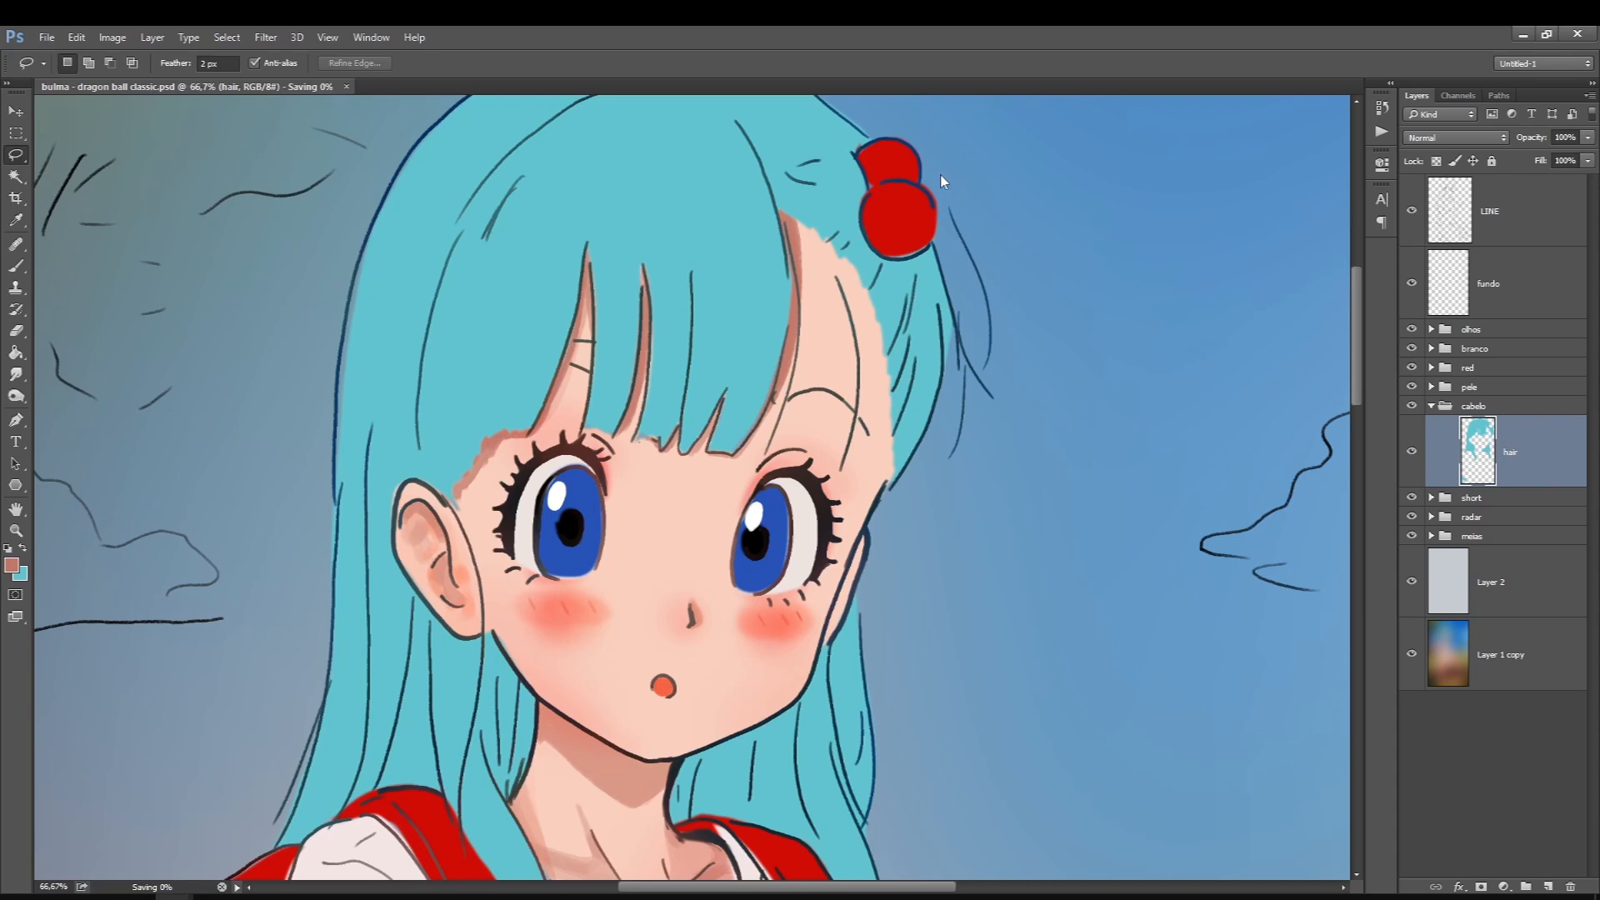
{"action": "left_click", "coordinate": [1432, 406]}
Paint thin cyan hair strands around the forehead on a new layer in the pele group, and add another layer above LINE for loose strands
{"action": "left_click", "coordinate": [1450, 329]}
{"action": "left_click", "coordinate": [1432, 387]}
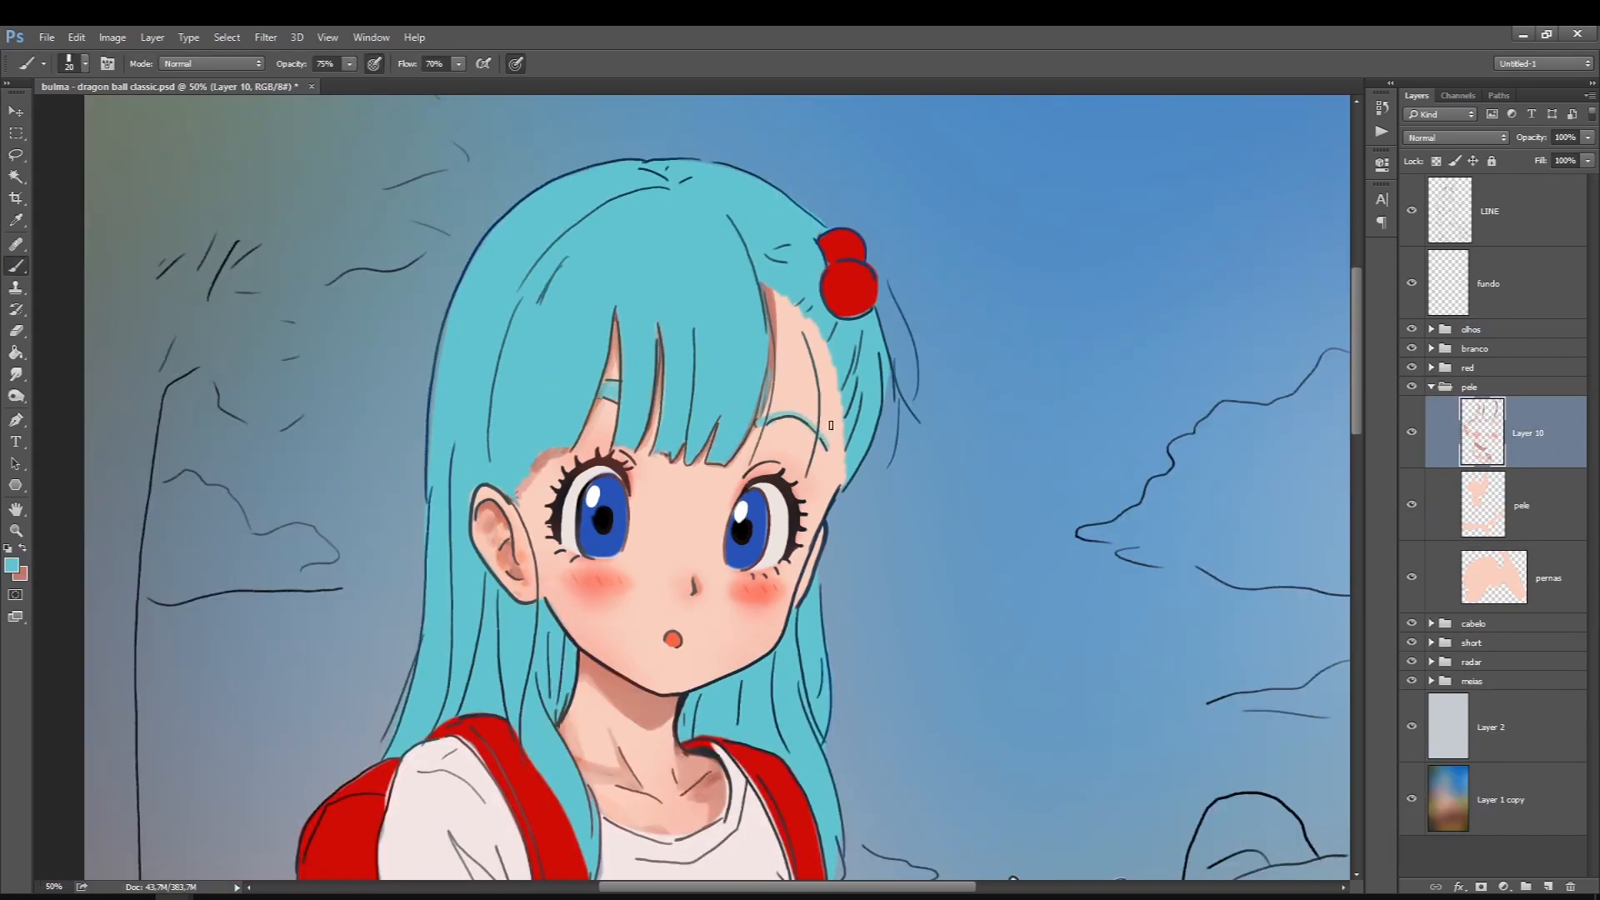
{"action": "left_click", "coordinate": [1548, 886]}
{"action": "key", "text": "["}
{"action": "key", "text": "["}
{"action": "left_click_drag", "start_coordinate": [821, 428], "coordinate": [790, 300]}
{"action": "left_click_drag", "start_coordinate": [770, 390], "coordinate": [766, 290]}
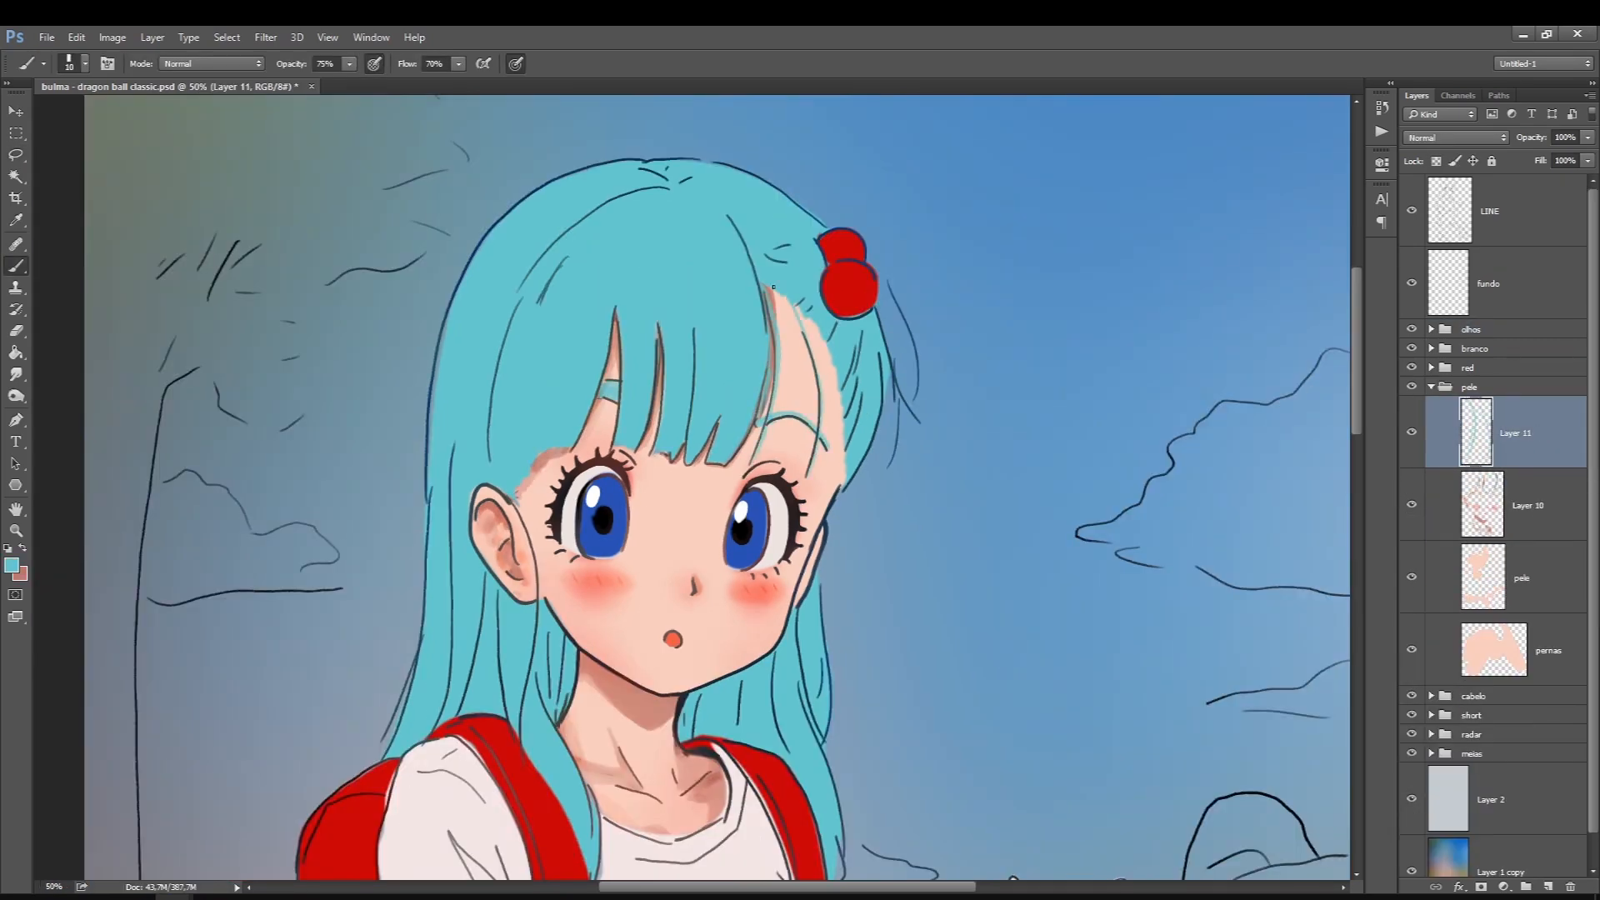
{"action": "left_click_drag", "start_coordinate": [824, 342], "coordinate": [819, 467]}
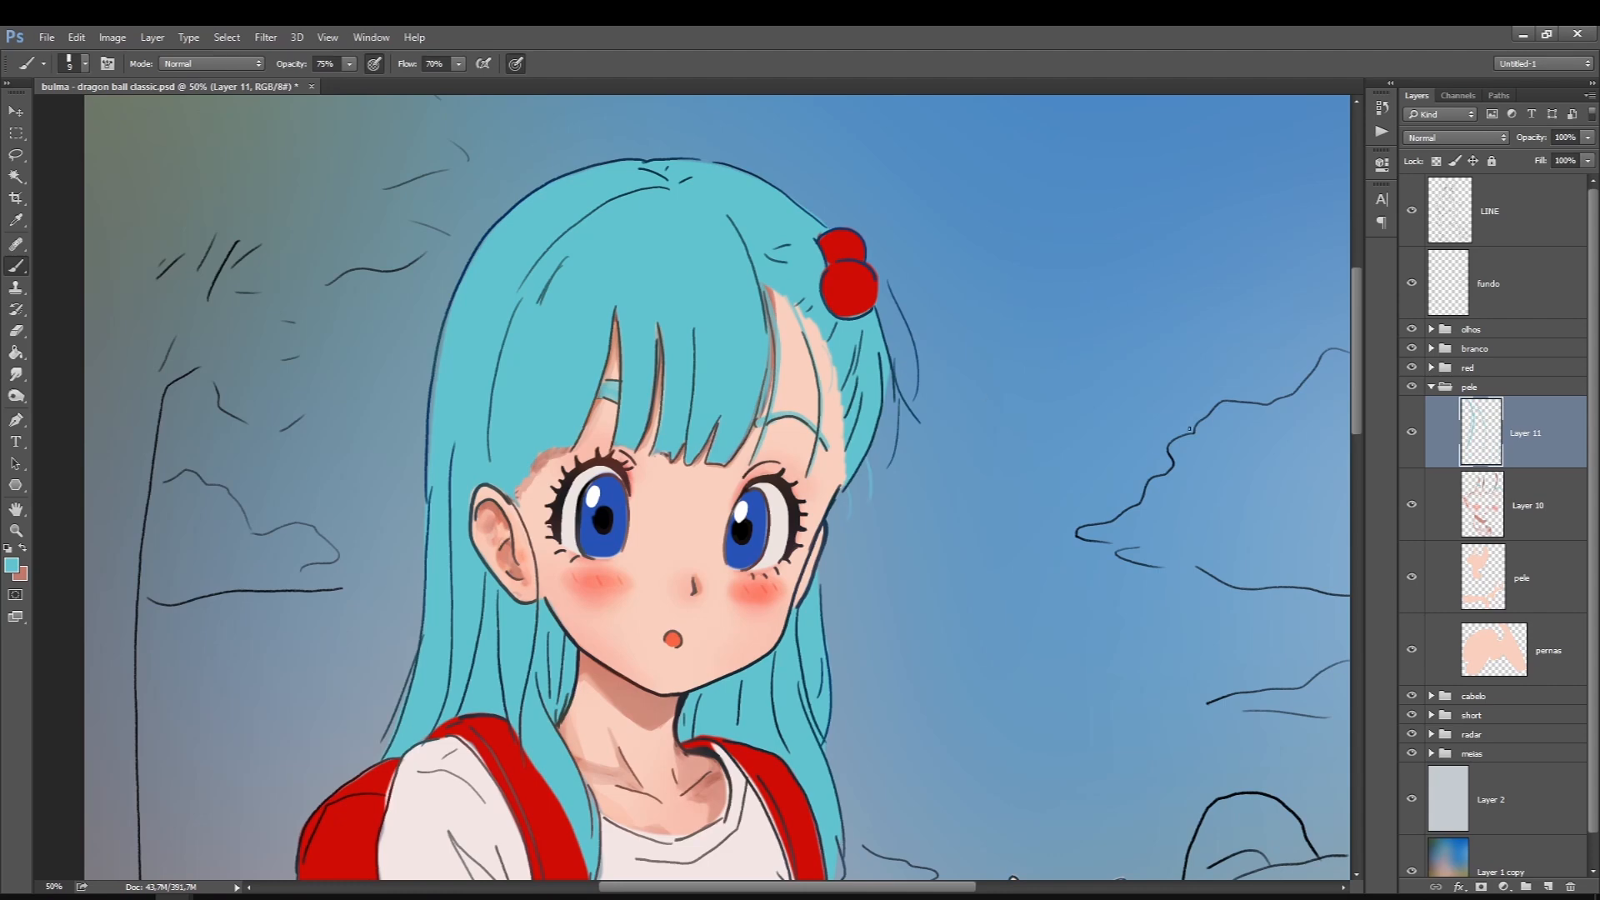
{"action": "key", "text": "ctrl+shift+alt+n"}
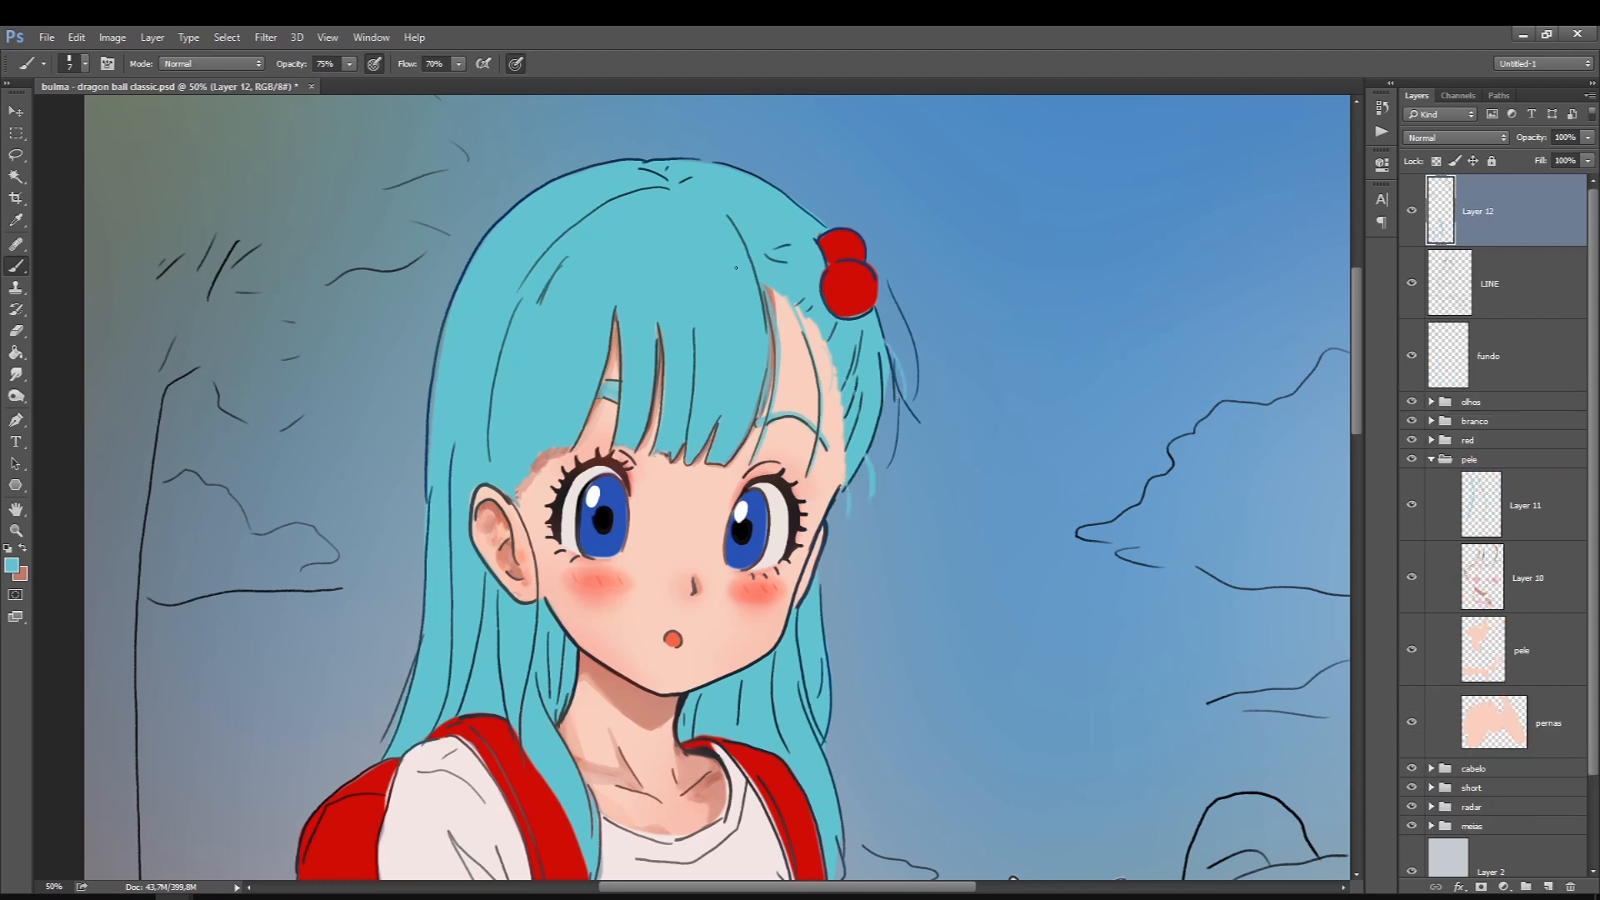
Load the painted eye shapes in the olhos group as a selection and add a new layer above them
{"action": "left_click", "coordinate": [1436, 537]}
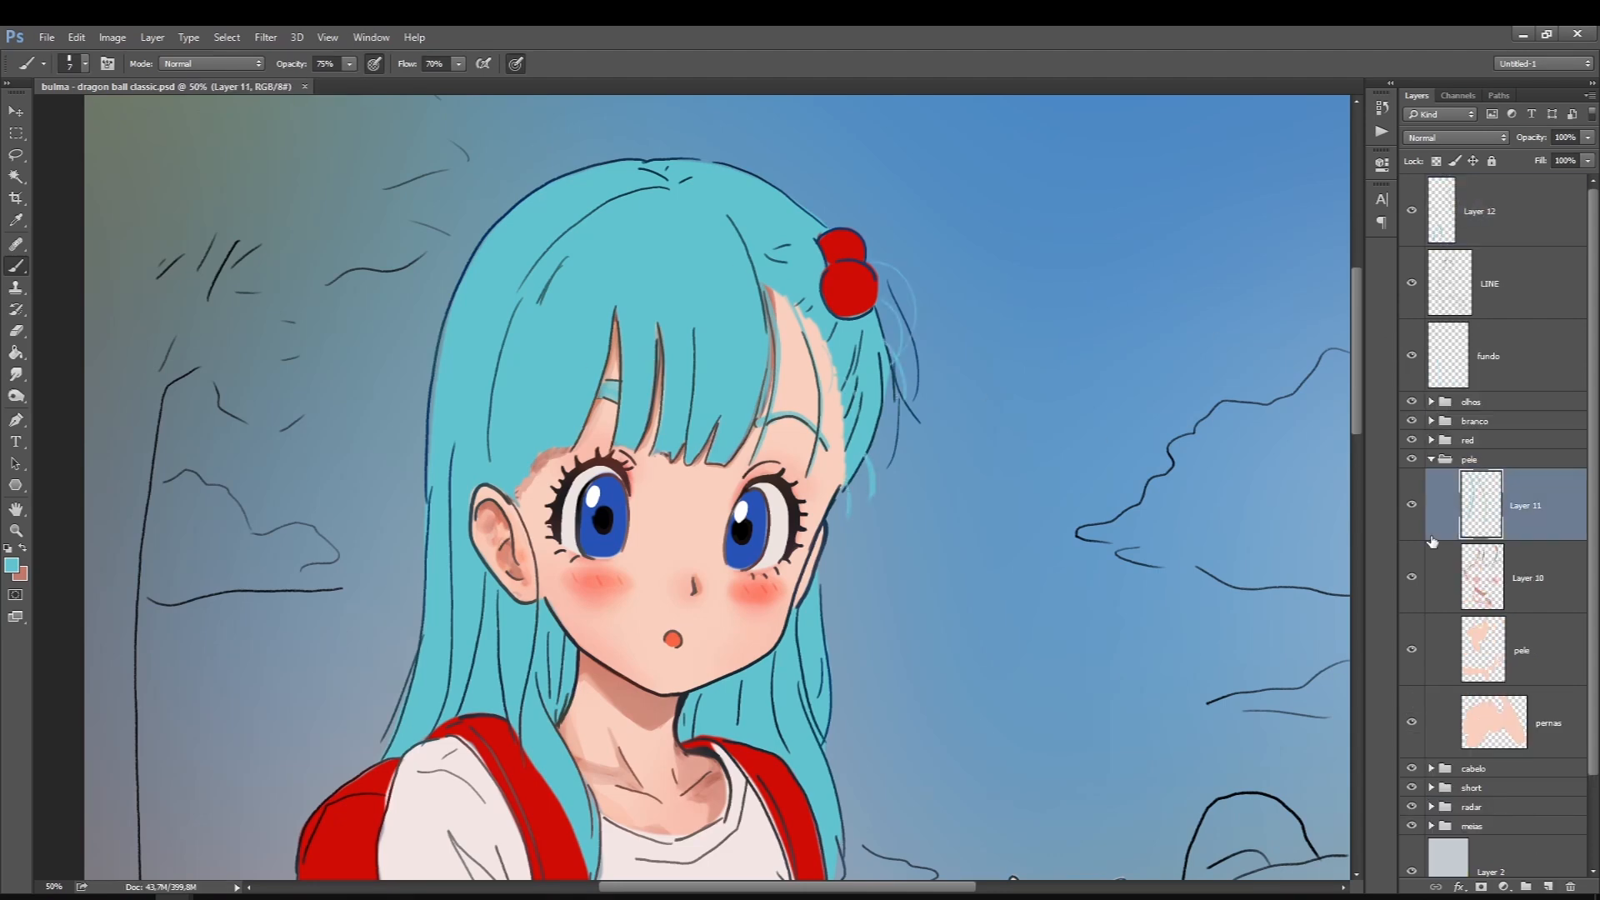
{"action": "left_click", "coordinate": [1434, 560]}
{"action": "key", "text": "r"}
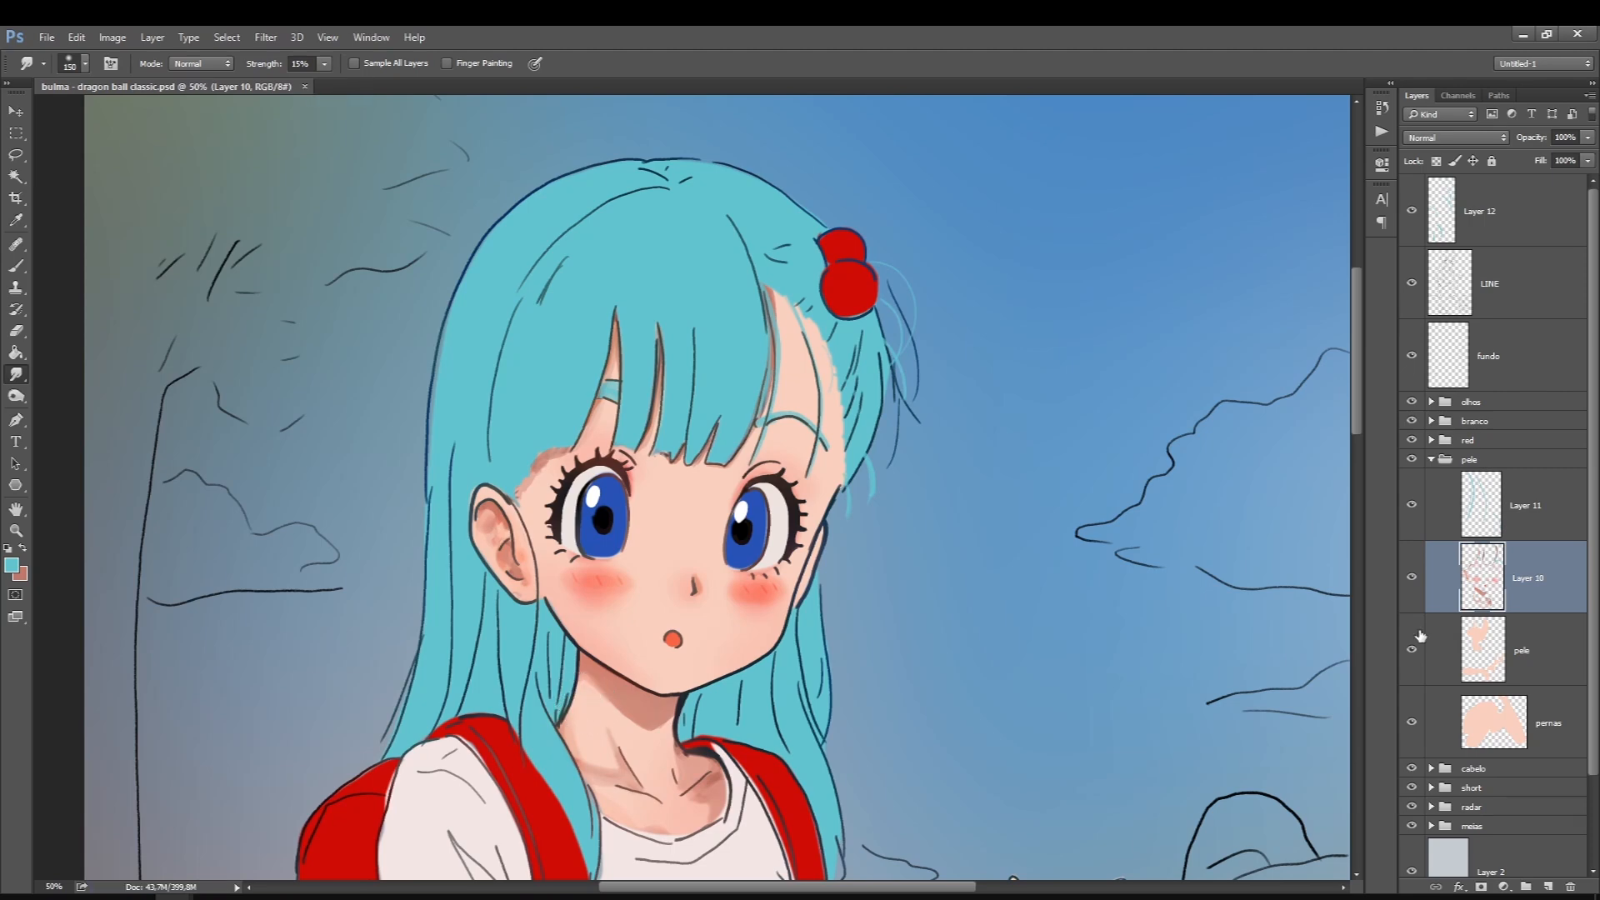
{"action": "left_click", "coordinate": [1432, 459]}
{"action": "left_click", "coordinate": [1432, 402]}
{"action": "left_click", "coordinate": [1442, 448]}
{"action": "key", "text": "ctrl+shift+alt+n"}
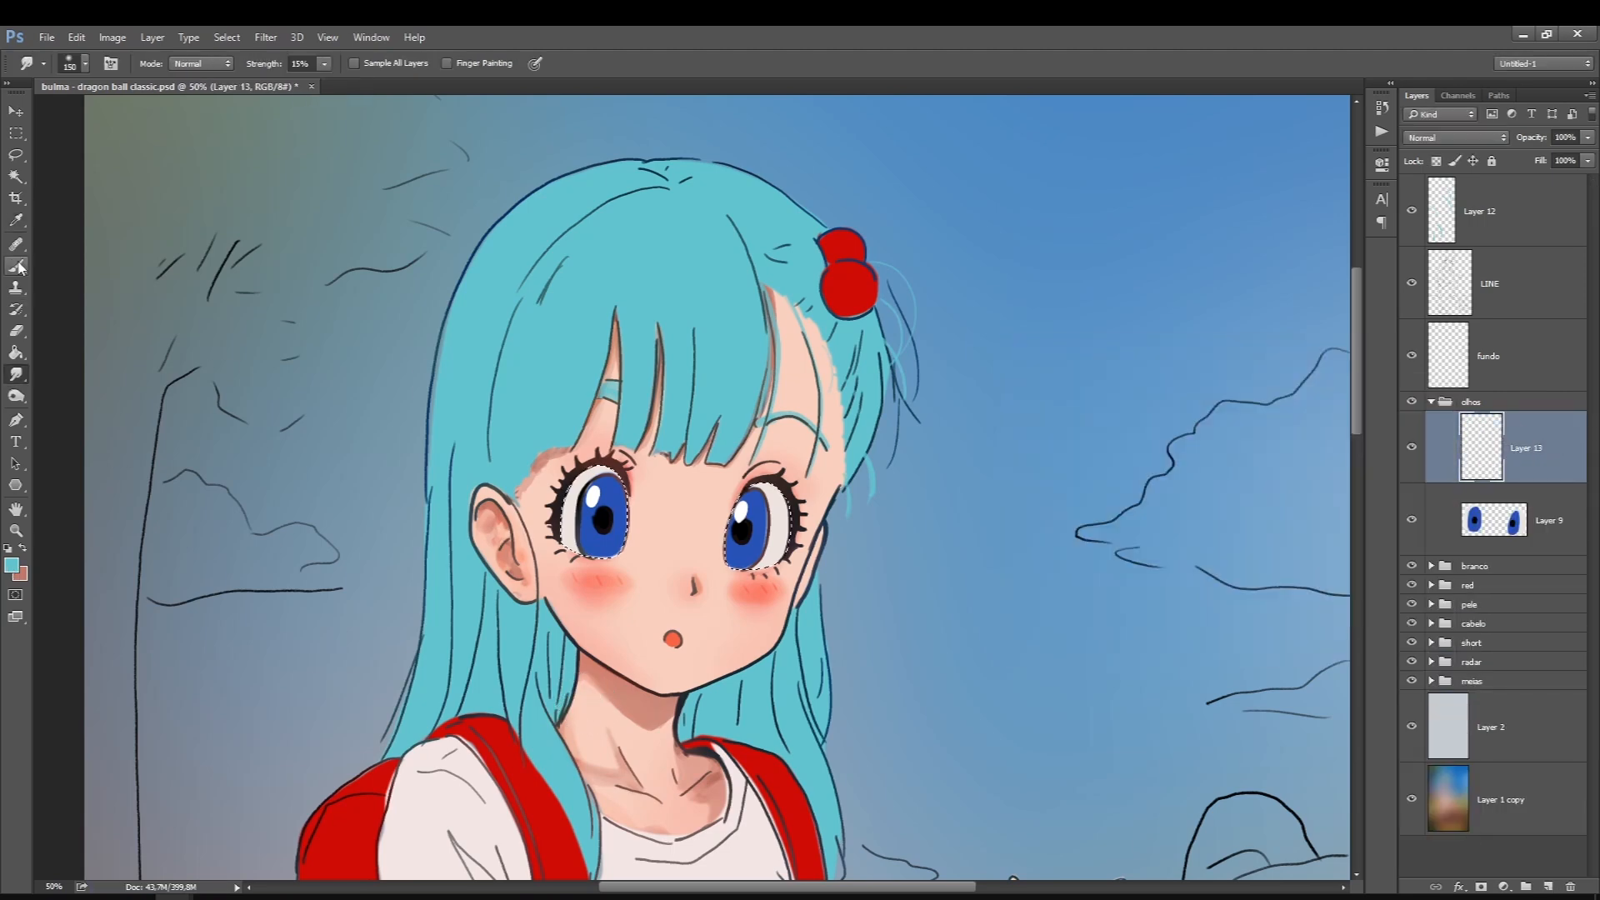
Paint a shadow along the upper part of the eyes in greyish pink #d2b1aa and change the layer's blend mode
{"action": "left_click", "coordinate": [12, 566]}
{"action": "left_click", "coordinate": [588, 488]}
{"action": "left_click", "coordinate": [587, 454]}
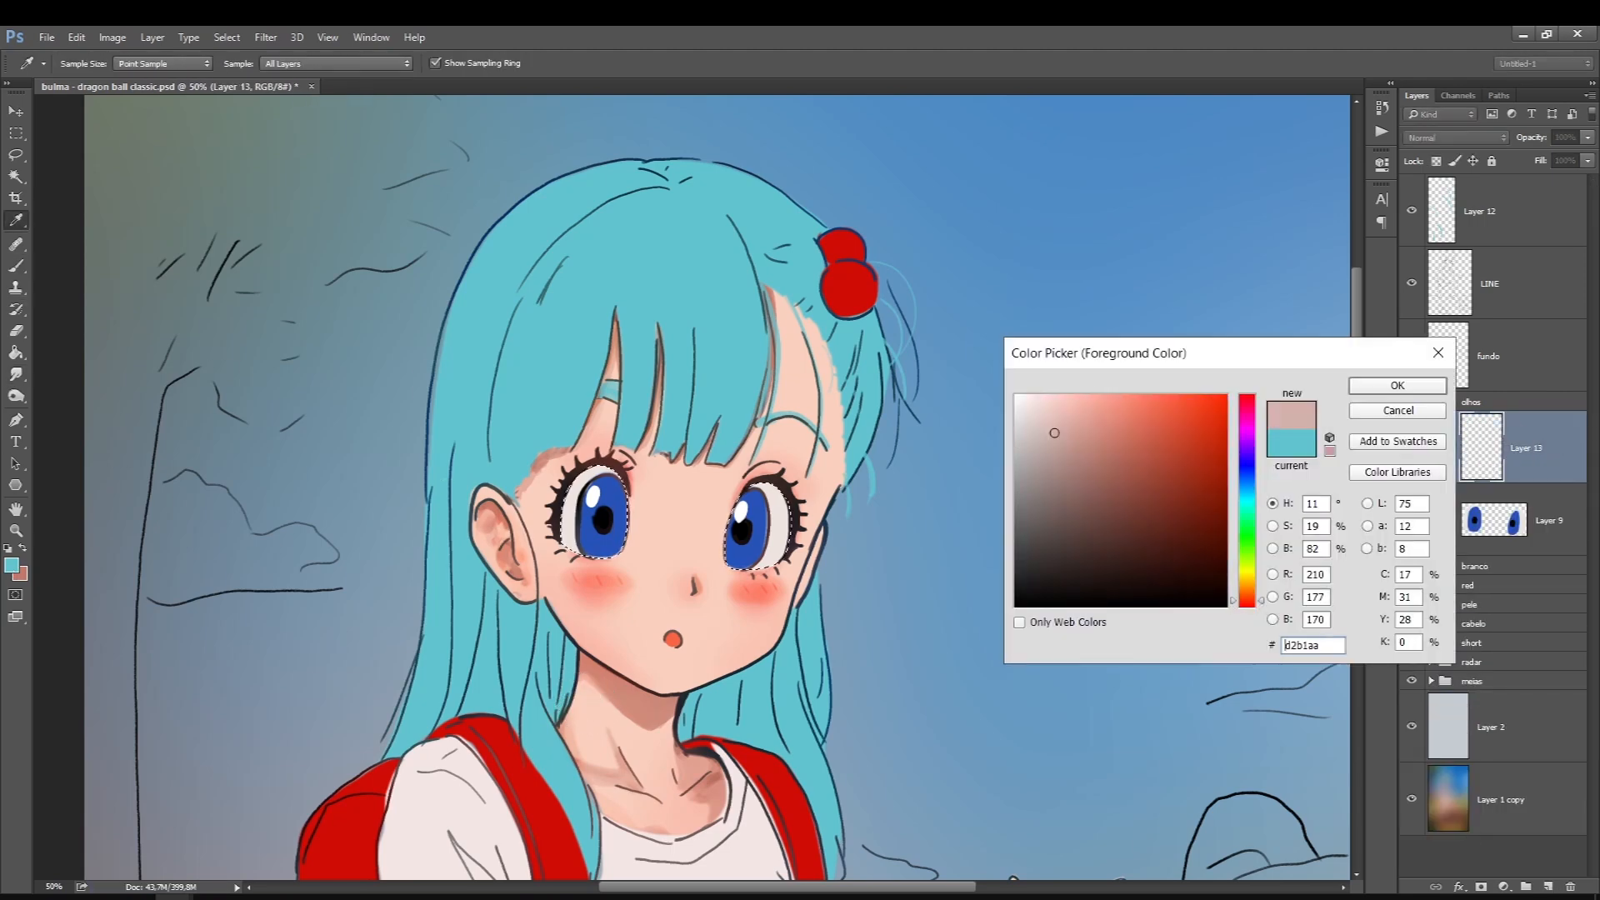
{"action": "key", "text": "Return"}
{"action": "key", "text": "b"}
{"action": "left_click_drag", "start_coordinate": [617, 466], "coordinate": [575, 500]}
{"action": "left_click", "coordinate": [1456, 137]}
{"action": "left_click", "coordinate": [1456, 192]}
Add another layer in the olhos group and choose a light cyan foreground colour
{"action": "left_click", "coordinate": [1548, 887]}
{"action": "left_click", "coordinate": [11, 566]}
{"action": "left_click", "coordinate": [500, 433]}
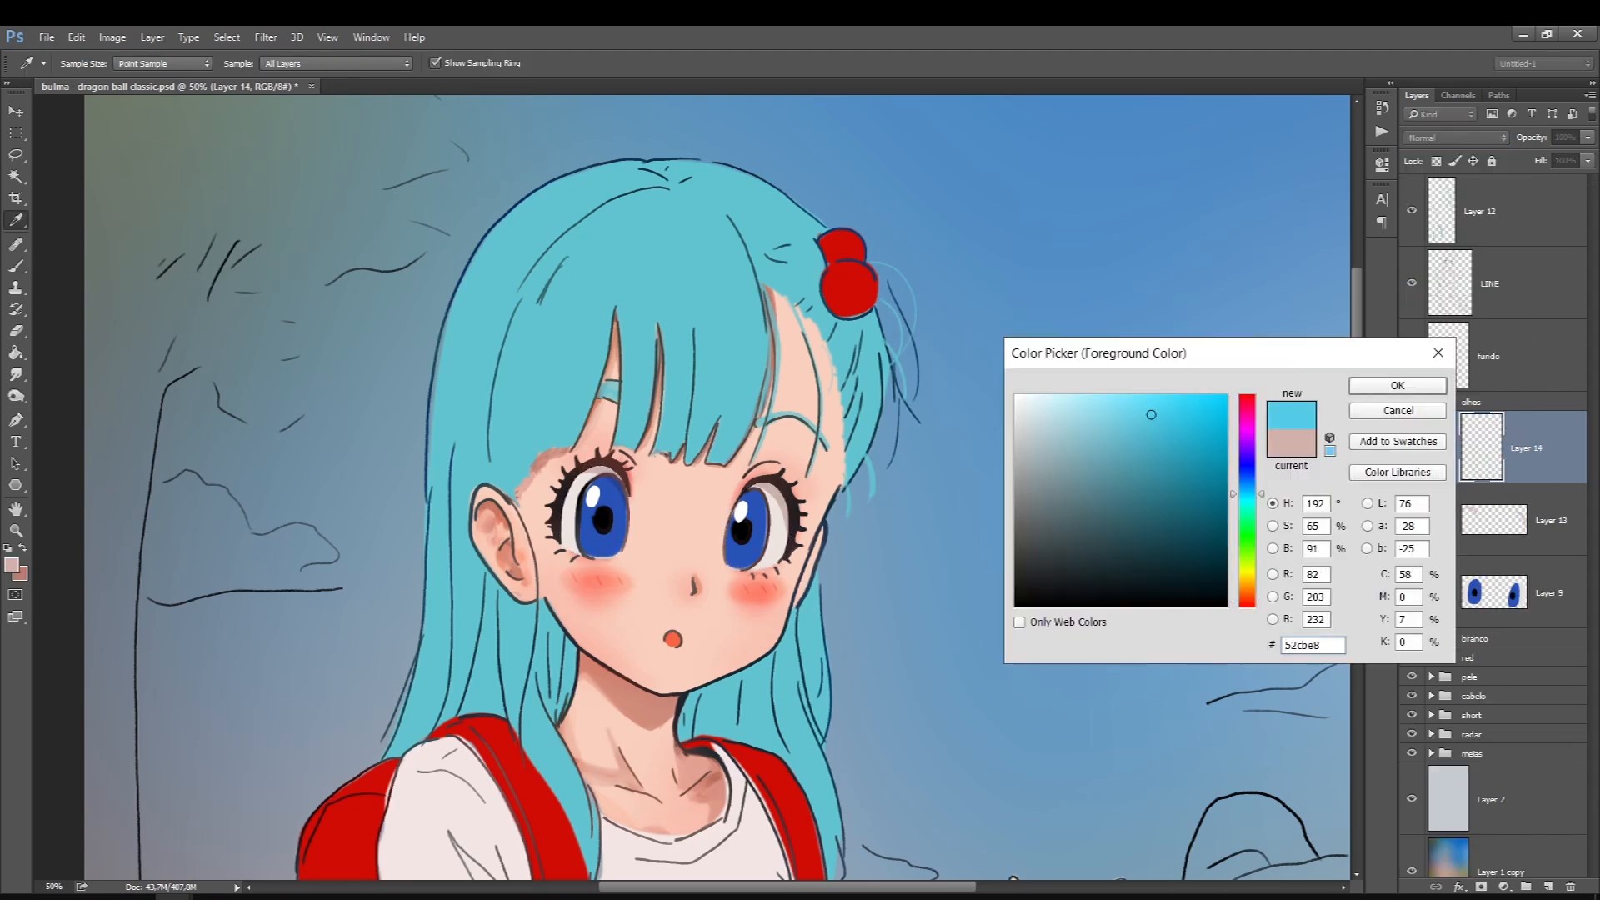
{"action": "key", "text": "Return"}
Copy the black pupils from Layer 9 onto their own layer and place it above the other olhos layers
{"action": "key", "text": "w"}
{"action": "left_click", "coordinate": [1551, 592]}
{"action": "left_click", "coordinate": [742, 529]}
{"action": "key", "text": "ctrl+j"}
{"action": "left_click_drag", "start_coordinate": [1501, 592], "coordinate": [1500, 421]}
Reload the eye selection from Layer 9 and paint the lower irises light cyan on Layer 14
{"action": "left_click", "coordinate": [1527, 520]}
{"action": "left_click", "coordinate": [1494, 665], "text": "ctrl"}
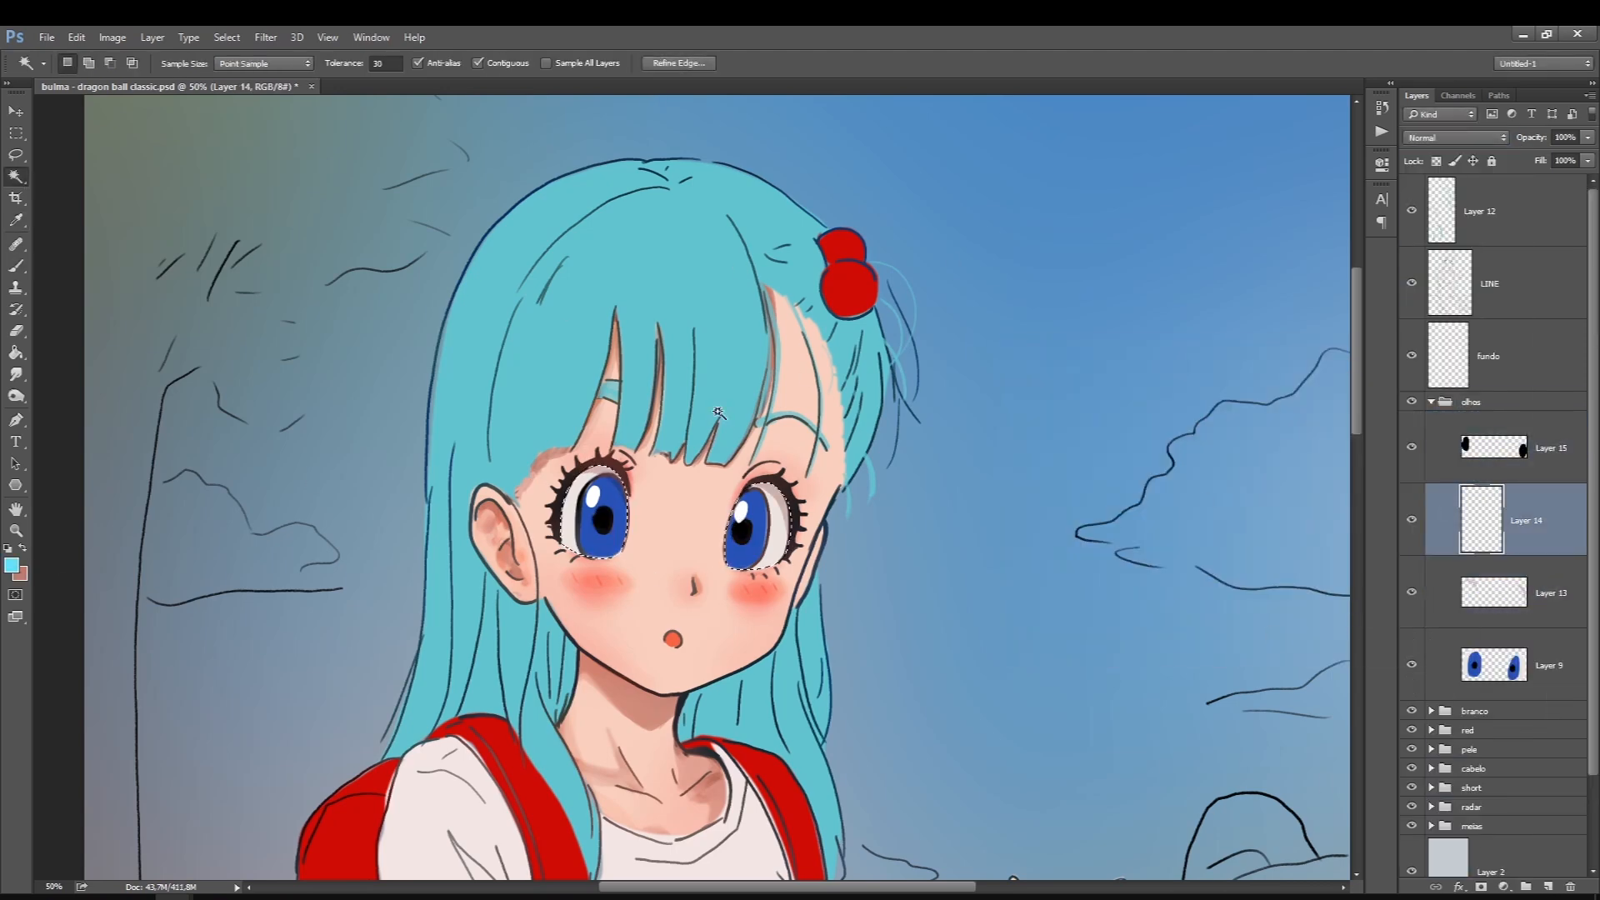
{"action": "key", "text": "b"}
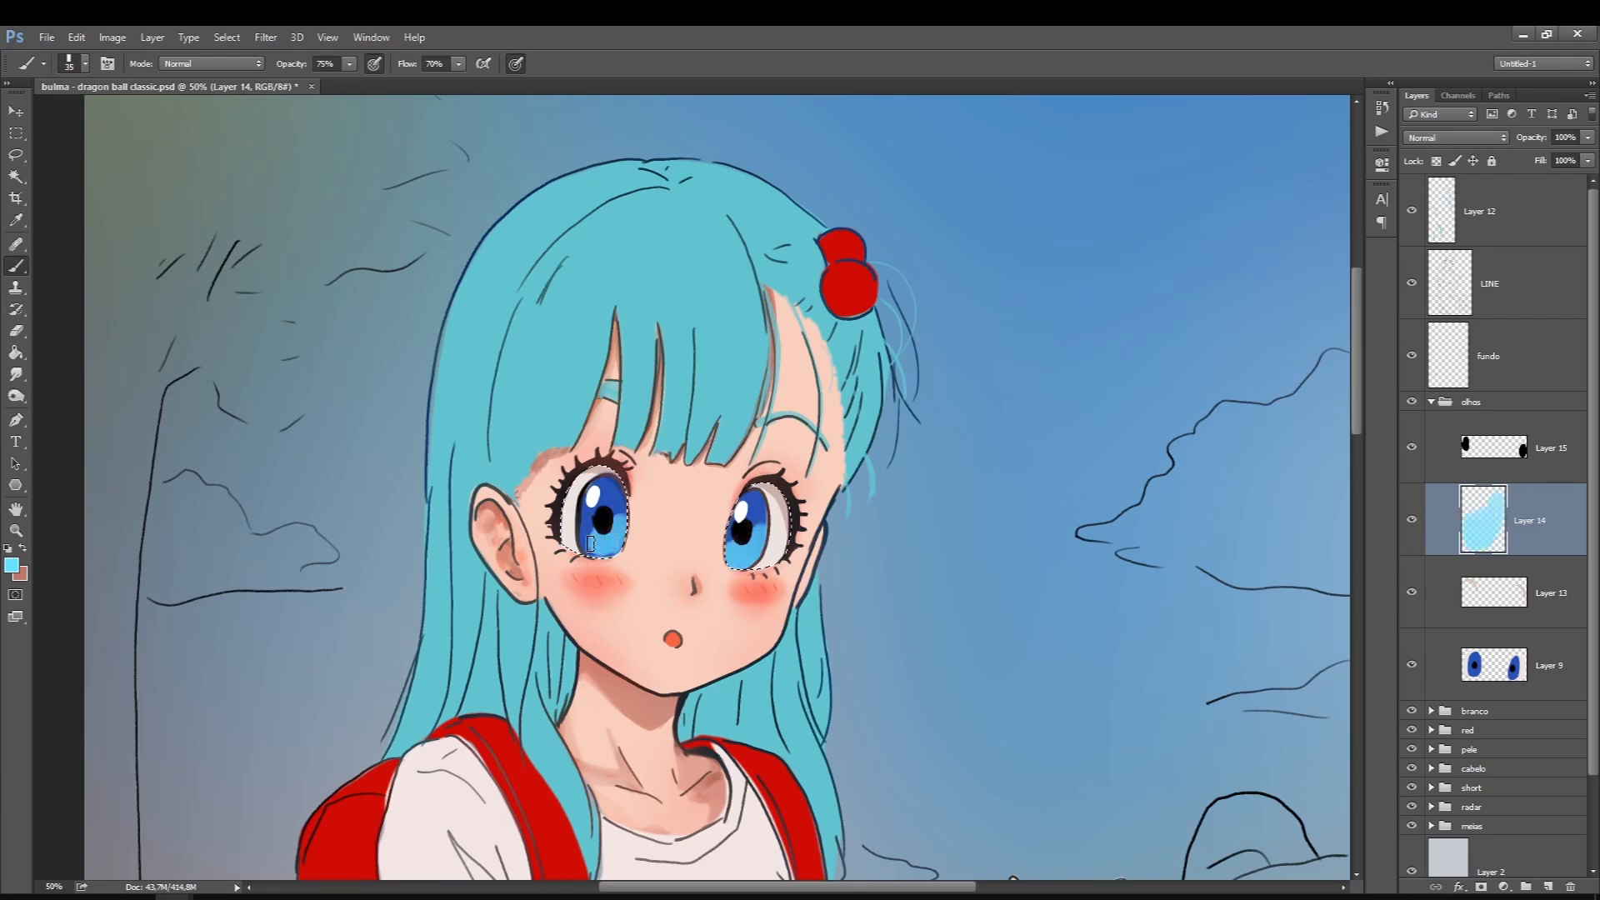
Darken the upper part of both irises with a deep navy blue
{"action": "left_click", "coordinate": [11, 566]}
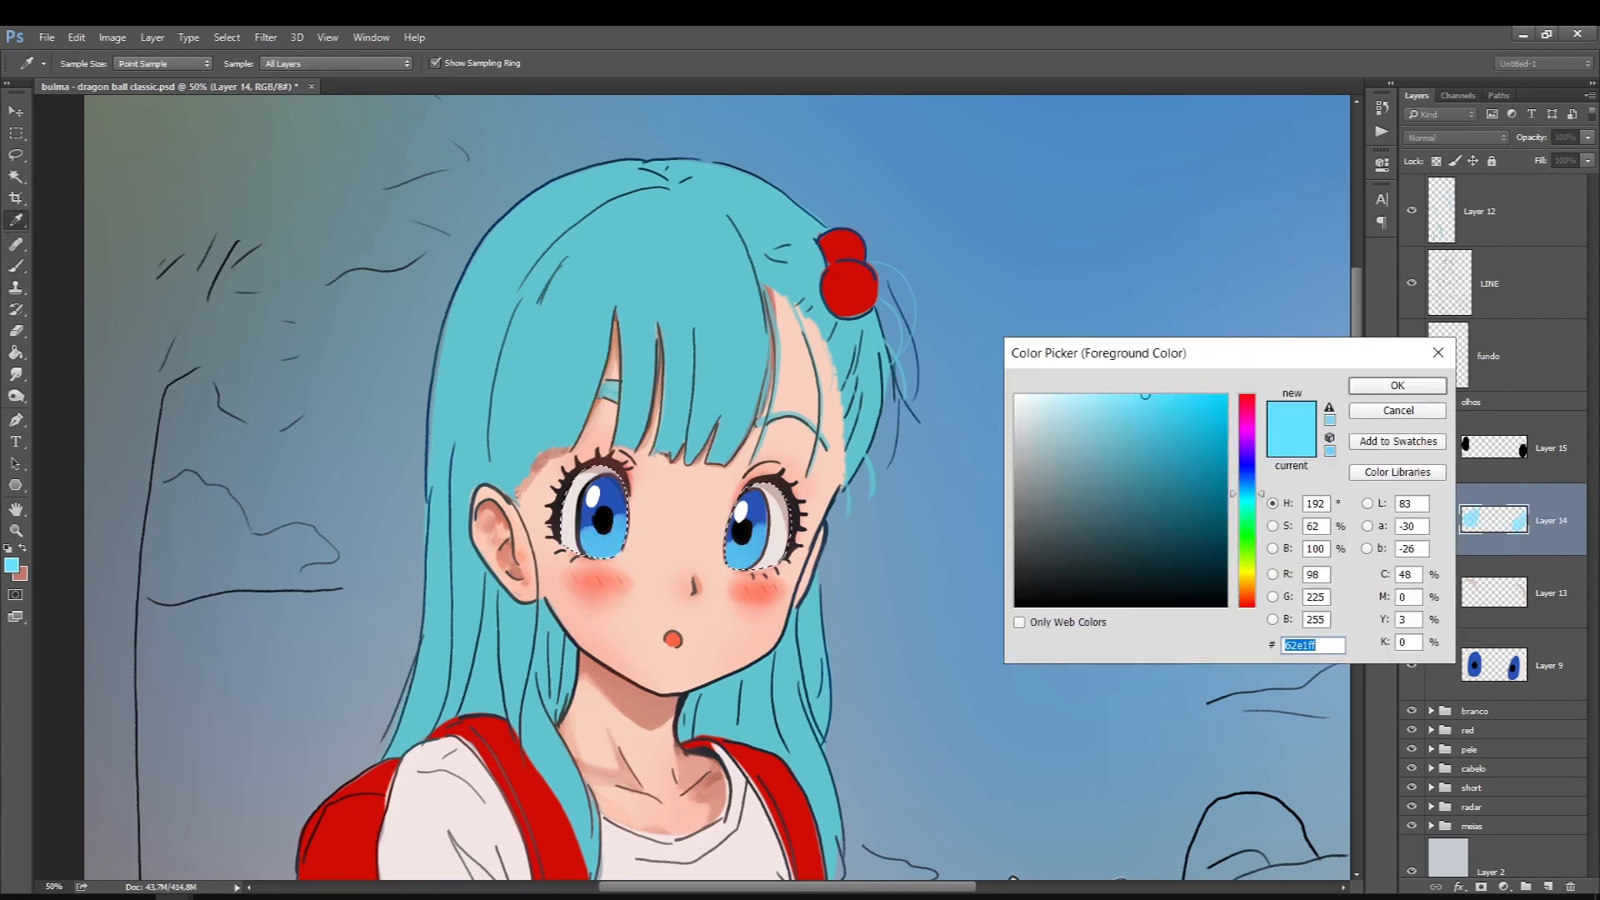
{"action": "left_click", "coordinate": [602, 491]}
{"action": "key", "text": "Return"}
{"action": "left_click_drag", "start_coordinate": [585, 494], "coordinate": [619, 481]}
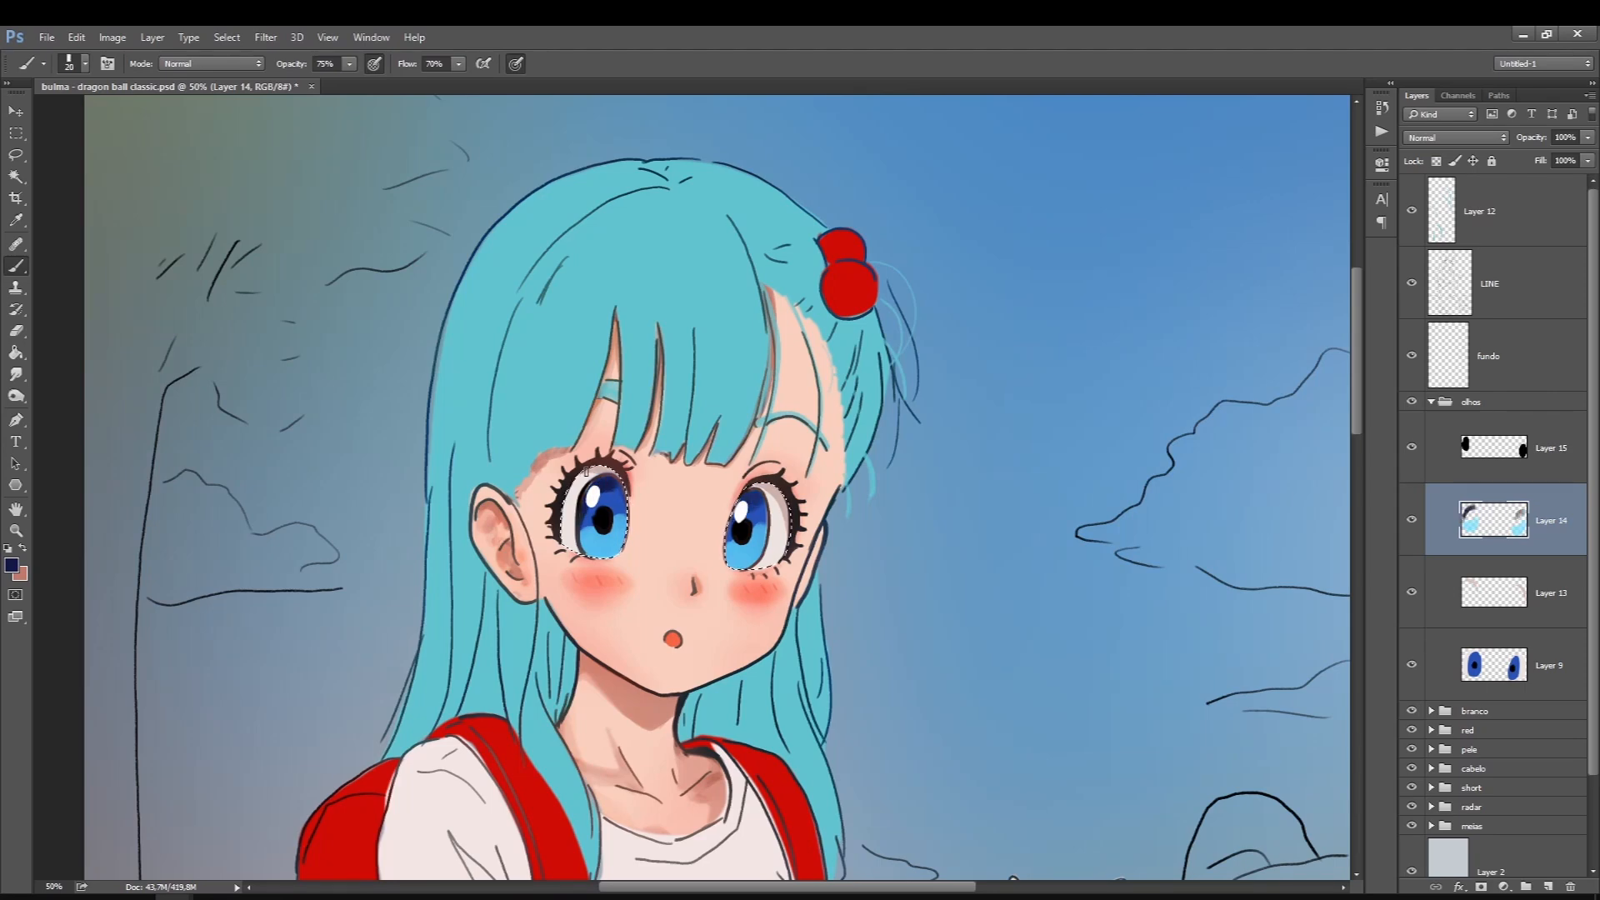
Paint bright cyan and blue reflections in the lower irises, and merge the olhos layers into one
{"action": "left_click", "coordinate": [11, 566]}
{"action": "left_click", "coordinate": [599, 556]}
{"action": "key", "text": "Return"}
{"action": "left_click", "coordinate": [14, 566]}
{"action": "left_click", "coordinate": [594, 497]}
{"action": "left_click", "coordinate": [1248, 502]}
{"action": "left_click", "coordinate": [1151, 394]}
{"action": "left_click", "coordinate": [1101, 396]}
{"action": "key", "text": "Return"}
{"action": "key", "text": "bracketright"}
{"action": "left_click_drag", "start_coordinate": [588, 557], "coordinate": [591, 544]}
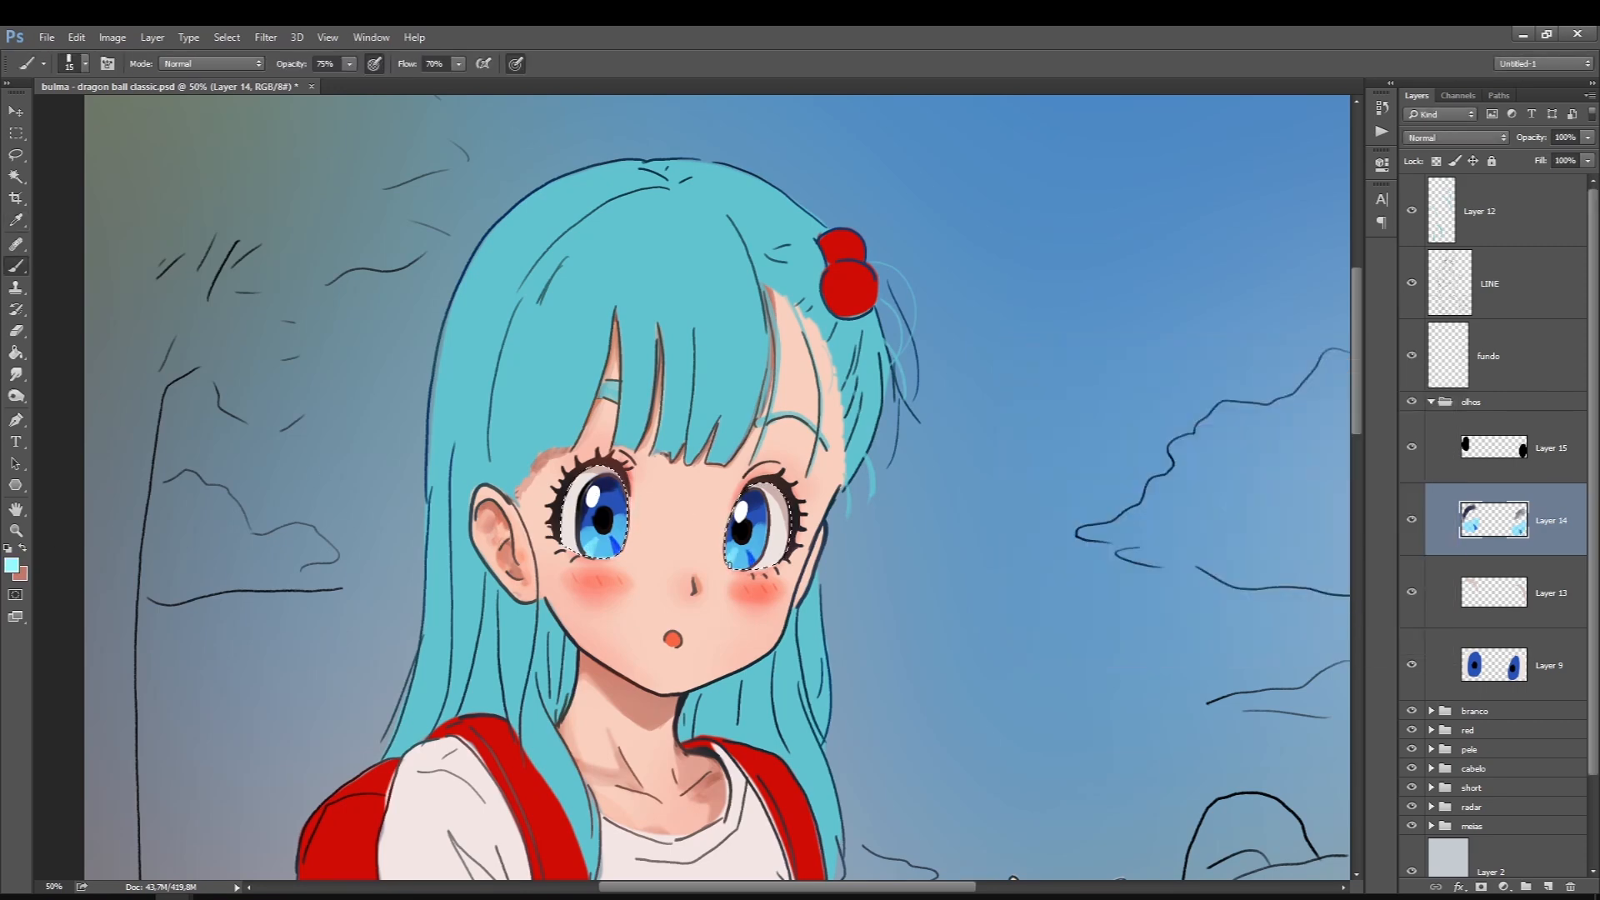
{"action": "left_click_drag", "start_coordinate": [759, 536], "coordinate": [826, 445]}
{"action": "left_click", "coordinate": [1431, 402]}
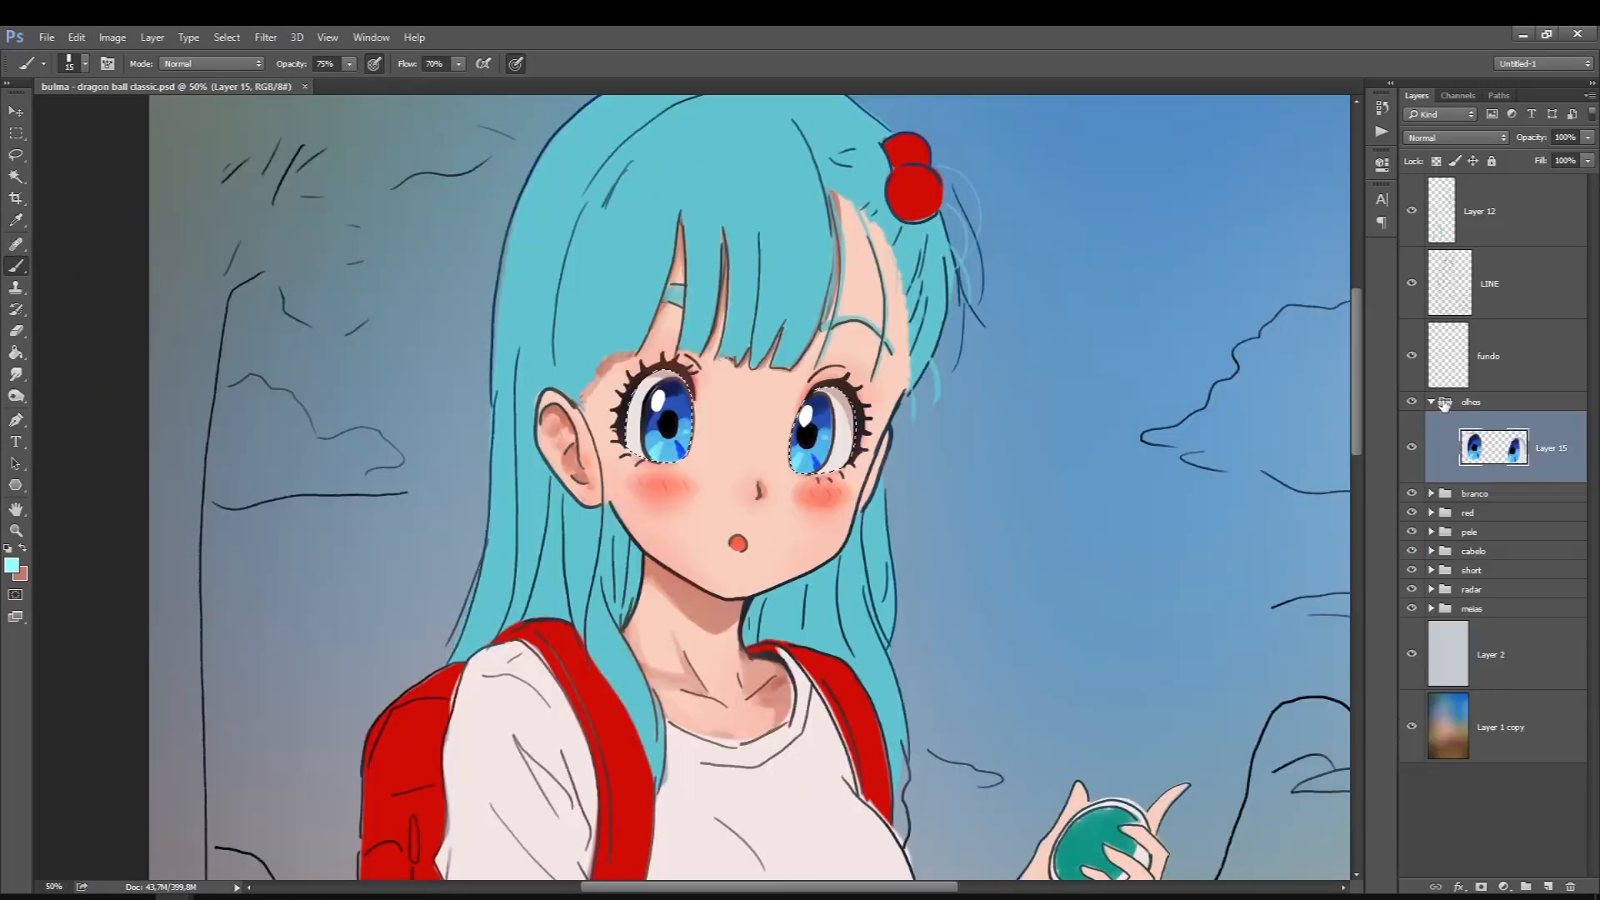
Load the skin selection on the pele layer and shade the face and neck softly with brownish pink sampled from the neck shadow
{"action": "left_click", "coordinate": [1469, 460]}
{"action": "left_click", "coordinate": [1433, 460]}
{"action": "left_click", "coordinate": [1483, 649], "text": "ctrl"}
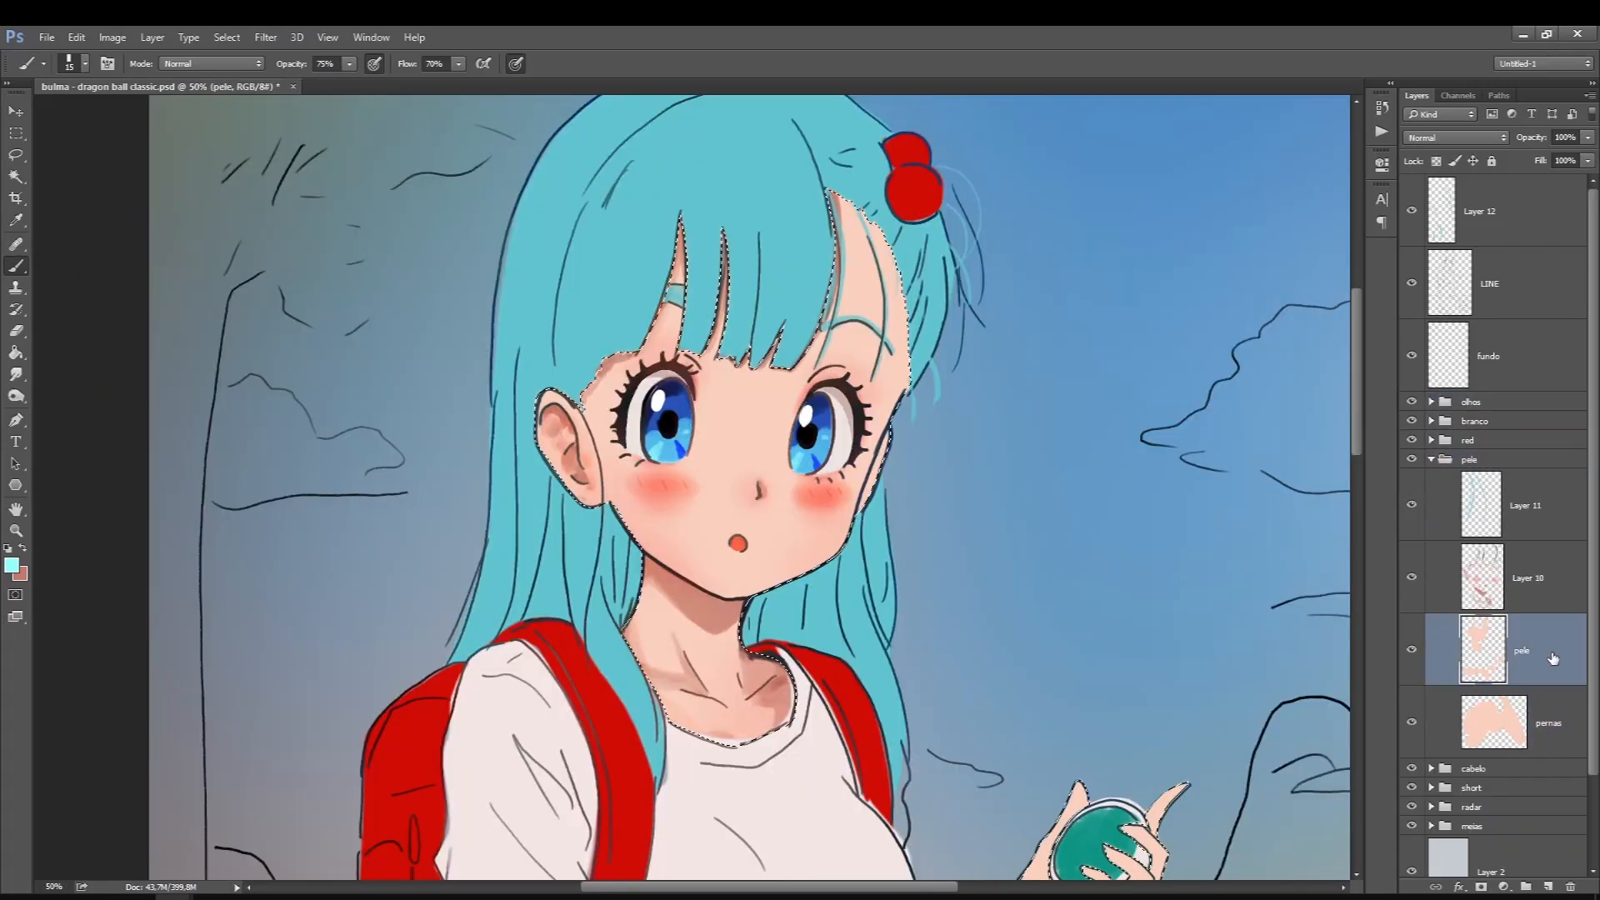
{"action": "key", "text": "i"}
{"action": "left_click", "coordinate": [12, 566]}
{"action": "left_click", "coordinate": [719, 613]}
{"action": "key", "text": "Return"}
{"action": "right_click", "coordinate": [734, 597]}
{"action": "double_click", "coordinate": [754, 613]}
{"action": "mouse_move", "coordinate": [905, 250]}
{"action": "left_mouse_down"}
{"action": "mouse_move", "coordinate": [927, 403]}
{"action": "mouse_move", "coordinate": [742, 679]}
{"action": "mouse_move", "coordinate": [750, 667]}
{"action": "left_mouse_up"}
{"action": "key", "text": "bracketleft"}
{"action": "key", "text": "bracketleft"}
{"action": "key", "text": "bracketleft"}
{"action": "key", "text": "bracketleft"}
{"action": "key", "text": "bracketleft"}
{"action": "key", "text": "bracketleft"}
{"action": "key", "text": "bracketleft"}
{"action": "key", "text": "bracketleft"}
Brighten the face and forehead within the skin selection using a very pale peach and a soft brush of about 150 to 250 px
{"action": "left_click", "coordinate": [12, 566]}
{"action": "left_click", "coordinate": [1042, 408]}
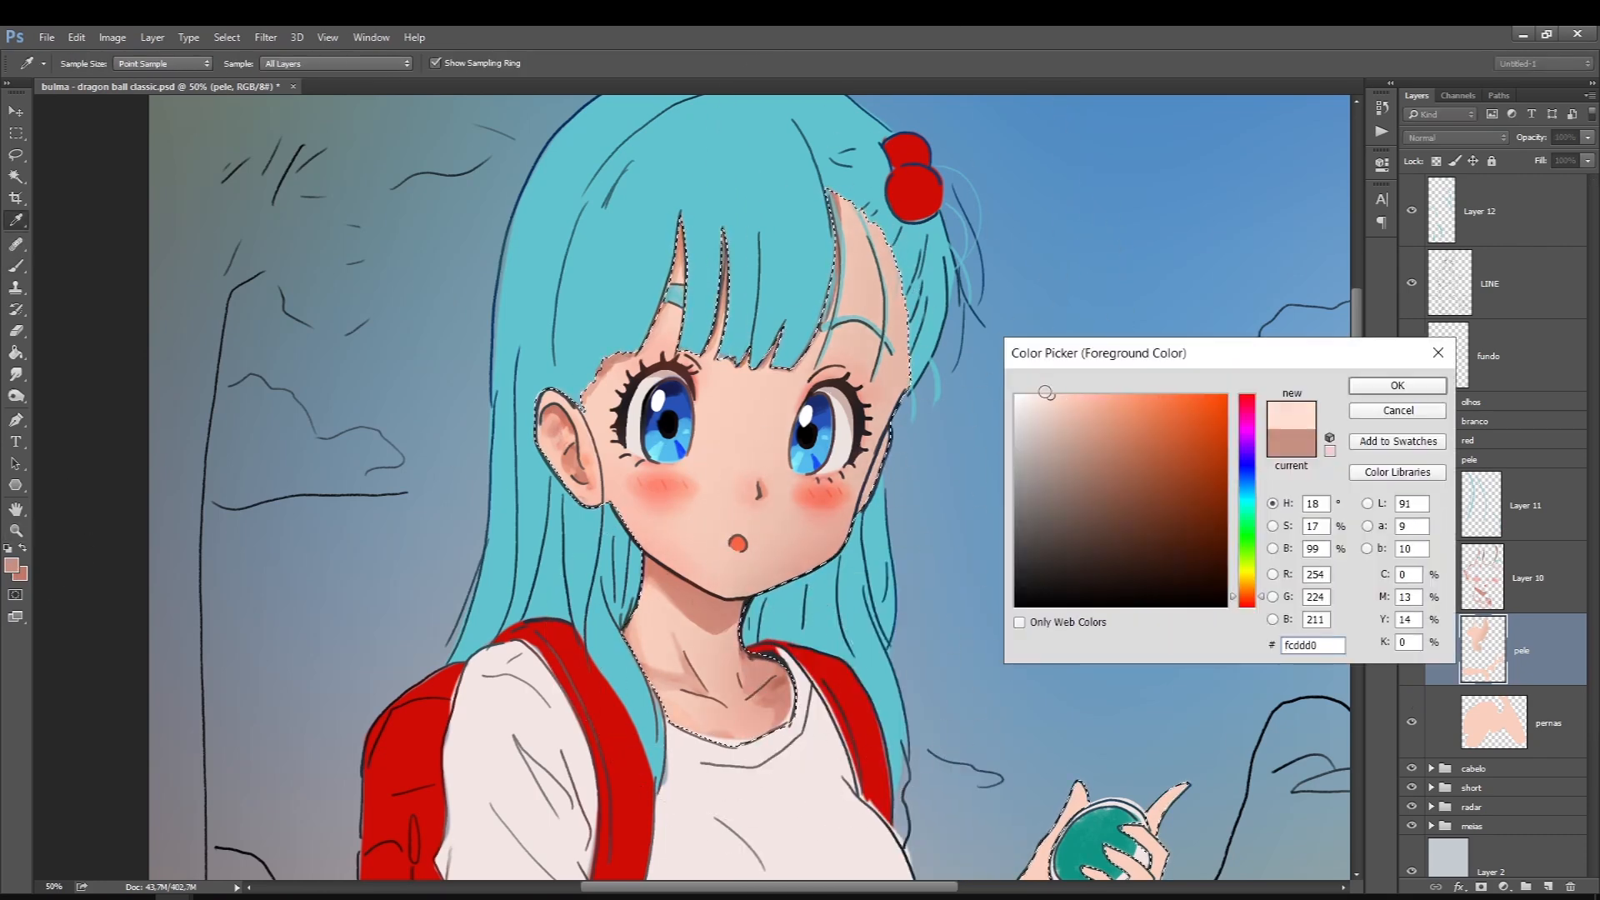
{"action": "key", "text": "Return"}
{"action": "key", "text": "bracketright"}
{"action": "key", "text": "bracketright"}
{"action": "key", "text": "bracketright"}
{"action": "key", "text": "bracketright"}
{"action": "key", "text": "bracketright"}
{"action": "key", "text": "bracketright"}
{"action": "key", "text": "bracketright"}
{"action": "key", "text": "bracketleft"}
{"action": "key", "text": "bracketleft"}
{"action": "key", "text": "bracketleft"}
{"action": "key", "text": "bracketleft"}
{"action": "key", "text": "bracketleft"}
{"action": "key", "text": "bracketleft"}
{"action": "key", "text": "bracketleft"}
{"action": "key", "text": "bracketleft"}
{"action": "key", "text": "bracketleft"}
{"action": "key", "text": "bracketleft"}
{"action": "key", "text": "bracketleft"}
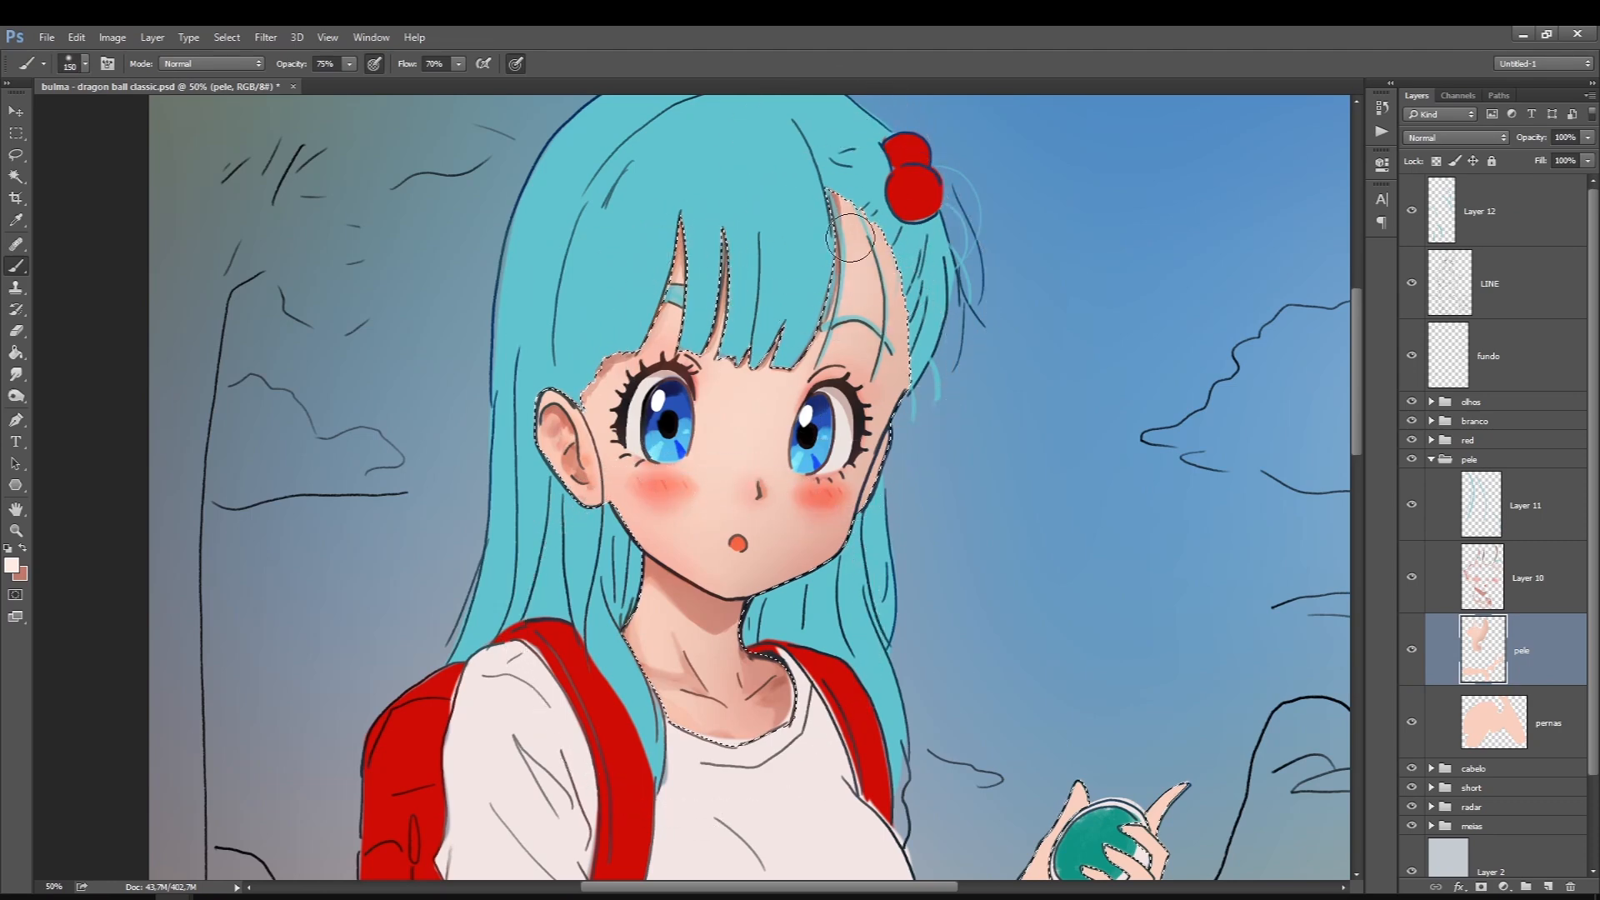
{"action": "key", "text": "bracketright"}
{"action": "key", "text": "bracketright"}
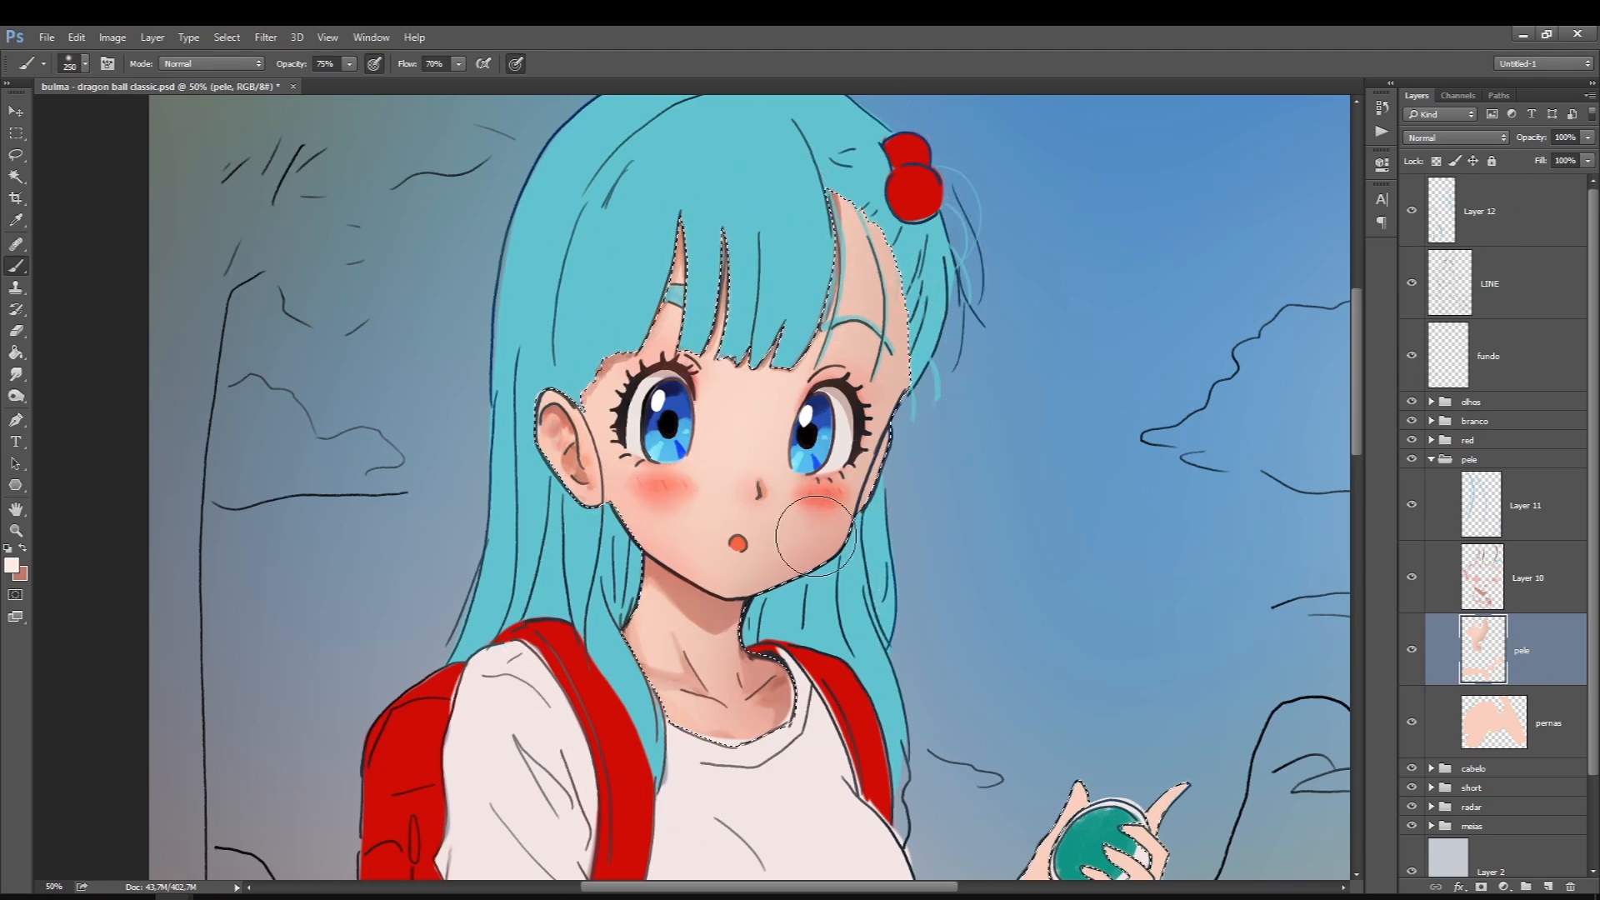
{"action": "key", "text": "bracketleft"}
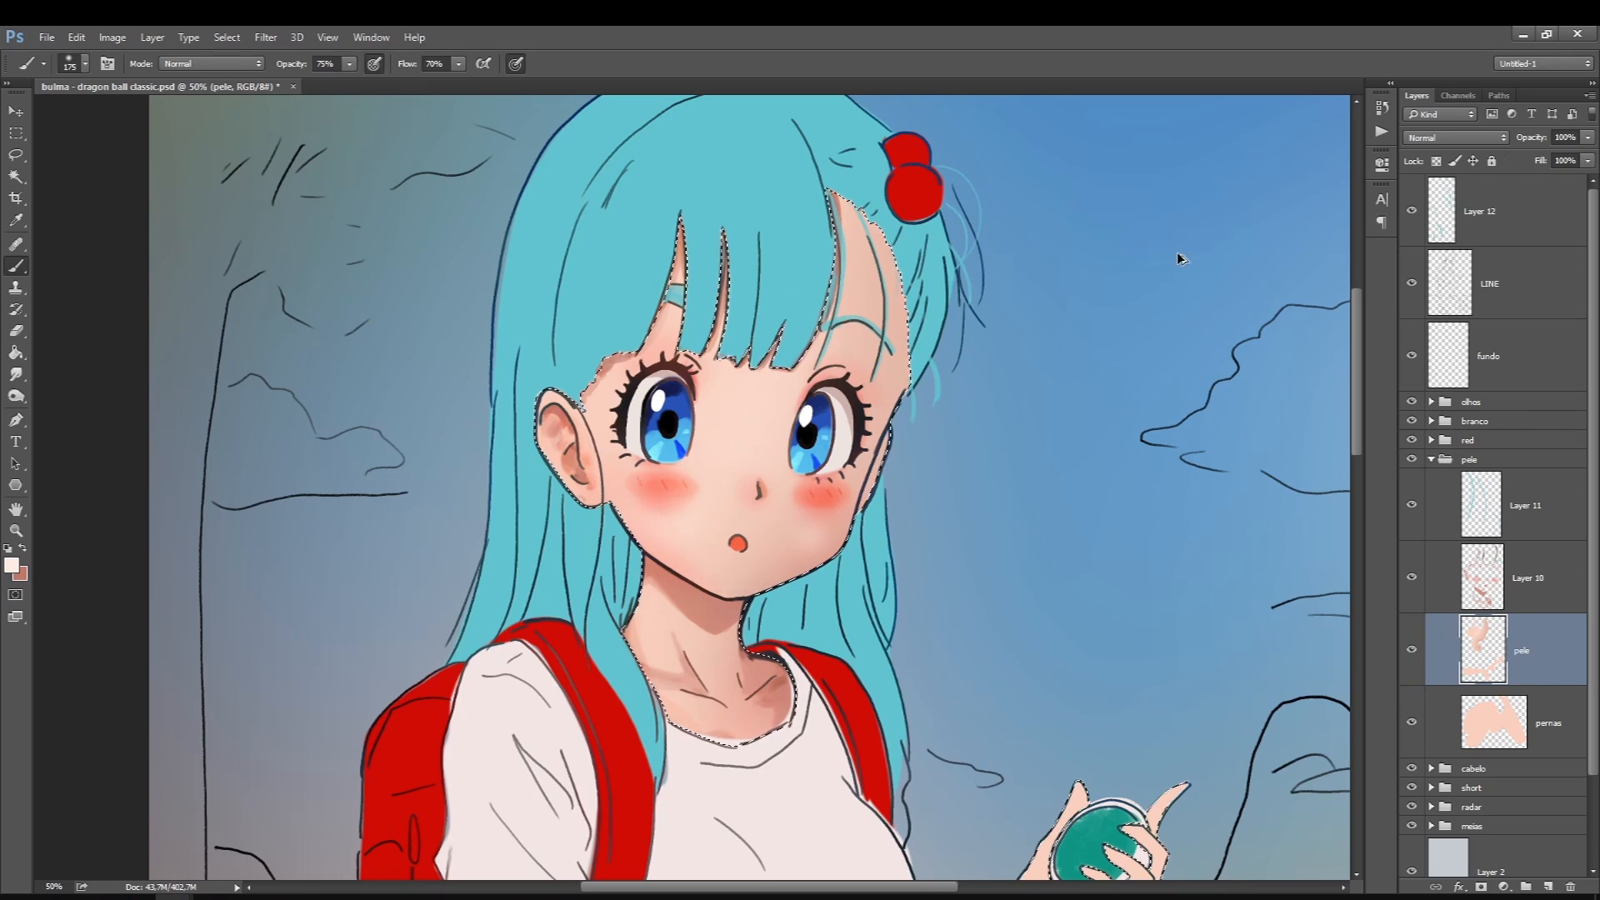
Tint the skin with peach sampled from the chest, using a soft brush enlarged to 1800 px at 45% opacity
{"action": "left_click", "coordinate": [12, 565]}
{"action": "left_click", "coordinate": [755, 708]}
{"action": "key", "text": "Return"}
{"action": "key", "text": "b"}
{"action": "key", "text": "bracketright"}
{"action": "key", "text": "bracketright"}
{"action": "key", "text": "bracketright"}
{"action": "key", "text": "bracketright"}
{"action": "key", "text": "bracketright"}
{"action": "key", "text": "bracketright"}
{"action": "key", "text": "bracketright"}
{"action": "key", "text": "bracketright"}
{"action": "key", "text": "bracketright"}
{"action": "key", "text": "bracketright"}
{"action": "key", "text": "bracketright"}
{"action": "key", "text": "bracketright"}
{"action": "key", "text": "bracketright"}
{"action": "key", "text": "bracketright"}
{"action": "key", "text": "bracketright"}
Deselect the skin, compare the pele layer hidden and shown, and save the document
{"action": "key", "text": "ctrl+d"}
{"action": "left_click", "coordinate": [1414, 651]}
{"action": "left_click", "coordinate": [1413, 650]}
{"action": "key", "text": "ctrl+s"}
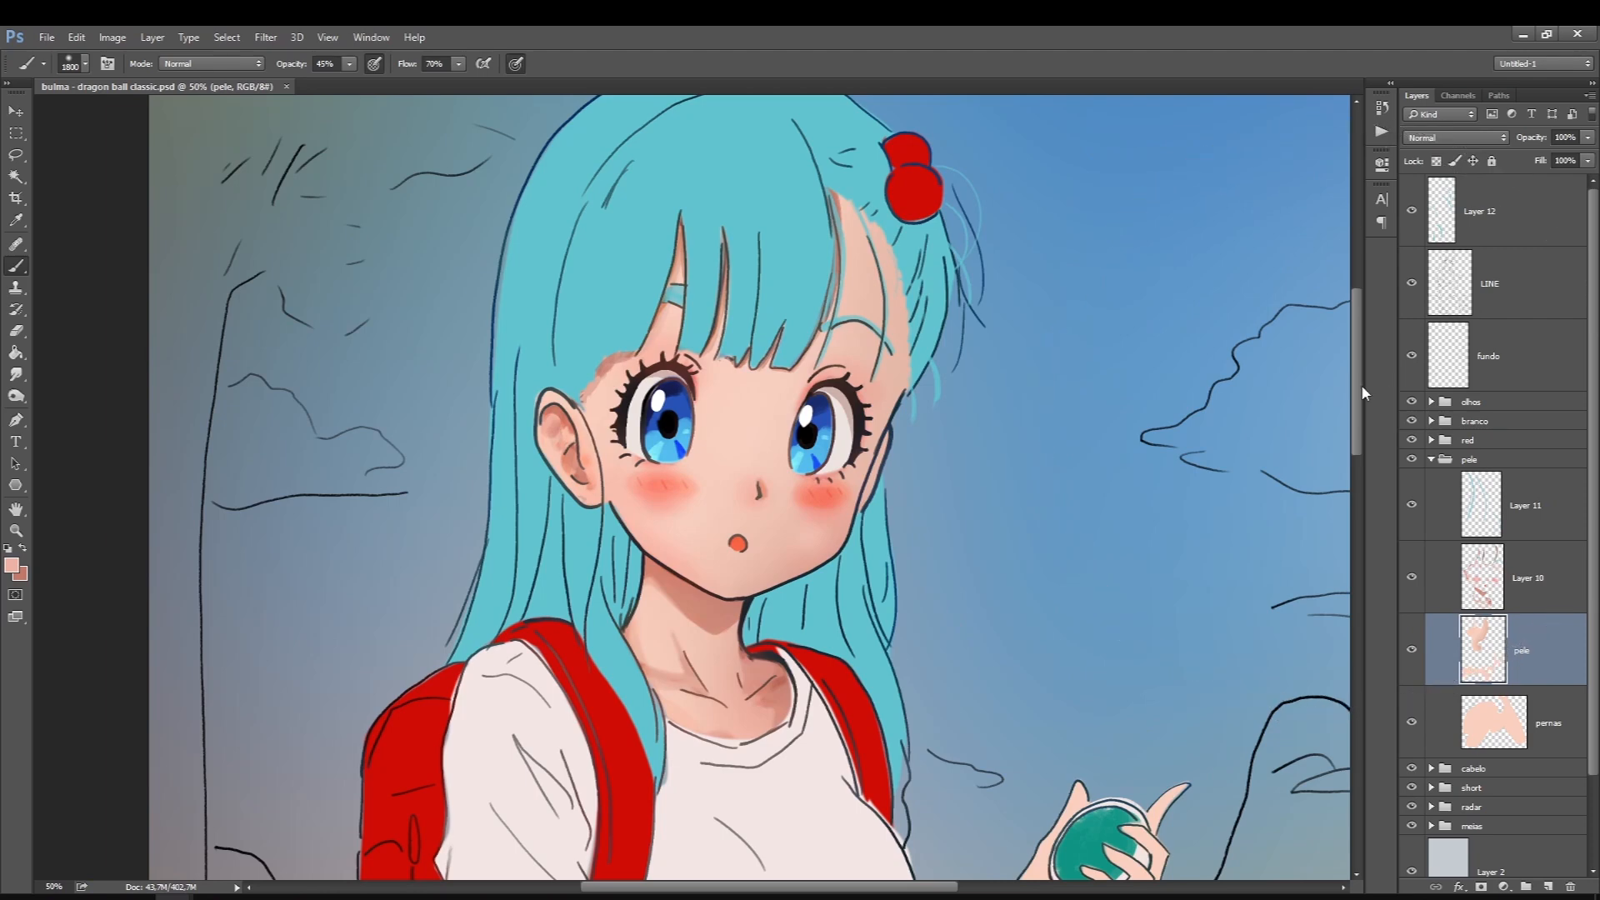
Load the hair layer's shape in the cabelo group as a selection and add a new layer above it
{"action": "scroll", "coordinate": [1362, 363], "scroll_direction": "up", "scroll_amount": 3}
{"action": "left_click", "coordinate": [1419, 581]}
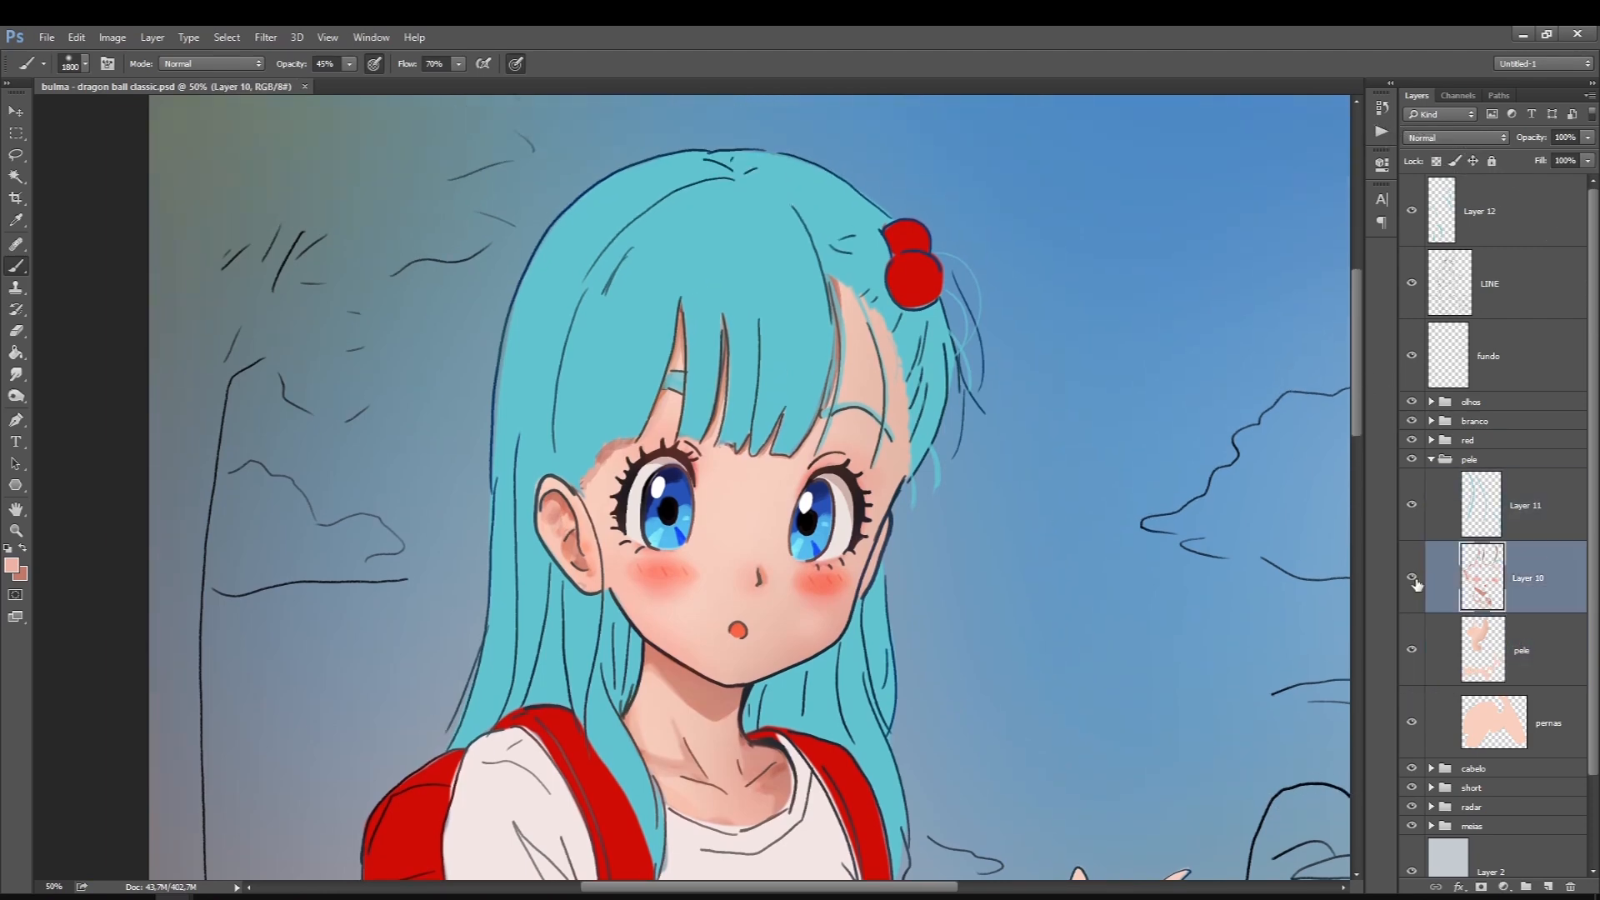
{"action": "left_click", "coordinate": [1431, 459]}
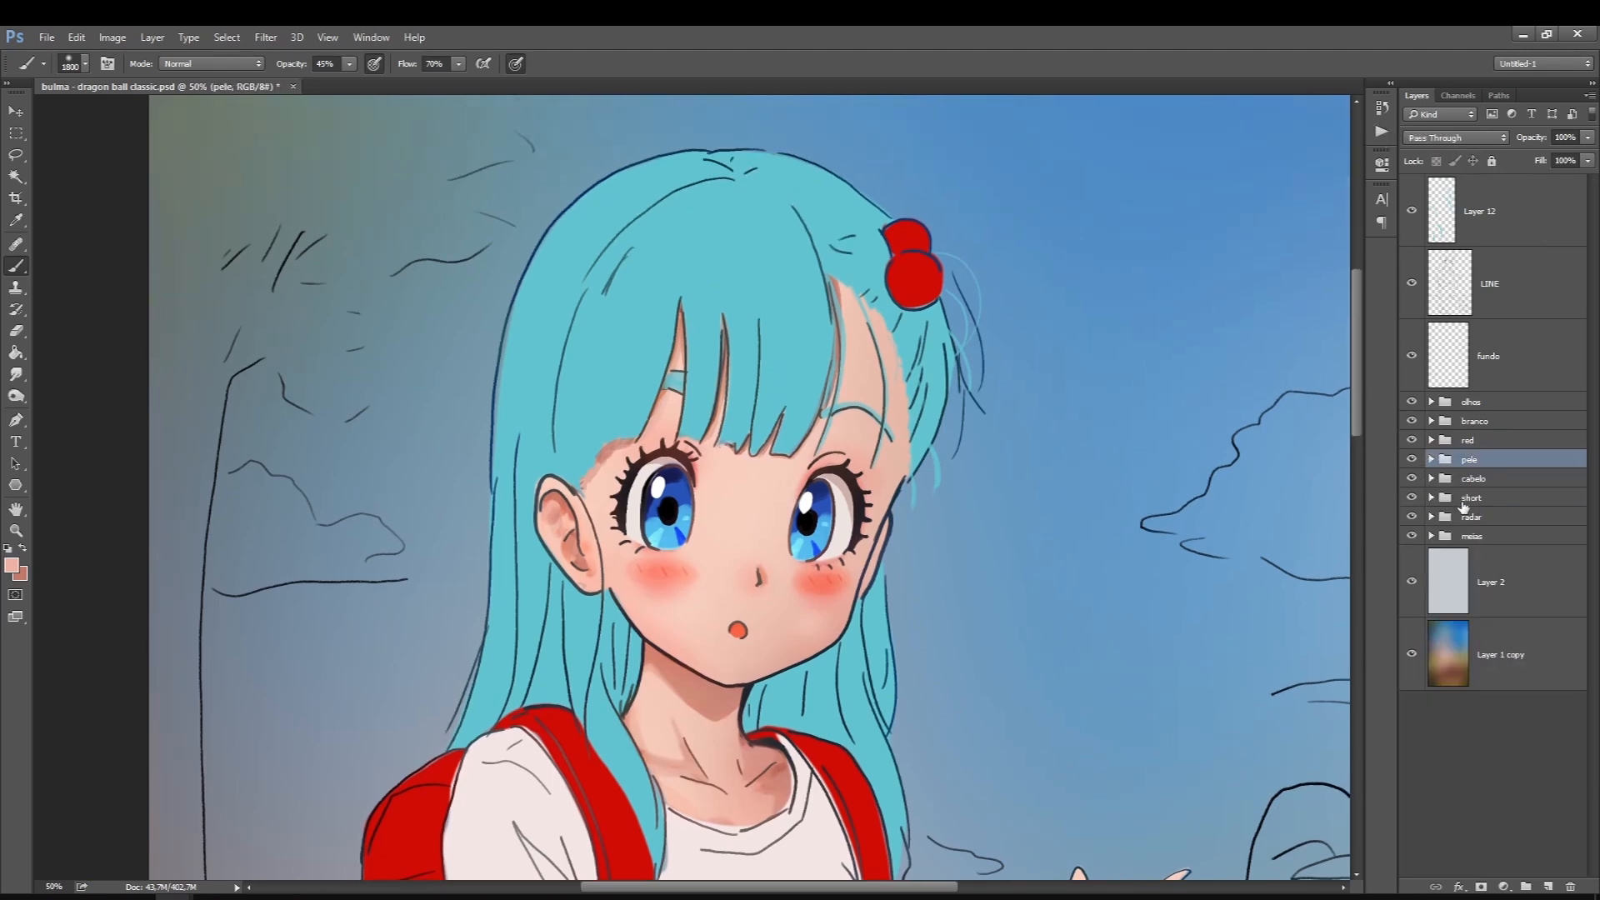
{"action": "left_click", "coordinate": [1431, 479]}
{"action": "left_click", "coordinate": [1484, 523]}
{"action": "left_click", "coordinate": [1486, 525], "text": "ctrl"}
{"action": "left_click", "coordinate": [1556, 890]}
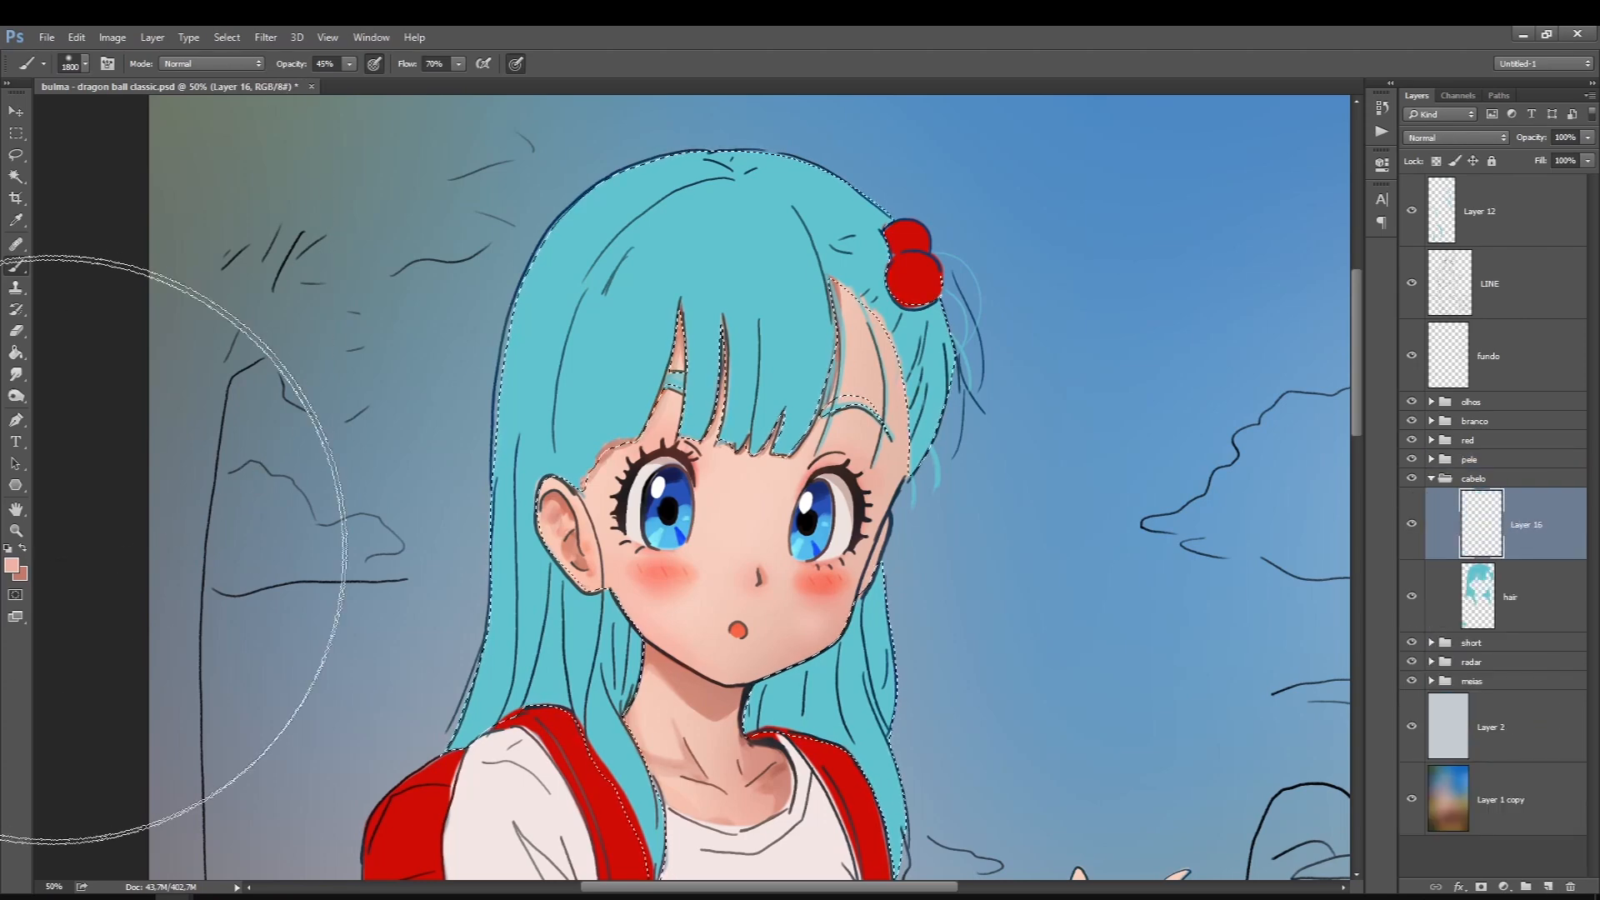
Paint hair shadows below the hair ornament in dark blue #2b6884 with a small hard brush, and deselect
{"action": "left_click", "coordinate": [11, 566]}
{"action": "left_click", "coordinate": [1247, 489]}
{"action": "left_click", "coordinate": [1161, 497]}
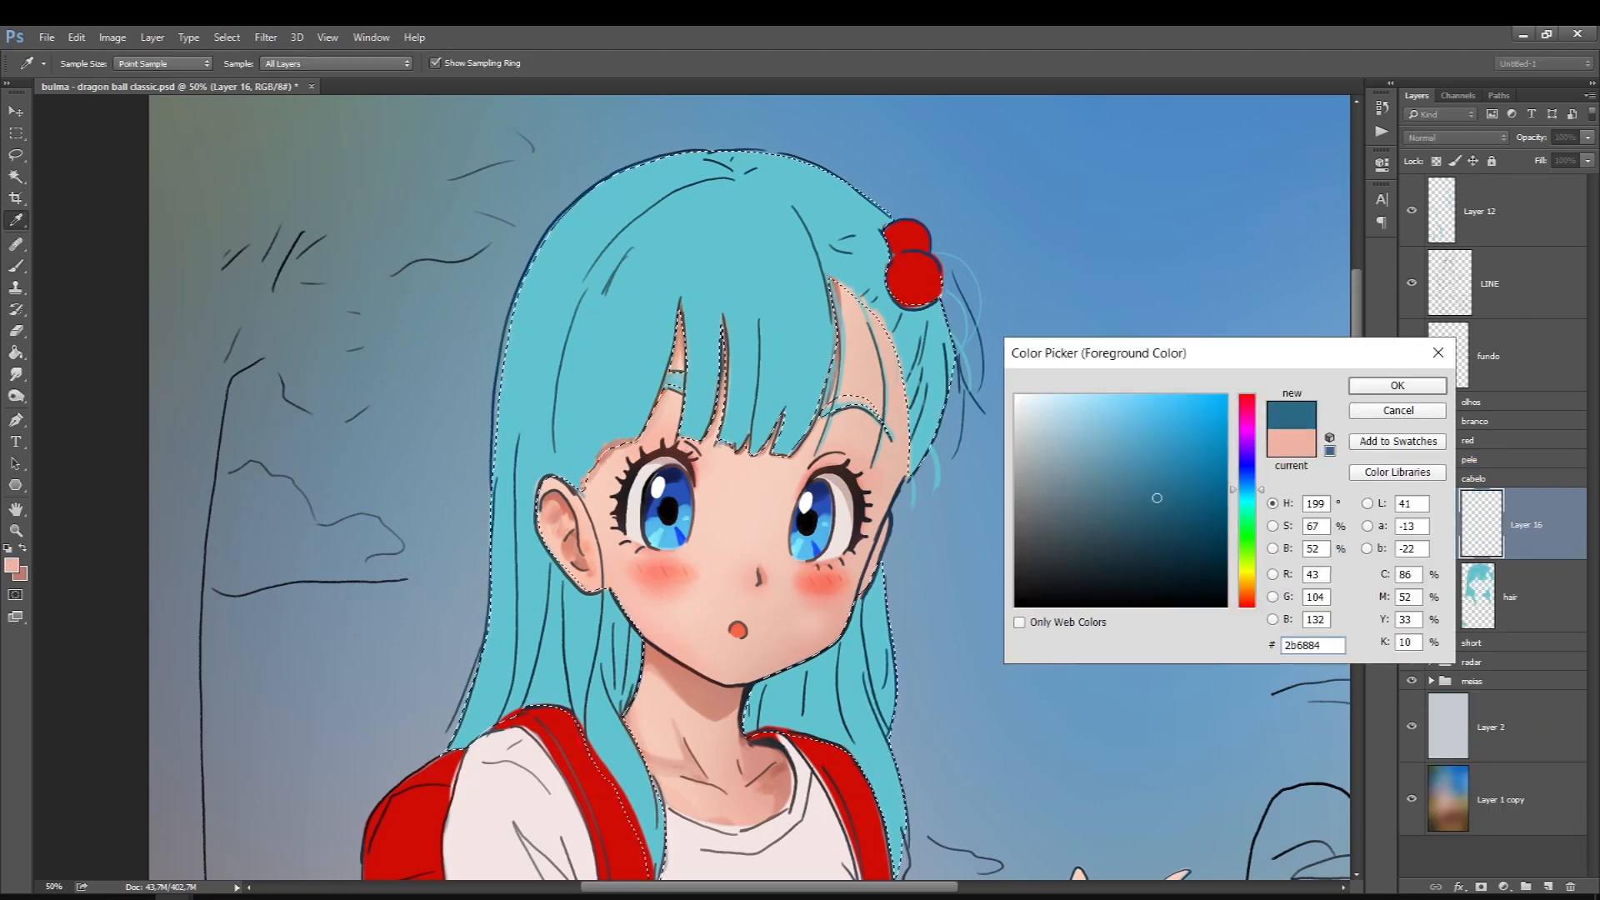
{"action": "key", "text": "Return"}
{"action": "right_click", "coordinate": [776, 412]}
{"action": "double_click", "coordinate": [933, 526]}
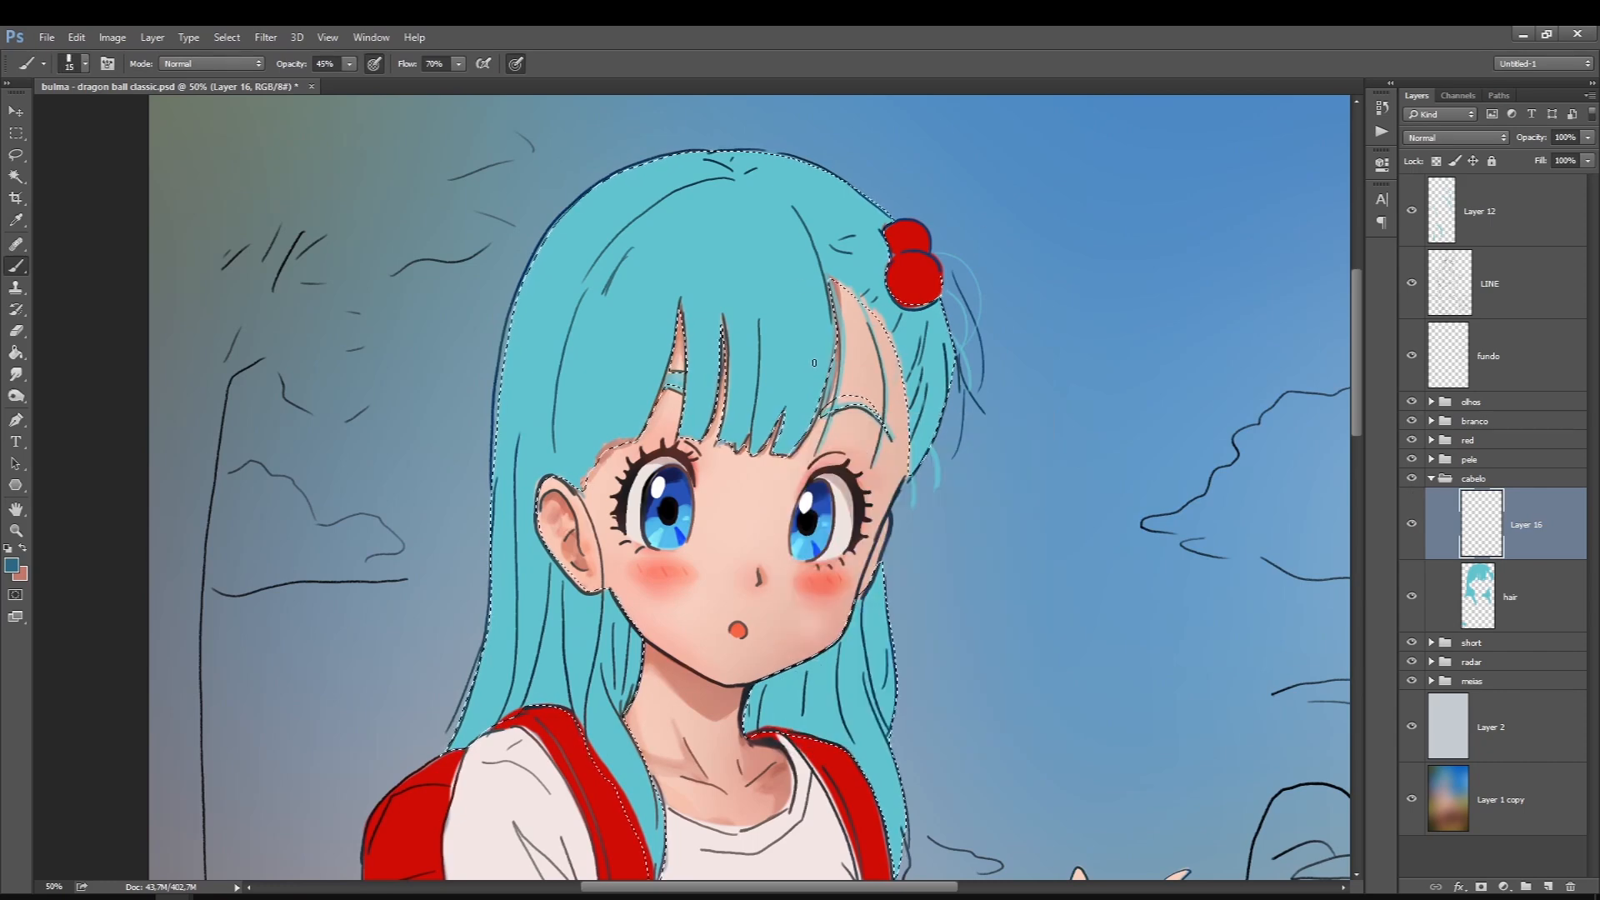
{"action": "left_click_drag", "start_coordinate": [923, 450], "coordinate": [947, 366]}
{"action": "key", "text": "bracketleft"}
{"action": "key", "text": "bracketleft"}
{"action": "key", "text": "bracketleft"}
{"action": "key", "text": "bracketleft"}
{"action": "key", "text": "ctrl+s"}
Raise the brush opacity to 100% and paint dark loose strands outside the hair below the ornament
{"action": "key", "text": "bracketright"}
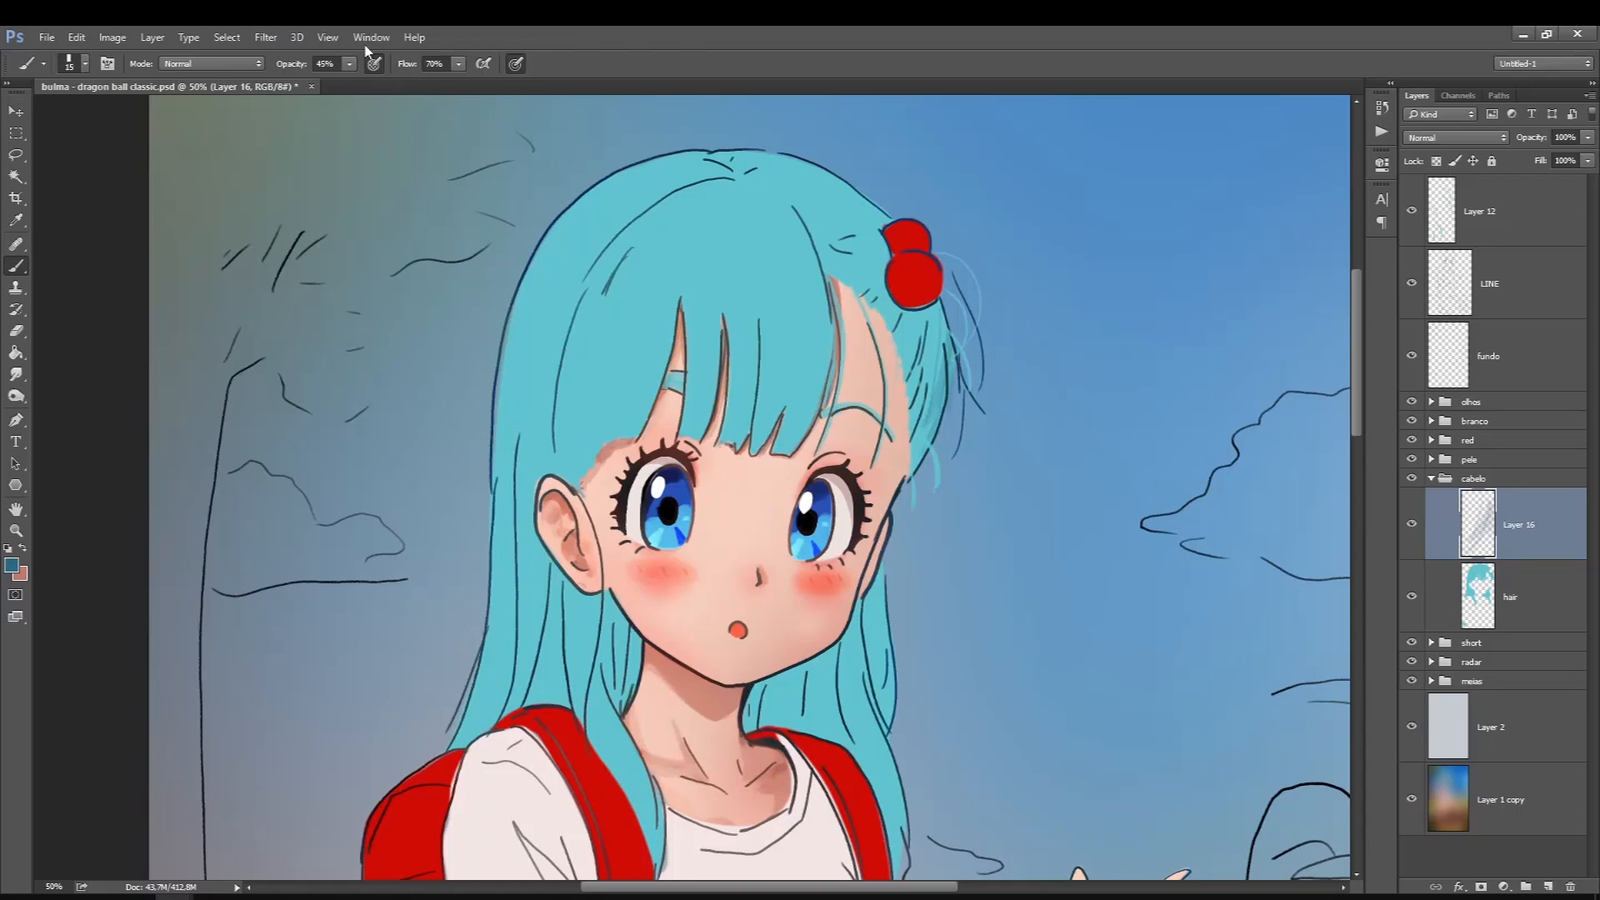
{"action": "left_click_drag", "start_coordinate": [349, 64], "coordinate": [399, 90]}
{"action": "left_click_drag", "start_coordinate": [946, 320], "coordinate": [973, 389]}
{"action": "key", "text": "bracketleft"}
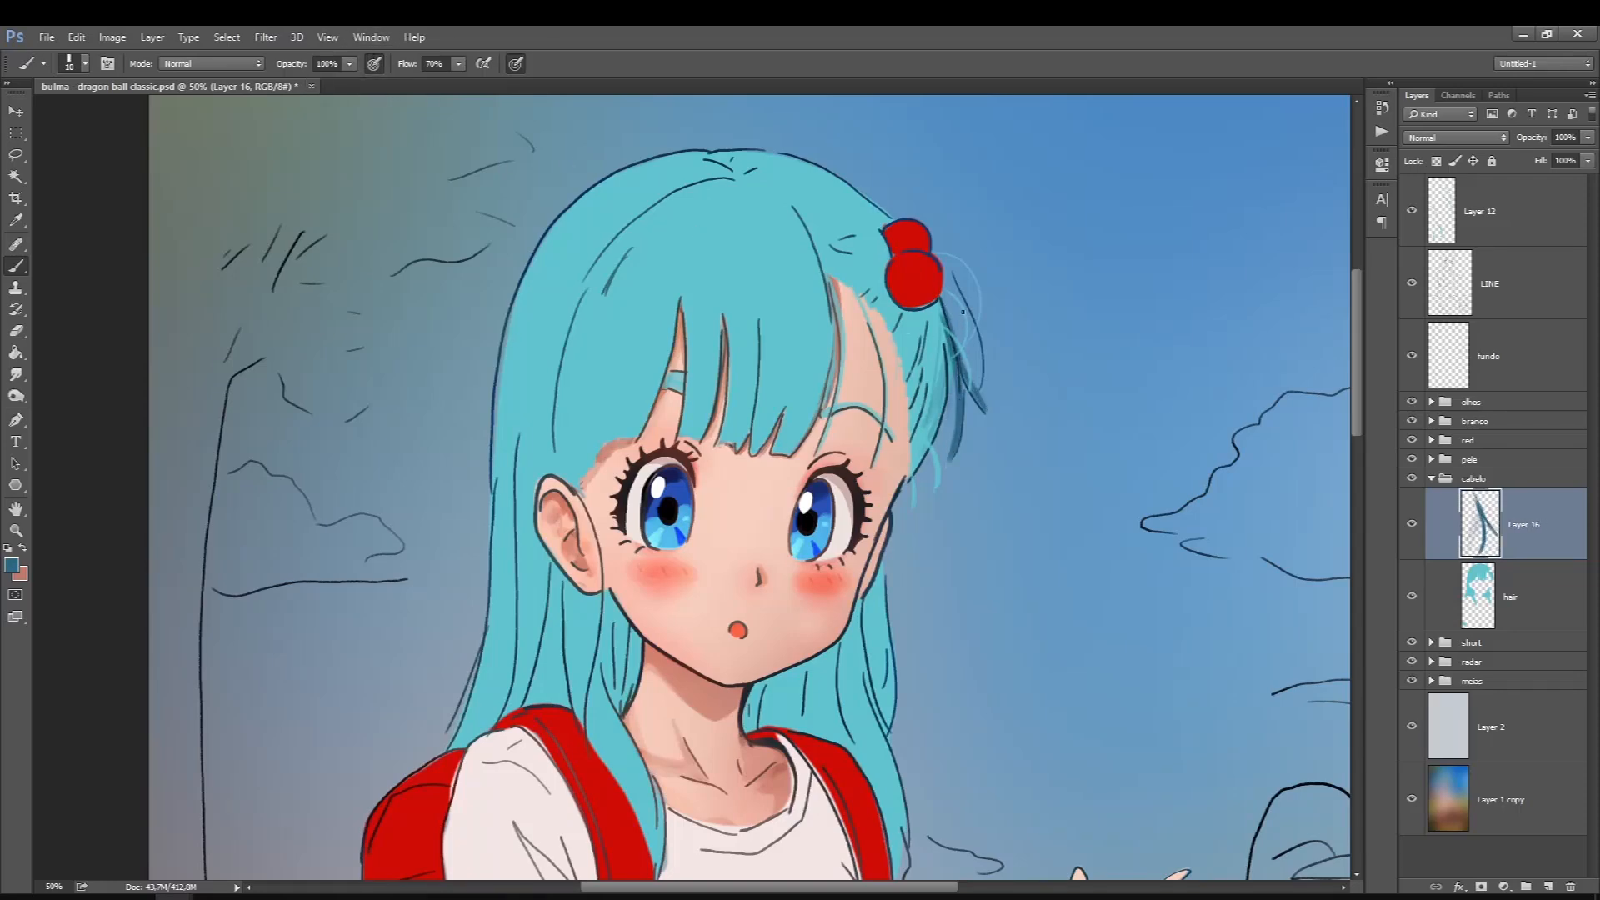
Reload the hair selection and shade the hair around and below the ornament in dark teal, choosing light cyan as the background colour
{"action": "key", "text": "bracketright"}
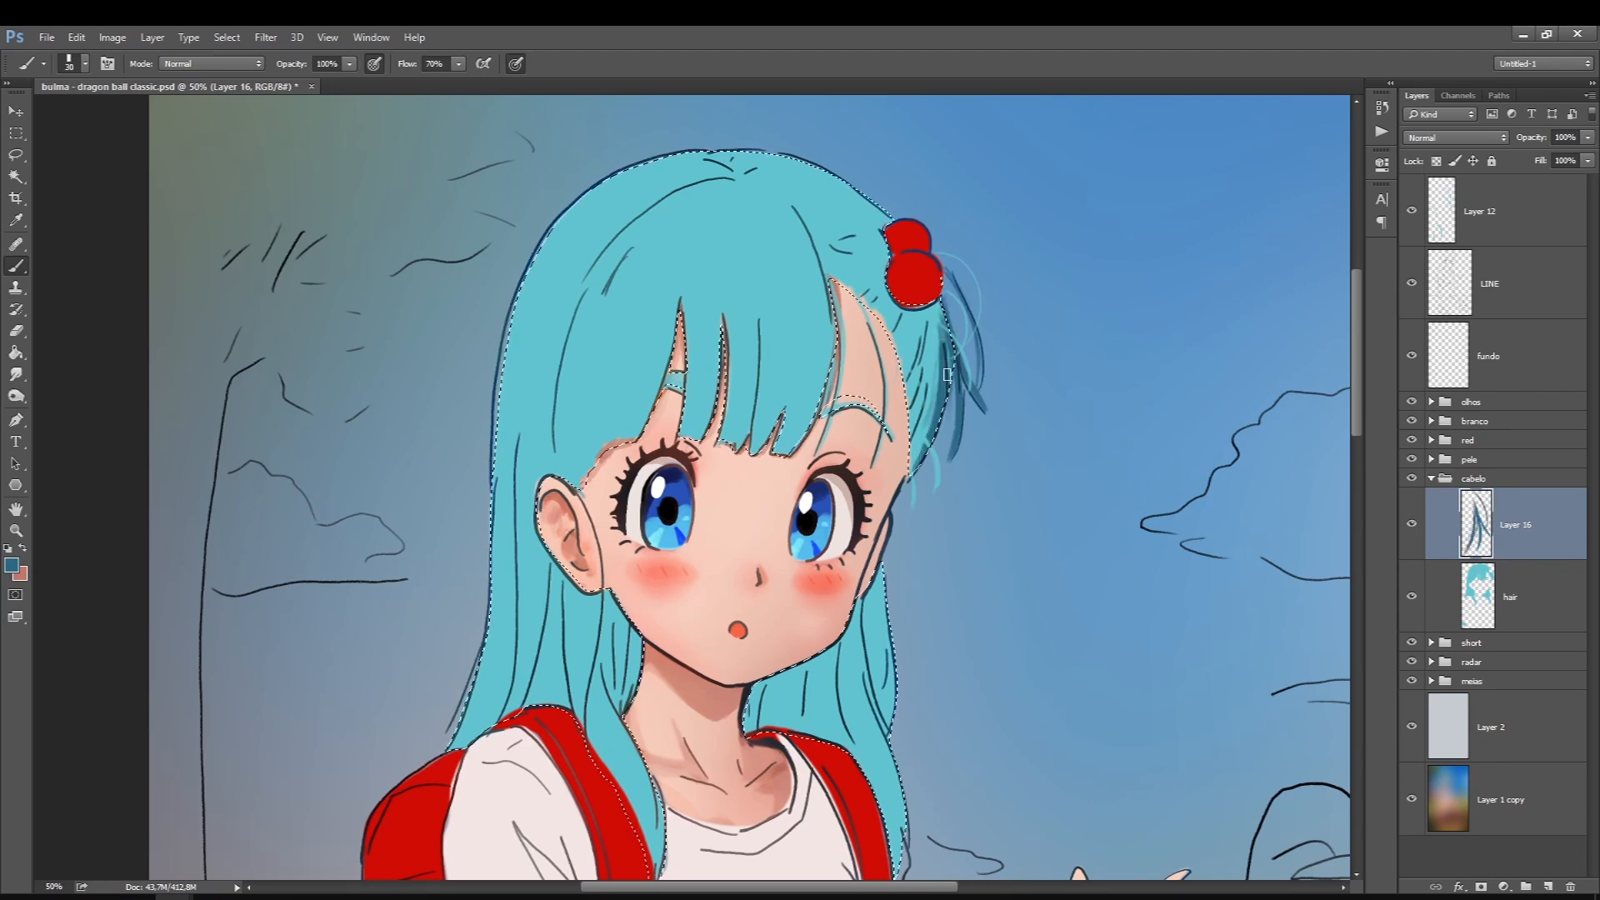
{"action": "mouse_move", "coordinate": [924, 308]}
{"action": "left_mouse_down"}
{"action": "mouse_move", "coordinate": [929, 359]}
{"action": "mouse_move", "coordinate": [903, 292]}
{"action": "left_mouse_up"}
{"action": "left_click", "coordinate": [19, 570]}
{"action": "left_click", "coordinate": [1111, 421]}
{"action": "key", "text": "Return"}
{"action": "key", "text": "bracketleft"}
{"action": "key", "text": "bracketleft"}
{"action": "left_click_drag", "start_coordinate": [840, 274], "coordinate": [904, 310]}
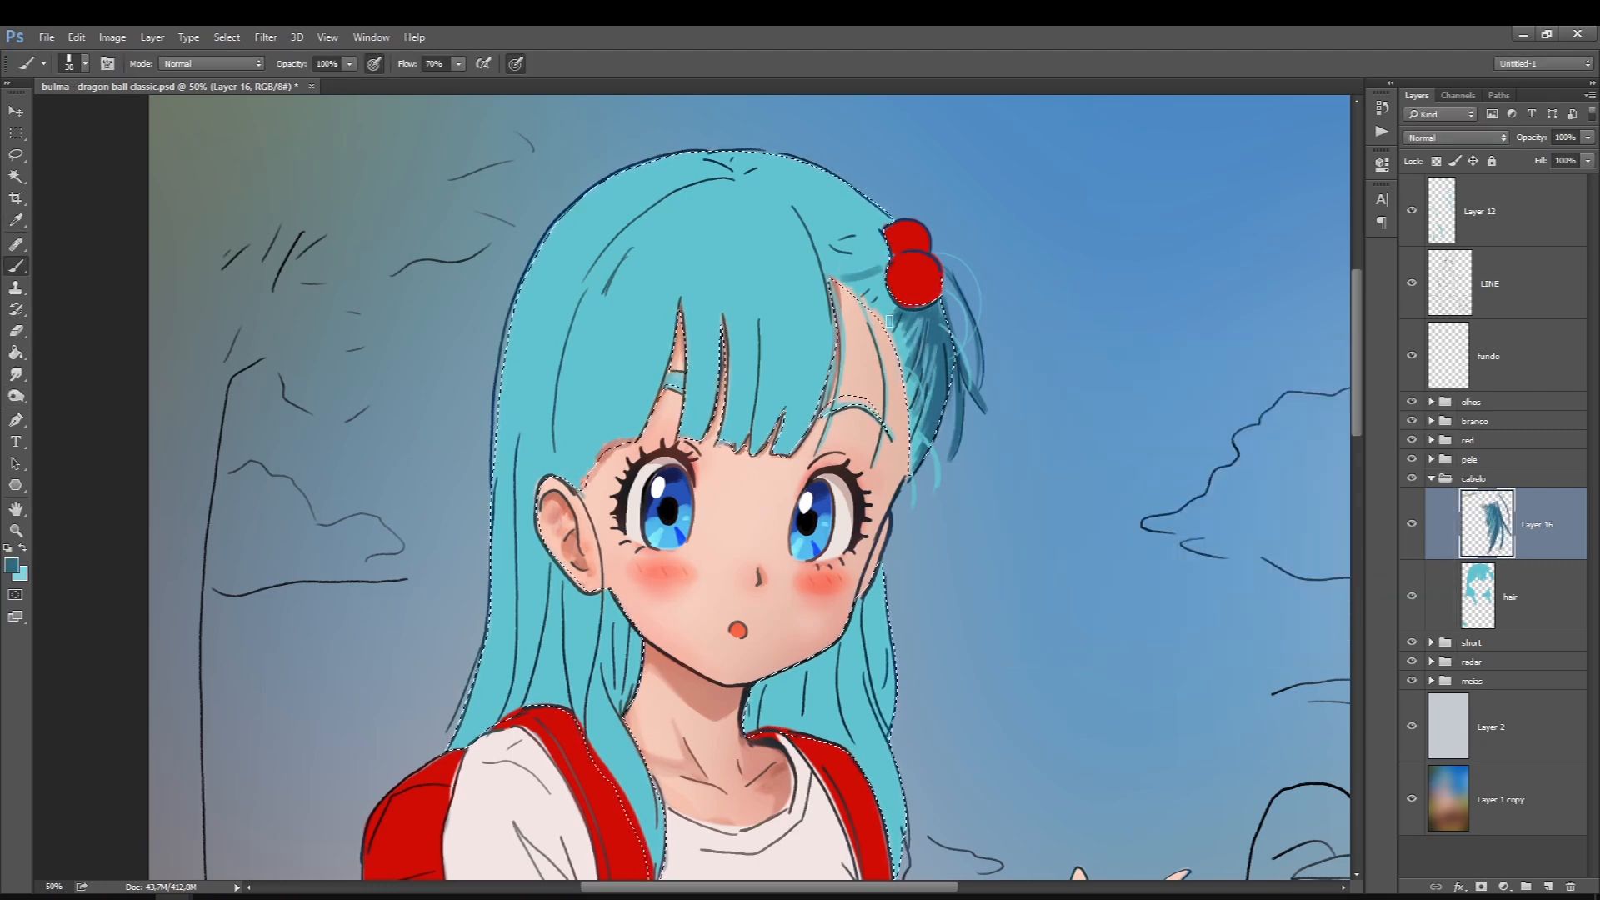
Shade the hair above the ornament and along the parting line in dark teal with a finer brush
{"action": "left_click_drag", "start_coordinate": [880, 231], "coordinate": [881, 203]}
{"action": "key", "text": "bracketleft"}
{"action": "key", "text": "bracketleft"}
{"action": "key", "text": "bracketleft"}
{"action": "key", "text": "bracketleft"}
{"action": "left_click_drag", "start_coordinate": [778, 208], "coordinate": [813, 245]}
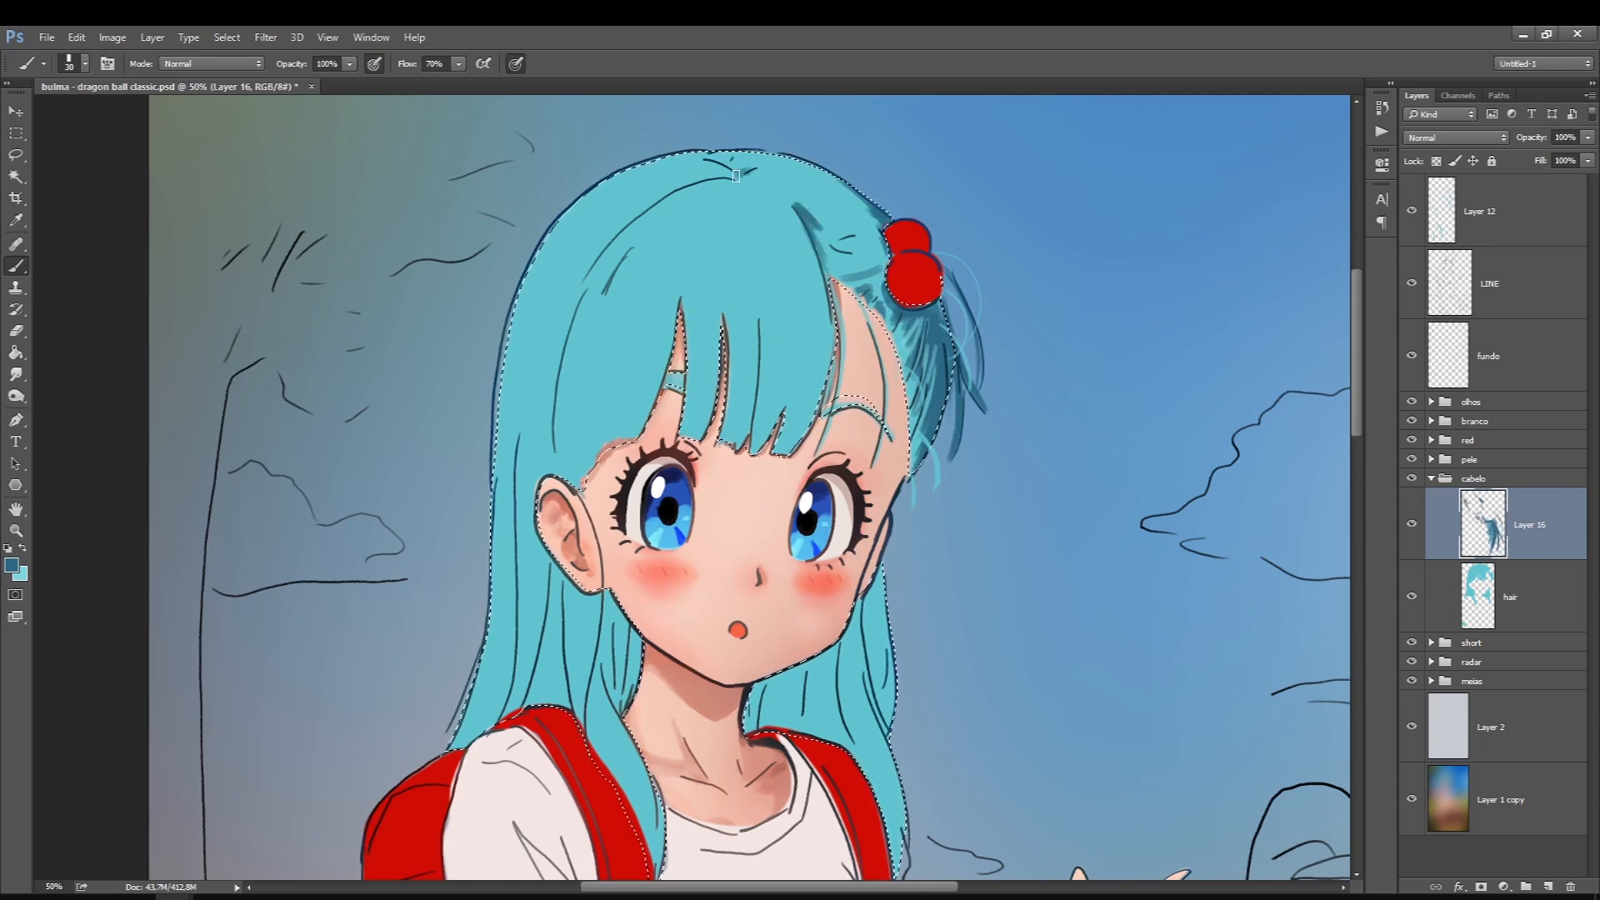
Paint a dark teal shadow along the curved hair lines at the crown
{"action": "key", "text": "bracketleft"}
{"action": "key", "text": "bracketleft"}
{"action": "key", "text": "bracketleft"}
{"action": "key", "text": "bracketright"}
{"action": "key", "text": "bracketright"}
{"action": "mouse_move", "coordinate": [737, 177]}
{"action": "left_mouse_down"}
{"action": "mouse_move", "coordinate": [662, 141]}
{"action": "mouse_move", "coordinate": [727, 170]}
{"action": "left_mouse_up"}
Sample a mid teal, shade lightly beside the parting line and crown, and undo the last stroke
{"action": "left_click", "coordinate": [12, 566]}
{"action": "left_click", "coordinate": [796, 268]}
{"action": "key", "text": "Return"}
{"action": "key", "text": "ctrl+z"}
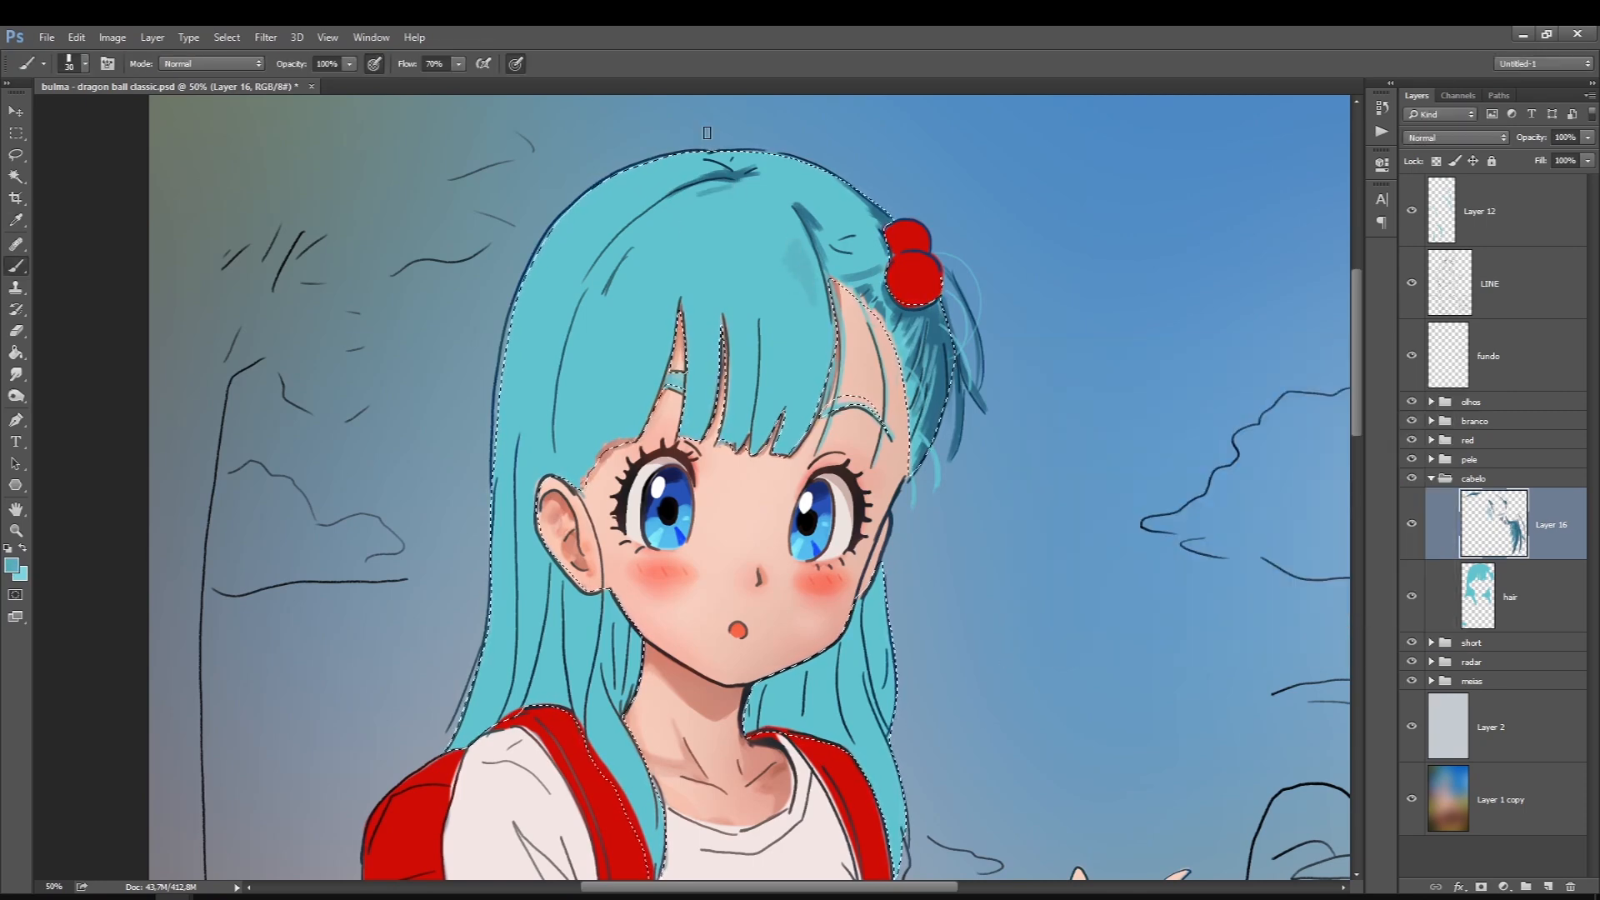
{"action": "key", "text": "ctrl+plus"}
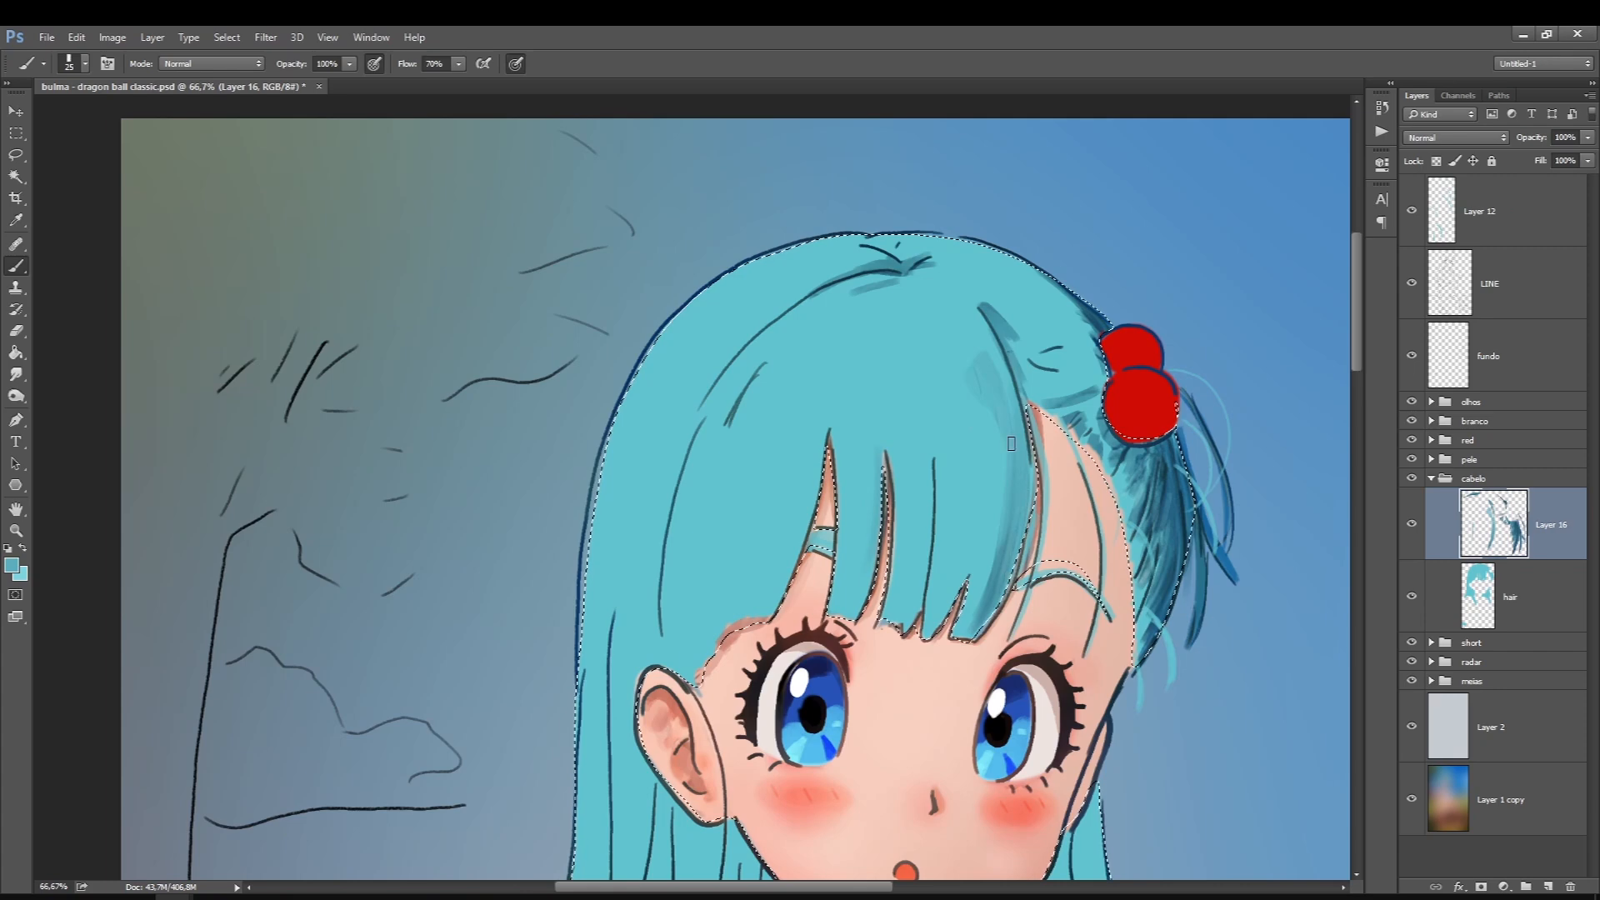
Choose a darker teal and shade the fringe strands above the eyes with vertical strokes
{"action": "left_click", "coordinate": [12, 566]}
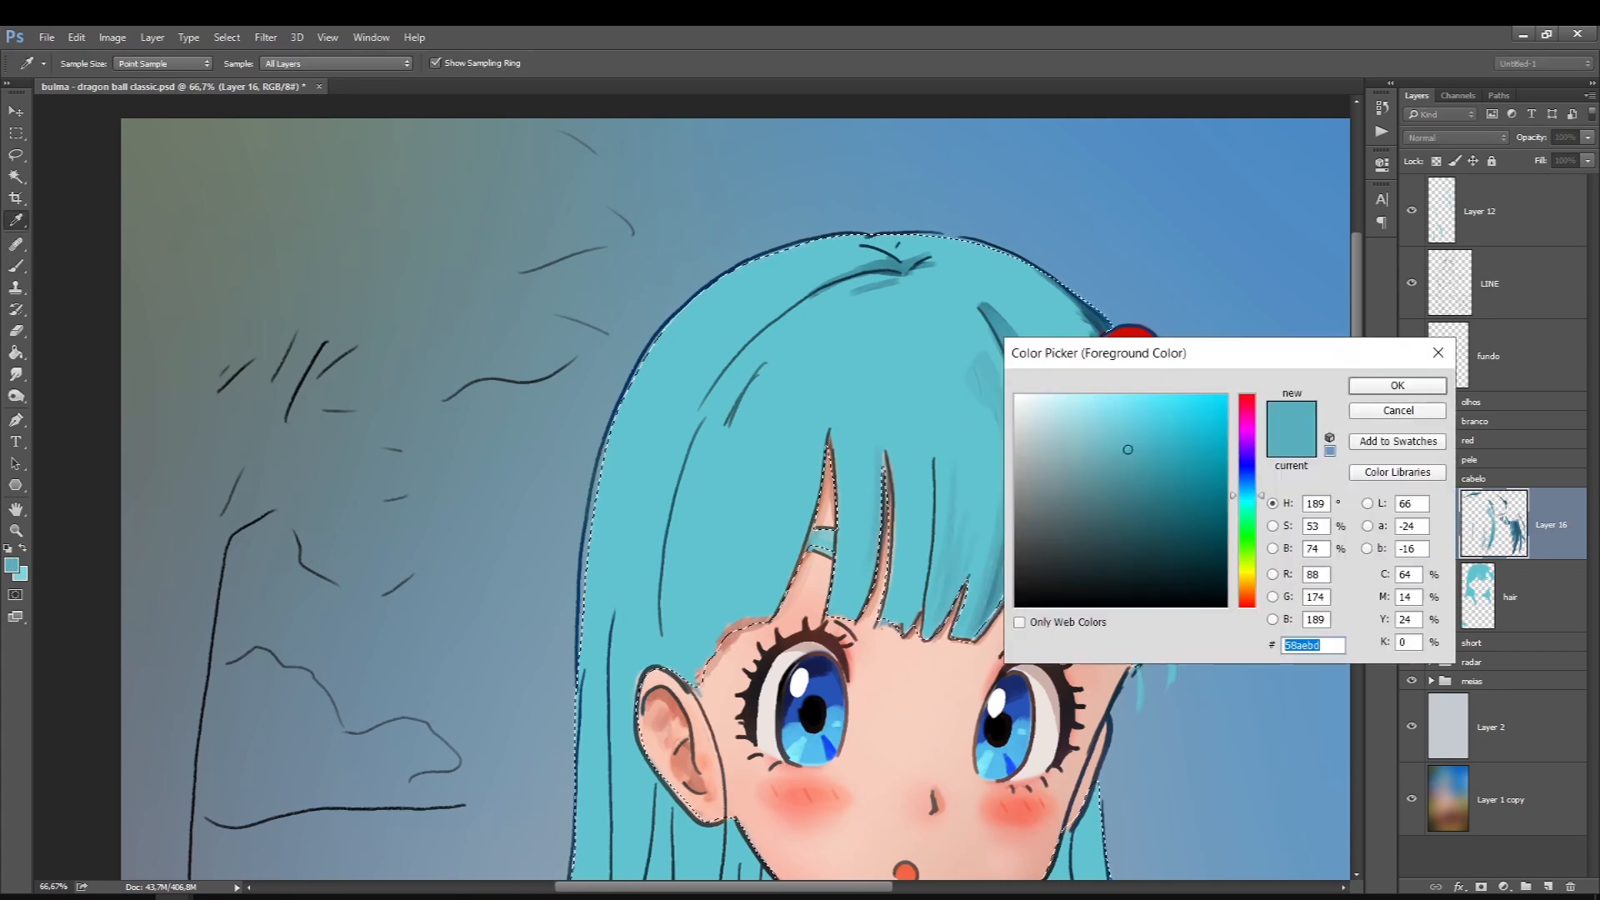
{"action": "key", "text": "Return"}
{"action": "key", "text": "b"}
{"action": "left_click_drag", "start_coordinate": [924, 492], "coordinate": [922, 610]}
{"action": "left_click_drag", "start_coordinate": [910, 485], "coordinate": [897, 609]}
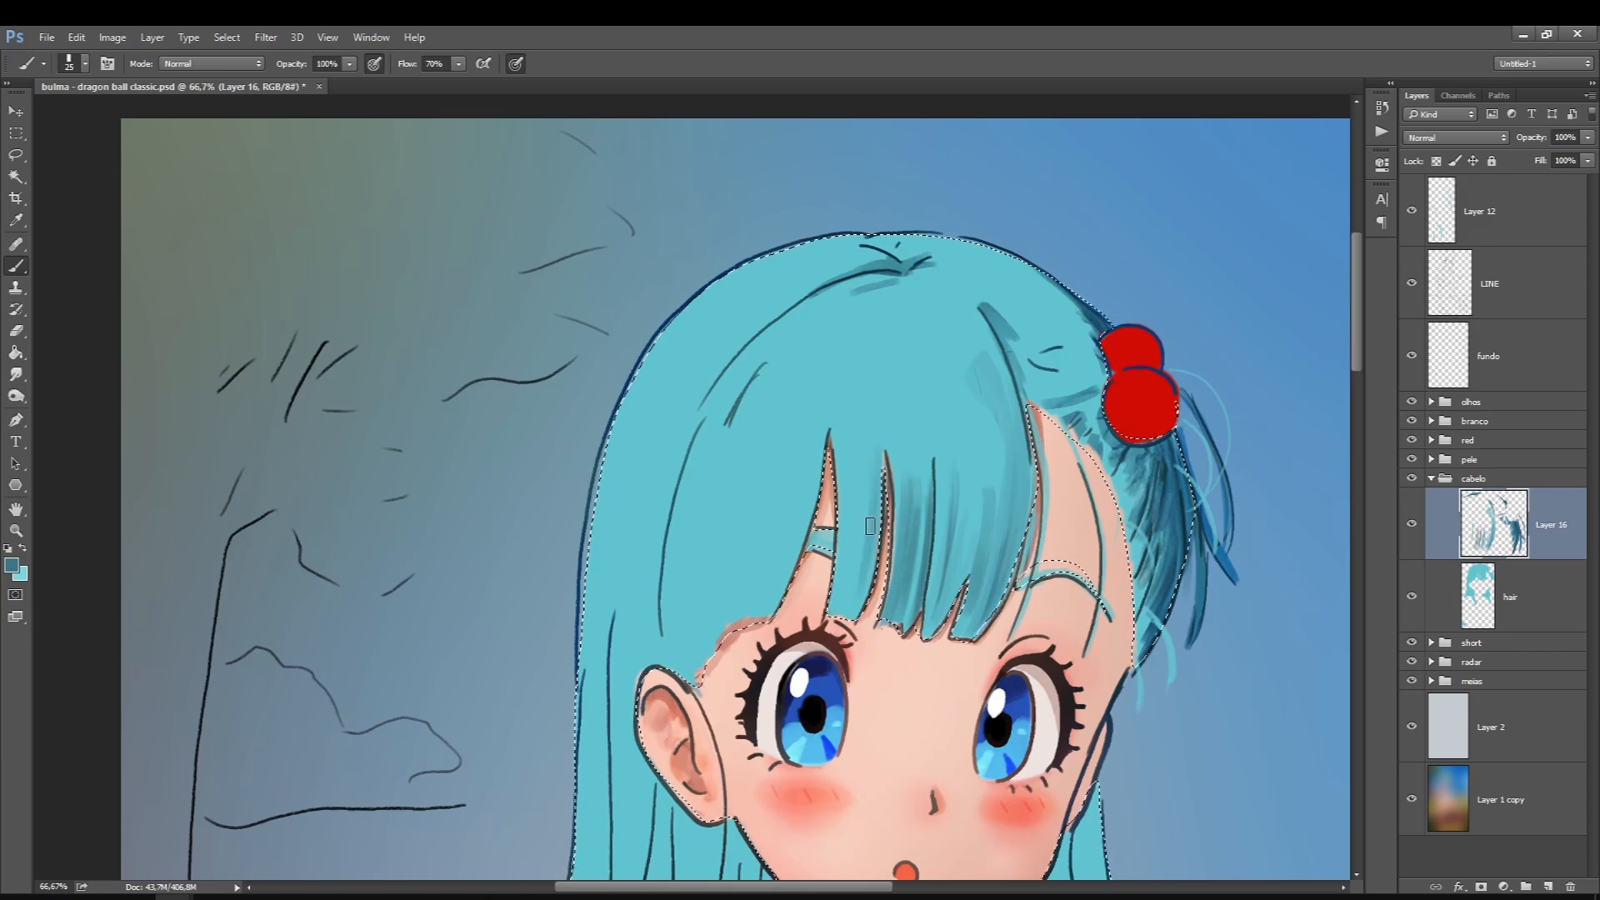
{"action": "left_click", "coordinate": [1455, 137]}
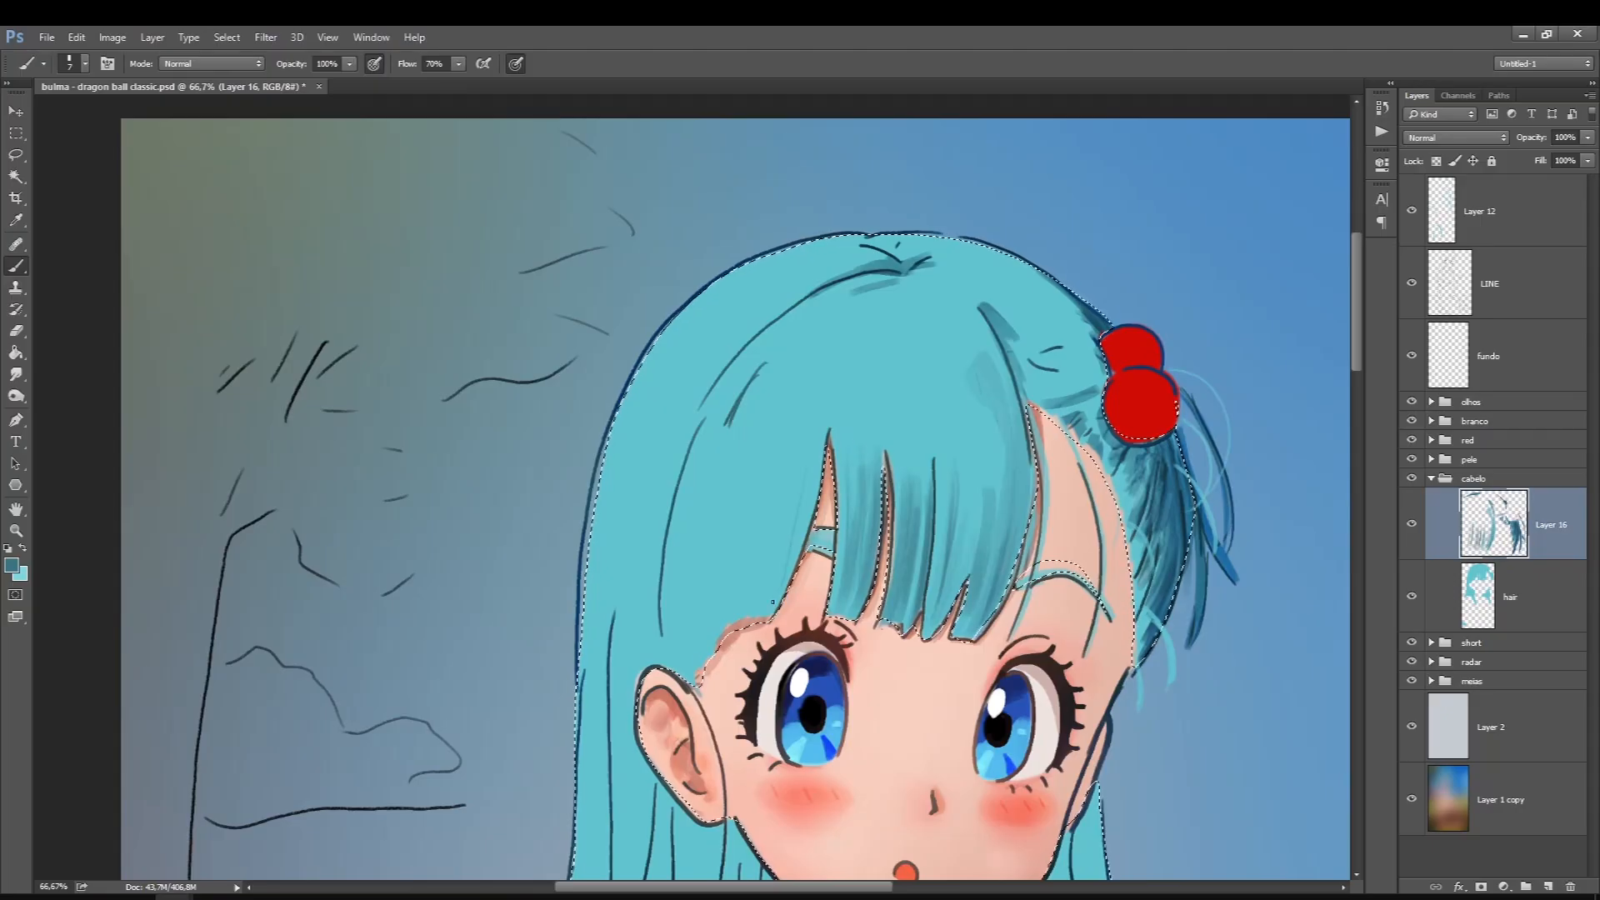
Deselect the hair, move the cabelo group above the olhos group, and reopen it with Layer 16 active
{"action": "key", "text": "ctrl+d"}
{"action": "key", "text": "bracketleft"}
{"action": "left_click", "coordinate": [1469, 402]}
{"action": "left_click", "coordinate": [1469, 479]}
{"action": "left_click", "coordinate": [1466, 491]}
{"action": "left_click", "coordinate": [1468, 478]}
{"action": "left_click", "coordinate": [1431, 478]}
{"action": "left_click_drag", "start_coordinate": [1469, 478], "coordinate": [1459, 393]}
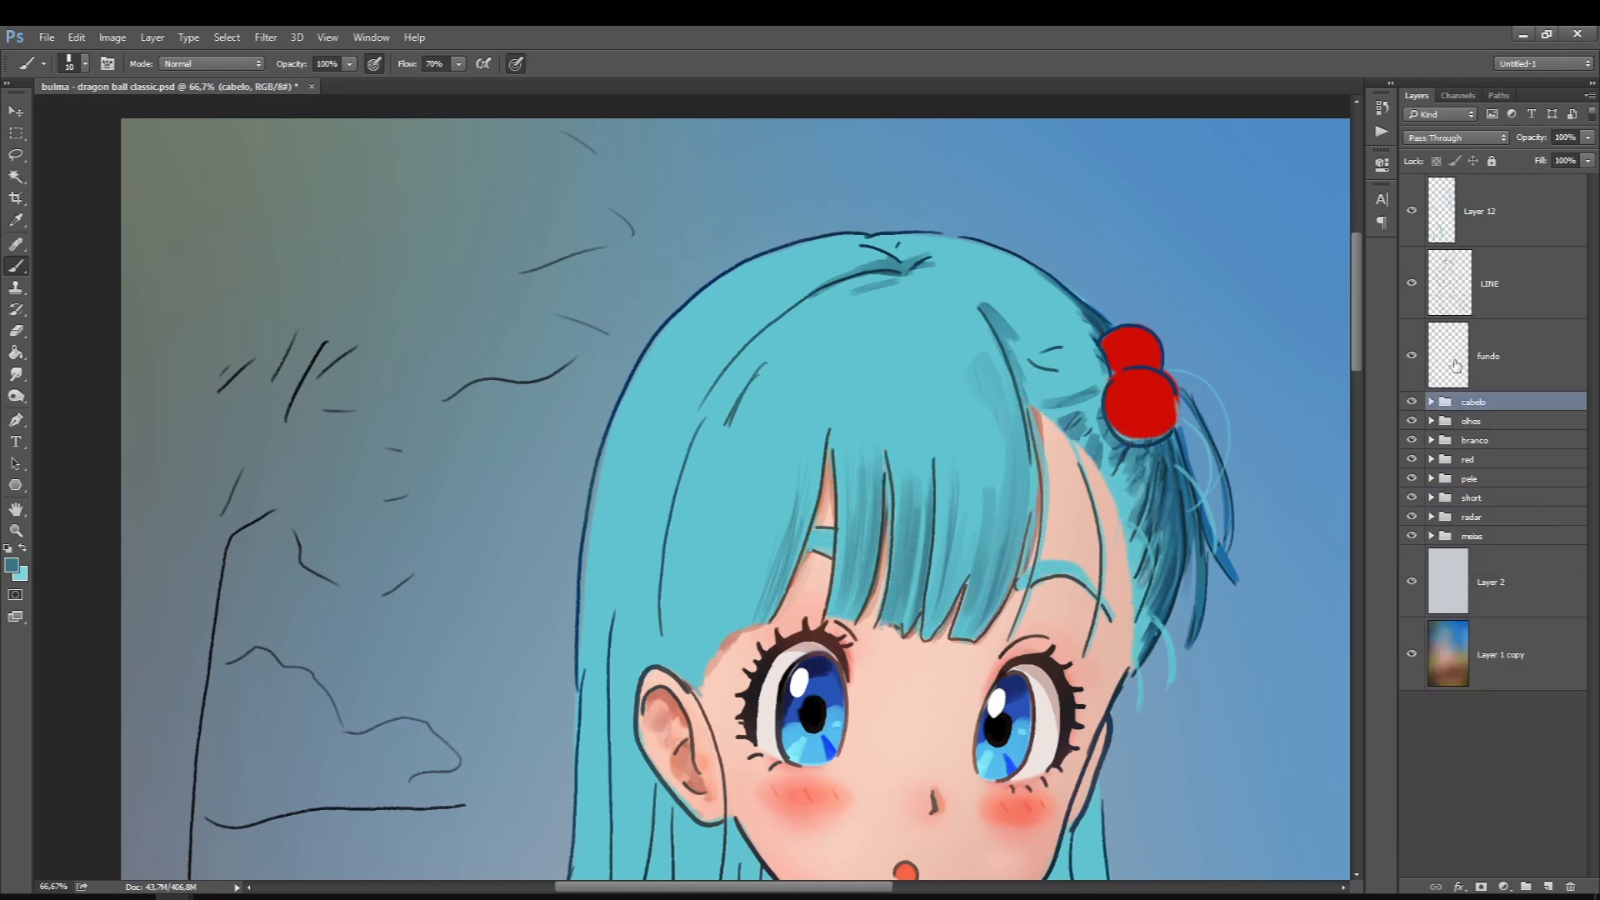
{"action": "left_click", "coordinate": [1431, 402]}
{"action": "left_click", "coordinate": [1494, 448]}
{"action": "key", "text": "bracketright"}
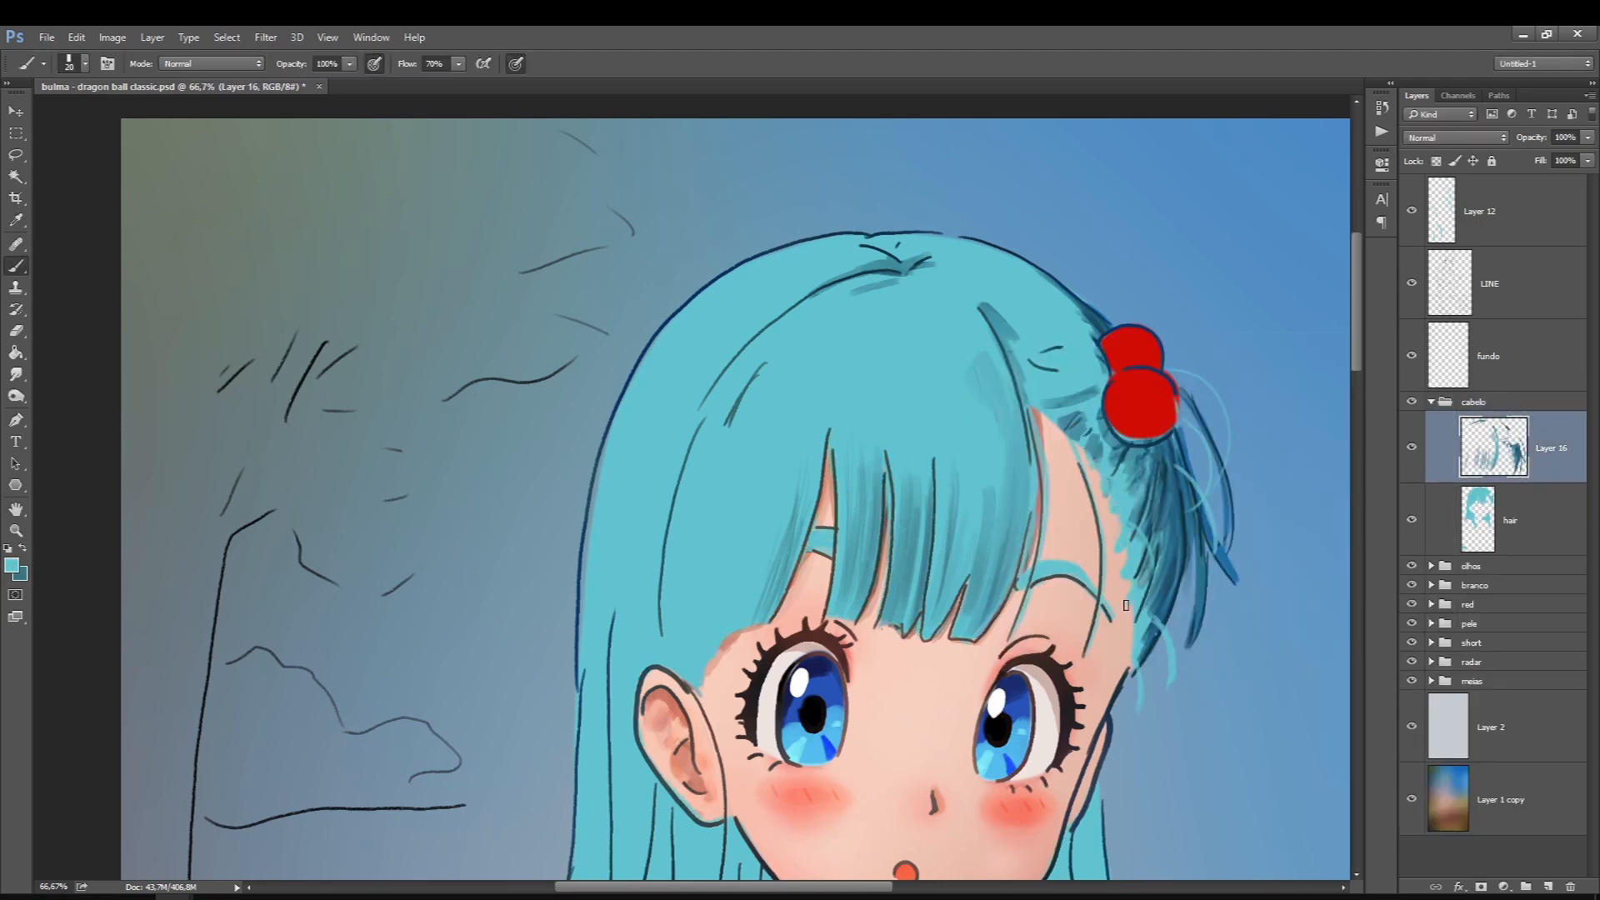
Paint light cyan strands along the hairline below the ornament, choose a darker teal foreground colour, and save the document
{"action": "left_click", "coordinate": [23, 550]}
{"action": "left_click_drag", "start_coordinate": [1059, 422], "coordinate": [1054, 413]}
{"action": "left_click", "coordinate": [11, 566]}
{"action": "left_click", "coordinate": [1138, 469]}
{"action": "left_click", "coordinate": [1397, 386]}
{"action": "key", "text": "bracketleft"}
{"action": "key", "text": "ctrl+s"}
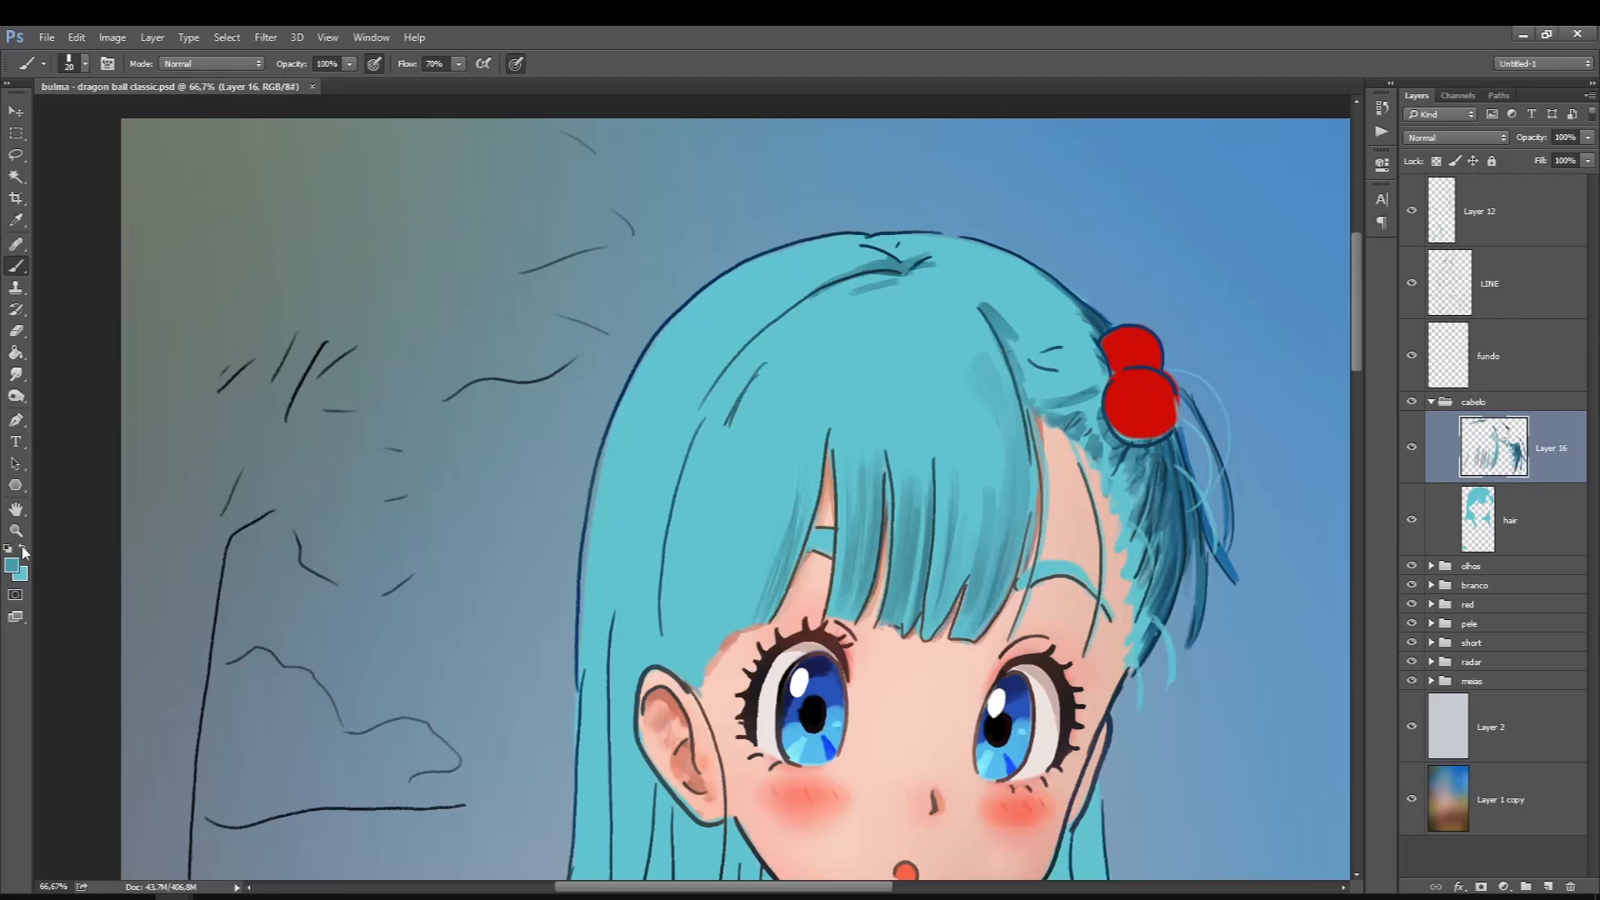
Shade the side of the fringe between the forehead and the ear in dark teal
{"action": "left_click_drag", "start_coordinate": [760, 595], "coordinate": [719, 658]}
{"action": "key", "text": "bracketright"}
{"action": "key", "text": "bracketright"}
{"action": "left_click_drag", "start_coordinate": [780, 513], "coordinate": [744, 618]}
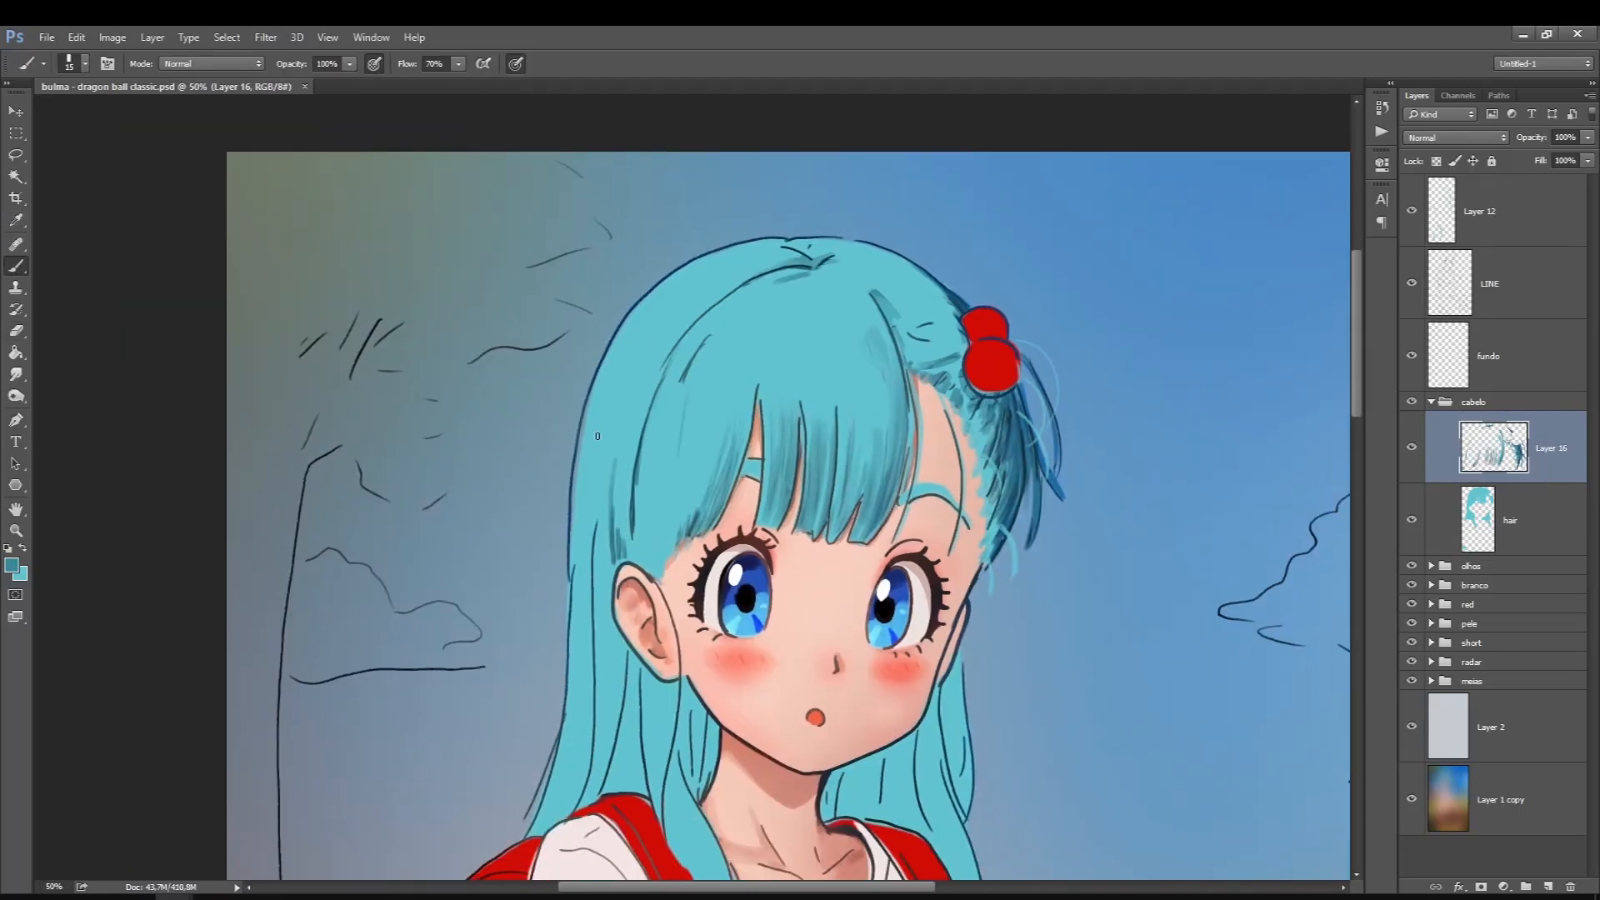
Shade the hair above the ear and paint the thin lock running down in front of it in dark teal
{"action": "left_click_drag", "start_coordinate": [659, 565], "coordinate": [639, 467]}
{"action": "key", "text": "bracketright"}
{"action": "key", "text": "bracketright"}
{"action": "key", "text": "bracketright"}
{"action": "mouse_move", "coordinate": [690, 524]}
{"action": "left_mouse_down"}
{"action": "mouse_move", "coordinate": [716, 420]}
{"action": "mouse_move", "coordinate": [703, 452]}
{"action": "left_mouse_up"}
{"action": "left_click_drag", "start_coordinate": [658, 556], "coordinate": [672, 462]}
{"action": "mouse_move", "coordinate": [663, 589]}
{"action": "left_mouse_down"}
{"action": "mouse_move", "coordinate": [678, 504]}
{"action": "mouse_move", "coordinate": [682, 708]}
{"action": "left_mouse_up"}
{"action": "key", "text": "bracketleft"}
{"action": "left_click_drag", "start_coordinate": [680, 646], "coordinate": [667, 761]}
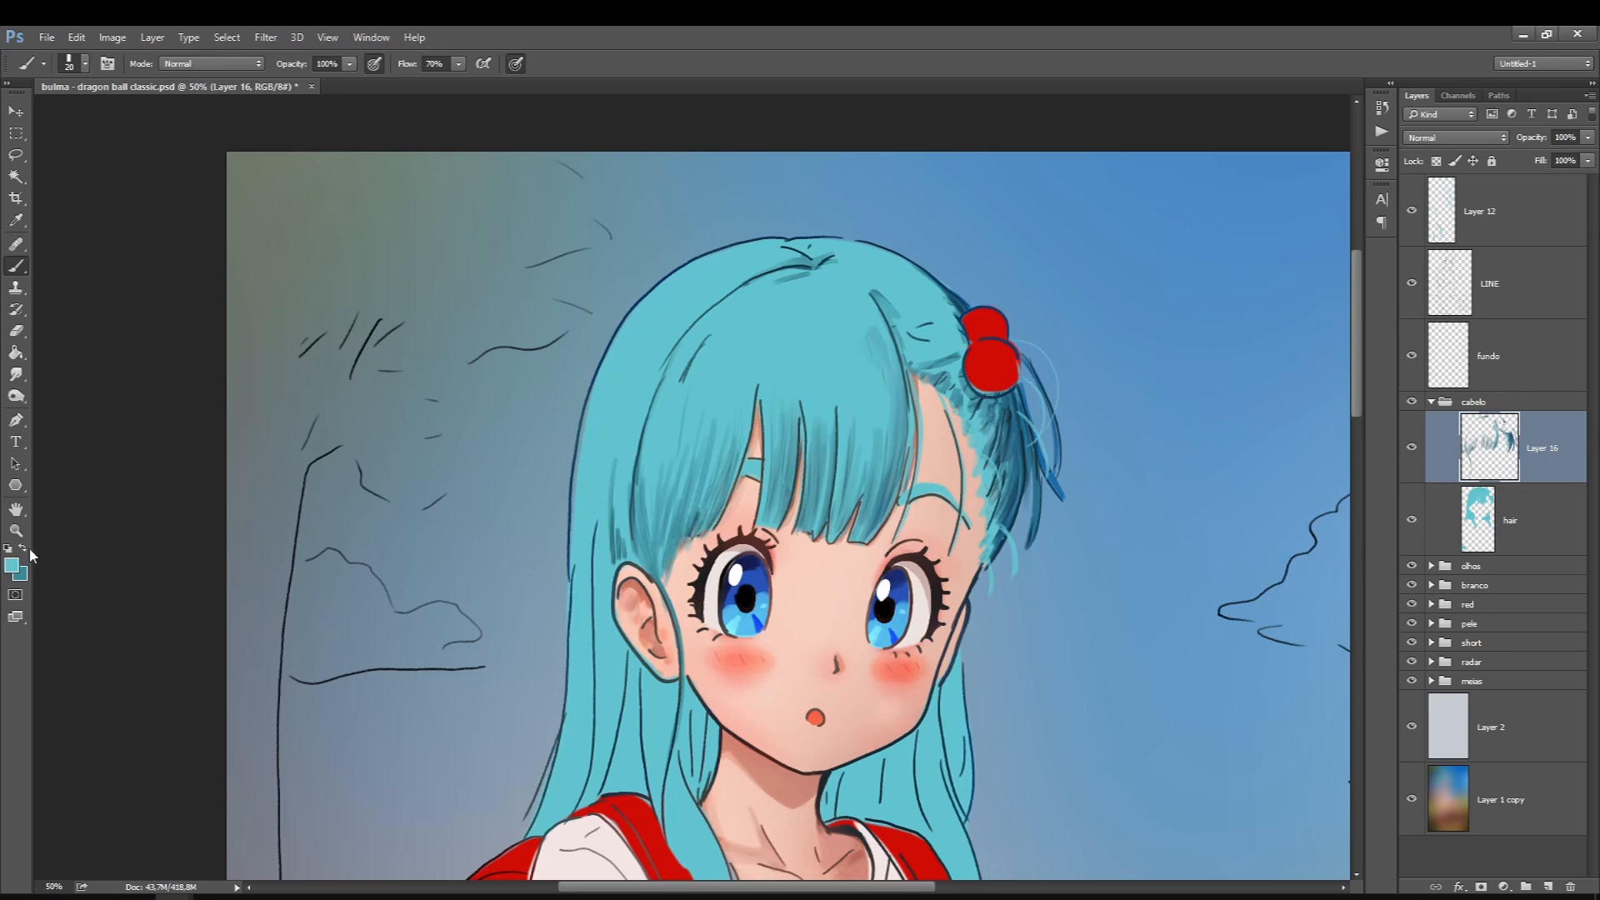
Add a new layer above the hair base and paint the back hair on both sides of the neck in dark blue
{"action": "key", "text": "ctrl+shift+alt+n"}
{"action": "left_click", "coordinate": [12, 565]}
{"action": "left_click", "coordinate": [997, 419]}
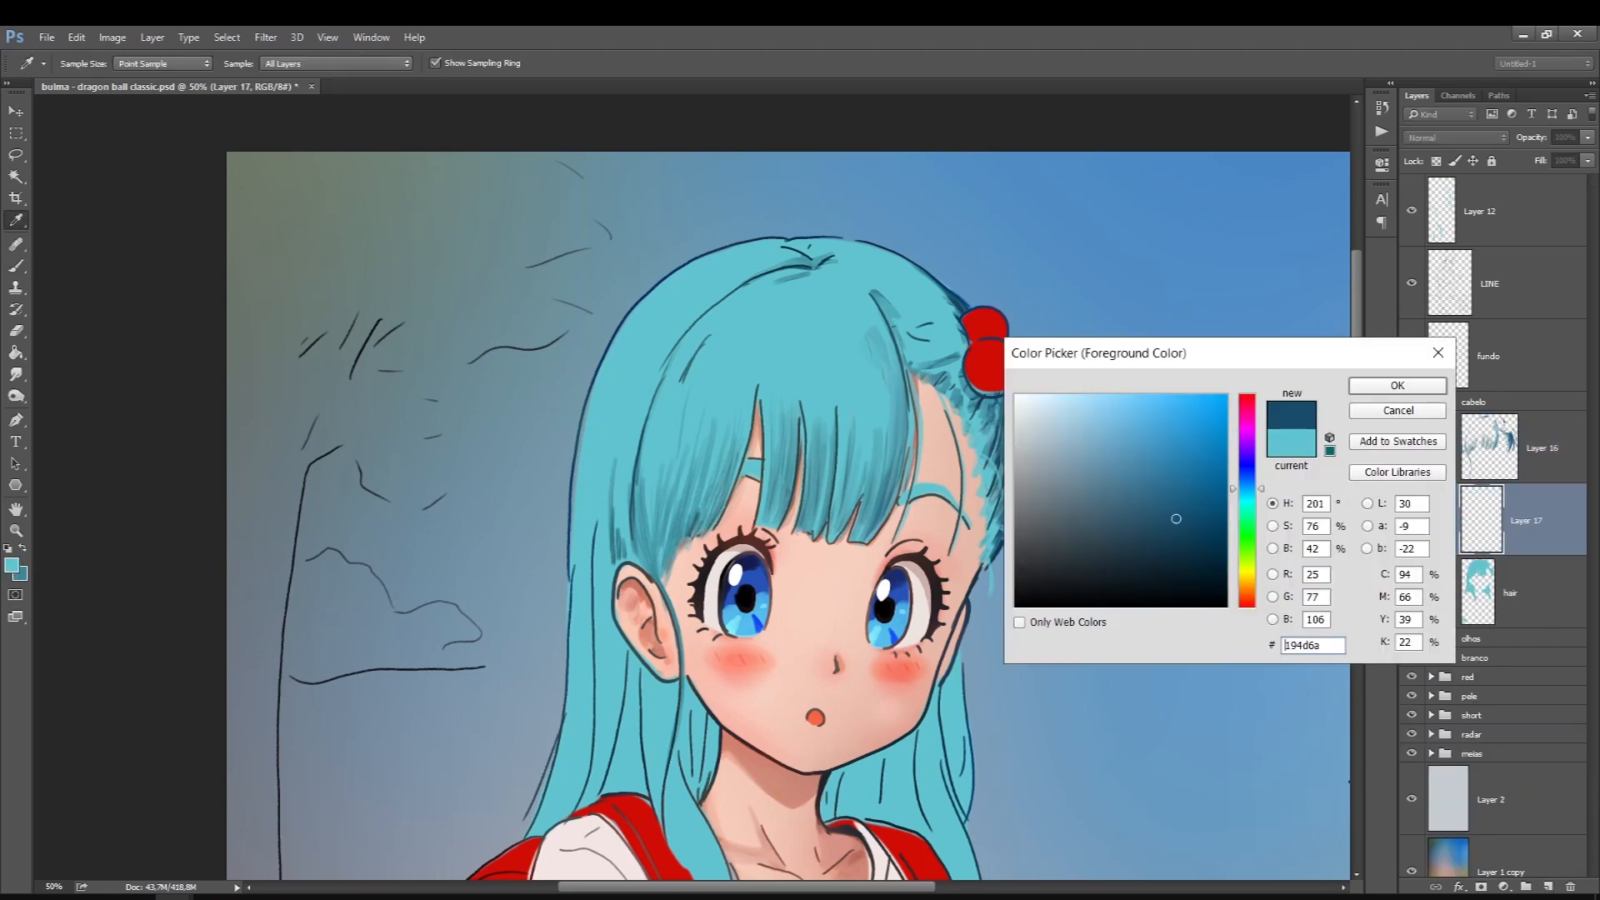
{"action": "key", "text": "Return"}
{"action": "mouse_move", "coordinate": [676, 695]}
{"action": "left_mouse_down"}
{"action": "mouse_move", "coordinate": [698, 801]}
{"action": "mouse_move", "coordinate": [716, 741]}
{"action": "mouse_move", "coordinate": [688, 687]}
{"action": "mouse_move", "coordinate": [687, 760]}
{"action": "left_mouse_up"}
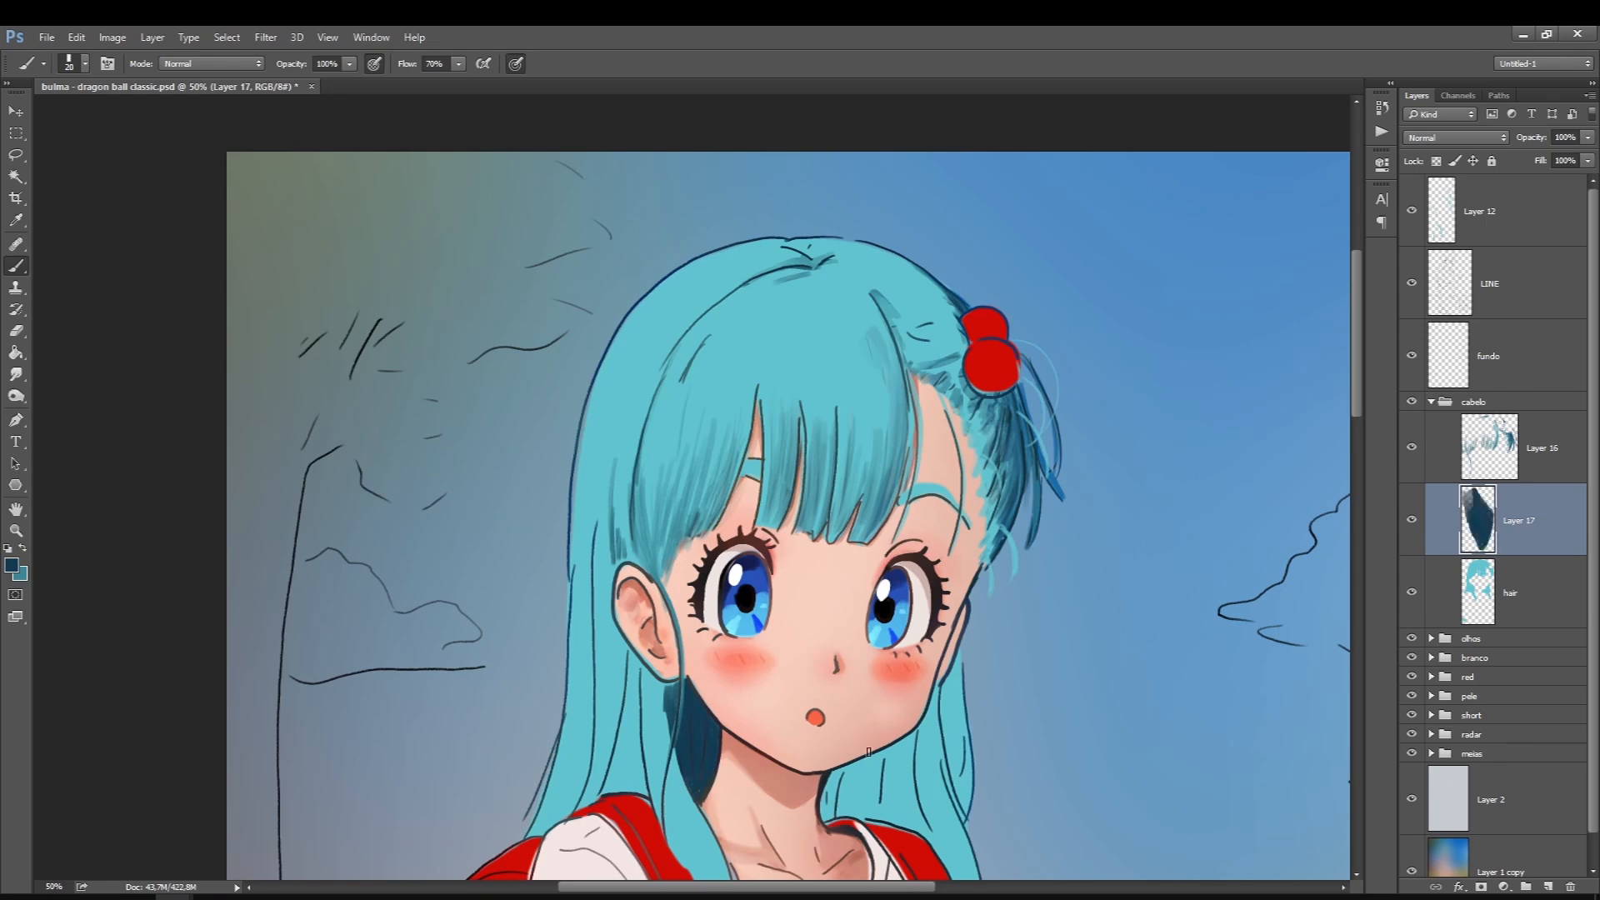
{"action": "mouse_move", "coordinate": [867, 819]}
{"action": "left_mouse_down"}
{"action": "mouse_move", "coordinate": [925, 818]}
{"action": "mouse_move", "coordinate": [911, 736]}
{"action": "mouse_move", "coordinate": [853, 764]}
{"action": "mouse_move", "coordinate": [827, 813]}
{"action": "mouse_move", "coordinate": [846, 789]}
{"action": "mouse_move", "coordinate": [872, 809]}
{"action": "mouse_move", "coordinate": [912, 786]}
{"action": "mouse_move", "coordinate": [857, 771]}
{"action": "mouse_move", "coordinate": [868, 797]}
{"action": "mouse_move", "coordinate": [826, 820]}
{"action": "mouse_move", "coordinate": [890, 822]}
{"action": "mouse_move", "coordinate": [893, 798]}
{"action": "mouse_move", "coordinate": [850, 785]}
{"action": "mouse_move", "coordinate": [883, 771]}
{"action": "left_mouse_up"}
Load the hair base selection and shade the long strands beside the far cheek in dark blue with varied brush sizes
{"action": "key", "text": "bracketleft"}
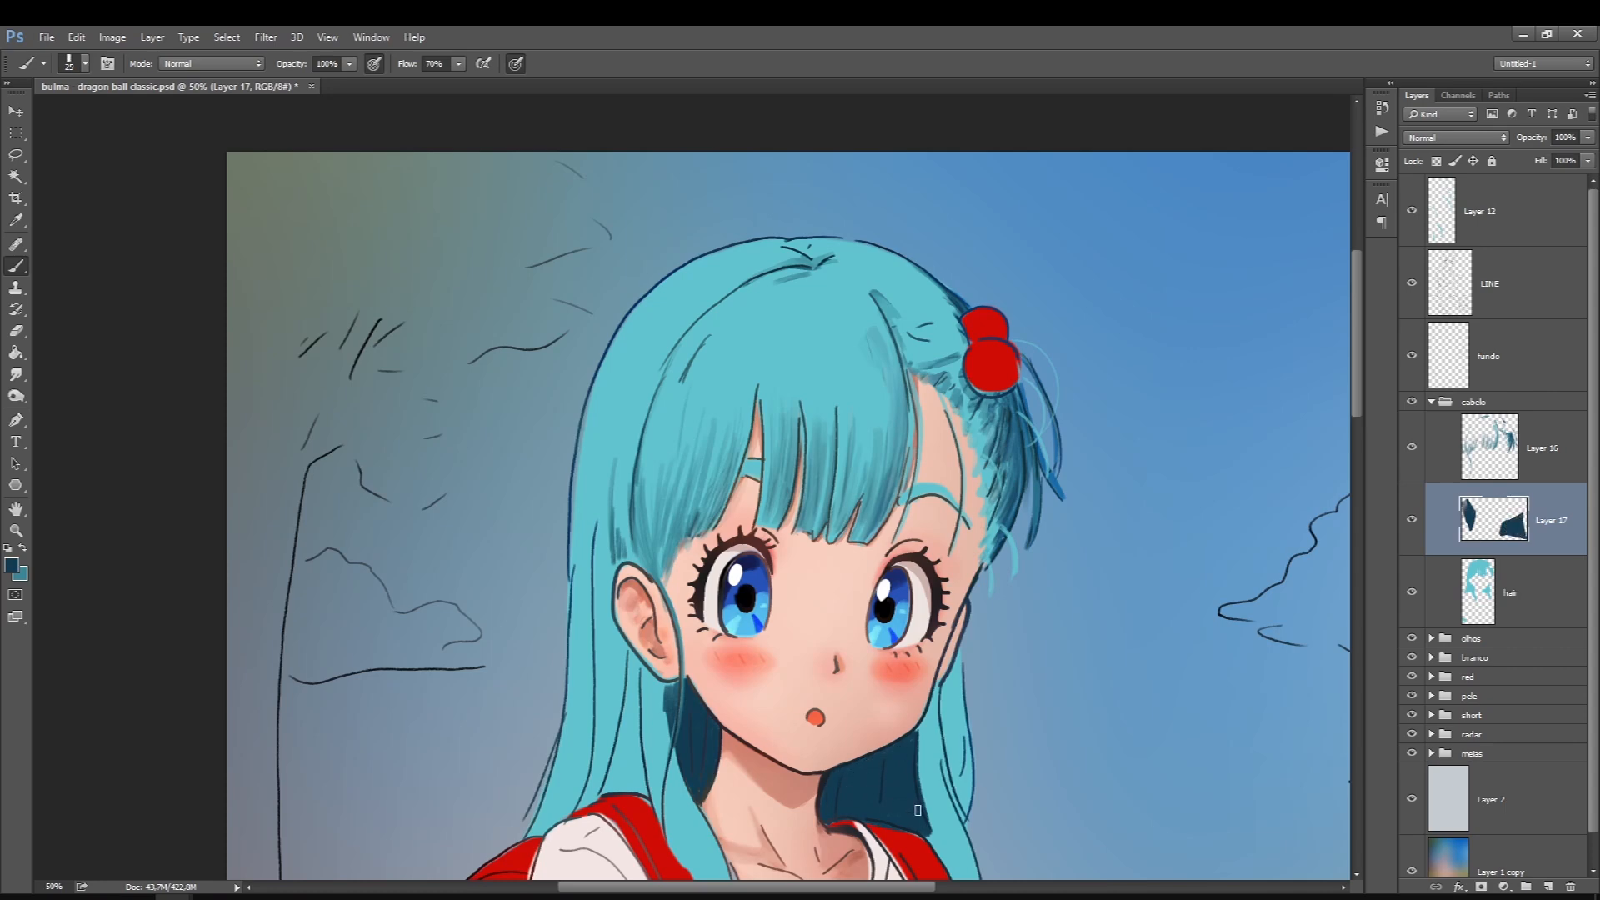
{"action": "key", "text": "bracketleft"}
{"action": "scroll", "coordinate": [913, 750], "scroll_direction": "down", "scroll_amount": 2}
{"action": "left_click_drag", "start_coordinate": [927, 653], "coordinate": [937, 749]}
{"action": "left_click", "coordinate": [1478, 592], "text": "ctrl"}
{"action": "key", "text": "bracketright"}
{"action": "key", "text": "bracketright"}
{"action": "key", "text": "bracketright"}
{"action": "key", "text": "bracketright"}
{"action": "key", "text": "bracketright"}
{"action": "key", "text": "bracketright"}
{"action": "mouse_move", "coordinate": [945, 587]}
{"action": "left_mouse_down"}
{"action": "mouse_move", "coordinate": [932, 665]}
{"action": "mouse_move", "coordinate": [942, 685]}
{"action": "mouse_move", "coordinate": [961, 661]}
{"action": "mouse_move", "coordinate": [967, 726]}
{"action": "left_mouse_up"}
Drop the selection, step back through the last edits, and return to painting on the hair base layer
{"action": "key", "text": "ctrl+d"}
{"action": "key", "text": "l"}
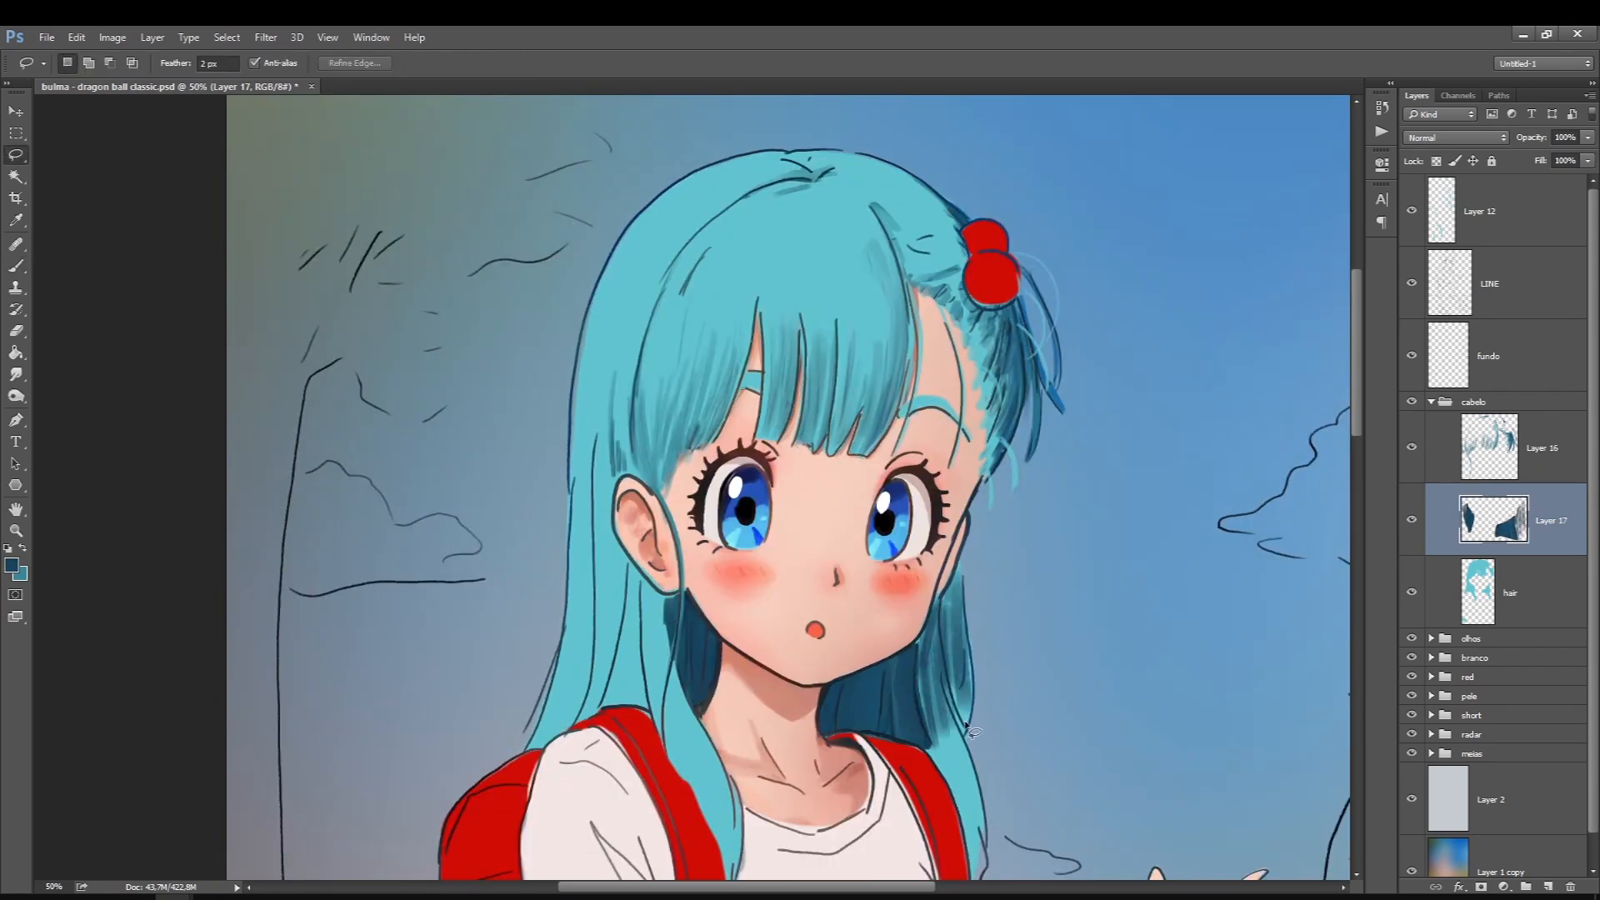
{"action": "key", "text": "ctrl+alt+z"}
{"action": "key", "text": "ctrl+alt+z"}
{"action": "key", "text": "ctrl+alt+z"}
{"action": "key", "text": "ctrl+alt+z"}
{"action": "key", "text": "ctrl+alt+z"}
{"action": "key", "text": "ctrl+alt+z"}
{"action": "left_click", "coordinate": [16, 266]}
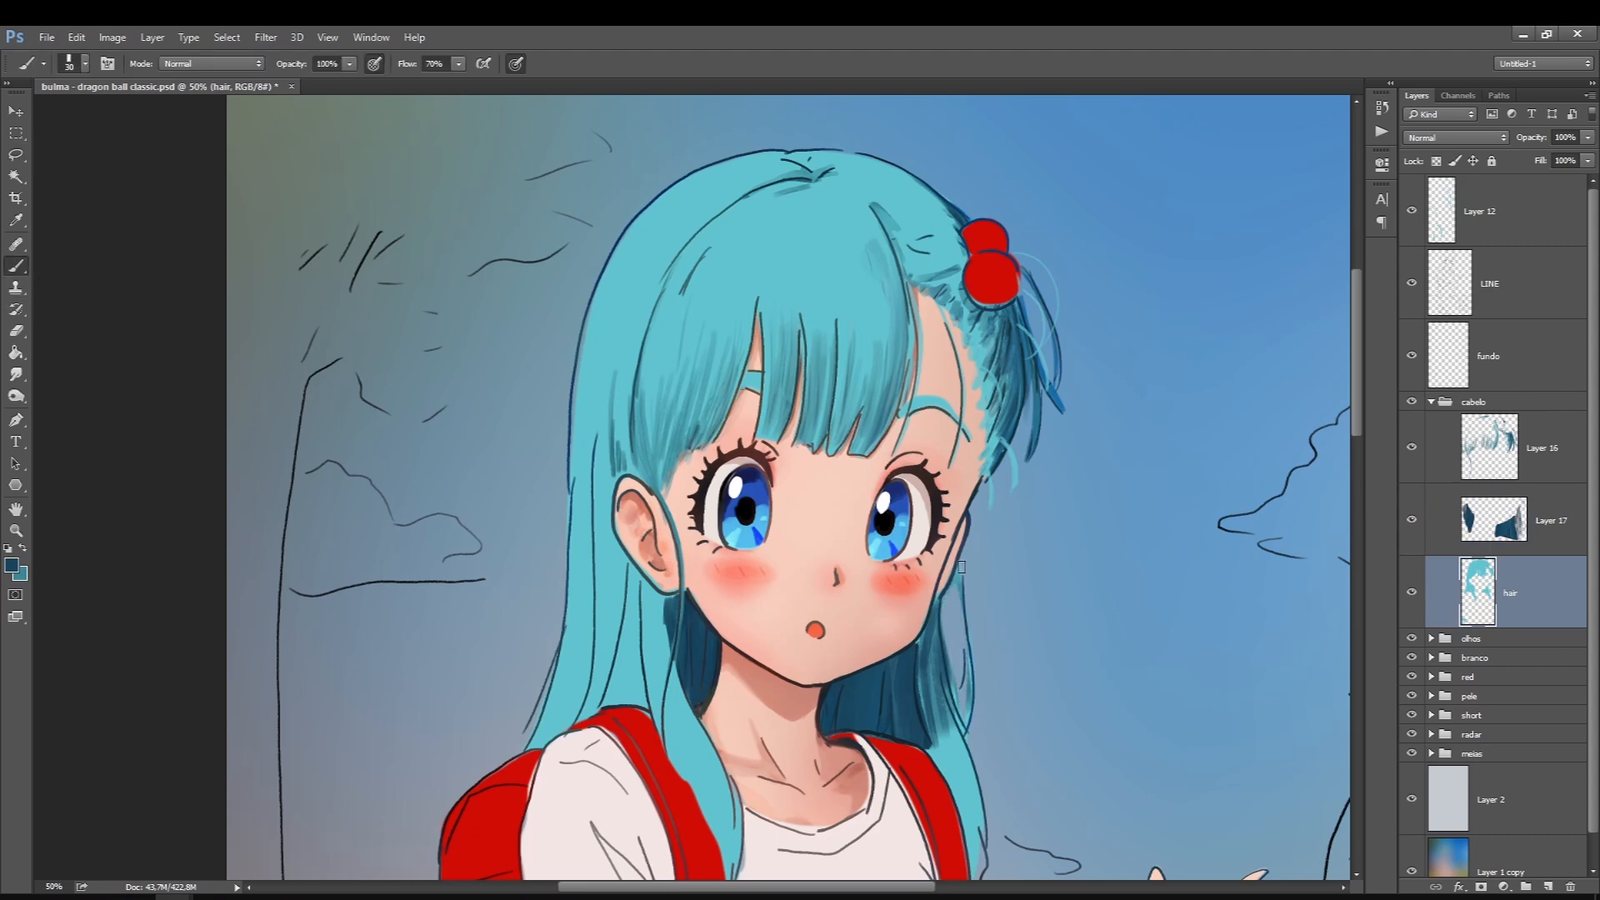
Paint thin dark blue strands from beside the far cheek down over the shoulder on the hair base layer
{"action": "left_click_drag", "start_coordinate": [961, 582], "coordinate": [958, 682]}
{"action": "left_click_drag", "start_coordinate": [958, 563], "coordinate": [942, 748]}
{"action": "left_click_drag", "start_coordinate": [1357, 407], "coordinate": [1357, 443]}
{"action": "key", "text": "bracketright"}
{"action": "left_click_drag", "start_coordinate": [932, 527], "coordinate": [971, 662]}
{"action": "left_click_drag", "start_coordinate": [930, 558], "coordinate": [966, 677]}
{"action": "left_click_drag", "start_coordinate": [934, 573], "coordinate": [981, 691]}
{"action": "left_click_drag", "start_coordinate": [967, 587], "coordinate": [986, 675]}
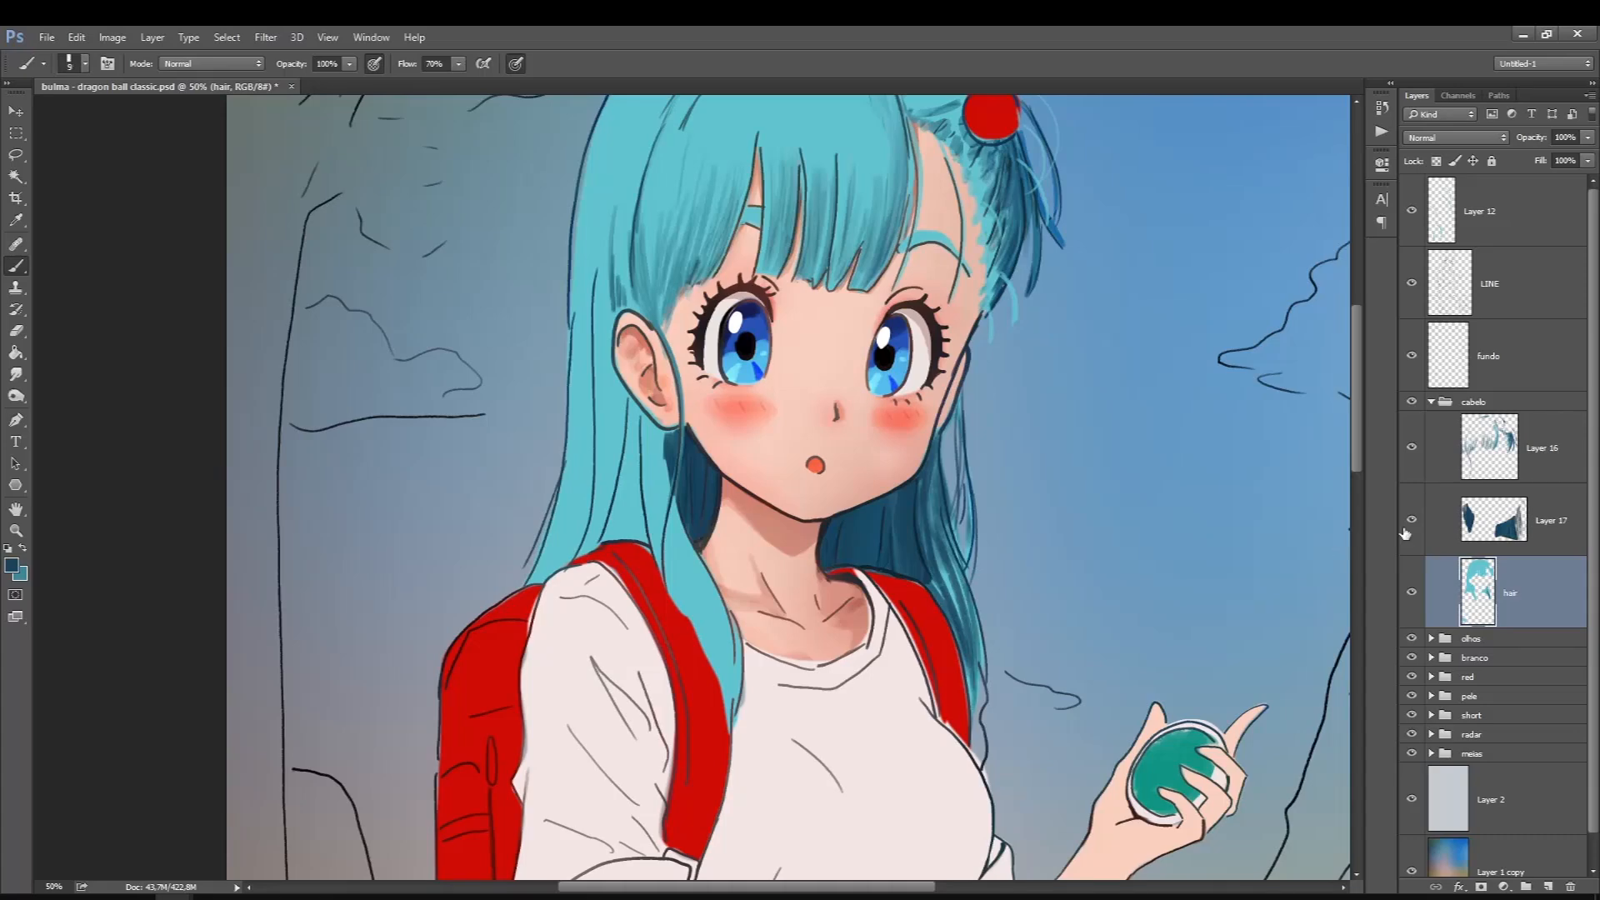
Open the branco group, activate Layer 5, sample the off-white shirt colour, and fill the shirt gap below the hair tip
{"action": "left_click", "coordinate": [1432, 657]}
{"action": "left_click", "coordinate": [1486, 703]}
{"action": "left_click", "coordinate": [12, 566]}
{"action": "left_click", "coordinate": [583, 617]}
{"action": "key", "text": "Return"}
{"action": "left_click_drag", "start_coordinate": [977, 732], "coordinate": [976, 760]}
{"action": "left_click", "coordinate": [11, 566]}
{"action": "key", "text": "Return"}
Return to the hair base layer at the strand tip over the shoulder and save the document
{"action": "left_click", "coordinate": [974, 685], "text": "ctrl"}
{"action": "key", "text": "l"}
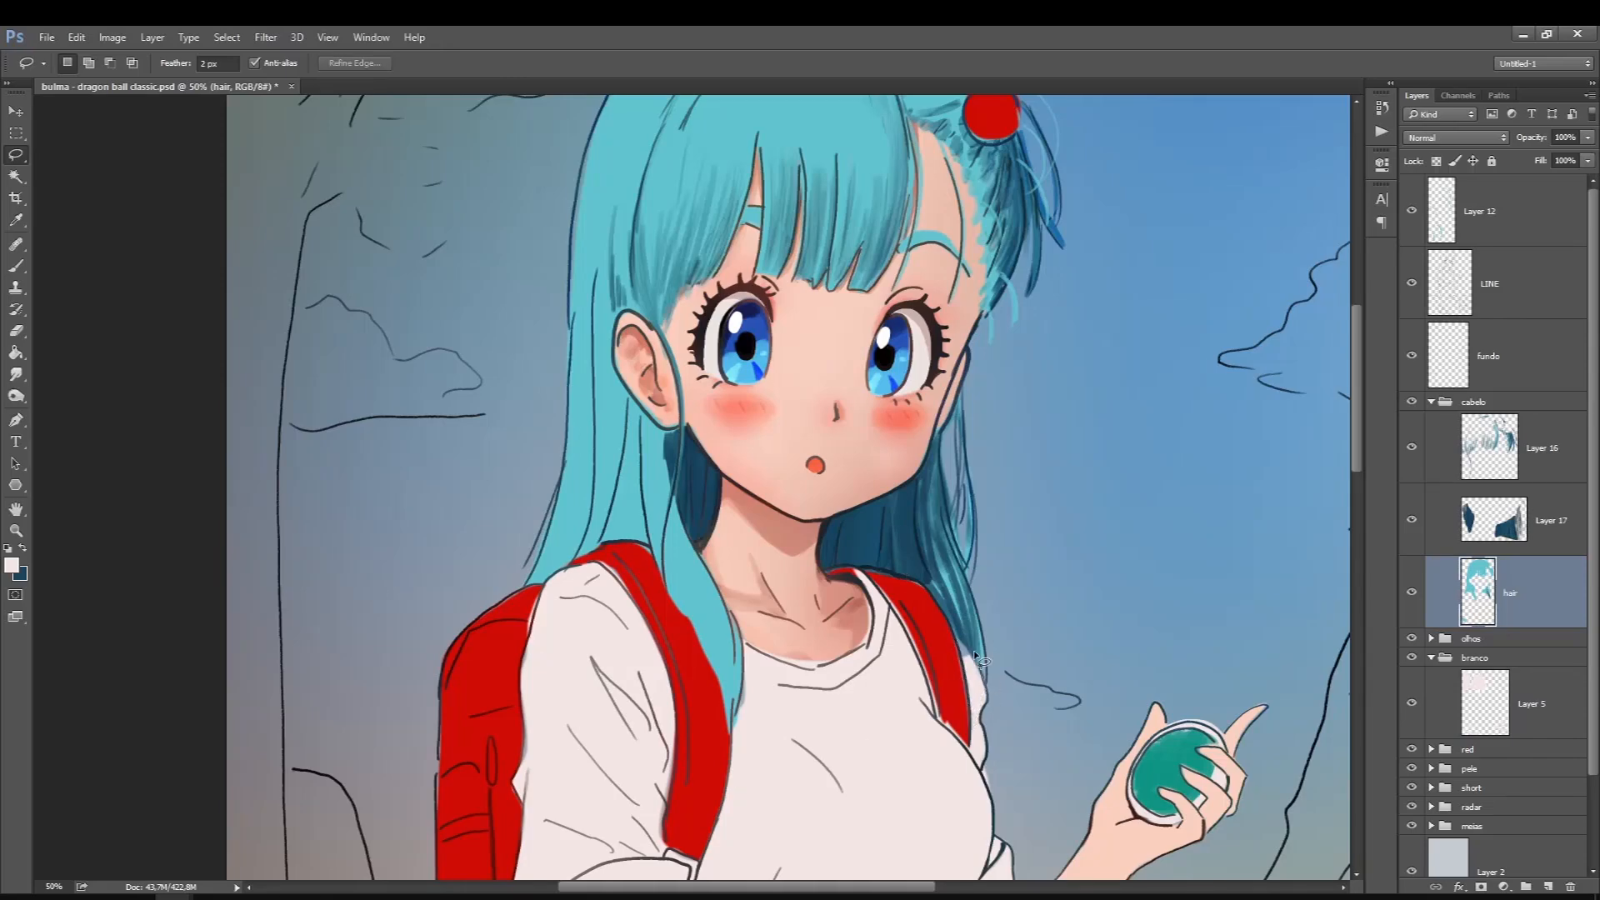
{"action": "left_click", "coordinate": [965, 739], "text": "ctrl"}
{"action": "key", "text": "b"}
{"action": "key", "text": "ctrl+s"}
Activate Layer 16, sample dark teal from the shaded back hair, and shade the long outer hair beside the fringe
{"action": "left_click_drag", "start_coordinate": [1359, 454], "coordinate": [1358, 407]}
{"action": "left_click", "coordinate": [983, 392], "text": "ctrl"}
{"action": "left_click", "coordinate": [11, 565]}
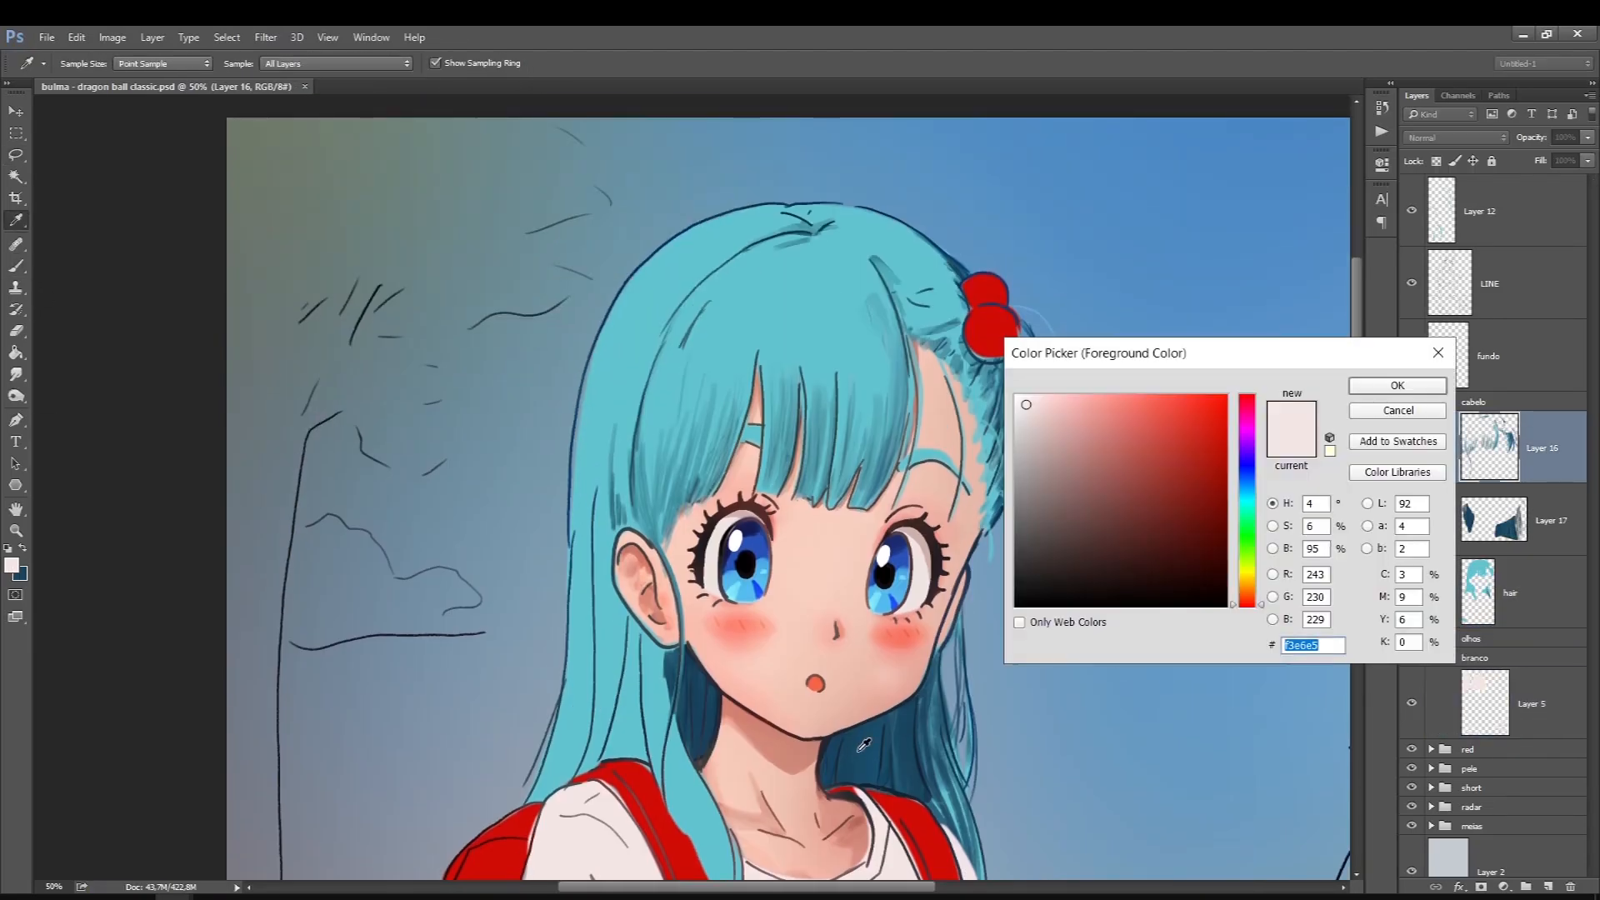
{"action": "left_click", "coordinate": [864, 744]}
{"action": "key", "text": "Return"}
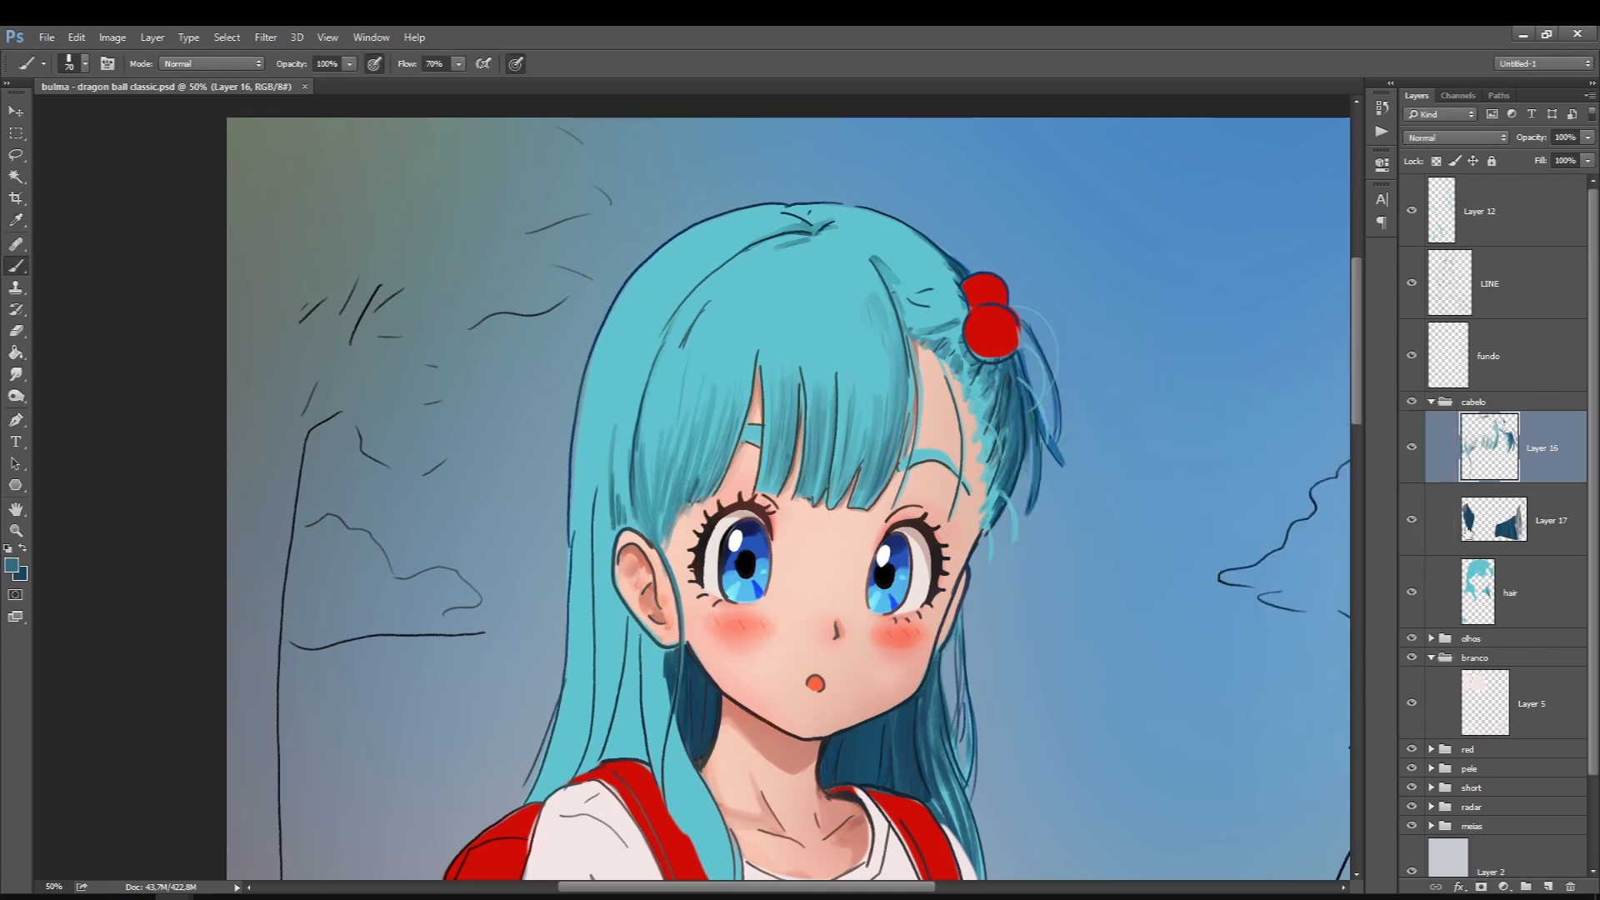
{"action": "left_click_drag", "start_coordinate": [640, 363], "coordinate": [608, 508]}
{"action": "left_click_drag", "start_coordinate": [610, 392], "coordinate": [590, 566]}
{"action": "key", "text": "]"}
{"action": "left_click_drag", "start_coordinate": [596, 425], "coordinate": [581, 700]}
{"action": "key", "text": "ctrl+h"}
Shade the long strands behind and below the ear down to the backpack strap in dark teal
{"action": "mouse_move", "coordinate": [581, 500]}
{"action": "left_mouse_down"}
{"action": "mouse_move", "coordinate": [569, 717]}
{"action": "mouse_move", "coordinate": [530, 799]}
{"action": "left_mouse_up"}
{"action": "left_click_drag", "start_coordinate": [575, 612], "coordinate": [542, 788]}
{"action": "left_click_drag", "start_coordinate": [590, 637], "coordinate": [557, 784]}
{"action": "left_click_drag", "start_coordinate": [669, 649], "coordinate": [671, 733]}
{"action": "key", "text": "]"}
{"action": "mouse_move", "coordinate": [646, 655]}
{"action": "left_mouse_down"}
{"action": "mouse_move", "coordinate": [643, 775]}
{"action": "mouse_move", "coordinate": [610, 788]}
{"action": "left_mouse_up"}
{"action": "left_click_drag", "start_coordinate": [619, 637], "coordinate": [557, 791]}
{"action": "left_click_drag", "start_coordinate": [608, 521], "coordinate": [598, 718]}
{"action": "left_click_drag", "start_coordinate": [614, 659], "coordinate": [590, 754]}
Shade the end of the long lock hanging over the backpack strap and set the brush size to 25
{"action": "scroll", "coordinate": [633, 684], "scroll_direction": "down", "scroll_amount": 3}
{"action": "left_click_drag", "start_coordinate": [706, 575], "coordinate": [730, 700]}
{"action": "key", "text": "["}
{"action": "key", "text": "["}
{"action": "key", "text": "["}
{"action": "key", "text": "["}
{"action": "key", "text": "["}
{"action": "key", "text": "["}
{"action": "key", "text": "["}
{"action": "key", "text": "]"}
{"action": "key", "text": "]"}
{"action": "key", "text": "]"}
{"action": "scroll", "coordinate": [45, 430], "scroll_direction": "up", "scroll_amount": 5}
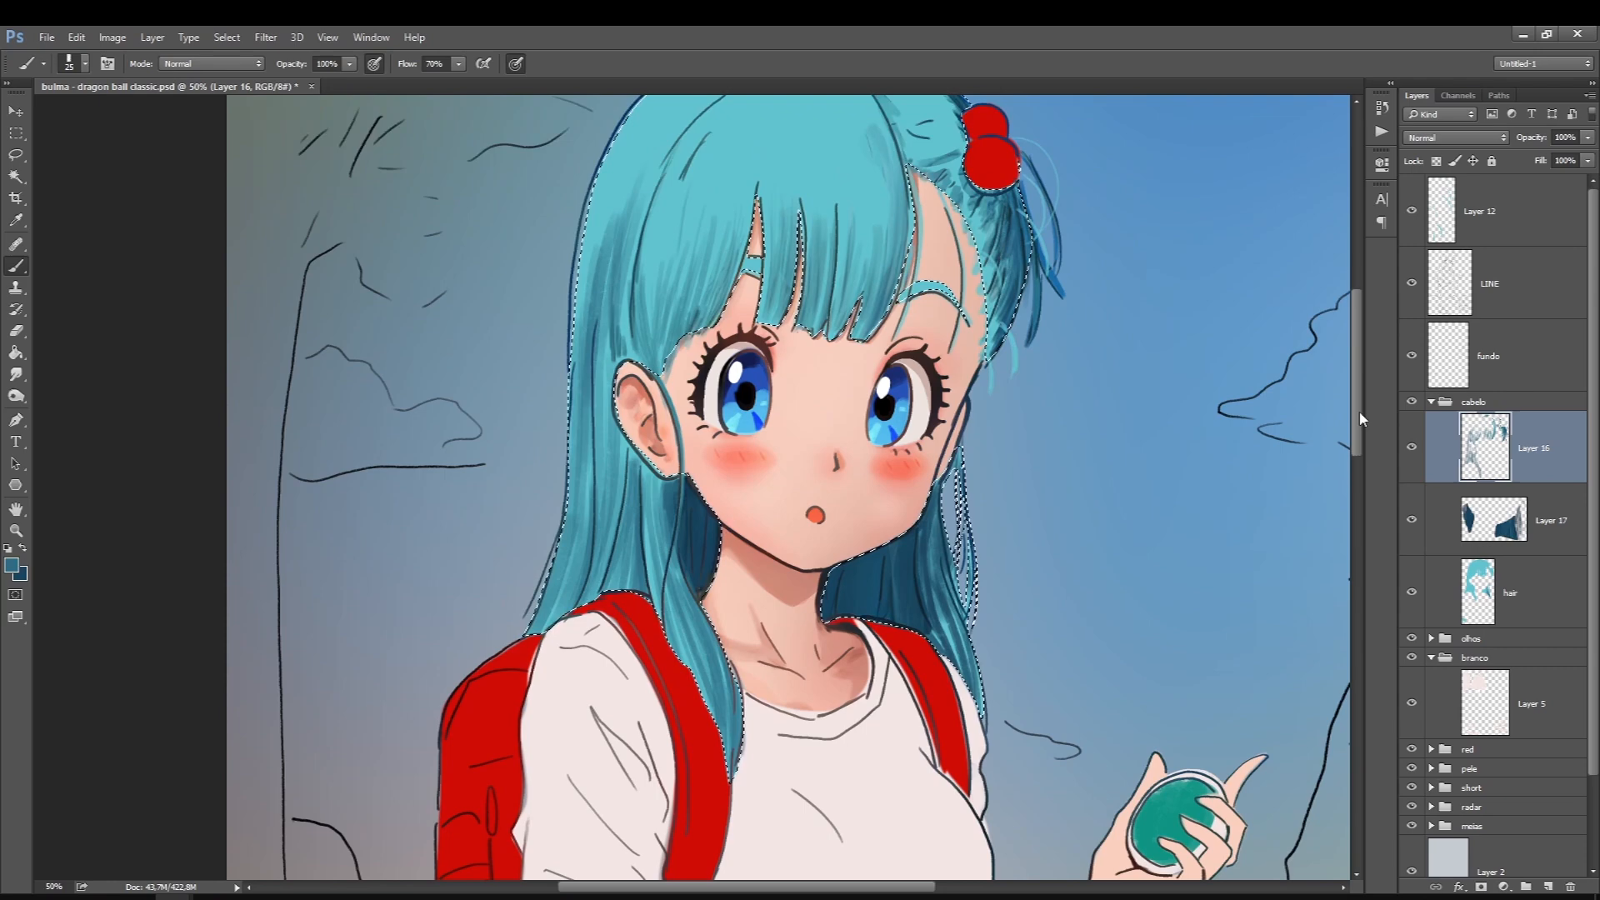
Choose a soft round brush, add a new layer above Layer 16, enlarge the brush, and set its opacity to 33%
{"action": "right_click", "coordinate": [693, 503]}
{"action": "left_click", "coordinate": [738, 657]}
{"action": "key", "text": "Return"}
{"action": "key", "text": "ctrl+shift+alt+n"}
{"action": "key", "text": "]"}
{"action": "key", "text": "]"}
{"action": "key", "text": "]"}
{"action": "key", "text": "]"}
{"action": "key", "text": "]"}
{"action": "key", "text": "]"}
{"action": "key", "text": "]"}
{"action": "key", "text": "]"}
{"action": "key", "text": "]"}
{"action": "key", "text": "]"}
{"action": "key", "text": "]"}
{"action": "key", "text": "]"}
{"action": "key", "text": "]"}
{"action": "key", "text": "]"}
{"action": "key", "text": "]"}
{"action": "key", "text": "3"}
{"action": "key", "text": "3"}
{"action": "key", "text": "["}
Set a medium blue foreground colour and softly shade the hair on Layer 18, reducing the large brush to size 300
{"action": "left_click", "coordinate": [808, 275]}
{"action": "left_click", "coordinate": [11, 566]}
{"action": "left_click", "coordinate": [1195, 483]}
{"action": "key", "text": "Return"}
{"action": "key", "text": "["}
{"action": "key", "text": "["}
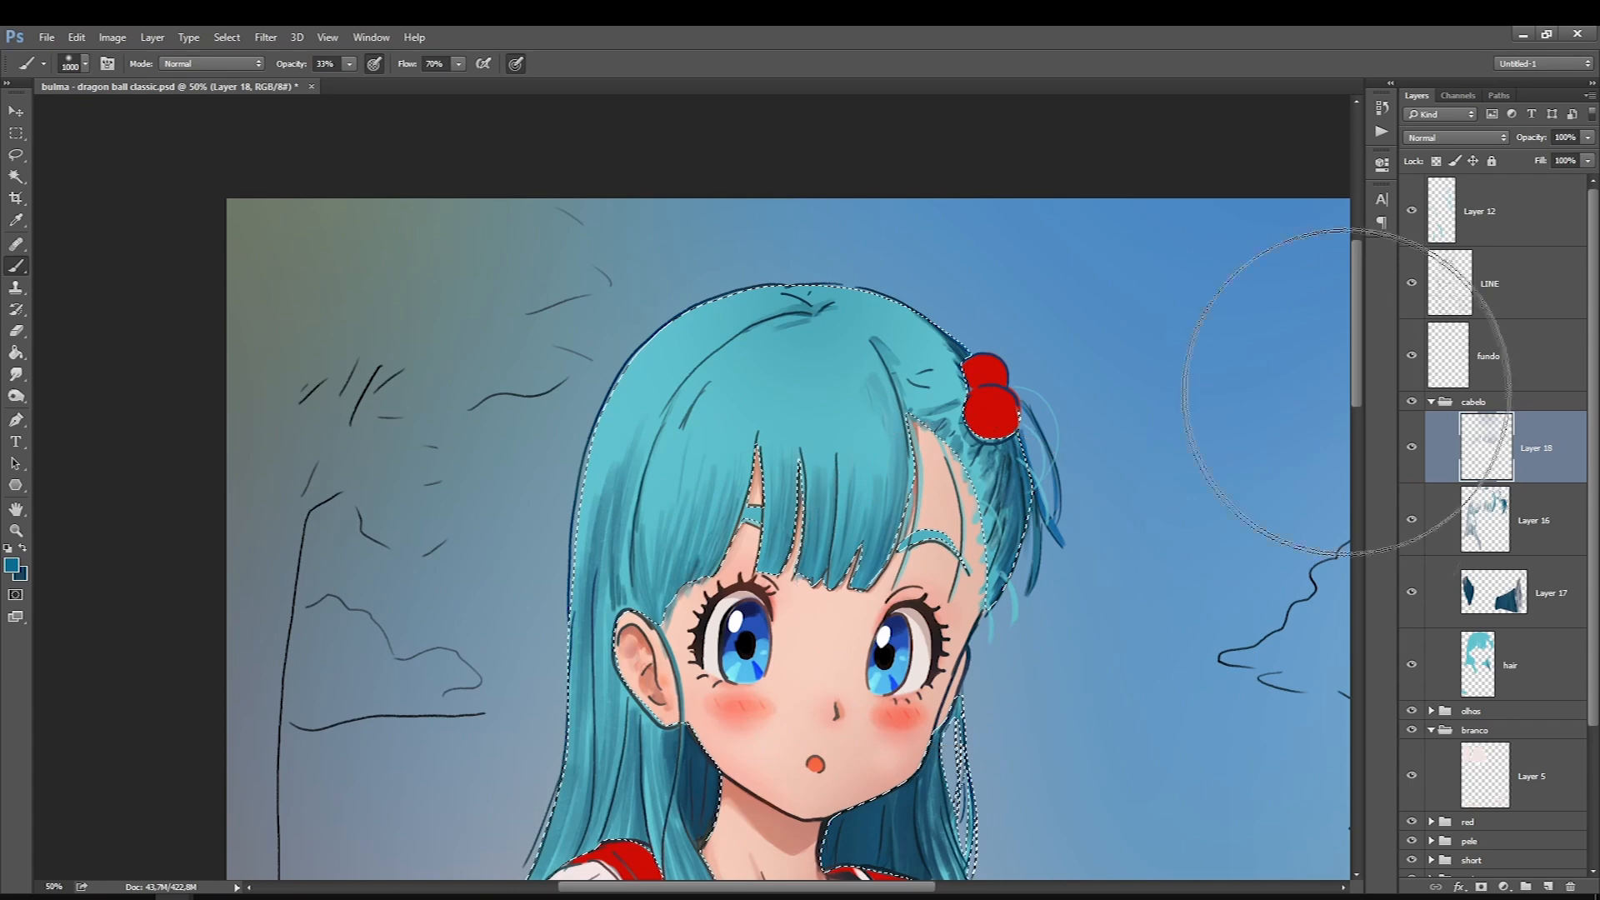
{"action": "left_click_drag", "start_coordinate": [1357, 402], "coordinate": [1357, 464]}
{"action": "key", "text": "["}
{"action": "key", "text": "["}
{"action": "key", "text": "["}
{"action": "key", "text": "["}
{"action": "key", "text": "["}
{"action": "key", "text": "["}
{"action": "key", "text": "["}
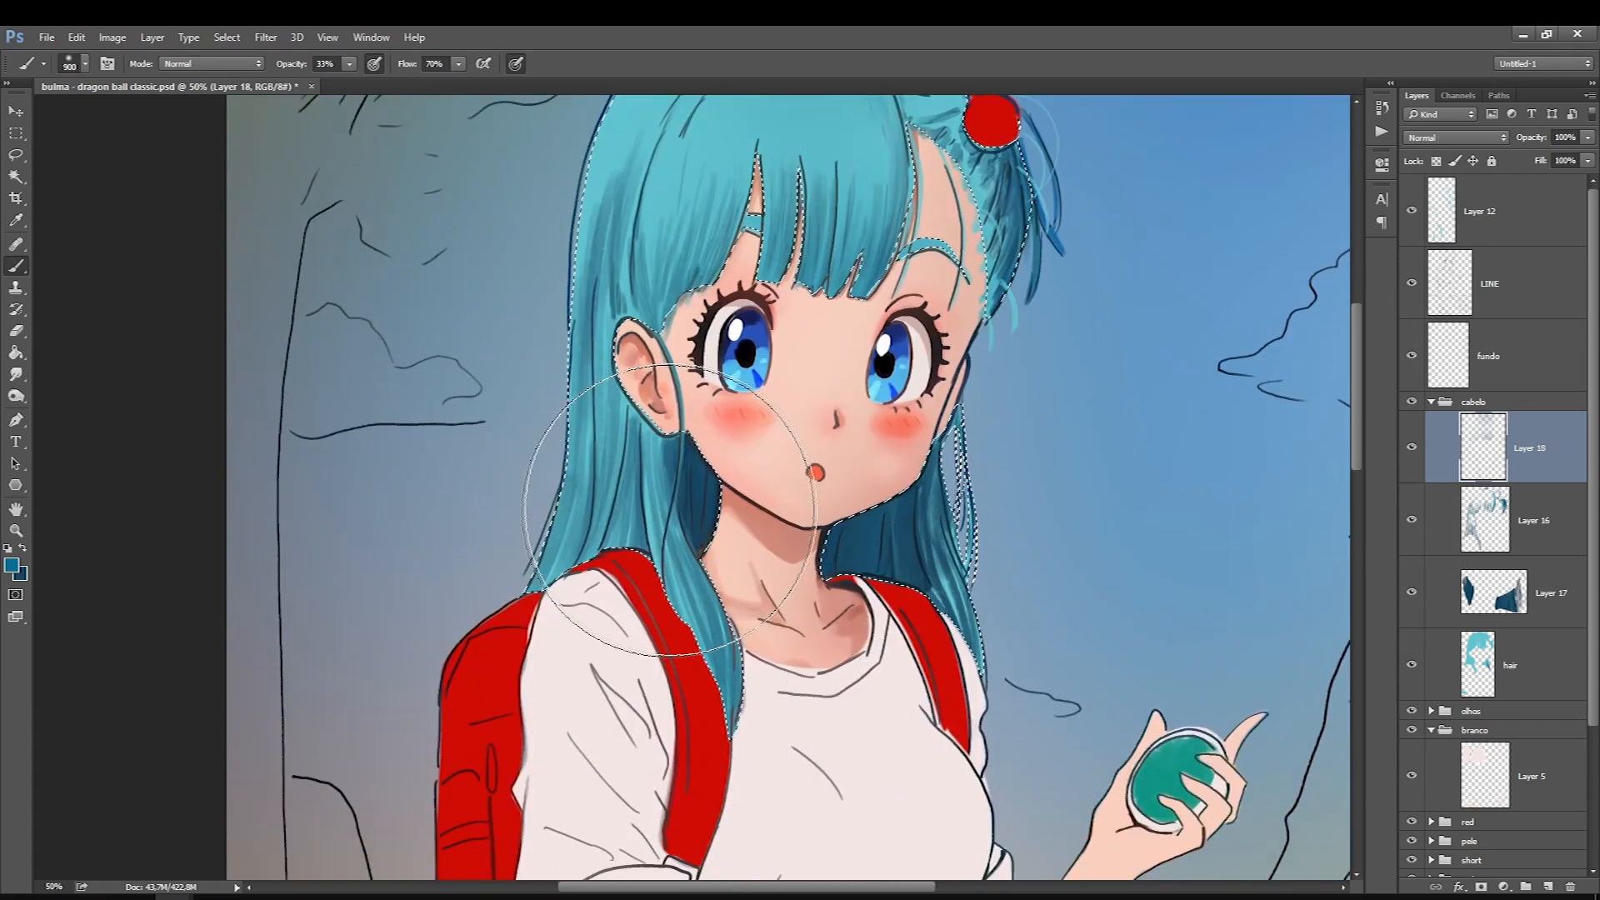
Set the foreground colour to very dark teal #00222f and add a new layer directly above Layer 17
{"action": "left_click", "coordinate": [11, 566]}
{"action": "left_click_drag", "start_coordinate": [1208, 567], "coordinate": [1255, 570]}
{"action": "key", "text": "Return"}
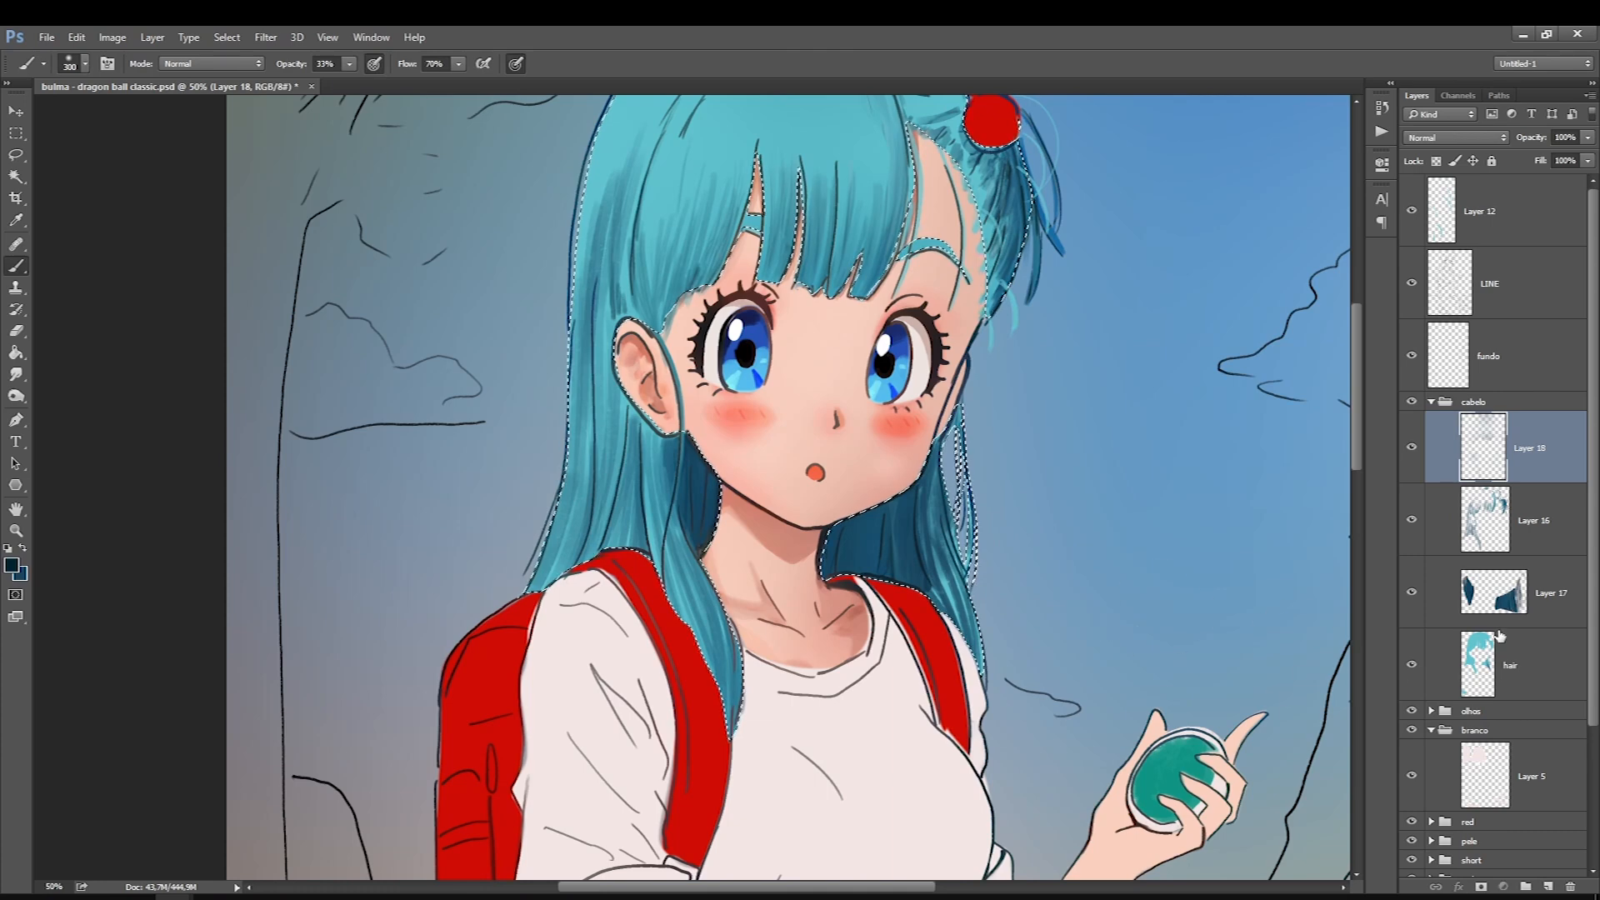
{"action": "left_click", "coordinate": [1542, 599]}
{"action": "left_click", "coordinate": [1547, 888]}
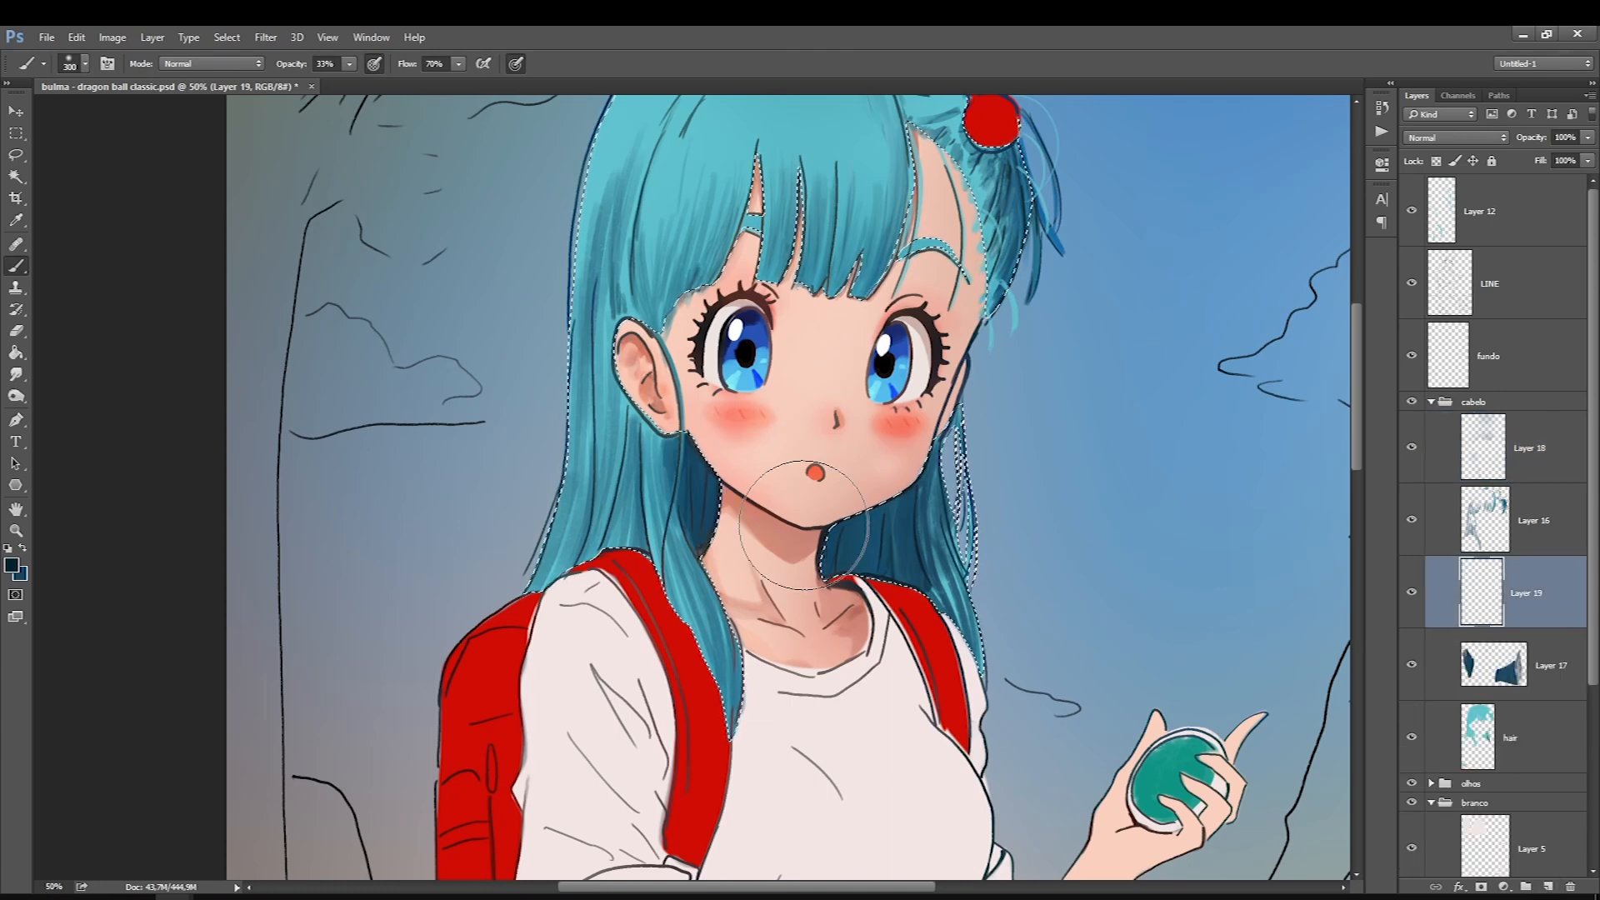
Softly darken the back hair beside the neck and below the ear with the soft brush enlarged to 600
{"action": "left_click", "coordinate": [886, 560]}
{"action": "key", "text": "]"}
{"action": "key", "text": "]"}
{"action": "left_click_drag", "start_coordinate": [724, 463], "coordinate": [707, 467]}
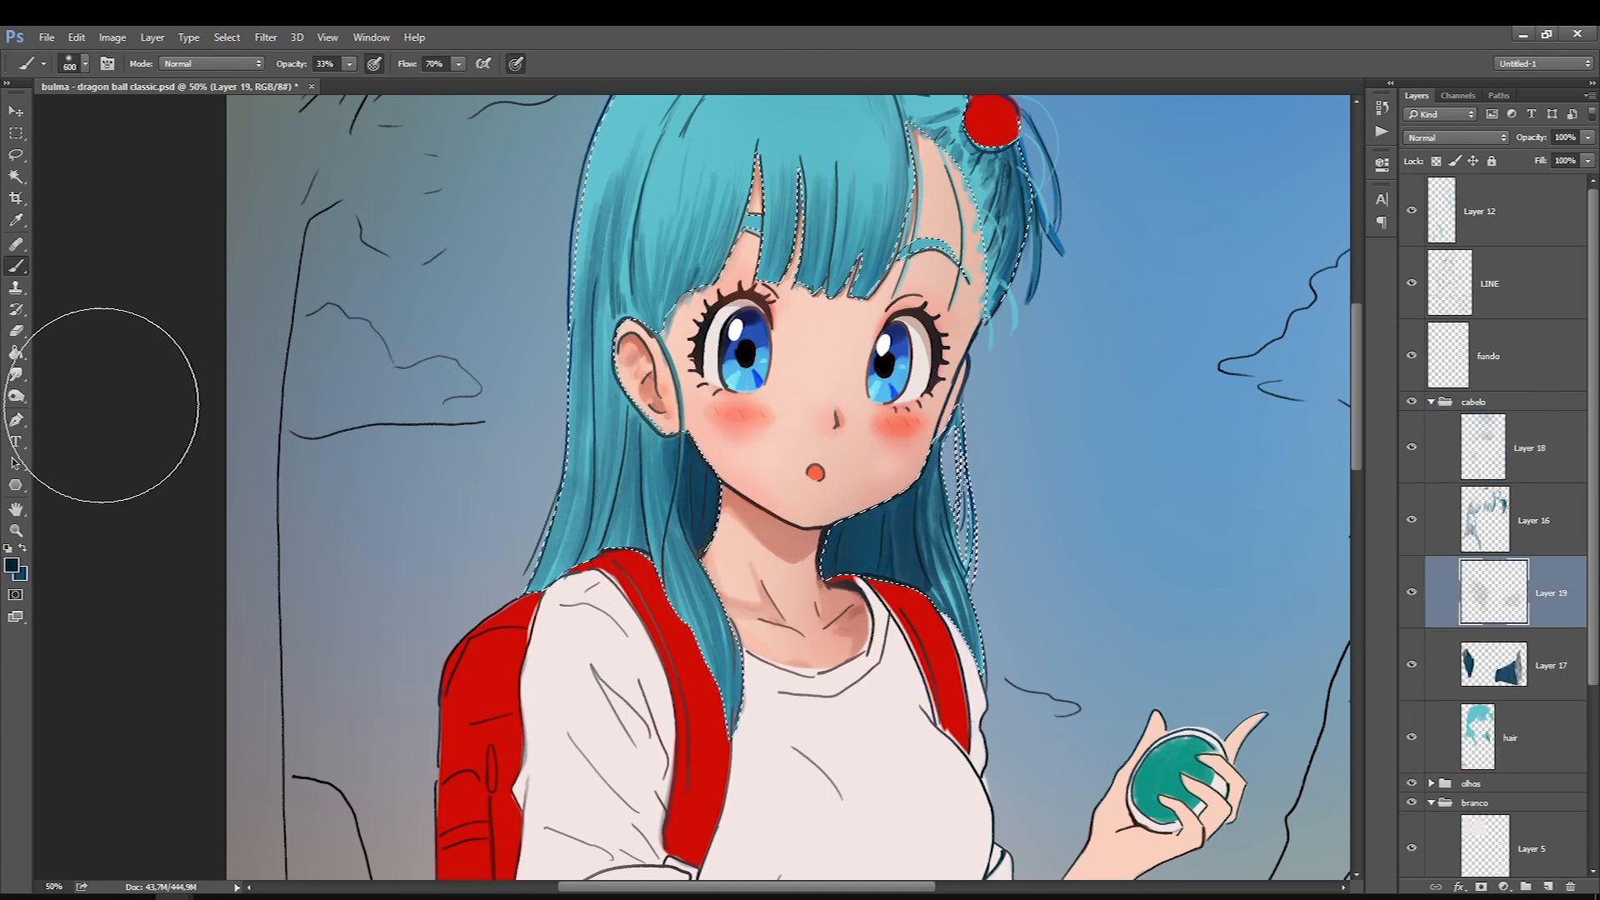
Erase the excess dark shading from the long strands below the ear, activate Layer 18 and save the document
{"action": "left_click", "coordinate": [16, 331]}
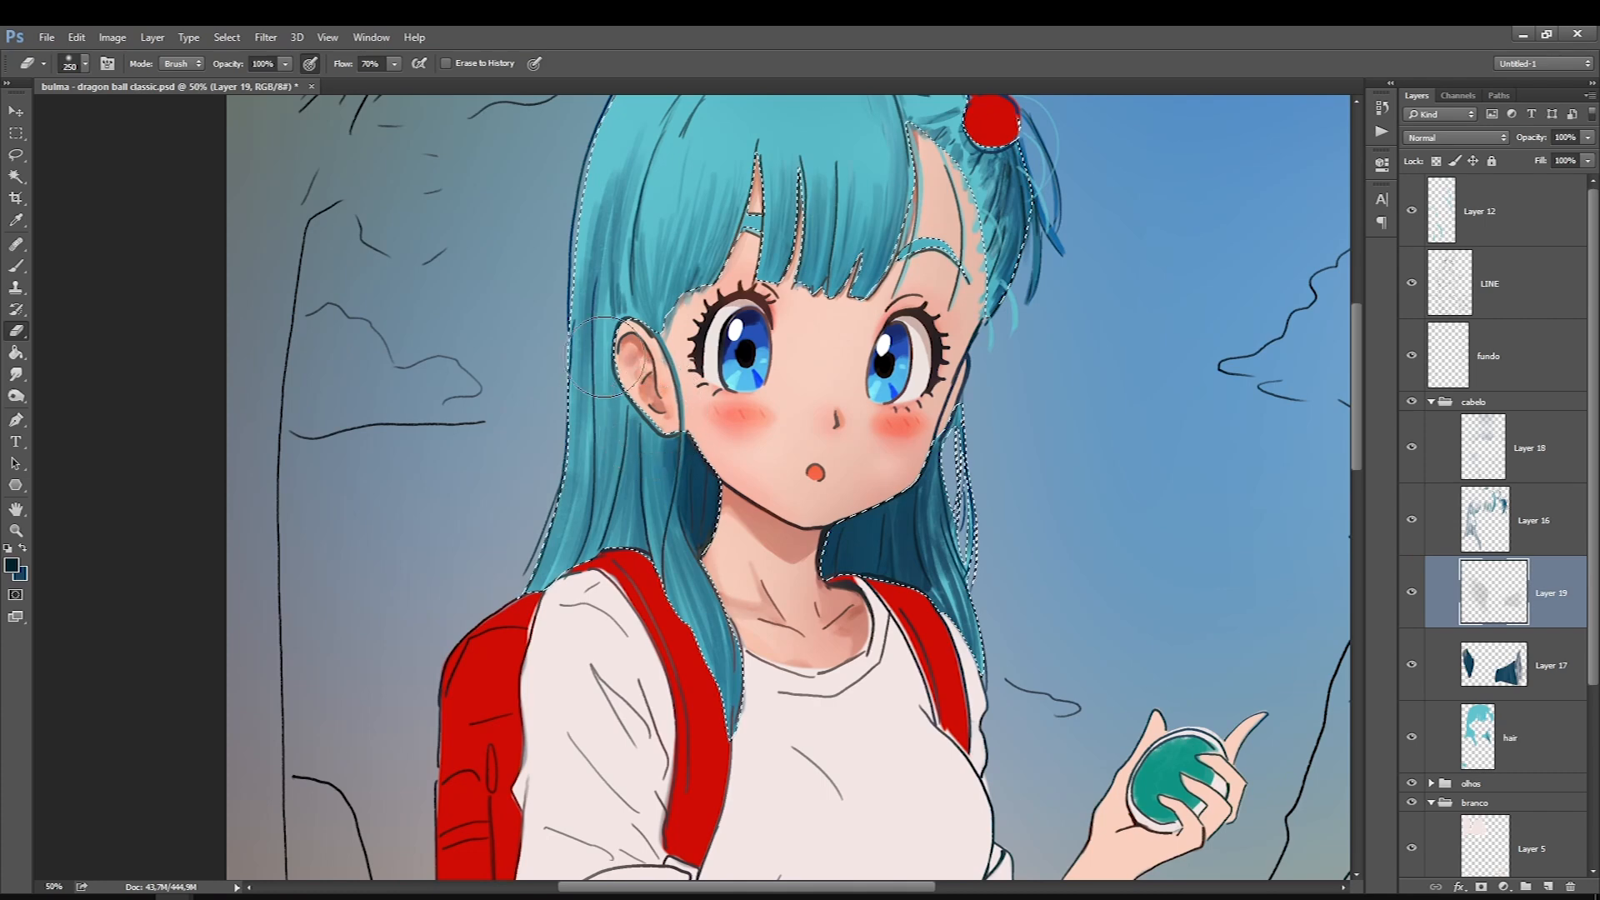
{"action": "mouse_move", "coordinate": [667, 475]}
{"action": "left_mouse_down"}
{"action": "mouse_move", "coordinate": [676, 599]}
{"action": "mouse_move", "coordinate": [686, 586]}
{"action": "left_mouse_up"}
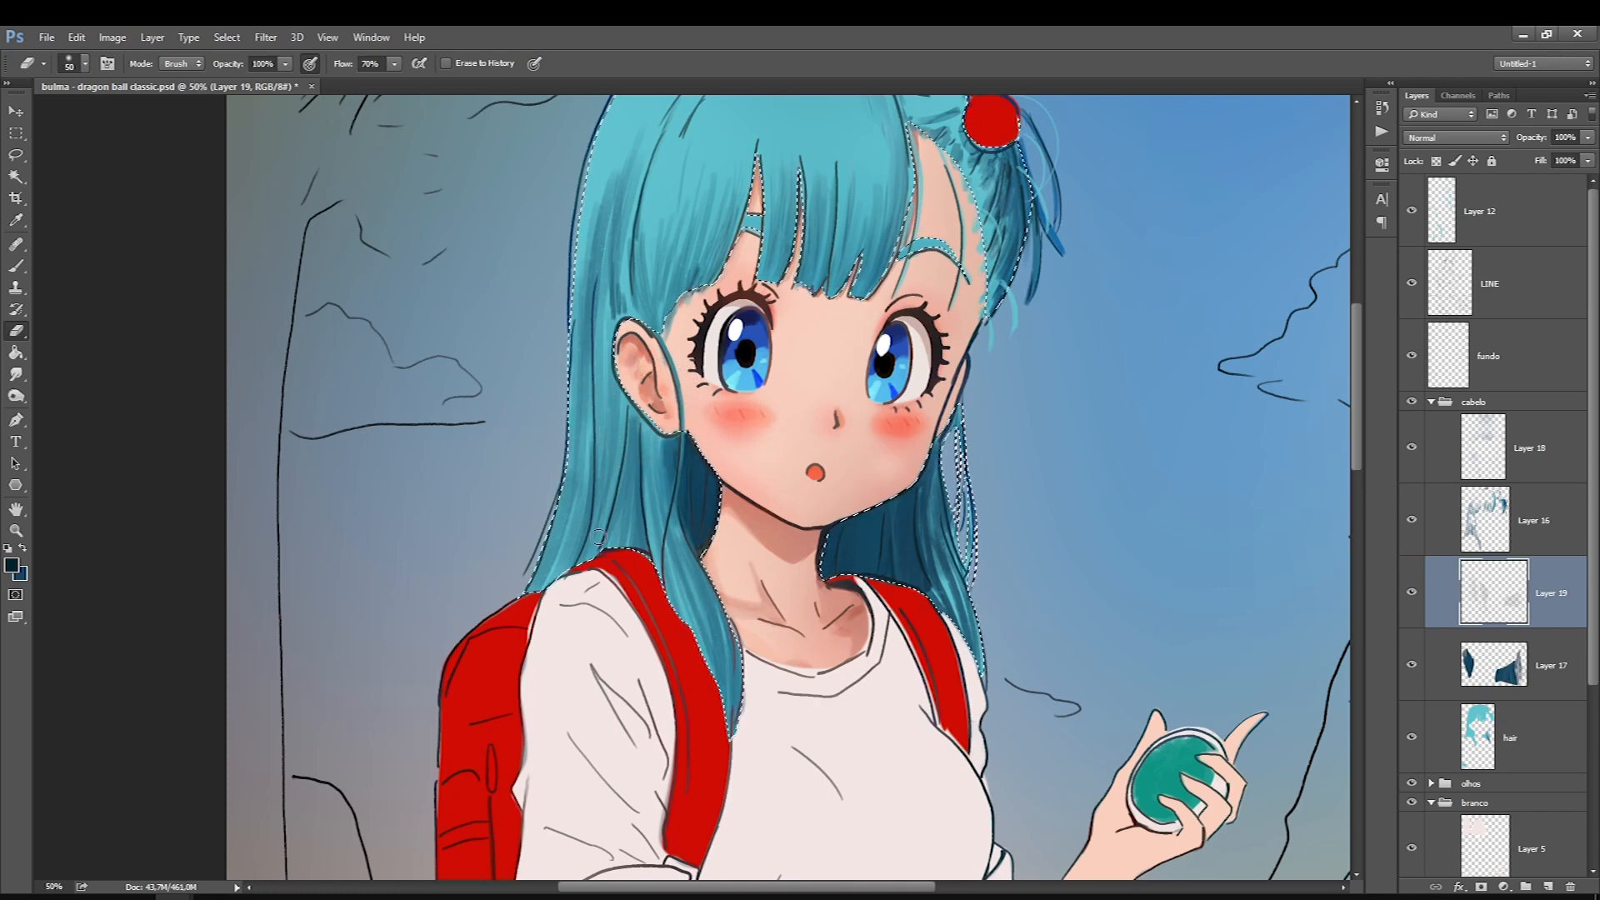
{"action": "key", "text": "alt+]"}
{"action": "key", "text": "alt+]"}
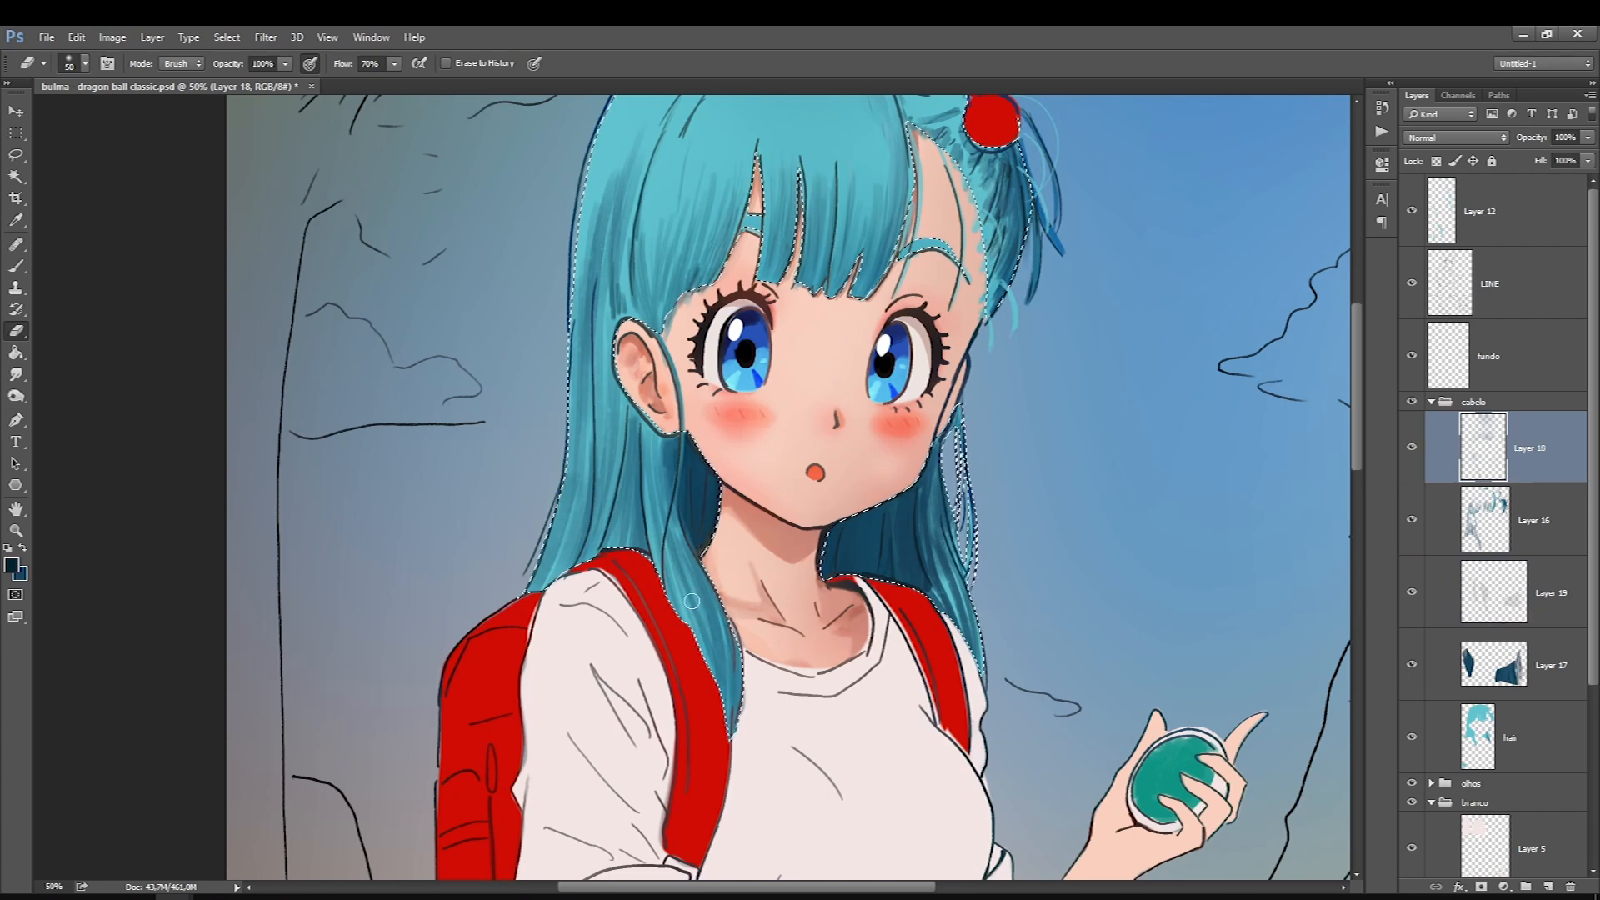
{"action": "key", "text": "ctrl+s"}
Add a new layer above Layer 18, with off-white #e7f1e8 as foreground colour and the flat 40 px tip for the eraser
{"action": "left_click_drag", "start_coordinate": [1358, 409], "coordinate": [1358, 351]}
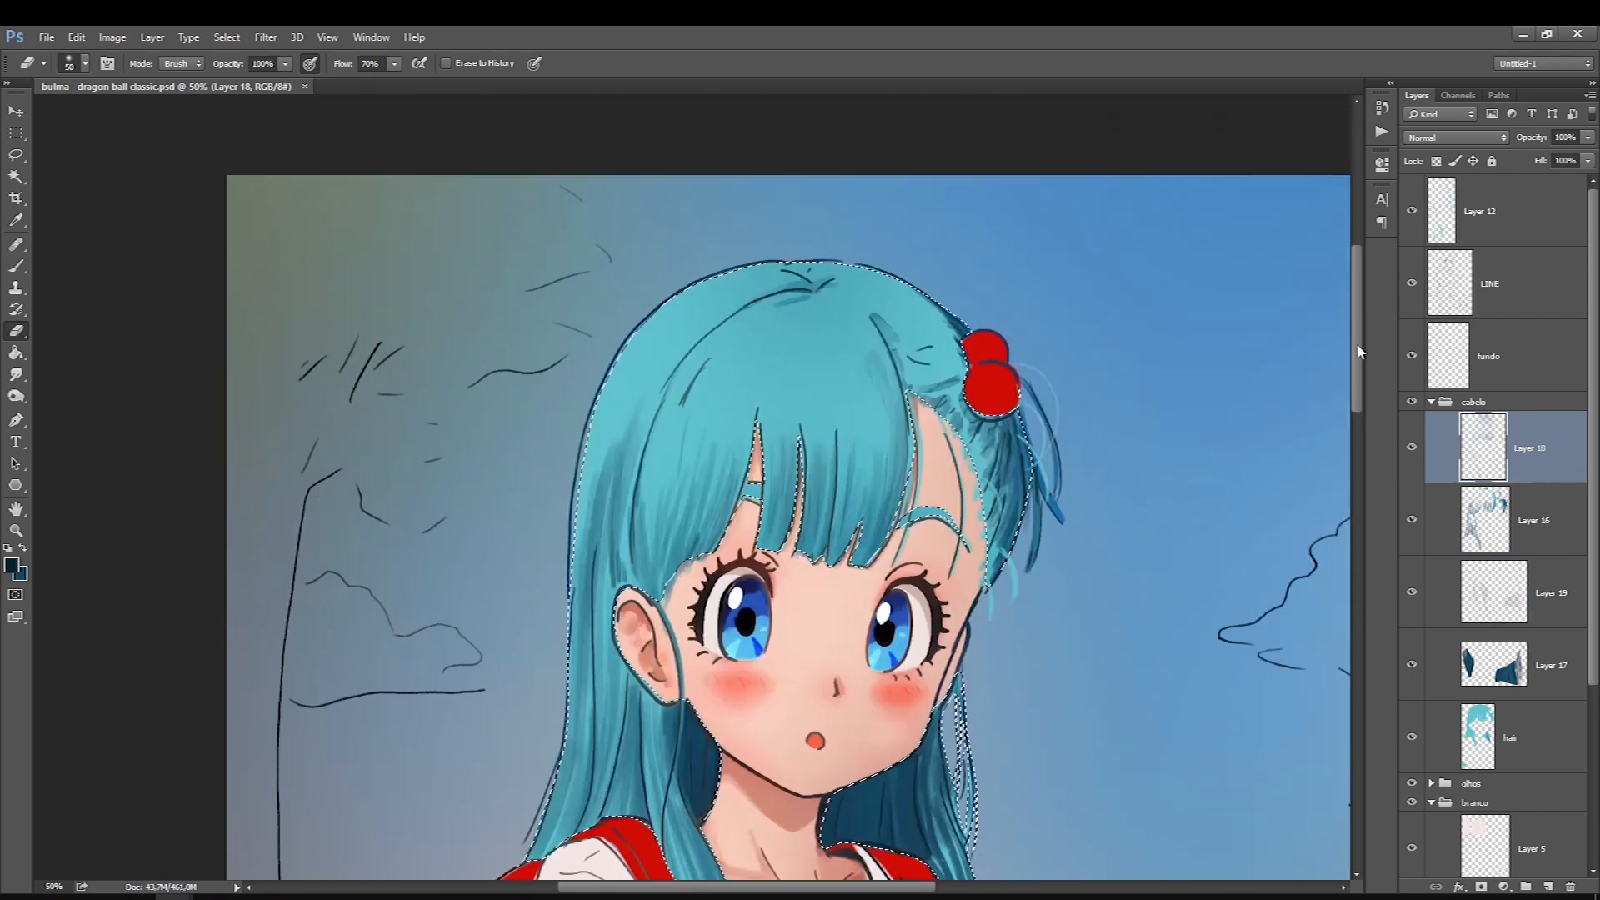
{"action": "key", "text": "ctrl+shift+alt+n"}
{"action": "left_click", "coordinate": [11, 565]}
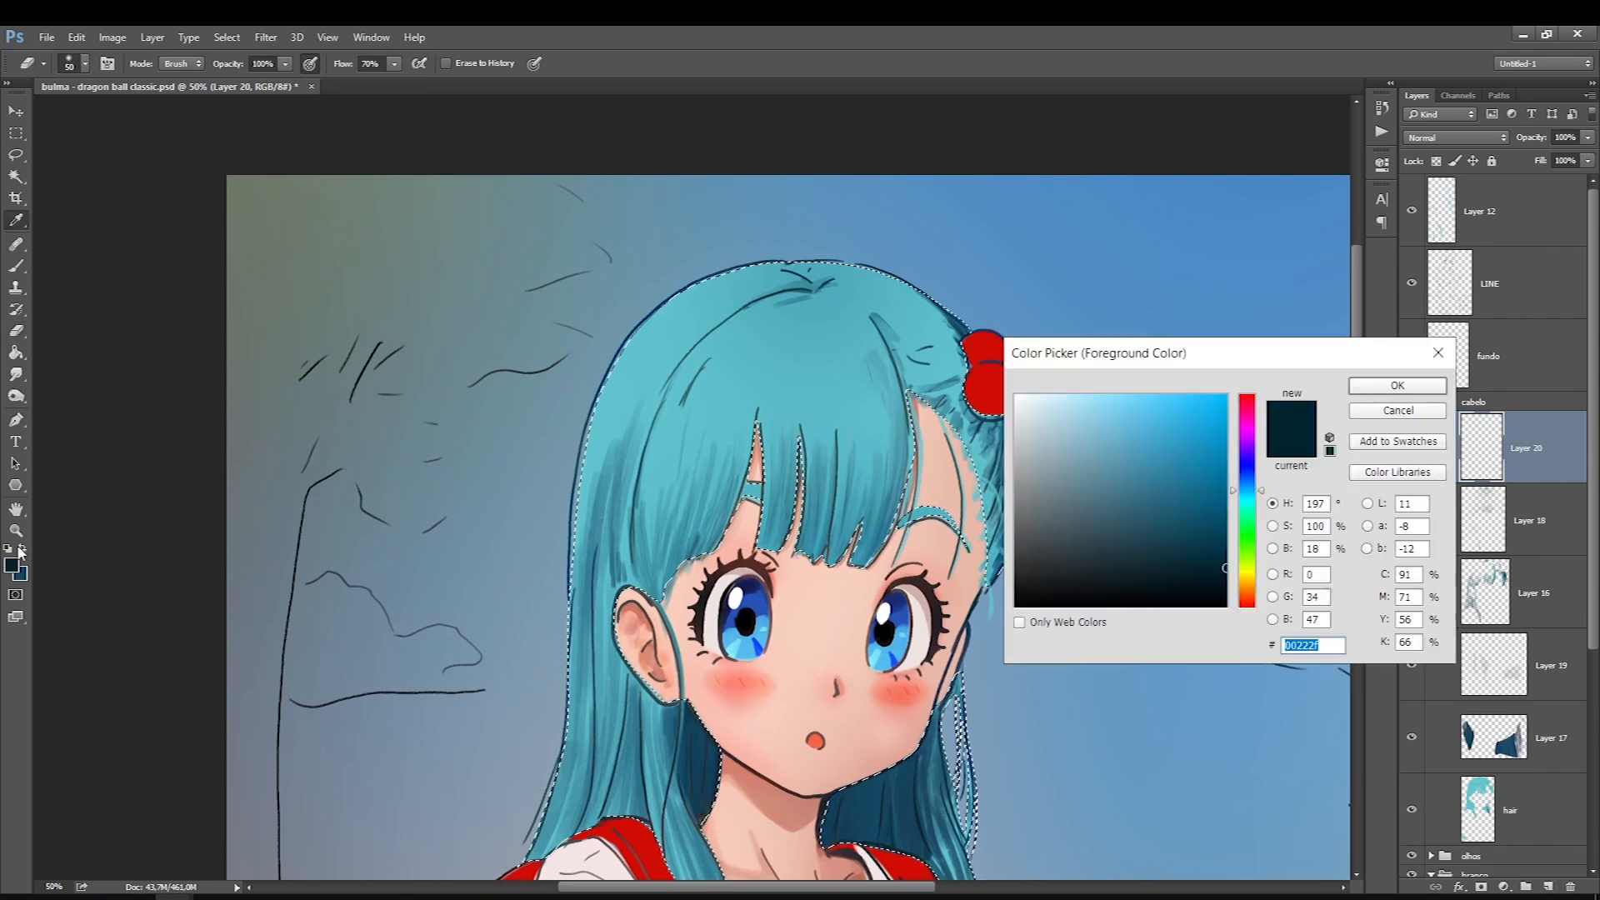
{"action": "left_click", "coordinate": [972, 429]}
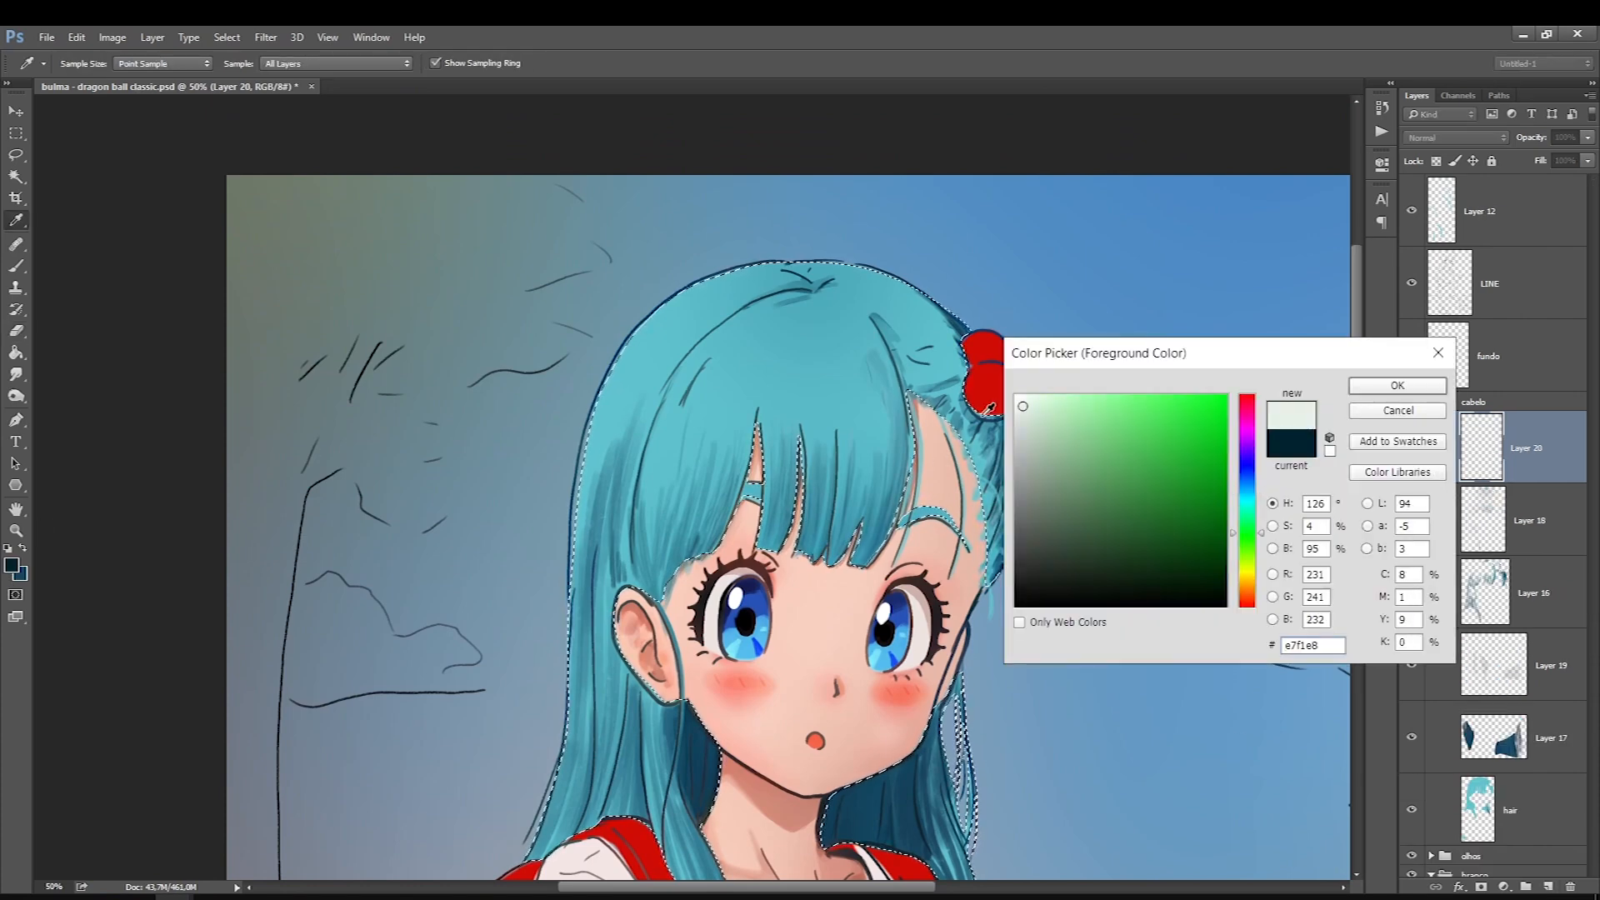
{"action": "key", "text": "Return"}
{"action": "right_click", "coordinate": [734, 459]}
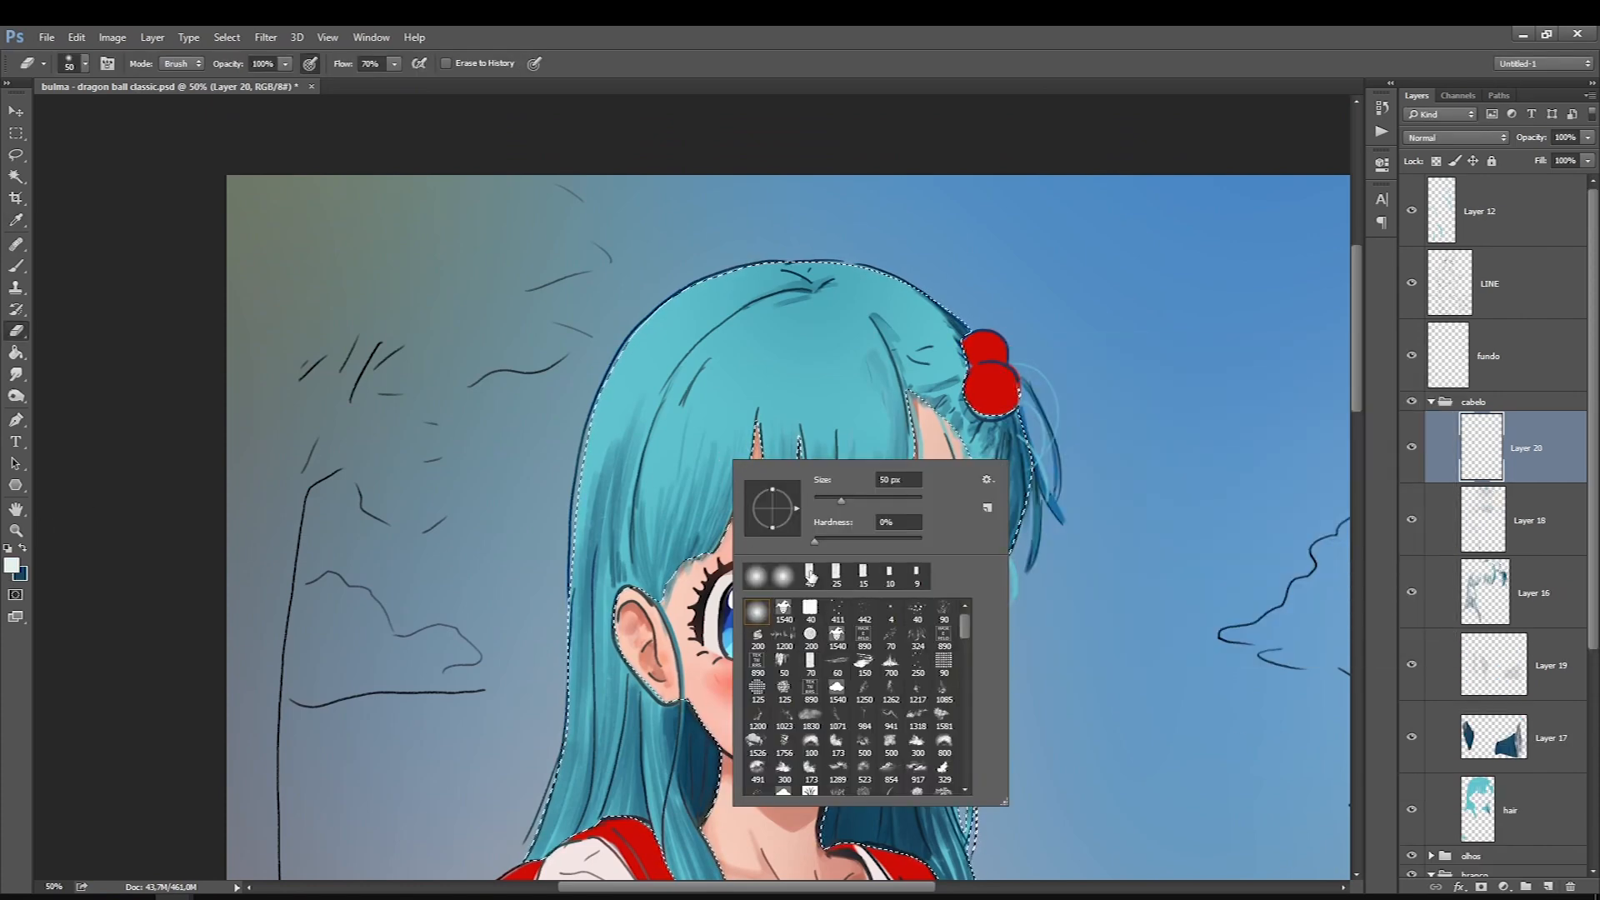
{"action": "double_click", "coordinate": [811, 575]}
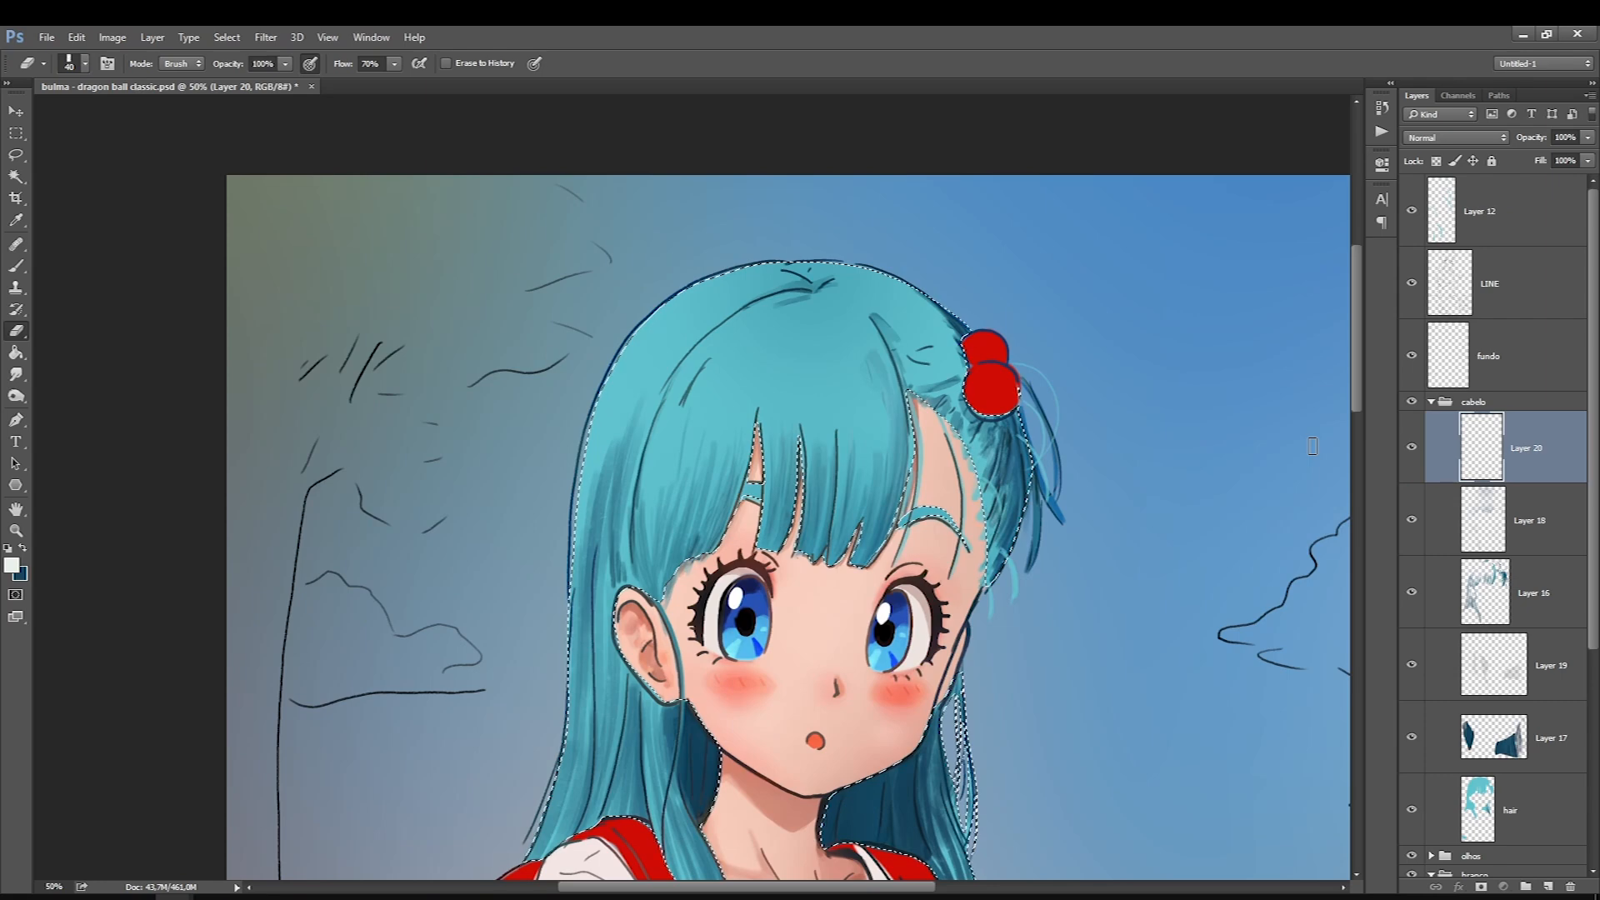
Lasso a narrow highlight strip along the outer edge of the hair from the crown down towards the ear
{"action": "left_click", "coordinate": [17, 156]}
{"action": "left_click", "coordinate": [737, 281]}
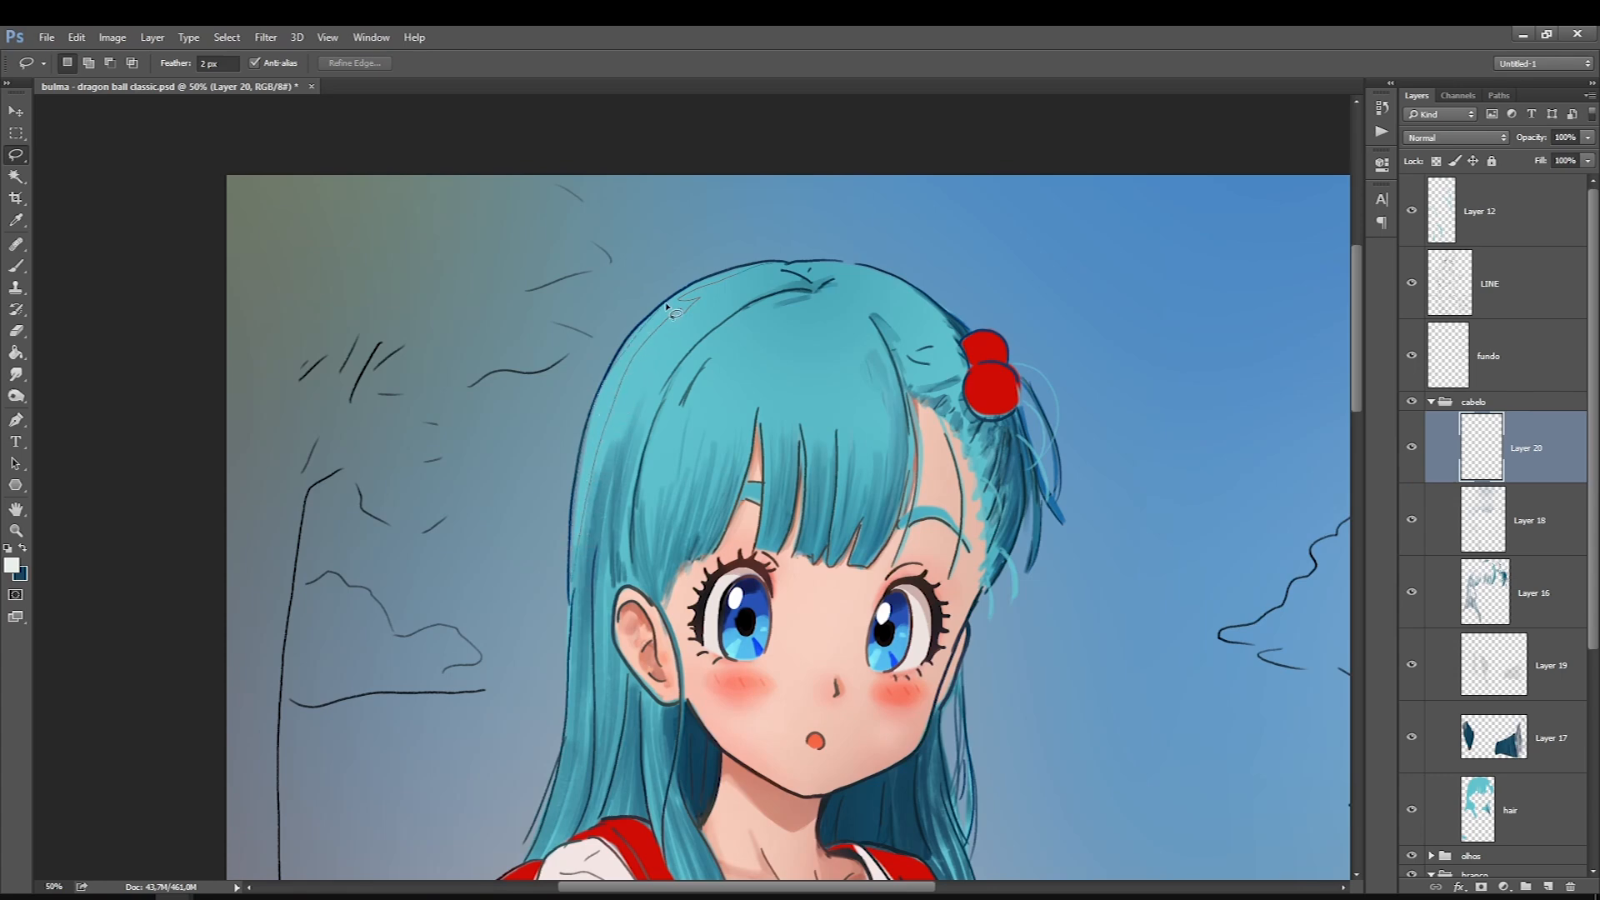
{"action": "key", "text": "shift"}
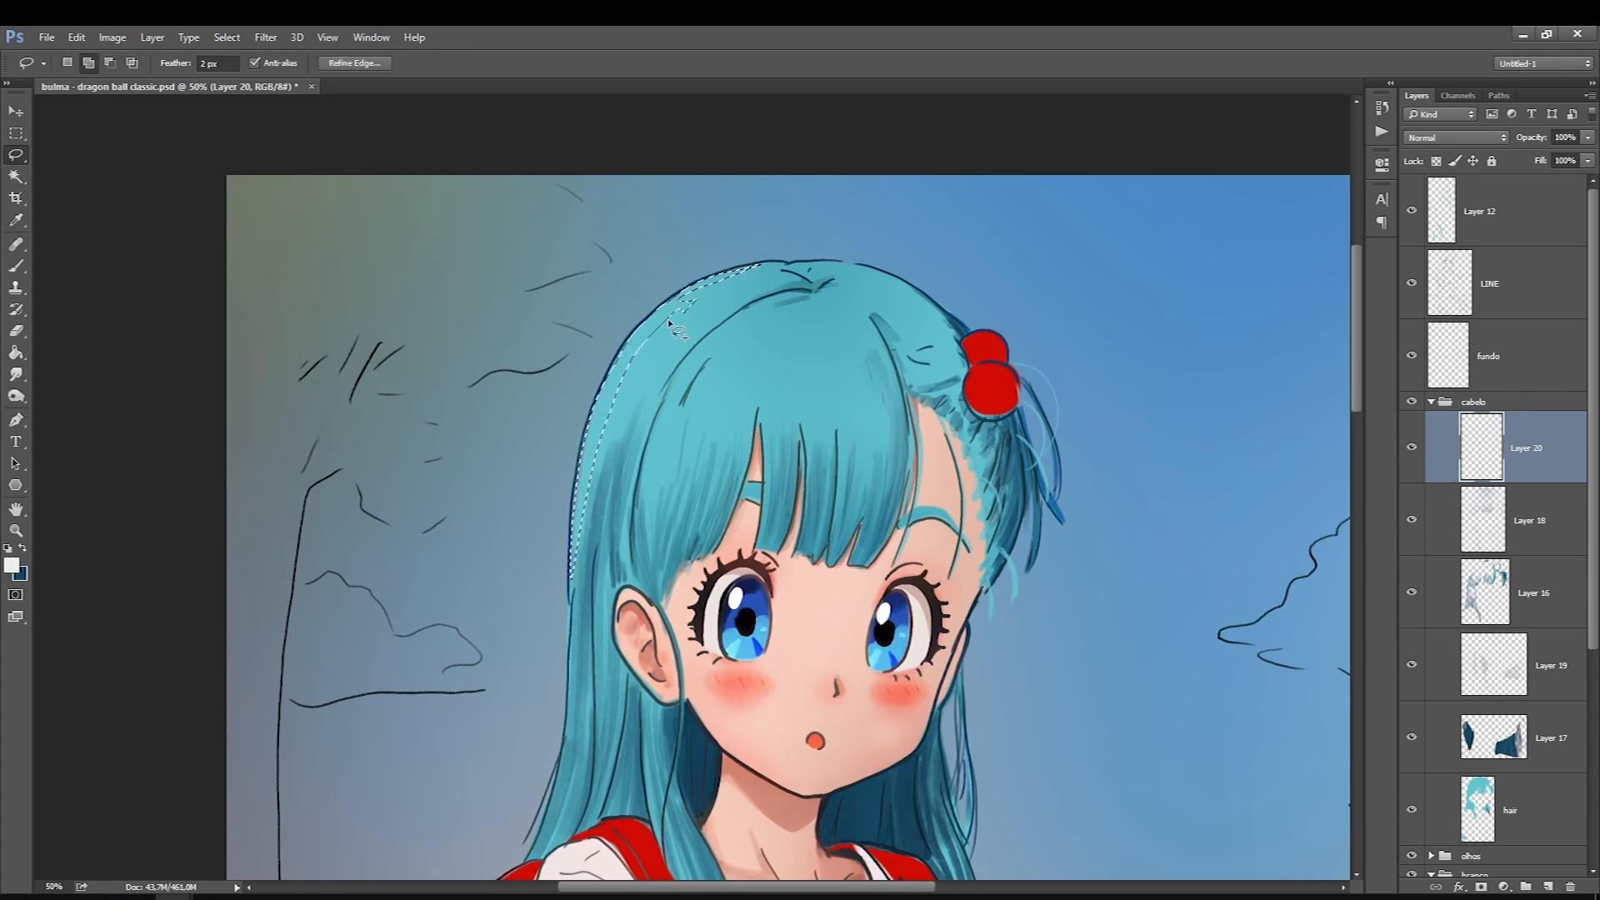
{"action": "mouse_move", "coordinate": [636, 378]}
{"action": "left_mouse_down"}
{"action": "mouse_move", "coordinate": [647, 435]}
{"action": "mouse_move", "coordinate": [627, 426]}
{"action": "mouse_move", "coordinate": [607, 454]}
{"action": "mouse_move", "coordinate": [616, 400]}
{"action": "left_mouse_up"}
Add a band of jagged highlight shapes across the whole fringe to the lasso selection
{"action": "mouse_move", "coordinate": [671, 400]}
{"action": "left_mouse_down"}
{"action": "mouse_move", "coordinate": [713, 429]}
{"action": "mouse_move", "coordinate": [733, 383]}
{"action": "mouse_move", "coordinate": [740, 431]}
{"action": "mouse_move", "coordinate": [753, 399]}
{"action": "left_mouse_up"}
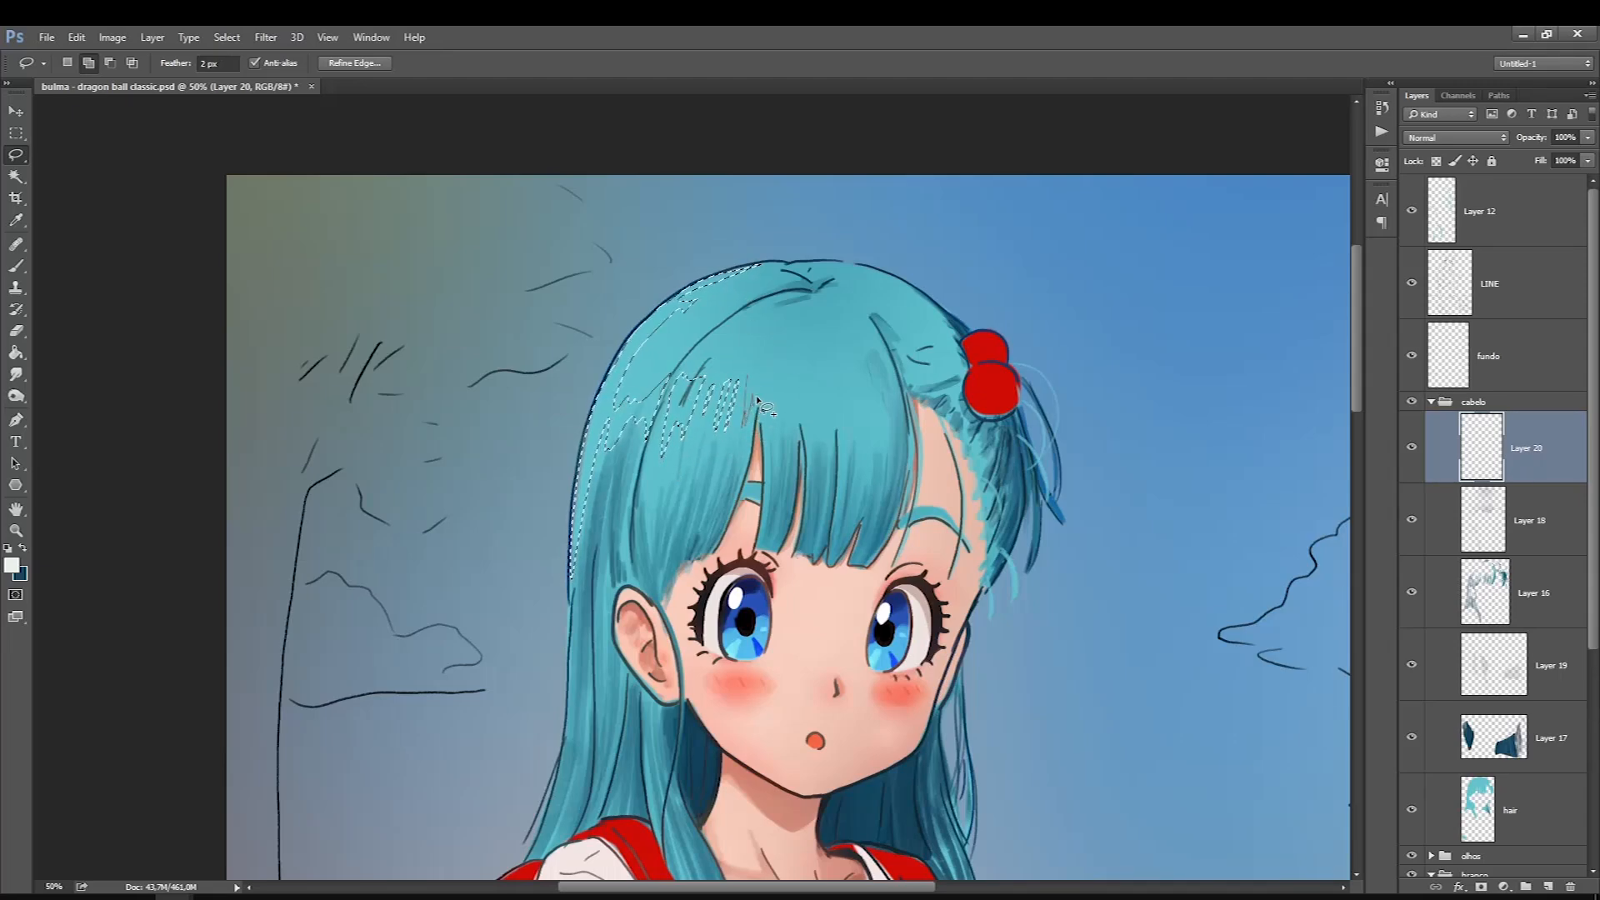
{"action": "mouse_move", "coordinate": [746, 380]}
{"action": "left_mouse_down"}
{"action": "mouse_move", "coordinate": [762, 413]}
{"action": "mouse_move", "coordinate": [771, 376]}
{"action": "mouse_move", "coordinate": [784, 421]}
{"action": "mouse_move", "coordinate": [792, 381]}
{"action": "left_mouse_up"}
{"action": "left_click_drag", "start_coordinate": [815, 410], "coordinate": [829, 390]}
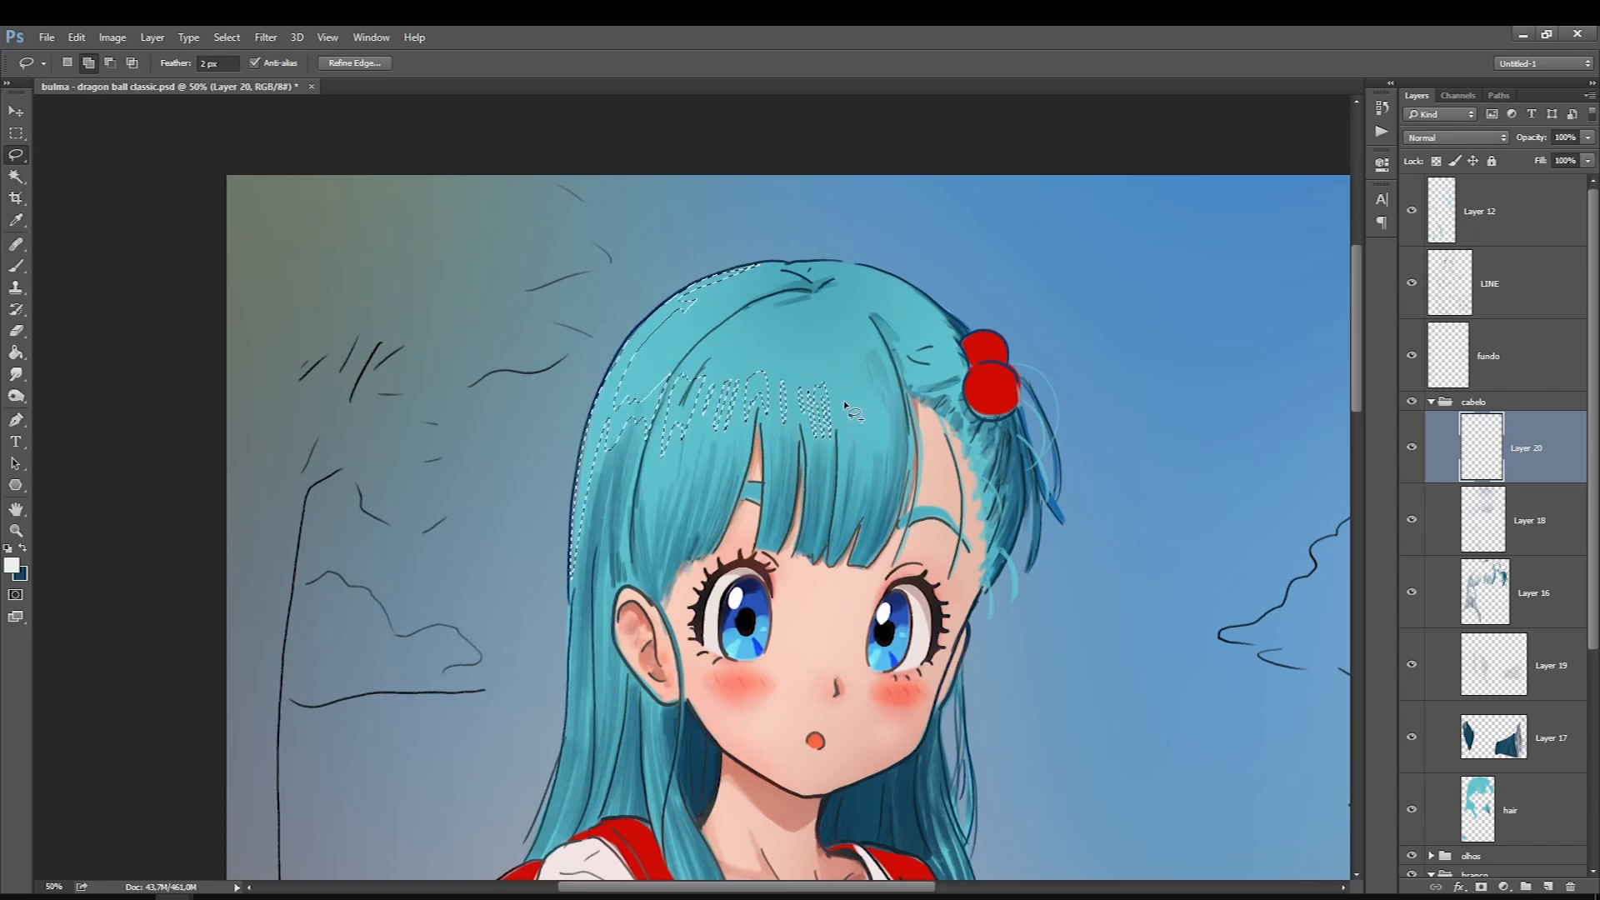
{"action": "left_click_drag", "start_coordinate": [842, 392], "coordinate": [859, 457]}
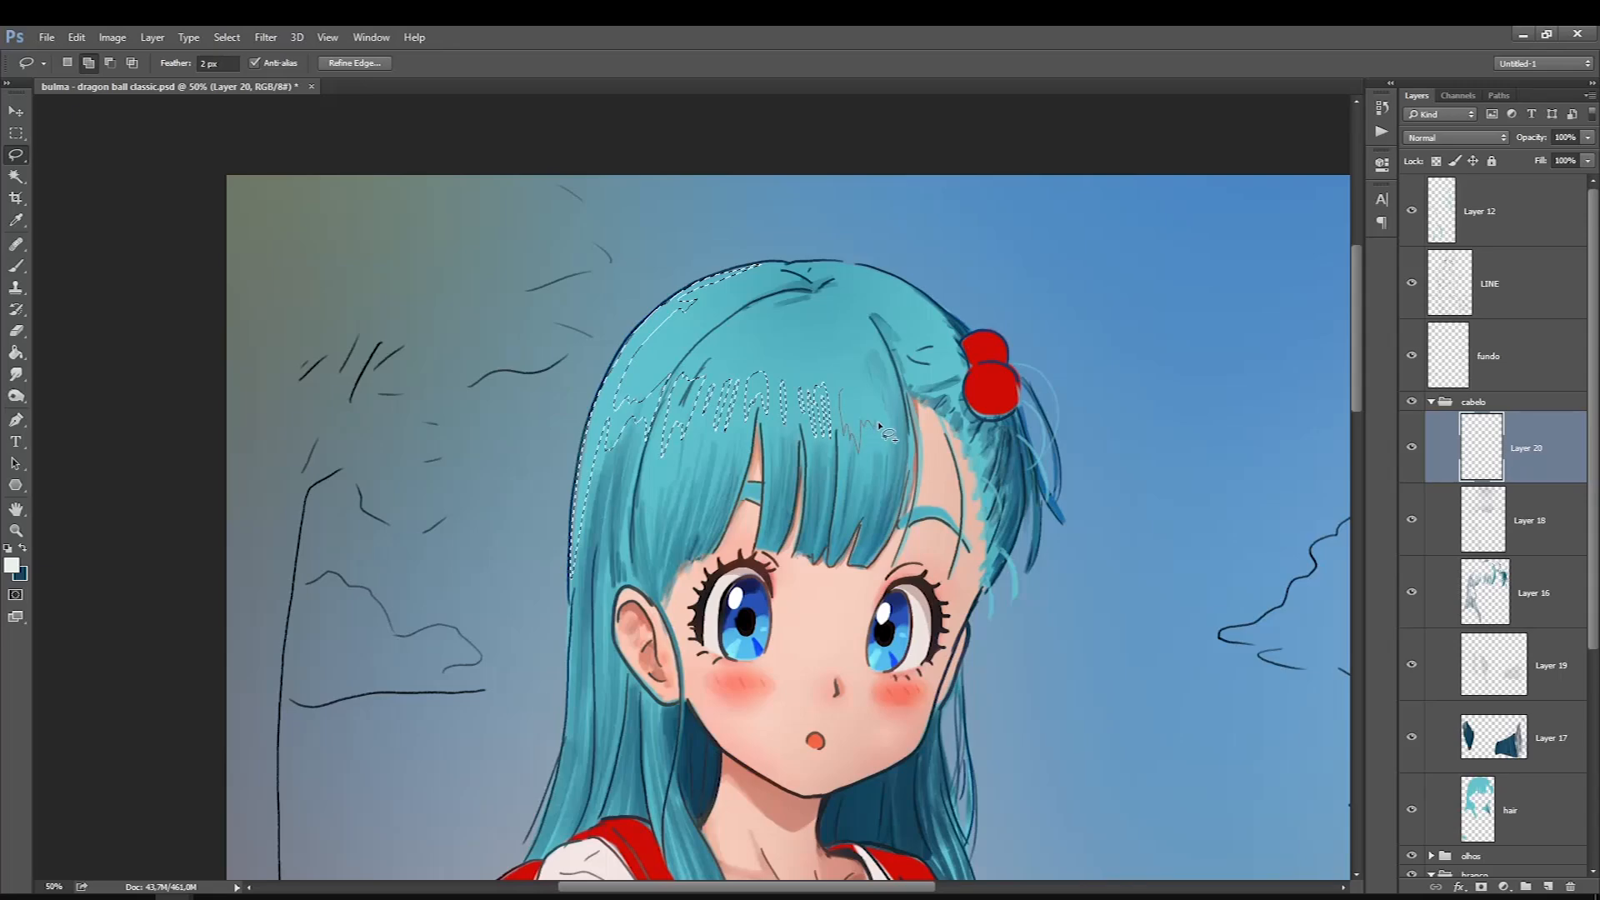
{"action": "left_click_drag", "start_coordinate": [845, 391], "coordinate": [843, 391]}
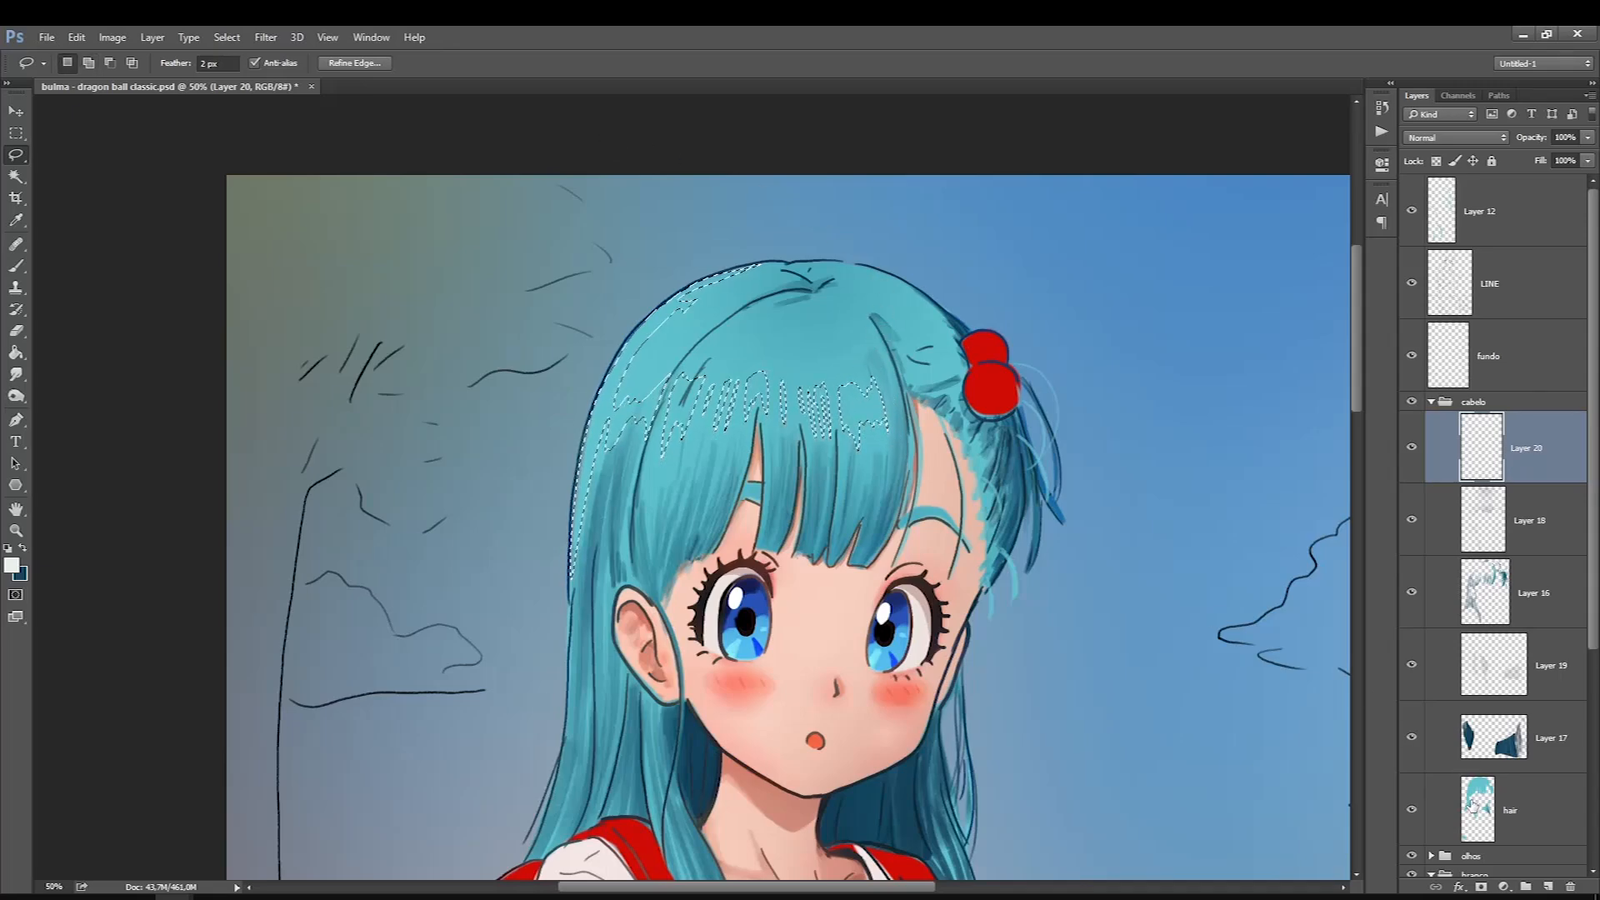
Copy the selected areas of the hair layer to a new layer at the top of the cabelo group, blended as Screen
{"action": "left_click", "coordinate": [1450, 784]}
{"action": "key", "text": "ctrl+j"}
{"action": "left_click_drag", "start_coordinate": [1487, 805], "coordinate": [1425, 412]}
{"action": "left_click", "coordinate": [1433, 140]}
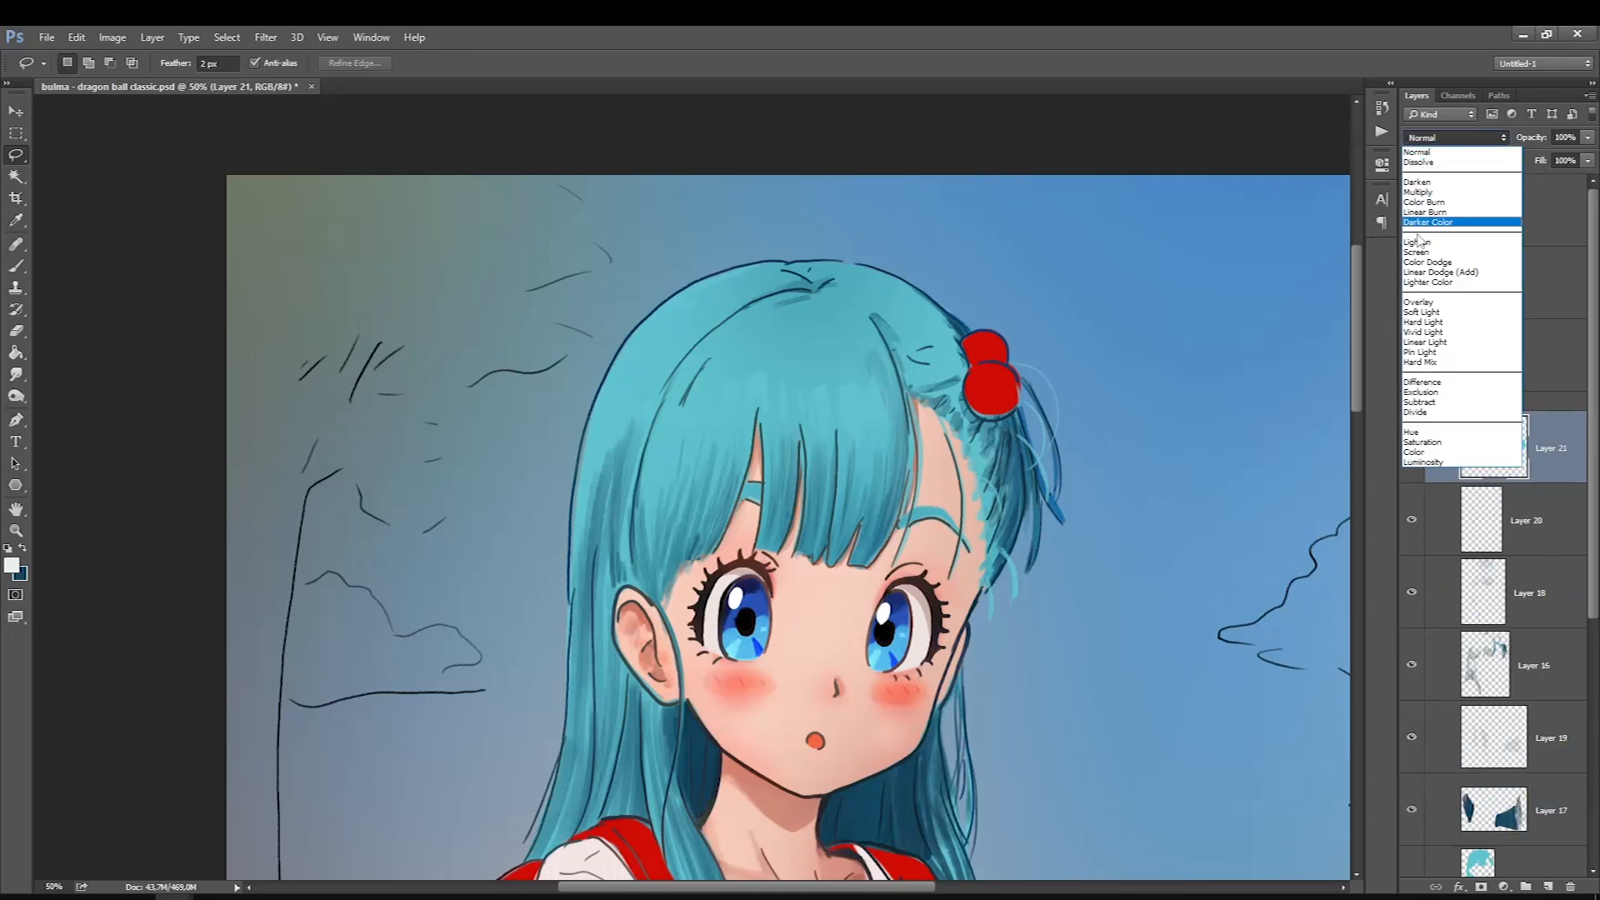
{"action": "left_click", "coordinate": [1434, 225]}
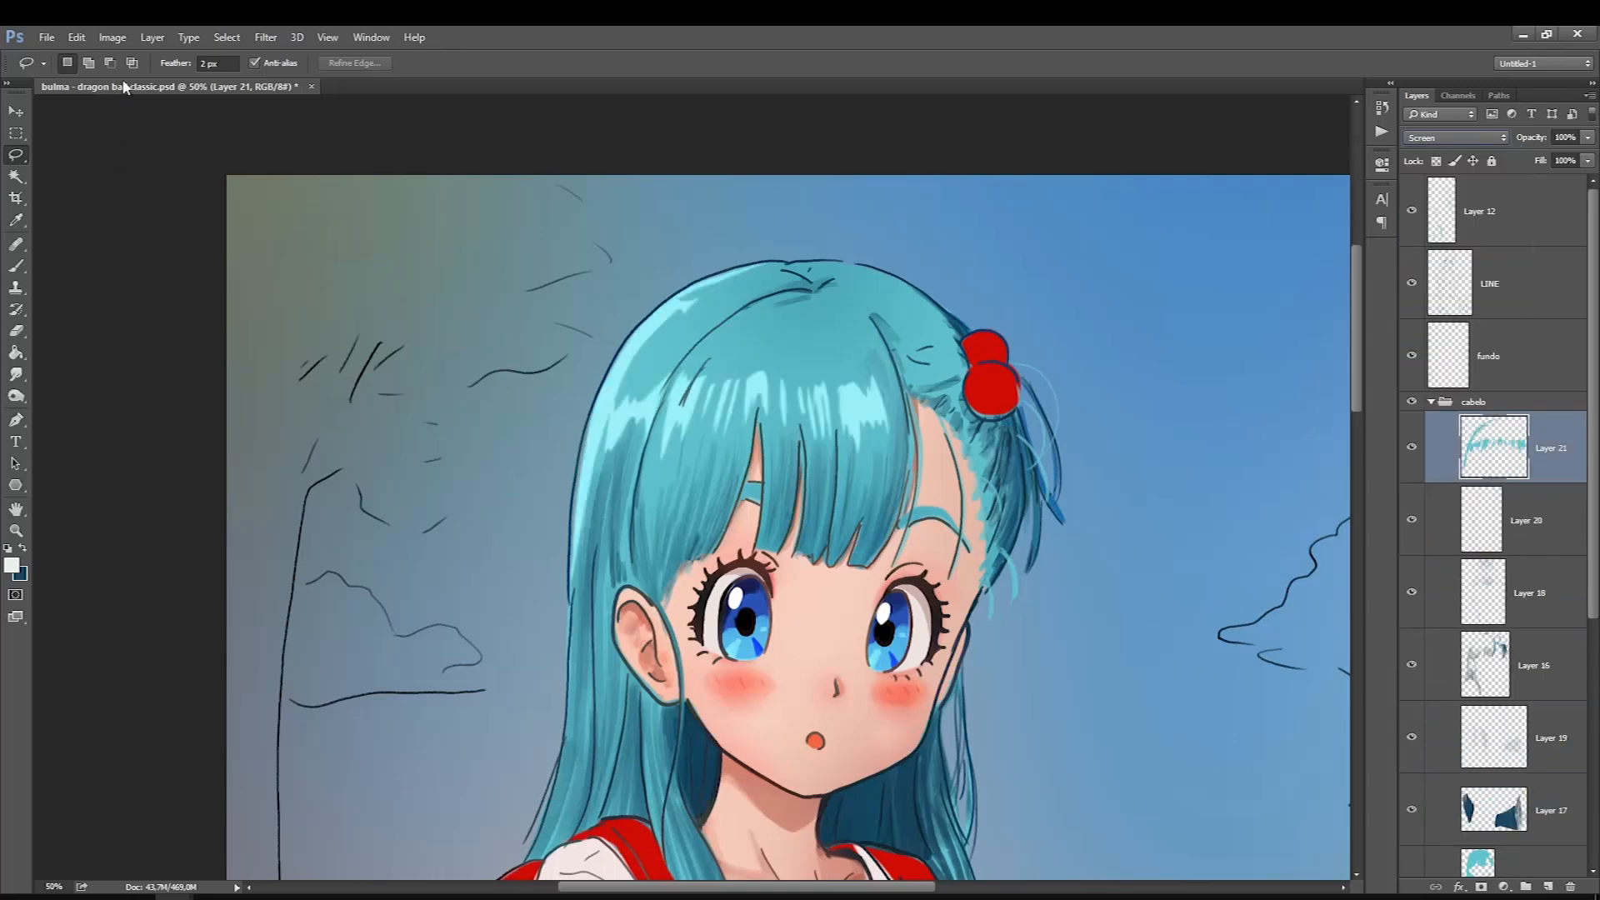
Adjust the highlight layer with Brightness/Contrast, using brightness 42 and contrast 73
{"action": "left_click", "coordinate": [113, 37]}
{"action": "mouse_move", "coordinate": [141, 81]}
{"action": "left_click", "coordinate": [316, 81]}
{"action": "left_click_drag", "start_coordinate": [137, 420], "coordinate": [195, 463]}
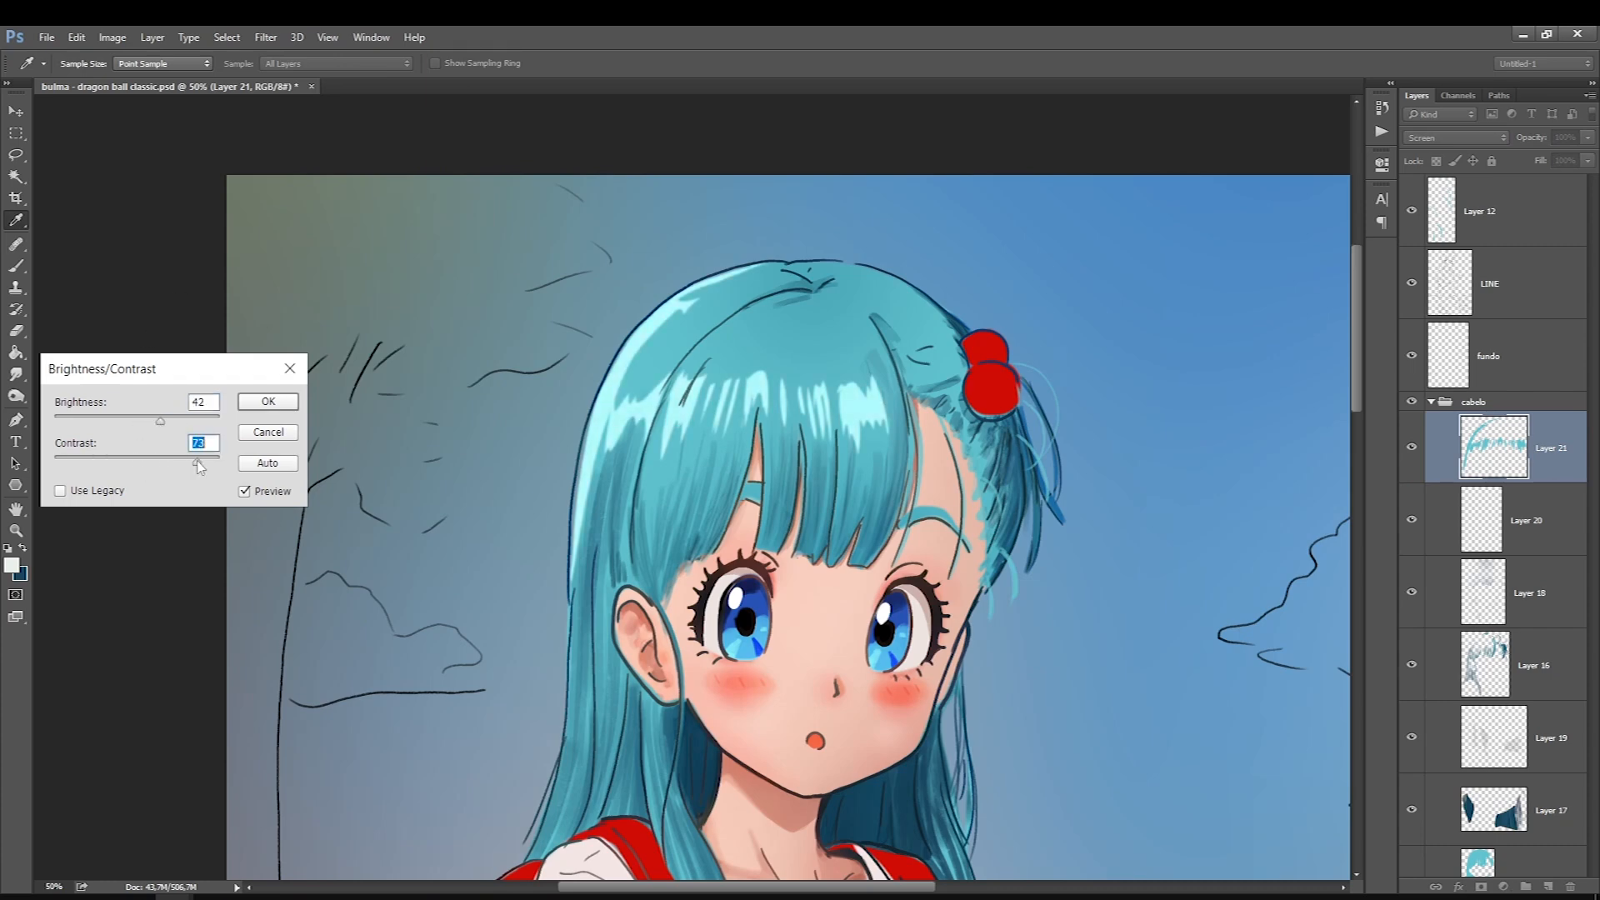
{"action": "key", "text": "Return"}
{"action": "key", "text": "l"}
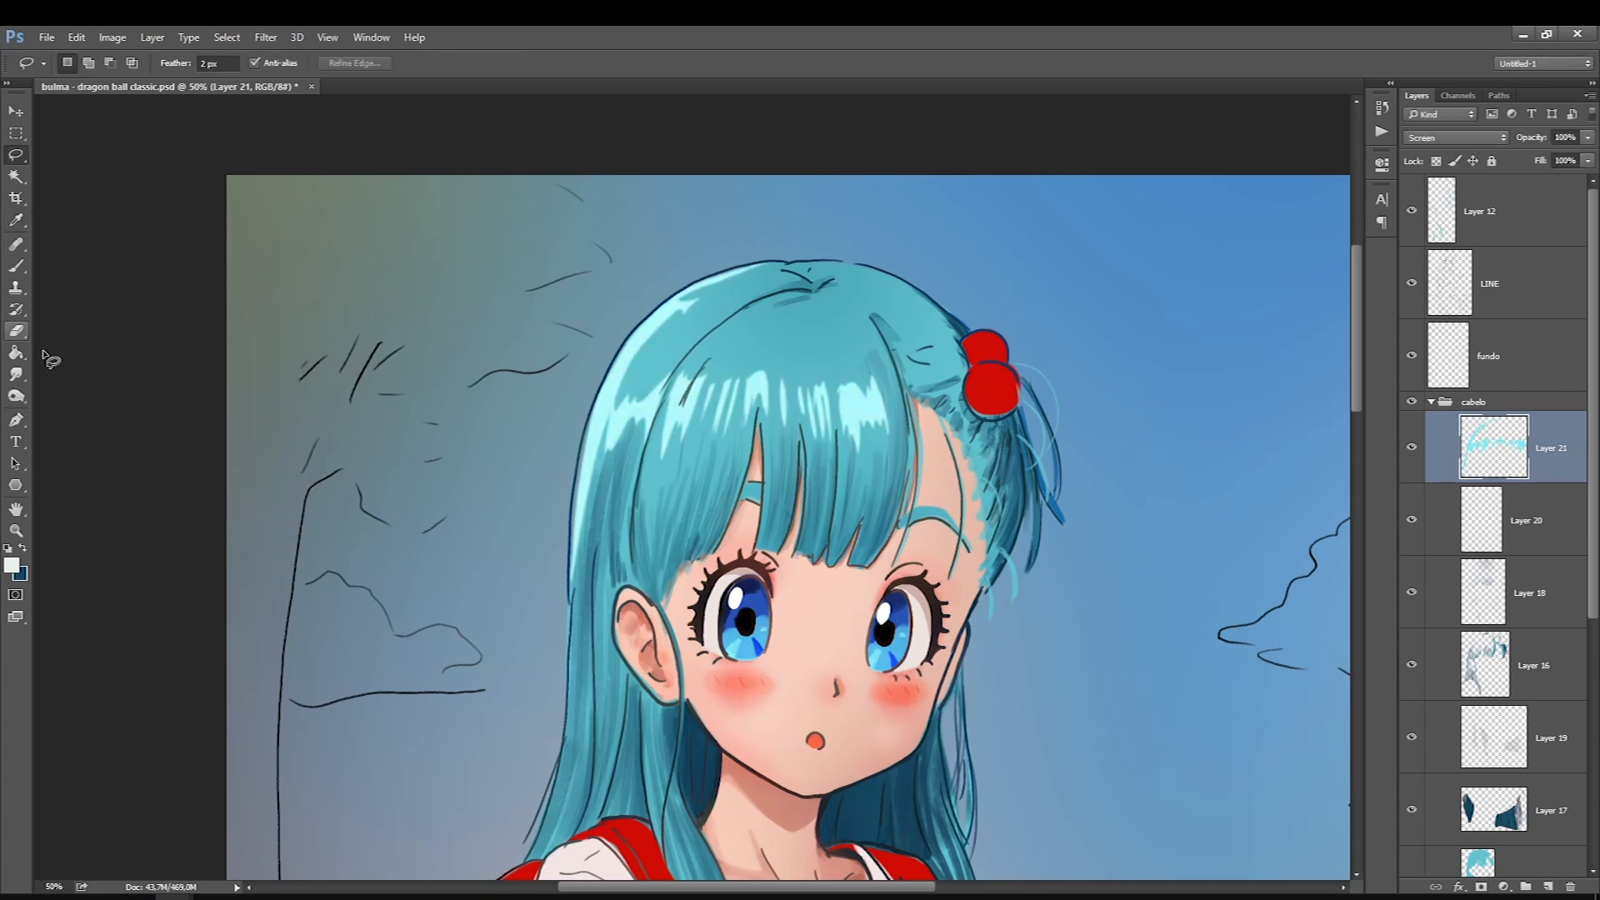
Duplicate the highlight layer and apply a Gaussian Blur to the copy for a soft glow
{"action": "key", "text": "ctrl+j"}
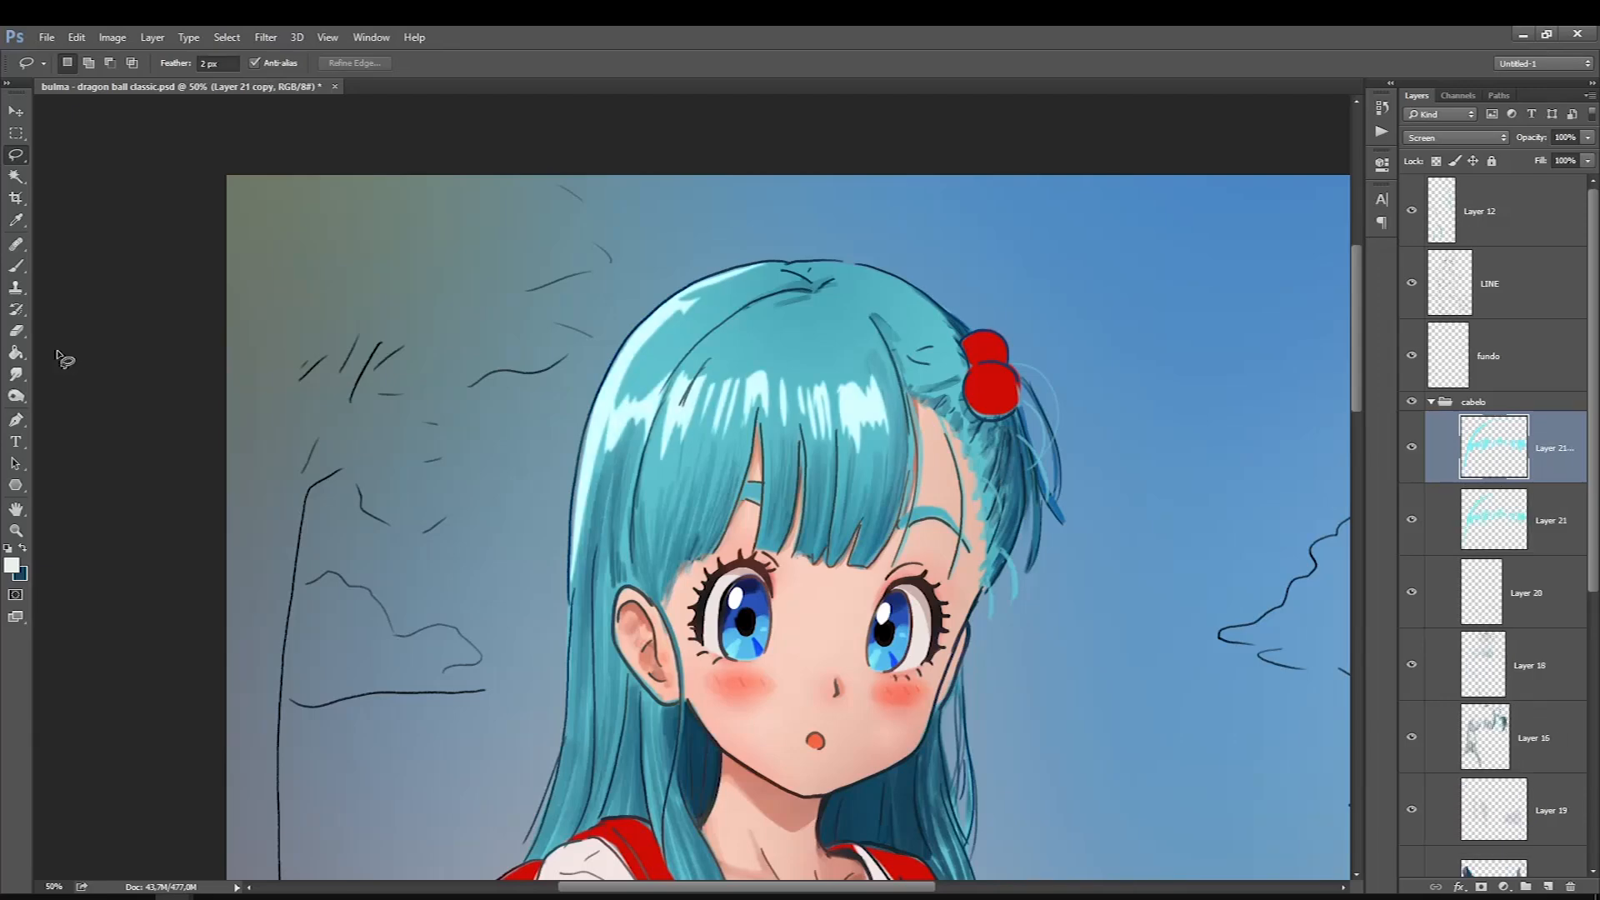
{"action": "left_click", "coordinate": [265, 36]}
{"action": "mouse_move", "coordinate": [417, 215]}
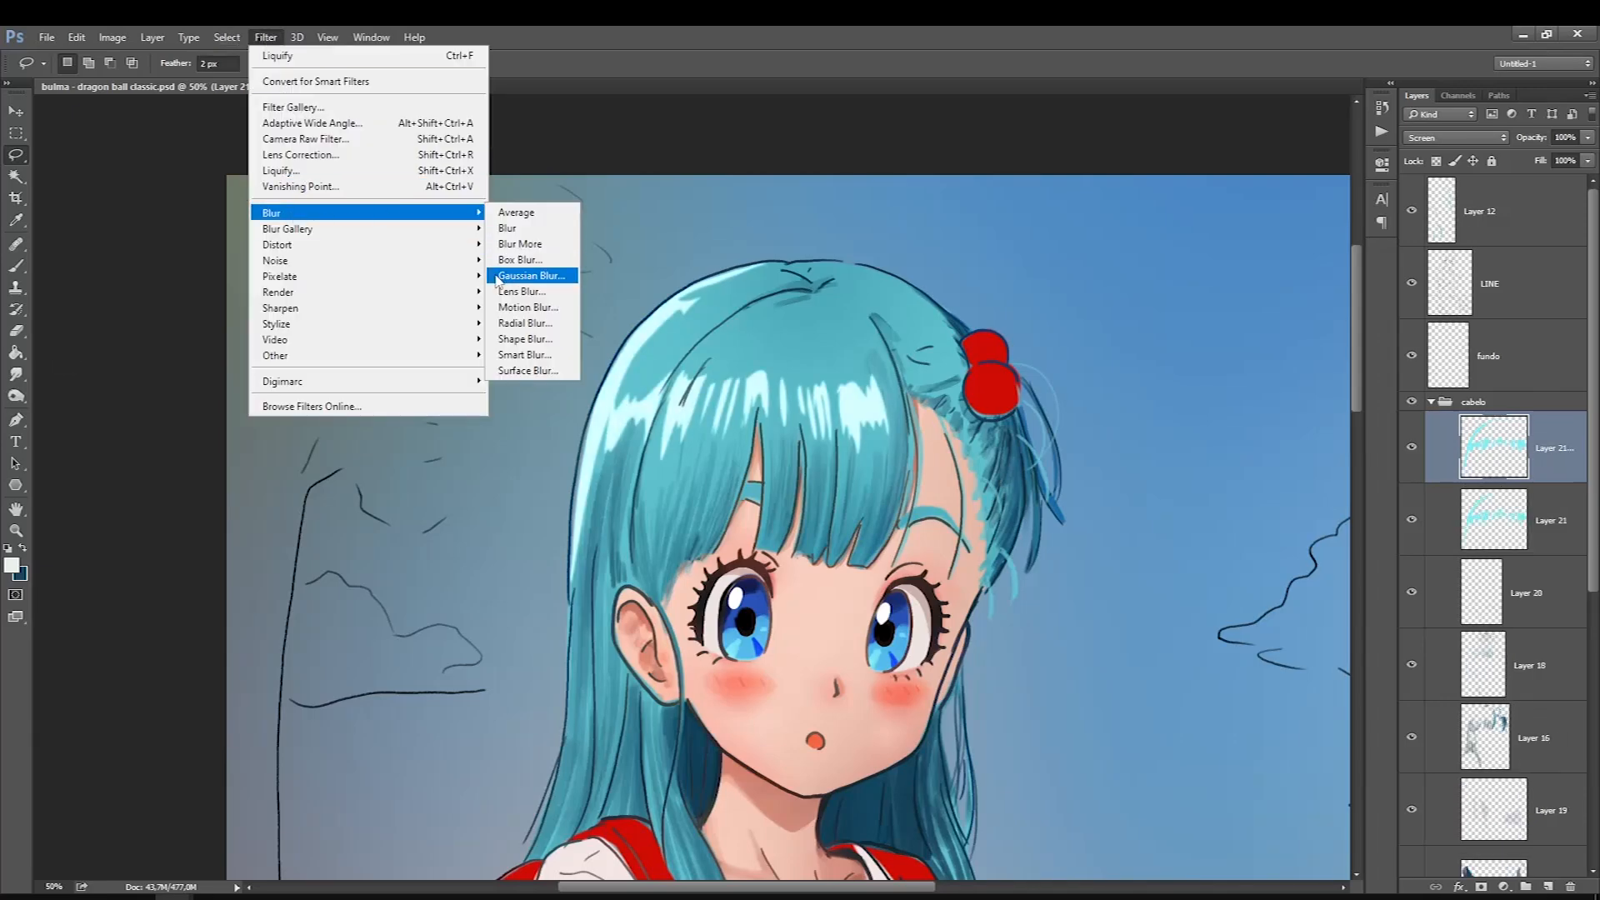
{"action": "left_click", "coordinate": [525, 278]}
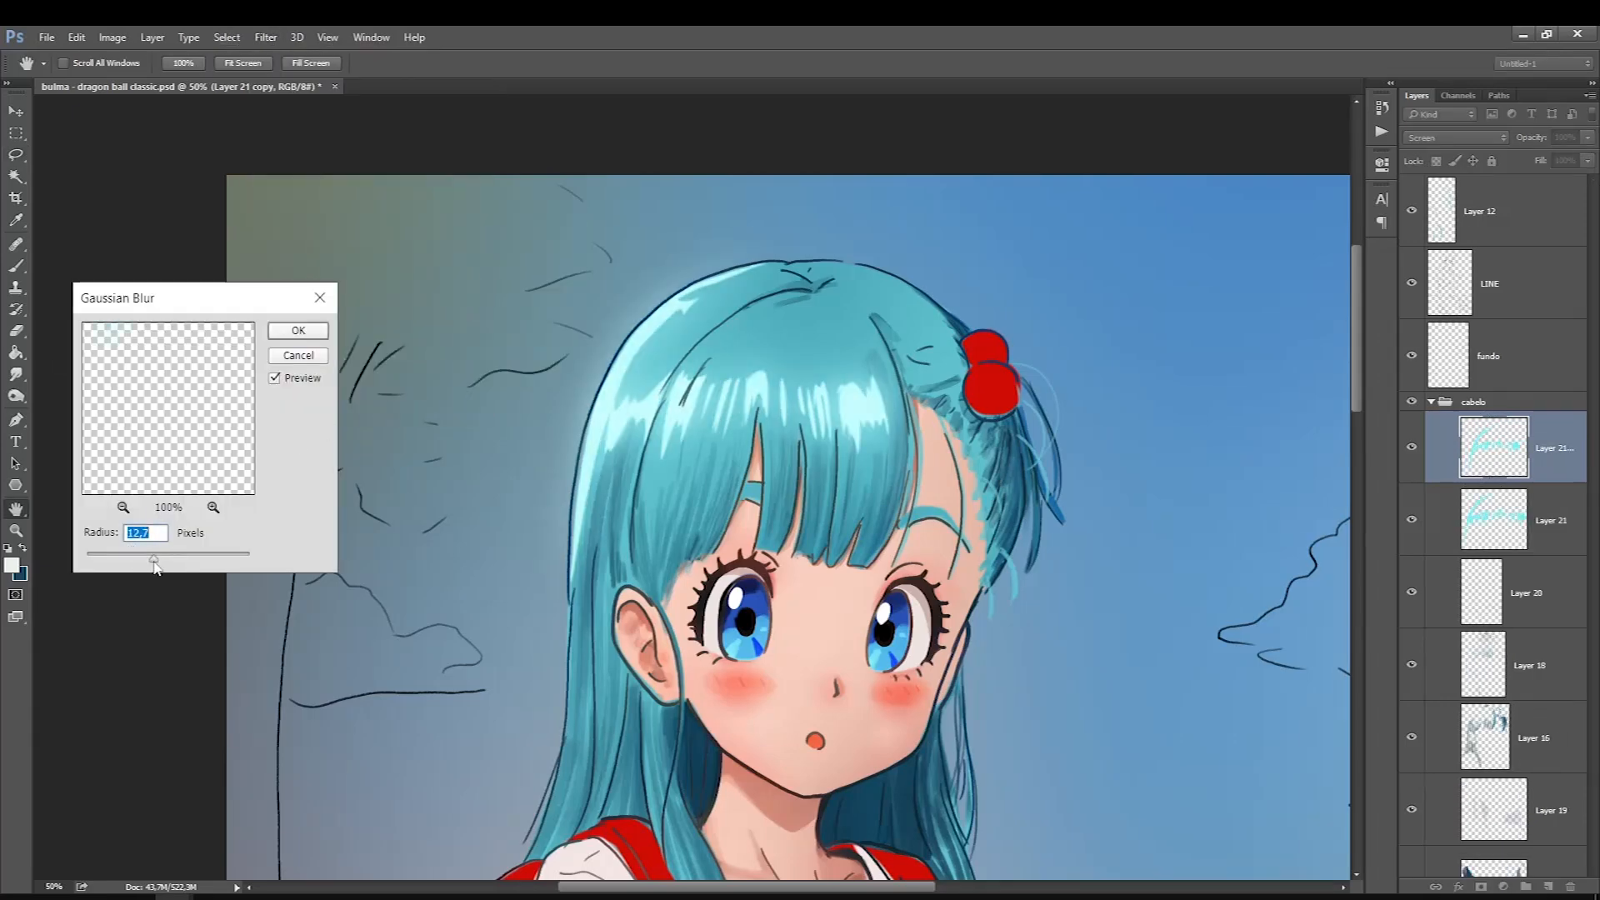
{"action": "left_click_drag", "start_coordinate": [155, 567], "coordinate": [166, 568]}
{"action": "key", "text": "Return"}
Erase the blurred copy's glow outside the hair outline and activate Layer 21
{"action": "left_click", "coordinate": [16, 330]}
{"action": "left_click_drag", "start_coordinate": [607, 350], "coordinate": [589, 397]}
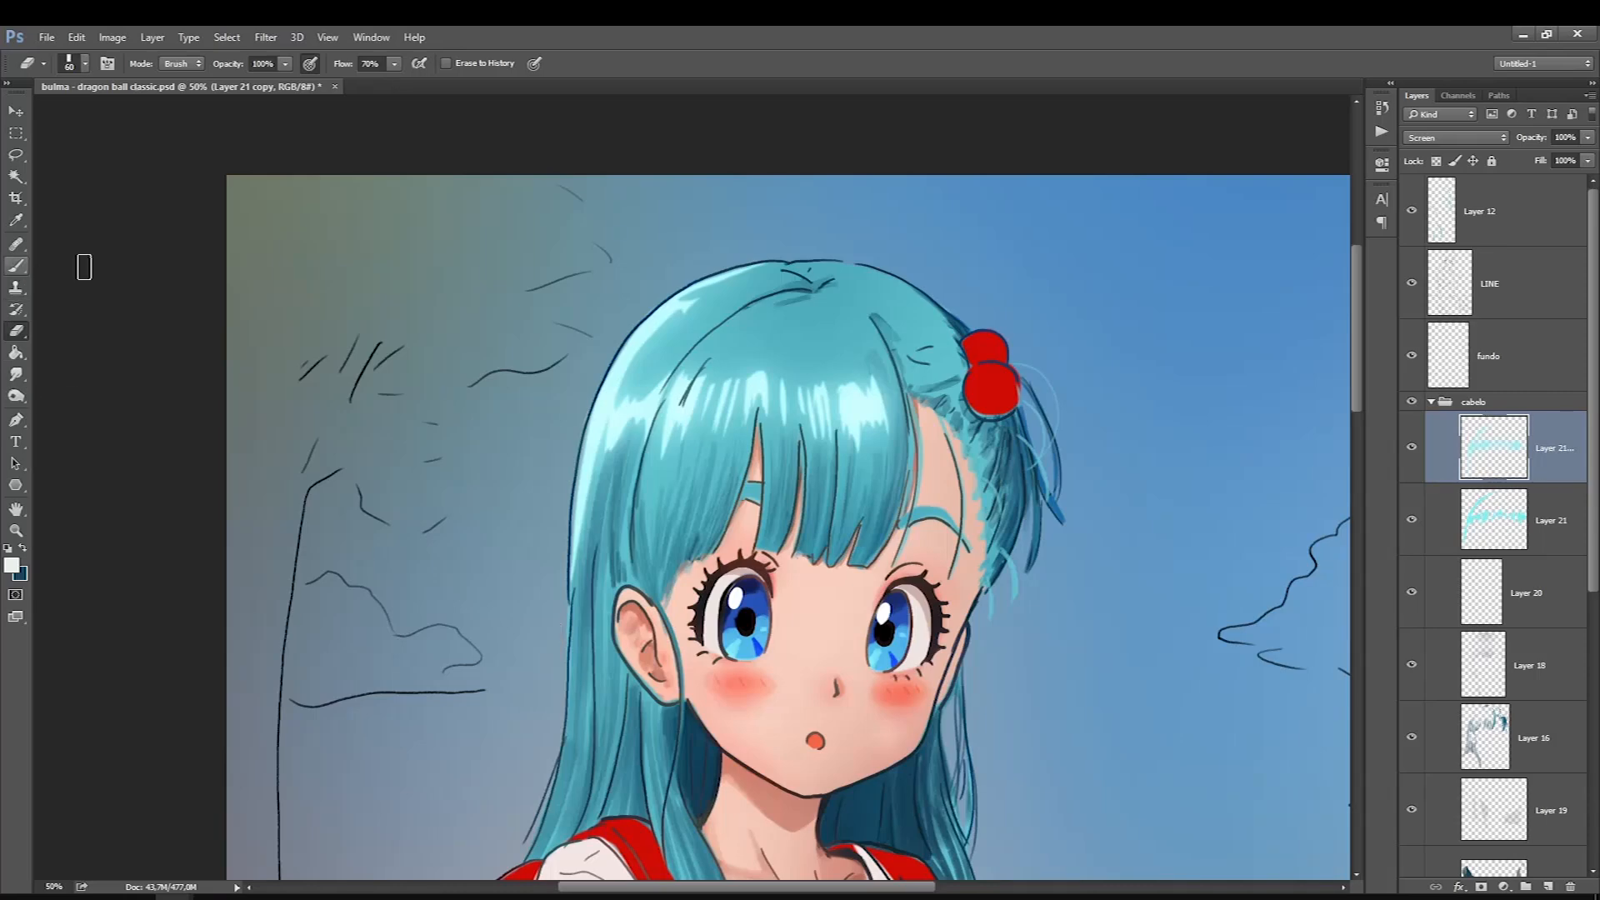
{"action": "key", "text": "alt+bracketleft"}
Set the foreground colour to a light cyan
{"action": "left_click", "coordinate": [11, 567]}
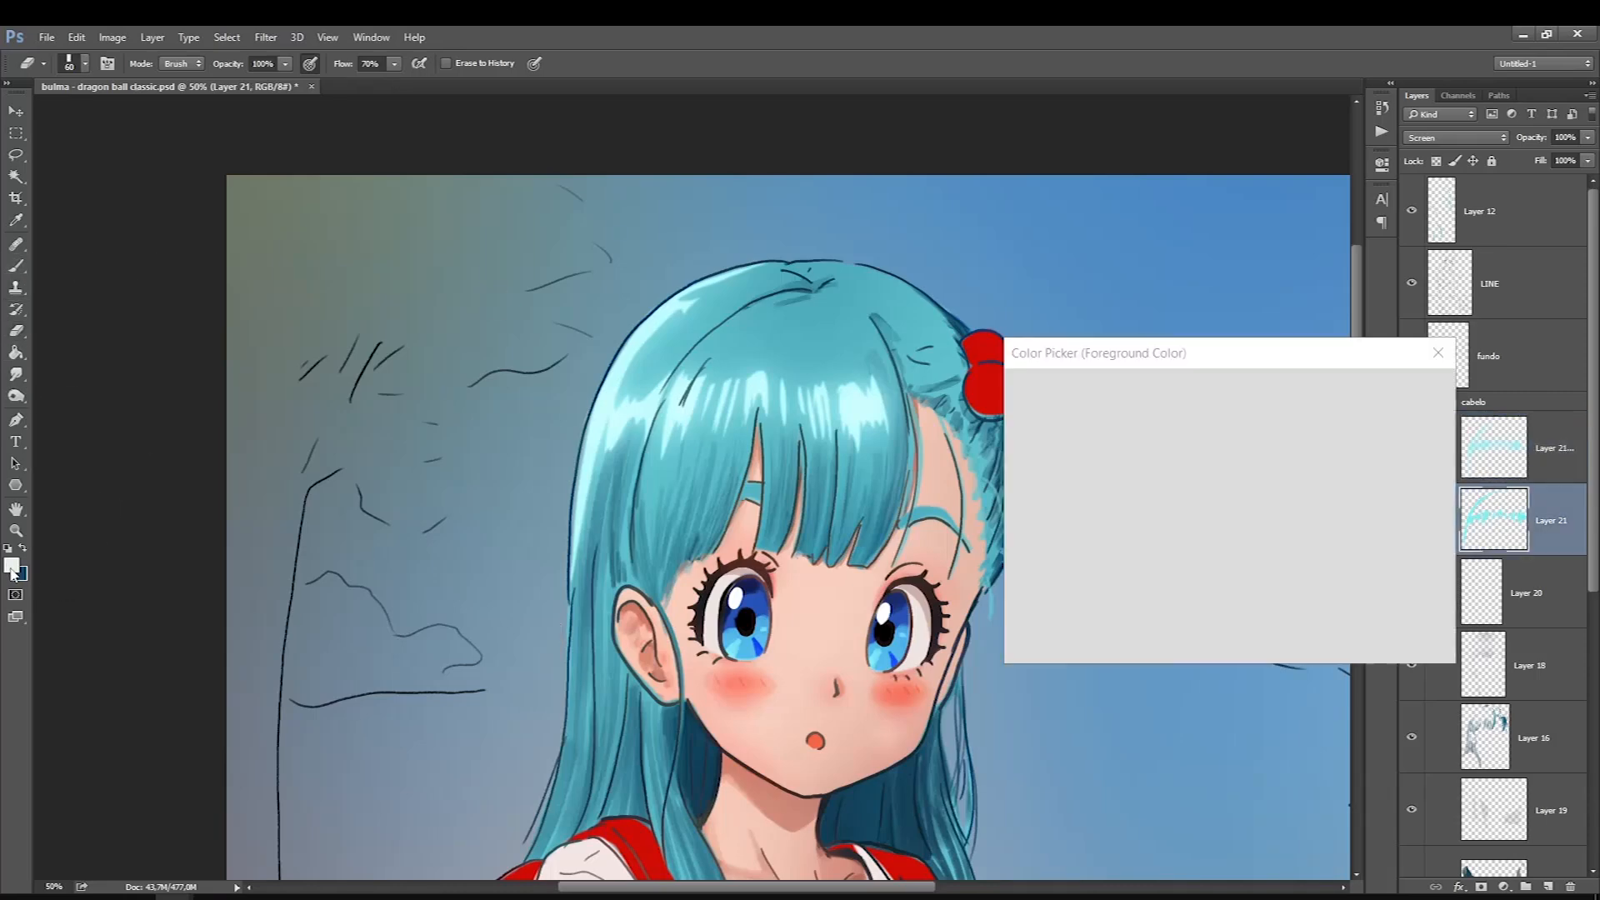
{"action": "left_click", "coordinate": [1245, 500]}
{"action": "left_click_drag", "start_coordinate": [1113, 415], "coordinate": [1110, 379]}
{"action": "key", "text": "Return"}
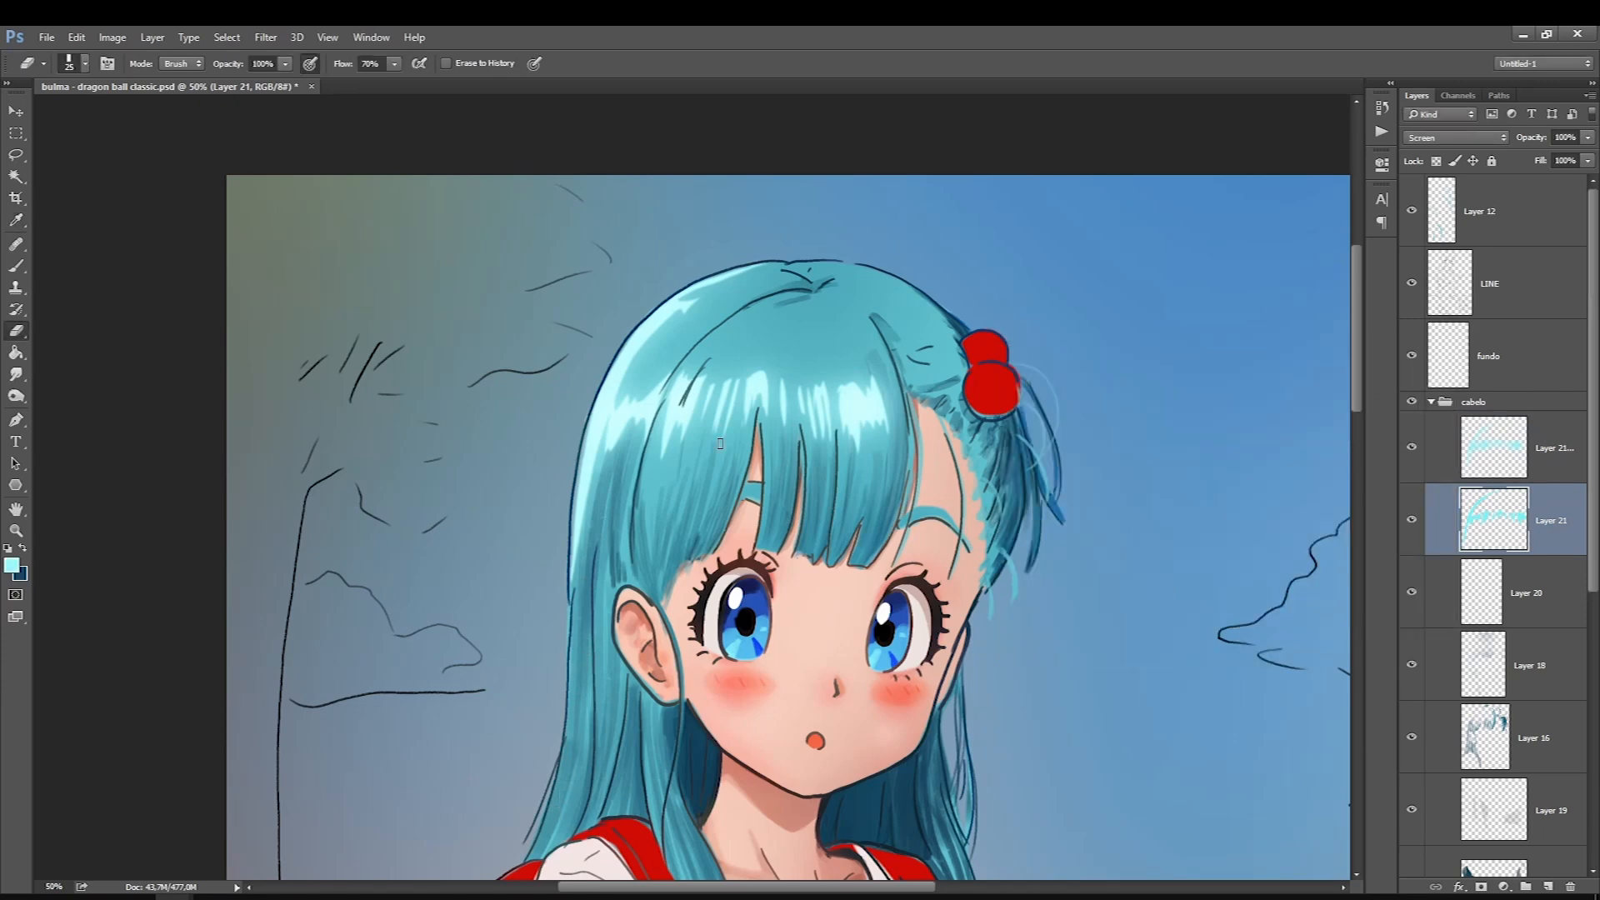
Switch to the Brush with the flat 15 px tip and make Layer 21 the active layer
{"action": "key", "text": "alt+bracketright"}
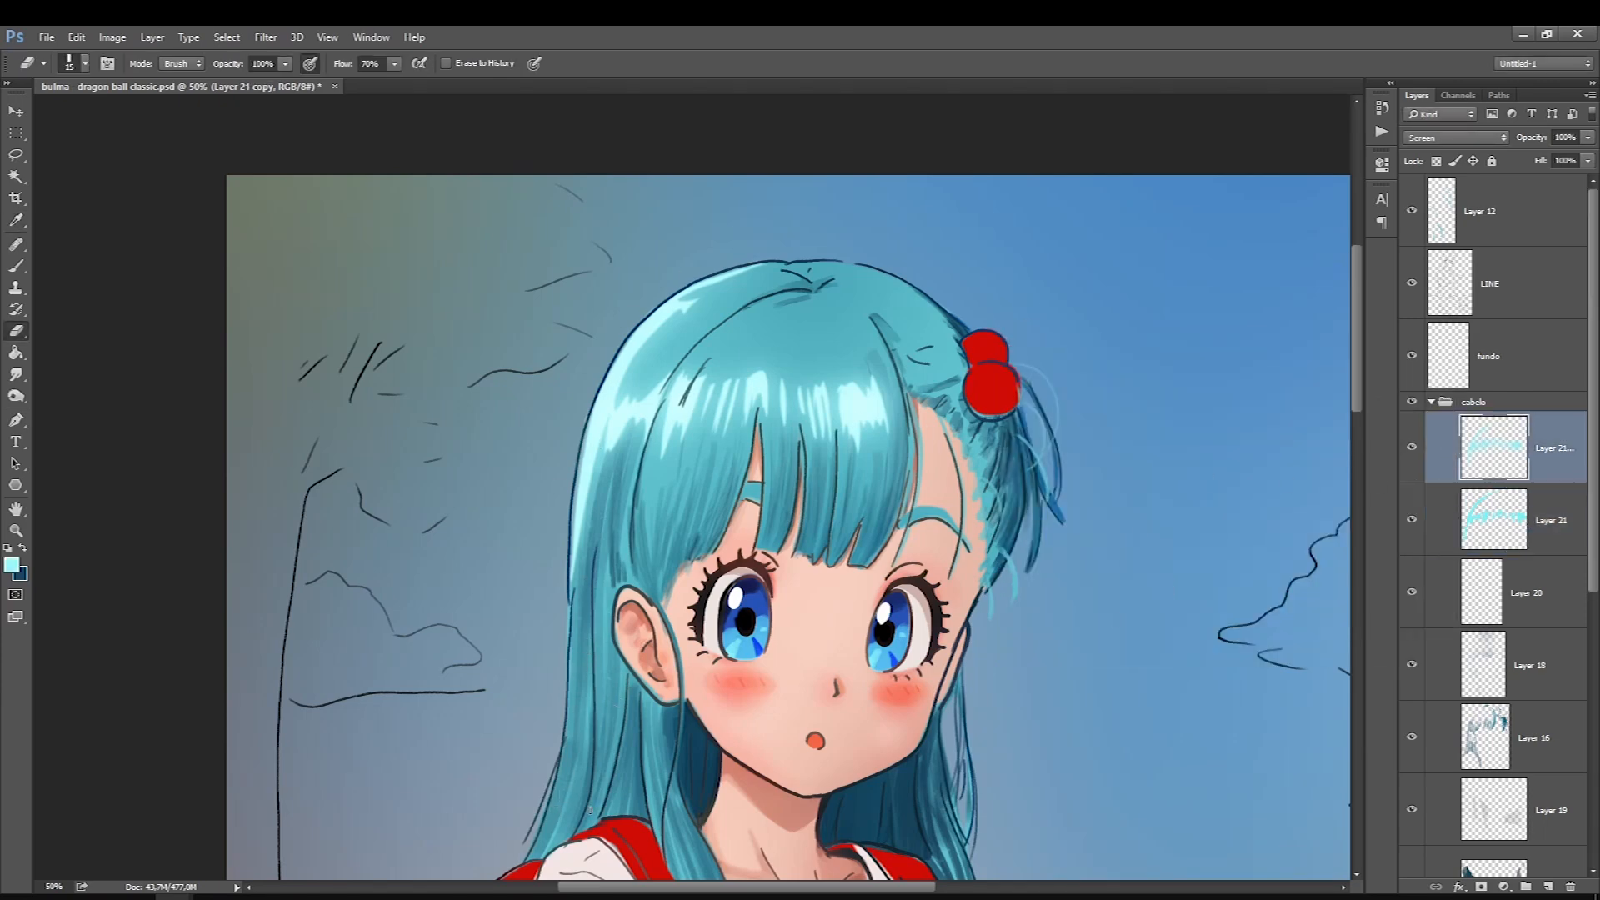
{"action": "left_click", "coordinate": [21, 265]}
{"action": "right_click", "coordinate": [632, 579]}
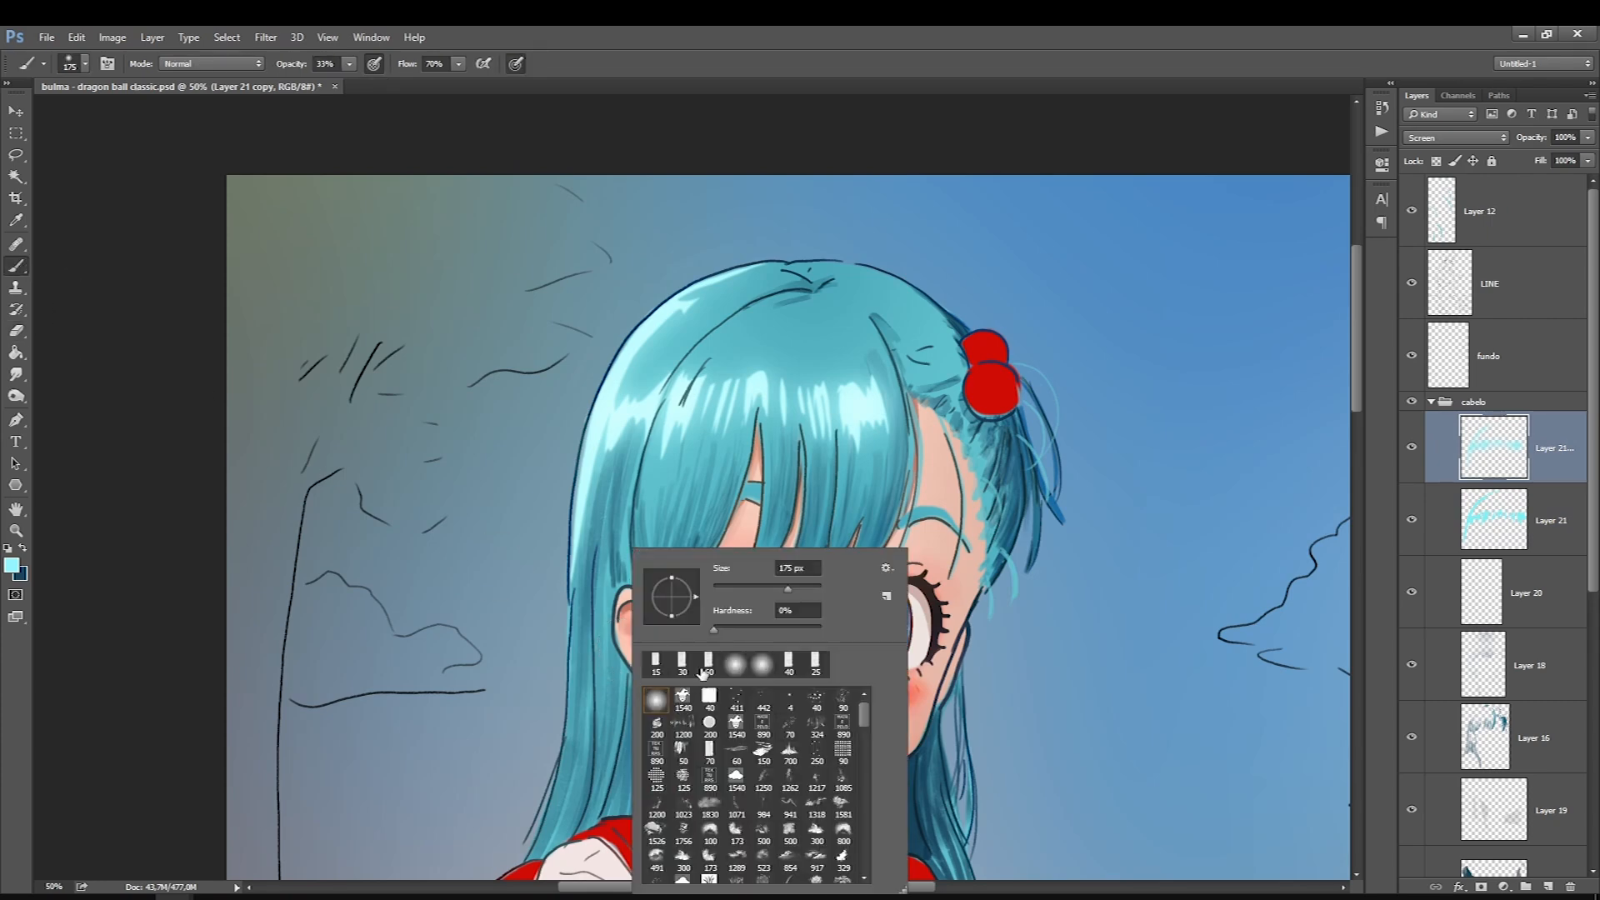
{"action": "left_click", "coordinate": [657, 664]}
{"action": "key", "text": "Return"}
{"action": "key", "text": "alt+bracketleft"}
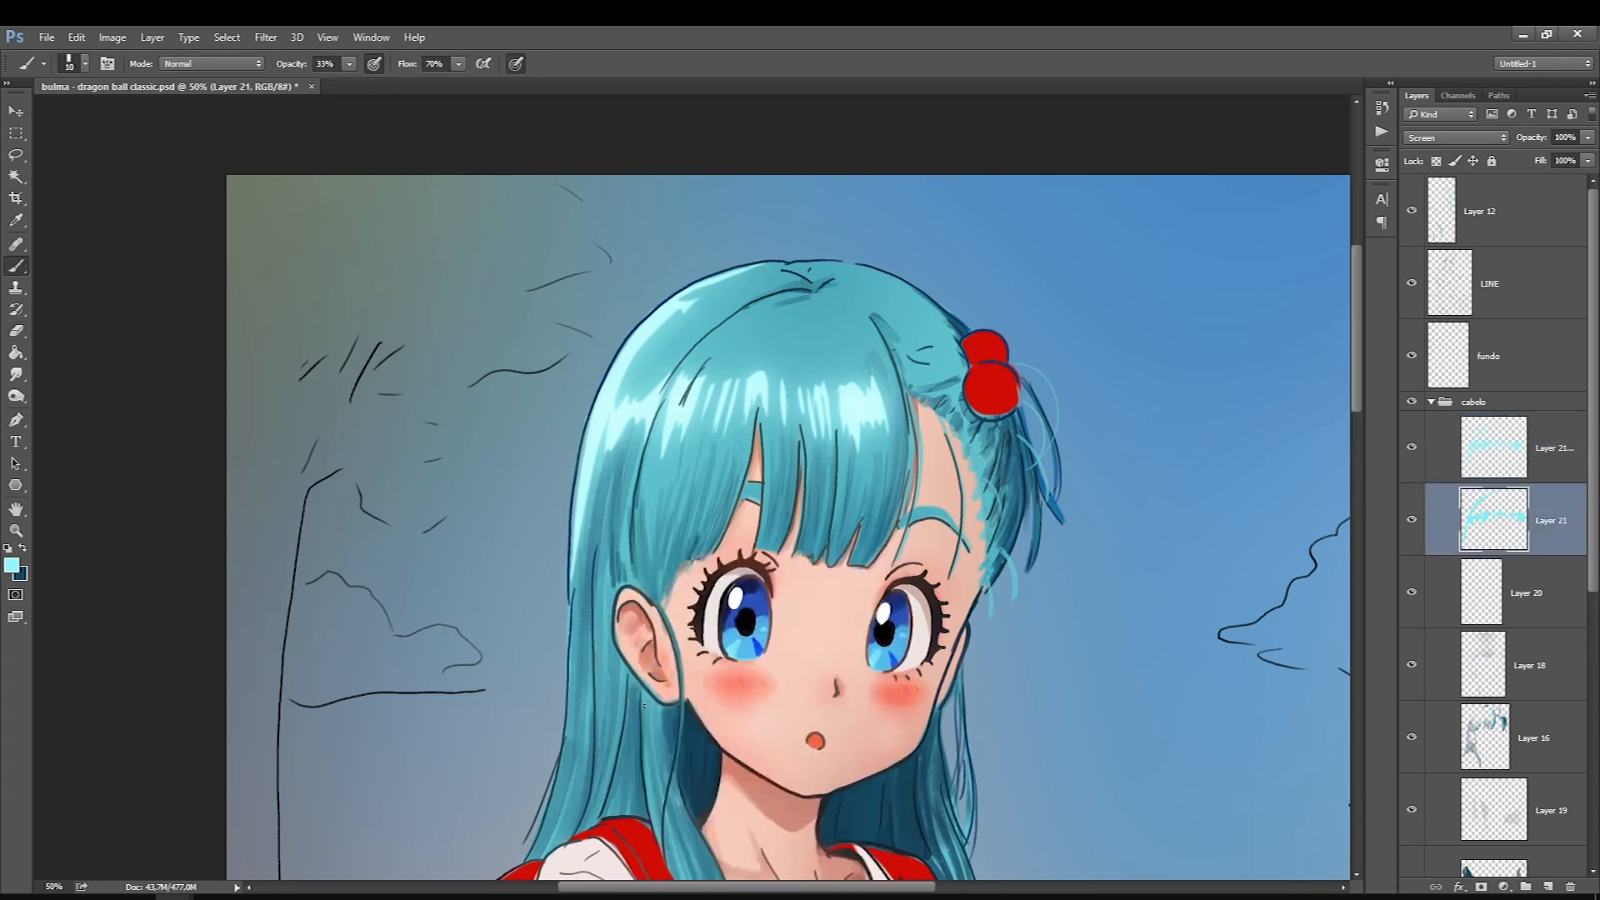
{"action": "key", "text": "bracketleft"}
Paint light cyan highlight strands down the long outer hair behind the ear to the backpack strap
{"action": "left_click_drag", "start_coordinate": [1358, 369], "coordinate": [1358, 411]}
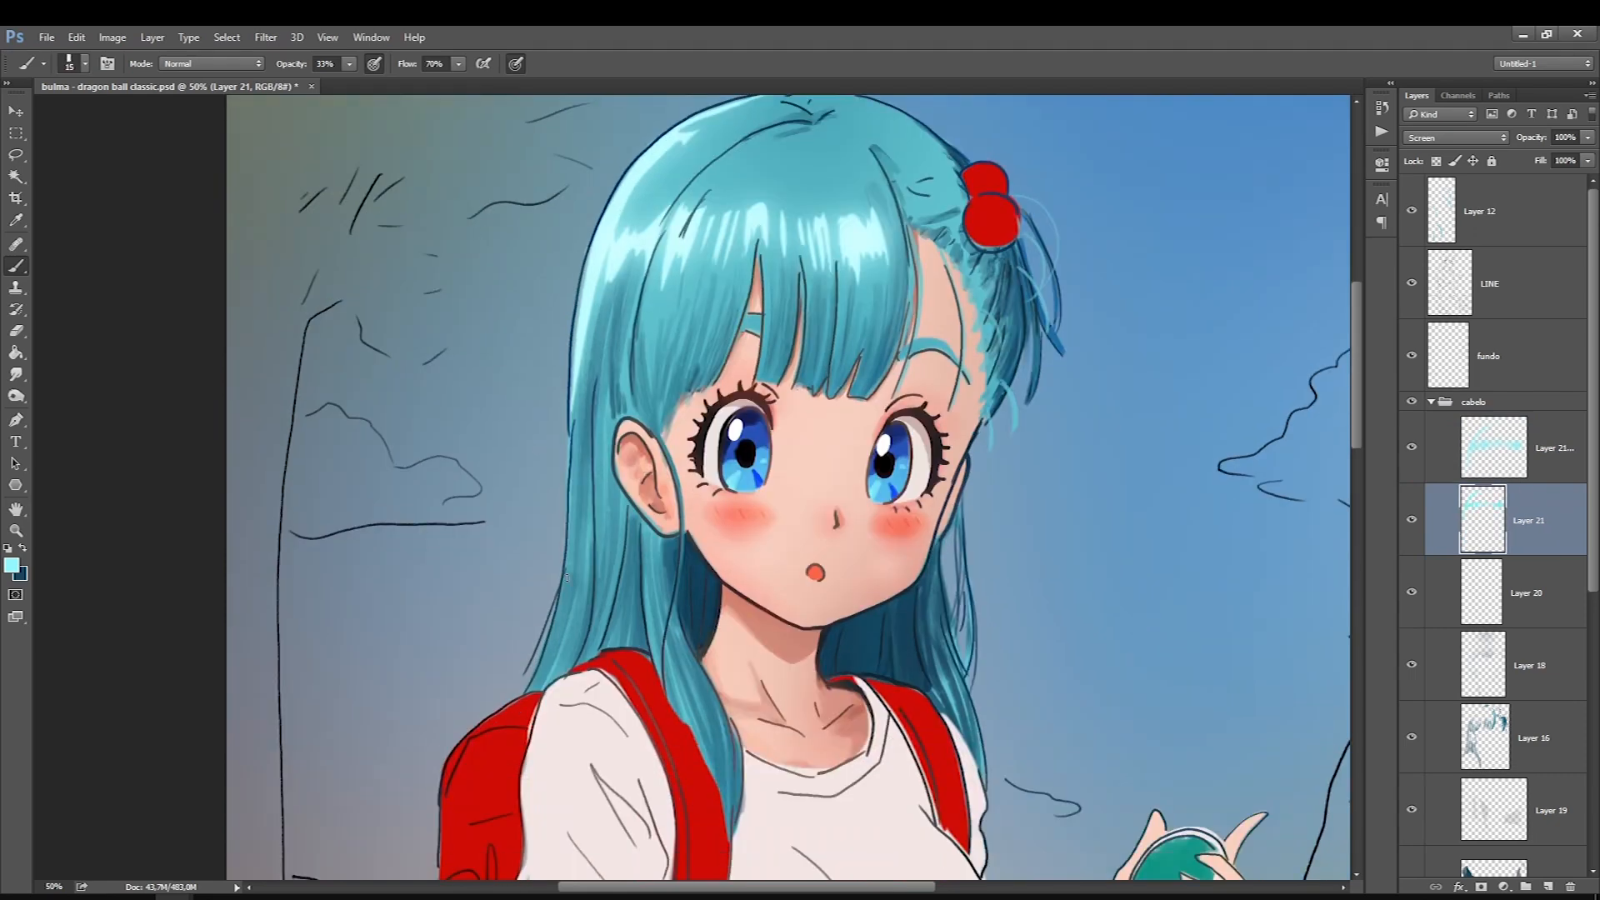
{"action": "key", "text": "bracketright"}
{"action": "left_click_drag", "start_coordinate": [573, 395], "coordinate": [576, 538]}
{"action": "left_click_drag", "start_coordinate": [576, 408], "coordinate": [564, 602]}
{"action": "left_click_drag", "start_coordinate": [575, 438], "coordinate": [557, 641]}
{"action": "left_click_drag", "start_coordinate": [572, 473], "coordinate": [549, 653]}
{"action": "left_click_drag", "start_coordinate": [572, 570], "coordinate": [536, 677]}
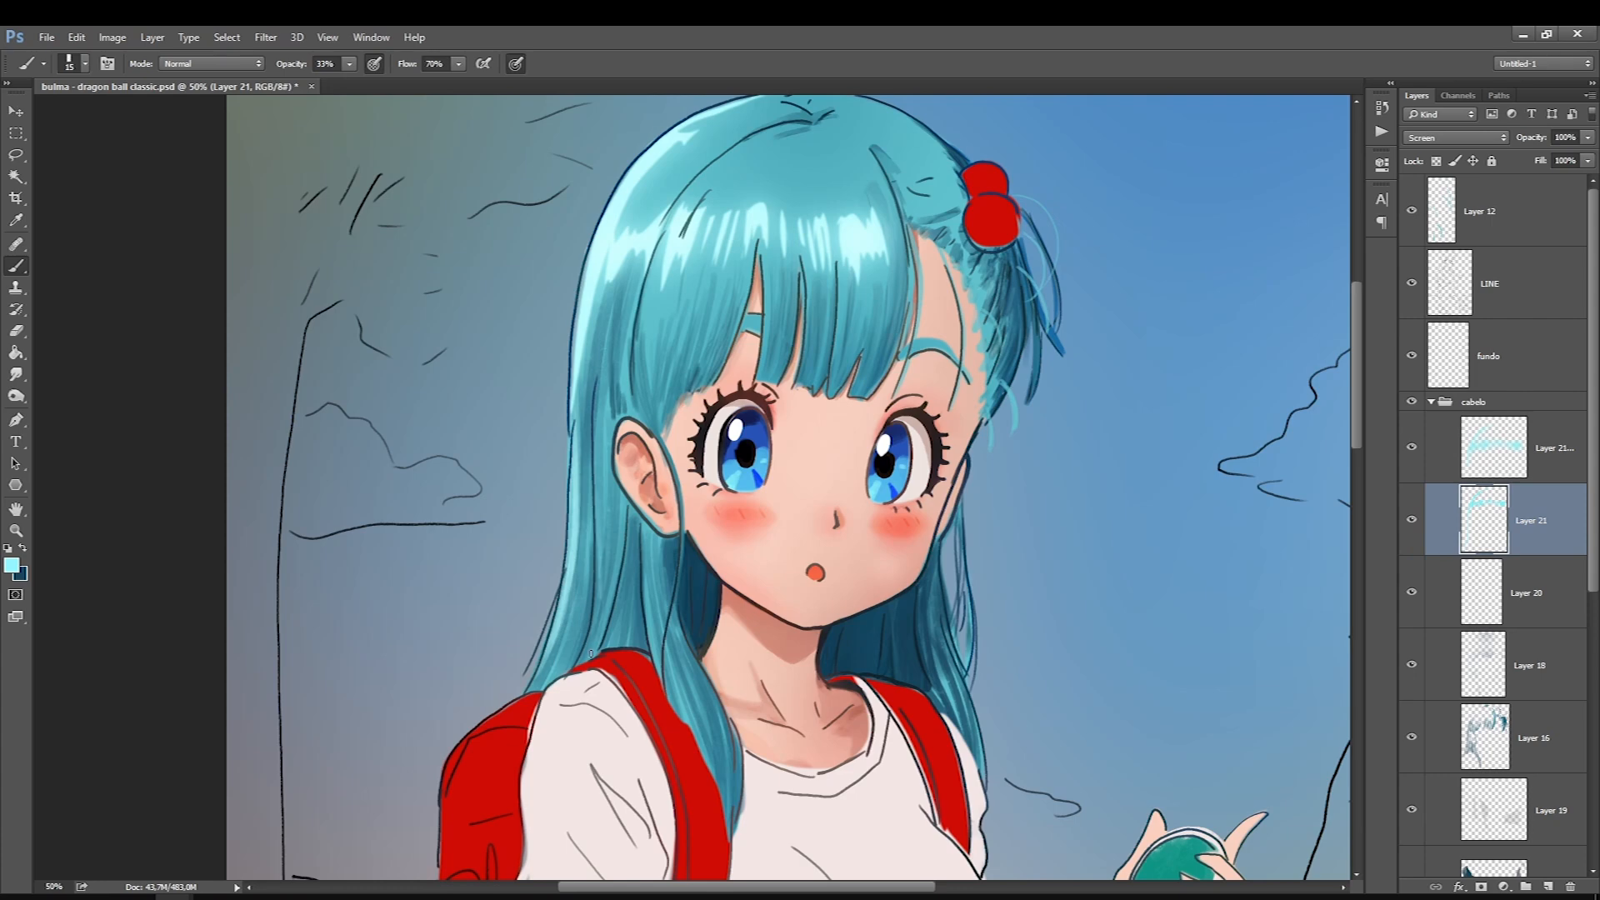
{"action": "left_click_drag", "start_coordinate": [589, 440], "coordinate": [595, 625]}
{"action": "left_click_drag", "start_coordinate": [602, 402], "coordinate": [596, 639]}
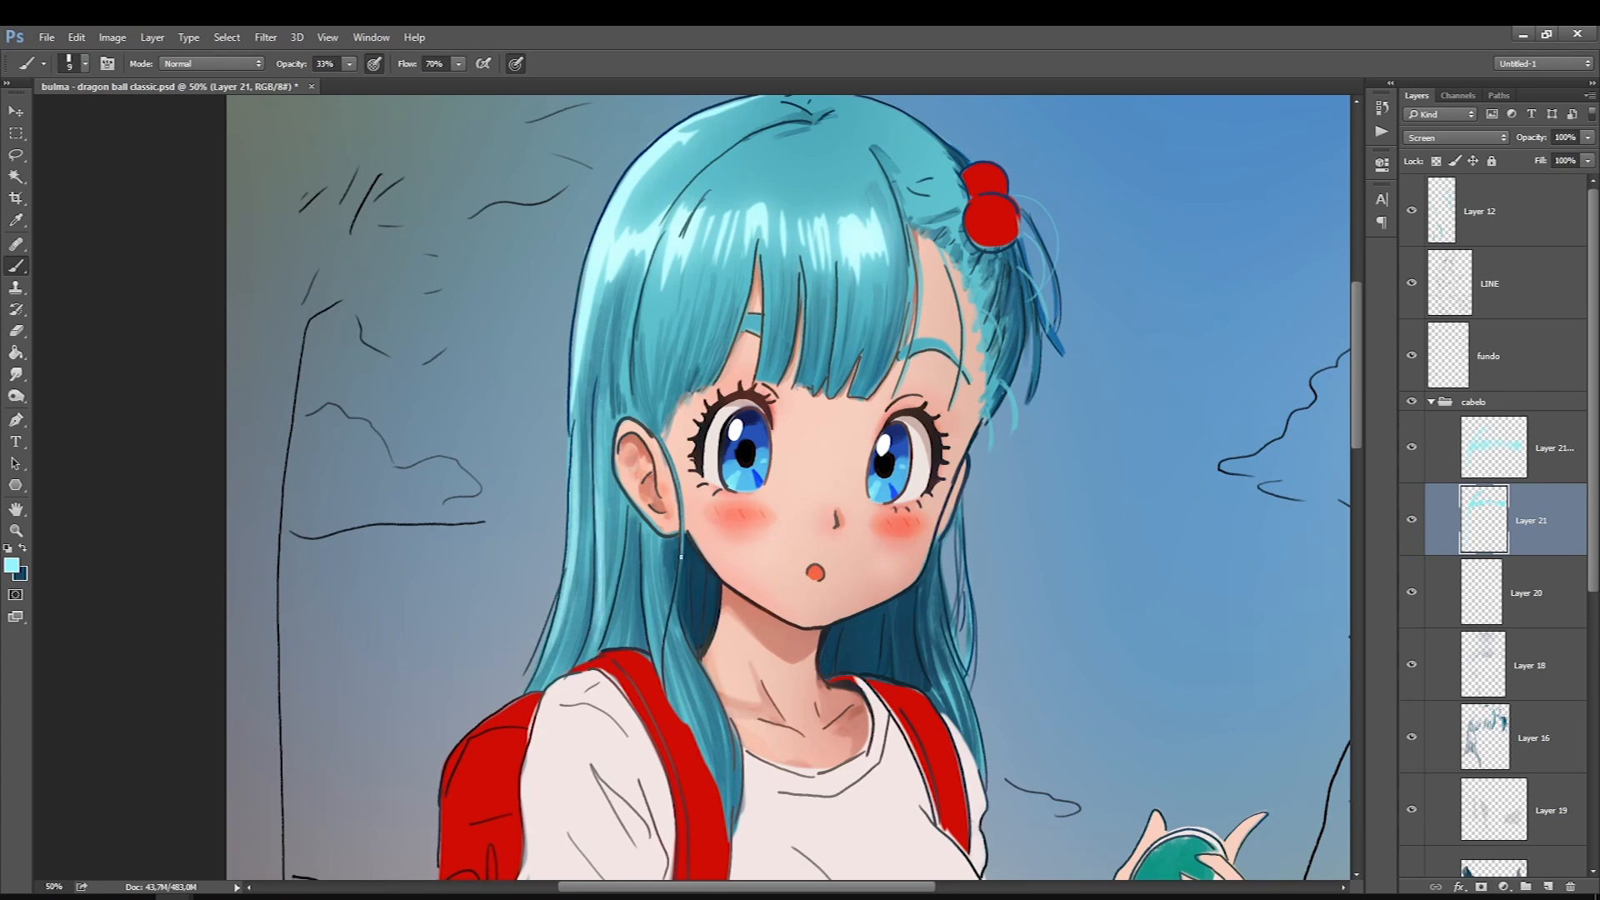
Paint light cyan highlight strands along the long hair lock below the ear, down over the red backpack strap
{"action": "key", "text": "bracketright"}
{"action": "left_click_drag", "start_coordinate": [650, 546], "coordinate": [689, 717]}
{"action": "mouse_move", "coordinate": [641, 547]}
{"action": "left_mouse_down"}
{"action": "mouse_move", "coordinate": [681, 692]}
{"action": "mouse_move", "coordinate": [732, 784]}
{"action": "left_mouse_up"}
{"action": "key", "text": "bracketleft"}
{"action": "mouse_move", "coordinate": [667, 683]}
{"action": "left_mouse_down"}
{"action": "mouse_move", "coordinate": [709, 781]}
{"action": "mouse_move", "coordinate": [662, 670]}
{"action": "left_mouse_up"}
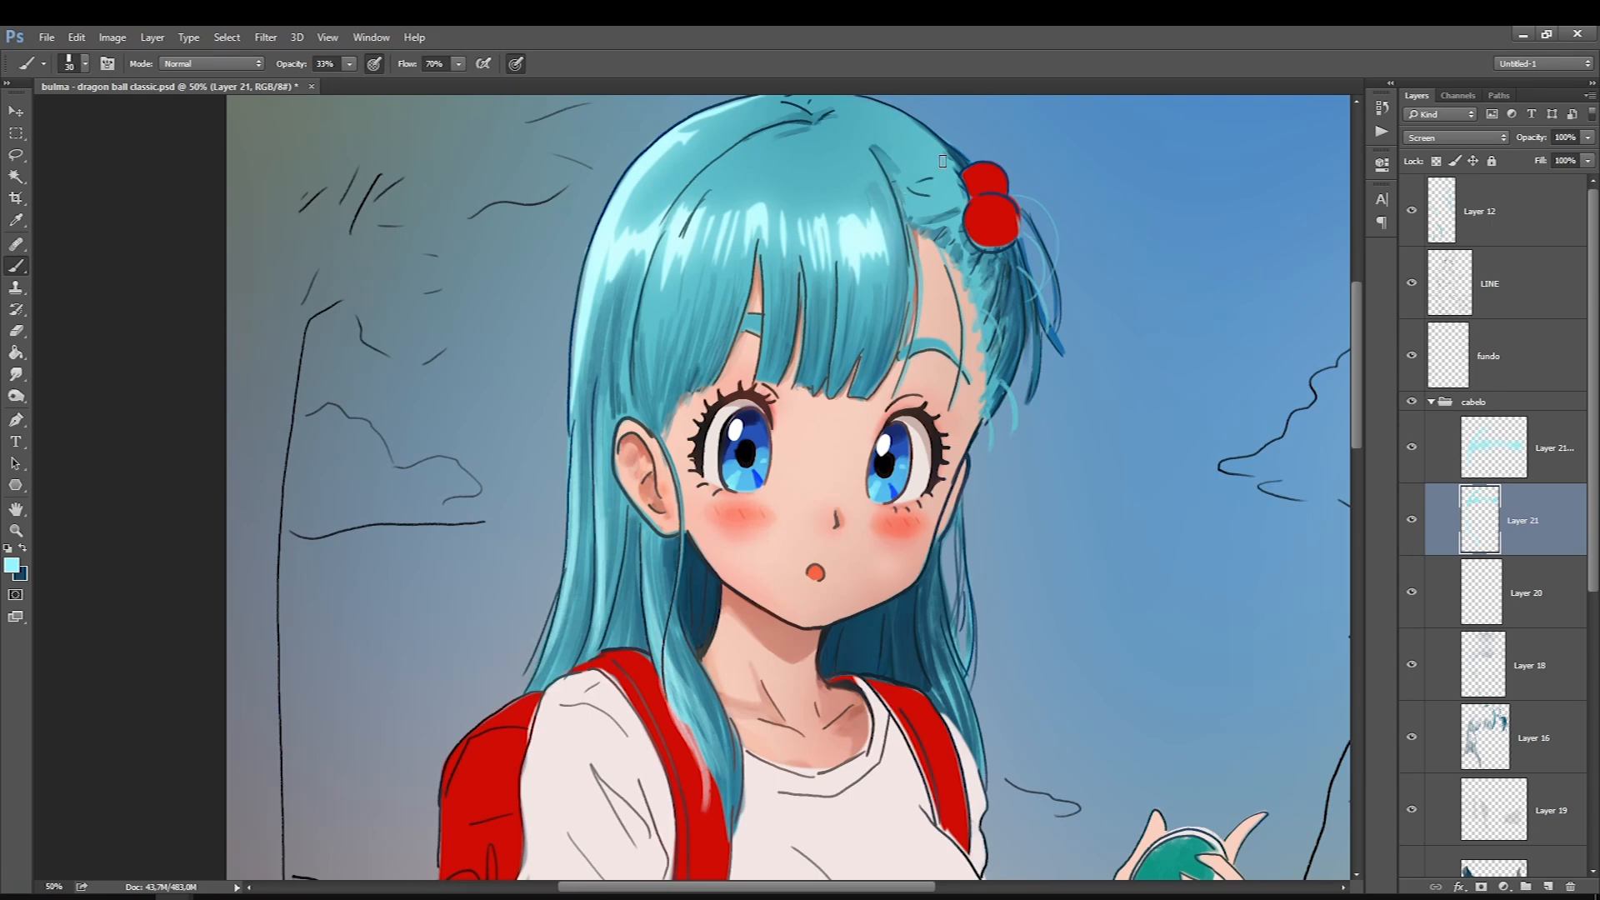
{"action": "key", "text": "ctrl+0"}
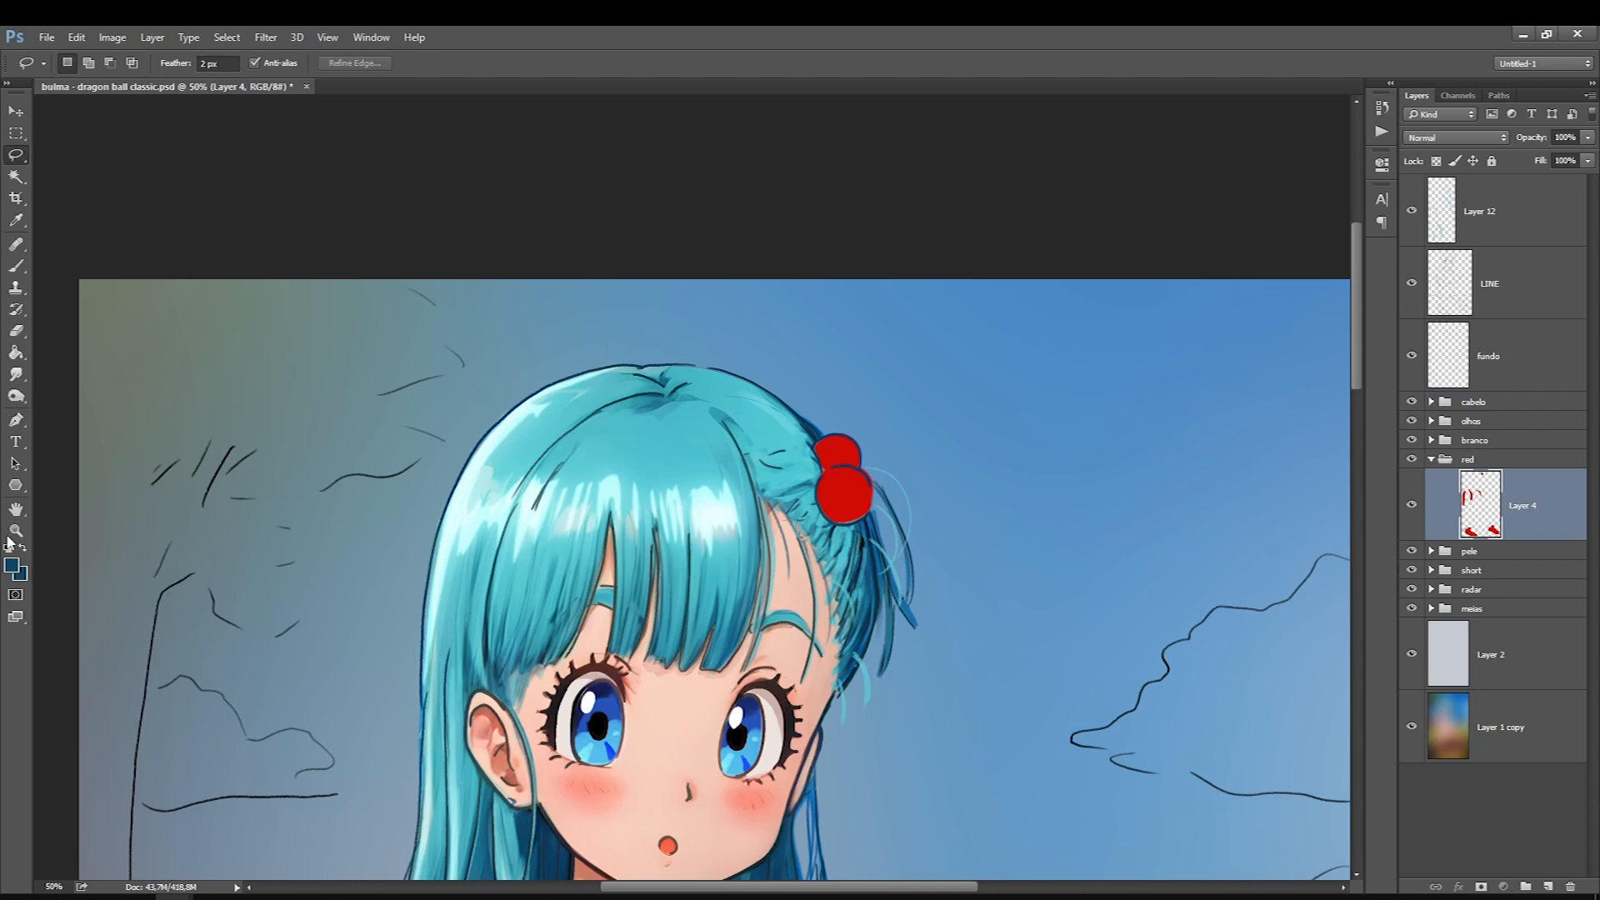
Select the two red hair baubles on Layer 4 and set the foreground colour to a dark red for the Brush
{"action": "left_click", "coordinate": [12, 566]}
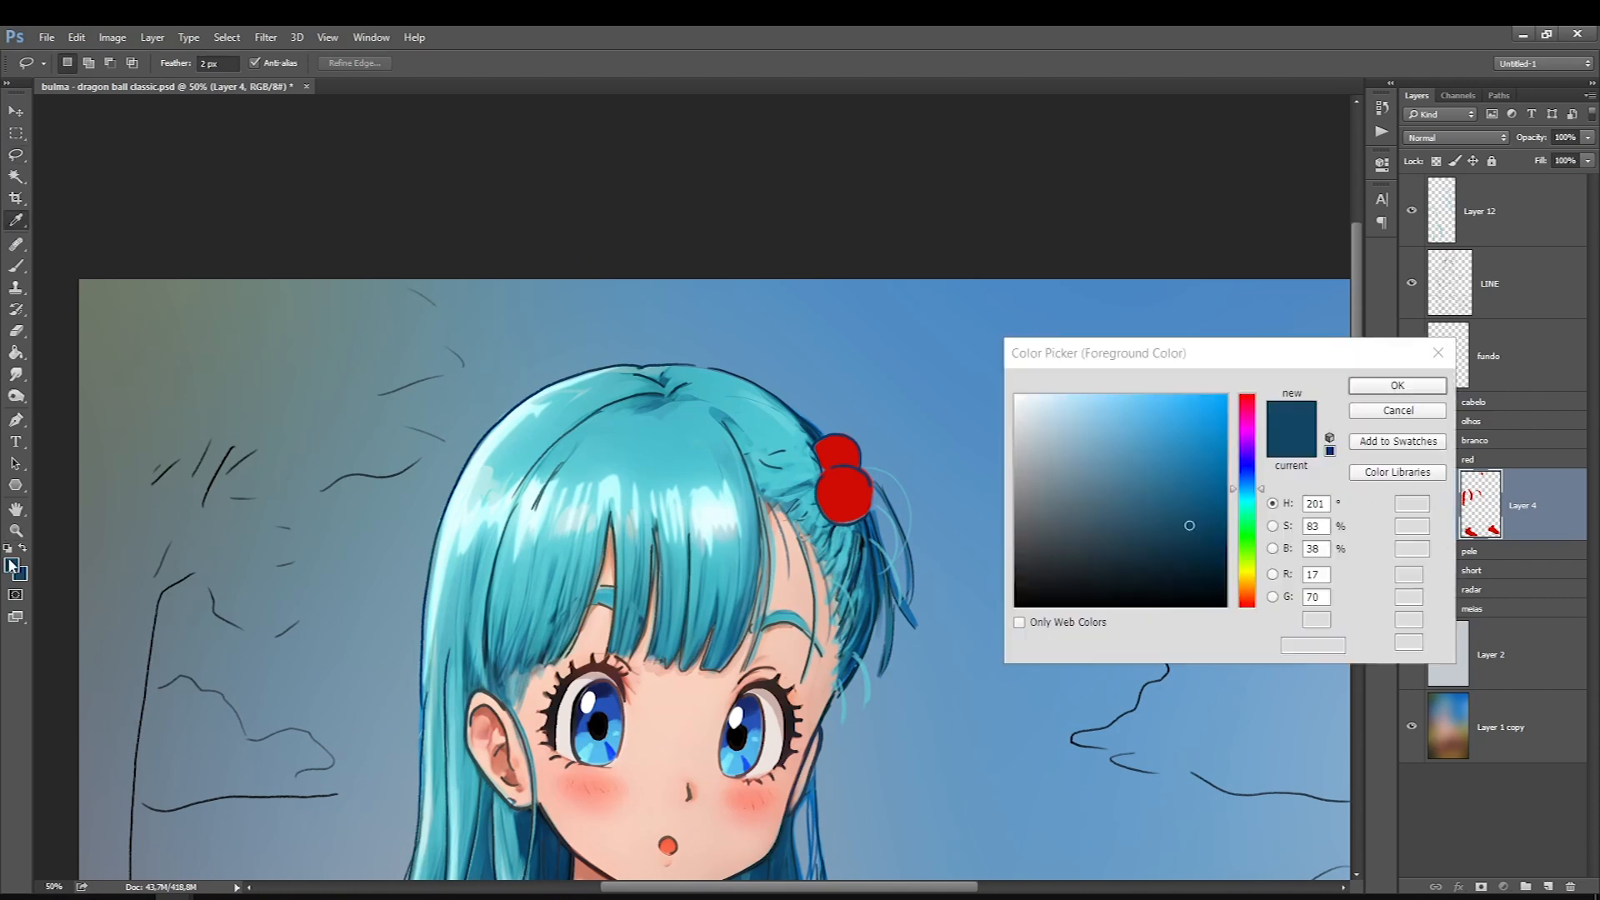
{"action": "left_click", "coordinate": [856, 475]}
{"action": "left_click", "coordinate": [1226, 524]}
{"action": "key", "text": "Return"}
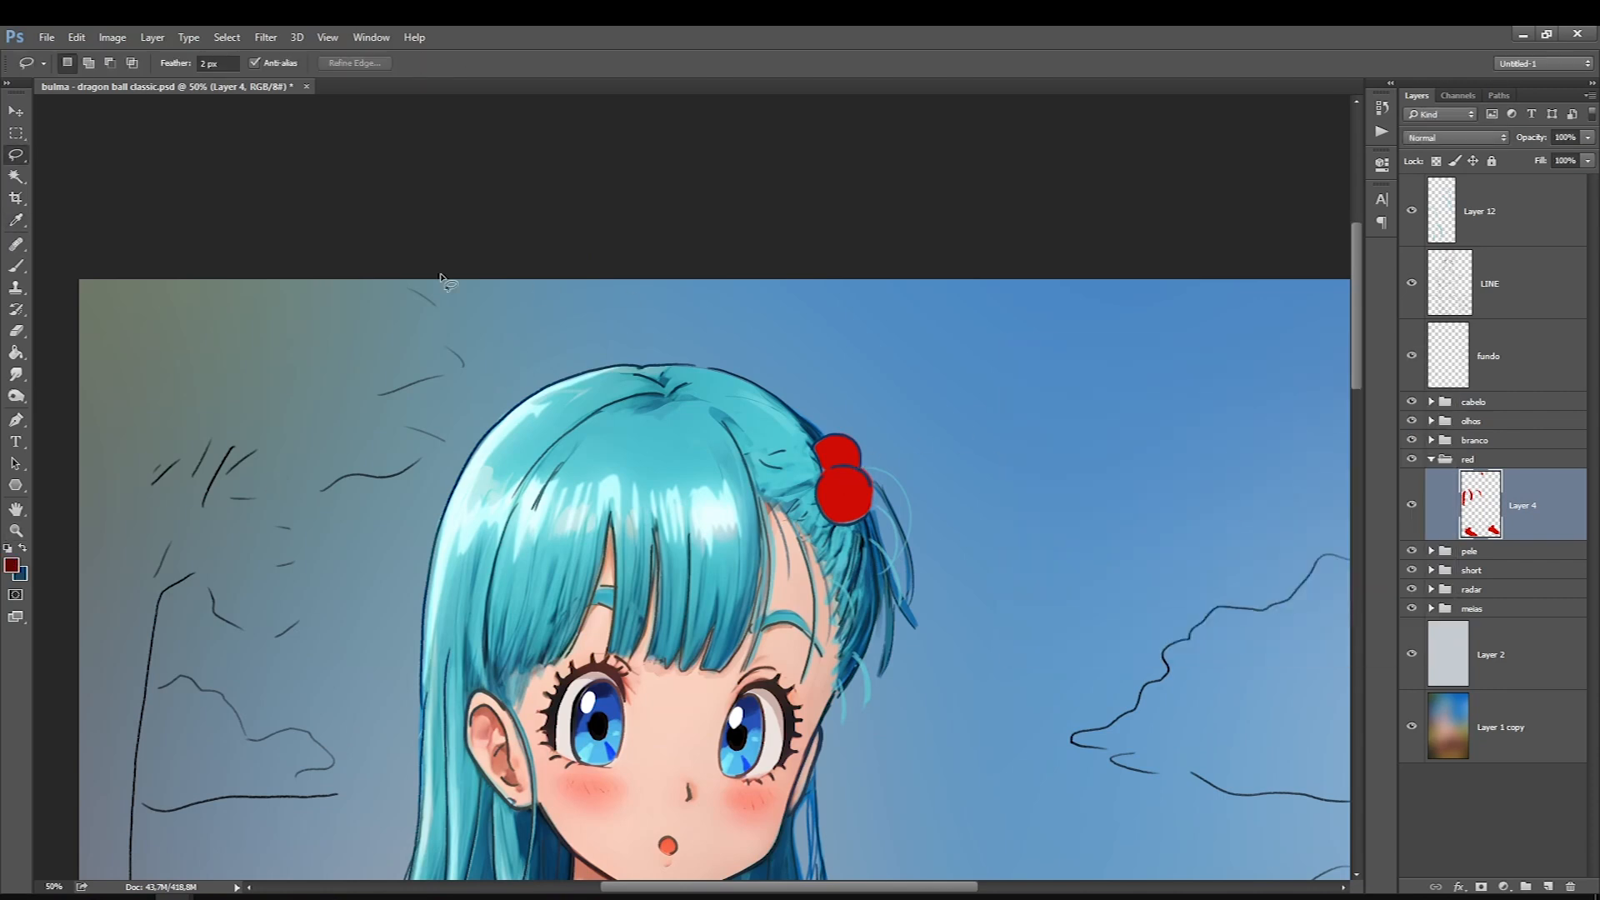
{"action": "left_click", "coordinate": [12, 570]}
{"action": "left_click", "coordinate": [1217, 515]}
{"action": "key", "text": "Return"}
{"action": "key", "text": "b"}
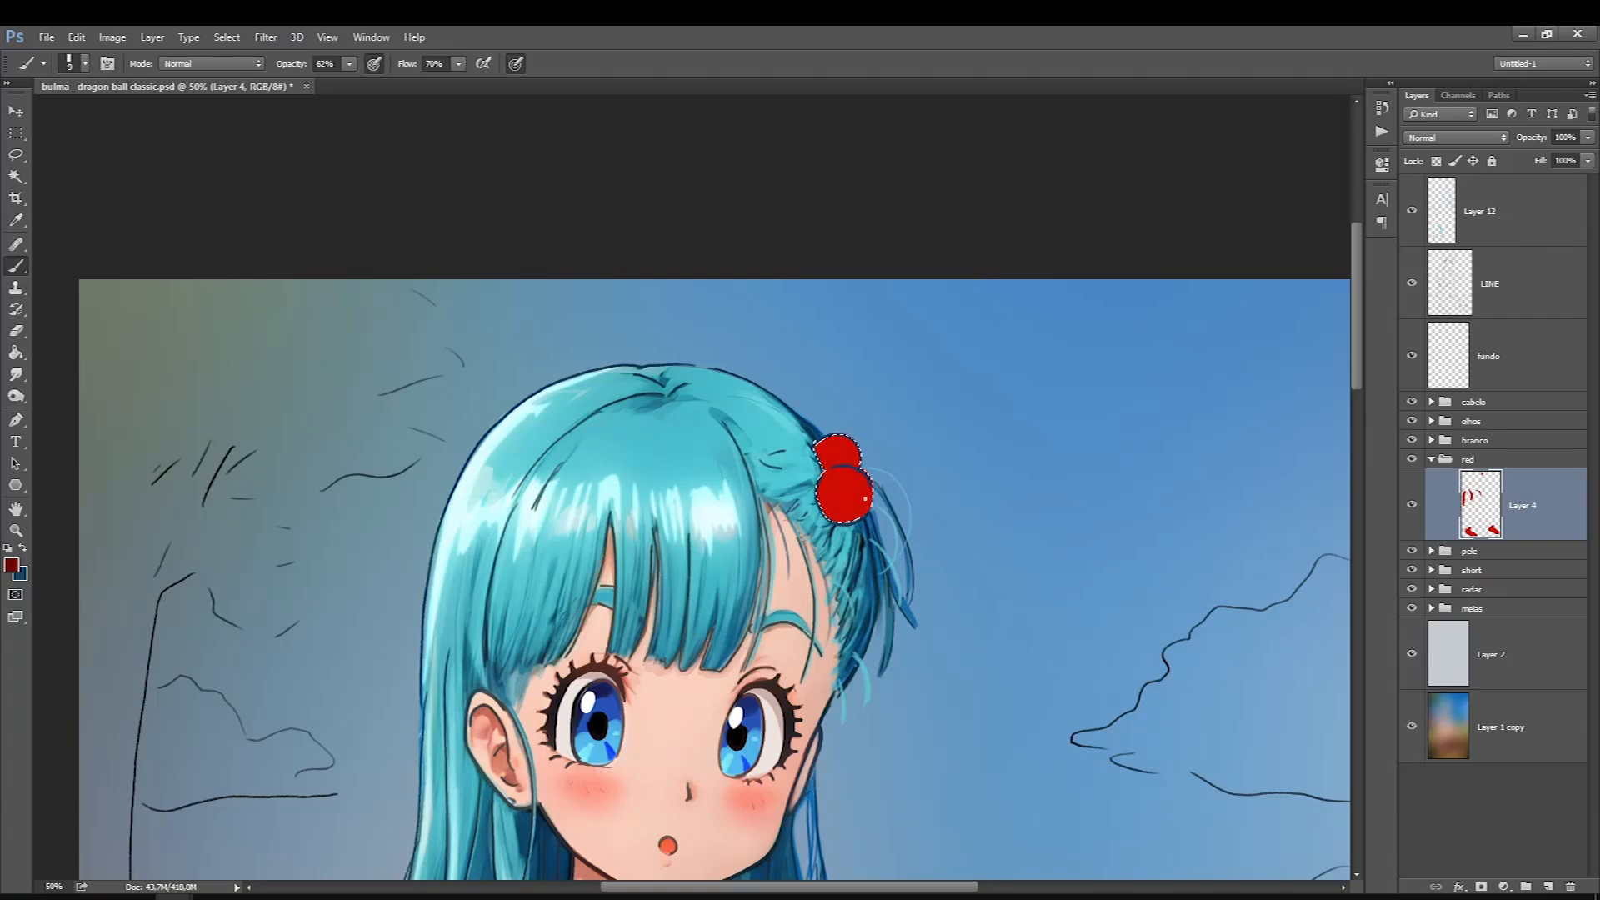
Paint dark red shadows along the lower edges of the two hair baubles with a larger brush
{"action": "key", "text": "bracketright"}
{"action": "key", "text": "bracketright"}
{"action": "key", "text": "bracketright"}
{"action": "key", "text": "bracketright"}
{"action": "key", "text": "bracketright"}
{"action": "left_click_drag", "start_coordinate": [868, 488], "coordinate": [842, 517]}
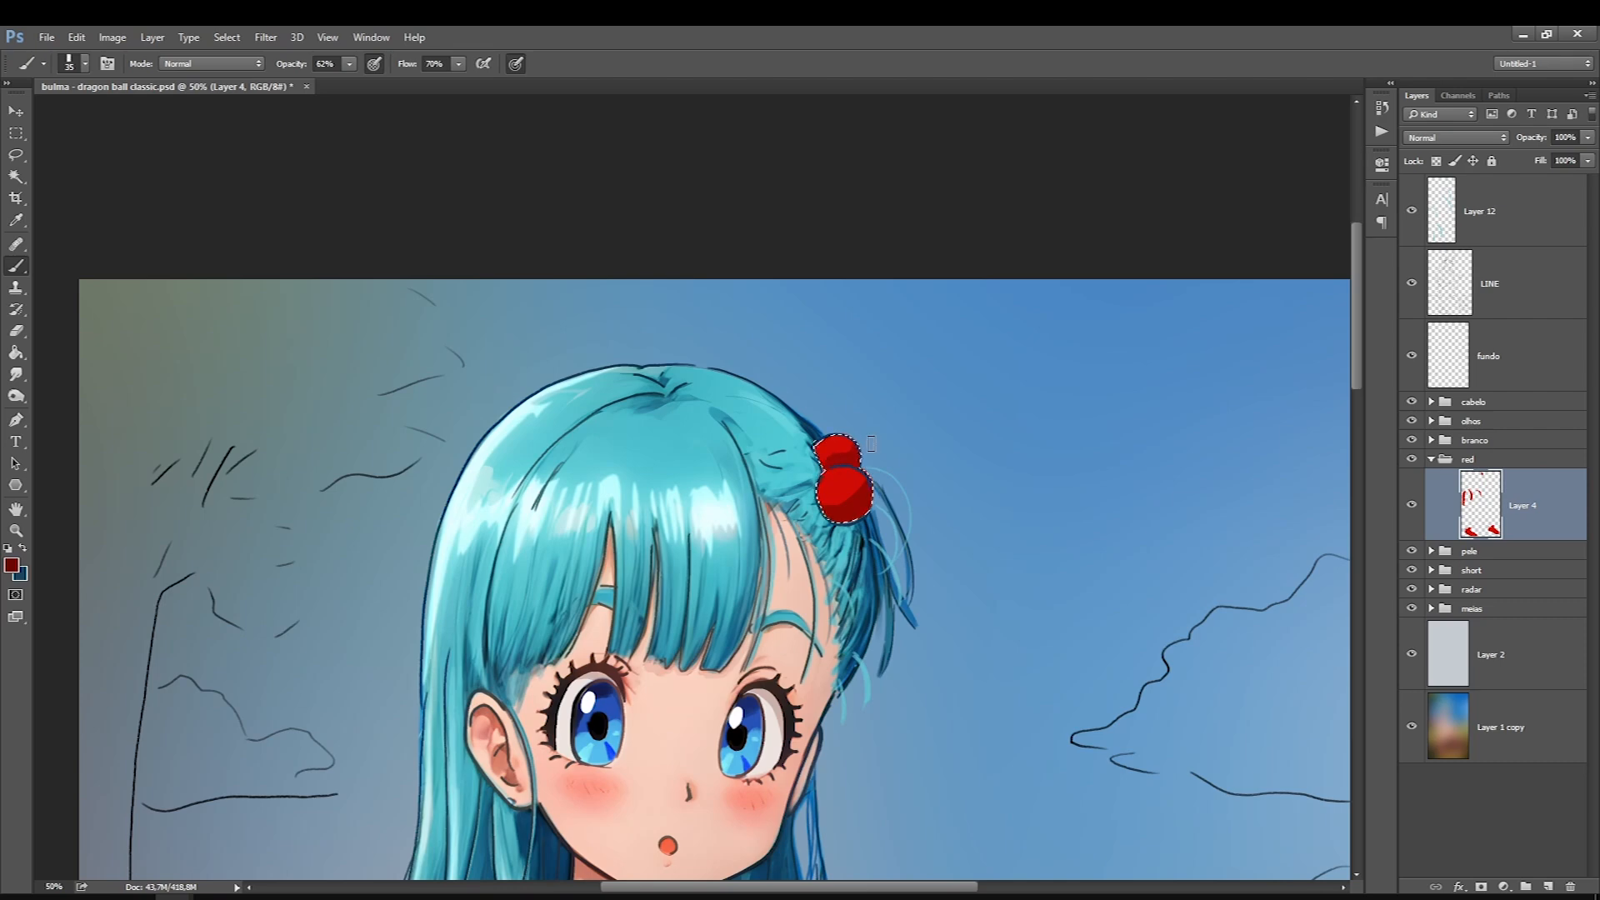
Set the foreground colour to a pale peach and add a new layer above Layer 4 in the red group
{"action": "left_click", "coordinate": [14, 567]}
{"action": "left_click", "coordinate": [1220, 432]}
{"action": "left_click", "coordinate": [1166, 395]}
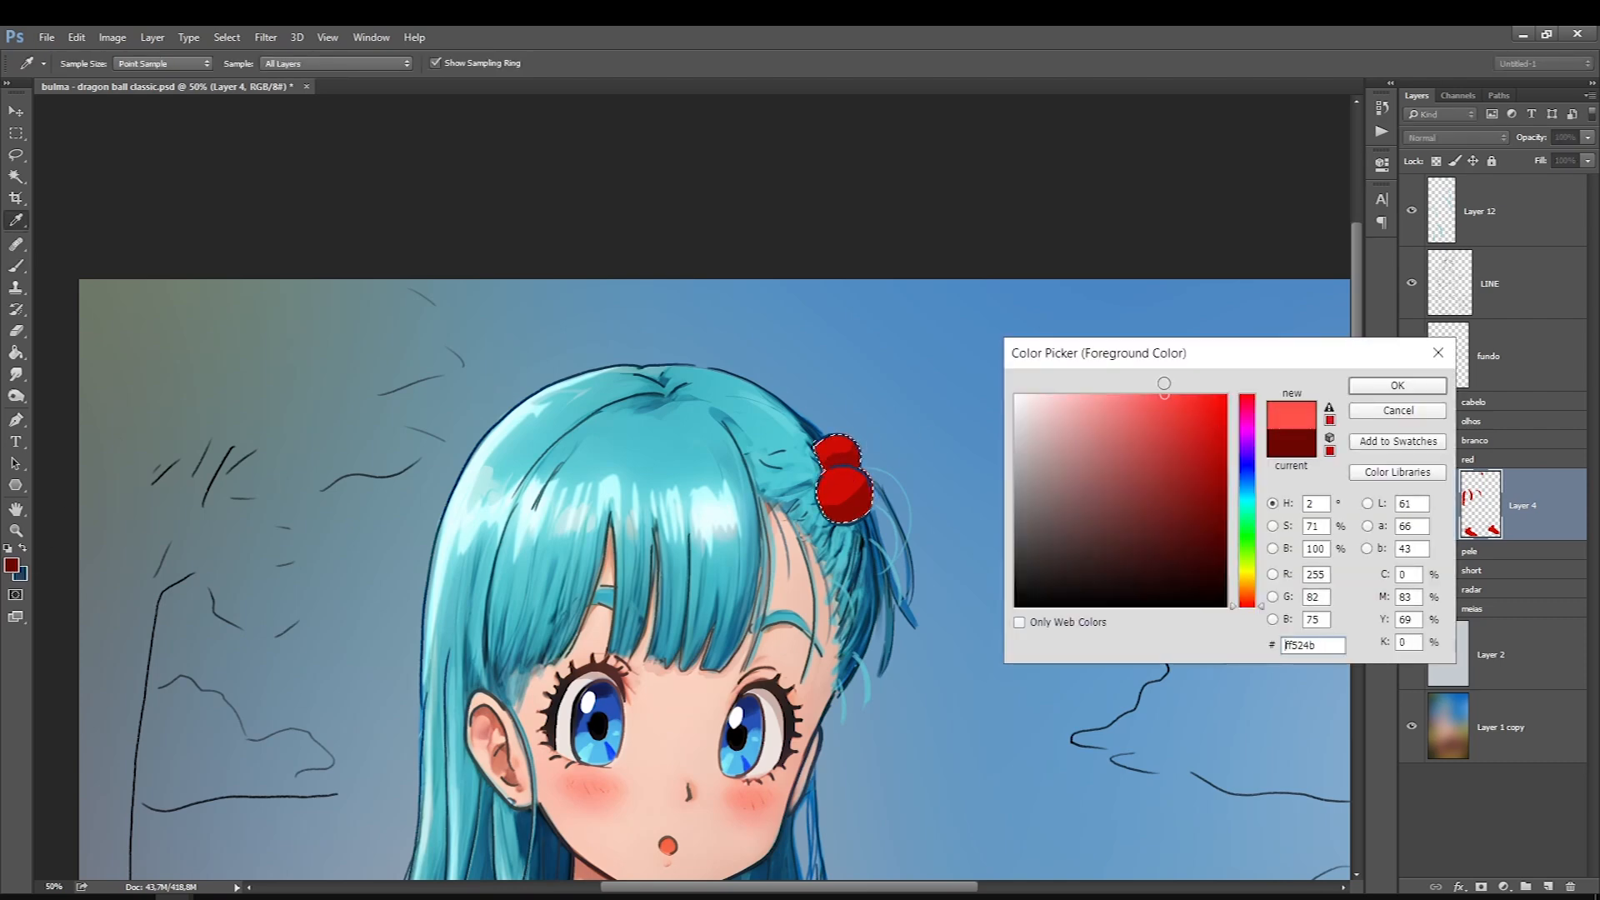
{"action": "left_click_drag", "start_coordinate": [1250, 608], "coordinate": [1248, 593]}
{"action": "left_click", "coordinate": [1077, 394]}
{"action": "left_click", "coordinate": [1398, 385]}
{"action": "key", "text": "b"}
{"action": "left_click", "coordinate": [1548, 887]}
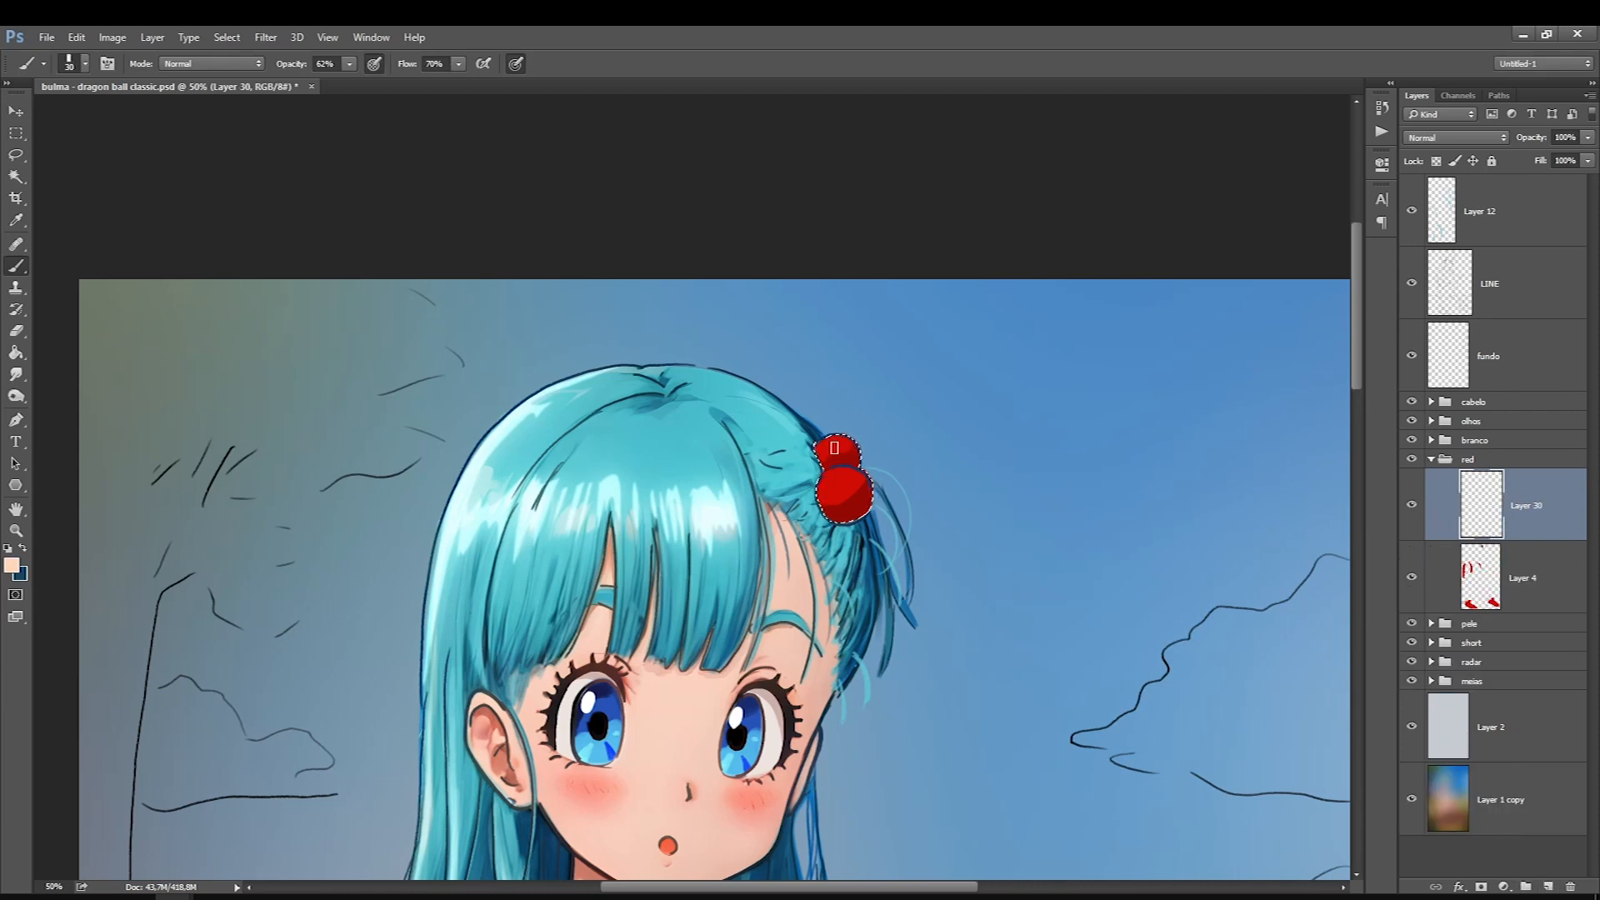
Paint pale peach glints on the two hair baubles and add small pure white highlights
{"action": "left_click", "coordinate": [843, 442]}
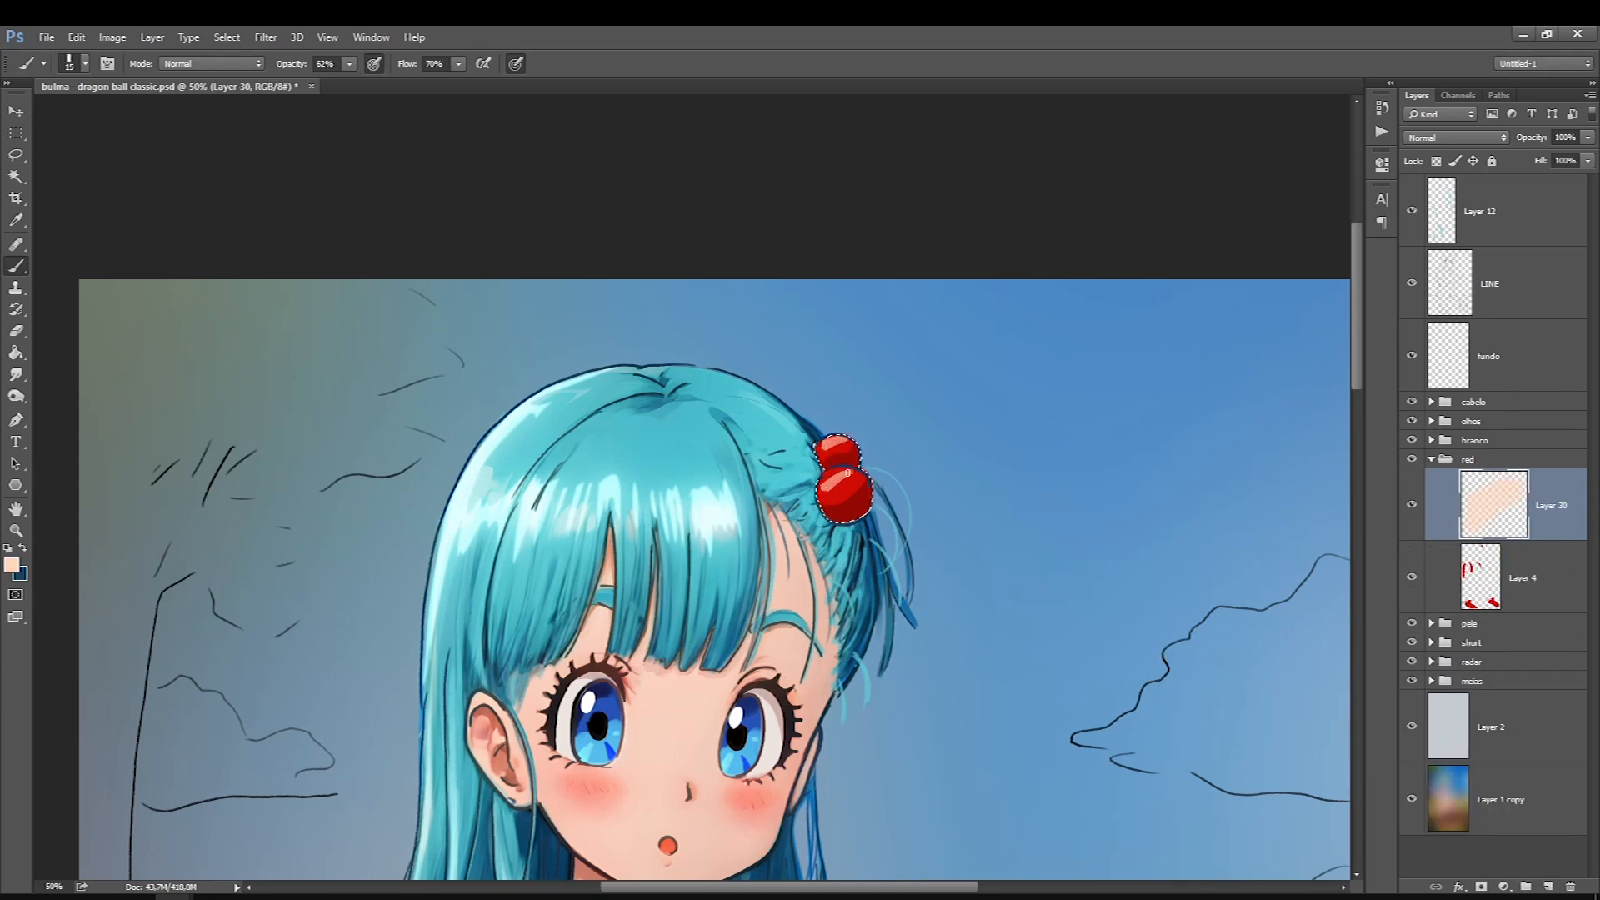
{"action": "left_click_drag", "start_coordinate": [834, 498], "coordinate": [819, 519]}
{"action": "left_click", "coordinate": [12, 569]}
{"action": "left_click", "coordinate": [1014, 394]}
{"action": "left_click", "coordinate": [1397, 385]}
{"action": "left_click", "coordinate": [845, 510]}
{"action": "left_click", "coordinate": [842, 463]}
Load the outline of Layer 5 in the branco group as a selection and set the foreground to a light grey
{"action": "key", "text": "ctrl+0"}
{"action": "key", "text": "ctrl+plus"}
{"action": "key", "text": "ctrl+plus"}
{"action": "mouse_move", "coordinate": [715, 489]}
{"action": "left_mouse_down"}
{"action": "mouse_move", "coordinate": [807, 639]}
{"action": "mouse_move", "coordinate": [822, 519]}
{"action": "left_mouse_up"}
{"action": "left_click", "coordinate": [1431, 459]}
{"action": "left_click", "coordinate": [1431, 440]}
{"action": "left_click", "coordinate": [1531, 486]}
{"action": "left_click", "coordinate": [1485, 486], "text": "ctrl"}
{"action": "left_click", "coordinate": [12, 567]}
{"action": "left_click_drag", "start_coordinate": [1018, 417], "coordinate": [1018, 462]}
{"action": "left_click", "coordinate": [1398, 385]}
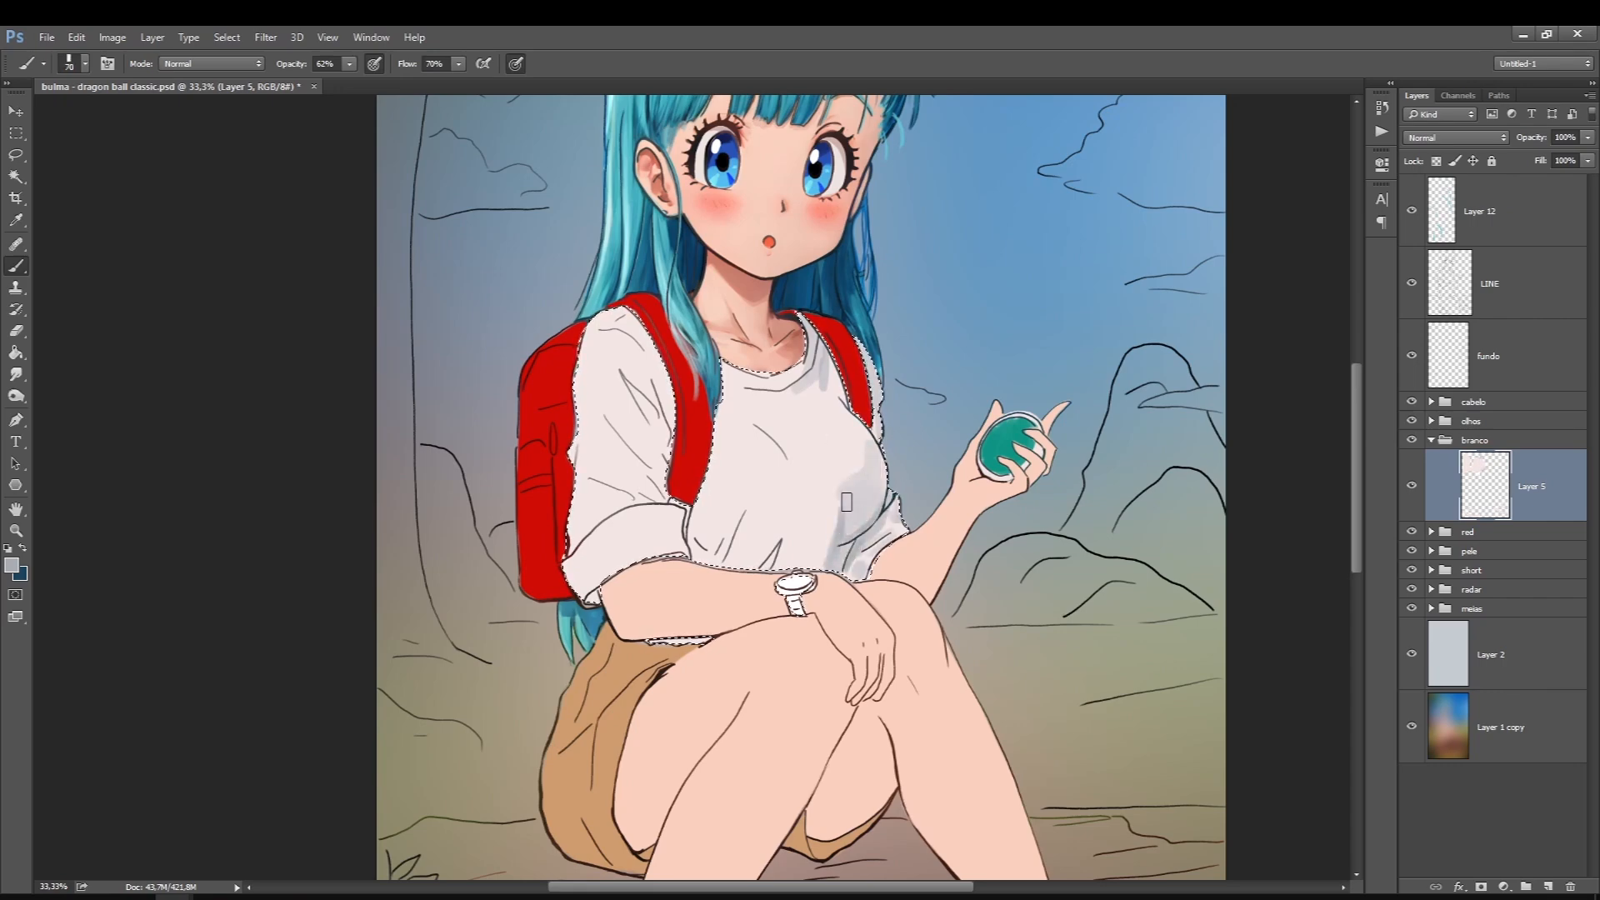
Add a new layer above Layer 5 and paint light grey fold shading across the shirt's lower front
{"action": "key", "text": "e"}
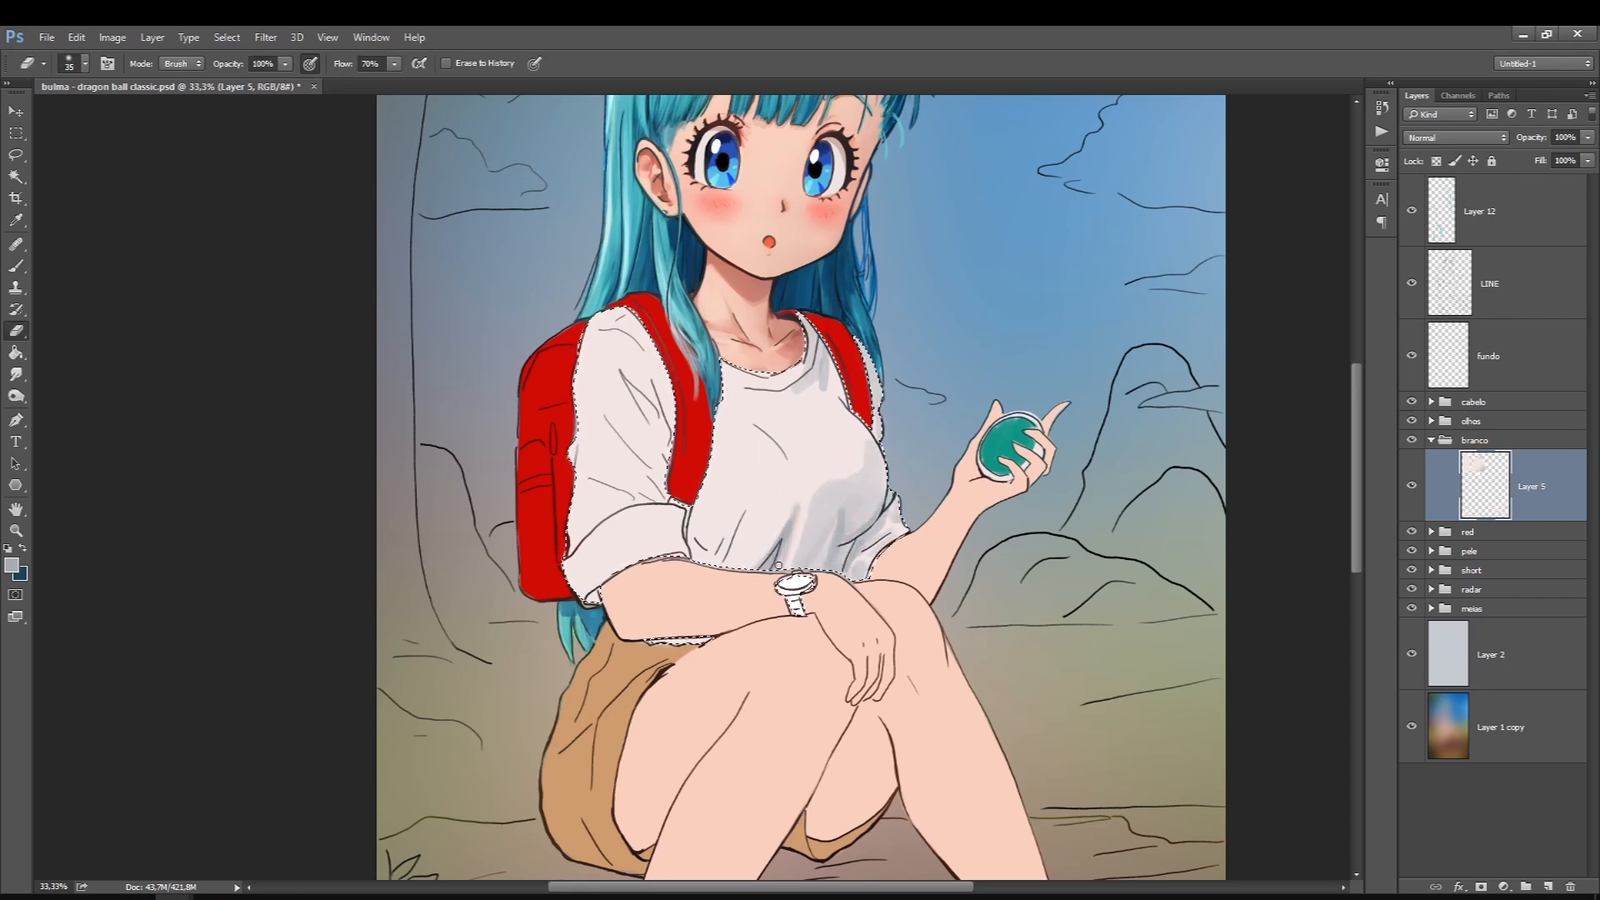
{"action": "key", "text": "ctrl+shift+alt+n"}
{"action": "key", "text": "b"}
{"action": "left_click_drag", "start_coordinate": [760, 567], "coordinate": [792, 522]}
{"action": "key", "text": "ctrl+z"}
{"action": "key", "text": "bracketright"}
{"action": "key", "text": "bracketright"}
{"action": "key", "text": "bracketright"}
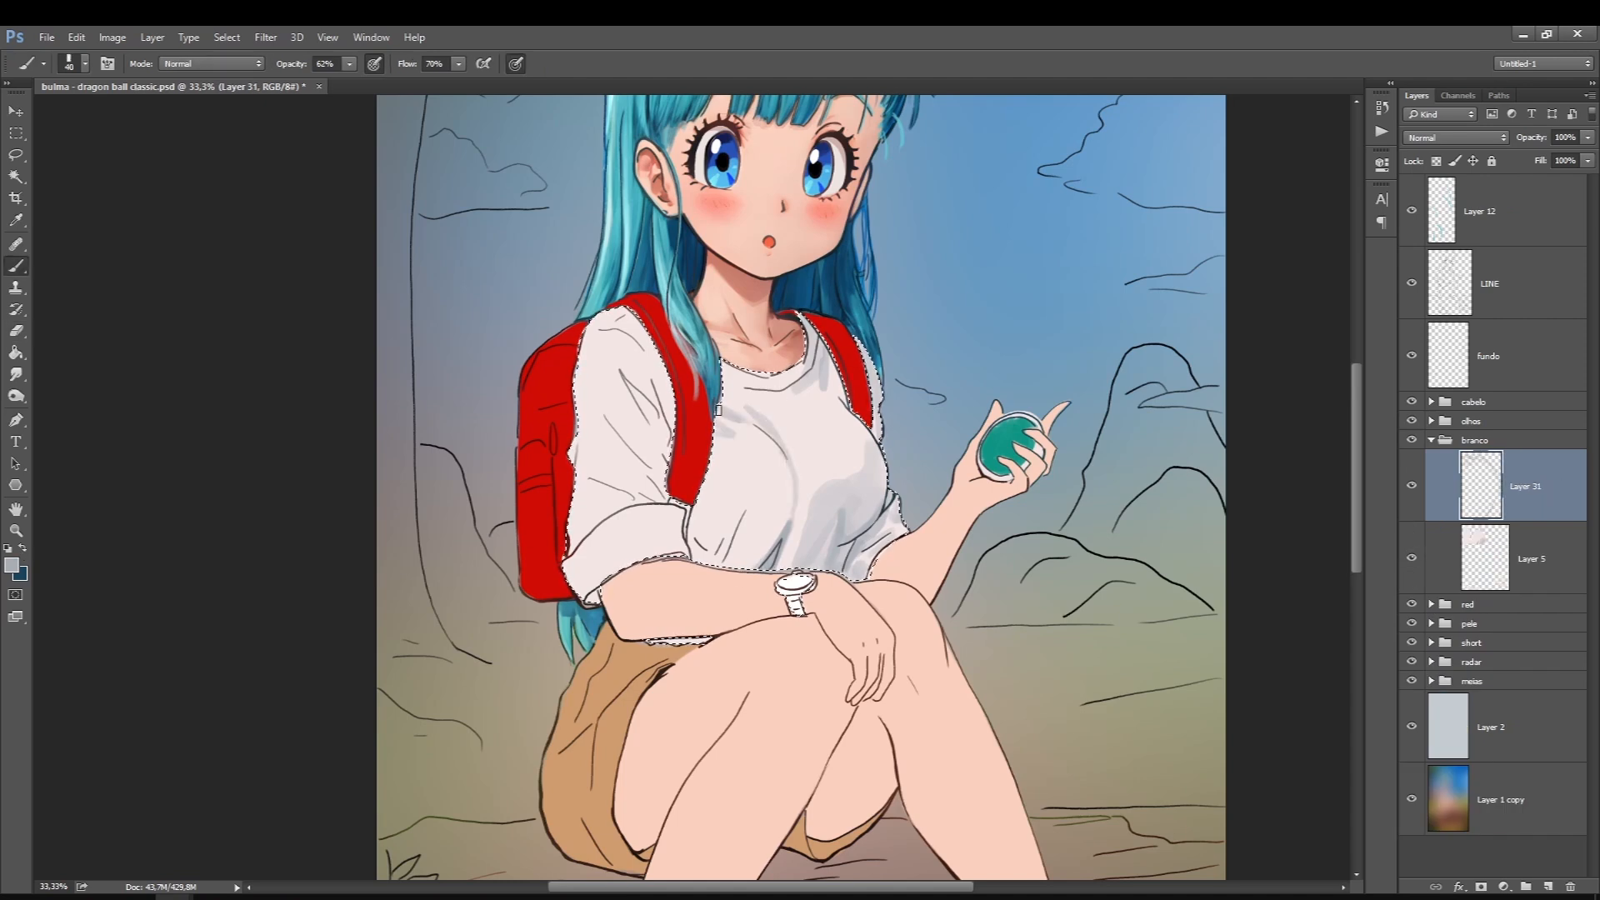
{"action": "key", "text": "bracketleft"}
{"action": "key", "text": "bracketleft"}
{"action": "key", "text": "bracketleft"}
{"action": "left_click_drag", "start_coordinate": [691, 534], "coordinate": [759, 560]}
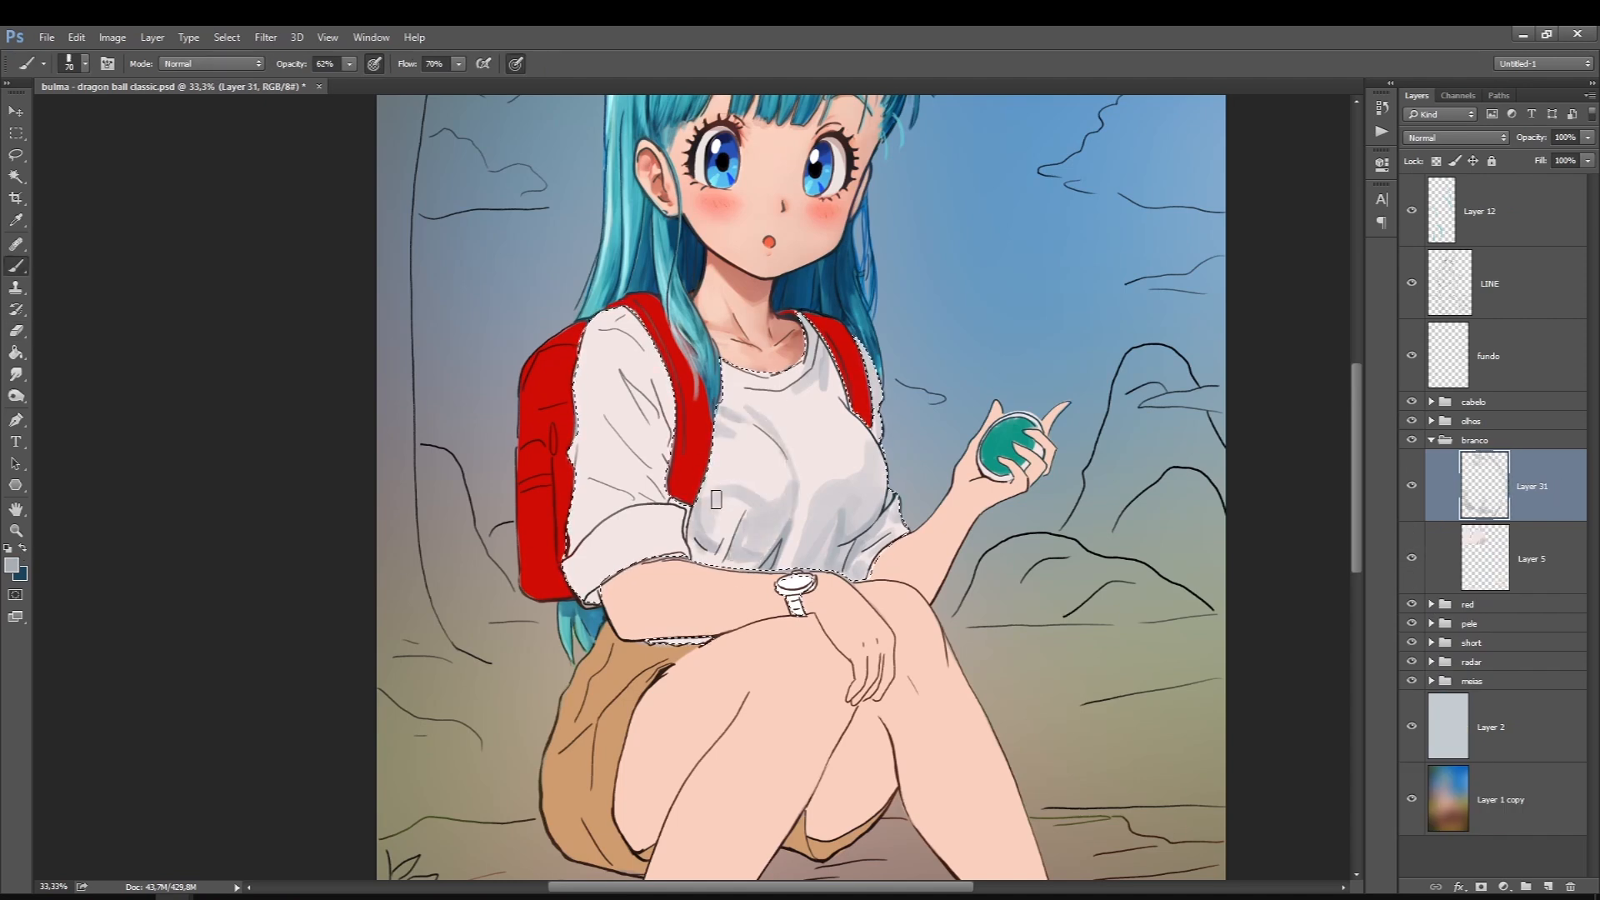
Paint light grey fold shading on the shirt's chest, neckline, sleeve and rolled cuff
{"action": "key", "text": "bracketleft"}
{"action": "left_click_drag", "start_coordinate": [667, 533], "coordinate": [812, 556]}
{"action": "left_click_drag", "start_coordinate": [799, 410], "coordinate": [810, 350]}
{"action": "key", "text": "bracketleft"}
{"action": "mouse_move", "coordinate": [658, 409]}
{"action": "left_mouse_down"}
{"action": "mouse_move", "coordinate": [588, 342]}
{"action": "mouse_move", "coordinate": [578, 374]}
{"action": "left_mouse_up"}
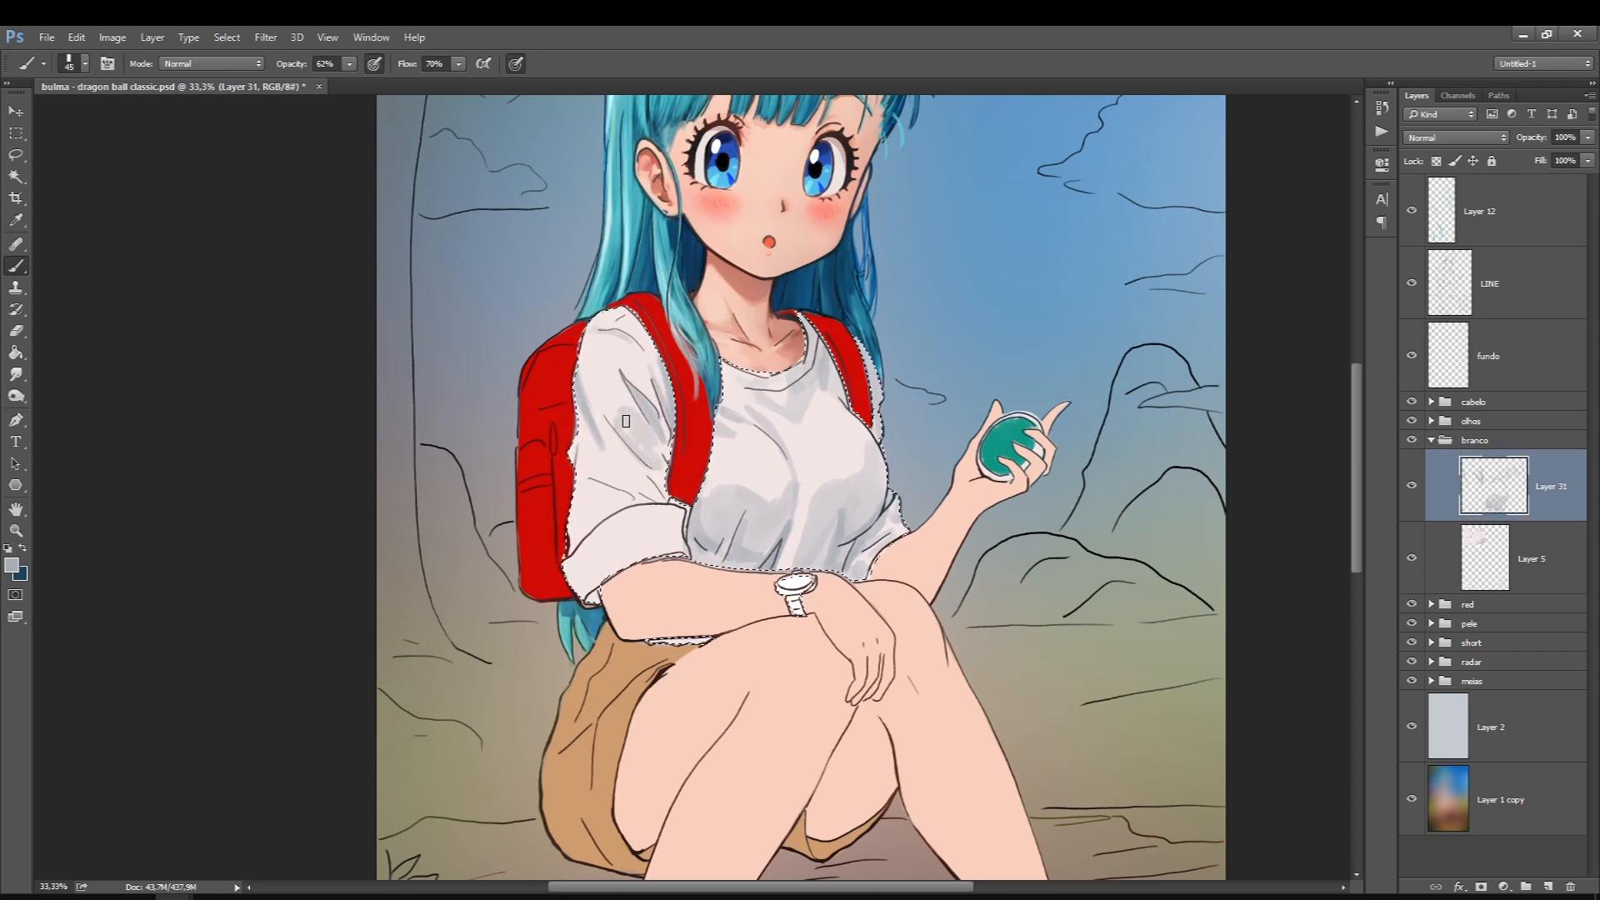
{"action": "key", "text": "bracketright"}
{"action": "left_click_drag", "start_coordinate": [575, 567], "coordinate": [579, 466]}
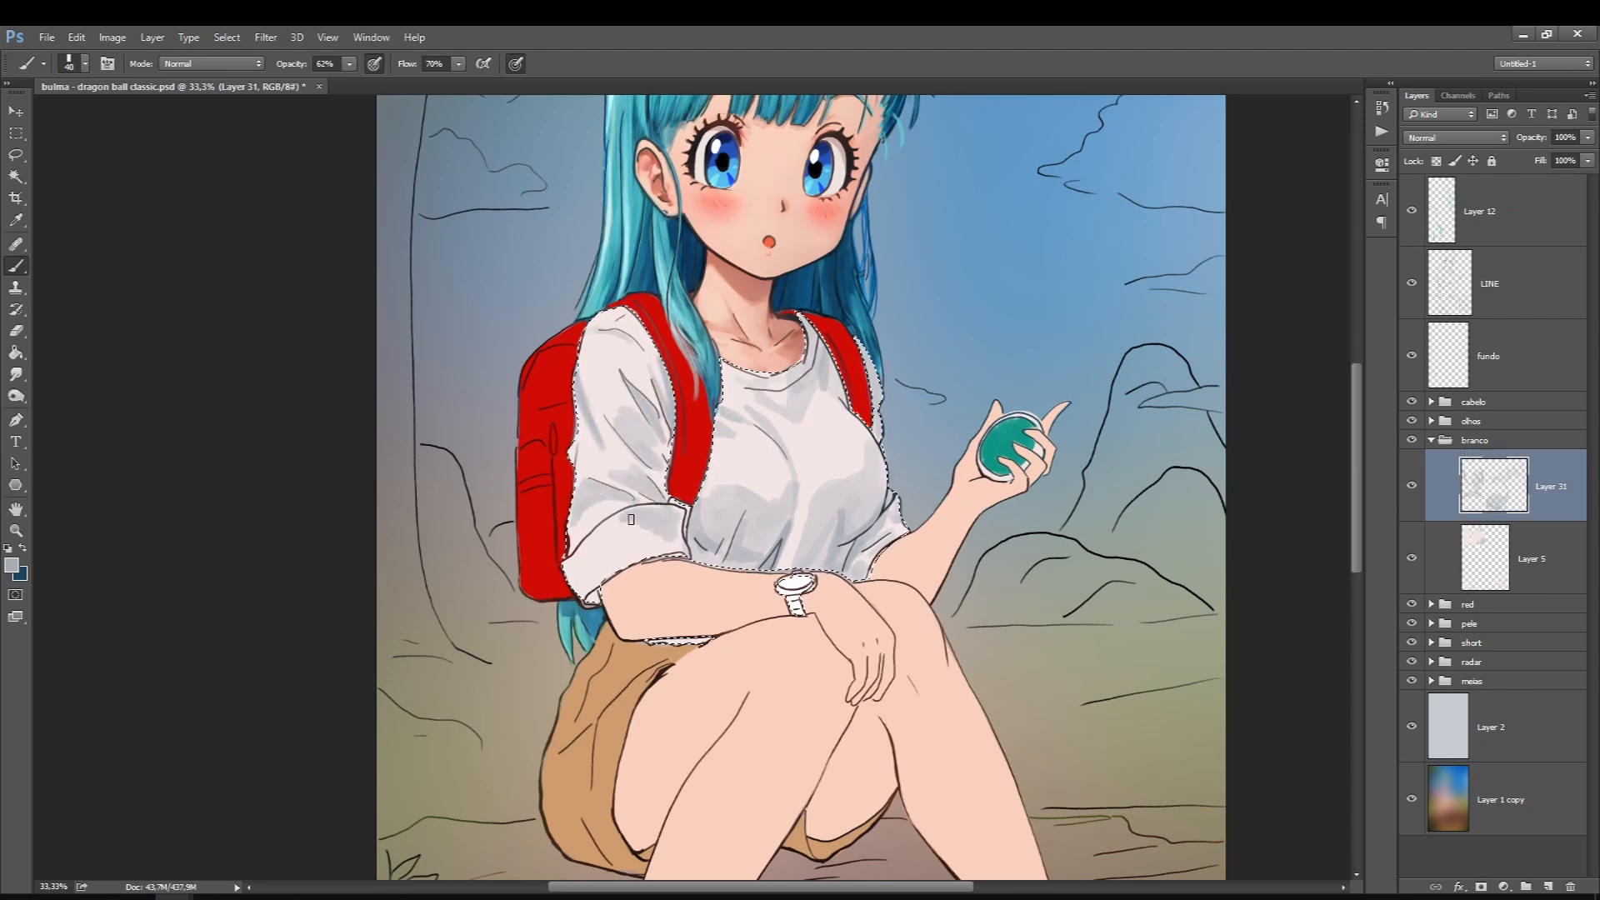
{"action": "key", "text": "bracketleft"}
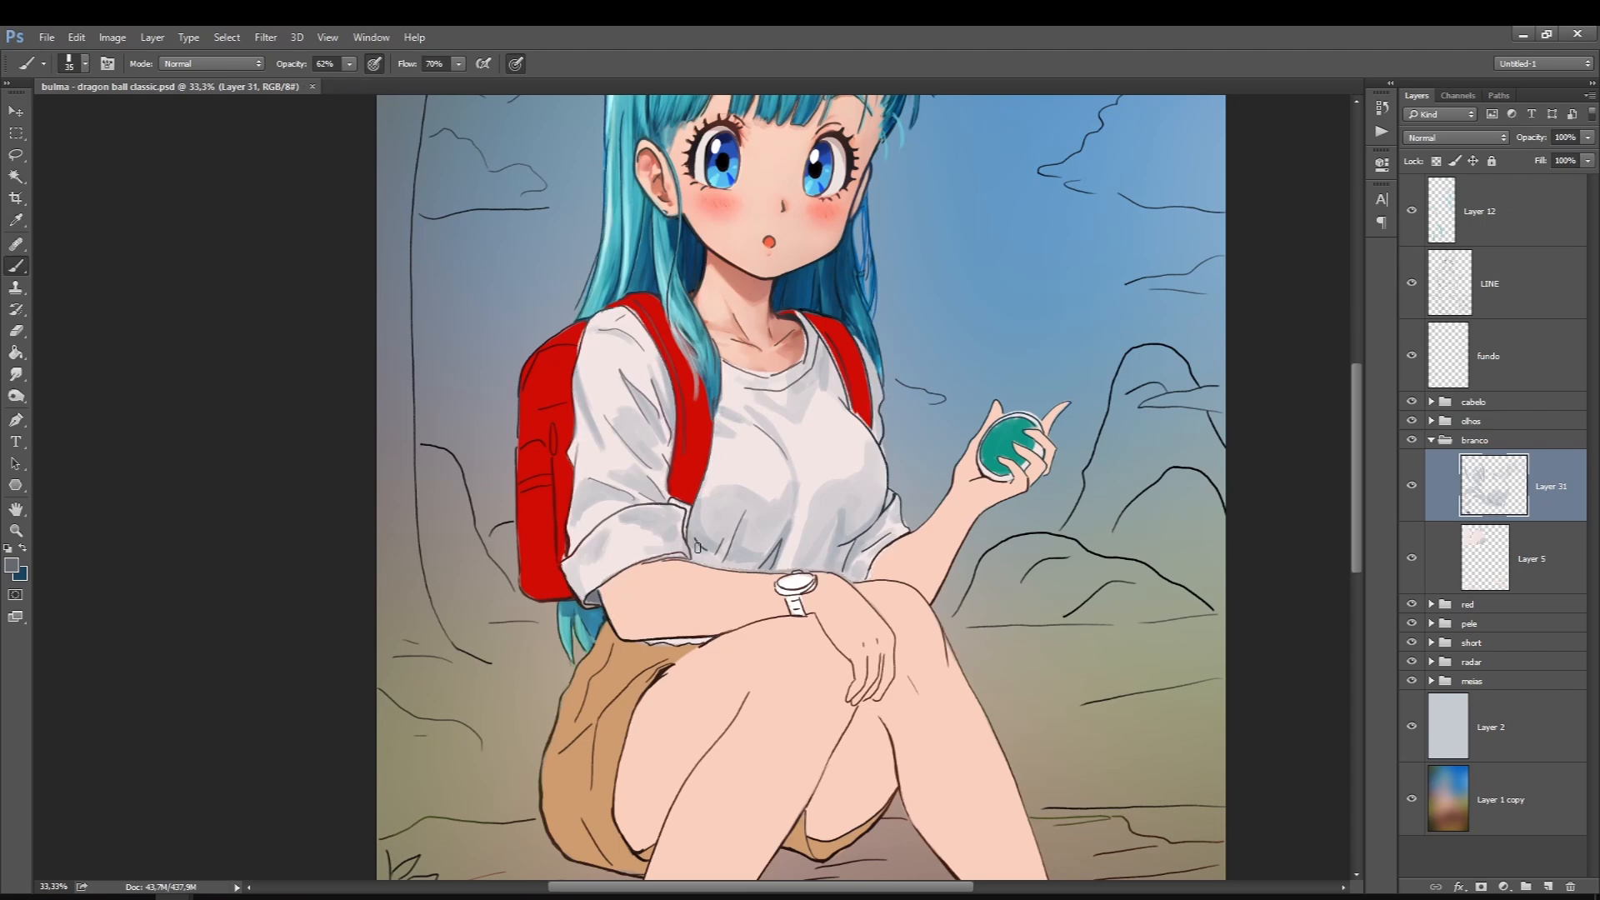
Add a new layer above Layer 31 and set the foreground to a blue-grey with RGB 99, 99, 123
{"action": "key", "text": "ctrl+shift+alt+n"}
{"action": "left_click_drag", "start_coordinate": [807, 325], "coordinate": [861, 347]}
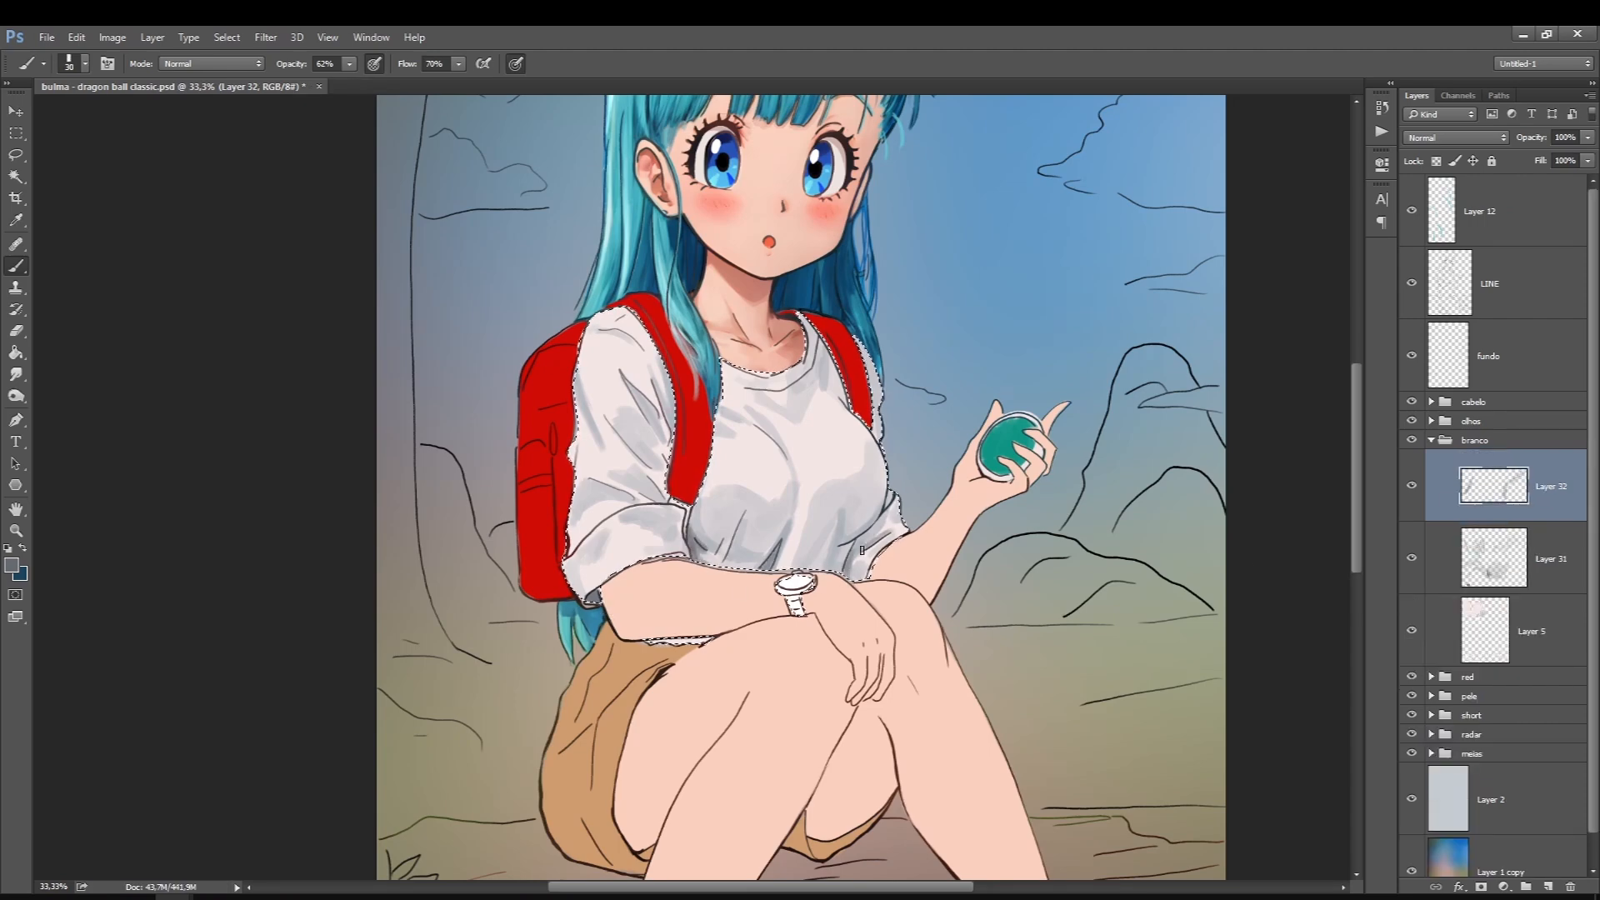
{"action": "left_click", "coordinate": [1247, 465]}
{"action": "left_click", "coordinate": [1055, 504]}
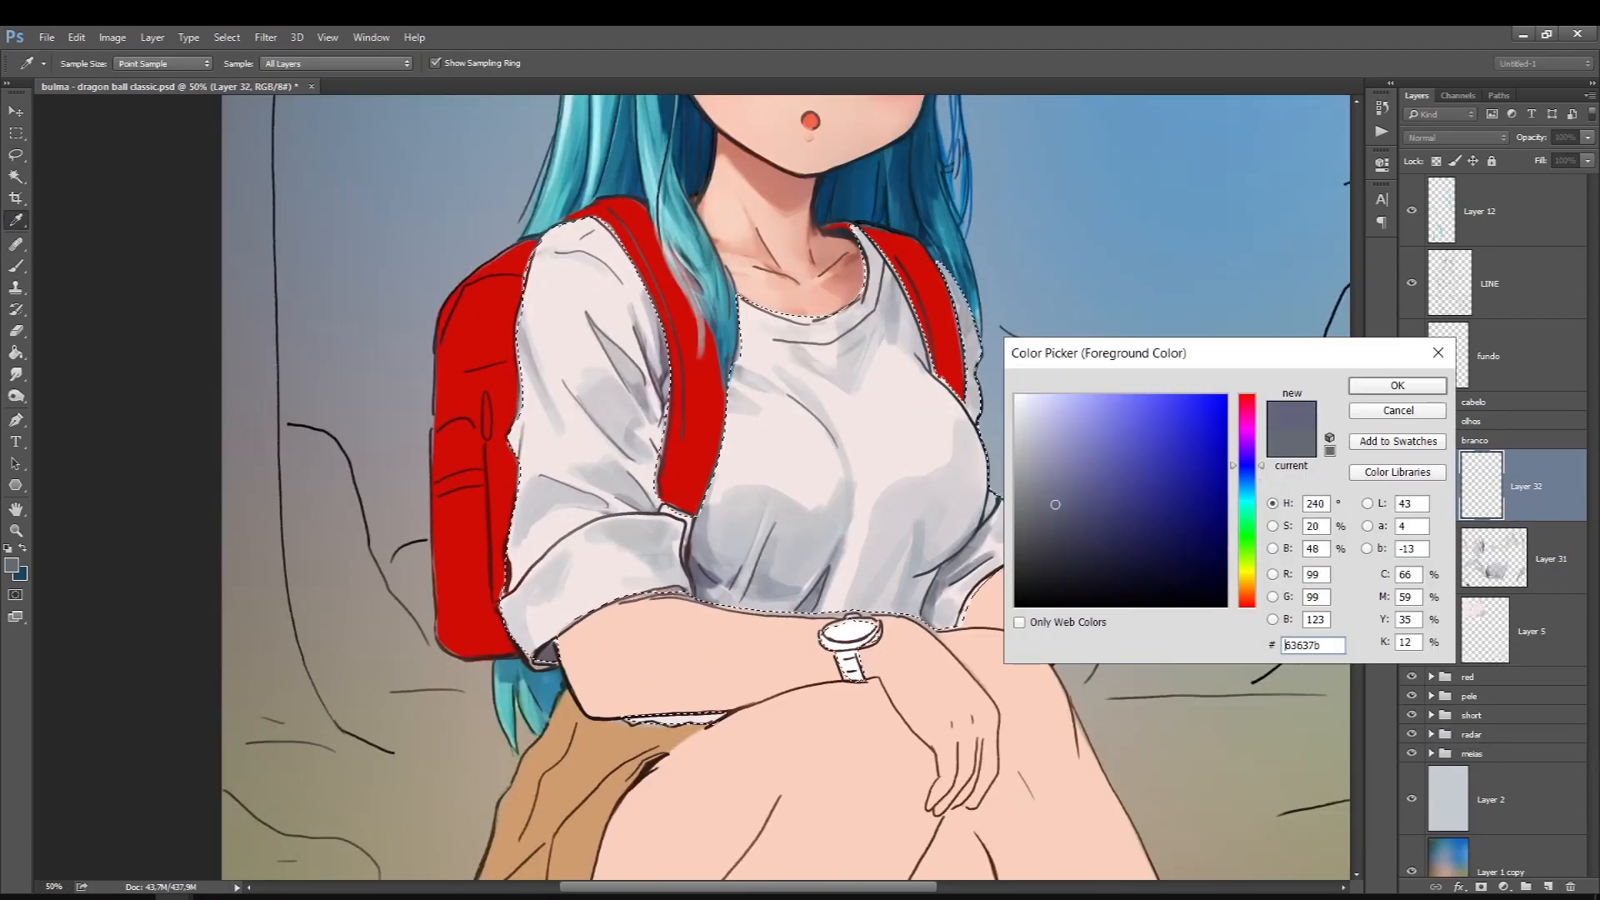
{"action": "key", "text": "Return"}
Paint dark shadows along the shirt hem, inside the rolled cuff and along the shirt's lower edge above the forearm
{"action": "left_click_drag", "start_coordinate": [722, 715], "coordinate": [633, 718]}
{"action": "left_click_drag", "start_coordinate": [680, 592], "coordinate": [625, 600]}
{"action": "key", "text": "ctrl+h"}
{"action": "left_click_drag", "start_coordinate": [554, 649], "coordinate": [540, 663]}
{"action": "key", "text": "bracketleft"}
{"action": "left_click", "coordinate": [667, 590], "text": "alt"}
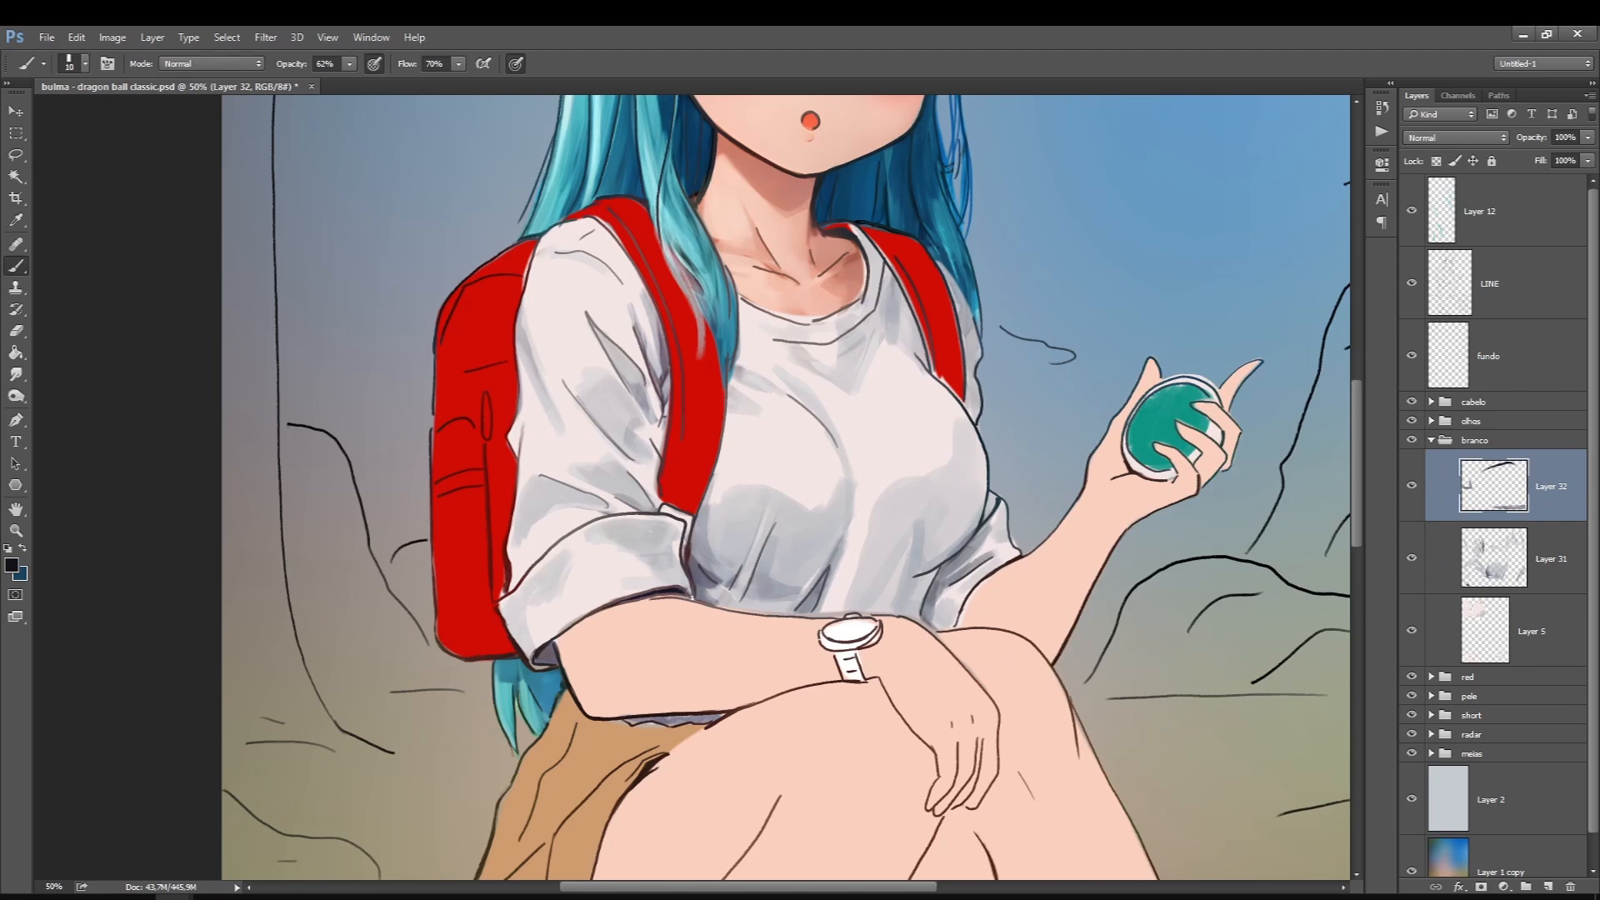
{"action": "left_click", "coordinate": [697, 590], "text": "alt"}
{"action": "left_click_drag", "start_coordinate": [697, 597], "coordinate": [888, 615]}
Set the foreground to a near-white and add a new layer in the branco group with a larger brush
{"action": "left_click", "coordinate": [12, 567]}
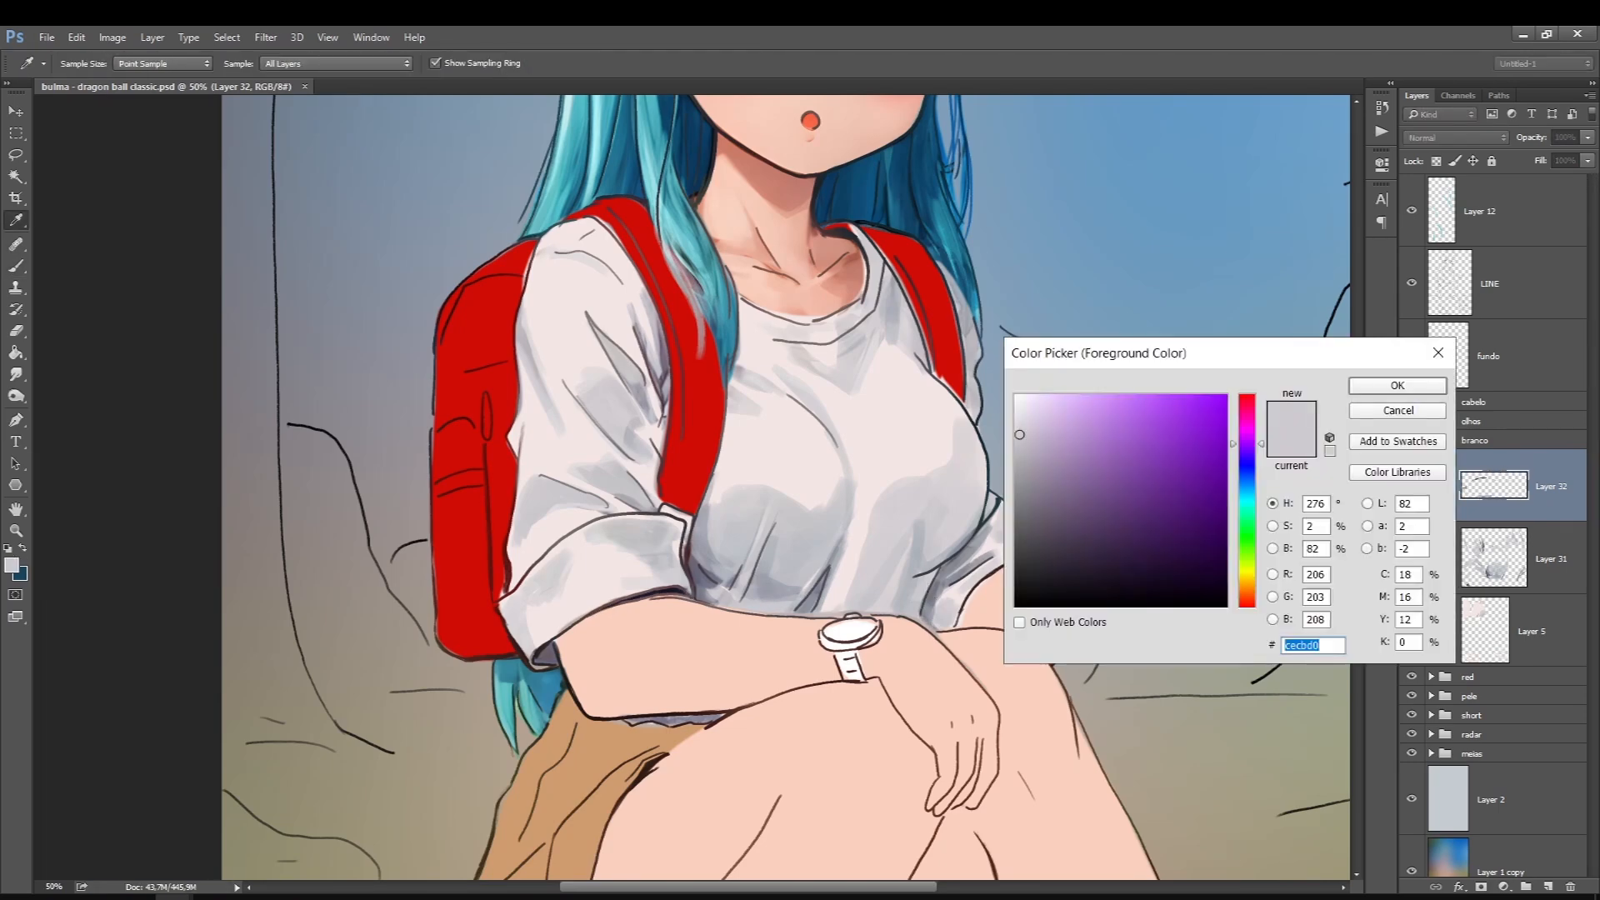
{"action": "left_click", "coordinate": [1021, 410]}
{"action": "key", "text": "Return"}
{"action": "key", "text": "ctrl+shift+alt+n"}
{"action": "key", "text": "bracketright"}
{"action": "key", "text": "bracketright"}
{"action": "key", "text": "bracketright"}
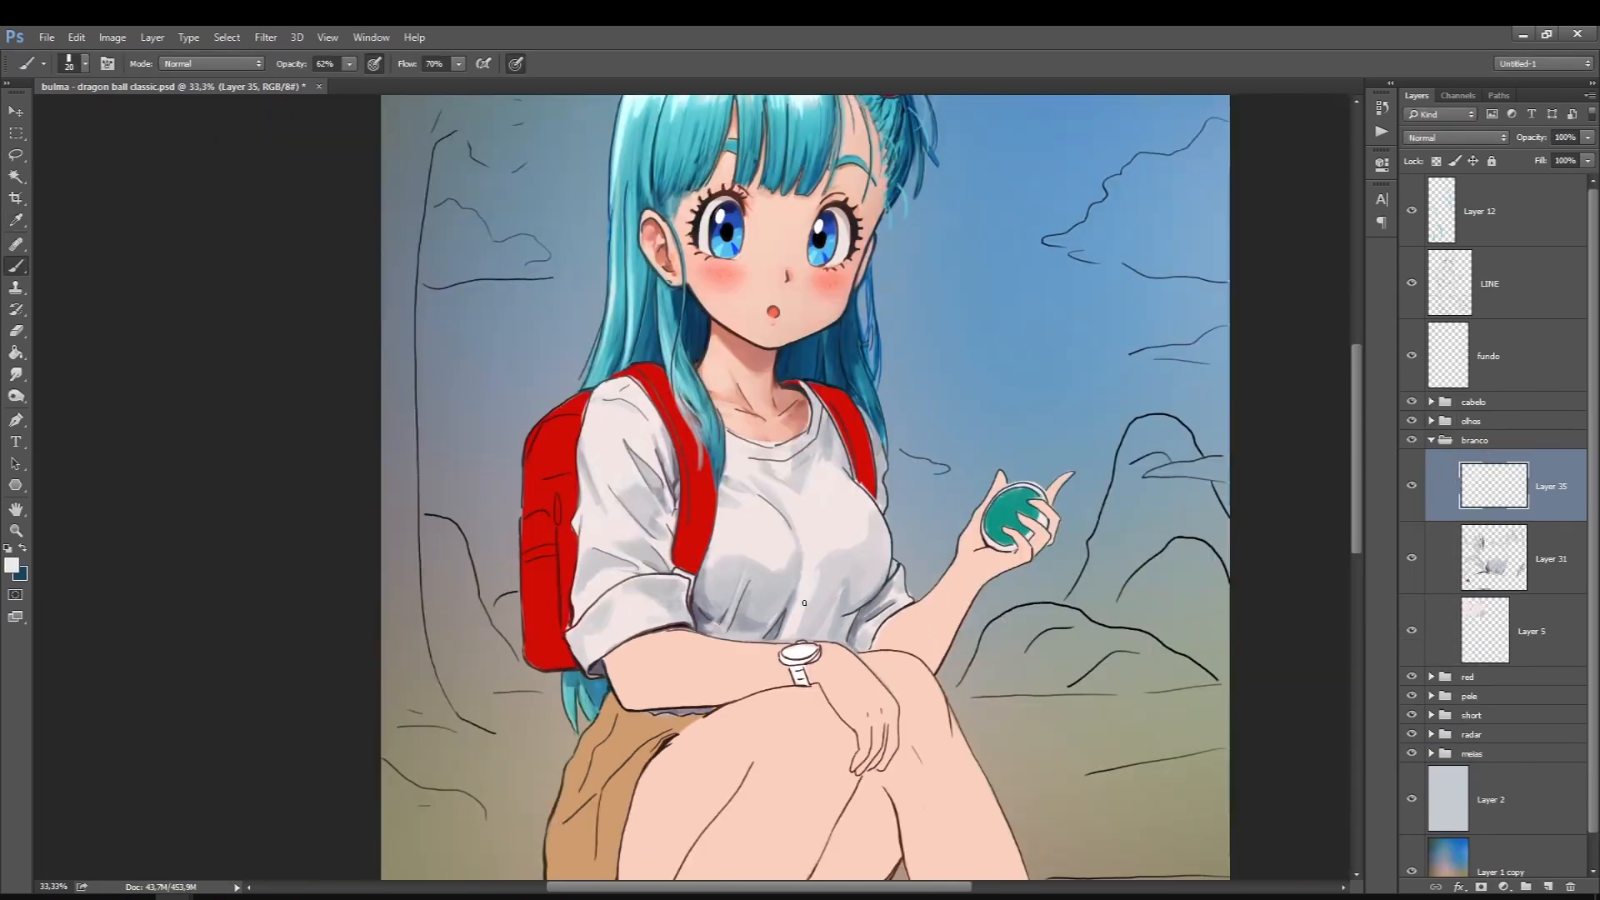
Duplicate Layer 31 and set the copy to Multiply at 56% opacity
{"action": "left_click", "coordinate": [1550, 557]}
{"action": "key", "text": "ctrl+j"}
{"action": "left_click_drag", "start_coordinate": [1532, 137], "coordinate": [1490, 137]}
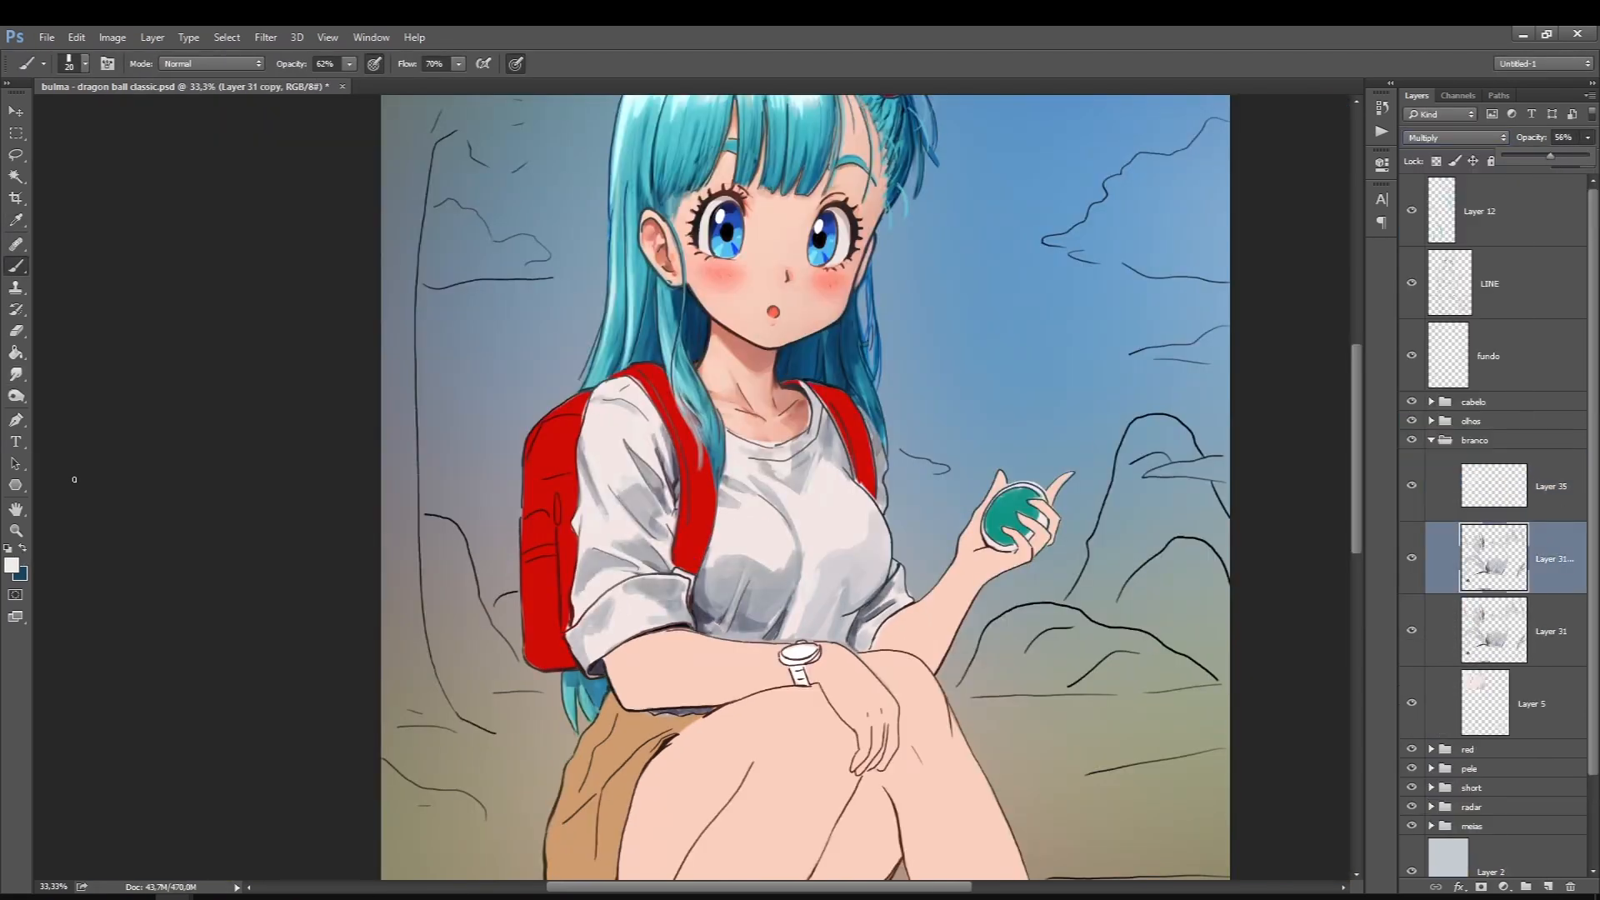
Add a new layer above Layer 35 and paint light accents on the rolled cuff with a larger brush
{"action": "left_click", "coordinate": [12, 567]}
{"action": "key", "text": "Return"}
{"action": "left_click", "coordinate": [1500, 486]}
{"action": "left_click", "coordinate": [1548, 886]}
{"action": "key", "text": "bracketright"}
{"action": "key", "text": "bracketright"}
{"action": "key", "text": "bracketright"}
{"action": "left_click_drag", "start_coordinate": [634, 593], "coordinate": [614, 603]}
Sample a tone from the sleeve and paint it along the sleeve folds and the shirt's lower front
{"action": "key", "text": "x"}
{"action": "left_click", "coordinate": [658, 475], "text": "alt"}
{"action": "mouse_move", "coordinate": [667, 467]}
{"action": "left_mouse_down"}
{"action": "mouse_move", "coordinate": [650, 500]}
{"action": "mouse_move", "coordinate": [586, 454]}
{"action": "left_mouse_up"}
{"action": "left_click_drag", "start_coordinate": [818, 576], "coordinate": [792, 629]}
Add new layers above Layer 31 and at the top of the branco group, with a 300 px brush and a grey foreground
{"action": "left_click", "coordinate": [1552, 704]}
{"action": "left_click", "coordinate": [1548, 886]}
{"action": "key", "text": "bracketright"}
{"action": "key", "text": "bracketright"}
{"action": "key", "text": "bracketright"}
{"action": "left_click", "coordinate": [1551, 630]}
{"action": "key", "text": "ctrl+shift+alt+n"}
{"action": "left_click", "coordinate": [11, 567]}
{"action": "key", "text": "Return"}
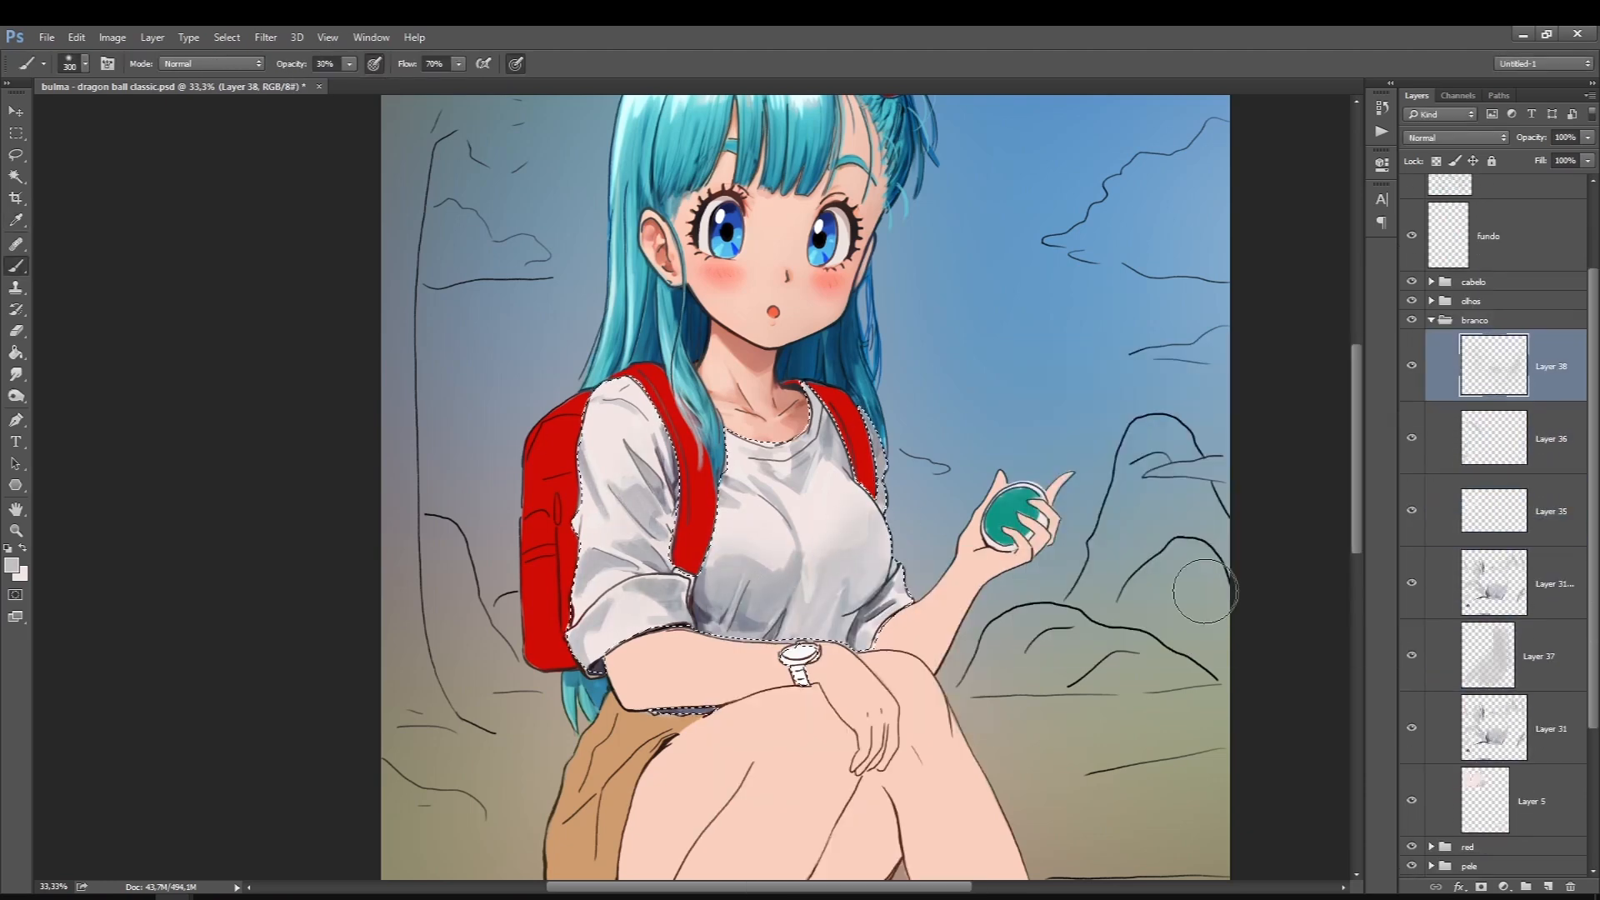
Set the foreground to white and paint soft light on the shirt's chest and upper sleeve on a new layer
{"action": "left_click", "coordinate": [12, 567]}
{"action": "left_click", "coordinate": [1016, 391]}
{"action": "key", "text": "Return"}
{"action": "key", "text": "ctrl+shift+alt+n"}
{"action": "key", "text": "b"}
{"action": "mouse_move", "coordinate": [813, 467]}
{"action": "left_mouse_down"}
{"action": "mouse_move", "coordinate": [836, 517]}
{"action": "mouse_move", "coordinate": [750, 550]}
{"action": "left_mouse_up"}
{"action": "left_click_drag", "start_coordinate": [625, 400], "coordinate": [596, 450]}
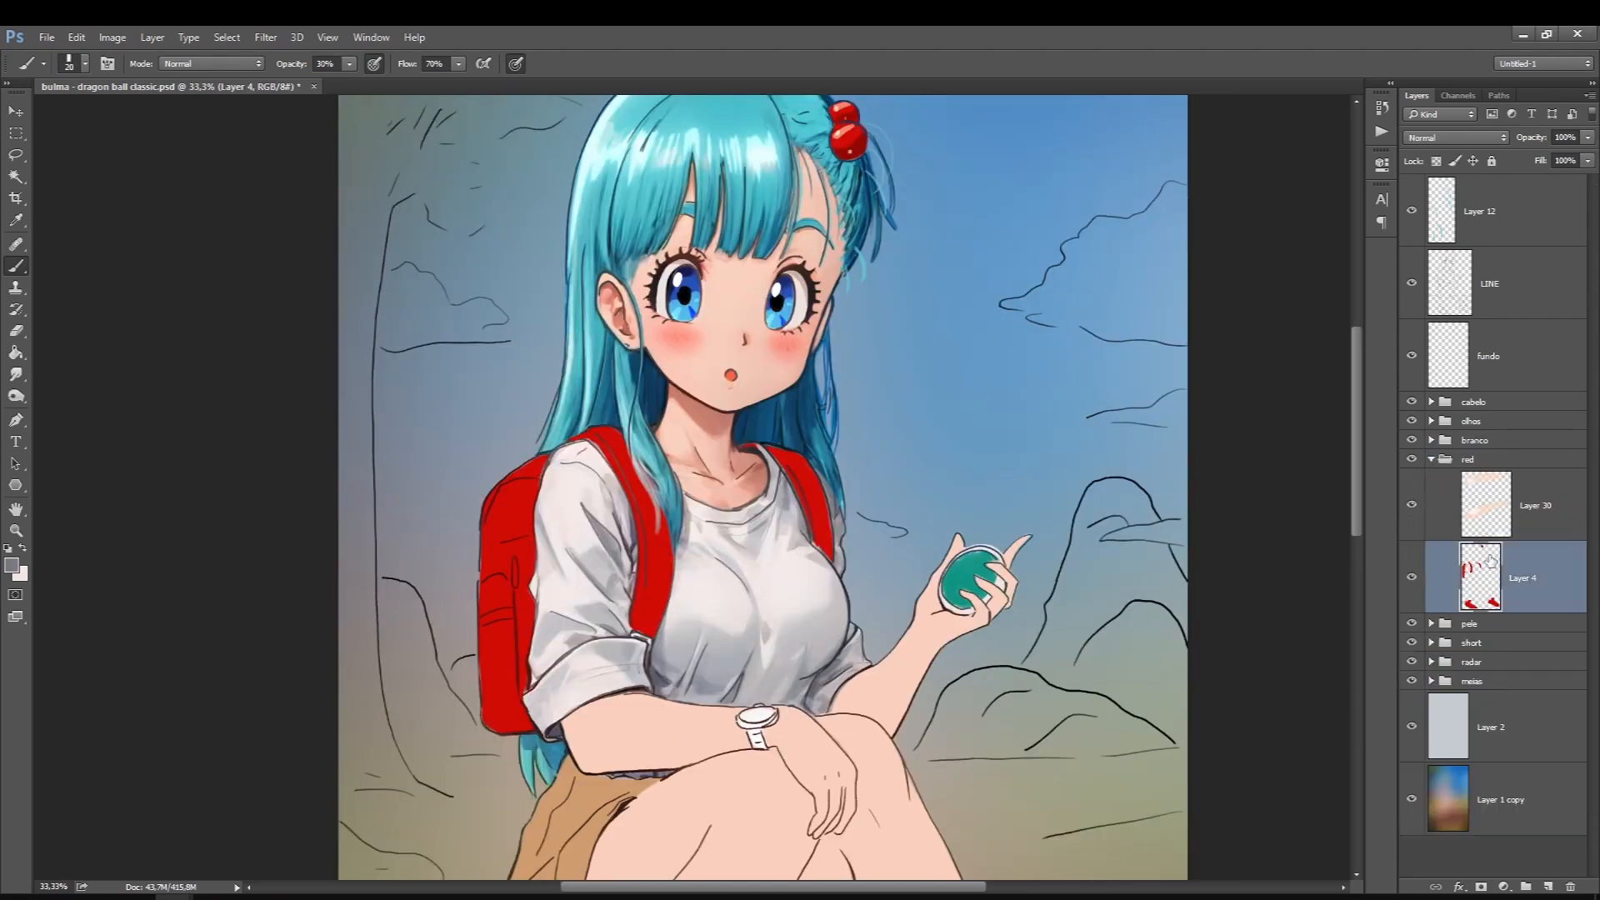
Set the foreground to a dark maroon and paint shadows down both backpack straps
{"action": "left_click", "coordinate": [12, 566]}
{"action": "key", "text": "Return"}
{"action": "left_click_drag", "start_coordinate": [659, 525], "coordinate": [643, 640]}
{"action": "key", "text": "ctrl+h"}
{"action": "left_click_drag", "start_coordinate": [754, 448], "coordinate": [826, 554]}
{"action": "mouse_move", "coordinate": [821, 541]}
{"action": "left_mouse_down"}
{"action": "mouse_move", "coordinate": [742, 425]}
{"action": "mouse_move", "coordinate": [742, 445]}
{"action": "left_mouse_up"}
Sample a light grey near the shirt collar as the foreground colour and merge the cabelo group into one layer
{"action": "key", "text": "x"}
{"action": "left_click", "coordinate": [11, 566]}
{"action": "left_click", "coordinate": [769, 456]}
{"action": "key", "text": "Return"}
{"action": "right_click", "coordinate": [1459, 402]}
{"action": "left_click", "coordinate": [1490, 677]}
{"action": "left_click", "coordinate": [15, 155]}
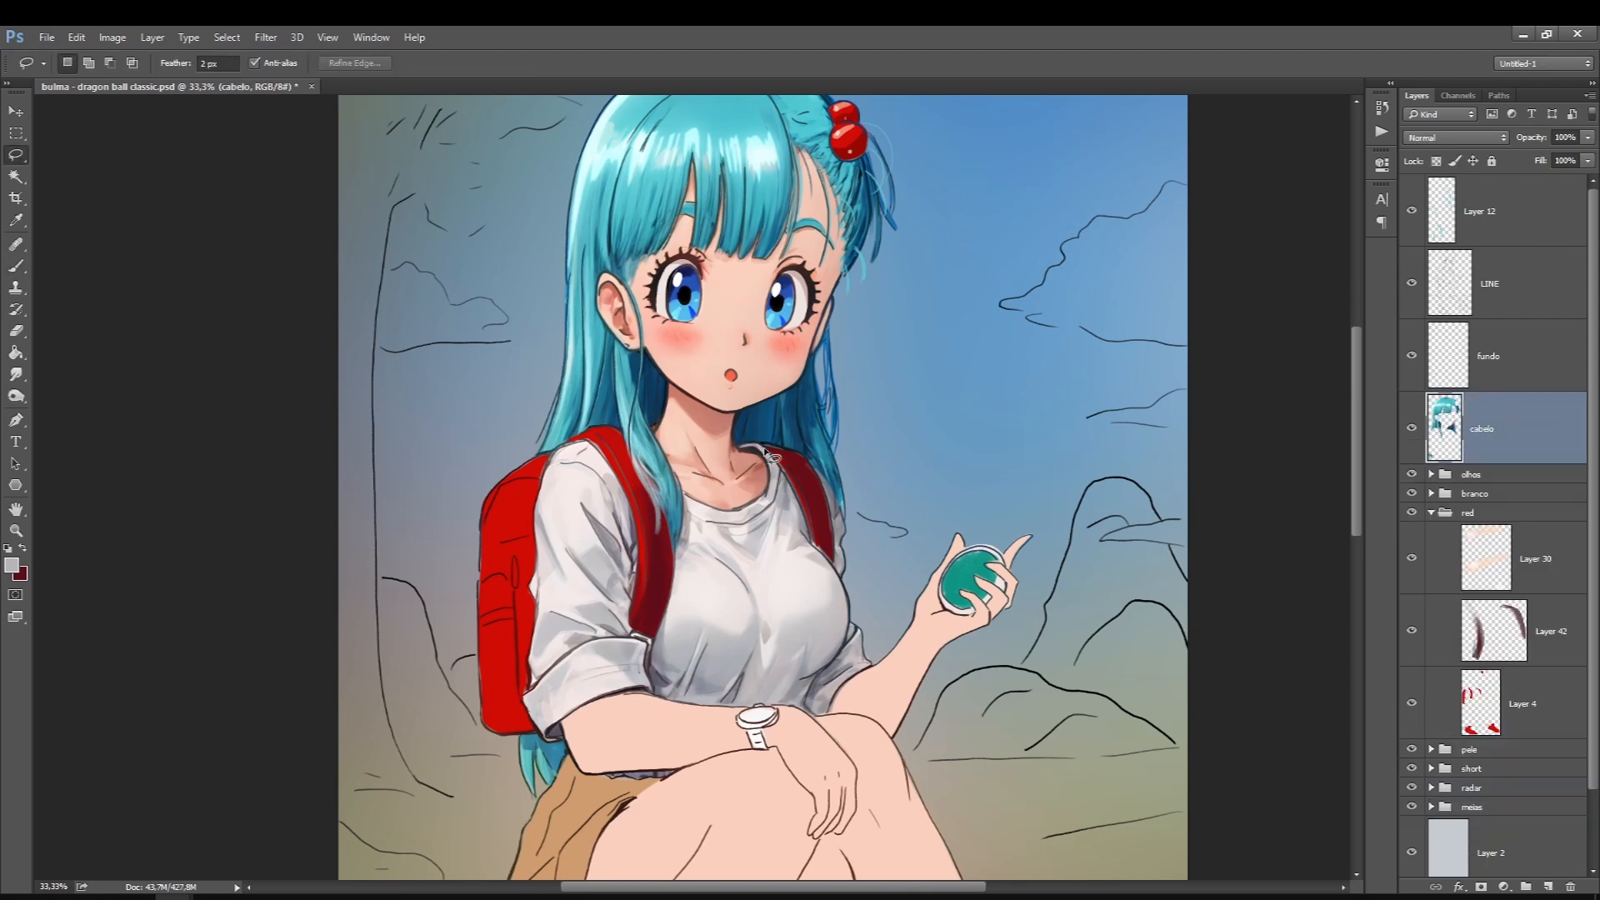
{"action": "left_click", "coordinate": [1431, 494]}
{"action": "left_click", "coordinate": [1534, 539]}
{"action": "left_click", "coordinate": [1431, 493]}
{"action": "left_click", "coordinate": [1530, 559]}
{"action": "left_click", "coordinate": [1515, 650]}
{"action": "key", "text": "b"}
{"action": "key", "text": "x"}
Load the outline of Layer 4 as a hidden-edge selection and activate Layer 42 with the maroon colour and a smaller brush
{"action": "left_click", "coordinate": [1481, 703], "text": "ctrl"}
{"action": "left_click", "coordinate": [1431, 493]}
{"action": "left_click", "coordinate": [1431, 493]}
{"action": "left_click", "coordinate": [1534, 631]}
{"action": "key", "text": "ctrl+h"}
{"action": "left_click", "coordinate": [22, 548]}
{"action": "key", "text": "["}
Reactivate Layer 42 with the Brush and set the foreground colour to a light pink
{"action": "left_click", "coordinate": [1431, 493]}
{"action": "left_click", "coordinate": [1534, 539]}
{"action": "left_click", "coordinate": [19, 156]}
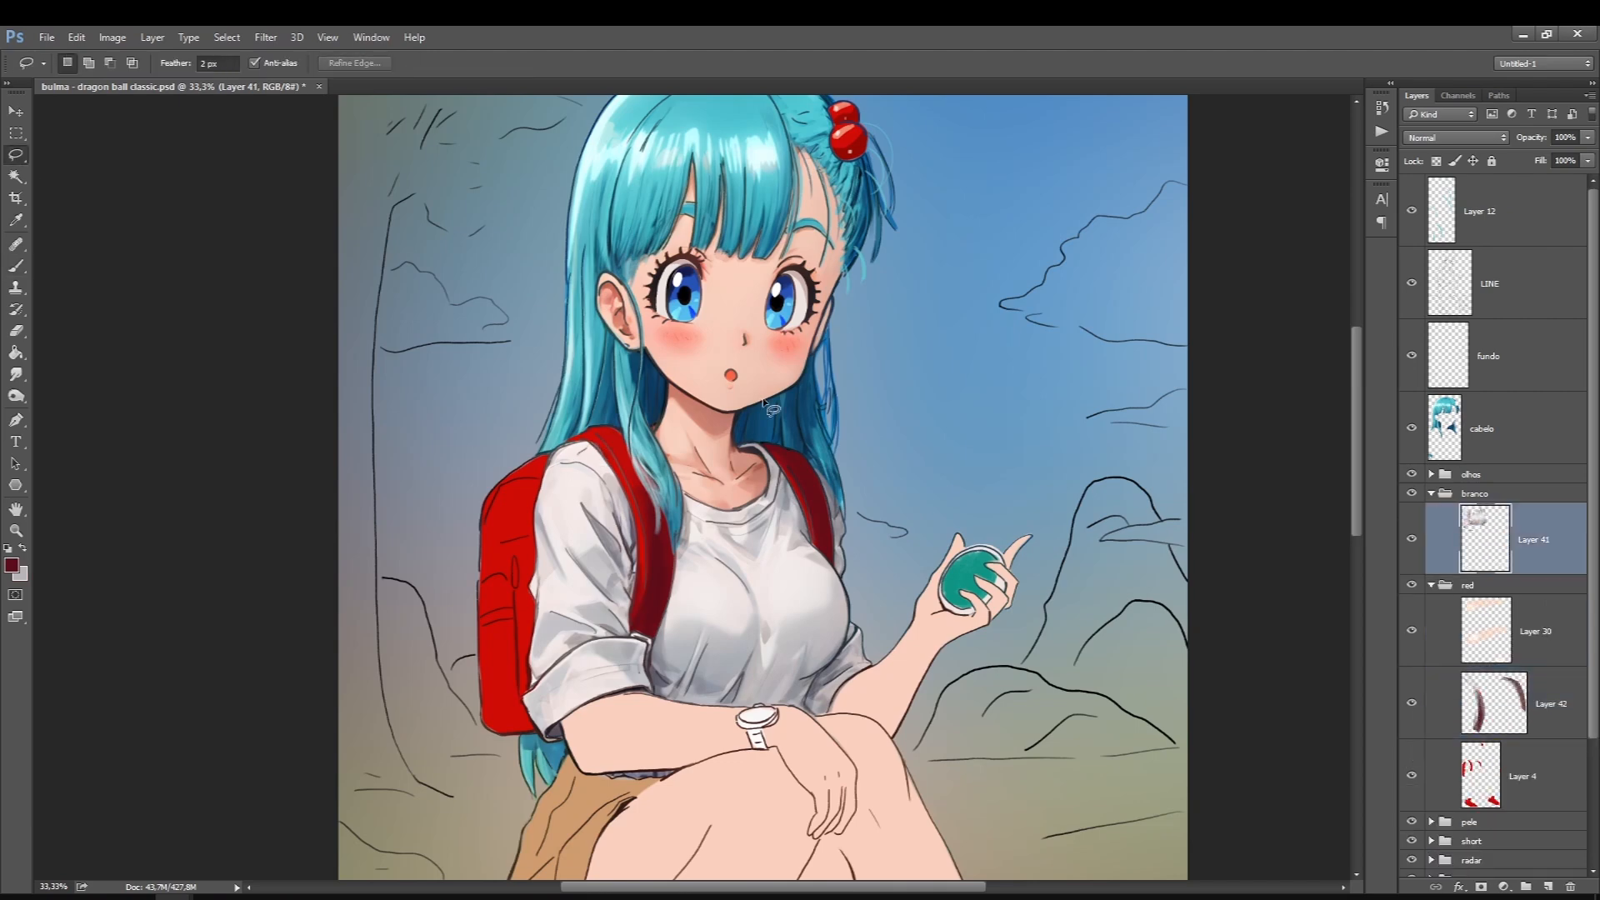
{"action": "left_click", "coordinate": [1533, 703]}
{"action": "left_click", "coordinate": [1431, 493]}
{"action": "key", "text": "b"}
{"action": "key", "text": "x"}
{"action": "left_click", "coordinate": [12, 565]}
{"action": "left_click", "coordinate": [626, 464]}
{"action": "key", "text": "Return"}
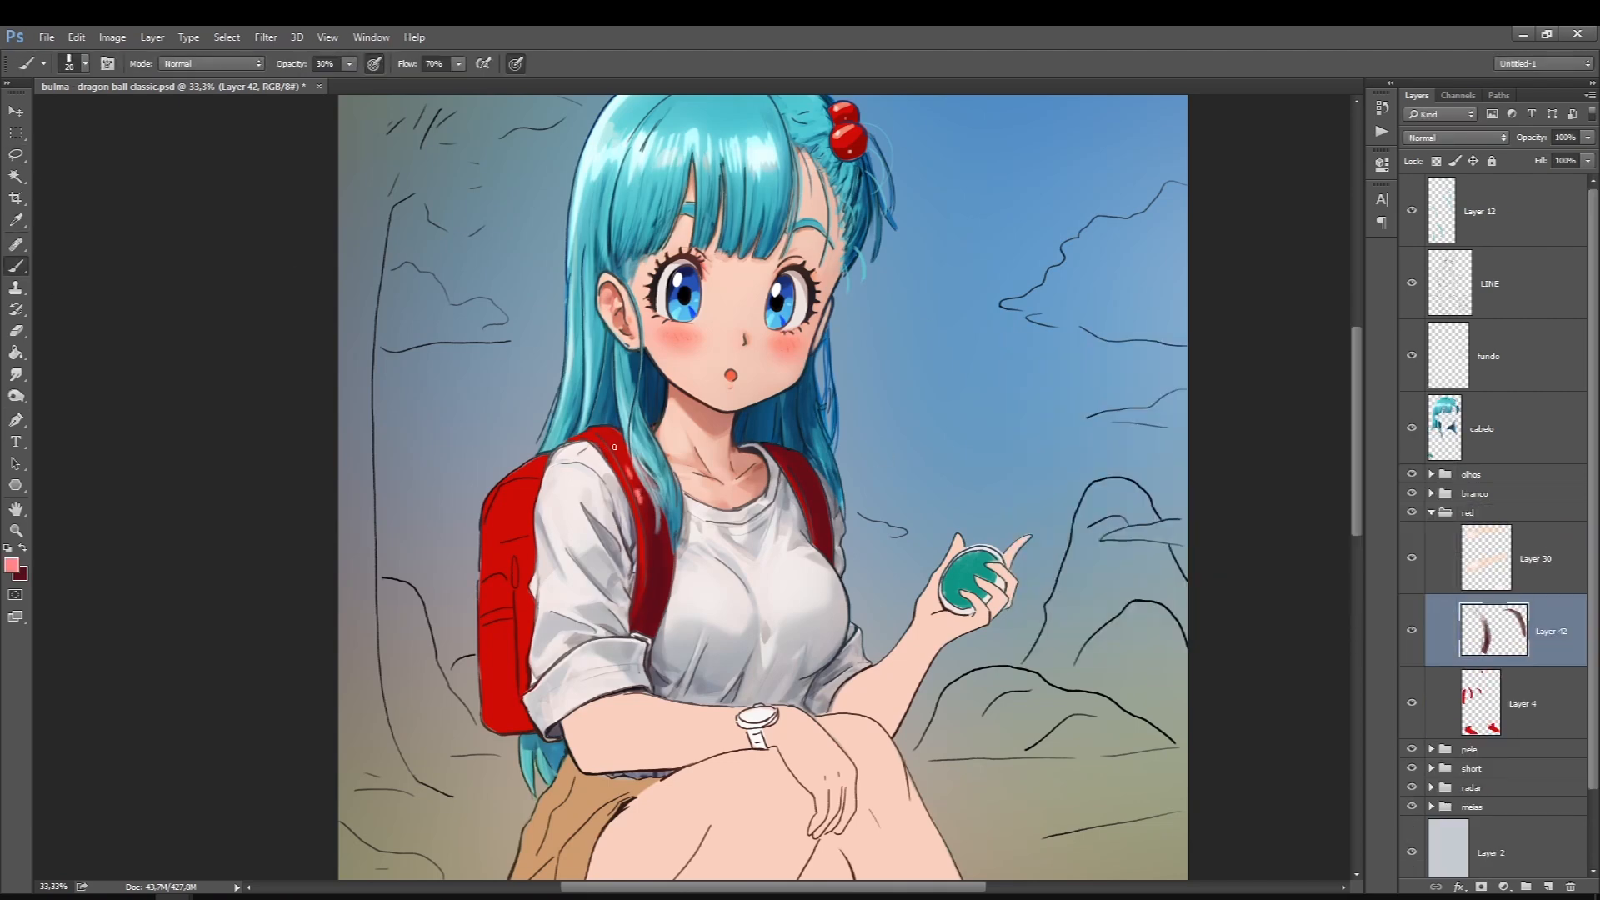
Set the brush opacity to 69% and paint light glossy highlights on the backpack's upper edge and side
{"action": "key", "text": "]"}
{"action": "key", "text": "6"}
{"action": "key", "text": "9"}
{"action": "mouse_move", "coordinate": [525, 460]}
{"action": "left_mouse_down"}
{"action": "mouse_move", "coordinate": [494, 601]}
{"action": "mouse_move", "coordinate": [428, 556]}
{"action": "mouse_move", "coordinate": [514, 588]}
{"action": "left_mouse_up"}
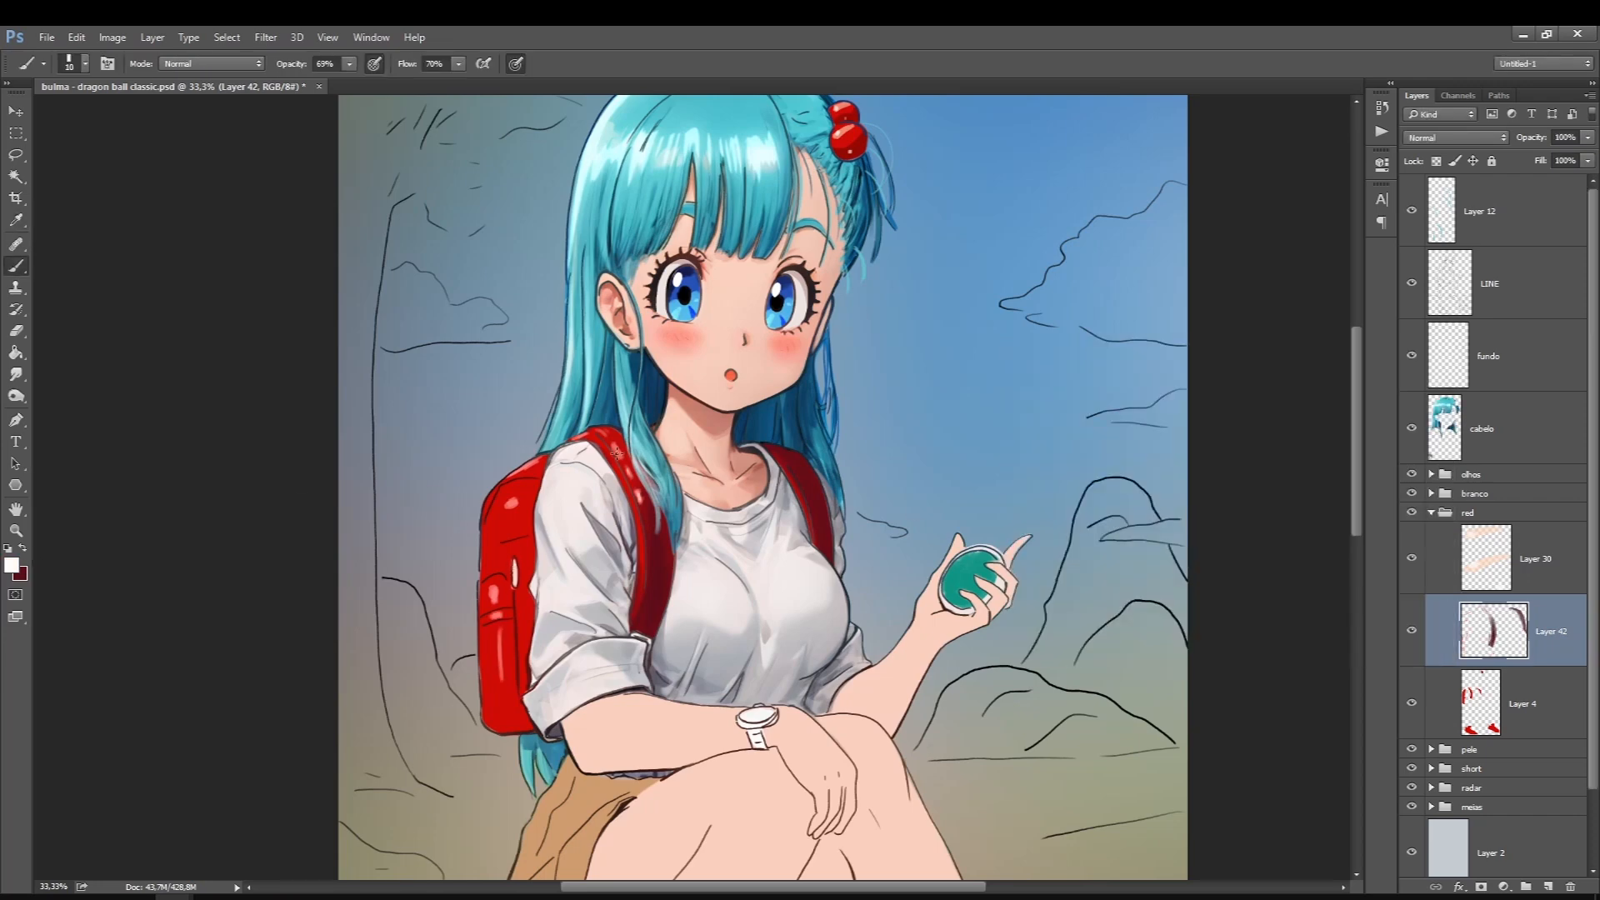
Load the outline of Layer 4 as a selection, add a new layer above it and set the foreground colour to dark red
{"action": "left_click", "coordinate": [1525, 704]}
{"action": "left_click", "coordinate": [1480, 703], "text": "ctrl"}
{"action": "key", "text": "ctrl+shift+alt+n"}
{"action": "left_click", "coordinate": [12, 565]}
{"action": "left_click", "coordinate": [1221, 510]}
{"action": "left_click", "coordinate": [1397, 385]}
Paint broad dark red shading with a larger brush along the backpack's inner side and across its upper part
{"action": "key", "text": "]"}
{"action": "key", "text": "]"}
{"action": "key", "text": "]"}
{"action": "key", "text": "]"}
{"action": "key", "text": "]"}
{"action": "key", "text": "]"}
{"action": "mouse_move", "coordinate": [525, 600]}
{"action": "left_mouse_down"}
{"action": "mouse_move", "coordinate": [529, 706]}
{"action": "mouse_move", "coordinate": [525, 633]}
{"action": "left_mouse_up"}
{"action": "left_click_drag", "start_coordinate": [528, 573], "coordinate": [528, 530]}
{"action": "left_click_drag", "start_coordinate": [541, 473], "coordinate": [494, 505]}
Paint finer dark red shadows on the backpack's side pocket and shoulder strap with a smaller brush, and clear the selection
{"action": "key", "text": "["}
{"action": "key", "text": "["}
{"action": "key", "text": "["}
{"action": "key", "text": "["}
{"action": "key", "text": "["}
{"action": "key", "text": "["}
{"action": "left_click_drag", "start_coordinate": [487, 625], "coordinate": [508, 619]}
{"action": "left_click_drag", "start_coordinate": [584, 436], "coordinate": [617, 443]}
{"action": "key", "text": "ctrl+d"}
{"action": "key", "text": "]"}
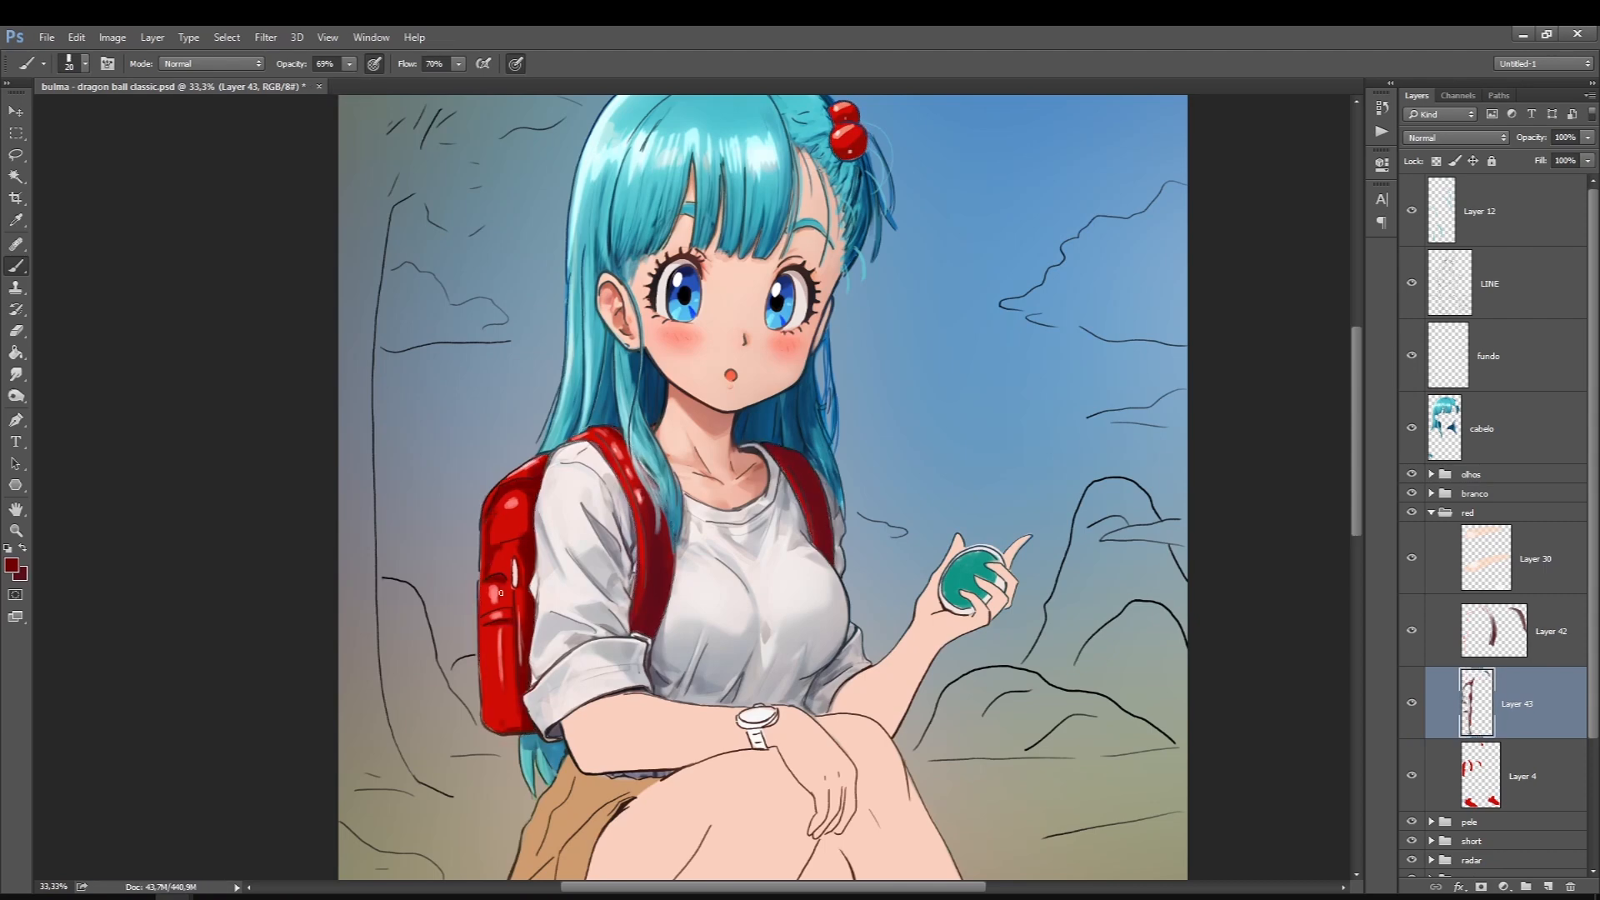
Load the outline of Layer 6 in the short group as a selection and brush a first brown fold shadow across the shorts
{"action": "key", "text": "ctrl+0"}
{"action": "key", "text": "ctrl+plus"}
{"action": "left_click", "coordinate": [1431, 513]}
{"action": "left_click", "coordinate": [1431, 552]}
{"action": "left_click", "coordinate": [1492, 596], "text": "ctrl"}
{"action": "left_click", "coordinate": [12, 565]}
{"action": "left_click", "coordinate": [1397, 383]}
{"action": "mouse_move", "coordinate": [658, 398]}
{"action": "left_mouse_down"}
{"action": "mouse_move", "coordinate": [697, 375]}
{"action": "mouse_move", "coordinate": [558, 460]}
{"action": "mouse_move", "coordinate": [488, 530]}
{"action": "left_mouse_up"}
{"action": "key", "text": "["}
{"action": "key", "text": "["}
Set the foreground colour to reddish brown and paint fold shadows below the shorts' waistband on a new layer
{"action": "left_click", "coordinate": [12, 566]}
{"action": "left_click", "coordinate": [1179, 523]}
{"action": "left_click", "coordinate": [1397, 384]}
{"action": "key", "text": "ctrl+shift+alt+n"}
{"action": "left_click_drag", "start_coordinate": [569, 366], "coordinate": [534, 421]}
{"action": "key", "text": "["}
{"action": "key", "text": "["}
{"action": "key", "text": "["}
{"action": "left_click_drag", "start_coordinate": [559, 354], "coordinate": [572, 363]}
{"action": "key", "text": "]"}
{"action": "key", "text": "]"}
{"action": "key", "text": "]"}
{"action": "mouse_move", "coordinate": [584, 381]}
{"action": "left_mouse_down"}
{"action": "mouse_move", "coordinate": [628, 400]}
{"action": "mouse_move", "coordinate": [674, 361]}
{"action": "mouse_move", "coordinate": [657, 379]}
{"action": "mouse_move", "coordinate": [696, 374]}
{"action": "left_mouse_up"}
Extend the reddish brown shadows along the shorts' side folds and lower hem with the selection edges hidden
{"action": "key", "text": "ctrl+h"}
{"action": "key", "text": "["}
{"action": "key", "text": "["}
{"action": "key", "text": "["}
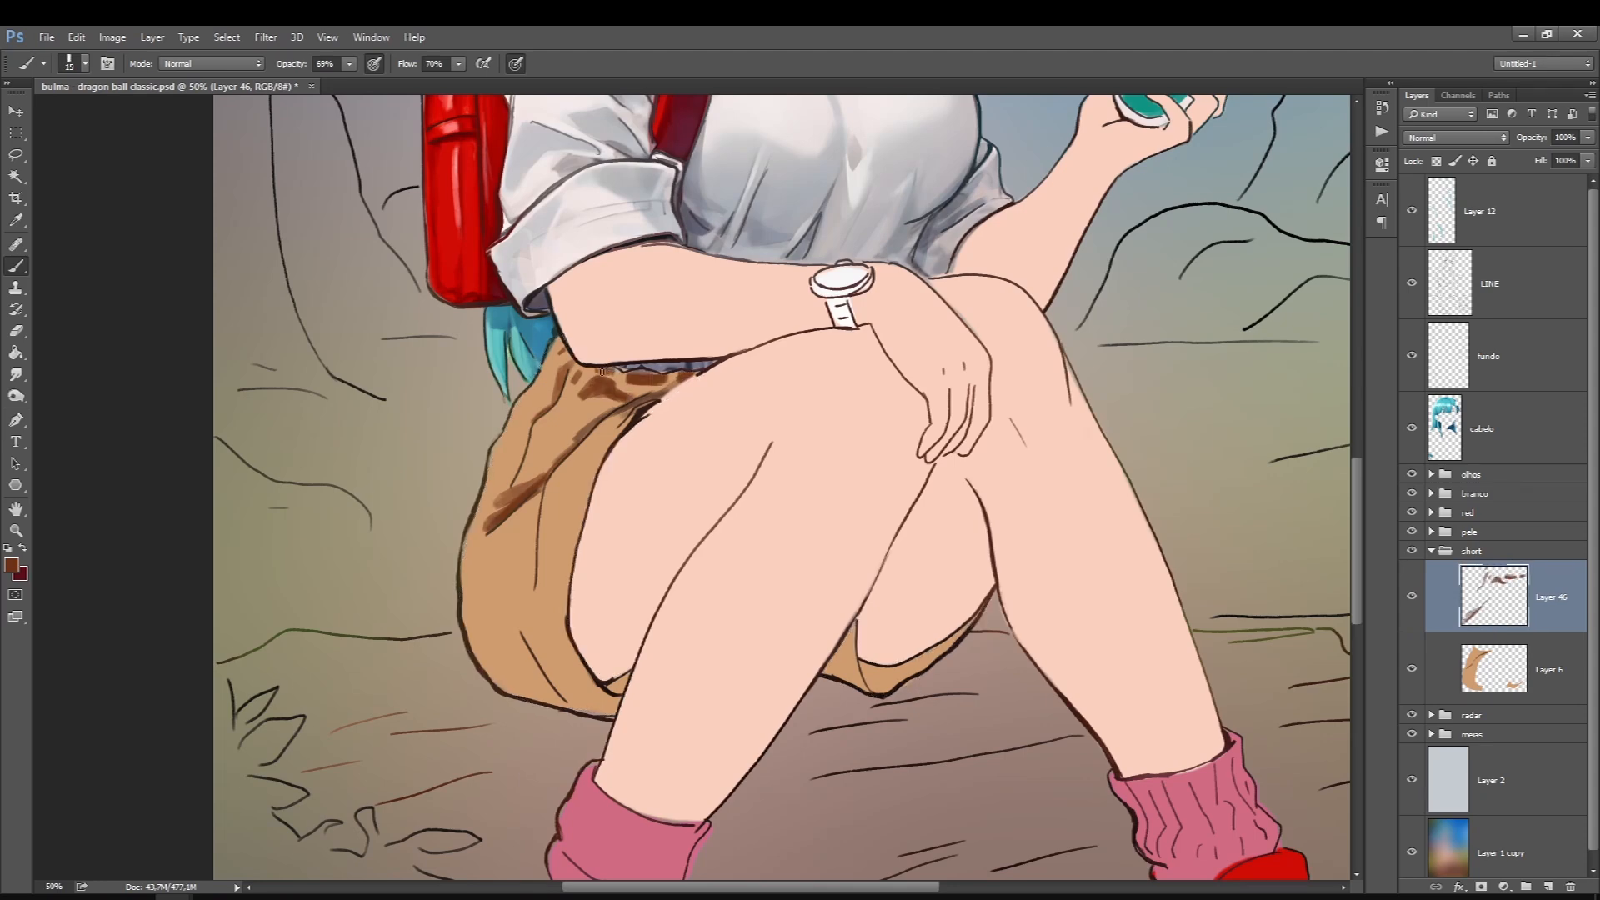
{"action": "left_click_drag", "start_coordinate": [634, 415], "coordinate": [610, 446]}
{"action": "mouse_move", "coordinate": [541, 487]}
{"action": "left_mouse_down"}
{"action": "mouse_move", "coordinate": [534, 559]}
{"action": "mouse_move", "coordinate": [487, 570]}
{"action": "mouse_move", "coordinate": [545, 616]}
{"action": "mouse_move", "coordinate": [618, 595]}
{"action": "mouse_move", "coordinate": [571, 623]}
{"action": "mouse_move", "coordinate": [500, 592]}
{"action": "left_mouse_up"}
{"action": "key", "text": "]"}
{"action": "key", "text": "]"}
{"action": "scroll", "coordinate": [516, 464], "scroll_direction": "down", "scroll_amount": 2}
{"action": "key", "text": "]"}
{"action": "key", "text": "]"}
{"action": "key", "text": "ctrl+h"}
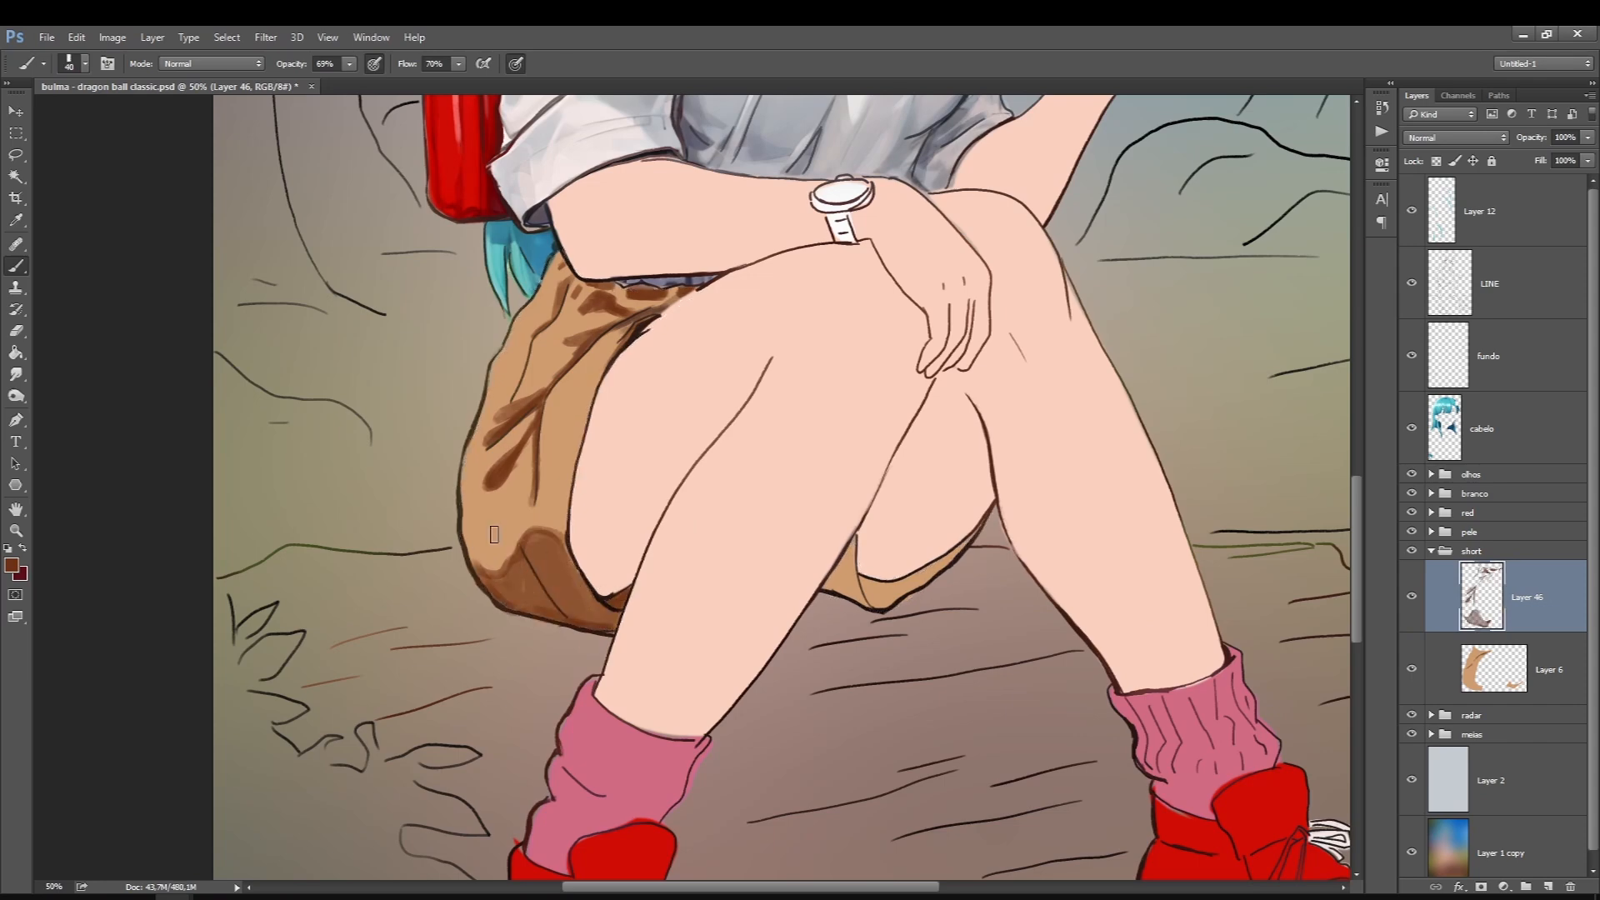
Choose another foreground colour, add a layer above Layer 6 and paint broad soft shading down the shorts' side
{"action": "left_click", "coordinate": [12, 565]}
{"action": "left_click", "coordinate": [1409, 367]}
{"action": "left_click", "coordinate": [1547, 669]}
{"action": "left_click", "coordinate": [1548, 886]}
{"action": "key", "text": "]"}
{"action": "key", "text": "]"}
{"action": "key", "text": "]"}
{"action": "key", "text": "]"}
{"action": "key", "text": "]"}
{"action": "key", "text": "]"}
{"action": "key", "text": "]"}
{"action": "left_click", "coordinate": [567, 426]}
{"action": "left_click", "coordinate": [543, 450], "text": "alt"}
{"action": "left_click_drag", "start_coordinate": [560, 421], "coordinate": [561, 524]}
Paint finer fold details around the shorts' waistband, upper side and lower side with a smaller brush
{"action": "key", "text": "["}
{"action": "key", "text": "["}
{"action": "key", "text": "["}
{"action": "key", "text": "["}
{"action": "key", "text": "["}
{"action": "key", "text": "["}
{"action": "left_click_drag", "start_coordinate": [590, 317], "coordinate": [566, 333]}
{"action": "left_click_drag", "start_coordinate": [540, 288], "coordinate": [516, 358]}
{"action": "left_click_drag", "start_coordinate": [477, 487], "coordinate": [500, 500]}
{"action": "left_click_drag", "start_coordinate": [514, 534], "coordinate": [512, 557]}
Pick a new foreground colour and brush accents along the shorts' outer edge and lower hem on a new layer
{"action": "left_click", "coordinate": [12, 565]}
{"action": "left_click", "coordinate": [1408, 367]}
{"action": "left_click", "coordinate": [1548, 886]}
{"action": "key", "text": "["}
{"action": "left_click_drag", "start_coordinate": [525, 291], "coordinate": [516, 359]}
{"action": "left_click_drag", "start_coordinate": [479, 567], "coordinate": [583, 616]}
{"action": "key", "text": "e"}
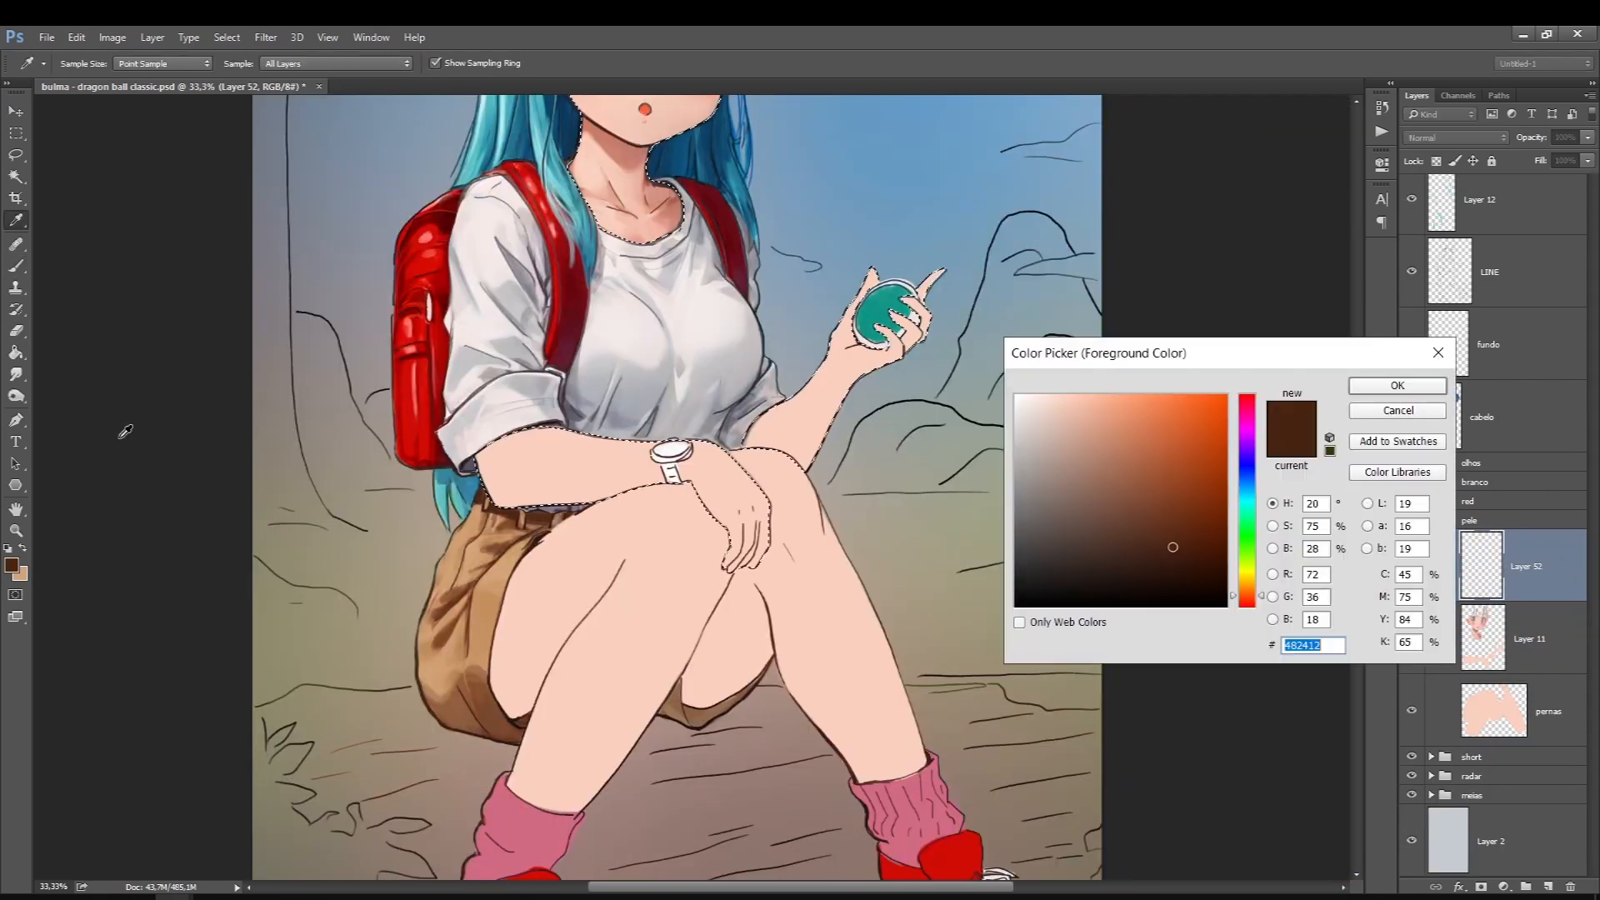
Set the foreground colour to salmon and paint skin shadows on both forearms on Layer 52 with the Brush
{"action": "key", "text": "Return"}
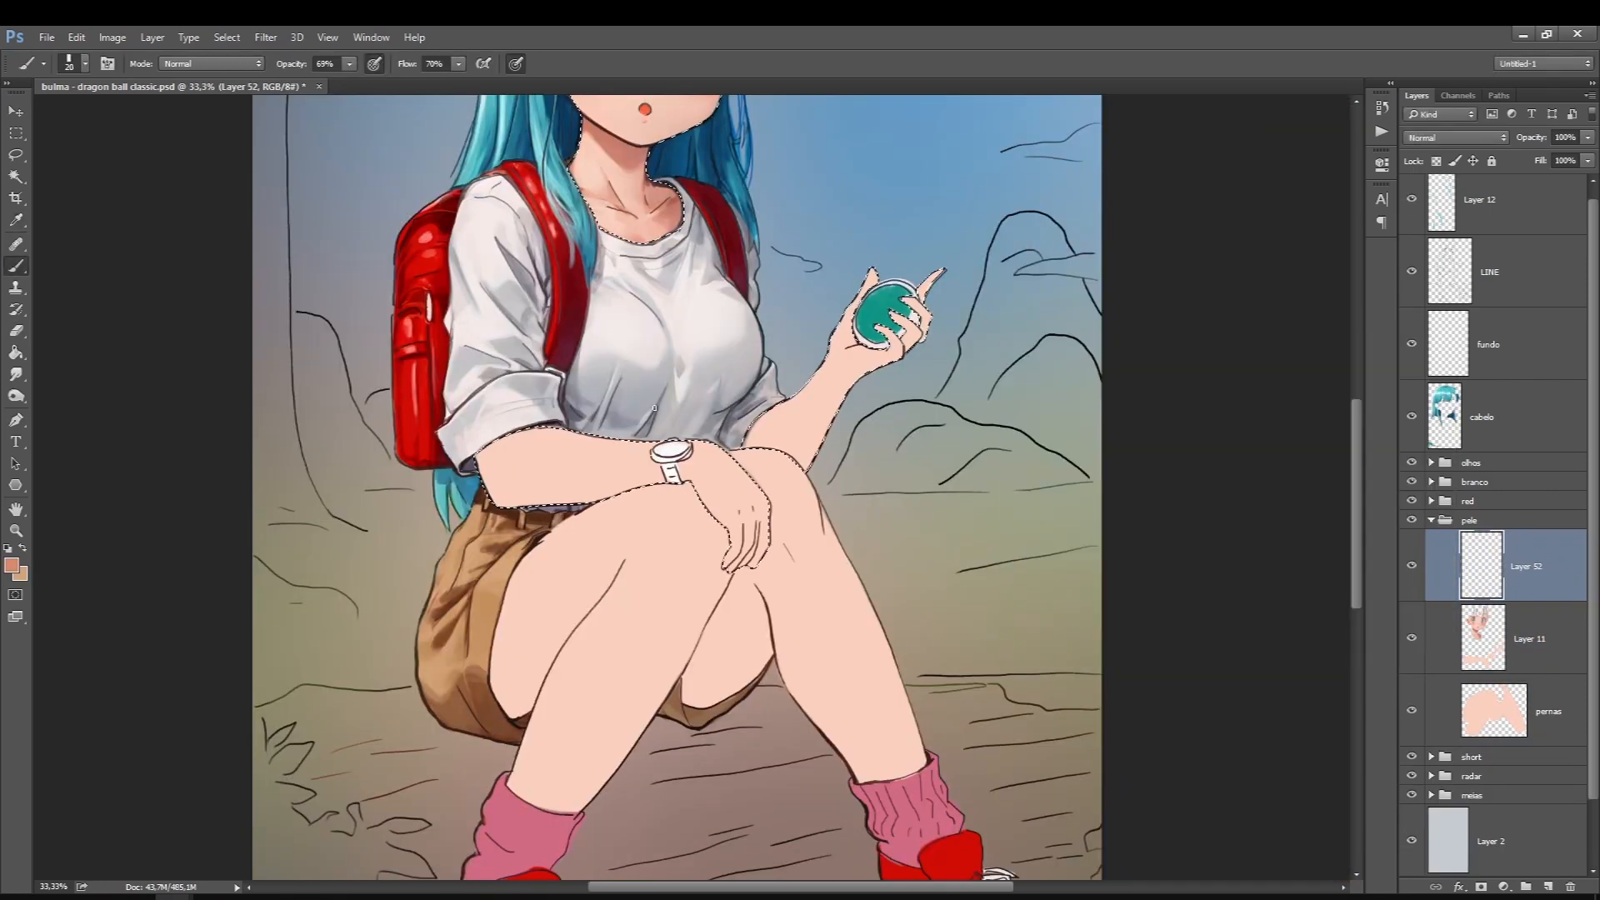
{"action": "left_click", "coordinate": [16, 374]}
{"action": "left_click", "coordinate": [16, 265]}
{"action": "mouse_move", "coordinate": [510, 503]}
{"action": "left_mouse_down"}
{"action": "mouse_move", "coordinate": [678, 491]}
{"action": "mouse_move", "coordinate": [740, 562]}
{"action": "left_mouse_up"}
{"action": "key", "text": "]"}
{"action": "key", "text": "]"}
{"action": "key", "text": "]"}
{"action": "key", "text": "]"}
{"action": "mouse_move", "coordinate": [792, 442]}
{"action": "left_mouse_down"}
{"action": "mouse_move", "coordinate": [834, 383]}
{"action": "mouse_move", "coordinate": [887, 362]}
{"action": "left_mouse_up"}
Refine the salmon shading on the arms and hands with varying brush sizes and save the document
{"action": "key", "text": "["}
{"action": "key", "text": "["}
{"action": "key", "text": "["}
{"action": "key", "text": "["}
{"action": "key", "text": "["}
{"action": "key", "text": "["}
{"action": "key", "text": "]"}
{"action": "key", "text": "]"}
{"action": "key", "text": "]"}
{"action": "key", "text": "]"}
{"action": "key", "text": "]"}
{"action": "key", "text": "]"}
{"action": "key", "text": "]"}
{"action": "key", "text": "]"}
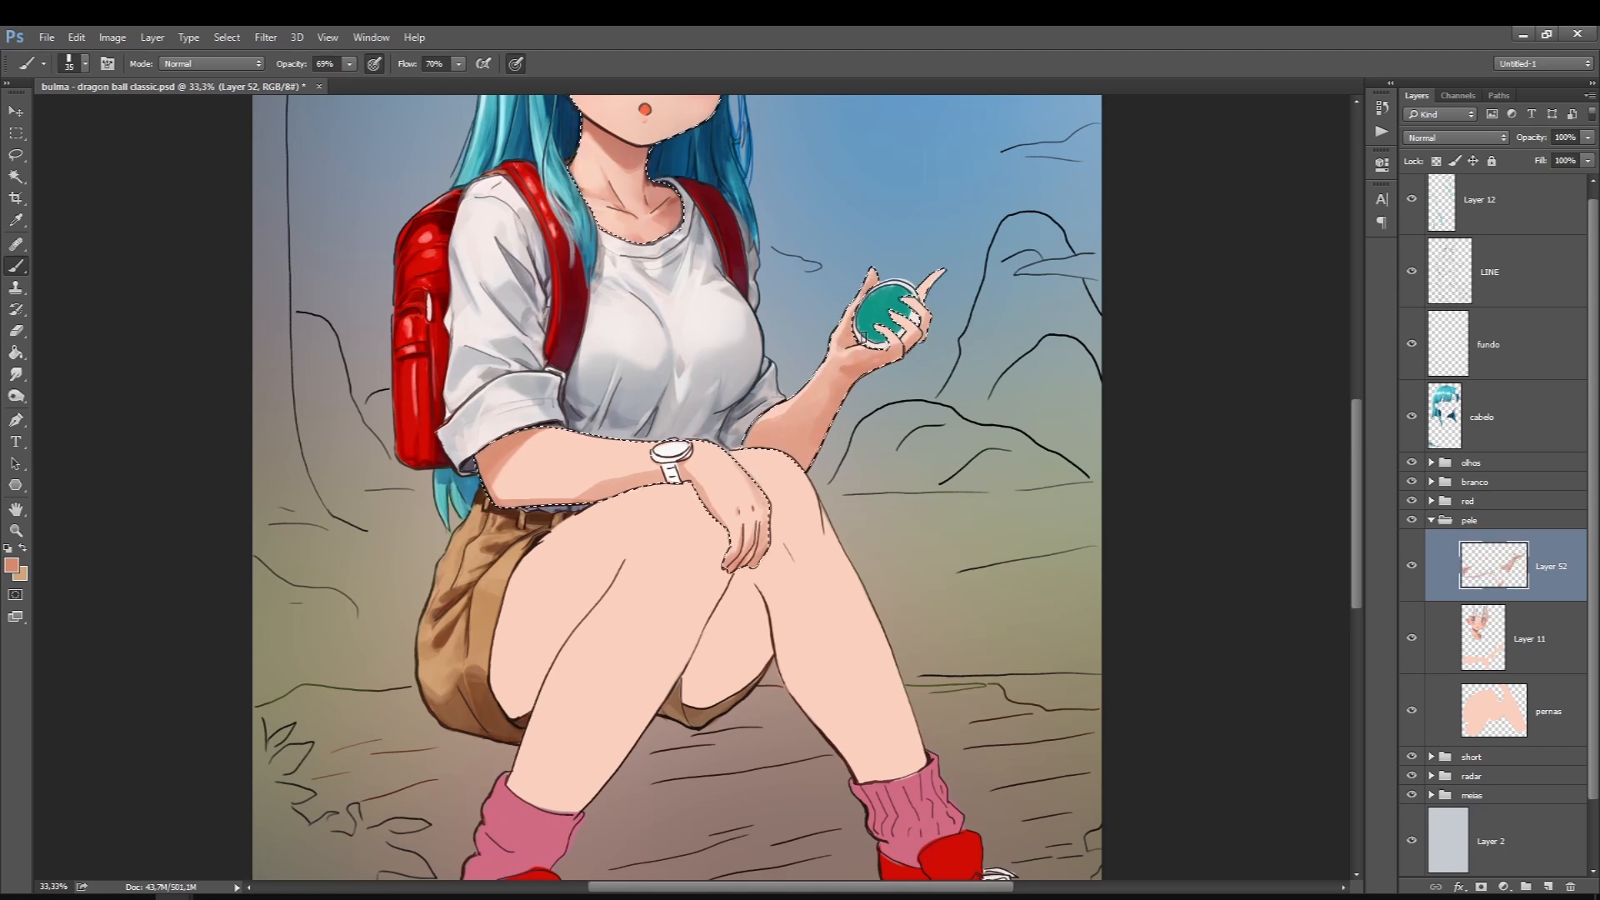
{"action": "key", "text": "ctrl+s"}
Choose another skin shadow colour and brush it along the underside of the resting forearm on a new layer
{"action": "left_click", "coordinate": [12, 565]}
{"action": "left_click", "coordinate": [1399, 366]}
{"action": "left_click", "coordinate": [1548, 886]}
{"action": "left_click_drag", "start_coordinate": [501, 491], "coordinate": [584, 497]}
Set the foreground colour to pink, expand the branco group and paint the watch face on a new layer
{"action": "left_click", "coordinate": [12, 565]}
{"action": "left_click", "coordinate": [1399, 367]}
{"action": "left_click", "coordinate": [1548, 886]}
{"action": "left_click", "coordinate": [1459, 482]}
{"action": "left_click", "coordinate": [1432, 482]}
{"action": "left_click_drag", "start_coordinate": [658, 450], "coordinate": [686, 452]}
Sample the watch strap's white as the background colour, swap it to the foreground, activate the LINE layer and clear the selection
{"action": "left_click", "coordinate": [20, 573]}
{"action": "left_click", "coordinate": [672, 469]}
{"action": "key", "text": "Return"}
{"action": "key", "text": "x"}
{"action": "key", "text": "["}
{"action": "key", "text": "["}
{"action": "key", "text": "["}
{"action": "key", "text": "["}
{"action": "left_click", "coordinate": [676, 459], "text": "ctrl"}
{"action": "key", "text": "ctrl+d"}
{"action": "key", "text": "l"}
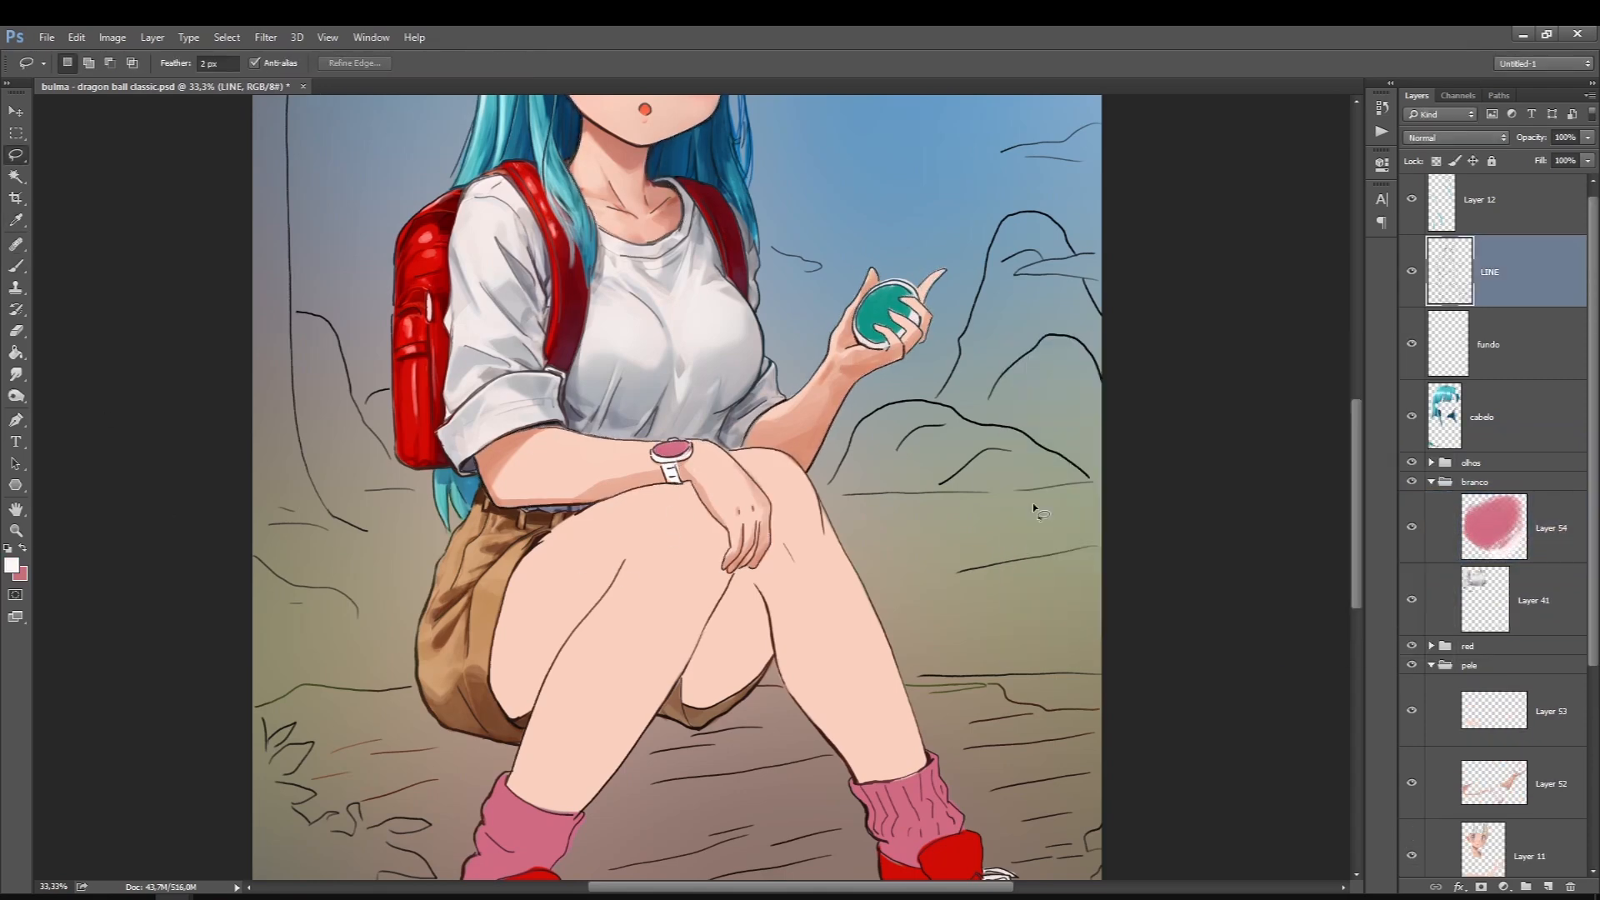
Paint the watch strap light grey with the Brush on a new layer above Layer 41 and move that layer up one level
{"action": "left_click", "coordinate": [1534, 600]}
{"action": "key", "text": "b"}
{"action": "left_click", "coordinate": [12, 565]}
{"action": "left_click", "coordinate": [1021, 433]}
{"action": "left_click", "coordinate": [1398, 367]}
{"action": "left_click", "coordinate": [1548, 886]}
{"action": "mouse_move", "coordinate": [655, 457]}
{"action": "left_mouse_down"}
{"action": "mouse_move", "coordinate": [690, 452]}
{"action": "mouse_move", "coordinate": [676, 481]}
{"action": "left_mouse_up"}
{"action": "key", "text": "ctrl+]"}
Set the foreground colour to a very dark brown and fit the whole illustration in view
{"action": "left_click", "coordinate": [12, 566]}
{"action": "left_click", "coordinate": [1150, 542]}
{"action": "left_click", "coordinate": [1399, 367]}
{"action": "key", "text": "ctrl+0"}
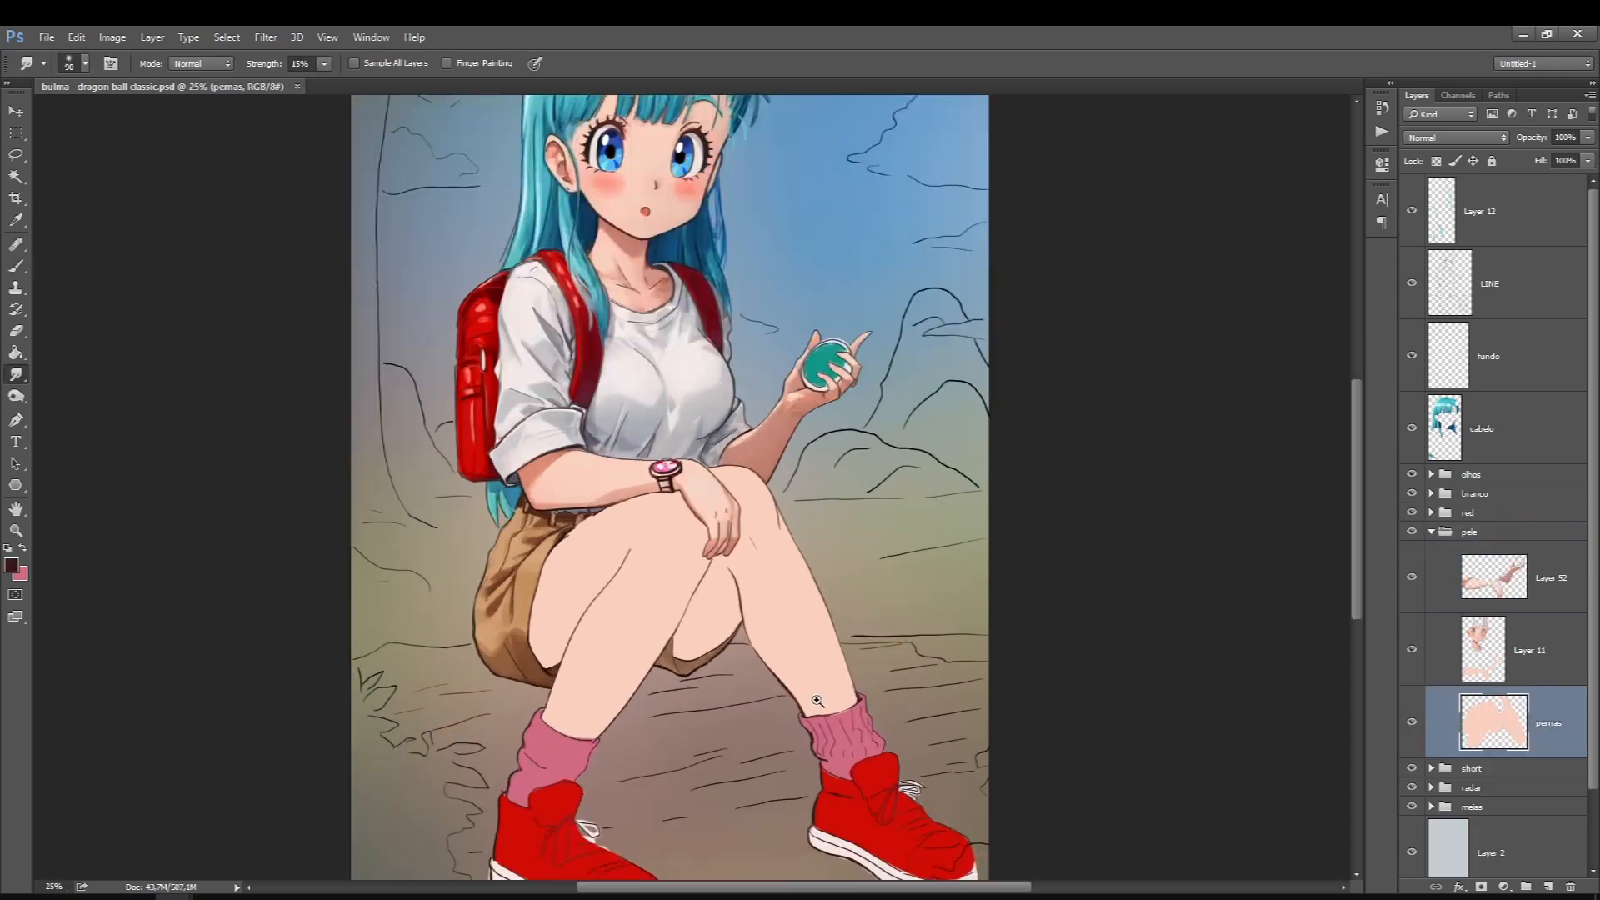
Load the outline of the pernas layer as a selection around the legs and add a new layer above it
{"action": "left_click_drag", "start_coordinate": [815, 700], "coordinate": [762, 392]}
{"action": "left_click", "coordinate": [1494, 722], "text": "ctrl"}
{"action": "left_click", "coordinate": [1548, 886]}
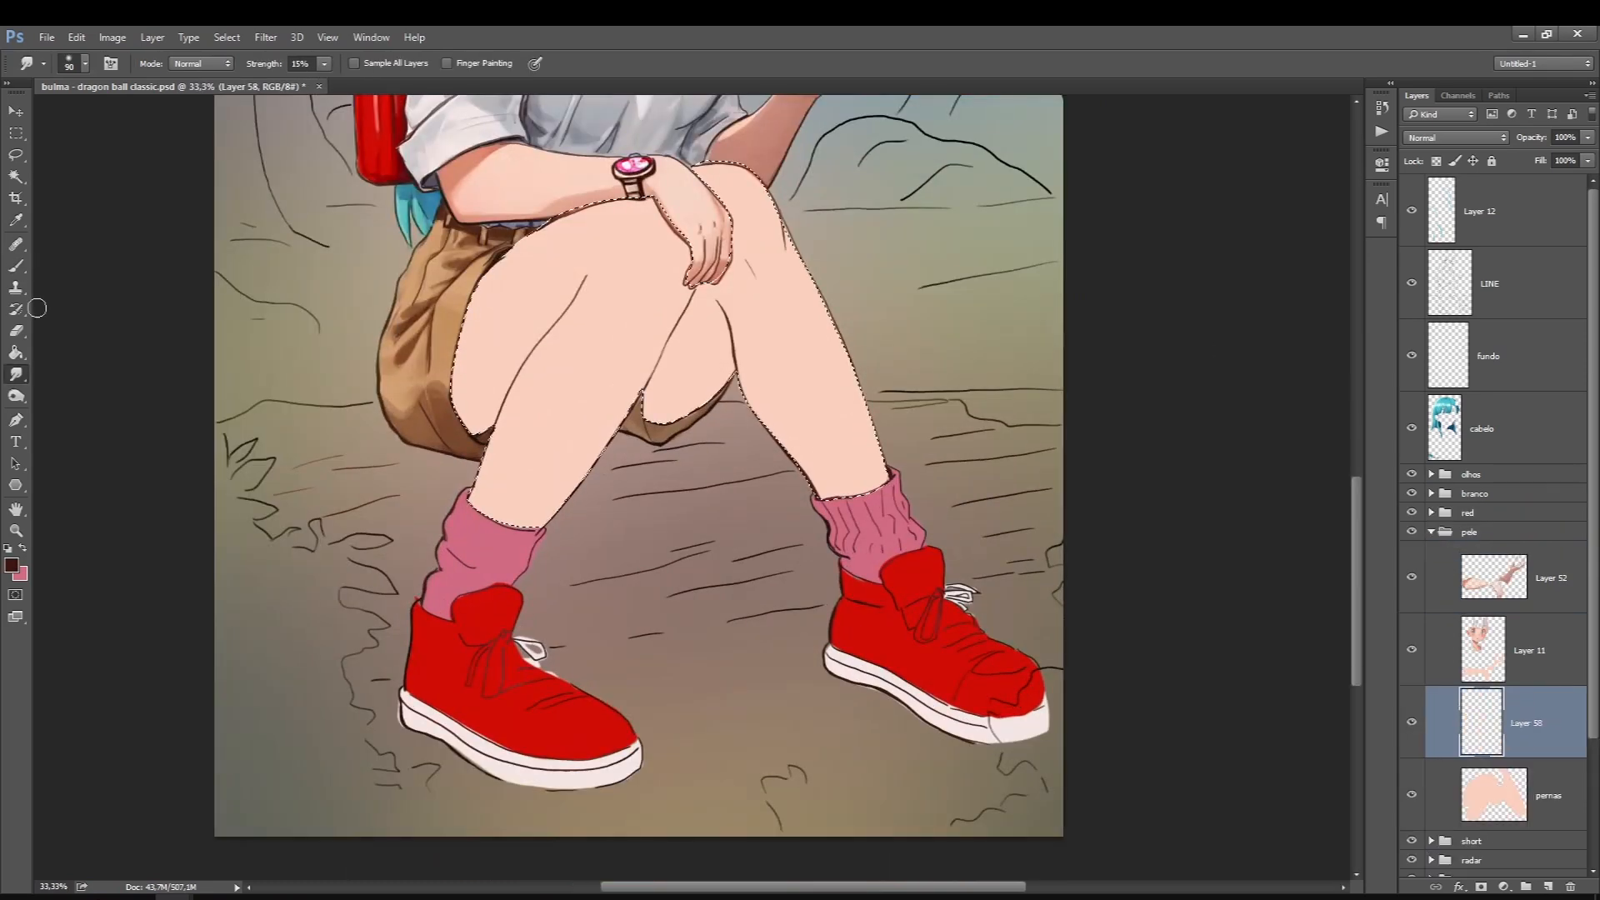
Choose a skin shadow colour and paint shading over the knee and lower leg with a larger Brush on the new layer
{"action": "left_click", "coordinate": [16, 265]}
{"action": "left_click", "coordinate": [12, 565]}
{"action": "left_click", "coordinate": [1113, 371]}
{"action": "left_click", "coordinate": [1398, 366]}
{"action": "key", "text": "bracketright"}
{"action": "key", "text": "bracketright"}
{"action": "key", "text": "bracketright"}
{"action": "key", "text": "bracketright"}
{"action": "left_click_drag", "start_coordinate": [635, 238], "coordinate": [646, 278]}
{"action": "mouse_move", "coordinate": [621, 205]}
{"action": "left_mouse_down"}
{"action": "mouse_move", "coordinate": [678, 257]}
{"action": "mouse_move", "coordinate": [666, 304]}
{"action": "mouse_move", "coordinate": [700, 287]}
{"action": "mouse_move", "coordinate": [576, 479]}
{"action": "left_mouse_up"}
Clear the selection, duplicate the pernas layer, change the copy's blending mode and duplicate it again
{"action": "key", "text": "ctrl+d"}
{"action": "key", "text": "l"}
{"action": "left_click", "coordinate": [1530, 794]}
{"action": "key", "text": "ctrl+j"}
{"action": "left_click", "coordinate": [1455, 137]}
{"action": "left_click", "coordinate": [1421, 192]}
{"action": "key", "text": "ctrl+j"}
Blend the shading along both legs with a larger Smudge tool
{"action": "left_click", "coordinate": [15, 374]}
{"action": "left_click", "coordinate": [1530, 850]}
{"action": "key", "text": "bracketright"}
{"action": "left_click_drag", "start_coordinate": [583, 283], "coordinate": [519, 363]}
{"action": "mouse_move", "coordinate": [721, 280]}
{"action": "left_mouse_down"}
{"action": "mouse_move", "coordinate": [772, 228]}
{"action": "mouse_move", "coordinate": [697, 217]}
{"action": "mouse_move", "coordinate": [858, 475]}
{"action": "left_mouse_up"}
{"action": "key", "text": "r"}
Add a new layer one level lower and paint a muted skin shadow down the near shin at reduced brush opacity
{"action": "key", "text": "b"}
{"action": "right_click", "coordinate": [482, 414]}
{"action": "left_click", "coordinate": [1548, 886]}
{"action": "left_click", "coordinate": [12, 566]}
{"action": "left_click", "coordinate": [1122, 441]}
{"action": "left_click", "coordinate": [1397, 382]}
{"action": "left_click", "coordinate": [349, 64]}
{"action": "left_click_drag", "start_coordinate": [373, 83], "coordinate": [299, 88]}
{"action": "key", "text": "ctrl+["}
{"action": "left_click_drag", "start_coordinate": [635, 360], "coordinate": [588, 459]}
Pick a darker skin shadow colour, paint the shaded area between the thighs and clear the selection
{"action": "left_click", "coordinate": [11, 566]}
{"action": "left_click", "coordinate": [1155, 492]}
{"action": "left_click", "coordinate": [1397, 384]}
{"action": "left_click_drag", "start_coordinate": [686, 379], "coordinate": [700, 329]}
{"action": "key", "text": "ctrl+d"}
Undo the last two changes and return to the Brush at a smaller size
{"action": "key", "text": "l"}
{"action": "key", "text": "ctrl+alt+z"}
{"action": "key", "text": "ctrl+alt+z"}
{"action": "key", "text": "e"}
{"action": "key", "text": "b"}
{"action": "key", "text": "bracketleft"}
{"action": "key", "text": "bracketleft"}
{"action": "key", "text": "bracketleft"}
{"action": "key", "text": "bracketleft"}
{"action": "key", "text": "bracketleft"}
{"action": "key", "text": "bracketleft"}
{"action": "key", "text": "bracketleft"}
{"action": "key", "text": "bracketleft"}
Pick a new foreground skin tone and enlarge the brush for painting the legs
{"action": "left_click", "coordinate": [12, 566]}
{"action": "left_click", "coordinate": [1118, 436]}
{"action": "left_click", "coordinate": [1397, 385]}
{"action": "key", "text": "bracketright"}
{"action": "key", "text": "bracketright"}
{"action": "key", "text": "bracketright"}
{"action": "key", "text": "bracketright"}
{"action": "key", "text": "bracketright"}
{"action": "key", "text": "bracketright"}
{"action": "key", "text": "bracketright"}
{"action": "key", "text": "bracketright"}
{"action": "key", "text": "bracketright"}
{"action": "key", "text": "bracketright"}
{"action": "key", "text": "bracketright"}
{"action": "key", "text": "bracketright"}
{"action": "key", "text": "bracketright"}
{"action": "key", "text": "bracketright"}
{"action": "key", "text": "bracketright"}
{"action": "key", "text": "bracketright"}
{"action": "key", "text": "bracketright"}
{"action": "key", "text": "bracketright"}
{"action": "left_click", "coordinate": [1397, 385]}
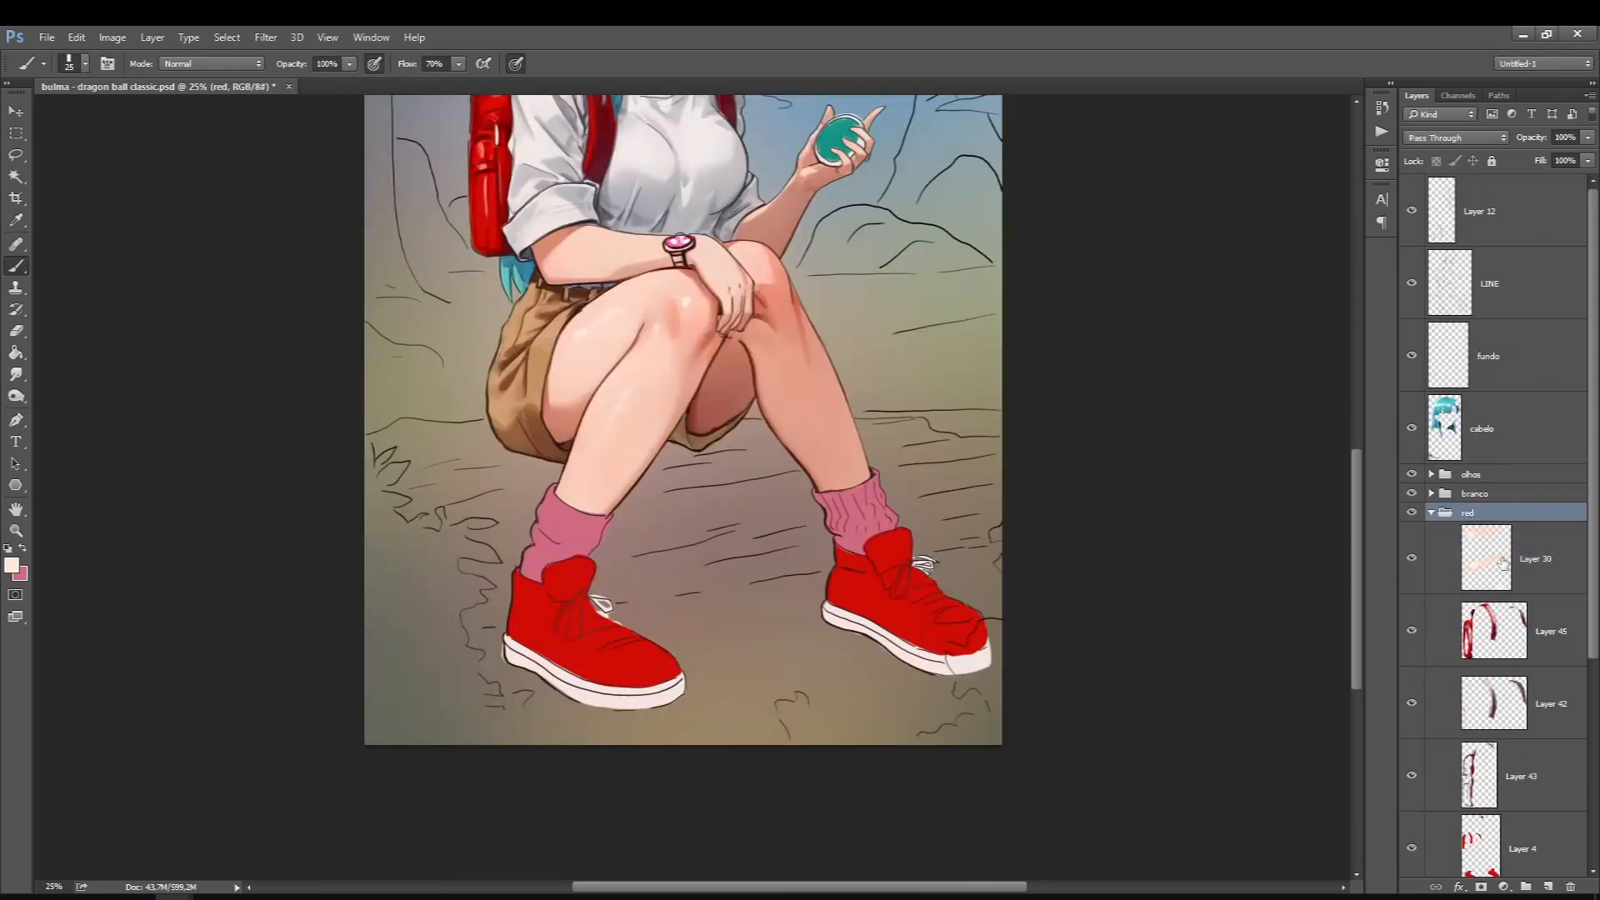
Activate the shoe layers in the red group and sample a colour from the far shoe for the Brush
{"action": "key", "text": "alt+bracketleft"}
{"action": "key", "text": "l"}
{"action": "key", "text": "alt+bracketleft"}
{"action": "key", "text": "alt+bracketleft"}
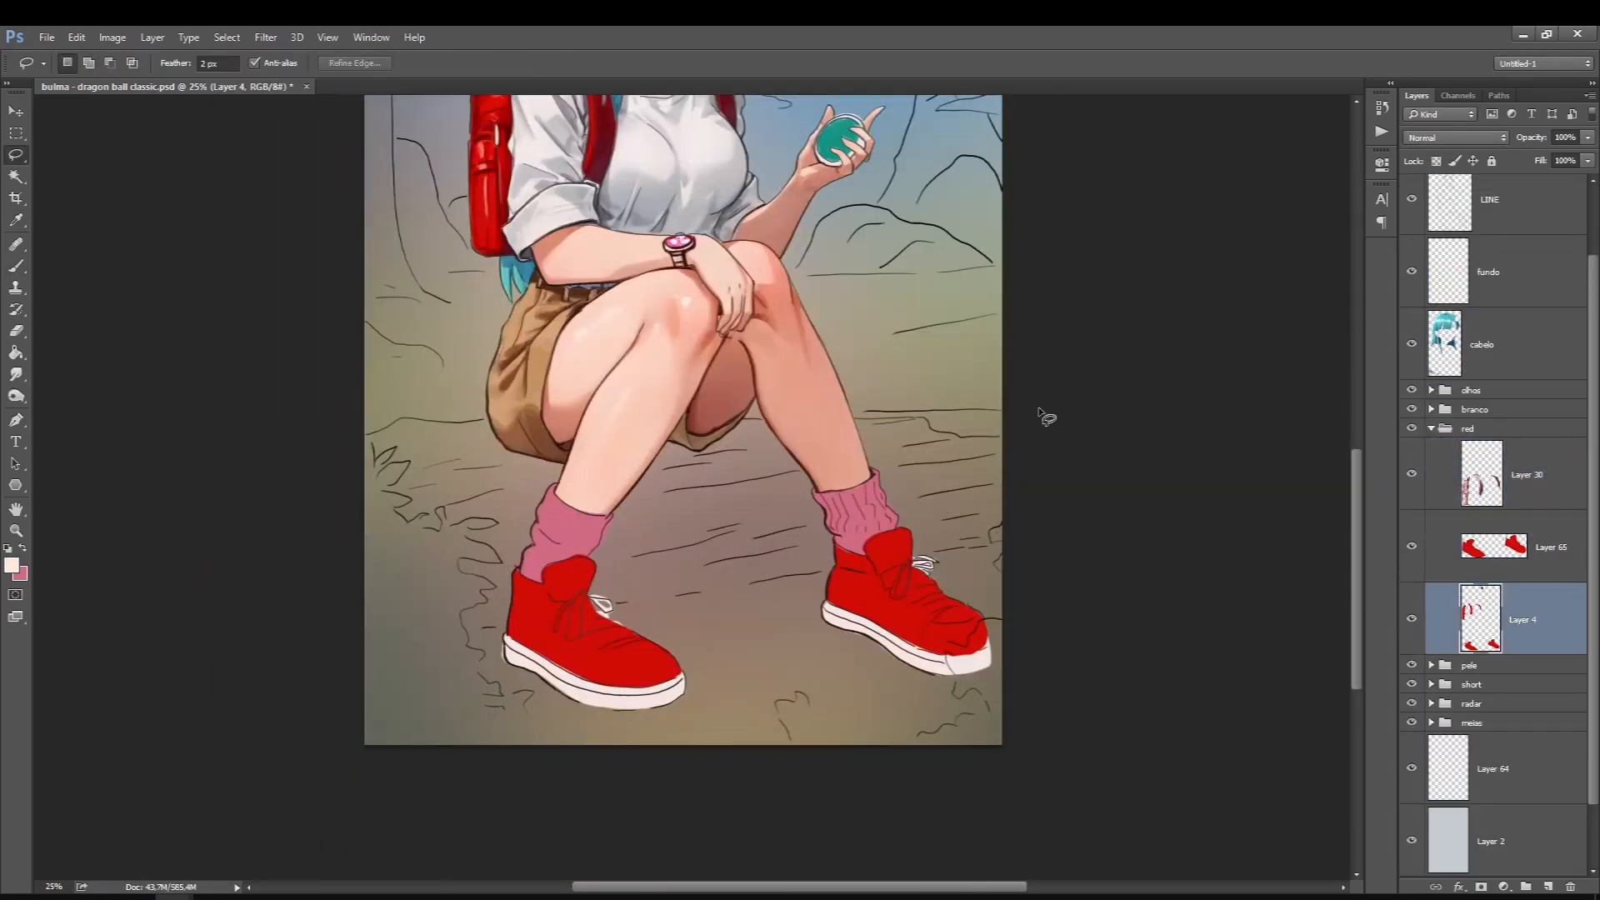
{"action": "left_click", "coordinate": [1427, 559]}
{"action": "key", "text": "b"}
{"action": "left_click", "coordinate": [846, 600], "text": "alt"}
Expand the branco group, set the foreground to dark red #870000 and brush shadows onto both shoes on Layer 68
{"action": "left_click", "coordinate": [1431, 409]}
{"action": "left_click", "coordinate": [1485, 455]}
{"action": "left_click", "coordinate": [1527, 675]}
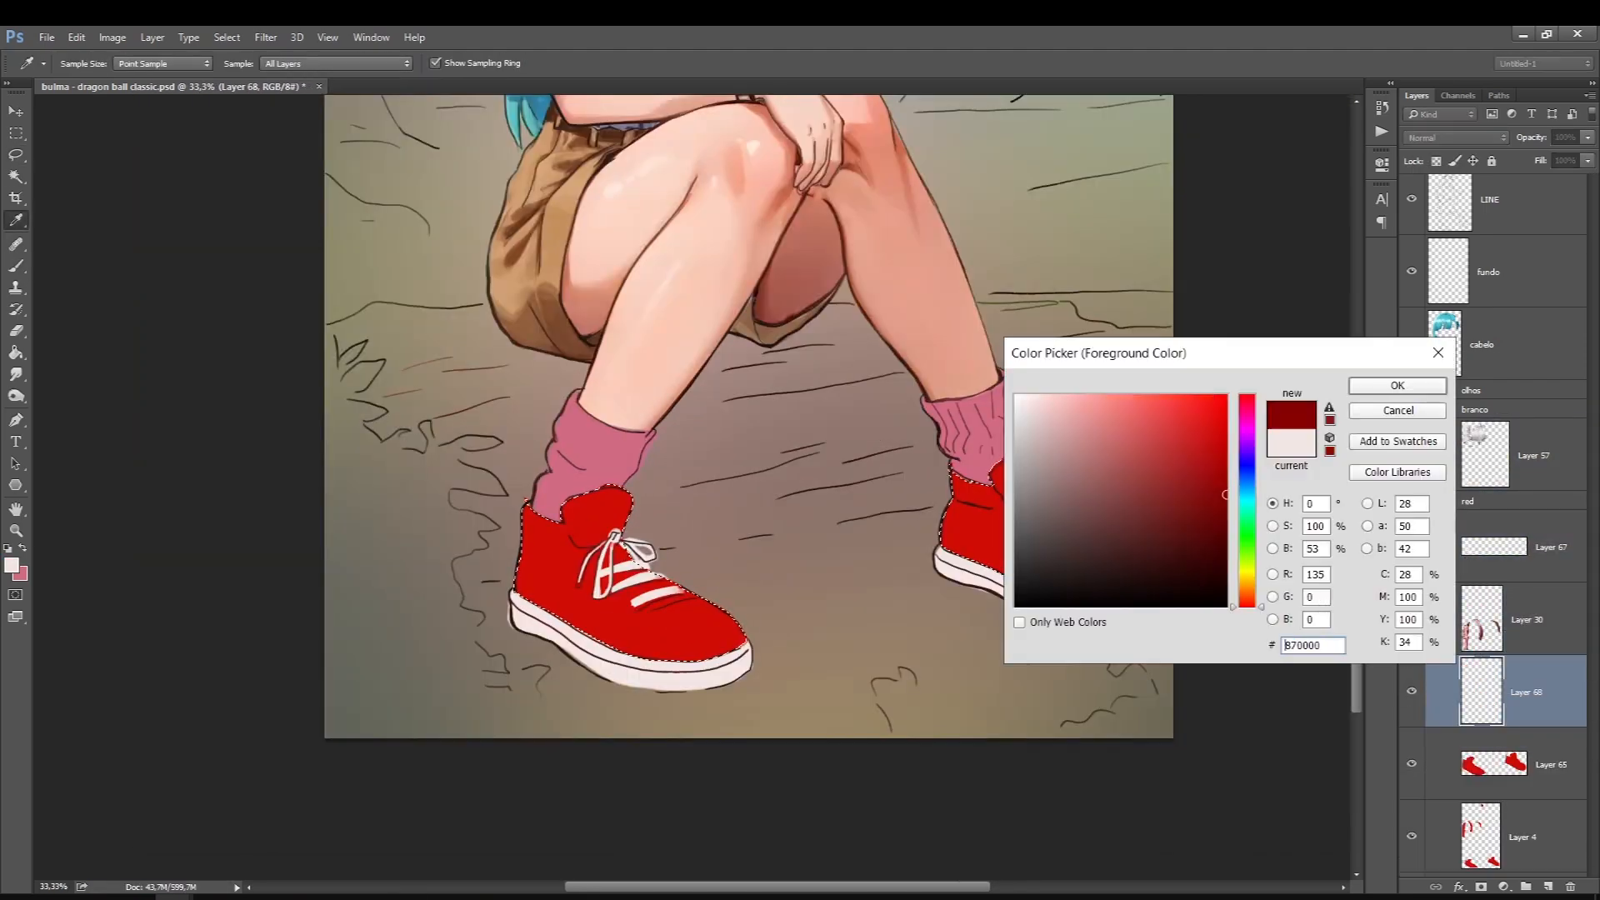
{"action": "key", "text": "Return"}
{"action": "key", "text": "b"}
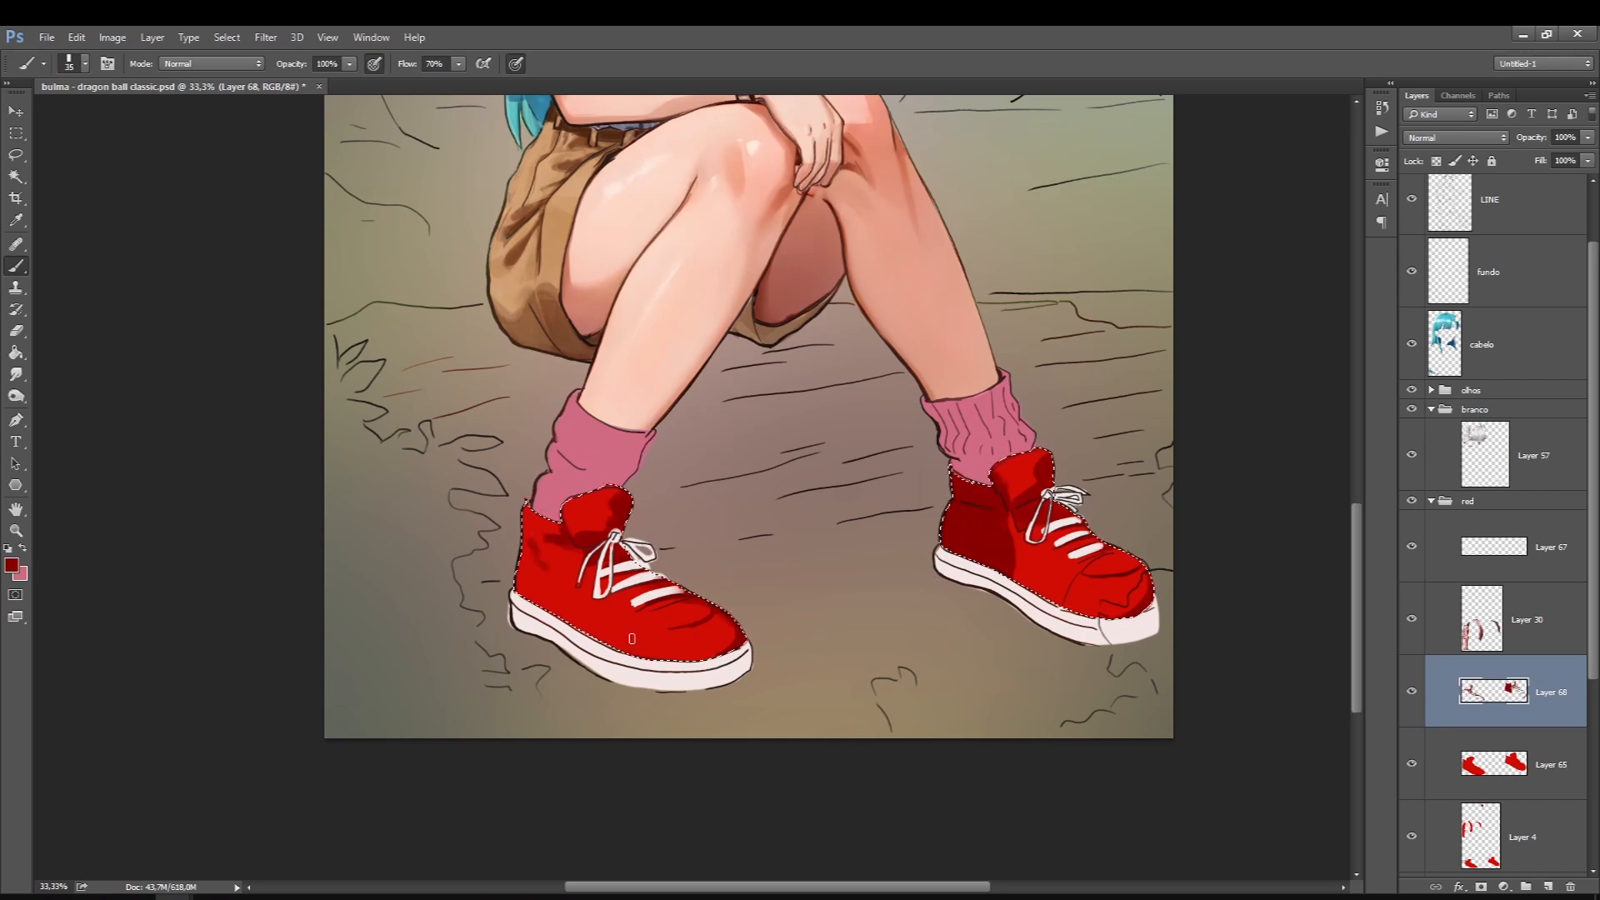
Switch to the off-white colour and add the round ankle patch to the near shoe on a new layer
{"action": "left_click", "coordinate": [14, 565]}
{"action": "left_click", "coordinate": [1548, 886]}
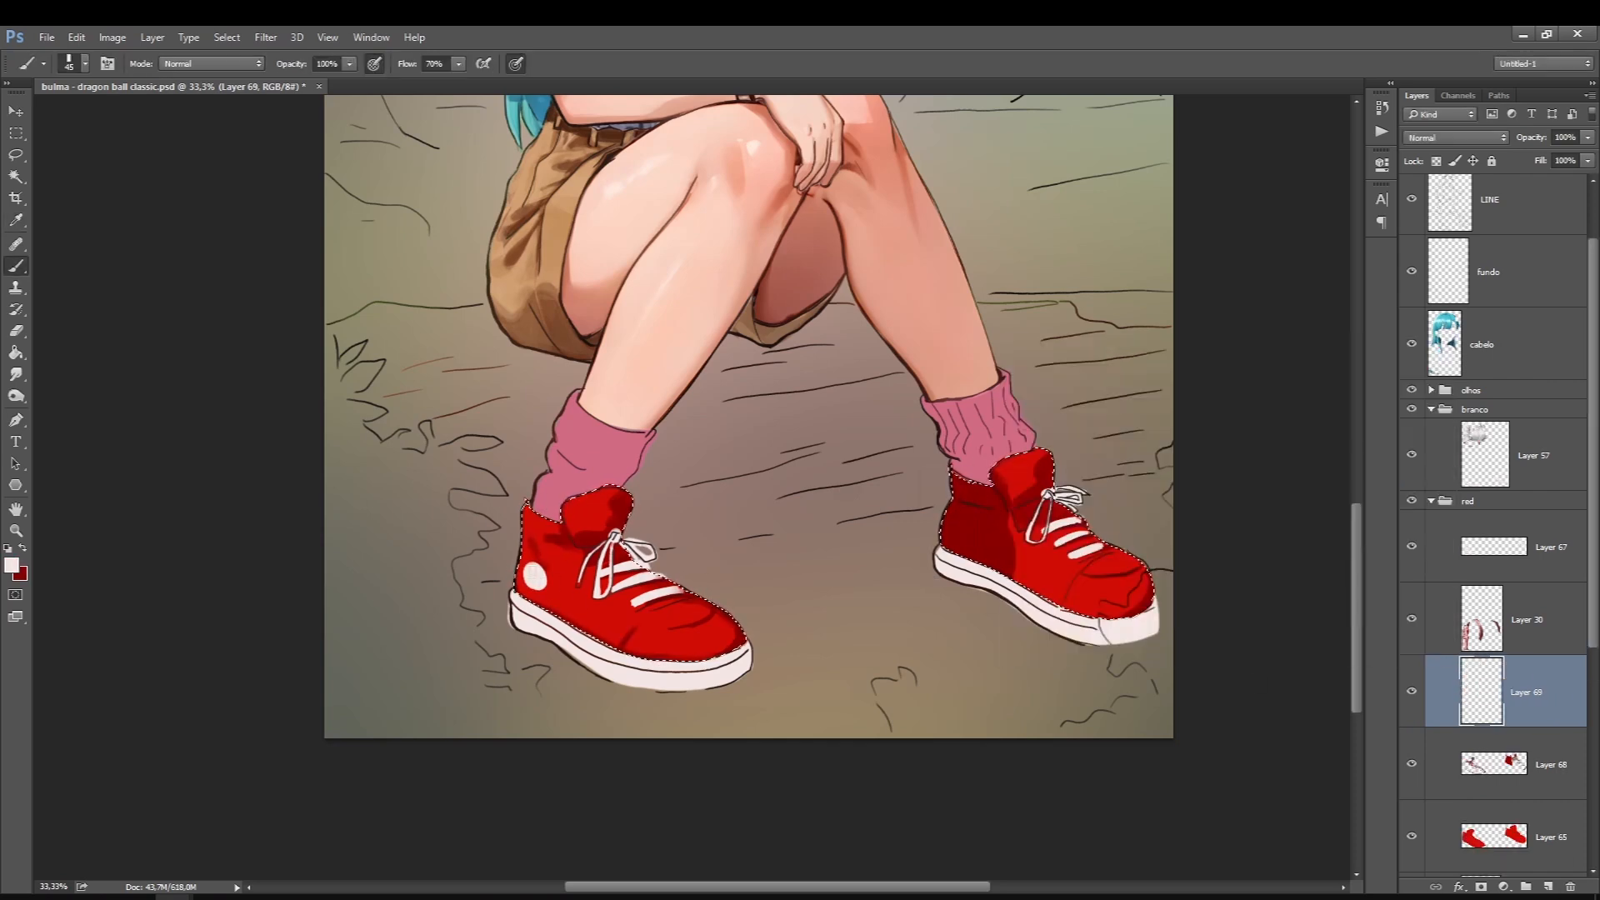
Pick light red tones and paint highlights on the tongues and toes of both shoes on a new layer above Layer 69
{"action": "left_click", "coordinate": [12, 565]}
{"action": "left_click", "coordinate": [1125, 377]}
{"action": "left_click", "coordinate": [1404, 373]}
{"action": "left_click", "coordinate": [1548, 886]}
{"action": "key", "text": "]"}
{"action": "left_click_drag", "start_coordinate": [583, 502], "coordinate": [573, 530]}
{"action": "left_click_drag", "start_coordinate": [603, 500], "coordinate": [598, 515]}
{"action": "left_click_drag", "start_coordinate": [1021, 460], "coordinate": [1008, 483]}
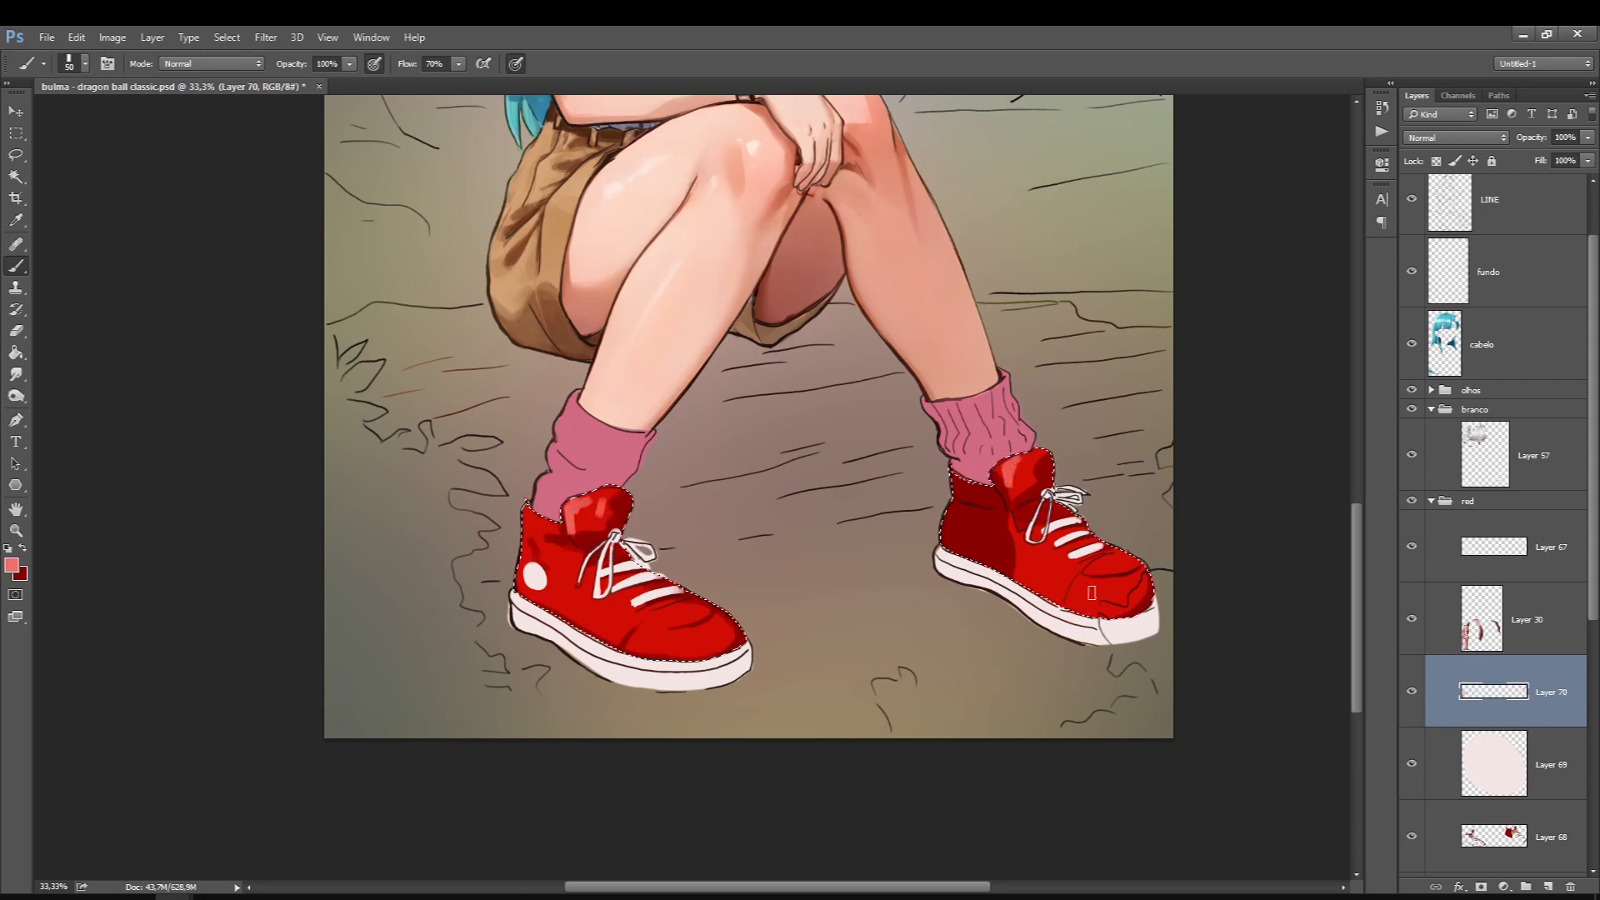
{"action": "left_click", "coordinate": [12, 565]}
{"action": "left_click", "coordinate": [1404, 372]}
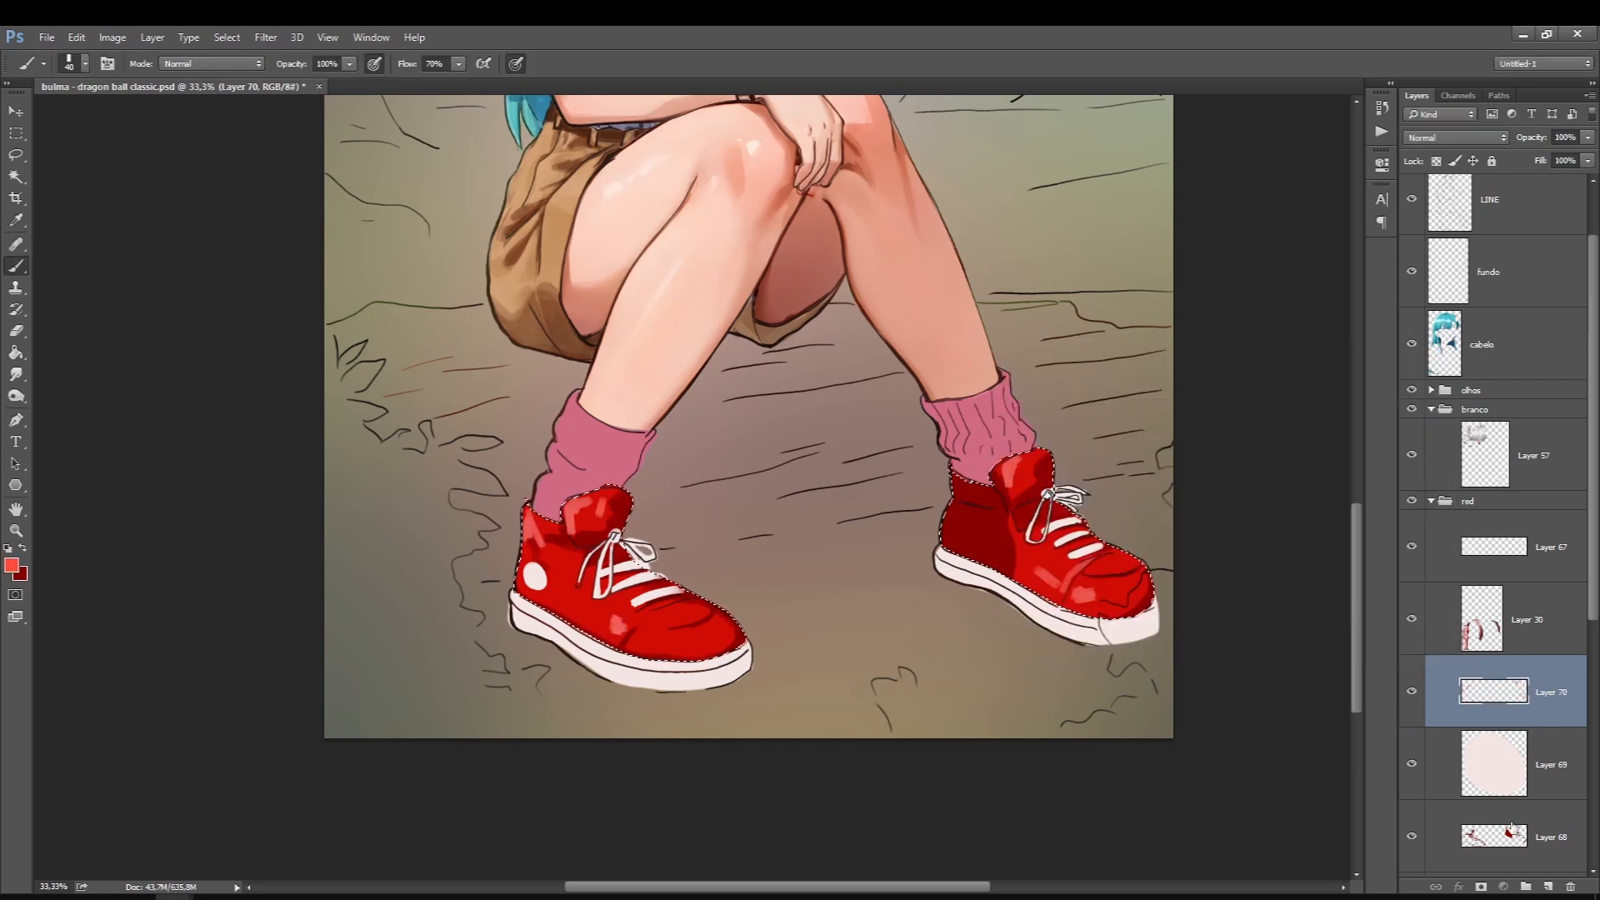
Add another new layer above Layer 68, choose a different foreground colour for the shoes and clear the selection
{"action": "left_click", "coordinate": [1489, 814]}
{"action": "left_click", "coordinate": [1548, 886]}
{"action": "right_click", "coordinate": [642, 548]}
{"action": "left_click", "coordinate": [614, 607]}
{"action": "left_click", "coordinate": [12, 566]}
{"action": "left_click", "coordinate": [1405, 372]}
{"action": "key", "text": "ctrl+d"}
Add a new layer above Layer 57 in the branco group, choose another brush preset and stroke along the far shoe's sole
{"action": "left_click", "coordinate": [1533, 455]}
{"action": "left_click", "coordinate": [1547, 886]}
{"action": "right_click", "coordinate": [768, 548]}
{"action": "double_click", "coordinate": [867, 758]}
{"action": "left_click_drag", "start_coordinate": [946, 556], "coordinate": [1018, 604]}
Adjust the brush opacity, enlarge the brush and shade the white soles of both shoes
{"action": "left_click_drag", "start_coordinate": [349, 64], "coordinate": [389, 82]}
{"action": "key", "text": "bracketright"}
{"action": "key", "text": "bracketright"}
{"action": "left_click_drag", "start_coordinate": [944, 560], "coordinate": [1013, 599]}
{"action": "mouse_move", "coordinate": [742, 654]}
{"action": "left_mouse_down"}
{"action": "mouse_move", "coordinate": [683, 679]}
{"action": "mouse_move", "coordinate": [583, 651]}
{"action": "left_mouse_up"}
{"action": "left_click_drag", "start_coordinate": [521, 609], "coordinate": [583, 655]}
{"action": "mouse_move", "coordinate": [600, 667]}
{"action": "left_mouse_down"}
{"action": "mouse_move", "coordinate": [705, 659]}
{"action": "mouse_move", "coordinate": [516, 617]}
{"action": "left_mouse_up"}
{"action": "left_click_drag", "start_coordinate": [1075, 600], "coordinate": [1154, 633]}
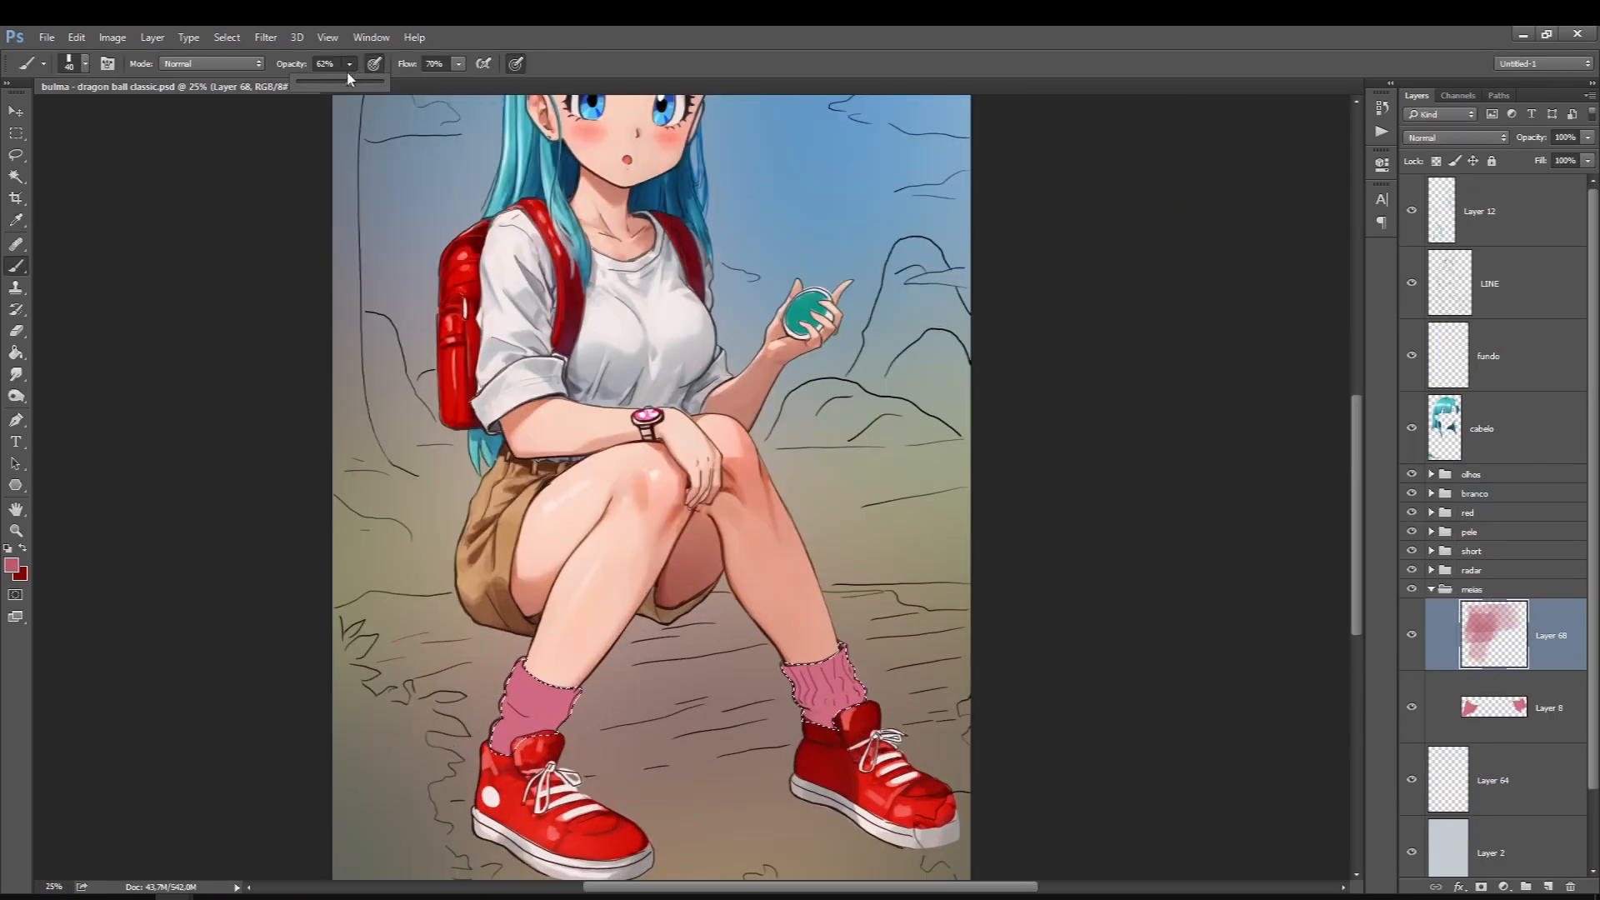
Set the brush opacity to 50% and paint darker pink shading on both socks on Layer 68 in the meias group
{"action": "left_click", "coordinate": [349, 63]}
{"action": "left_click", "coordinate": [323, 103]}
{"action": "key", "text": "bracketright"}
{"action": "key", "text": "bracketright"}
{"action": "key", "text": "bracketright"}
{"action": "key", "text": "bracketright"}
{"action": "mouse_move", "coordinate": [838, 665]}
{"action": "left_mouse_down"}
{"action": "mouse_move", "coordinate": [855, 692]}
{"action": "mouse_move", "coordinate": [825, 713]}
{"action": "mouse_move", "coordinate": [792, 674]}
{"action": "left_mouse_up"}
{"action": "left_click_drag", "start_coordinate": [545, 715], "coordinate": [565, 700]}
{"action": "key", "text": "bracketleft"}
{"action": "key", "text": "bracketleft"}
{"action": "key", "text": "bracketleft"}
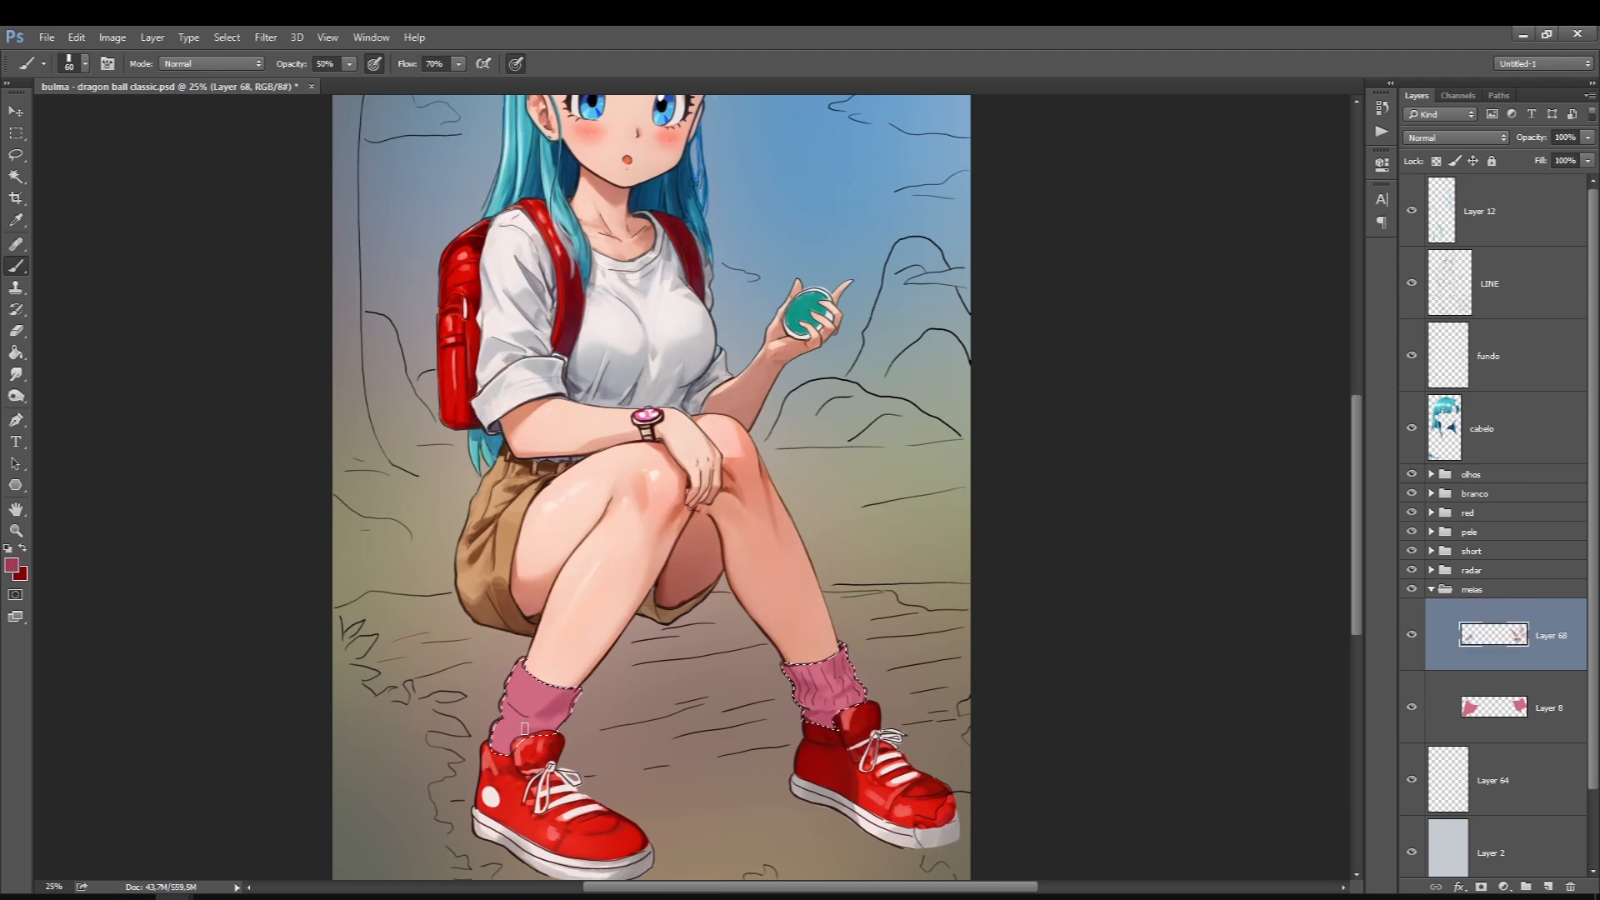
Add a new layer above the sock shading and draw fine fold lines with a smaller brush
{"action": "key", "text": "ctrl+shift+alt+n"}
{"action": "key", "text": "bracketleft"}
{"action": "key", "text": "bracketleft"}
{"action": "key", "text": "bracketleft"}
Set the foreground to light pink and add a new layer directly below the sock shading layer
{"action": "left_click", "coordinate": [11, 565]}
{"action": "left_click", "coordinate": [1093, 402]}
{"action": "key", "text": "Return"}
{"action": "key", "text": "ctrl+shift+alt+n"}
{"action": "key", "text": "ctrl+bracketleft"}
{"action": "key", "text": "ctrl+bracketleft"}
Enlarge the brush and paint light pink highlights on both socks
{"action": "key", "text": "bracketright"}
{"action": "key", "text": "bracketright"}
{"action": "key", "text": "bracketright"}
{"action": "key", "text": "bracketright"}
{"action": "key", "text": "bracketright"}
{"action": "key", "text": "bracketright"}
{"action": "key", "text": "bracketright"}
{"action": "left_click_drag", "start_coordinate": [515, 685], "coordinate": [525, 708]}
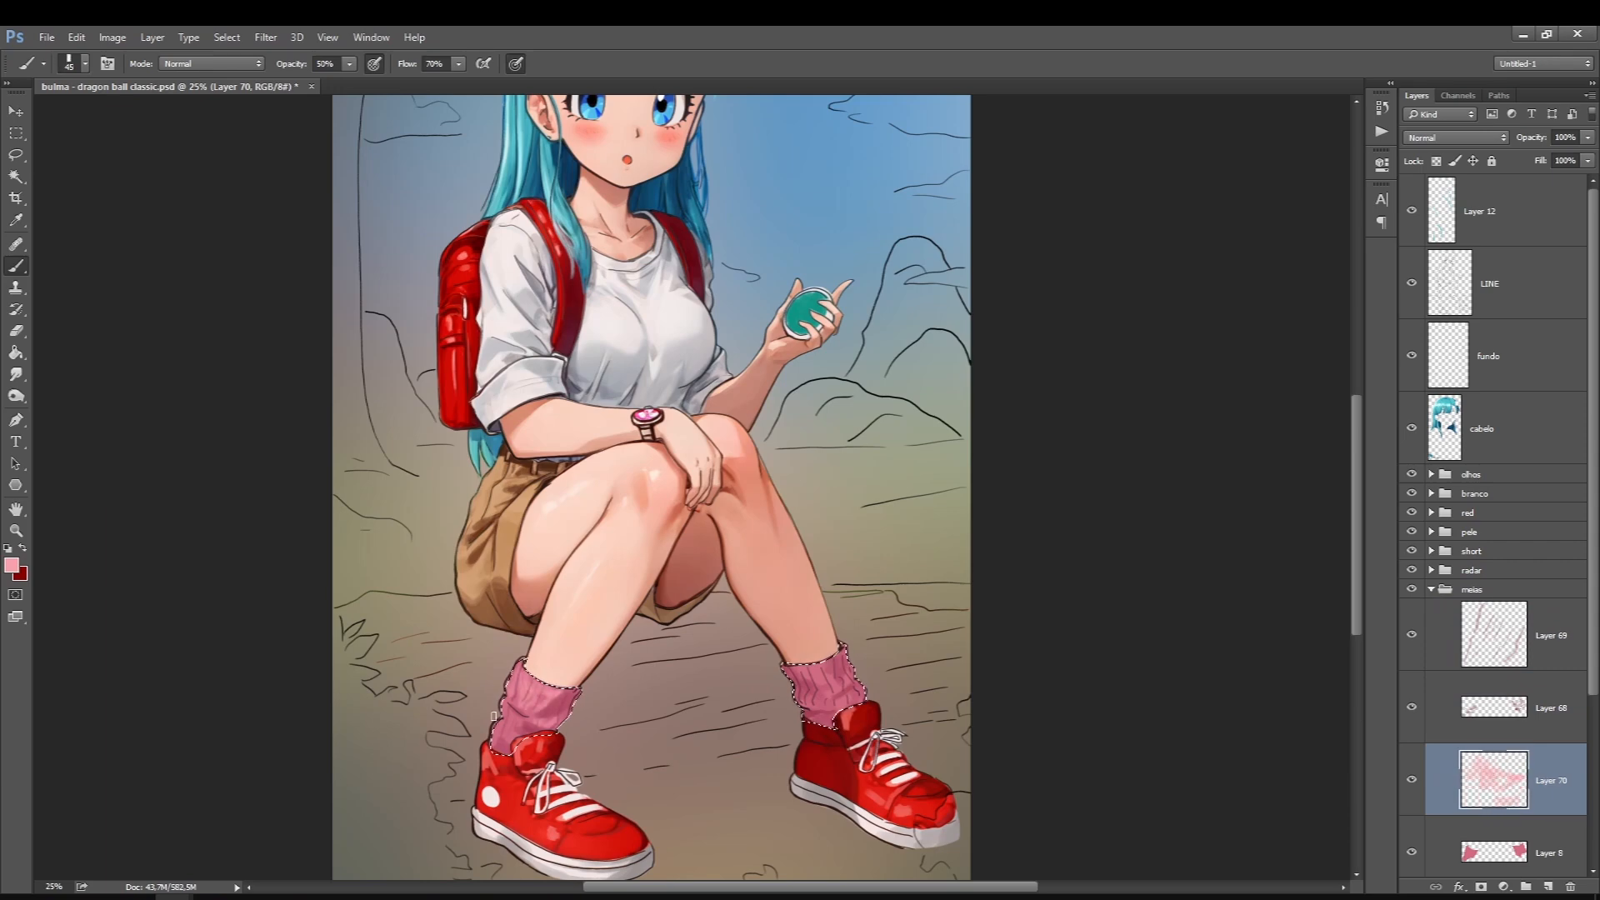
{"action": "left_click_drag", "start_coordinate": [849, 699], "coordinate": [826, 693]}
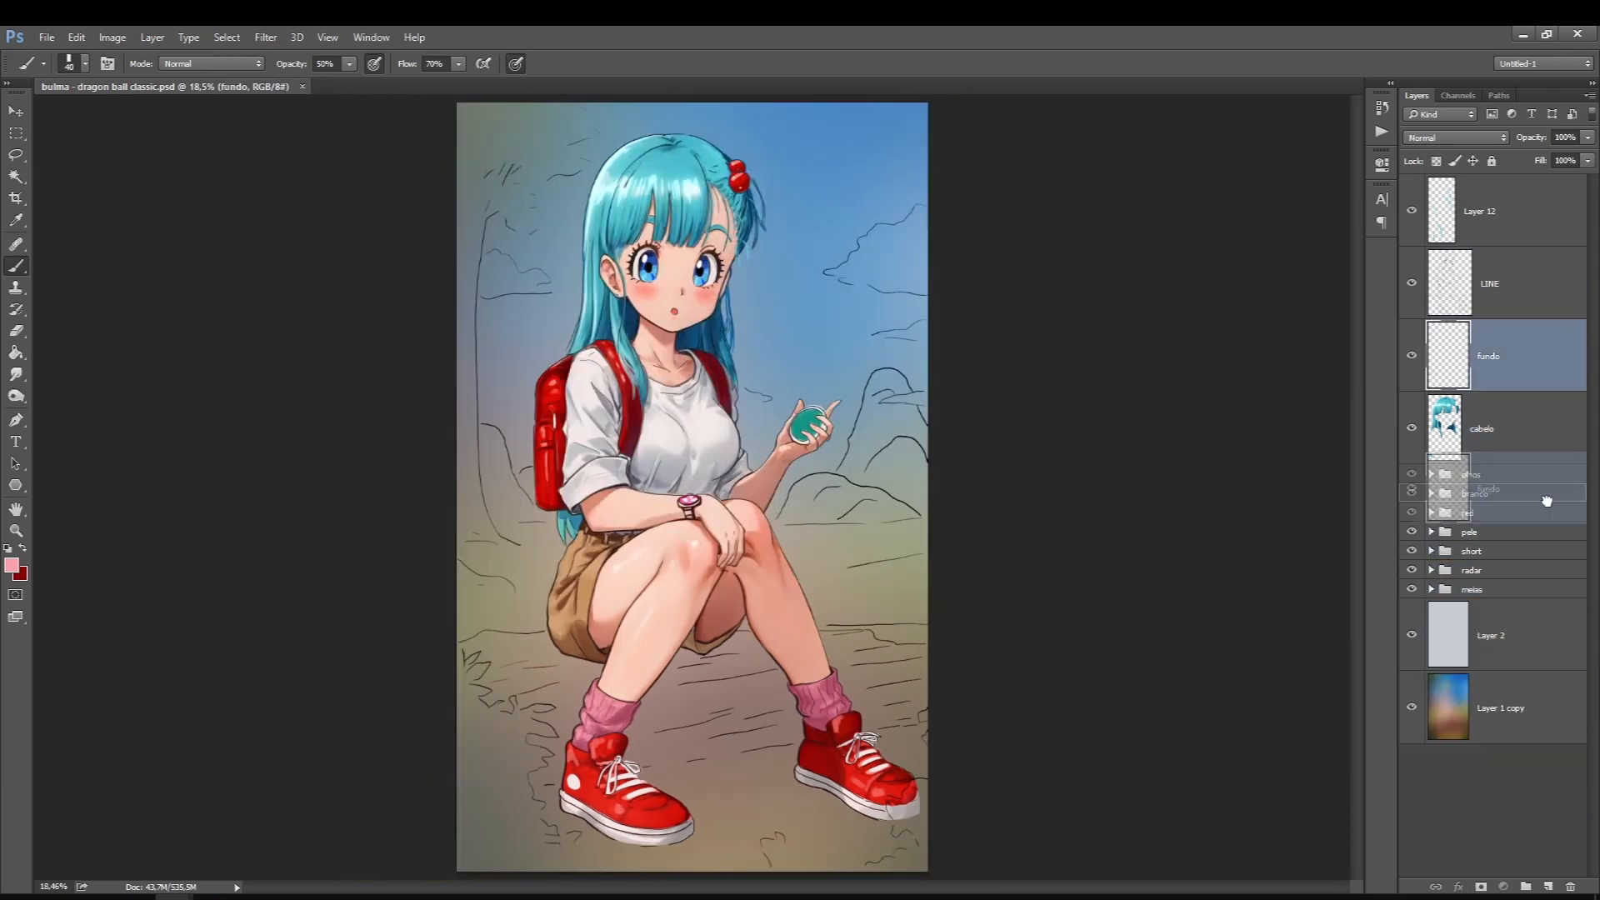
Save the document and place the fundo layer below the character layers grouped as BULMA
{"action": "key", "text": "ctrl+s"}
{"action": "left_click", "coordinate": [1460, 232]}
Add a new layer above Layer 2 and set the foreground colour to dark brown #431c14
{"action": "left_click", "coordinate": [1497, 310]}
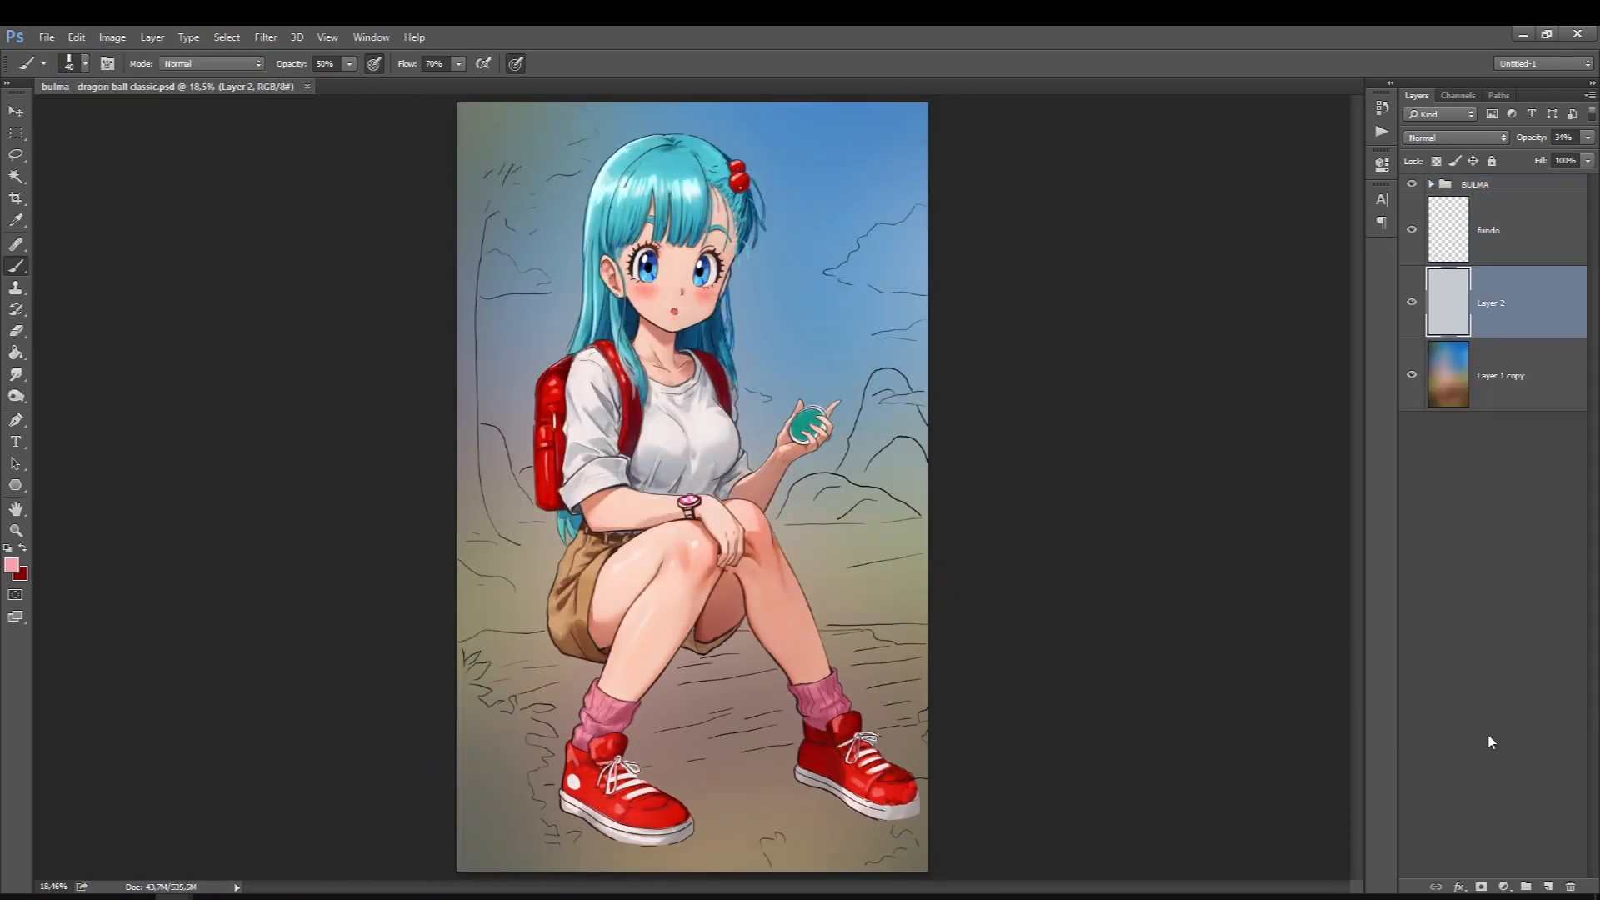
{"action": "left_click", "coordinate": [1548, 886]}
{"action": "left_click", "coordinate": [11, 565]}
{"action": "left_click", "coordinate": [1152, 551]}
{"action": "key", "text": "Return"}
Outline the log beneath the character with the Lasso and fill the selection with dark brown
{"action": "key", "text": "l"}
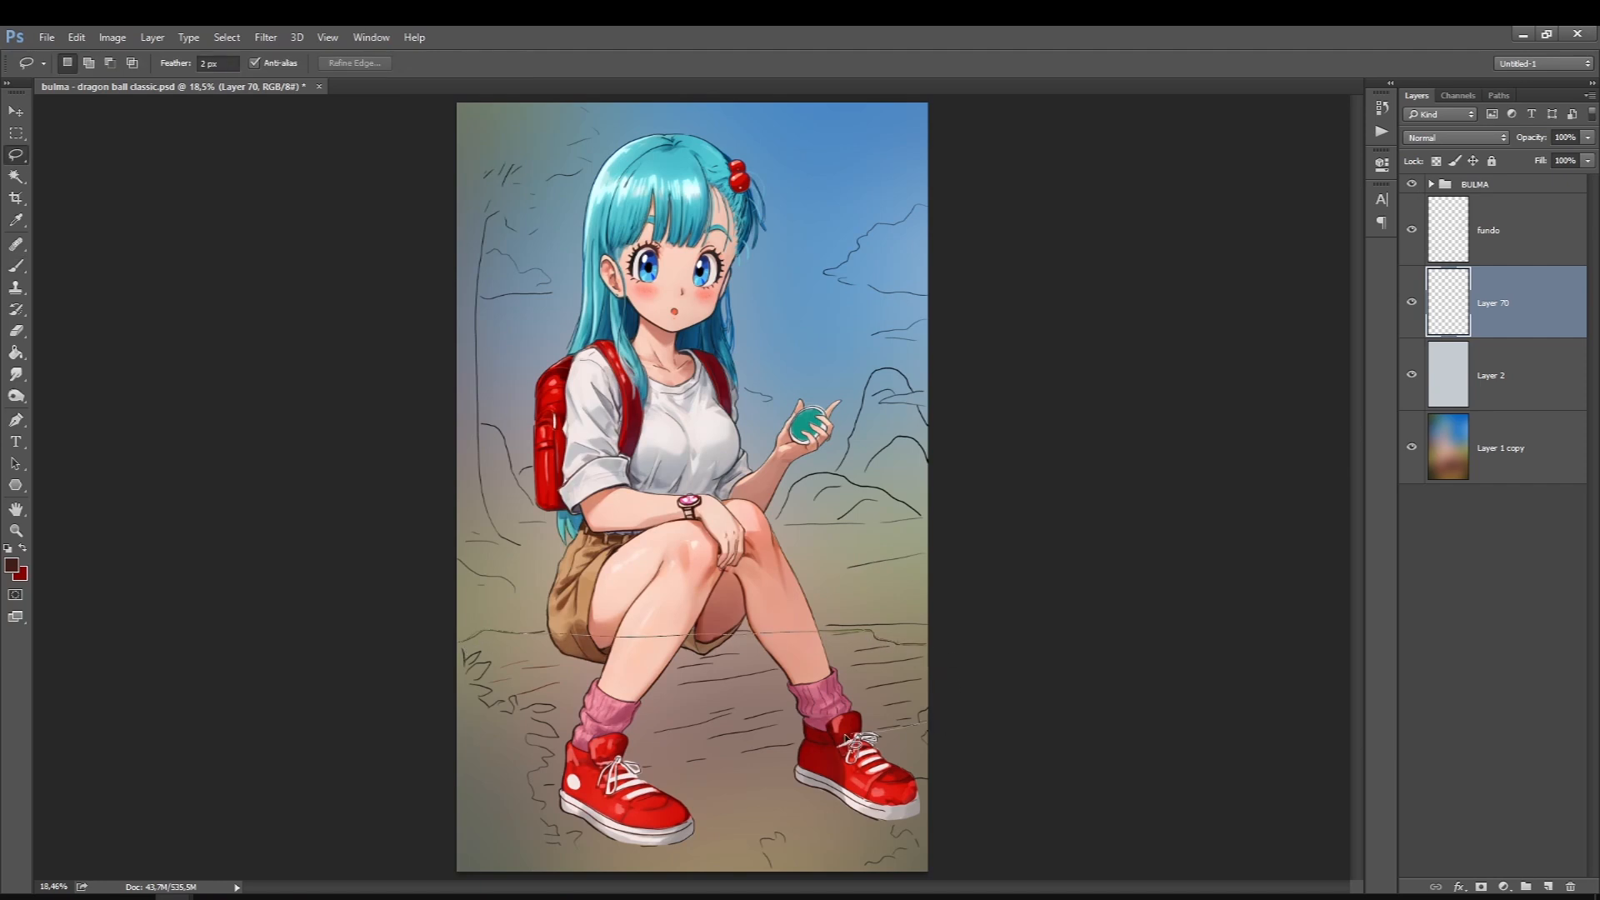
{"action": "key", "text": "g"}
{"action": "left_click", "coordinate": [653, 711]}
Set the foreground to a lighter reddish brown and paint wood grain on a new layer over the log's far end
{"action": "left_click", "coordinate": [12, 565]}
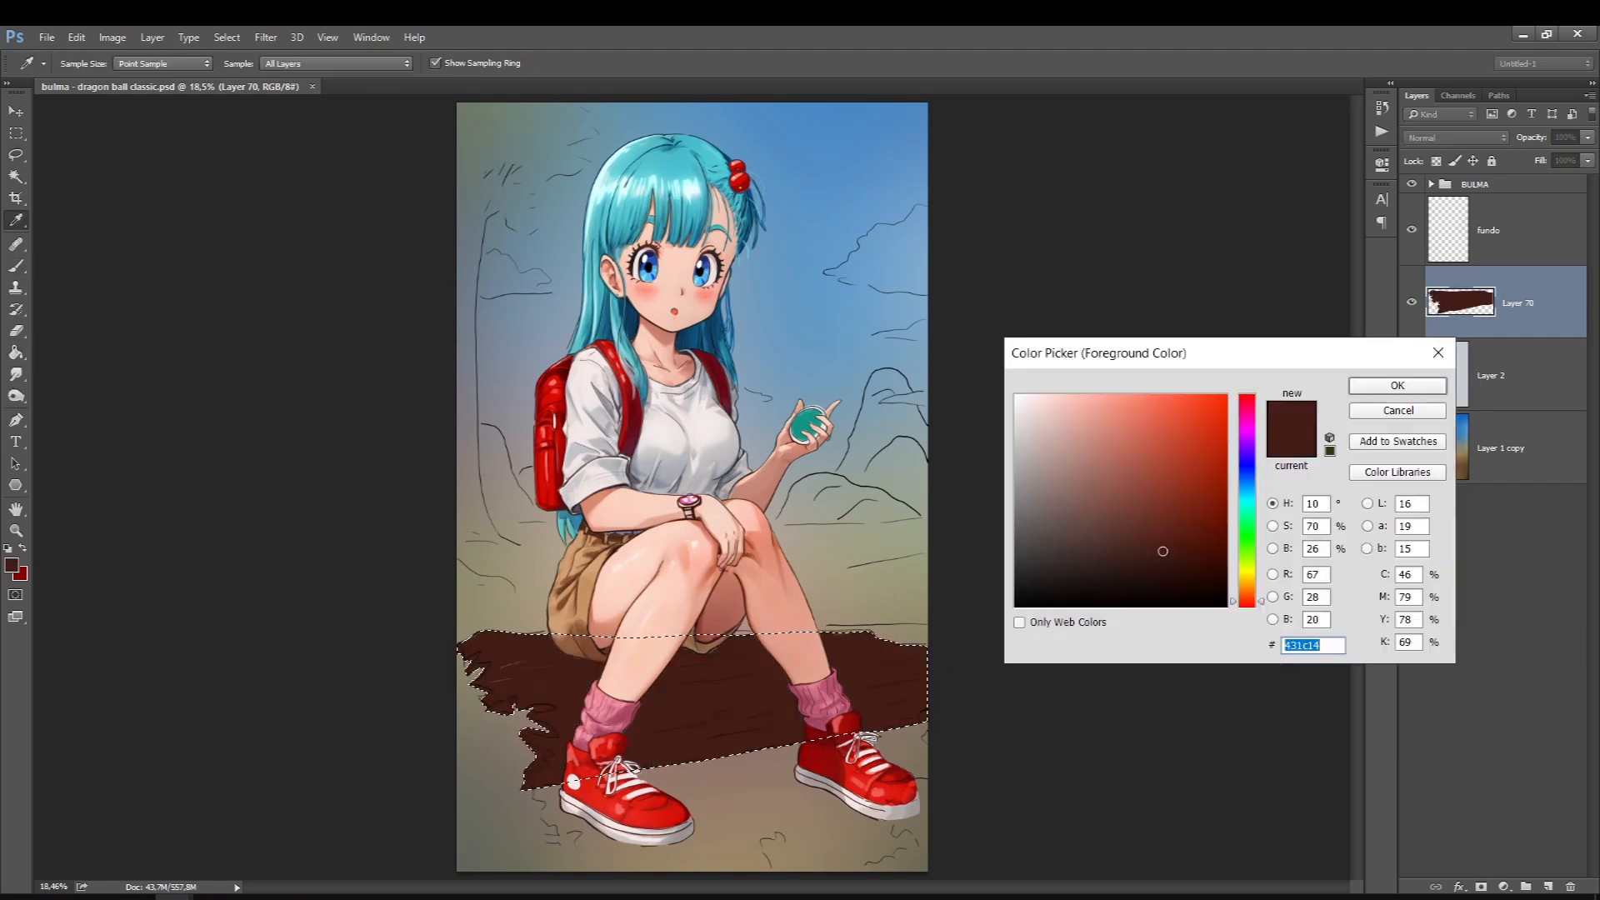
{"action": "left_click", "coordinate": [1157, 455]}
{"action": "key", "text": "Return"}
{"action": "key", "text": "ctrl+shift+alt+n"}
{"action": "key", "text": "b"}
{"action": "left_click_drag", "start_coordinate": [921, 654], "coordinate": [869, 638]}
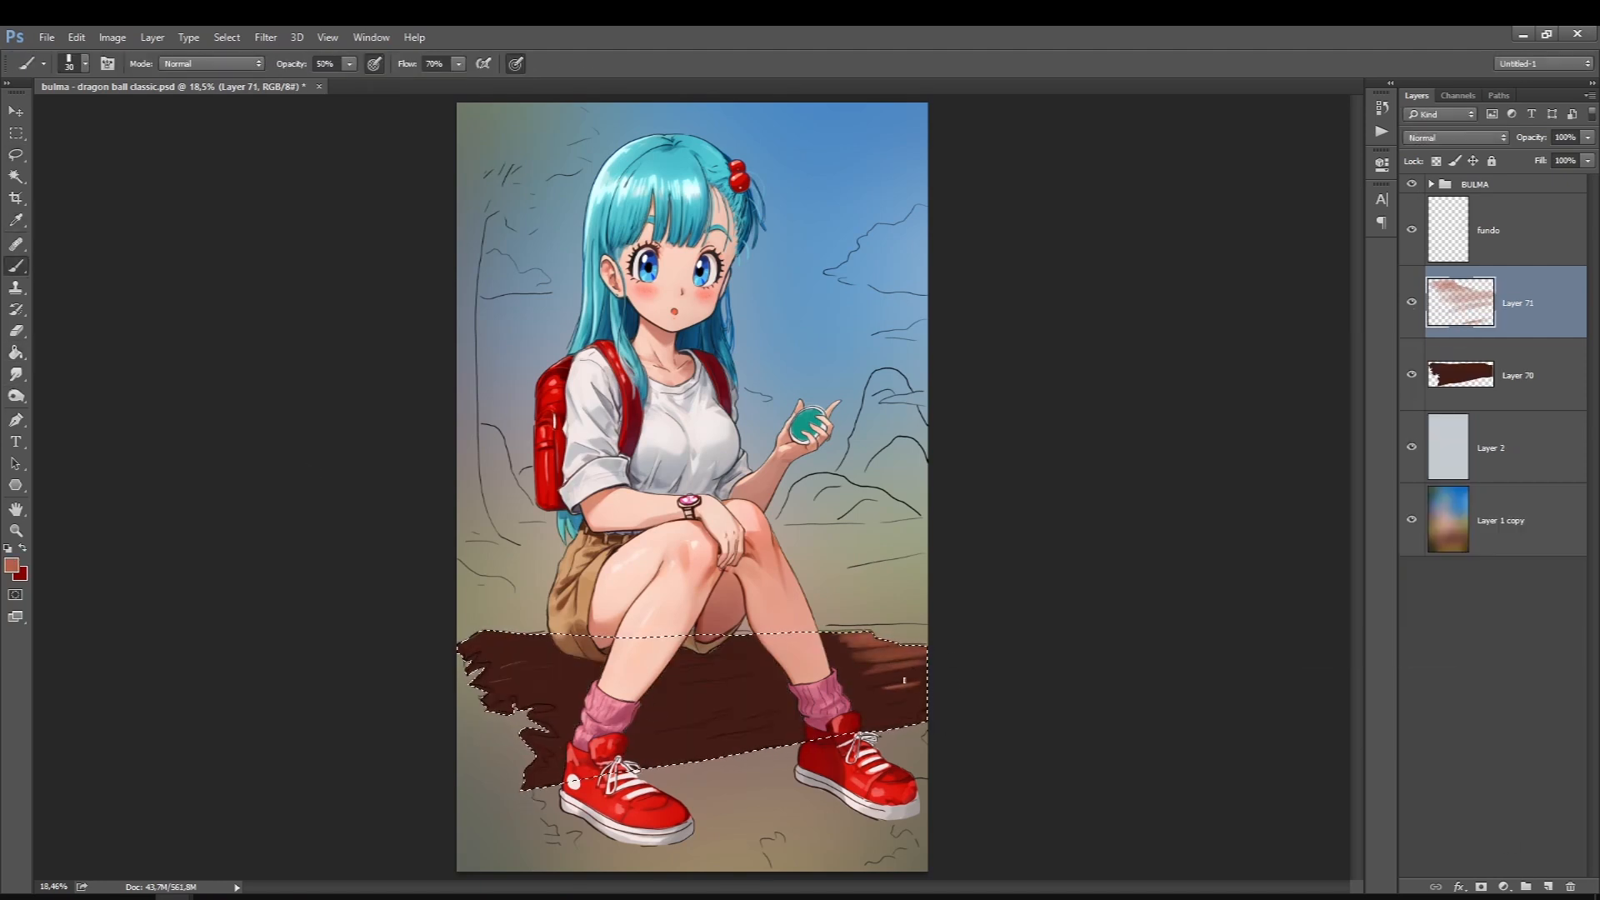
Set the foreground to light tan and add a new layer directly above the dark brown log fill
{"action": "left_click", "coordinate": [11, 565]}
{"action": "left_click", "coordinate": [1097, 436]}
{"action": "key", "text": "Return"}
{"action": "left_click", "coordinate": [1499, 352]}
{"action": "left_click", "coordinate": [1548, 886]}
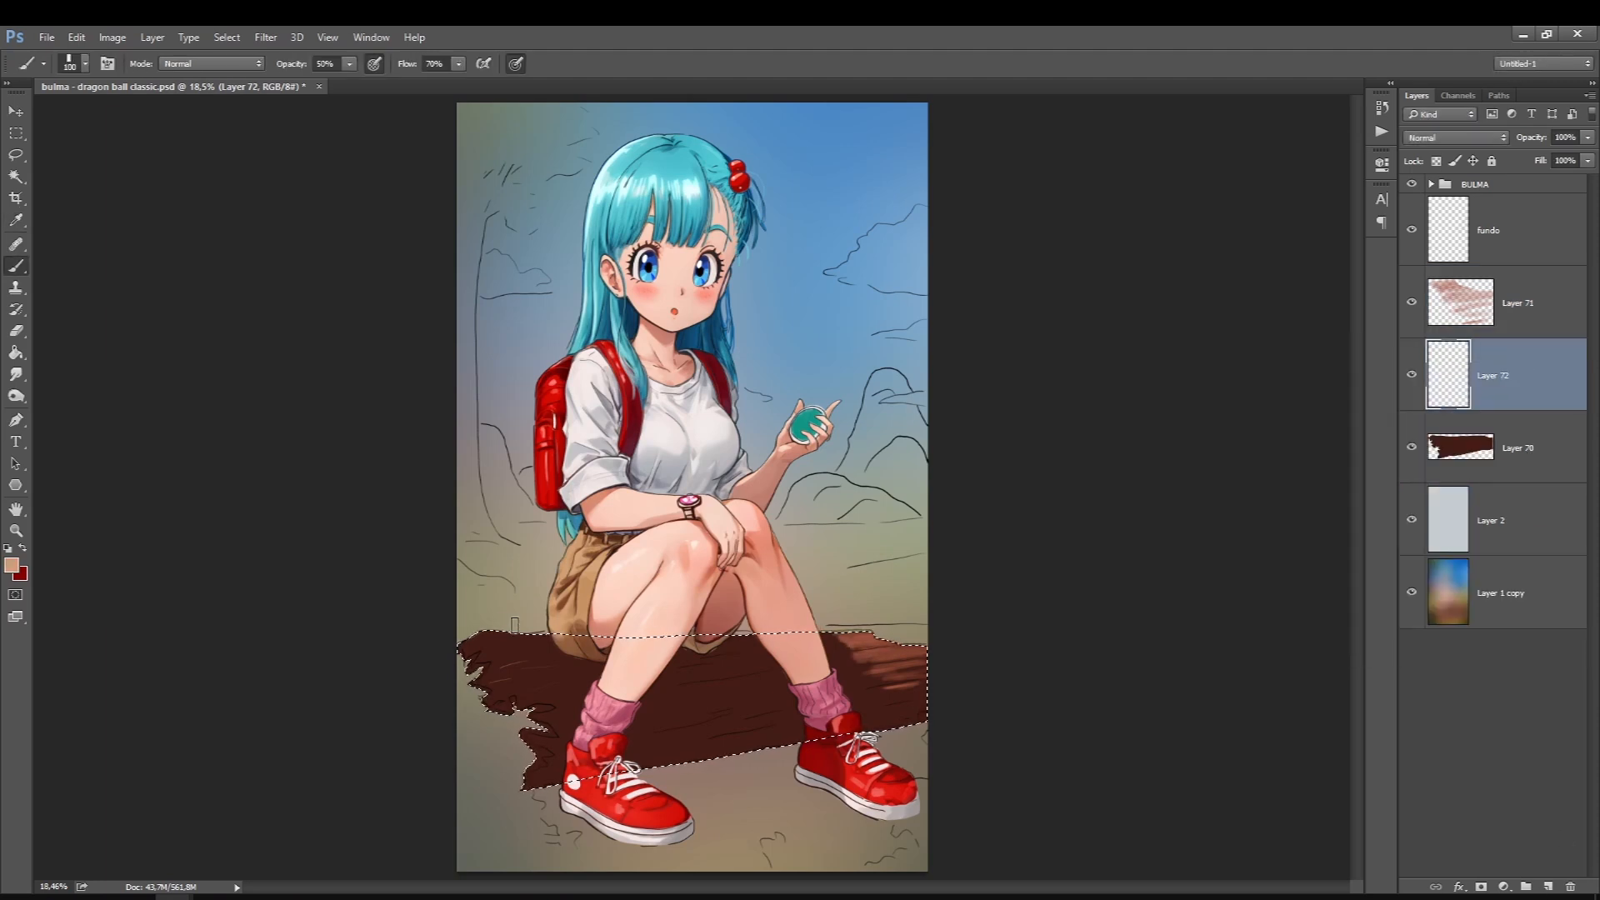
Enlarge the brush and paint light tan wood tones on the broken end of the log
{"action": "key", "text": "bracketright"}
{"action": "key", "text": "bracketright"}
{"action": "mouse_move", "coordinate": [593, 669]}
{"action": "left_mouse_down"}
{"action": "mouse_move", "coordinate": [539, 611]}
{"action": "mouse_move", "coordinate": [556, 671]}
{"action": "mouse_move", "coordinate": [516, 642]}
{"action": "left_mouse_up"}
{"action": "key", "text": "bracketright"}
{"action": "key", "text": "bracketright"}
{"action": "key", "text": "bracketright"}
{"action": "key", "text": "bracketright"}
{"action": "key", "text": "bracketright"}
{"action": "key", "text": "bracketright"}
{"action": "key", "text": "bracketright"}
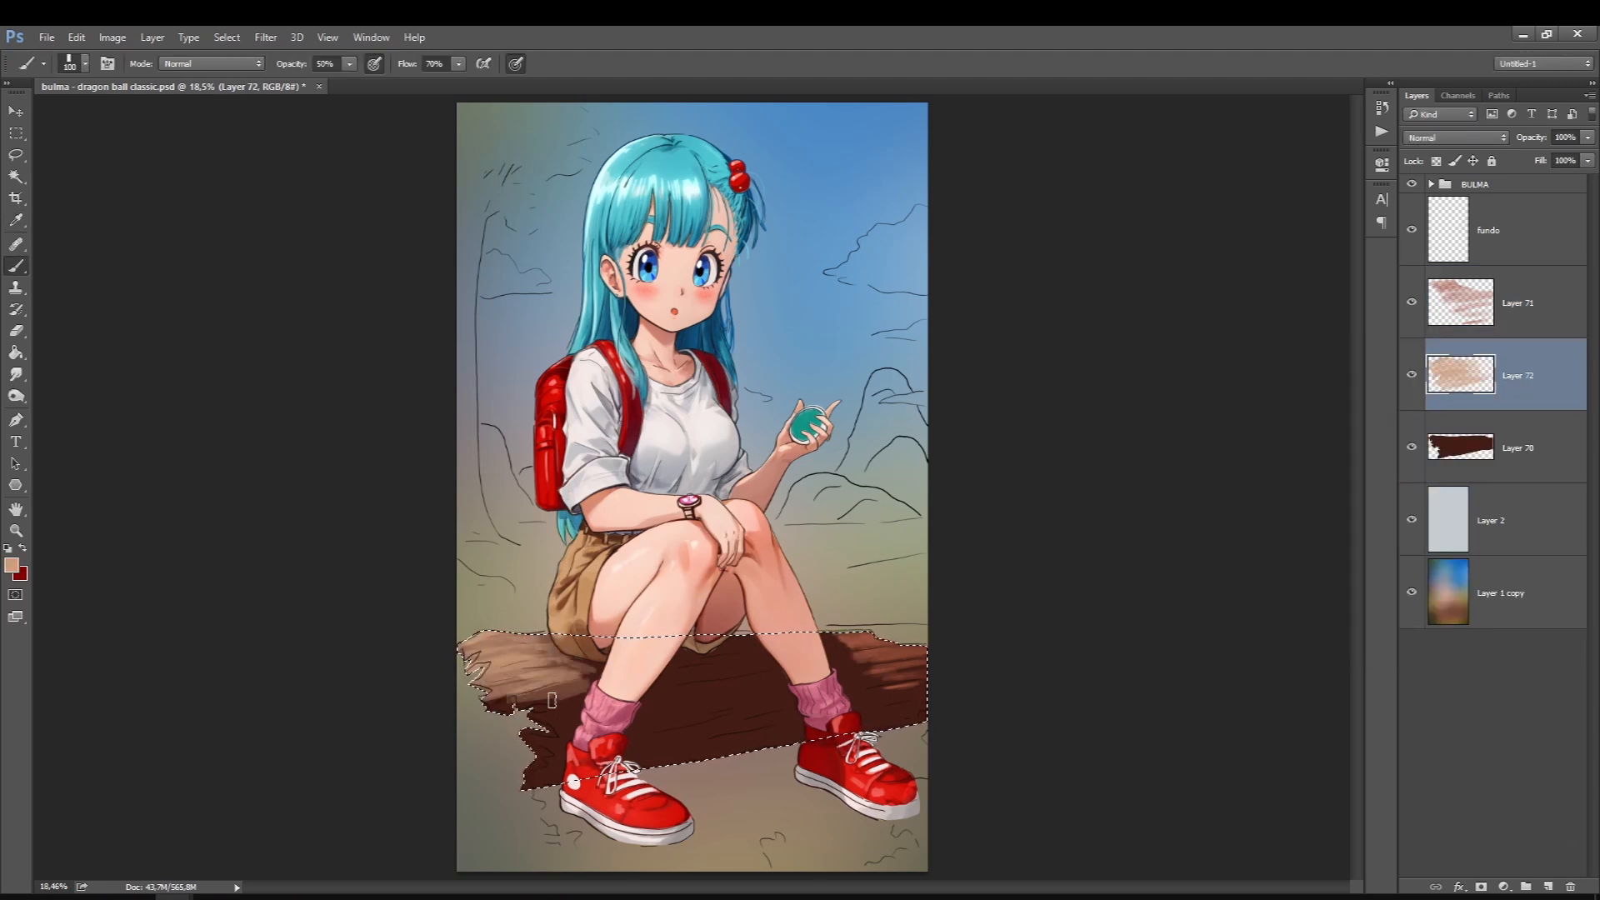
Pick further brown tones and paint wood shading along the middle of the log
{"action": "left_click", "coordinate": [11, 566]}
{"action": "left_click", "coordinate": [1148, 436]}
{"action": "key", "text": "Return"}
{"action": "left_click", "coordinate": [12, 565]}
{"action": "left_click", "coordinate": [1187, 557]}
{"action": "key", "text": "Return"}
{"action": "left_click_drag", "start_coordinate": [700, 734], "coordinate": [765, 715]}
Set the foreground to near-black brown and paint dark grain and shadows on the log with a smaller brush
{"action": "left_click", "coordinate": [11, 565]}
{"action": "left_click", "coordinate": [1186, 578]}
{"action": "key", "text": "Return"}
{"action": "key", "text": "bracketleft"}
{"action": "key", "text": "bracketleft"}
{"action": "key", "text": "bracketleft"}
{"action": "key", "text": "bracketleft"}
{"action": "key", "text": "bracketleft"}
{"action": "key", "text": "bracketleft"}
{"action": "key", "text": "bracketleft"}
{"action": "key", "text": "bracketleft"}
{"action": "key", "text": "bracketleft"}
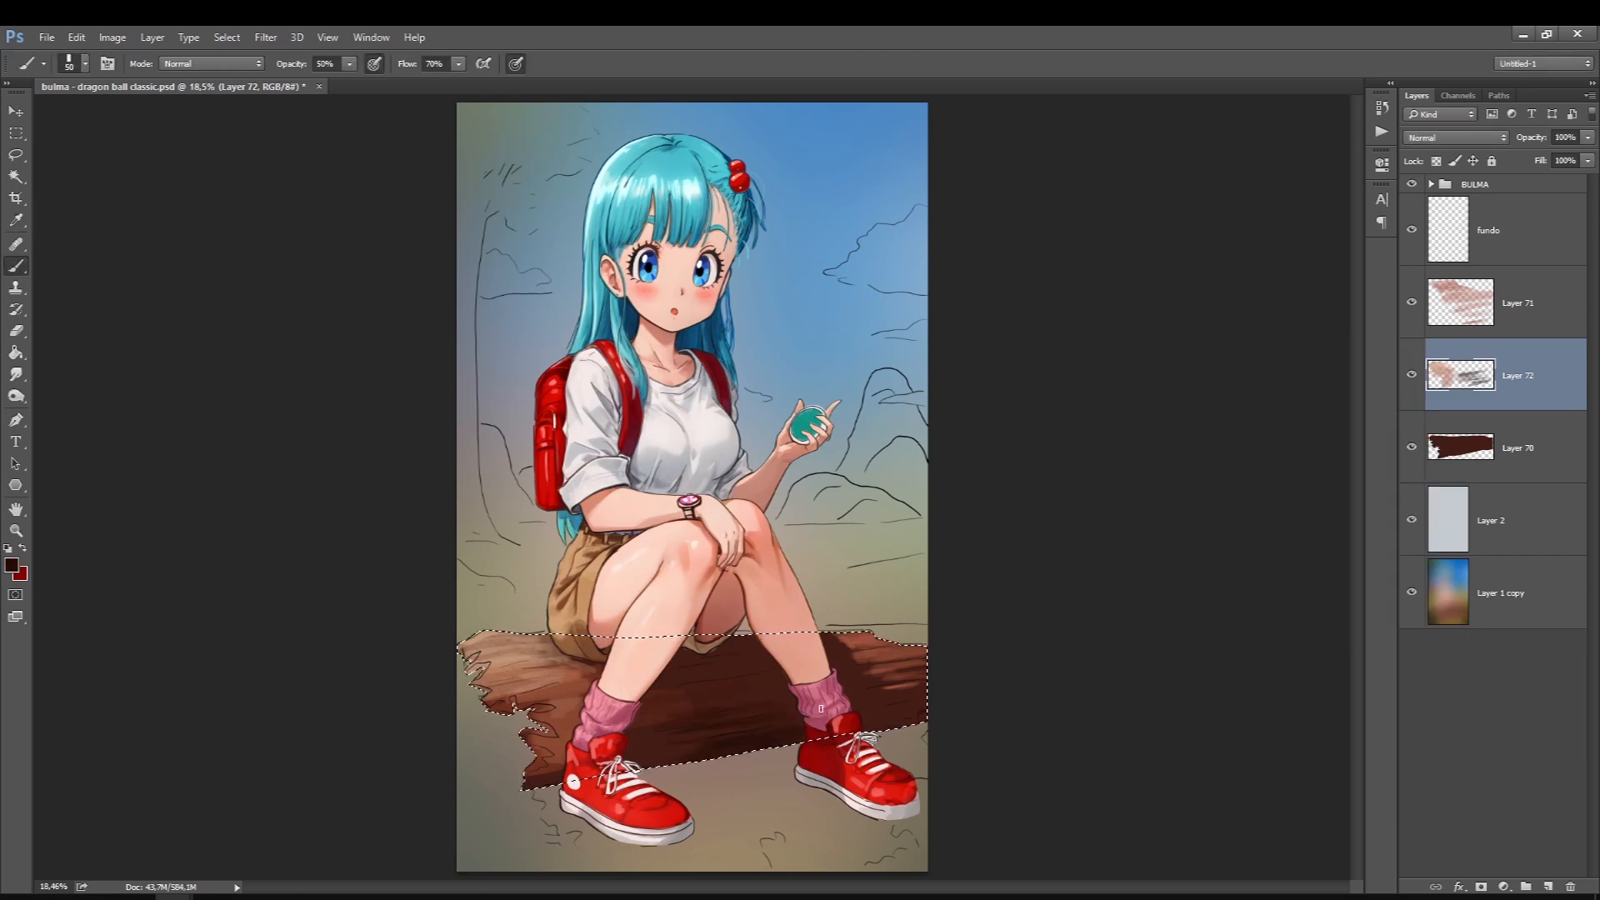
Pick a mid brown, shrink the brush further and refine the wood shading on the log
{"action": "left_click", "coordinate": [11, 565]}
{"action": "left_click", "coordinate": [1137, 511]}
{"action": "key", "text": "Return"}
{"action": "key", "text": "bracketleft"}
{"action": "key", "text": "bracketleft"}
Set the foreground to light orange and paint fine grain highlights on a new layer with a 25 px brush
{"action": "left_click", "coordinate": [12, 565]}
{"action": "left_click", "coordinate": [1111, 415]}
{"action": "key", "text": "Return"}
{"action": "key", "text": "ctrl+alt+shift+n"}
{"action": "key", "text": "bracketleft"}
{"action": "key", "text": "bracketleft"}
{"action": "key", "text": "bracketleft"}
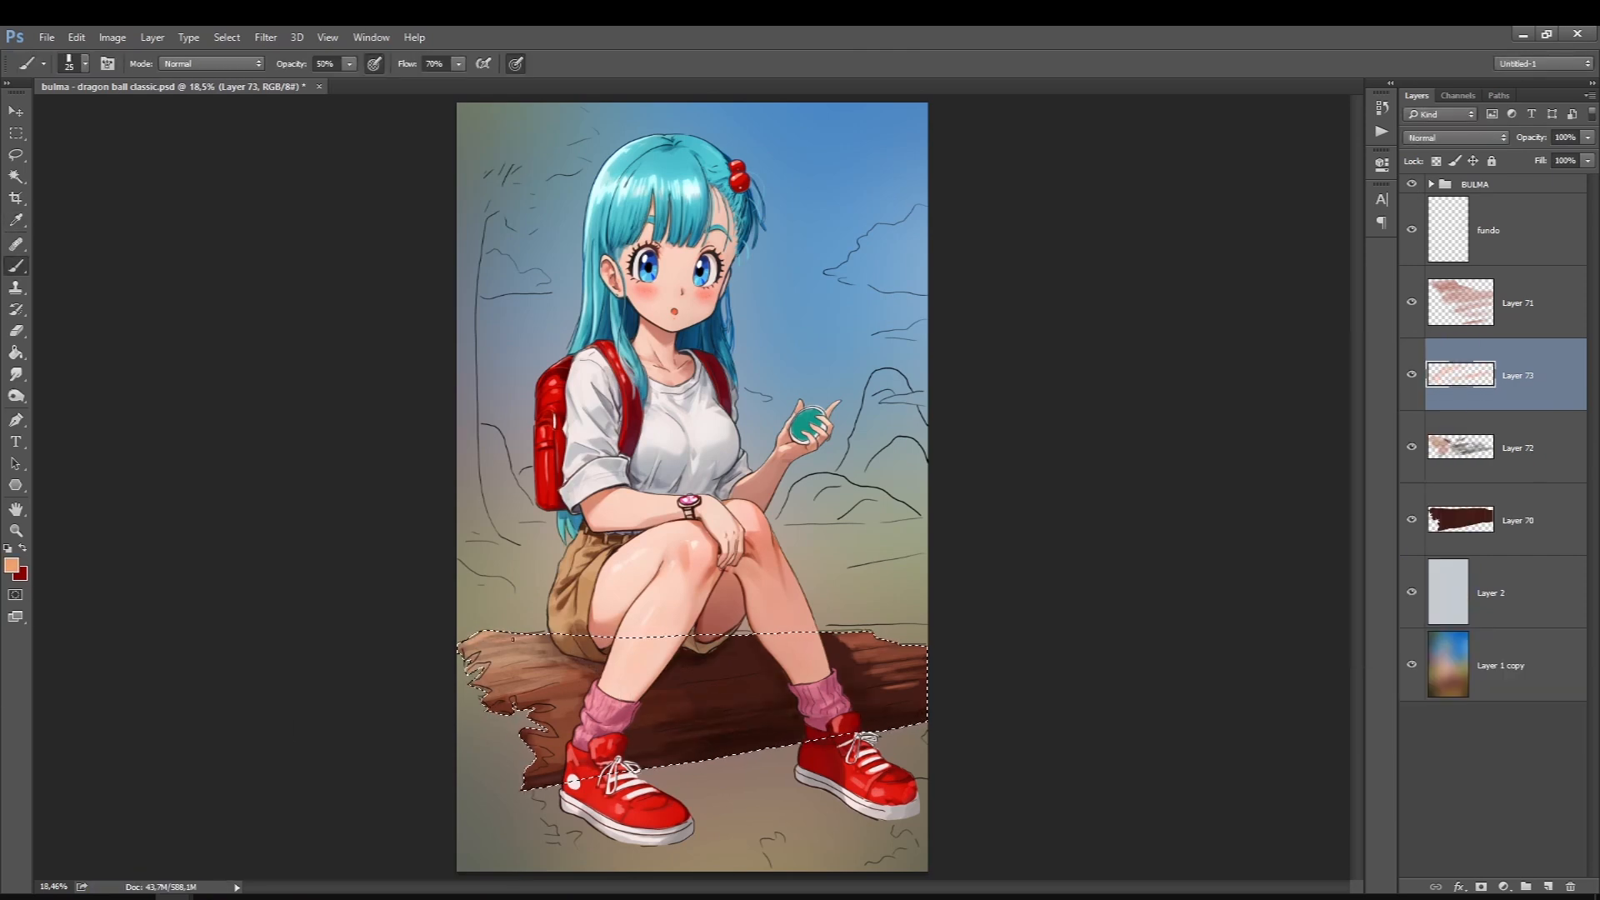
Deselect the log and merge its shading layers into a single layer
{"action": "left_click", "coordinate": [11, 565]}
{"action": "key", "text": "Return"}
{"action": "key", "text": "ctrl+d"}
{"action": "key", "text": "ctrl+plus"}
{"action": "left_click", "coordinate": [1525, 520], "text": "shift"}
{"action": "key", "text": "ctrl+e"}
Add a new layer and fill a lassoed leafy bush shape beside the log's broken end with dark olive green
{"action": "key", "text": "ctrl+alt+shift+n"}
{"action": "left_click", "coordinate": [12, 566]}
{"action": "key", "text": "Return"}
{"action": "key", "text": "l"}
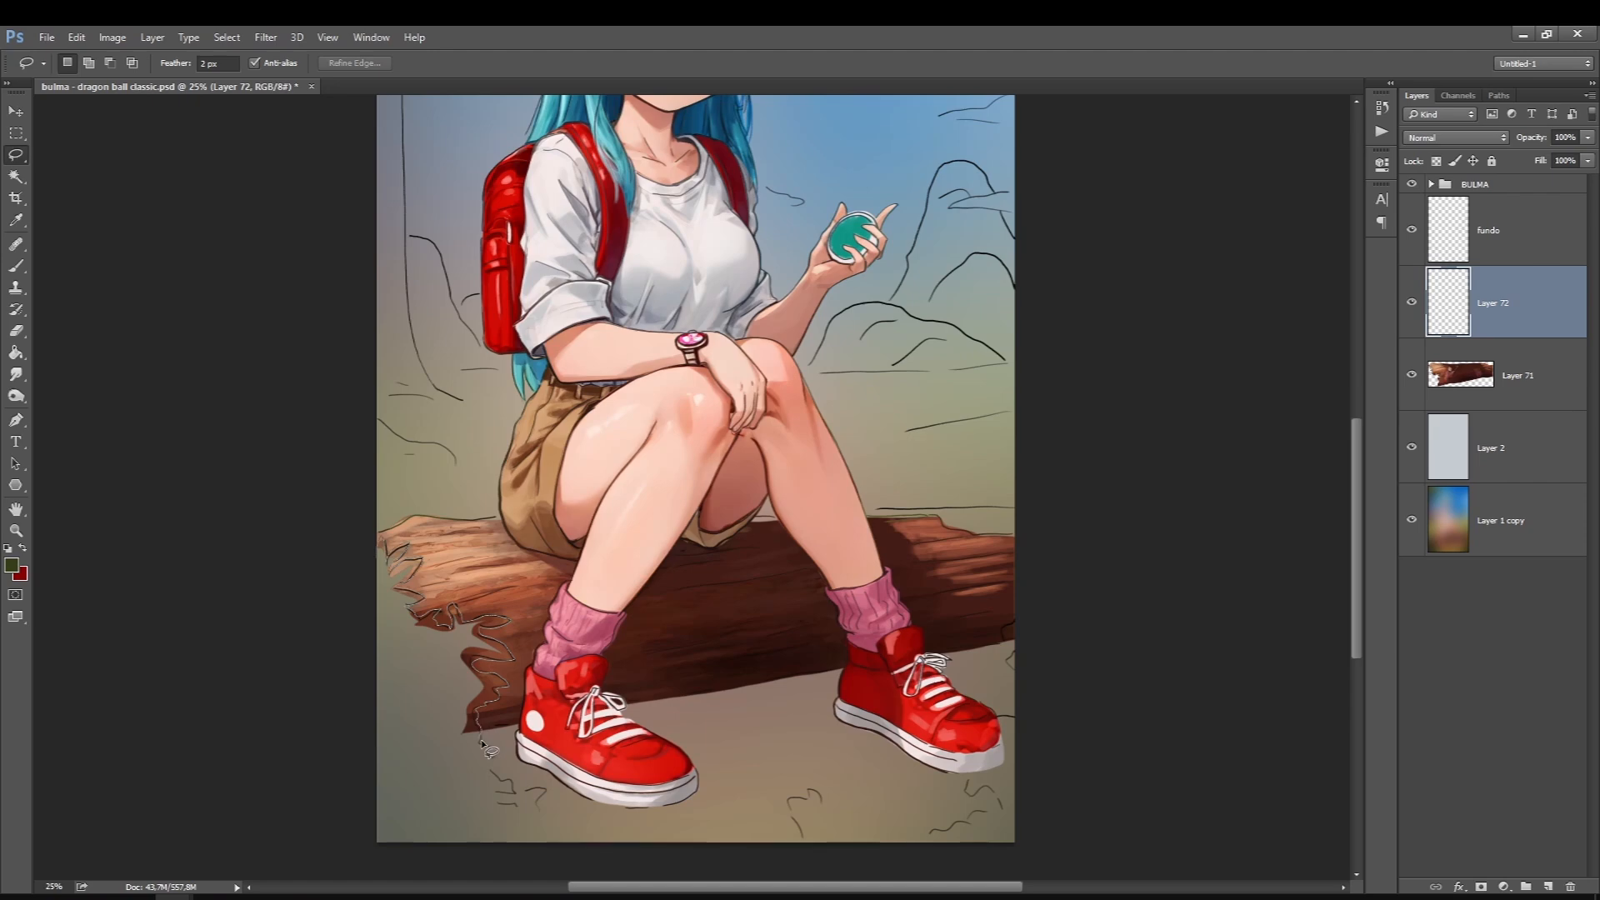
{"action": "key", "text": "g"}
{"action": "left_click", "coordinate": [417, 750]}
Set the foreground to olive green #7a8417, add a new layer and load the bush shape as a selection
{"action": "key", "text": "ctrl+minus"}
{"action": "key", "text": "b"}
{"action": "left_click", "coordinate": [11, 565]}
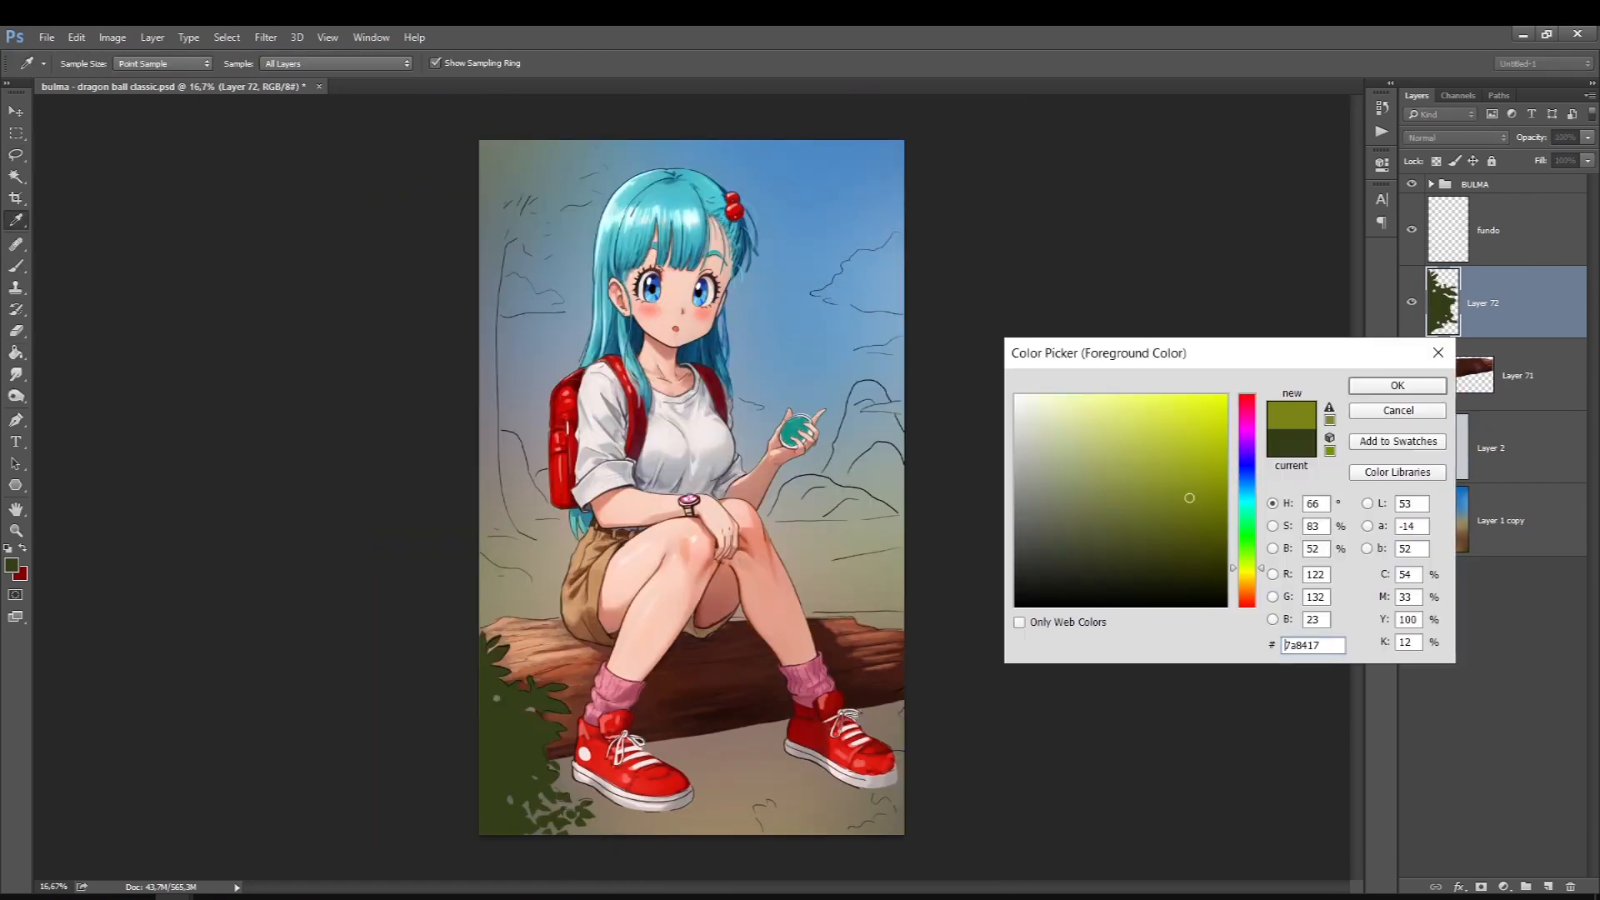
{"action": "key", "text": "Return"}
{"action": "key", "text": "ctrl+alt+shift+n"}
{"action": "left_click", "coordinate": [1442, 375], "text": "ctrl"}
Set the brush opacity to 76% and paint olive green highlights on the bush's leaves with a smaller brush
{"action": "scroll", "coordinate": [465, 597], "scroll_direction": "down", "scroll_amount": 3}
{"action": "key", "text": "bracketleft"}
{"action": "key", "text": "bracketleft"}
{"action": "key", "text": "bracketleft"}
{"action": "key", "text": "7"}
{"action": "key", "text": "6"}
{"action": "mouse_move", "coordinate": [378, 538]}
{"action": "left_mouse_down"}
{"action": "mouse_move", "coordinate": [380, 519]}
{"action": "mouse_move", "coordinate": [410, 538]}
{"action": "left_mouse_up"}
{"action": "mouse_move", "coordinate": [427, 592]}
{"action": "left_mouse_down"}
{"action": "mouse_move", "coordinate": [415, 605]}
{"action": "mouse_move", "coordinate": [475, 598]}
{"action": "mouse_move", "coordinate": [421, 596]}
{"action": "left_mouse_up"}
{"action": "left_click_drag", "start_coordinate": [478, 616], "coordinate": [419, 642]}
Try foliage brush presets on a new layer over the bush and undo the last stamp
{"action": "right_click", "coordinate": [431, 637]}
{"action": "scroll", "coordinate": [546, 734], "scroll_direction": "down", "scroll_amount": 3}
{"action": "left_click", "coordinate": [561, 840]}
{"action": "double_click", "coordinate": [588, 840]}
{"action": "key", "text": "ctrl+alt+shift+n"}
{"action": "left_click", "coordinate": [433, 709]}
{"action": "right_click", "coordinate": [481, 803]}
{"action": "double_click", "coordinate": [505, 867]}
{"action": "key", "text": "ctrl+z"}
Stamp olive green foliage texture over the bush with different leaf brush presets and clear the selection
{"action": "left_click", "coordinate": [424, 688]}
{"action": "right_click", "coordinate": [525, 802]}
{"action": "double_click", "coordinate": [587, 840]}
{"action": "right_click", "coordinate": [423, 778]}
{"action": "double_click", "coordinate": [488, 840]}
{"action": "key", "text": "ctrl+d"}
{"action": "mouse_move", "coordinate": [471, 750]}
{"action": "left_mouse_down"}
{"action": "mouse_move", "coordinate": [385, 739]}
{"action": "mouse_move", "coordinate": [404, 793]}
{"action": "left_mouse_up"}
Set the foreground to near black, paint dark leaf shading over the bush and choose another brush preset
{"action": "key", "text": "x"}
{"action": "left_click", "coordinate": [12, 565]}
{"action": "key", "text": "Return"}
{"action": "left_click_drag", "start_coordinate": [450, 600], "coordinate": [392, 708]}
{"action": "right_click", "coordinate": [483, 493]}
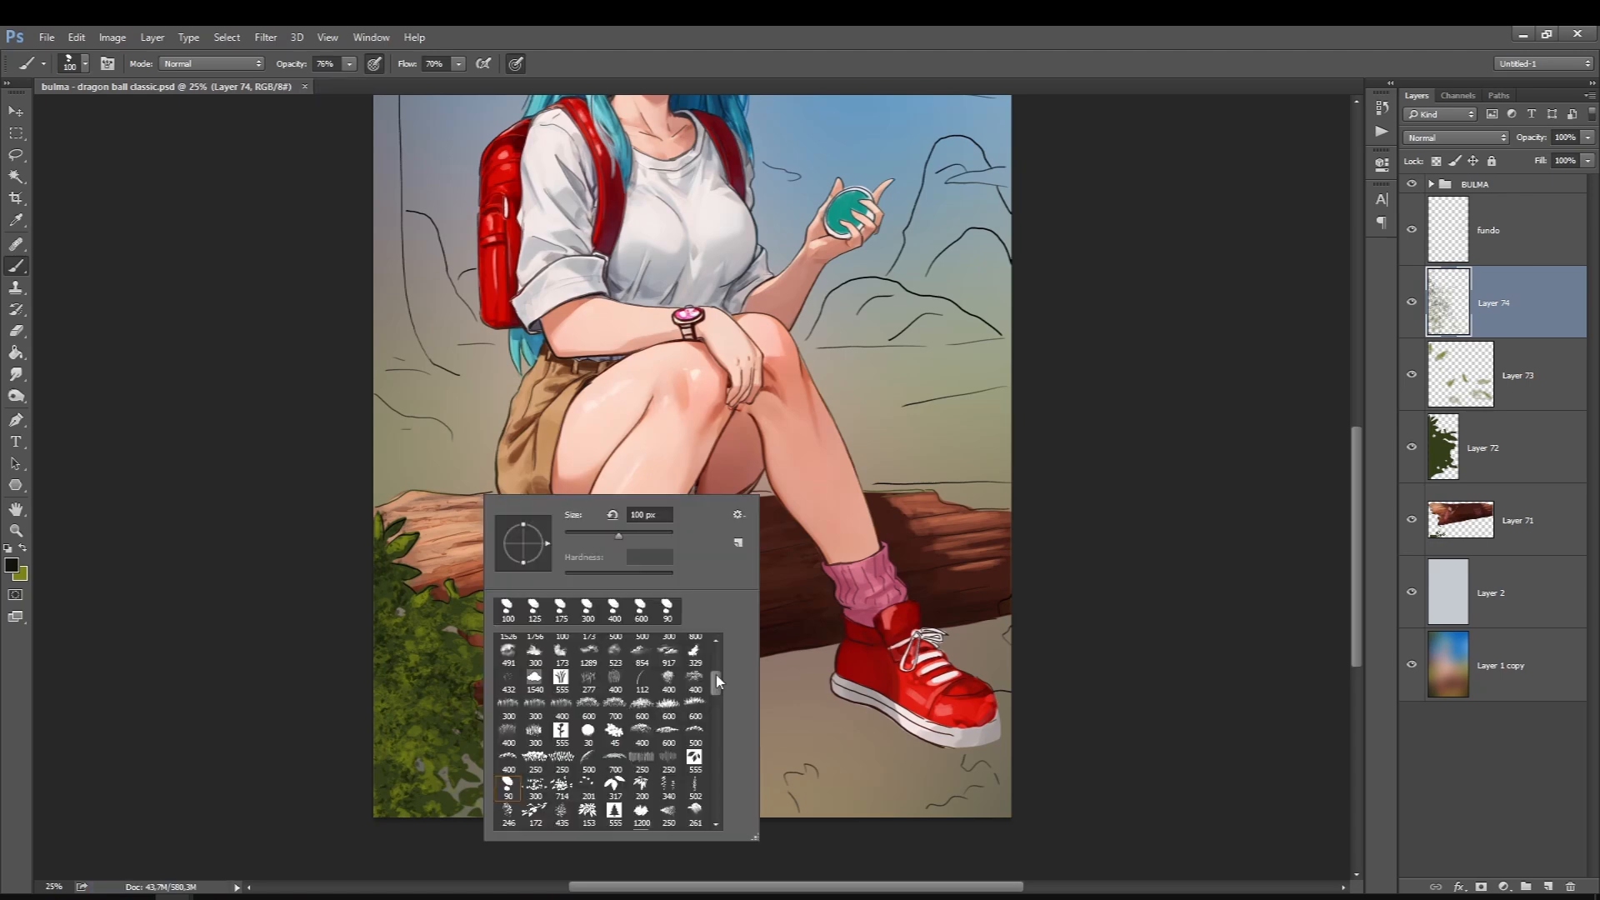
{"action": "left_click_drag", "start_coordinate": [717, 683], "coordinate": [717, 734]}
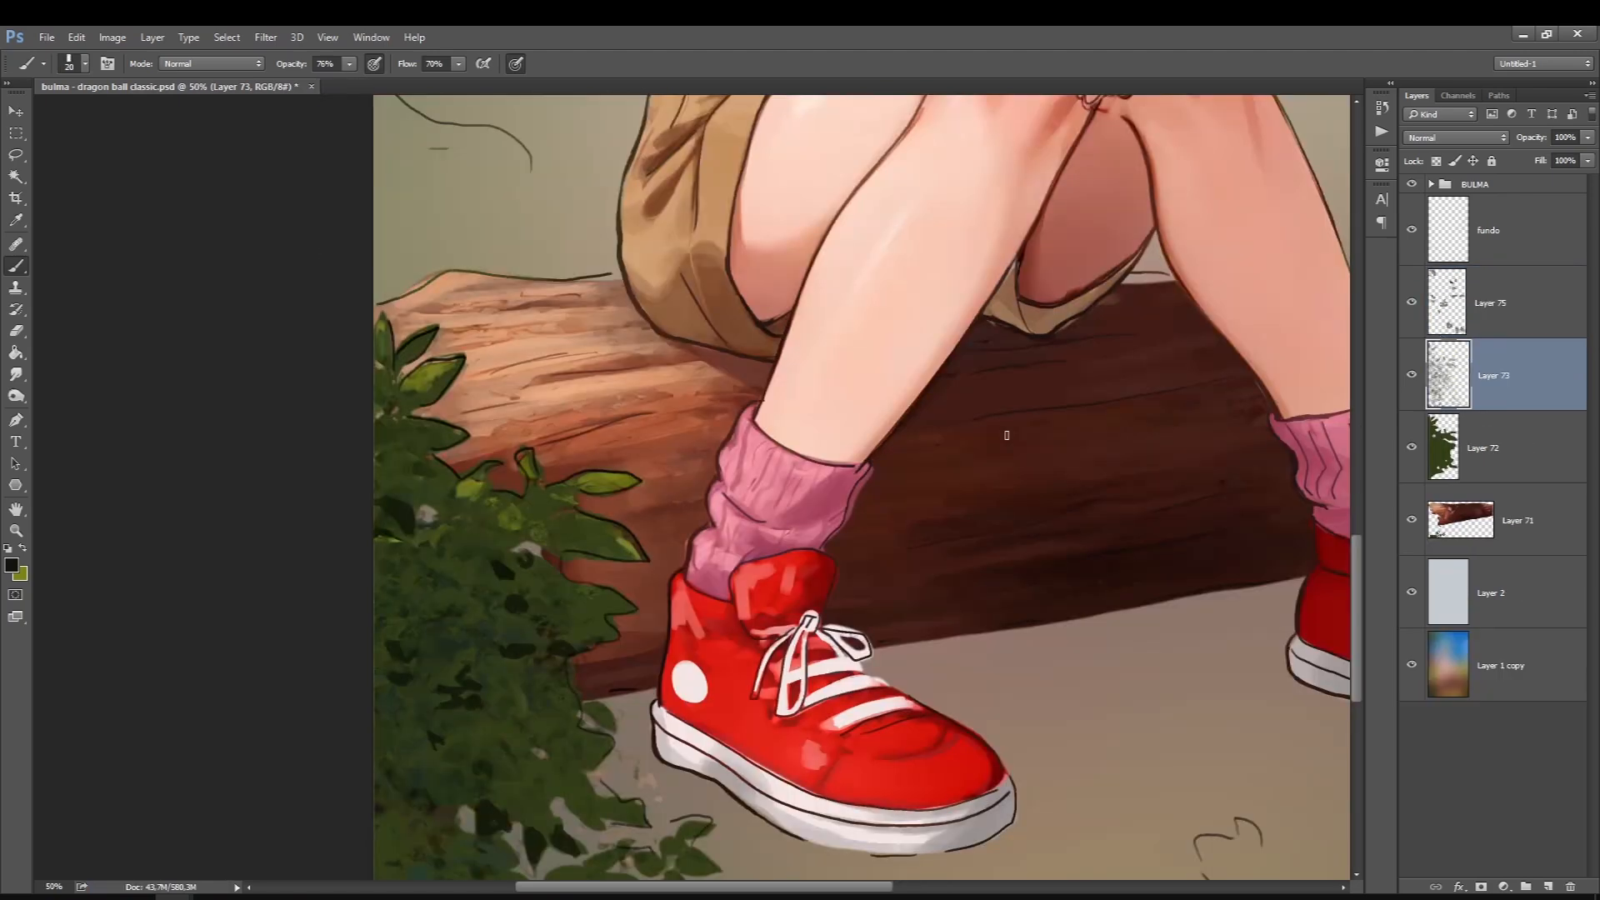
Merge the top leaf detail layer, Layer 75, into the bush shading layer below it
{"action": "key", "text": "alt+bracketright"}
{"action": "key", "text": "ctrl+0"}
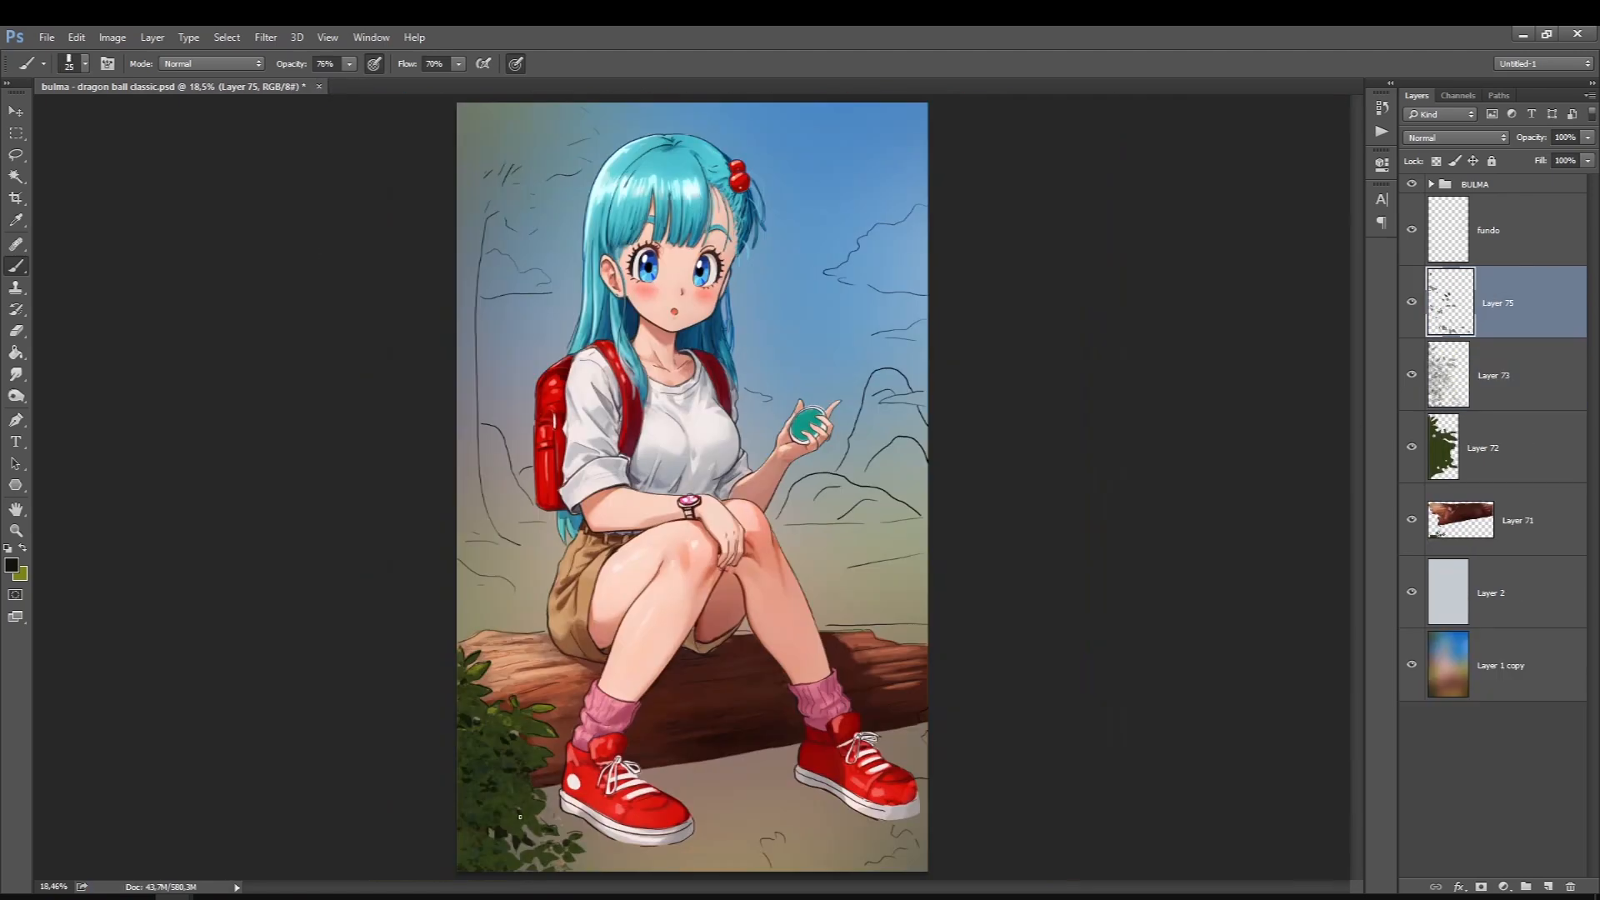
{"action": "key", "text": "ctrl+e"}
{"action": "key", "text": "l"}
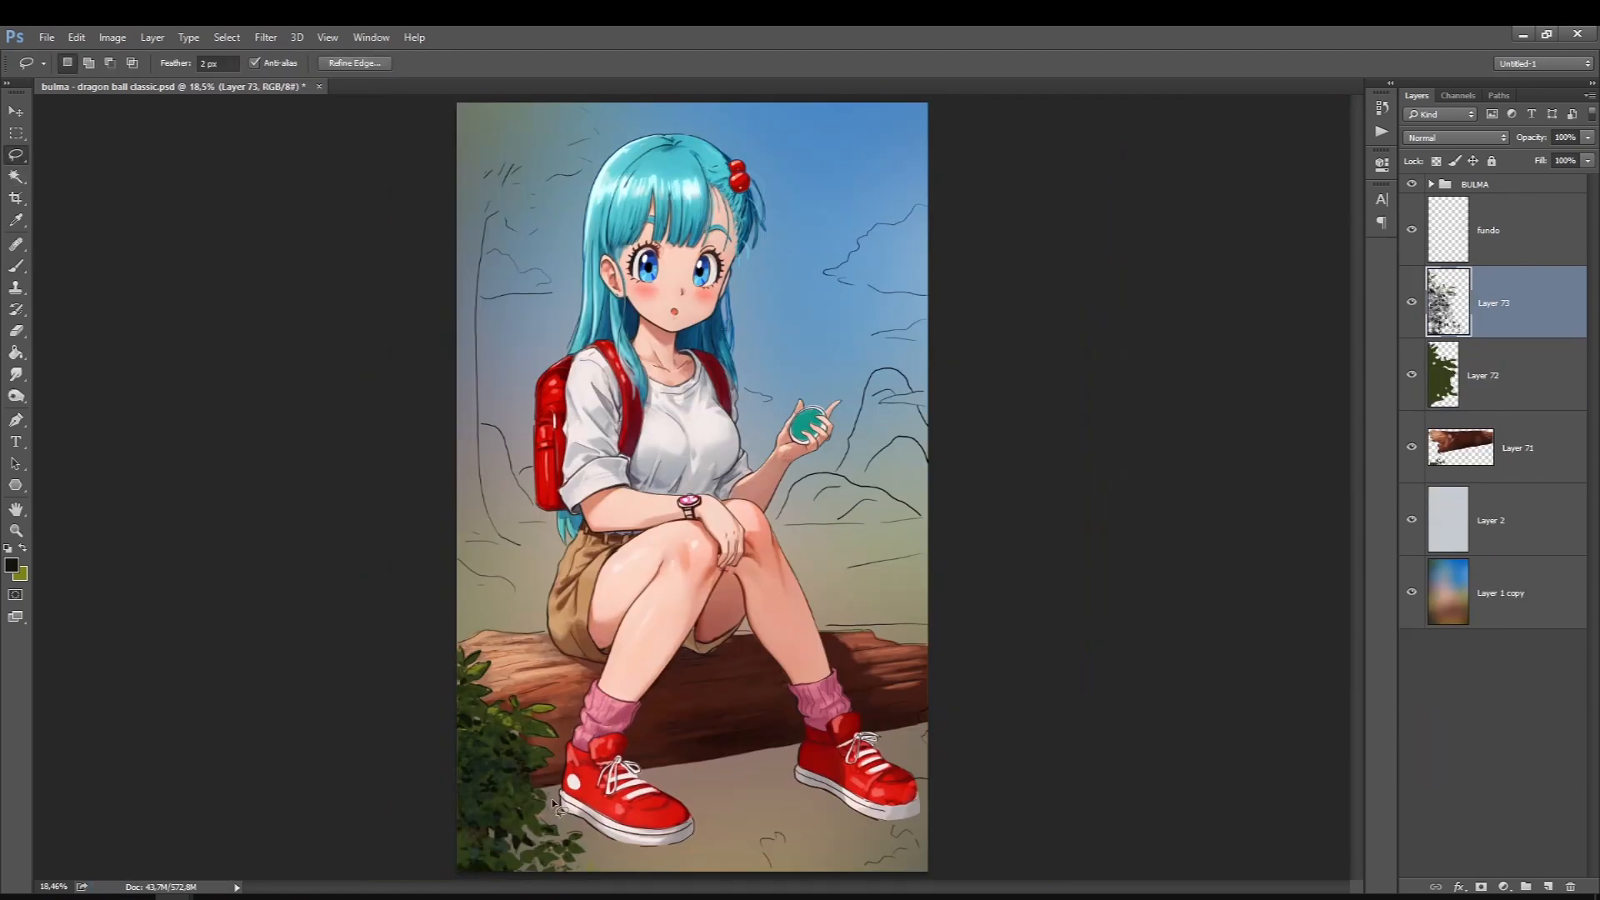
Paint olive green leaf accents on a new layer over the bush and merge it down
{"action": "key", "text": "b"}
{"action": "key", "text": "x"}
{"action": "key", "text": "ctrl+shift+alt+n"}
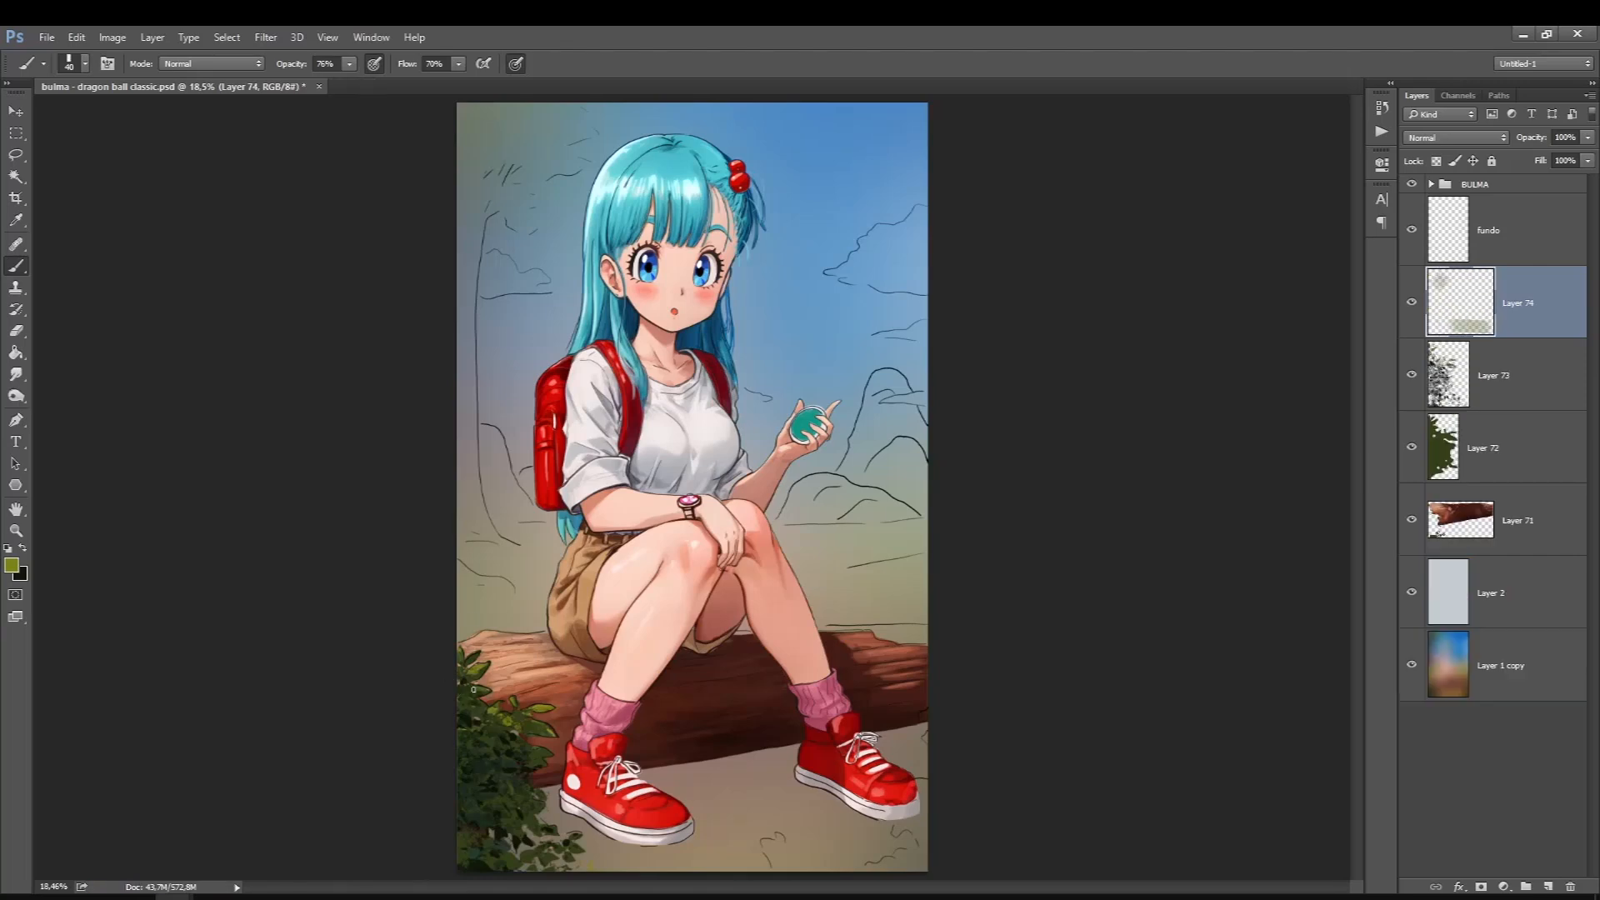
{"action": "key", "text": "ctrl+e"}
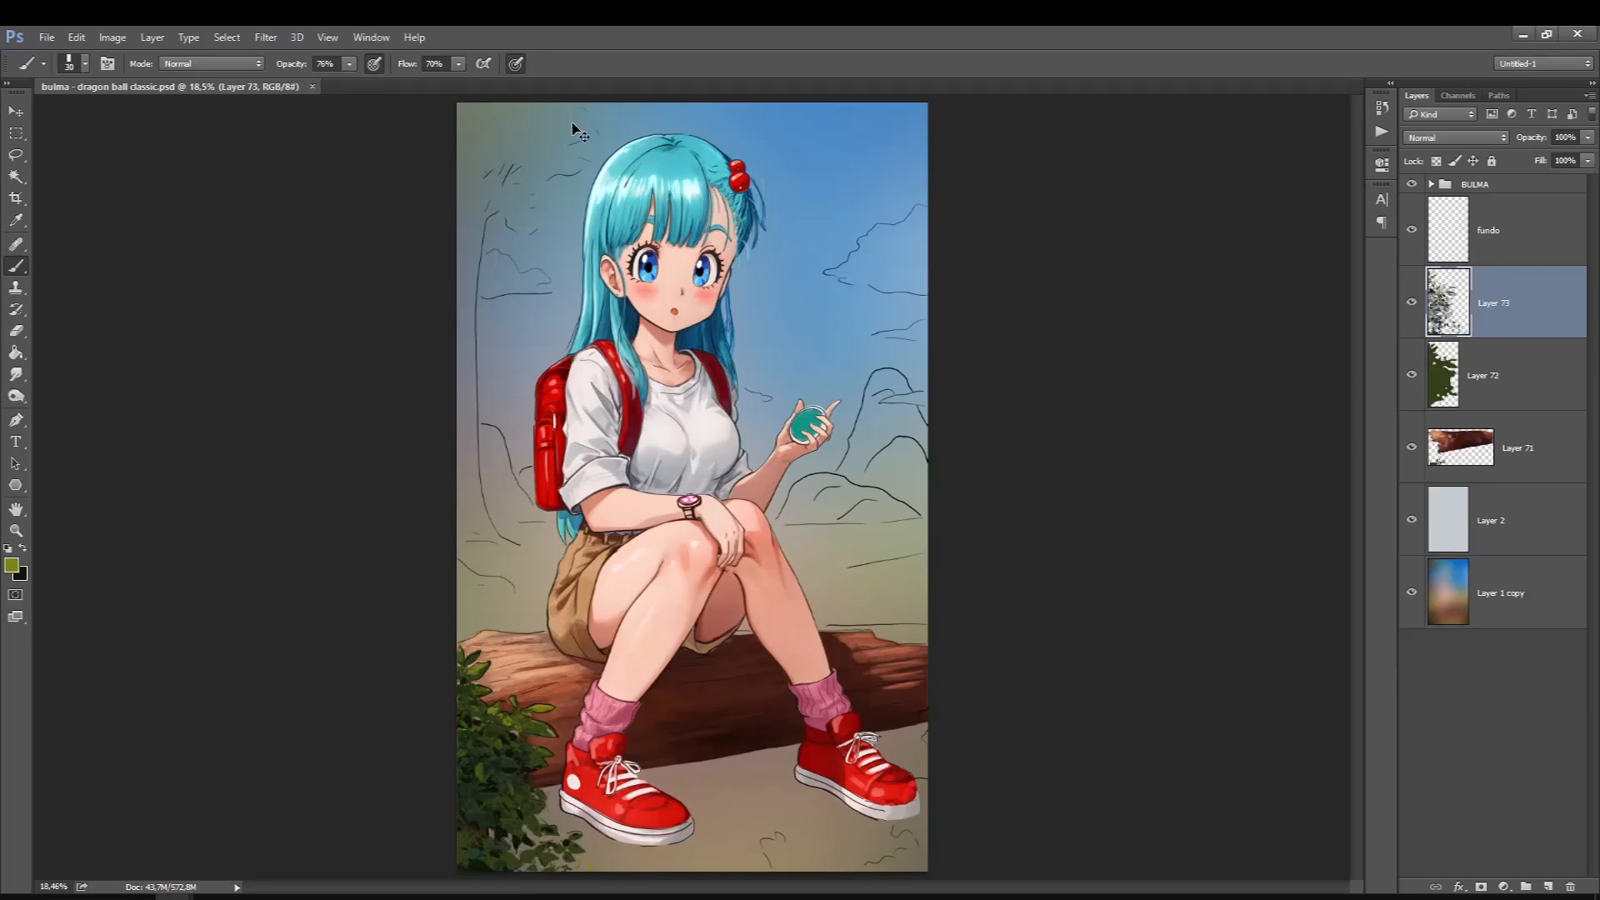
Place a horizontally flipped copy of the bush in the opposite lower corner of the picture, in front of the BULMA group
{"action": "key", "text": "ctrl+j"}
{"action": "key", "text": "ctrl+t"}
{"action": "right_click", "coordinate": [489, 766]}
{"action": "left_click", "coordinate": [533, 740]}
{"action": "left_click_drag", "start_coordinate": [523, 758], "coordinate": [898, 796]}
{"action": "key", "text": "ctrl+shift+]"}
{"action": "key", "text": "ctrl+alt+z"}
{"action": "key", "text": "ctrl+alt+z"}
{"action": "key", "text": "ctrl+alt+z"}
{"action": "right_click", "coordinate": [499, 515]}
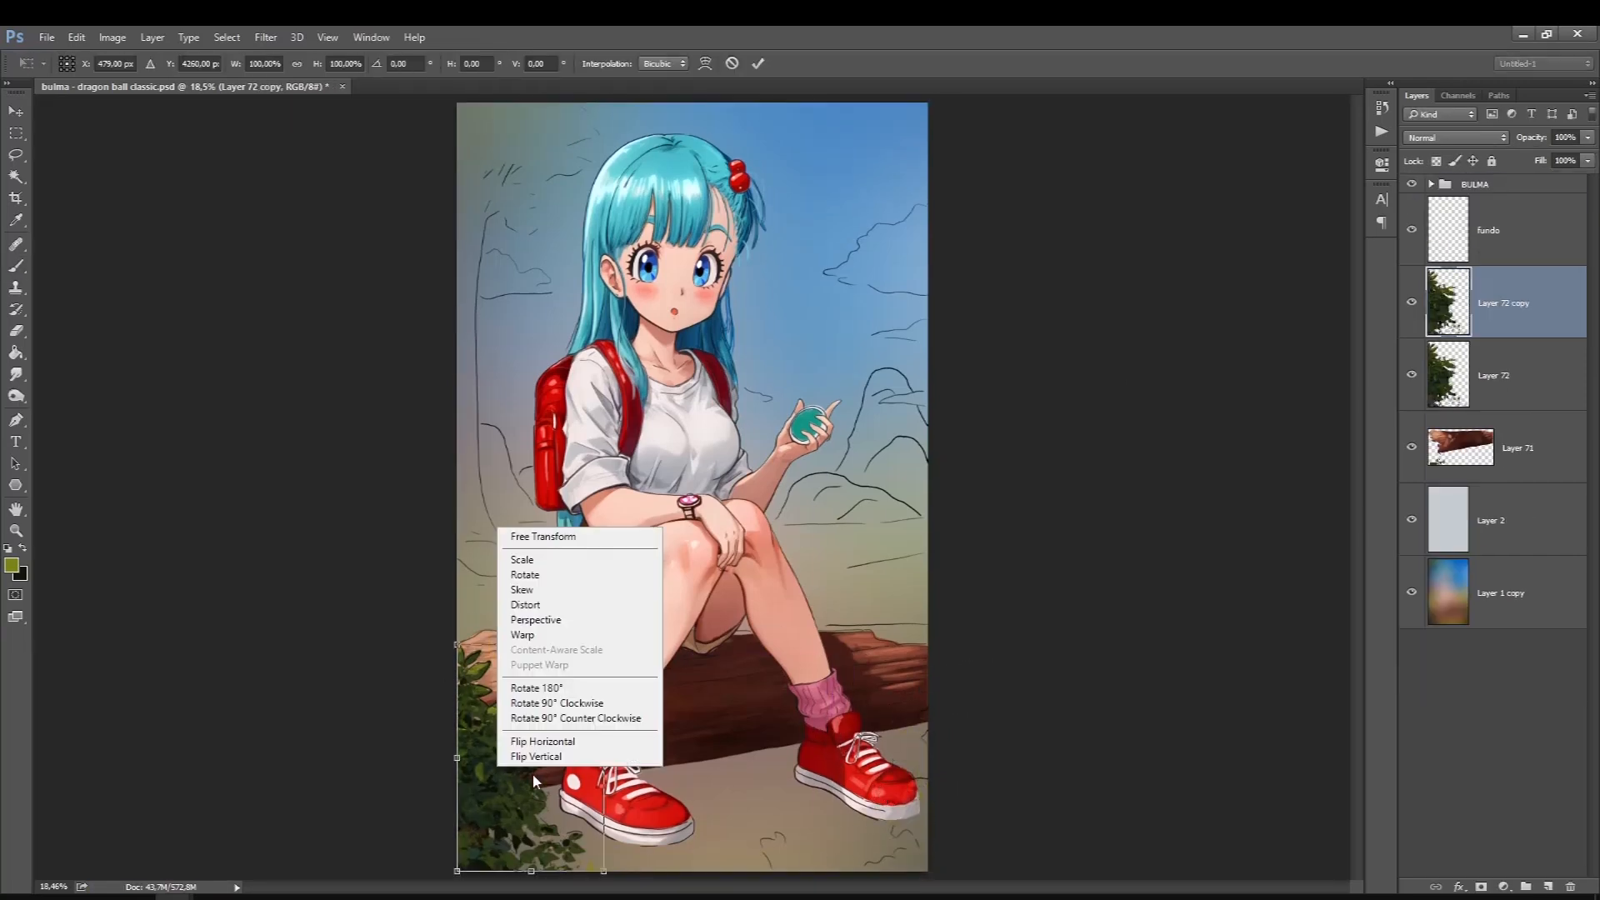
{"action": "left_click", "coordinate": [534, 740]}
{"action": "left_click_drag", "start_coordinate": [523, 758], "coordinate": [898, 796]}
{"action": "left_click_drag", "start_coordinate": [829, 663], "coordinate": [843, 708]}
{"action": "key", "text": "Return"}
Paint a small leafy sprout on a new layer beneath the copied bush layer and merge the two layers
{"action": "key", "text": "x"}
{"action": "key", "text": "bracketleft"}
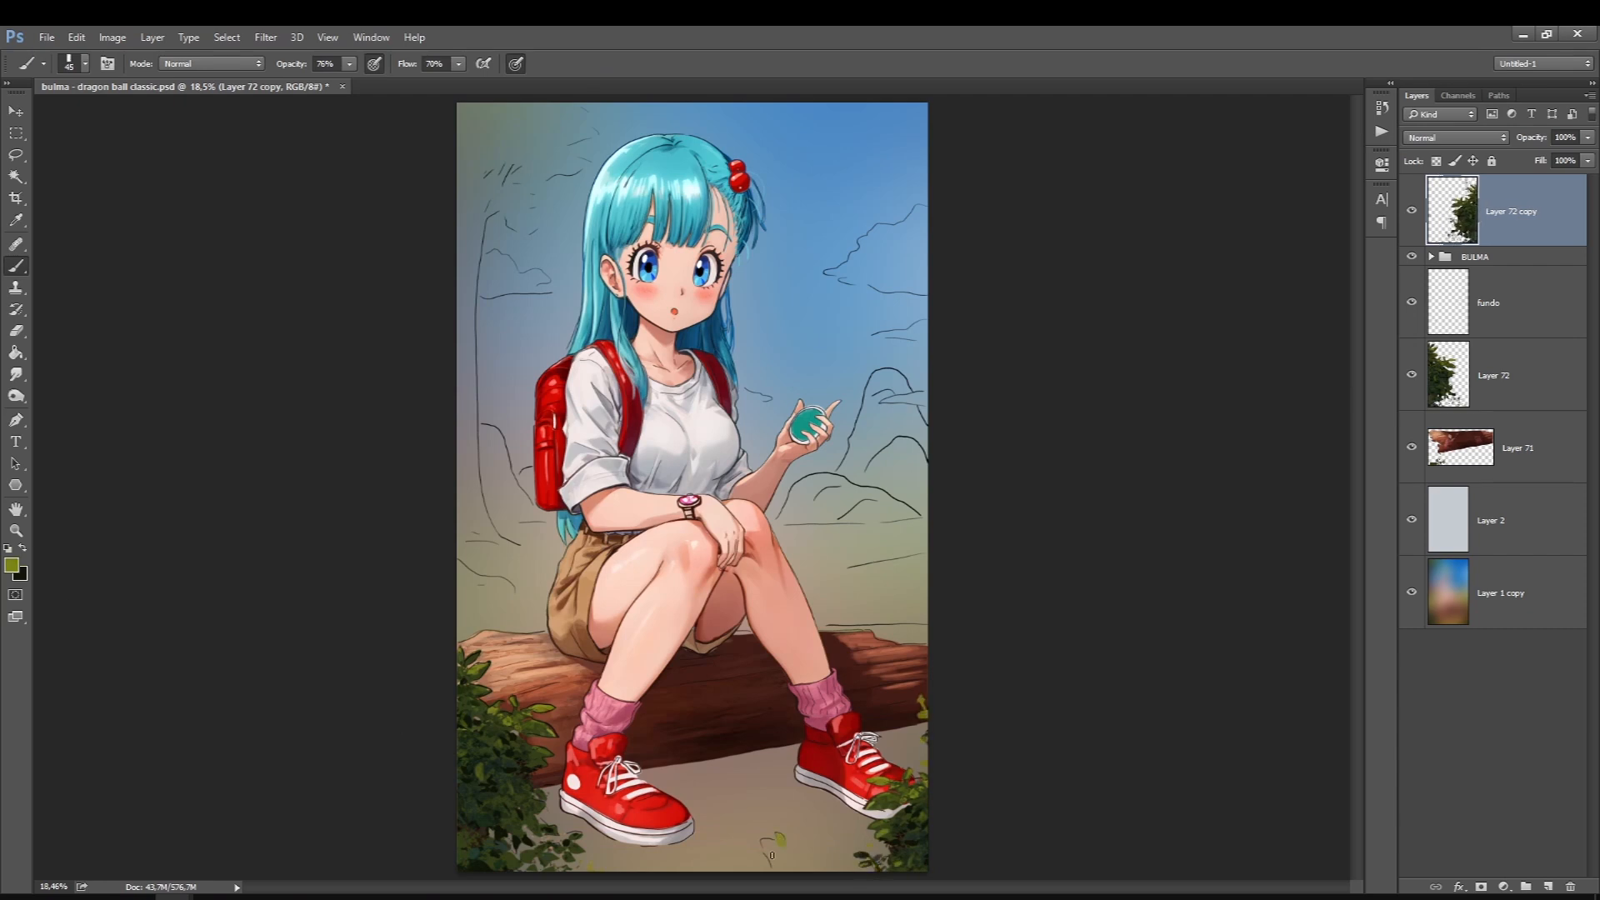
{"action": "key", "text": "ctrl+shift+alt+n"}
{"action": "key", "text": "ctrl+bracketleft"}
{"action": "key", "text": "bracketright"}
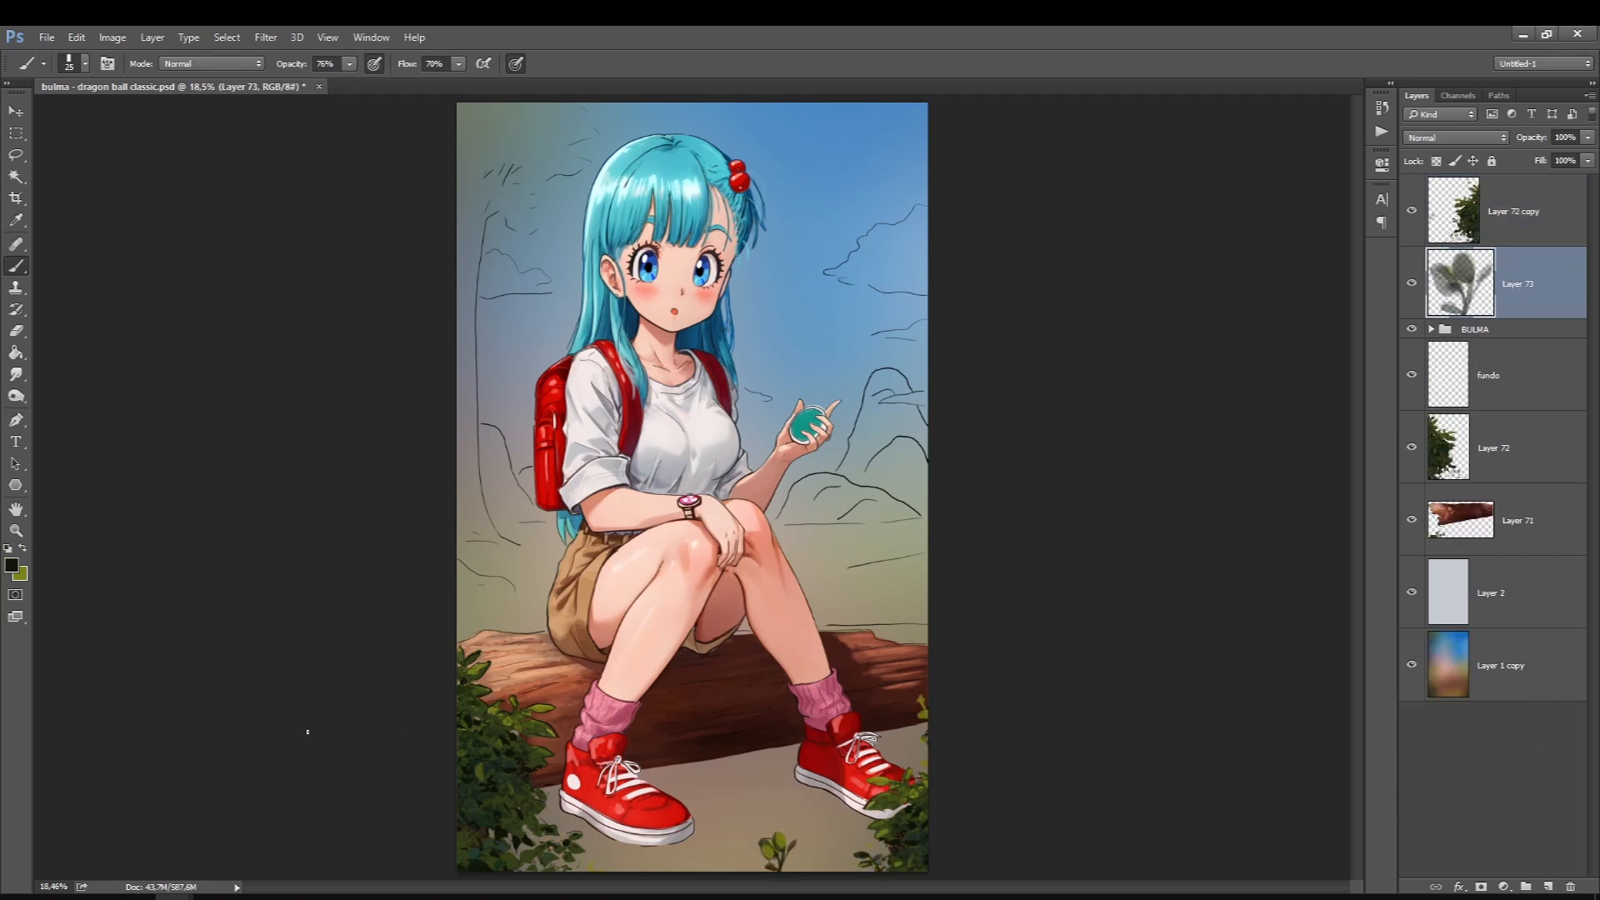
{"action": "left_click", "coordinate": [1514, 211]}
{"action": "key", "text": "ctrl+e"}
Paint a dark shadow along the ground under the log on a new layer beneath the log layer, Layer 71
{"action": "left_click", "coordinate": [1518, 520]}
{"action": "key", "text": "ctrl+shift+alt+n"}
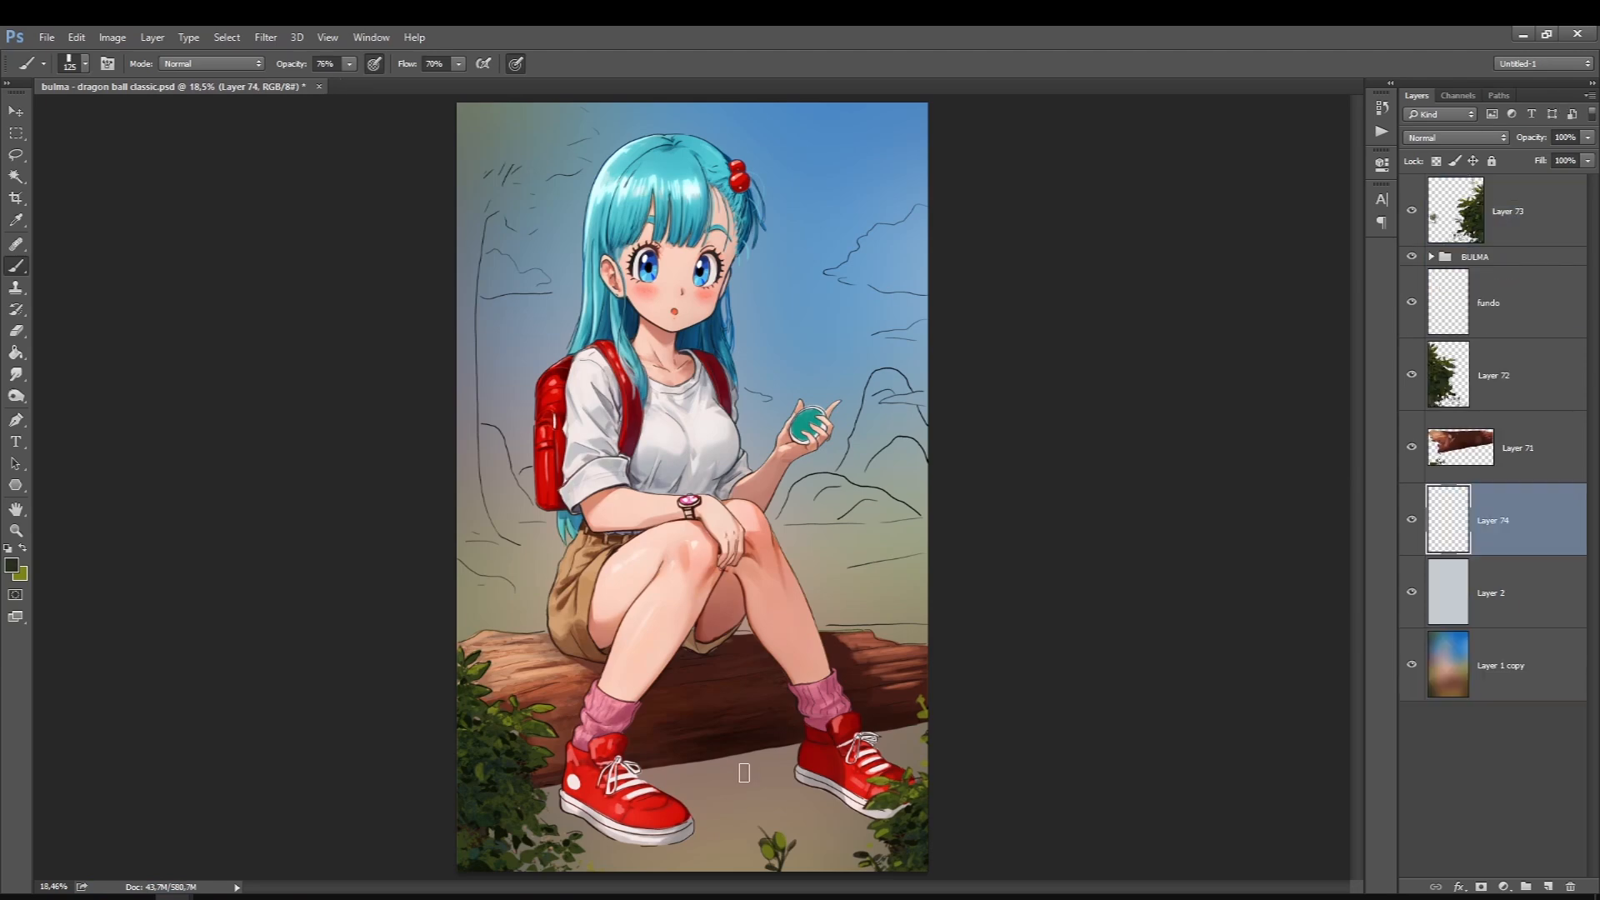
{"action": "mouse_move", "coordinate": [742, 768]}
{"action": "left_mouse_down"}
{"action": "mouse_move", "coordinate": [922, 760]}
{"action": "mouse_move", "coordinate": [789, 763]}
{"action": "mouse_move", "coordinate": [900, 742]}
{"action": "left_mouse_up"}
Paint grass blades along the log's lower edge on a new layer directly above the log layer, using the swapped colour
{"action": "right_click", "coordinate": [789, 762]}
{"action": "key", "text": "ctrl+shift+alt+n"}
{"action": "key", "text": "x"}
{"action": "key", "text": "ctrl+bracketright"}
{"action": "right_click", "coordinate": [771, 763]}
{"action": "mouse_move", "coordinate": [733, 768]}
{"action": "left_mouse_down"}
{"action": "mouse_move", "coordinate": [792, 771]}
{"action": "mouse_move", "coordinate": [713, 757]}
{"action": "mouse_move", "coordinate": [783, 759]}
{"action": "left_mouse_up"}
Create a new layer at the top of the layer stack and choose a different brush preset for it
{"action": "double_click", "coordinate": [873, 663]}
{"action": "key", "text": "ctrl+shift+alt+n"}
{"action": "key", "text": "ctrl+shift+bracketright"}
{"action": "left_click", "coordinate": [111, 37]}
{"action": "left_click", "coordinate": [111, 37]}
{"action": "right_click", "coordinate": [746, 691]}
{"action": "left_click", "coordinate": [849, 823]}
Paint a small detail beside the shoe nearest the corner bush on a new layer and move that layer beneath the BULMA group
{"action": "left_click", "coordinate": [1517, 218]}
{"action": "key", "text": "ctrl+shift+alt+n"}
{"action": "left_click_drag", "start_coordinate": [897, 760], "coordinate": [922, 747]}
{"action": "key", "text": "l"}
{"action": "left_click_drag", "start_coordinate": [1525, 211], "coordinate": [1526, 412]}
Paint the ground in front of the log sandy orange on a new layer above Layer 2, with Layer 2 hidden
{"action": "left_click", "coordinate": [11, 565]}
{"action": "left_click", "coordinate": [1127, 419]}
{"action": "left_click", "coordinate": [1397, 385]}
{"action": "left_click", "coordinate": [1488, 796]}
{"action": "key", "text": "ctrl+shift+alt+n"}
{"action": "left_click", "coordinate": [1412, 872]}
{"action": "right_click", "coordinate": [723, 783]}
{"action": "mouse_move", "coordinate": [867, 821]}
{"action": "left_mouse_down"}
{"action": "mouse_move", "coordinate": [829, 793]}
{"action": "mouse_move", "coordinate": [511, 836]}
{"action": "mouse_move", "coordinate": [821, 810]}
{"action": "mouse_move", "coordinate": [704, 883]}
{"action": "left_mouse_up"}
Save the document and paint reddish-brown crack lines across the dirt ground
{"action": "left_click", "coordinate": [11, 565]}
{"action": "left_click", "coordinate": [1397, 386]}
{"action": "key", "text": "ctrl+s"}
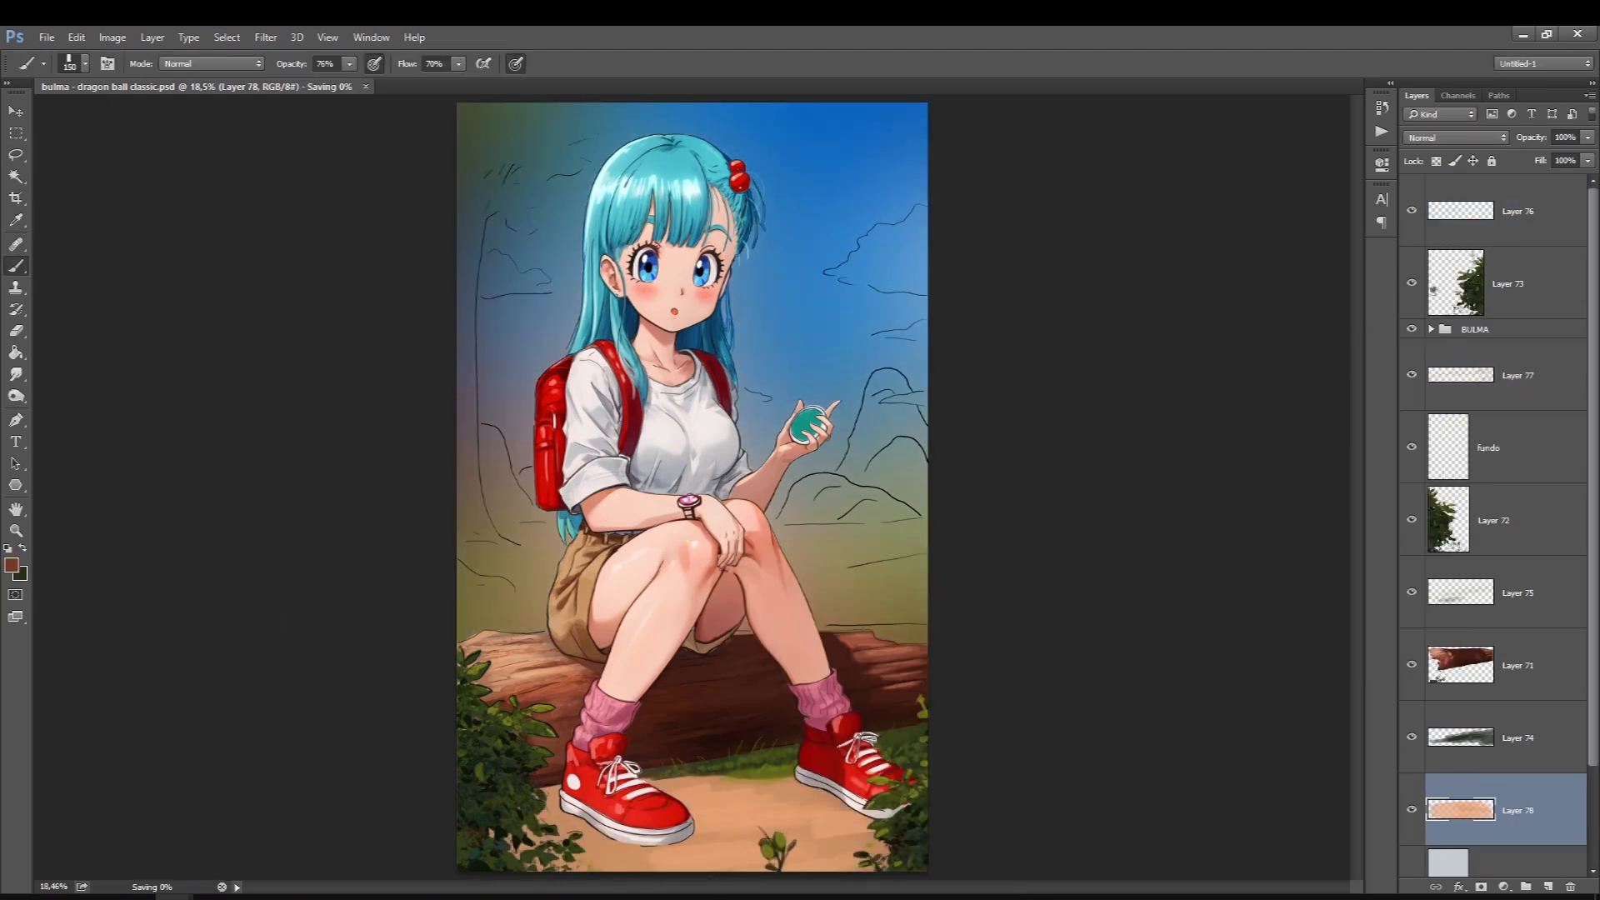
{"action": "left_click_drag", "start_coordinate": [697, 725], "coordinate": [773, 711]}
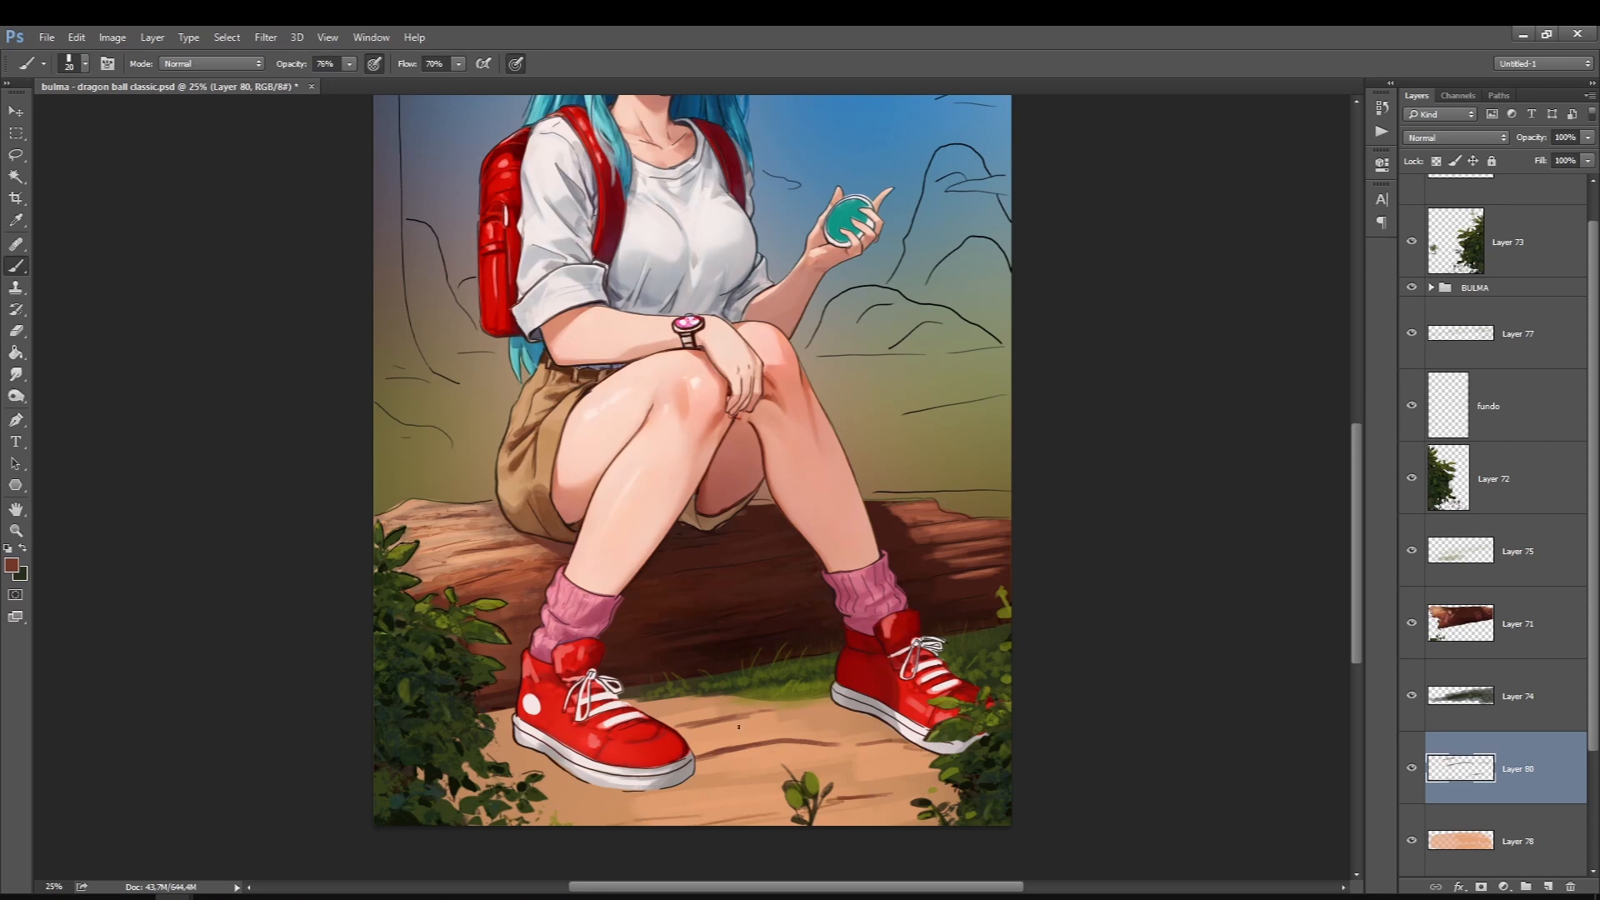
Paint a shadow on the dirt around the shoes on a new layer, using the dark brown #5e332c and a larger brush
{"action": "left_click", "coordinate": [12, 565]}
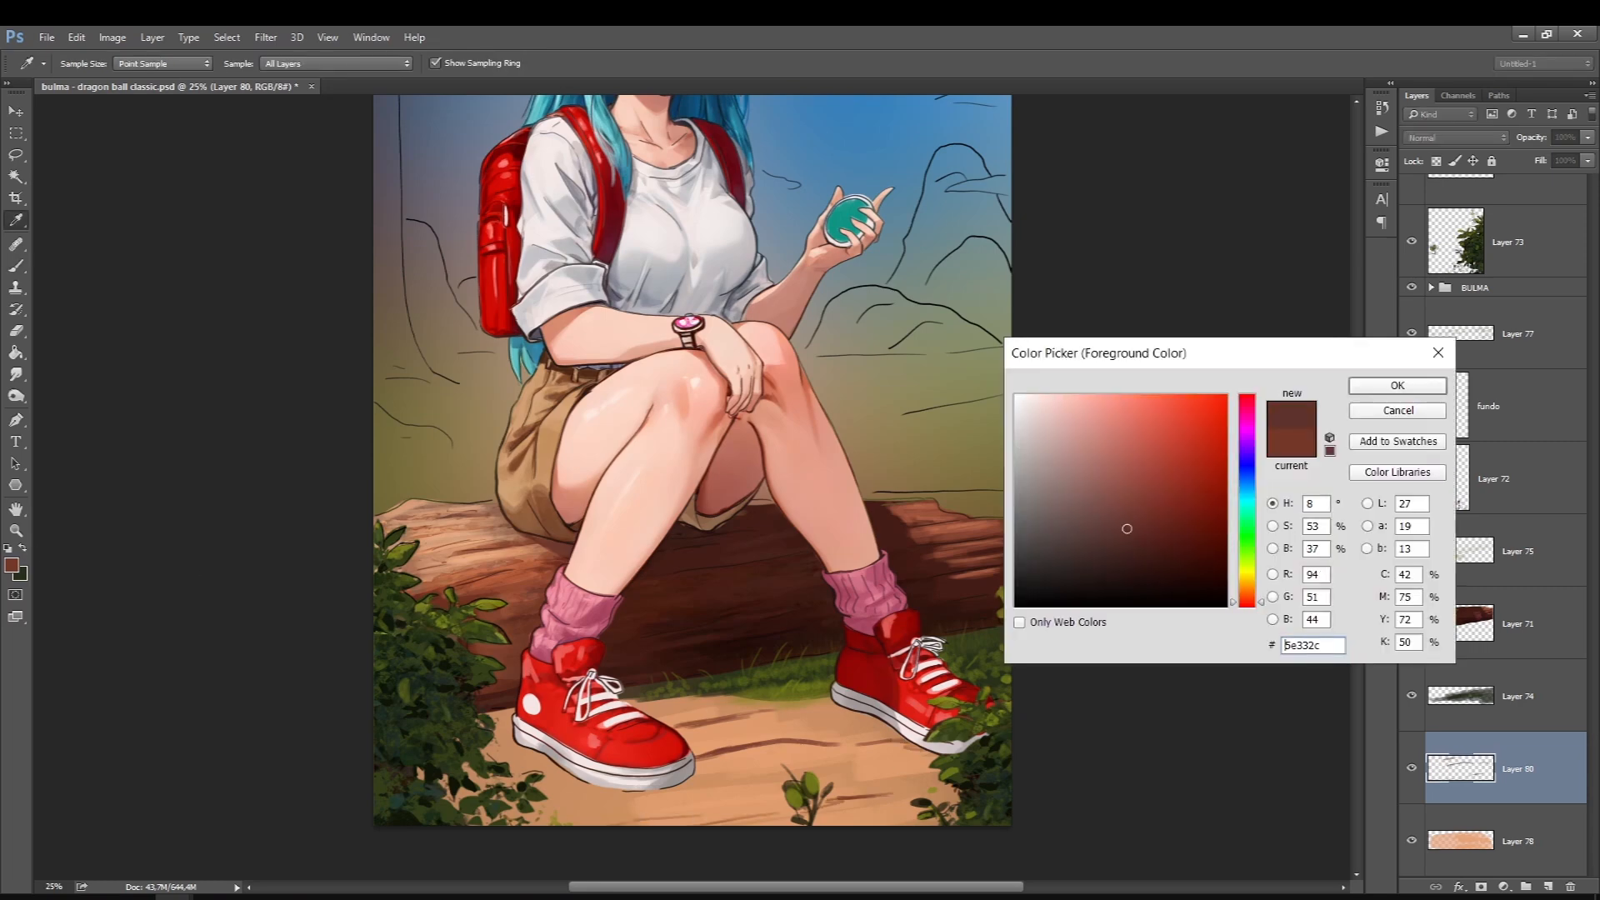
{"action": "left_click", "coordinate": [1400, 378]}
{"action": "key", "text": "ctrl+shift+alt+n"}
{"action": "left_click_drag", "start_coordinate": [699, 738], "coordinate": [679, 715]}
{"action": "key", "text": "]"}
{"action": "key", "text": "]"}
{"action": "mouse_move", "coordinate": [491, 717]}
{"action": "left_mouse_down"}
{"action": "mouse_move", "coordinate": [843, 667]}
{"action": "mouse_move", "coordinate": [742, 713]}
{"action": "left_mouse_up"}
Add a new shadow layer at the top of the layer stack and make a merged duplicate of the BULMA group
{"action": "scroll", "coordinate": [1460, 234], "scroll_direction": "up", "scroll_amount": 1}
{"action": "key", "text": "ctrl+shift+alt+n"}
{"action": "left_click_drag", "start_coordinate": [1464, 592], "coordinate": [1465, 179]}
{"action": "left_click", "coordinate": [1476, 402]}
{"action": "key", "text": "ctrl+j"}
{"action": "key", "text": "ctrl+e"}
Set the top shadow layer to Multiply at 37% opacity and save the document
{"action": "left_click", "coordinate": [1483, 356]}
{"action": "left_click", "coordinate": [1467, 211]}
{"action": "left_click", "coordinate": [1456, 137]}
{"action": "left_click", "coordinate": [1427, 208]}
{"action": "left_click_drag", "start_coordinate": [1587, 137], "coordinate": [1536, 161]}
{"action": "key", "text": "ctrl+s"}
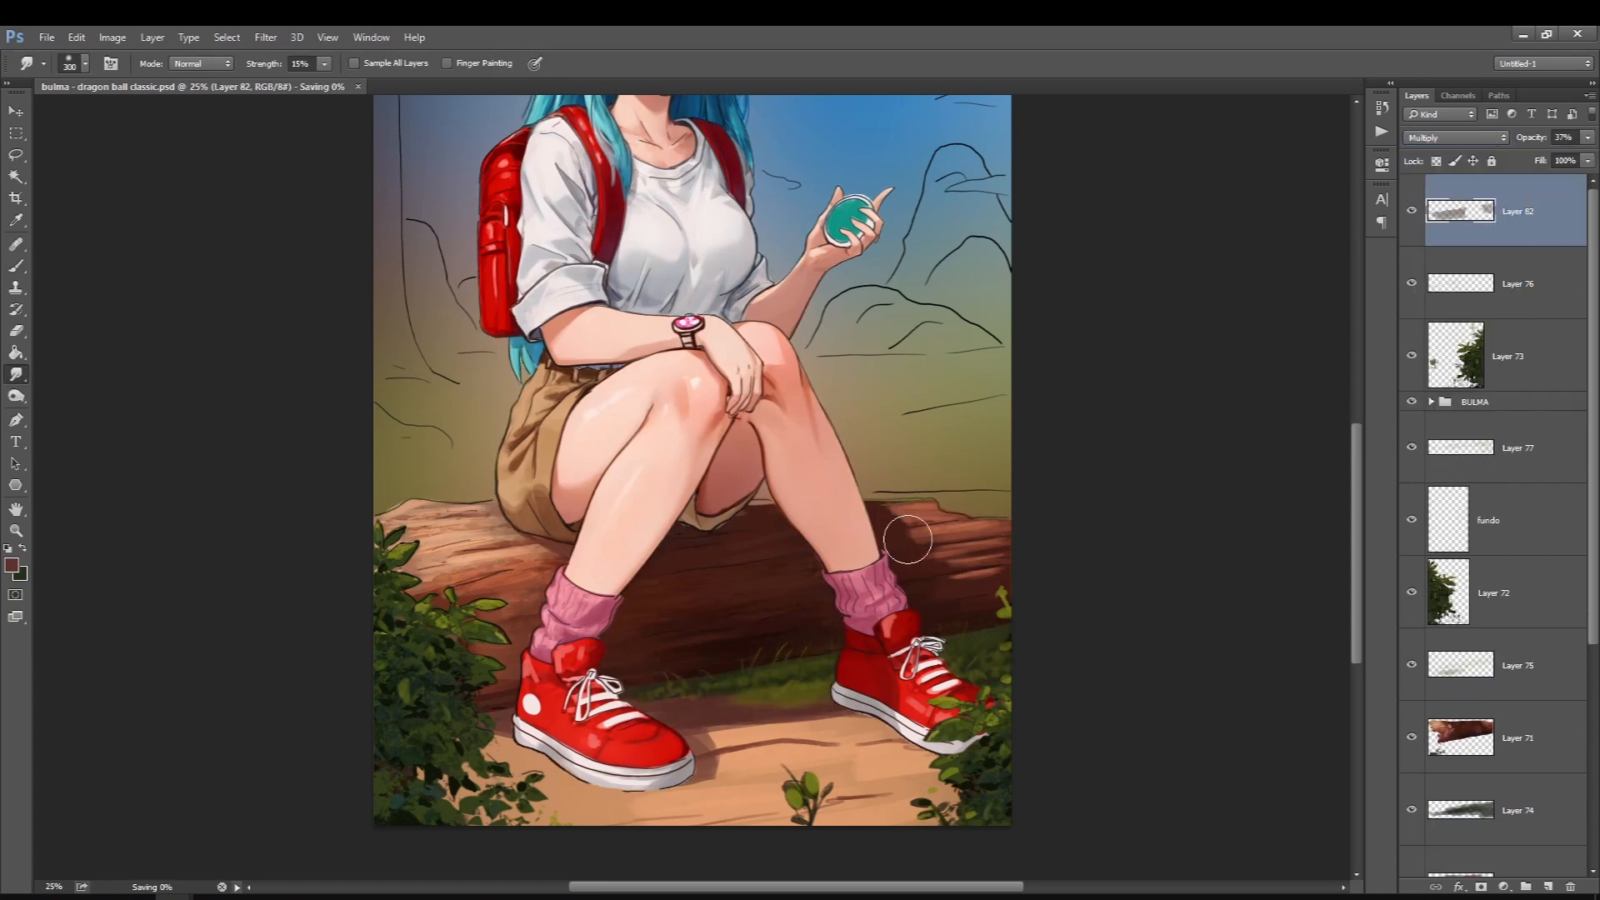
Paint light orange highlights on the dirt ground with a much smaller brush, on a new layer above Layer 74
{"action": "left_click", "coordinate": [12, 565]}
{"action": "left_click", "coordinate": [1397, 384]}
{"action": "scroll", "coordinate": [1484, 516], "scroll_direction": "down", "scroll_amount": 4}
{"action": "key", "text": "ctrl+shift+alt+n"}
{"action": "key", "text": "["}
{"action": "key", "text": "["}
{"action": "key", "text": "["}
{"action": "key", "text": "["}
{"action": "key", "text": "["}
{"action": "key", "text": "["}
{"action": "key", "text": "["}
{"action": "key", "text": "["}
{"action": "key", "text": "["}
{"action": "key", "text": "["}
{"action": "left_click_drag", "start_coordinate": [762, 727], "coordinate": [887, 735]}
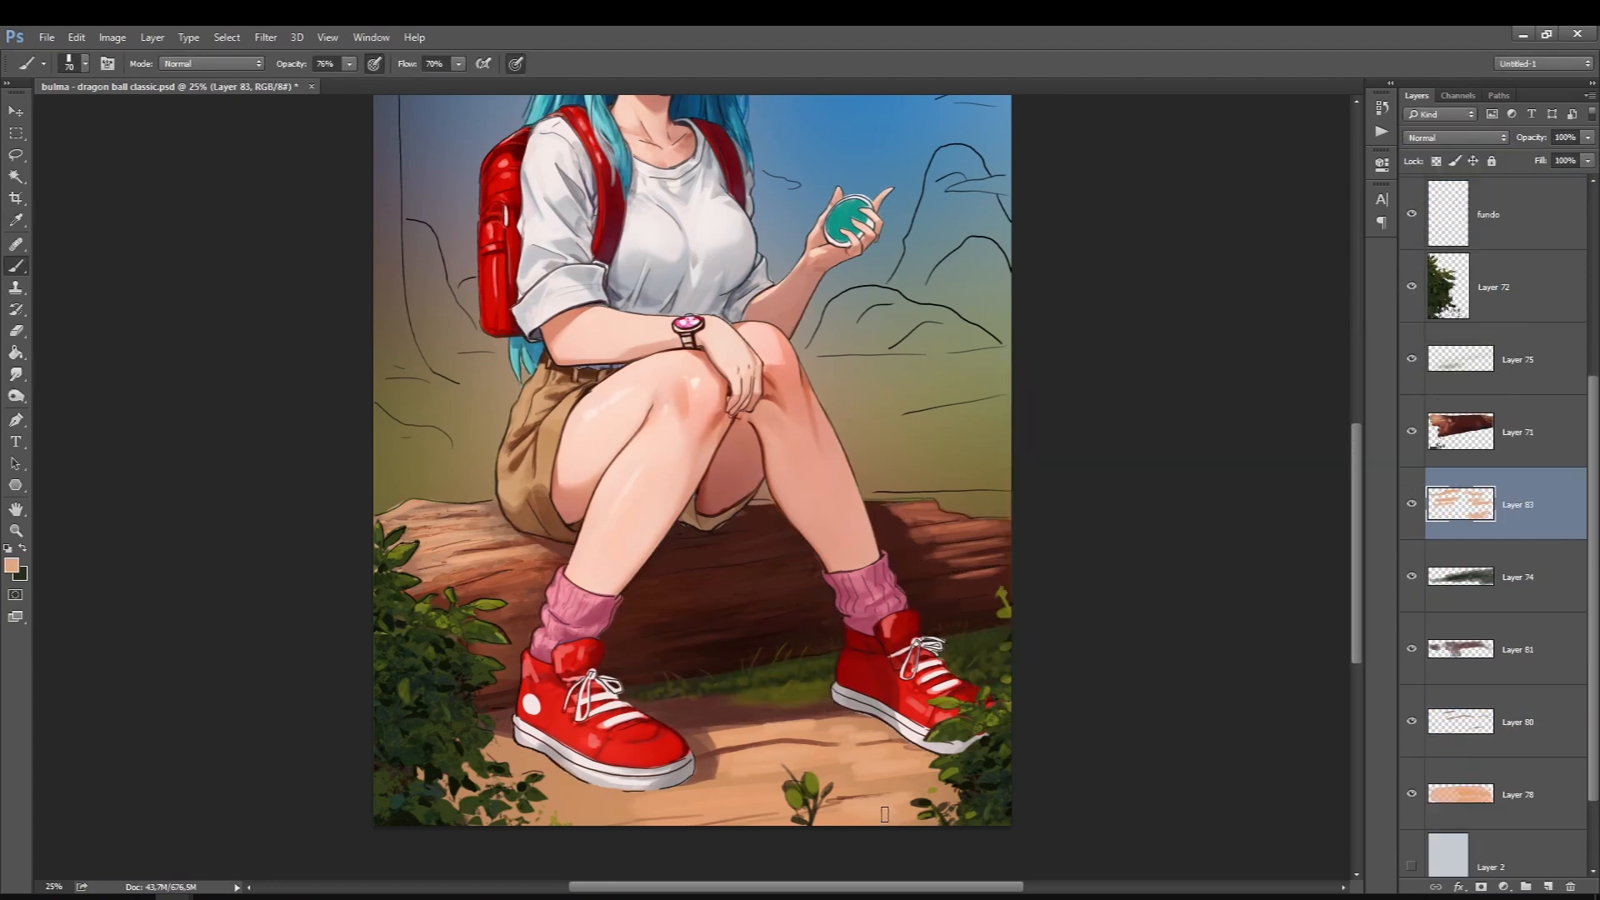
Paint olive yellow grass accents along the picture's lower edge on a new layer with a different brush preset
{"action": "right_click", "coordinate": [640, 751]}
{"action": "double_click", "coordinate": [718, 825]}
{"action": "key", "text": "ctrl+shift+alt+n"}
{"action": "left_click", "coordinate": [11, 566]}
{"action": "left_click", "coordinate": [1183, 480]}
{"action": "left_click", "coordinate": [1397, 385]}
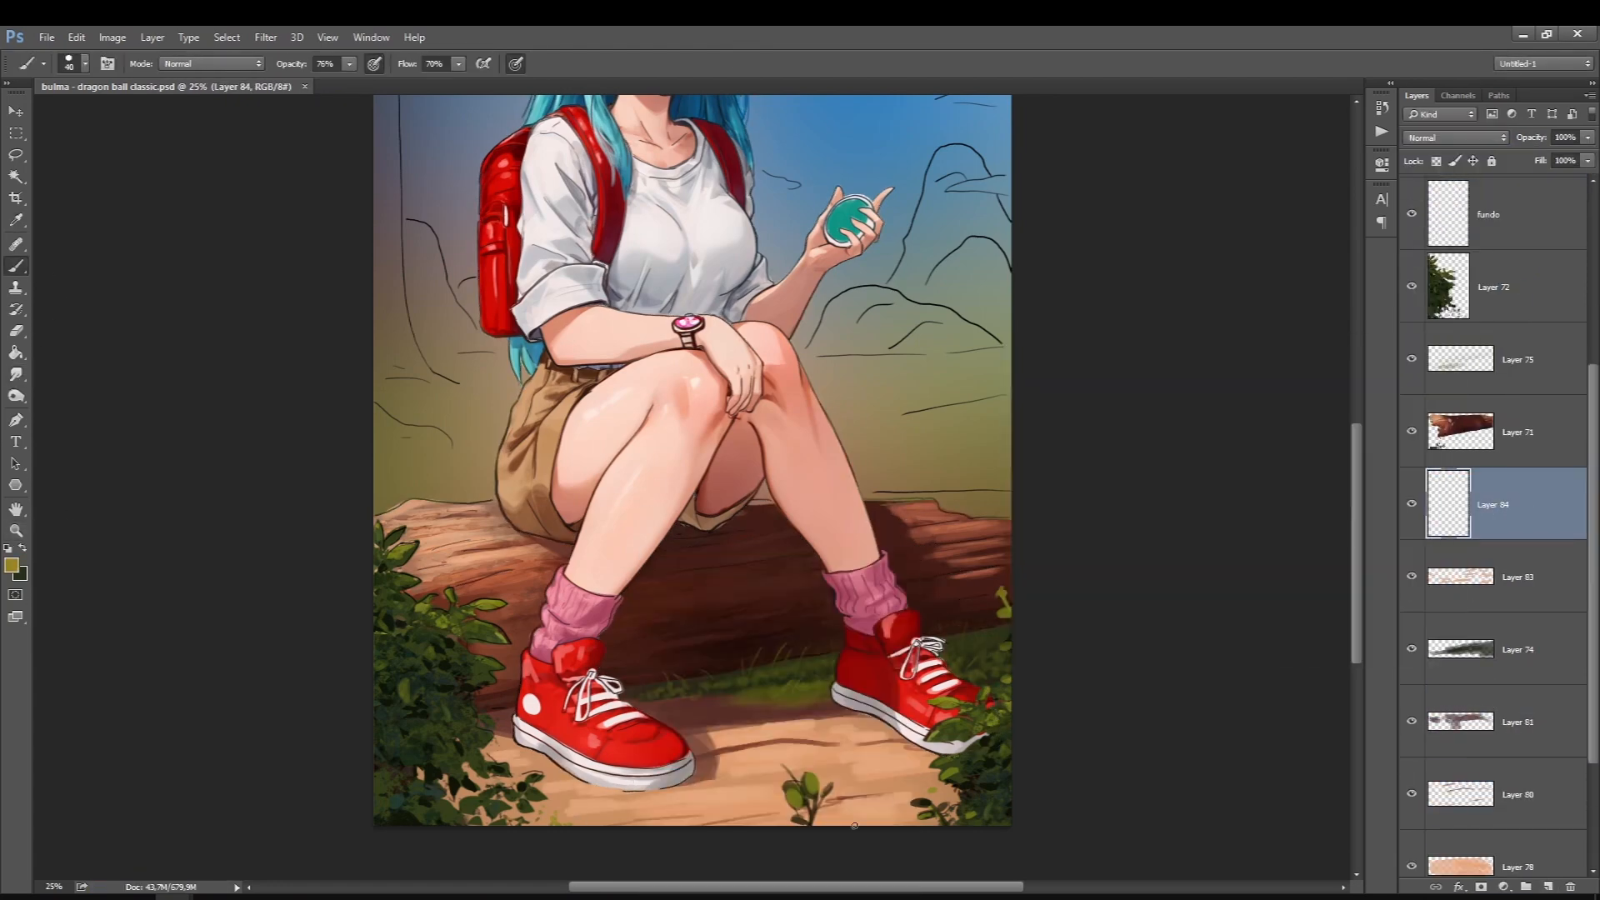
{"action": "left_click_drag", "start_coordinate": [834, 813], "coordinate": [925, 797]}
Stamp a small grass tuft on the ground between the shoes on a new layer, using another brush preset
{"action": "right_click", "coordinate": [582, 741]}
{"action": "left_click_drag", "start_coordinate": [813, 717], "coordinate": [815, 750]}
{"action": "double_click", "coordinate": [790, 763]}
{"action": "key", "text": "ctrl+shift+alt+n"}
{"action": "left_click", "coordinate": [750, 742]}
Duplicate the grass tuft layer four times to strengthen it and merge the copies back into one layer
{"action": "key", "text": "l"}
{"action": "key", "text": "ctrl+j"}
{"action": "key", "text": "ctrl+j"}
{"action": "key", "text": "ctrl+j"}
{"action": "key", "text": "ctrl+j"}
{"action": "key", "text": "ctrl+e"}
{"action": "key", "text": "ctrl+e"}
{"action": "key", "text": "ctrl+e"}
{"action": "key", "text": "ctrl+e"}
Move the merged grass tuft layer up near the top of the stack and adjust its hue and saturation
{"action": "left_click_drag", "start_coordinate": [727, 565], "coordinate": [584, 655]}
{"action": "left_click_drag", "start_coordinate": [1500, 504], "coordinate": [1467, 325]}
{"action": "key", "text": "ctrl+u"}
{"action": "left_click", "coordinate": [1319, 320]}
Duplicate the grass tuft twice and transform the copies into place on the ground near the front shoe
{"action": "key", "text": "ctrl+j"}
{"action": "key", "text": "ctrl+t"}
{"action": "mouse_move", "coordinate": [604, 802]}
{"action": "left_mouse_down"}
{"action": "mouse_move", "coordinate": [880, 784]}
{"action": "mouse_move", "coordinate": [560, 824]}
{"action": "left_mouse_up"}
{"action": "key", "text": "Return"}
{"action": "key", "text": "ctrl+j"}
{"action": "key", "text": "ctrl+t"}
{"action": "key", "text": "Return"}
Paint fine grass blades around the front shoe and the picture's lower edge with a much smaller brush
{"action": "key", "text": "b"}
{"action": "right_click", "coordinate": [610, 742]}
{"action": "key", "text": "bracketleft"}
{"action": "key", "text": "bracketleft"}
{"action": "key", "text": "bracketleft"}
{"action": "key", "text": "bracketleft"}
{"action": "key", "text": "bracketleft"}
{"action": "key", "text": "bracketleft"}
{"action": "key", "text": "bracketleft"}
{"action": "key", "text": "bracketleft"}
{"action": "key", "text": "bracketleft"}
{"action": "left_click_drag", "start_coordinate": [579, 766], "coordinate": [569, 792]}
{"action": "left_click_drag", "start_coordinate": [655, 781], "coordinate": [637, 826]}
Paint the meadow behind the log in light green #99a643 on the layer below the frente group
{"action": "left_click", "coordinate": [11, 565]}
{"action": "left_click", "coordinate": [1141, 469]}
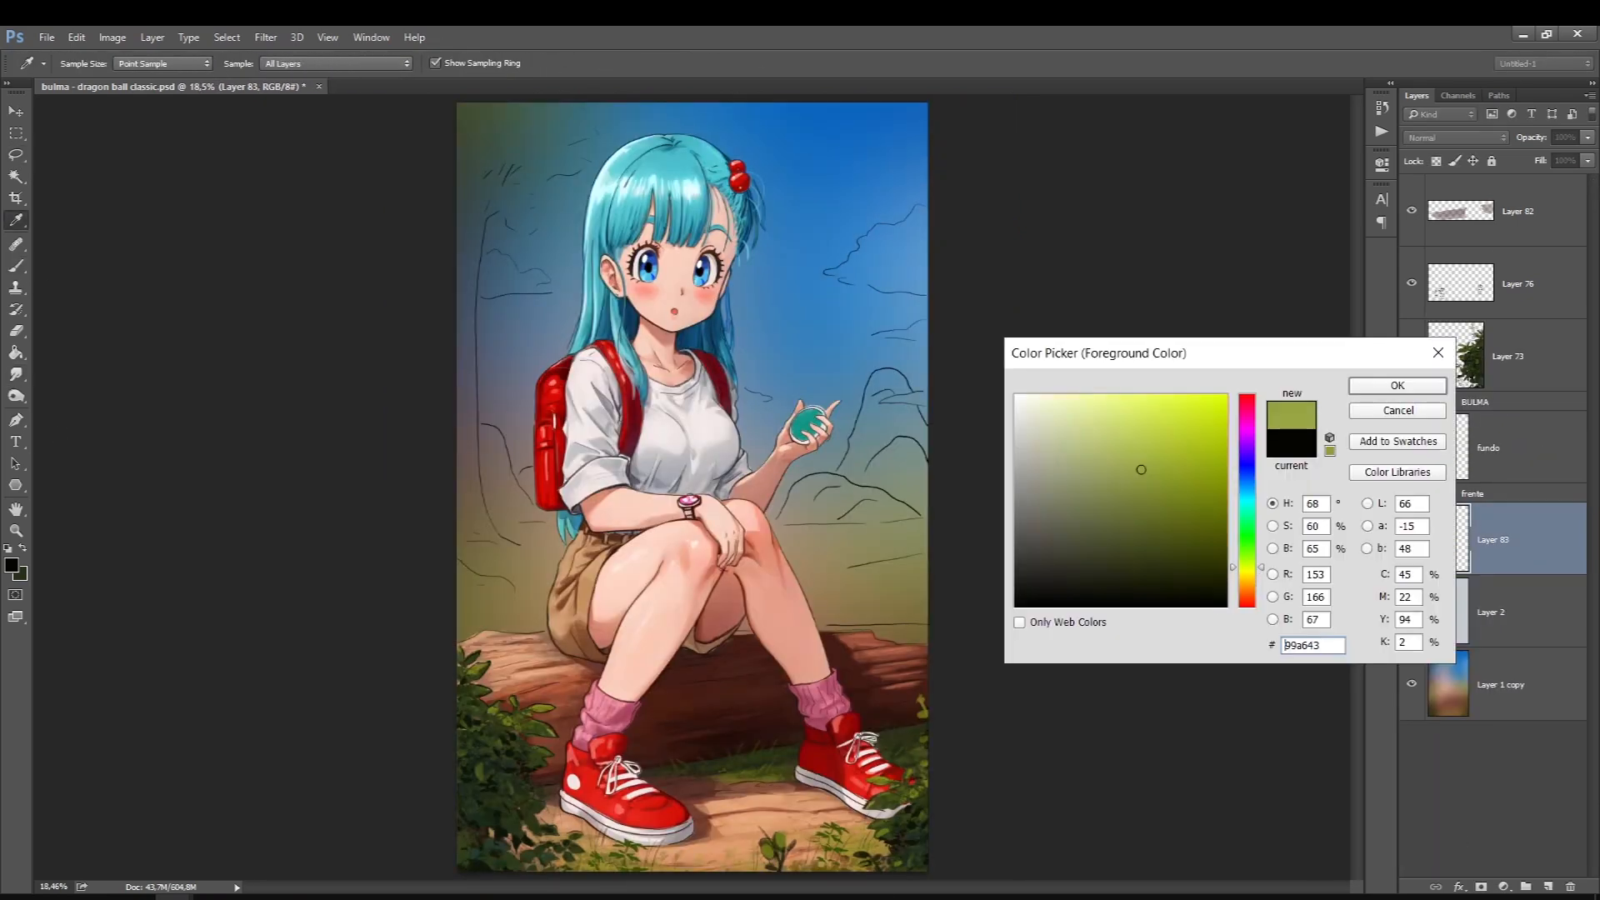
{"action": "left_click", "coordinate": [1397, 386]}
{"action": "mouse_move", "coordinate": [921, 634]}
{"action": "left_mouse_down"}
{"action": "mouse_move", "coordinate": [862, 627]}
{"action": "mouse_move", "coordinate": [796, 546]}
{"action": "left_mouse_up"}
{"action": "mouse_move", "coordinate": [534, 629]}
{"action": "left_mouse_down"}
{"action": "mouse_move", "coordinate": [470, 570]}
{"action": "mouse_move", "coordinate": [491, 587]}
{"action": "left_mouse_up"}
Paint darker green patches across the meadow behind the log on a new layer with a smaller brush
{"action": "left_click", "coordinate": [12, 565]}
{"action": "left_click", "coordinate": [1075, 546]}
{"action": "left_click", "coordinate": [1396, 386]}
{"action": "key", "text": "bracketleft"}
{"action": "key", "text": "bracketleft"}
{"action": "key", "text": "bracketleft"}
{"action": "key", "text": "bracketleft"}
{"action": "key", "text": "bracketleft"}
{"action": "key", "text": "bracketleft"}
{"action": "key", "text": "ctrl+shift+alt+n"}
{"action": "left_click_drag", "start_coordinate": [921, 549], "coordinate": [841, 569]}
{"action": "left_click_drag", "start_coordinate": [826, 555], "coordinate": [789, 555]}
Paint the lower part of a dark brown tree trunk behind the backpack and show Layer 2 again
{"action": "left_click", "coordinate": [12, 565]}
{"action": "left_click", "coordinate": [1247, 609]}
{"action": "left_click", "coordinate": [1397, 386]}
{"action": "key", "text": "bracketright"}
{"action": "key", "text": "bracketright"}
{"action": "key", "text": "bracketright"}
{"action": "key", "text": "bracketright"}
{"action": "left_click_drag", "start_coordinate": [476, 538], "coordinate": [469, 309]}
{"action": "left_click", "coordinate": [1411, 683]}
Extend the dark brown tree trunk upward along the picture's edge with a larger brush
{"action": "key", "text": "bracketright"}
{"action": "key", "text": "bracketright"}
{"action": "key", "text": "bracketright"}
{"action": "key", "text": "bracketright"}
{"action": "key", "text": "bracketright"}
{"action": "key", "text": "bracketright"}
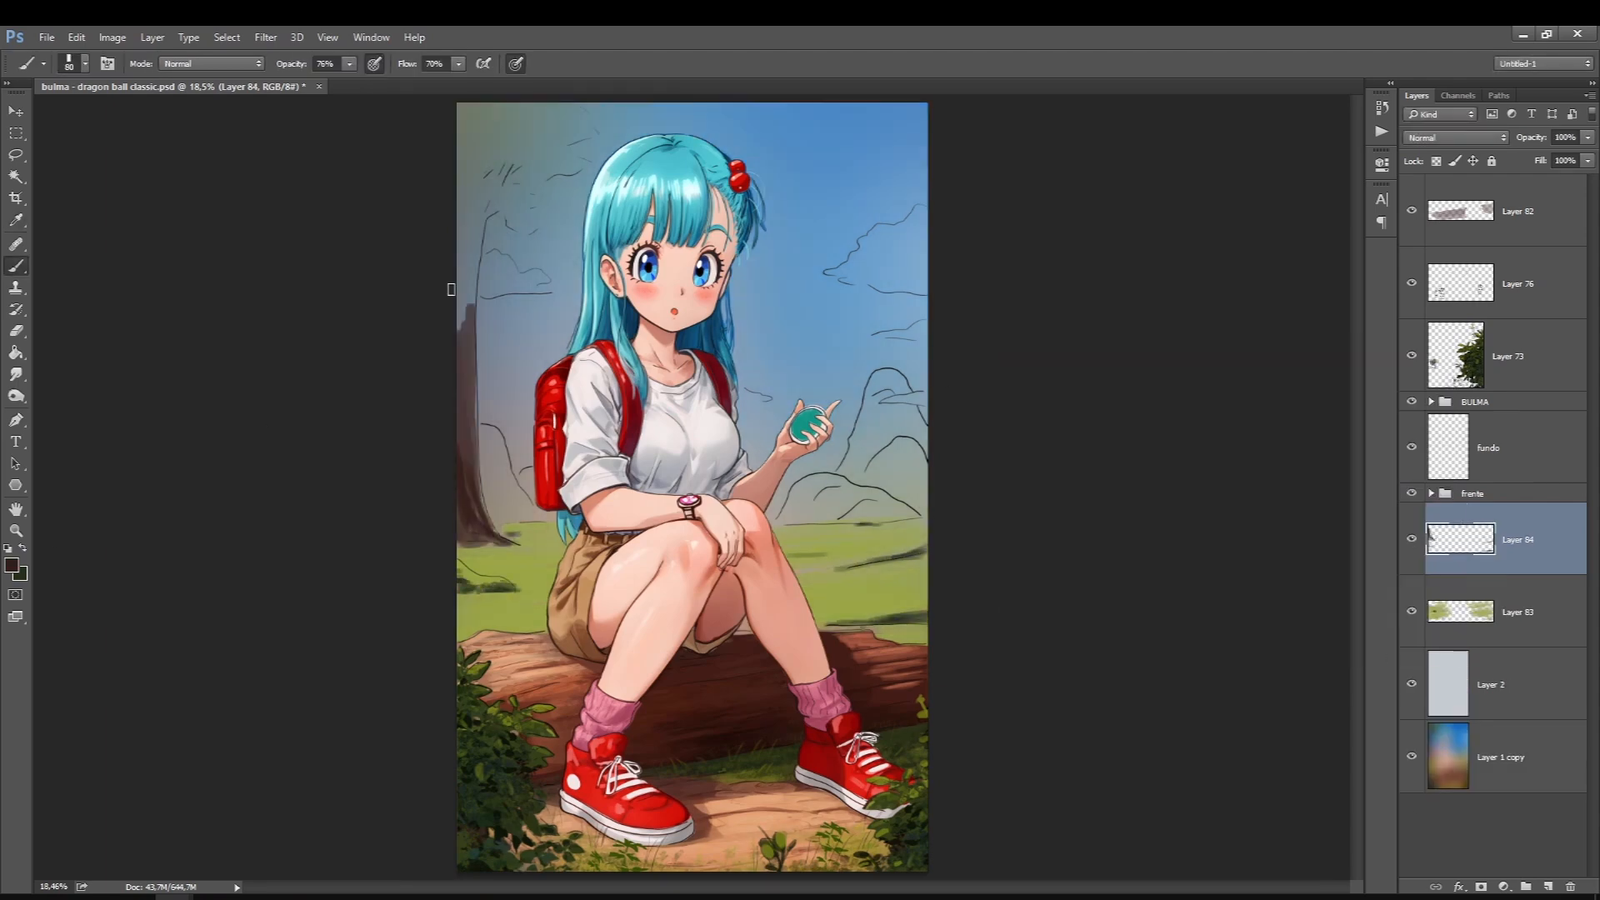
{"action": "left_click_drag", "start_coordinate": [467, 241], "coordinate": [473, 385]}
Paint lighter strokes down the tree trunk on a new layer and save the document
{"action": "left_click", "coordinate": [12, 565]}
{"action": "left_click", "coordinate": [1114, 467]}
{"action": "left_click", "coordinate": [1396, 385]}
{"action": "key", "text": "ctrl+shift+alt+n"}
{"action": "key", "text": "bracketright"}
{"action": "left_click_drag", "start_coordinate": [462, 430], "coordinate": [463, 515]}
{"action": "key", "text": "ctrl+s"}
Paint the tree's leafy canopy in dark green on Layer 85 with a different brush preset
{"action": "right_click", "coordinate": [538, 311]}
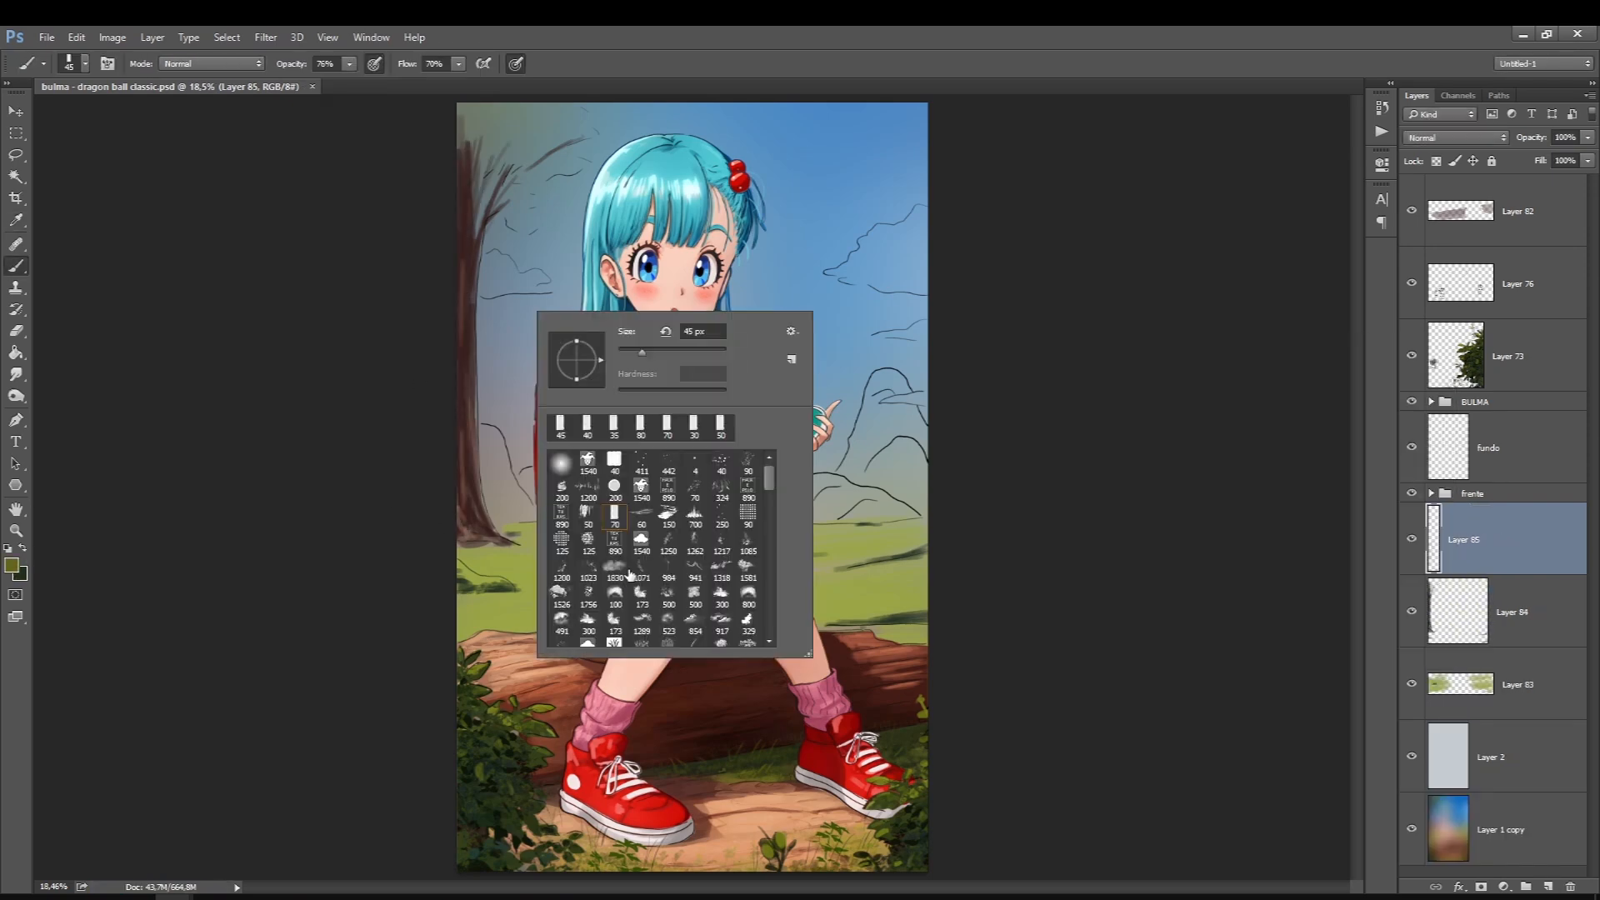
{"action": "double_click", "coordinate": [614, 460]}
{"action": "left_click", "coordinate": [23, 549]}
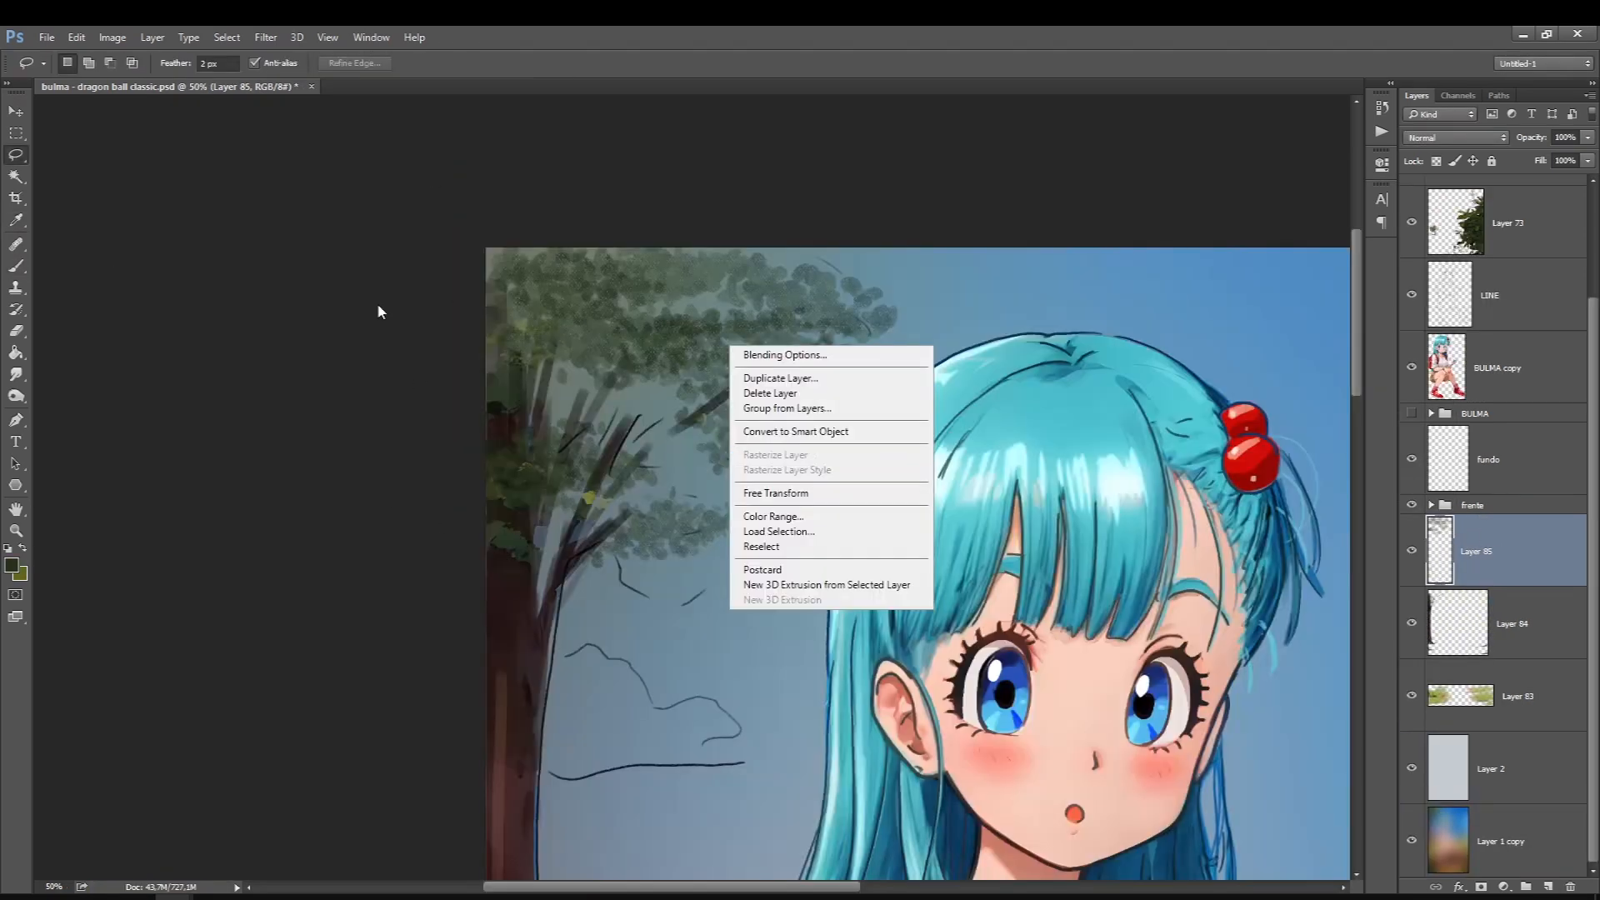
Pick a bright yellow-green colour and paint leaf highlights across the clumps of the tree's canopy
{"action": "key", "text": "Escape"}
{"action": "left_click", "coordinate": [11, 565]}
{"action": "left_click", "coordinate": [1164, 458]}
{"action": "left_click", "coordinate": [1397, 385]}
{"action": "left_click_drag", "start_coordinate": [714, 372], "coordinate": [863, 395]}
{"action": "left_click_drag", "start_coordinate": [602, 321], "coordinate": [716, 339]}
{"action": "left_click_drag", "start_coordinate": [825, 312], "coordinate": [750, 265]}
{"action": "left_click_drag", "start_coordinate": [575, 499], "coordinate": [633, 504]}
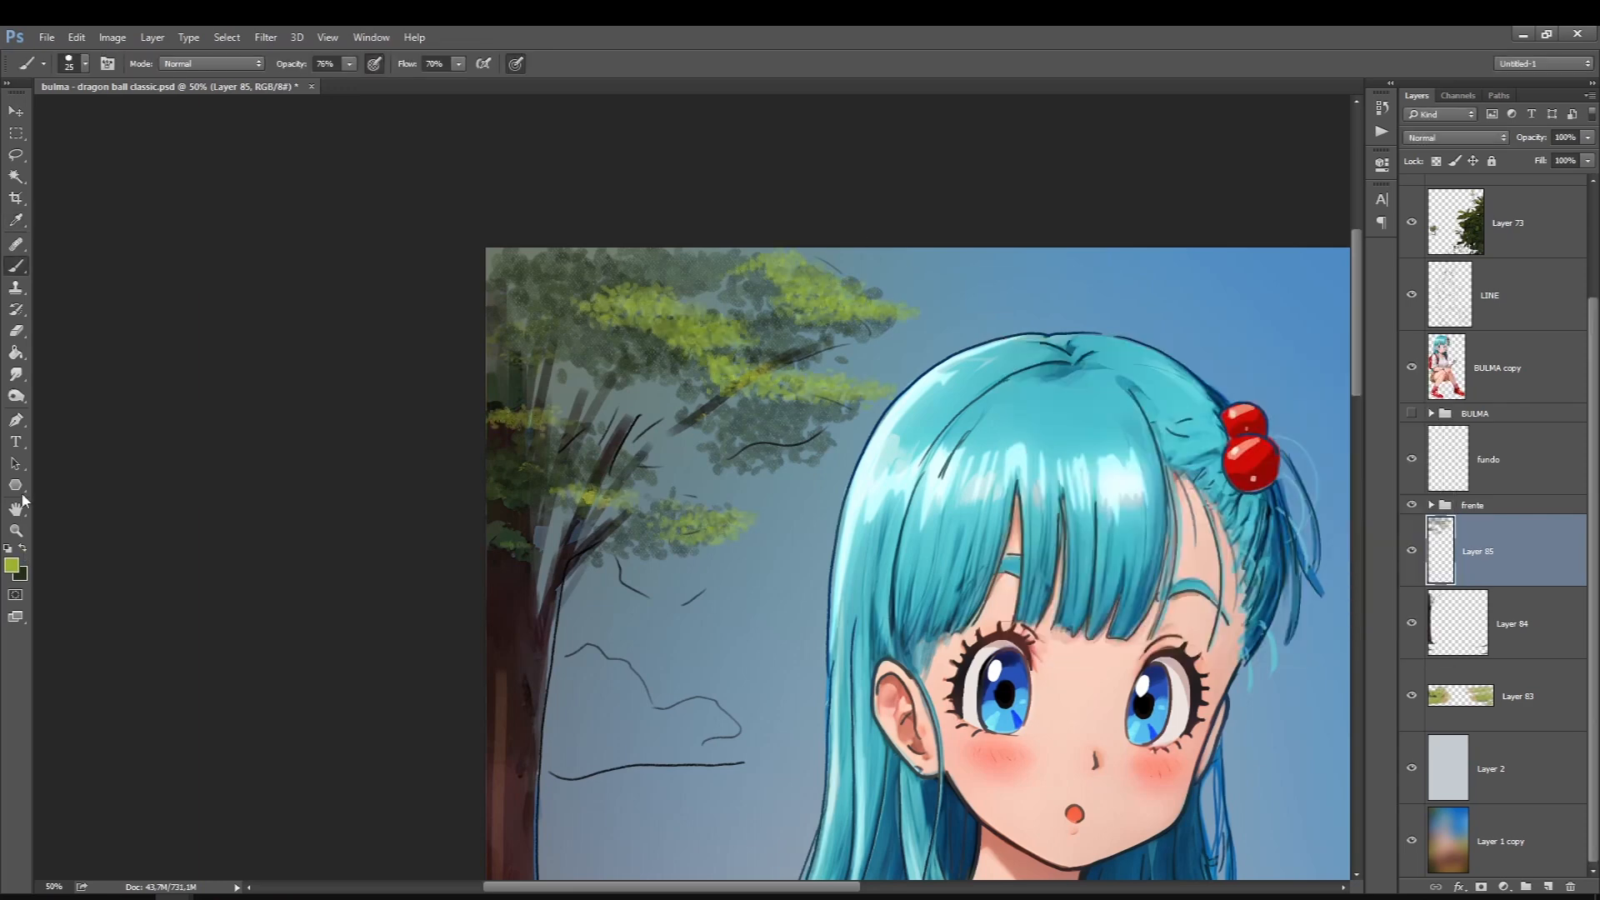
Paint textured dark green leaves through the canopy with a scattered-leaf brush at 100% opacity
{"action": "key", "text": "x"}
{"action": "key", "text": "l"}
{"action": "key", "text": "alt+bracketleft"}
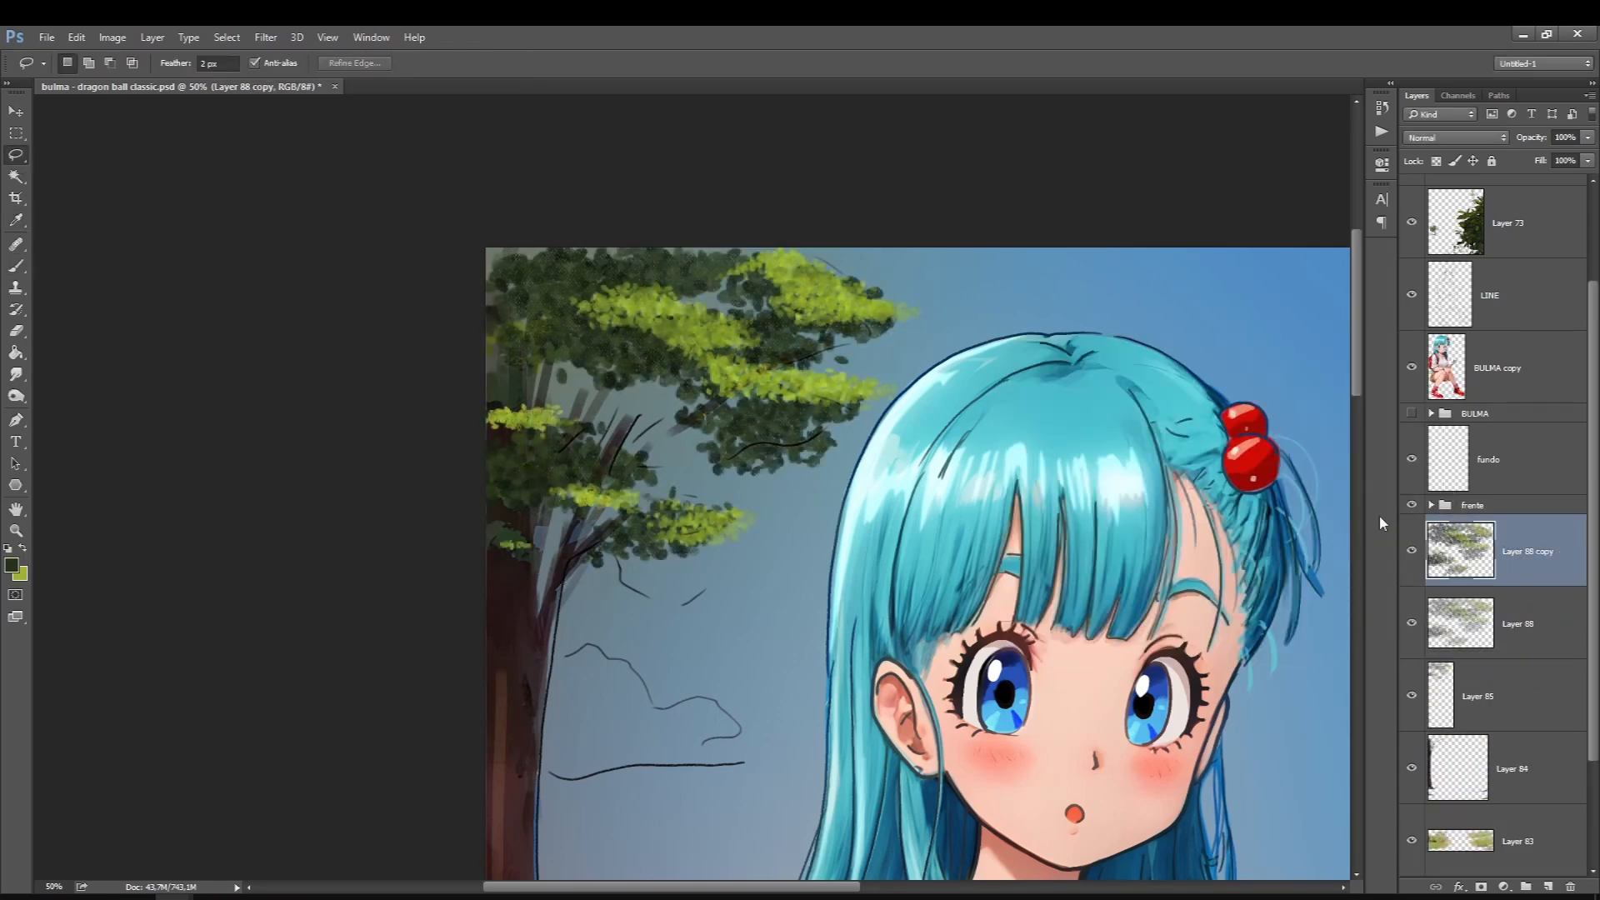
{"action": "right_click", "coordinate": [552, 505]}
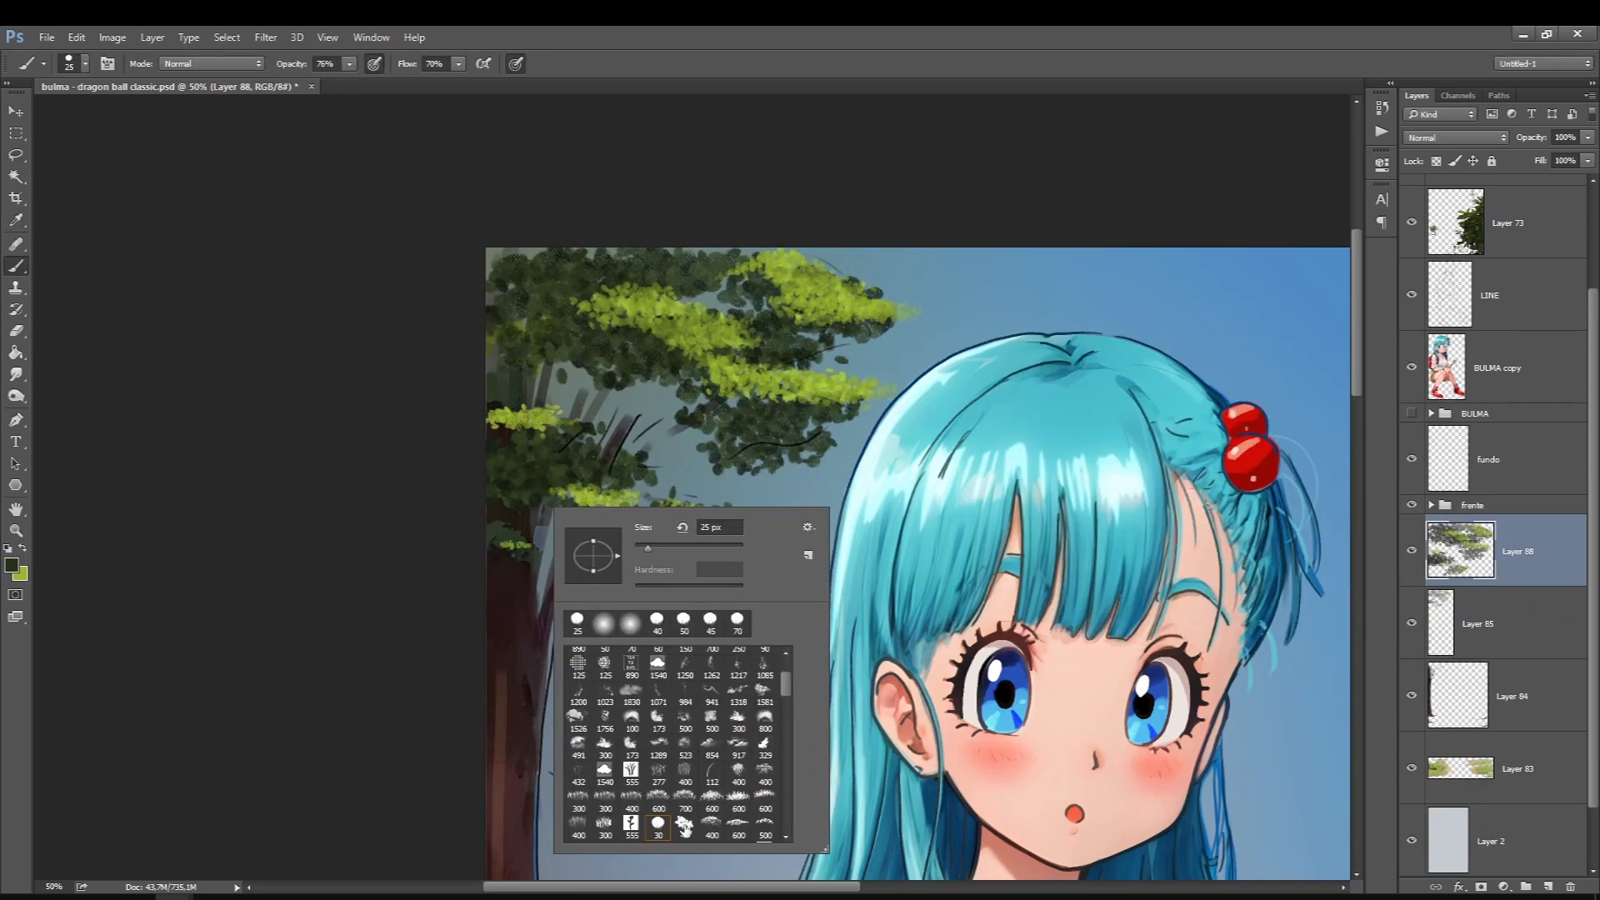
{"action": "double_click", "coordinate": [667, 800]}
{"action": "left_click_drag", "start_coordinate": [740, 460], "coordinate": [784, 463]}
{"action": "left_click", "coordinate": [350, 63]}
{"action": "left_click_drag", "start_coordinate": [354, 84], "coordinate": [379, 84]}
{"action": "left_click_drag", "start_coordinate": [691, 433], "coordinate": [567, 371]}
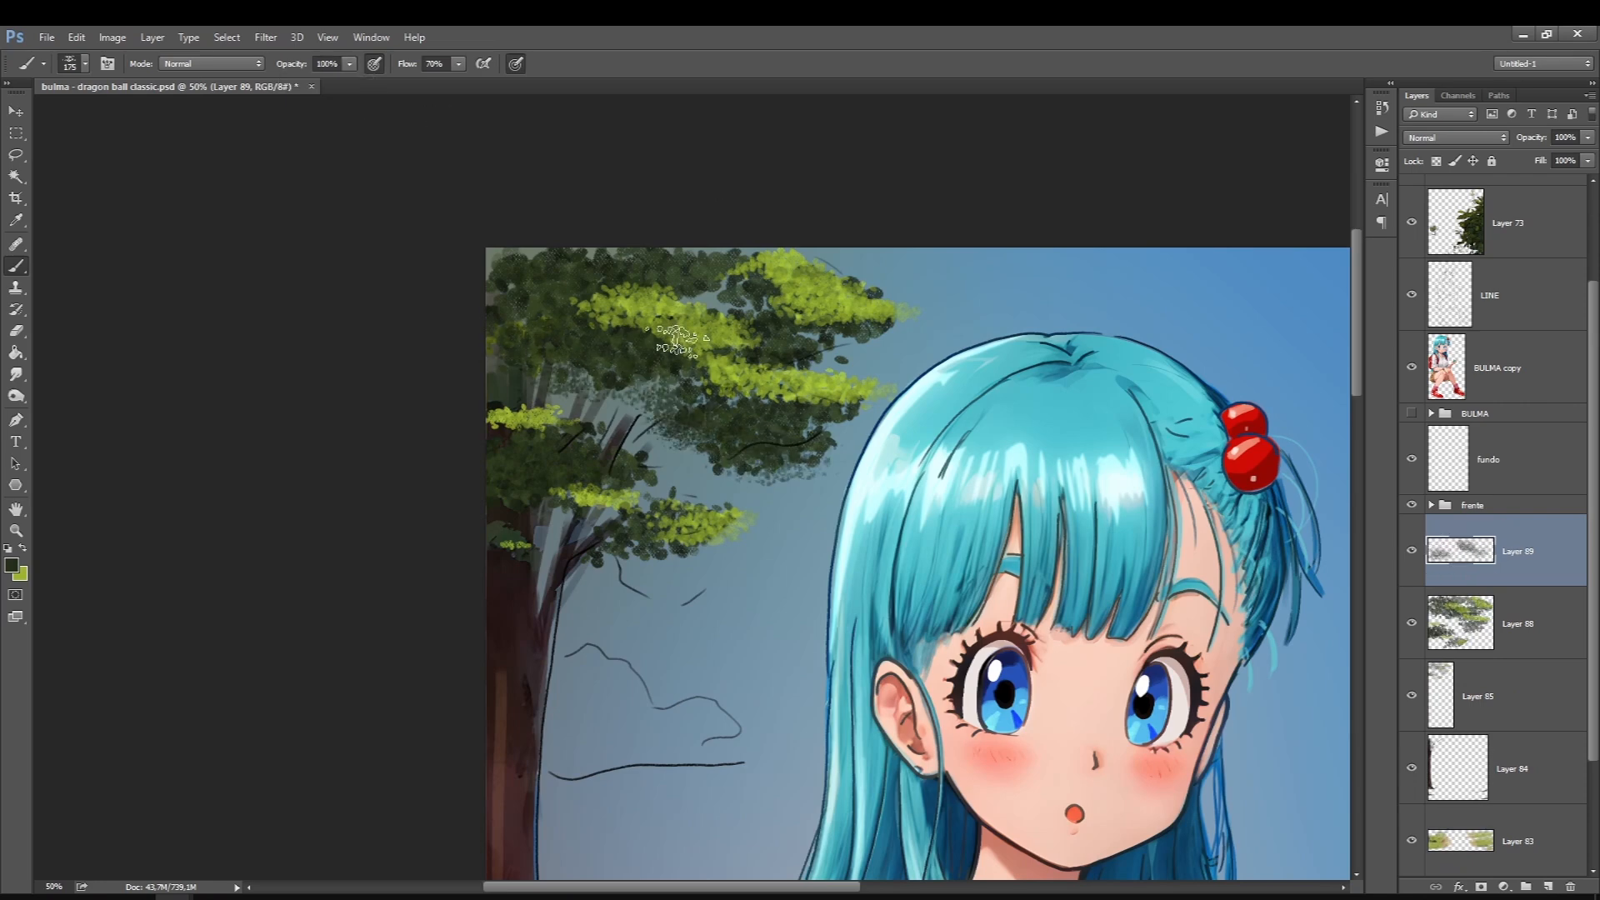
{"action": "left_click_drag", "start_coordinate": [762, 316], "coordinate": [513, 258]}
{"action": "left_click_drag", "start_coordinate": [493, 325], "coordinate": [583, 392]}
Merge the foliage layers into the tree trunk layer, Layer 84
{"action": "key", "text": "ctrl+0"}
{"action": "key", "text": "ctrl+e"}
{"action": "key", "text": "ctrl+e"}
{"action": "key", "text": "ctrl+e"}
{"action": "key", "text": "w"}
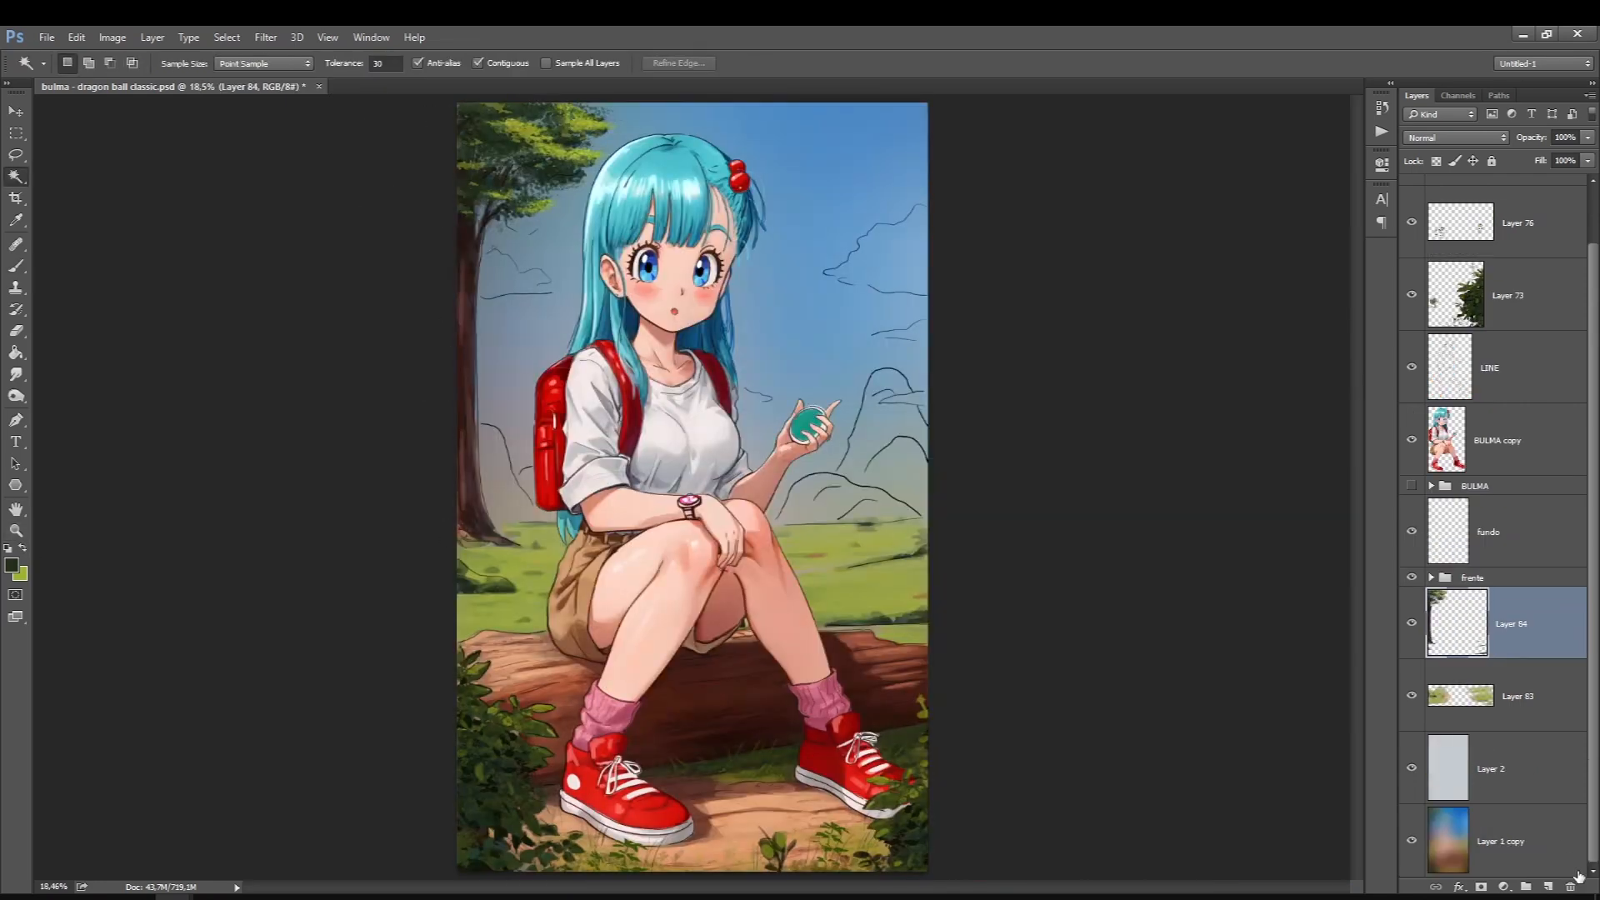
Paint light beige strokes on the rock behind the backpack on a new layer placed beneath the meadow layer
{"action": "key", "text": "ctrl+shift+alt+n"}
{"action": "left_click", "coordinate": [12, 566]}
{"action": "key", "text": "Return"}
{"action": "key", "text": "b"}
{"action": "right_click", "coordinate": [552, 488]}
{"action": "double_click", "coordinate": [629, 692]}
{"action": "key", "text": "["}
{"action": "key", "text": "["}
{"action": "key", "text": "["}
{"action": "left_click_drag", "start_coordinate": [502, 443], "coordinate": [498, 491]}
{"action": "key", "text": "ctrl+["}
{"action": "key", "text": "ctrl+["}
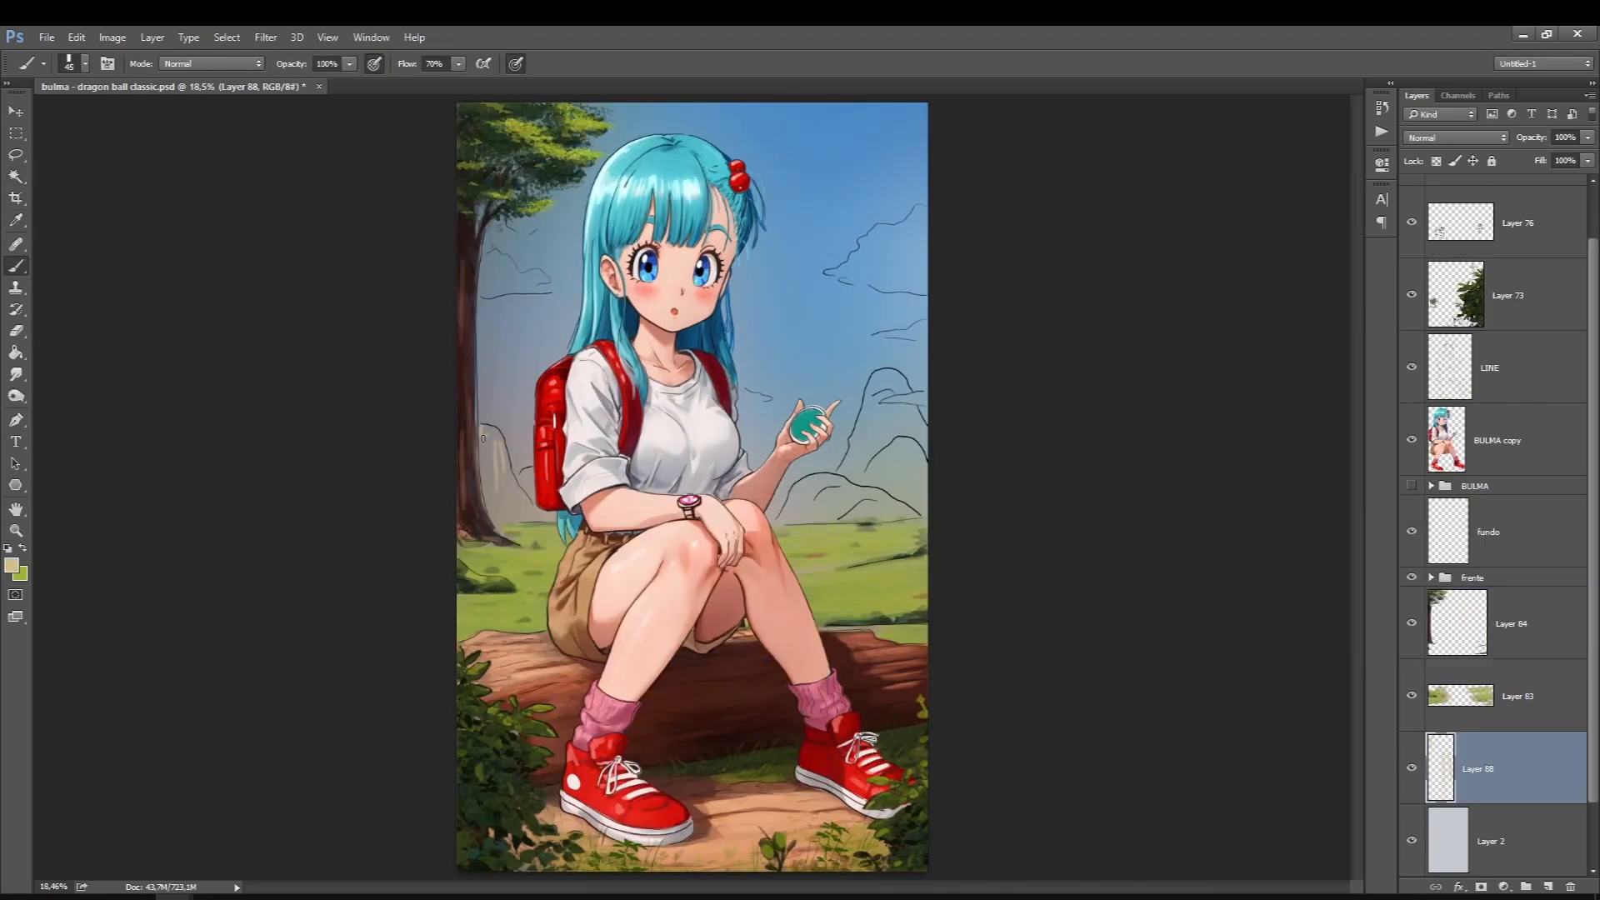
Paint light beige vertical strokes over the mountains beside the raised hand
{"action": "key", "text": "["}
{"action": "key", "text": "["}
{"action": "key", "text": "["}
{"action": "key", "text": "["}
{"action": "key", "text": "["}
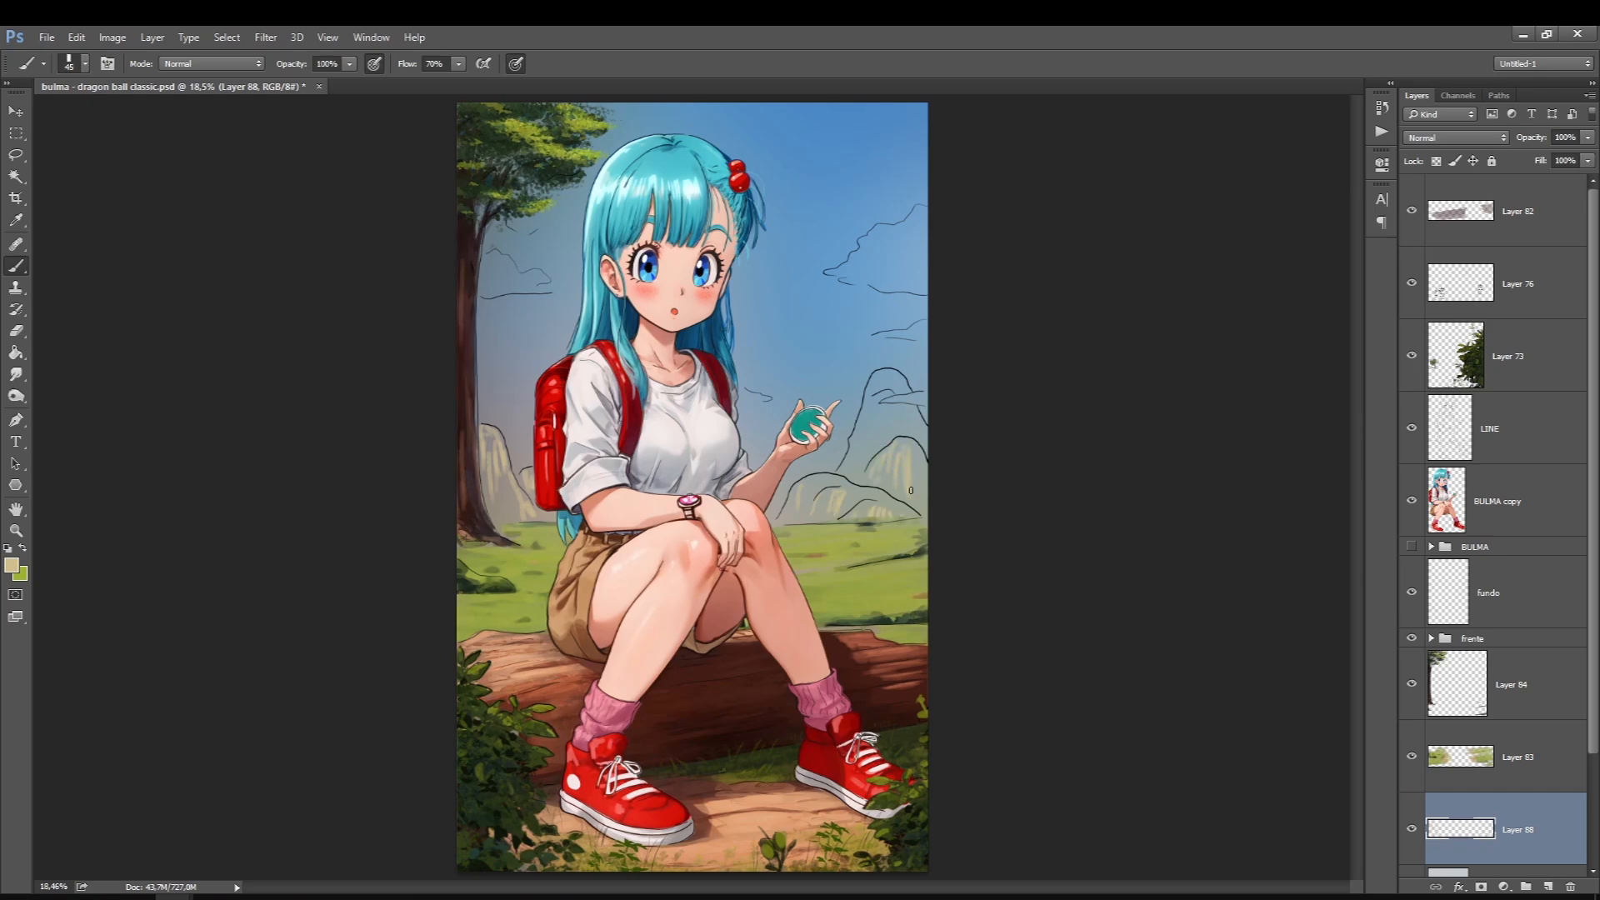
Fill the mountains with a duller base tone on a new layer beneath the beige strokes, using a larger brush
{"action": "left_click", "coordinate": [12, 566]}
{"action": "key", "text": "Return"}
{"action": "key", "text": "ctrl+shift+alt+n"}
{"action": "key", "text": "ctrl+["}
{"action": "key", "text": "]"}
{"action": "key", "text": "]"}
{"action": "key", "text": "]"}
{"action": "key", "text": "]"}
{"action": "key", "text": "]"}
{"action": "key", "text": "]"}
{"action": "key", "text": "]"}
{"action": "key", "text": "]"}
{"action": "key", "text": "]"}
{"action": "key", "text": "]"}
{"action": "key", "text": "]"}
{"action": "left_click_drag", "start_coordinate": [796, 487], "coordinate": [792, 517]}
Pick a darker brown and shade the lower slopes of the mountains beside the knees
{"action": "left_click", "coordinate": [12, 566]}
{"action": "key", "text": "Return"}
{"action": "mouse_move", "coordinate": [901, 500]}
{"action": "left_mouse_down"}
{"action": "mouse_move", "coordinate": [885, 425]}
{"action": "mouse_move", "coordinate": [823, 518]}
{"action": "left_mouse_up"}
Paint green vegetation over the mountains and the rock behind the backpack on a new layer with a smaller brush
{"action": "key", "text": "["}
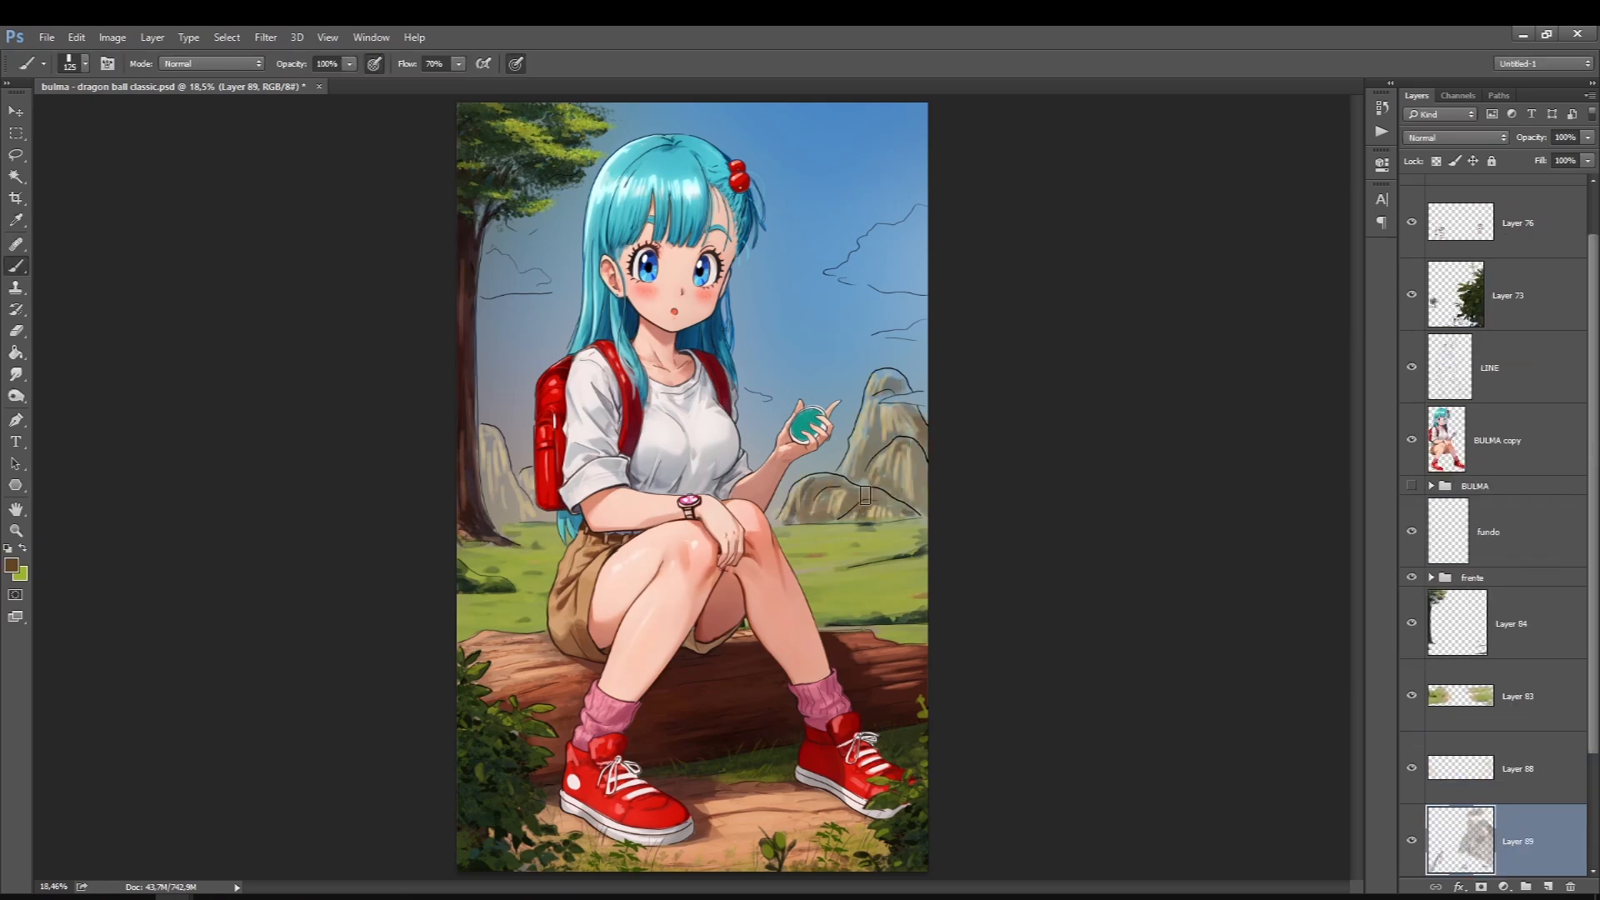
{"action": "key", "text": "["}
{"action": "key", "text": "["}
{"action": "key", "text": "["}
{"action": "key", "text": "["}
{"action": "key", "text": "["}
{"action": "key", "text": "["}
{"action": "key", "text": "["}
{"action": "left_click", "coordinate": [11, 566]}
{"action": "key", "text": "Return"}
{"action": "key", "text": "ctrl+shift+alt+n"}
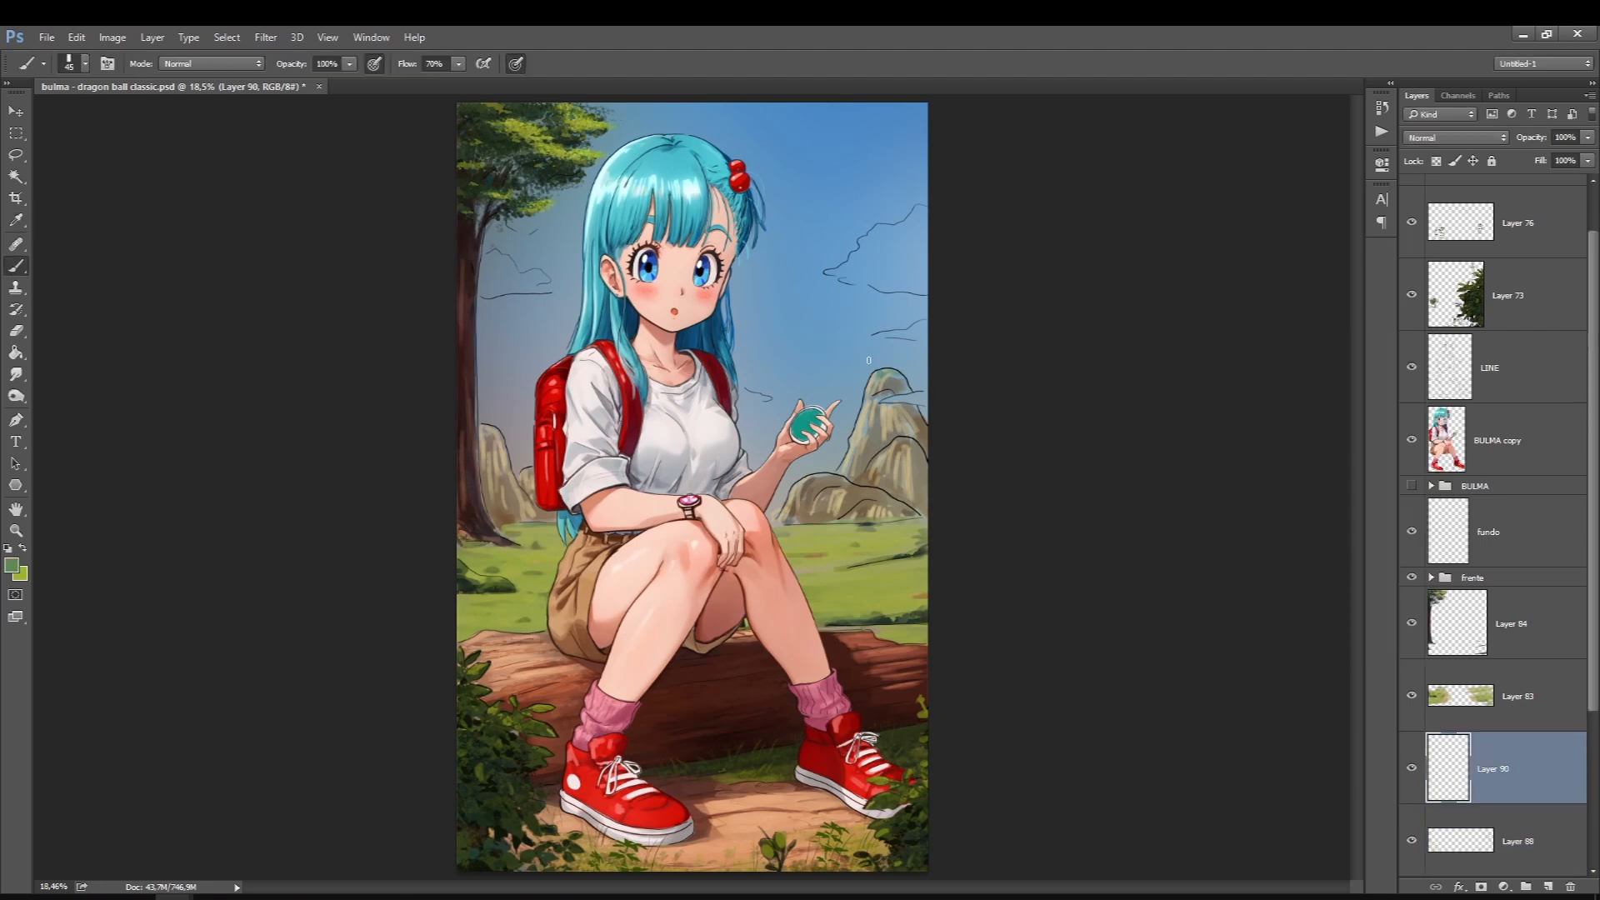
{"action": "mouse_move", "coordinate": [897, 447]}
{"action": "left_mouse_down"}
{"action": "mouse_move", "coordinate": [801, 477]}
{"action": "mouse_move", "coordinate": [867, 492]}
{"action": "left_mouse_up"}
{"action": "left_click_drag", "start_coordinate": [482, 425], "coordinate": [508, 435]}
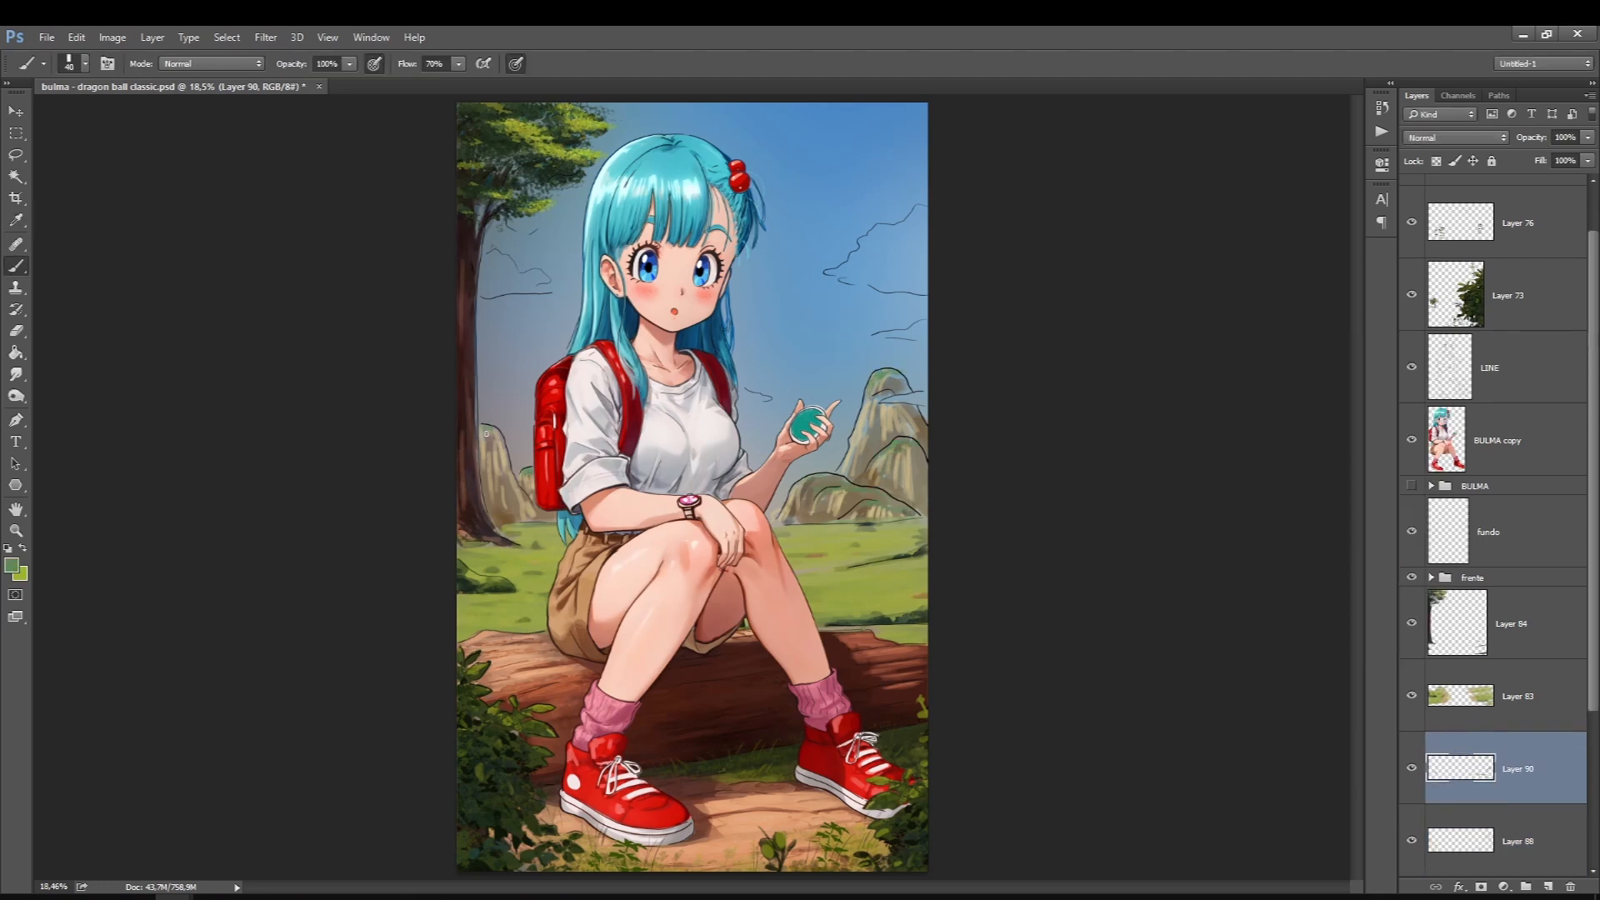
Paint brownish base colour behind the tall mountain on a new layer directly above Layer 2
{"action": "key", "text": "x"}
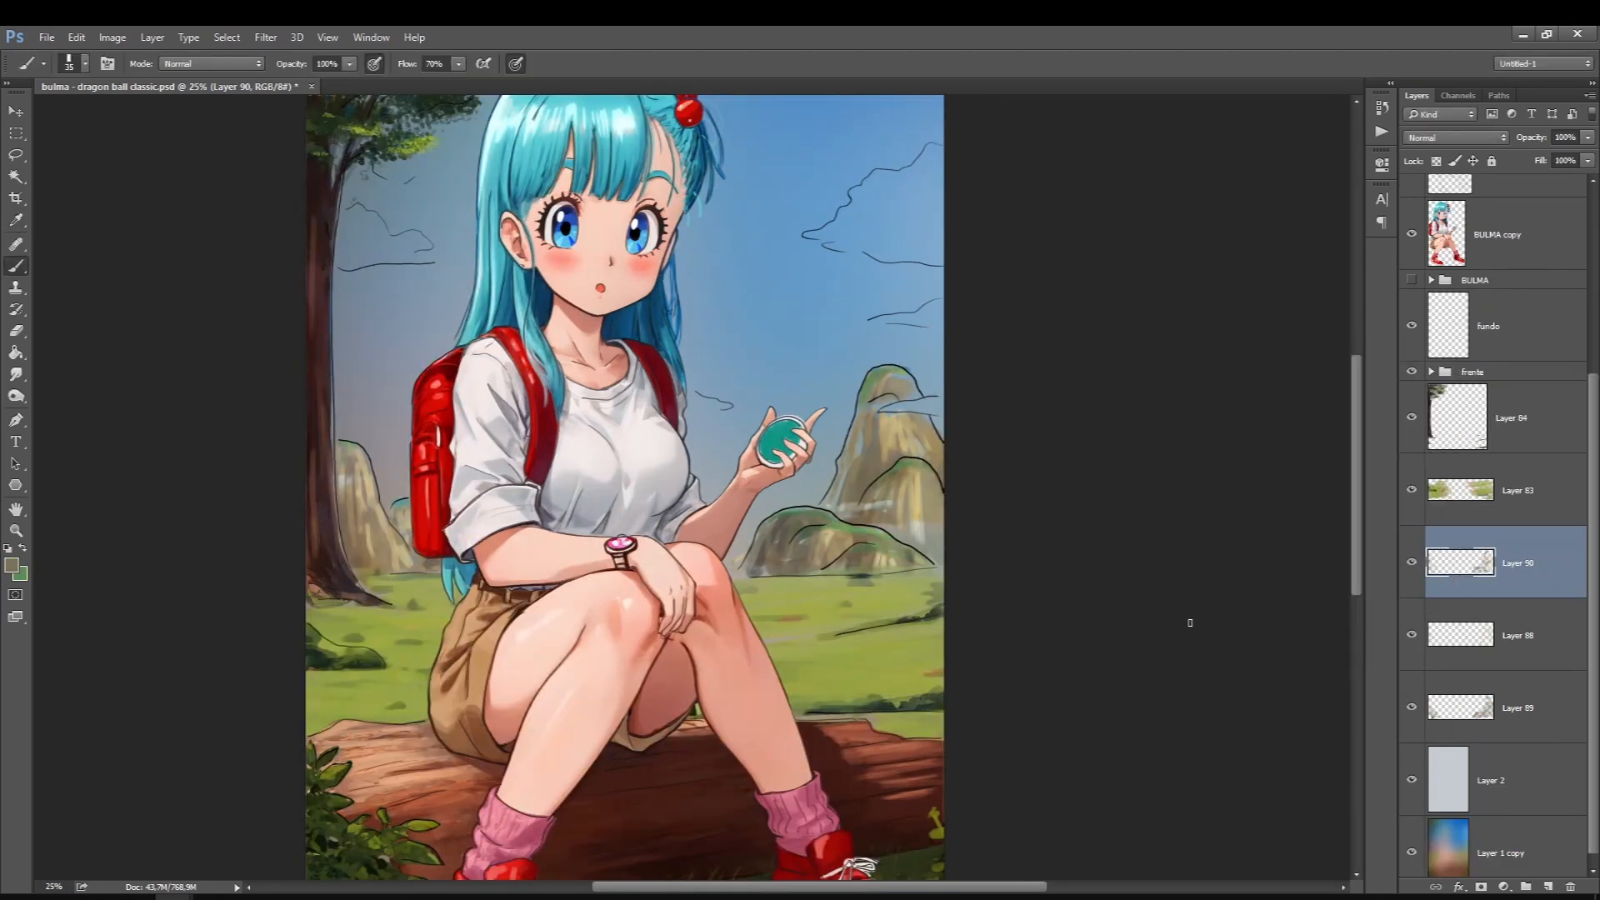
{"action": "left_click", "coordinate": [1505, 780]}
{"action": "key", "text": "ctrl+shift+alt+n"}
{"action": "key", "text": "]"}
{"action": "key", "text": "]"}
{"action": "key", "text": "]"}
{"action": "left_click_drag", "start_coordinate": [839, 501], "coordinate": [864, 430]}
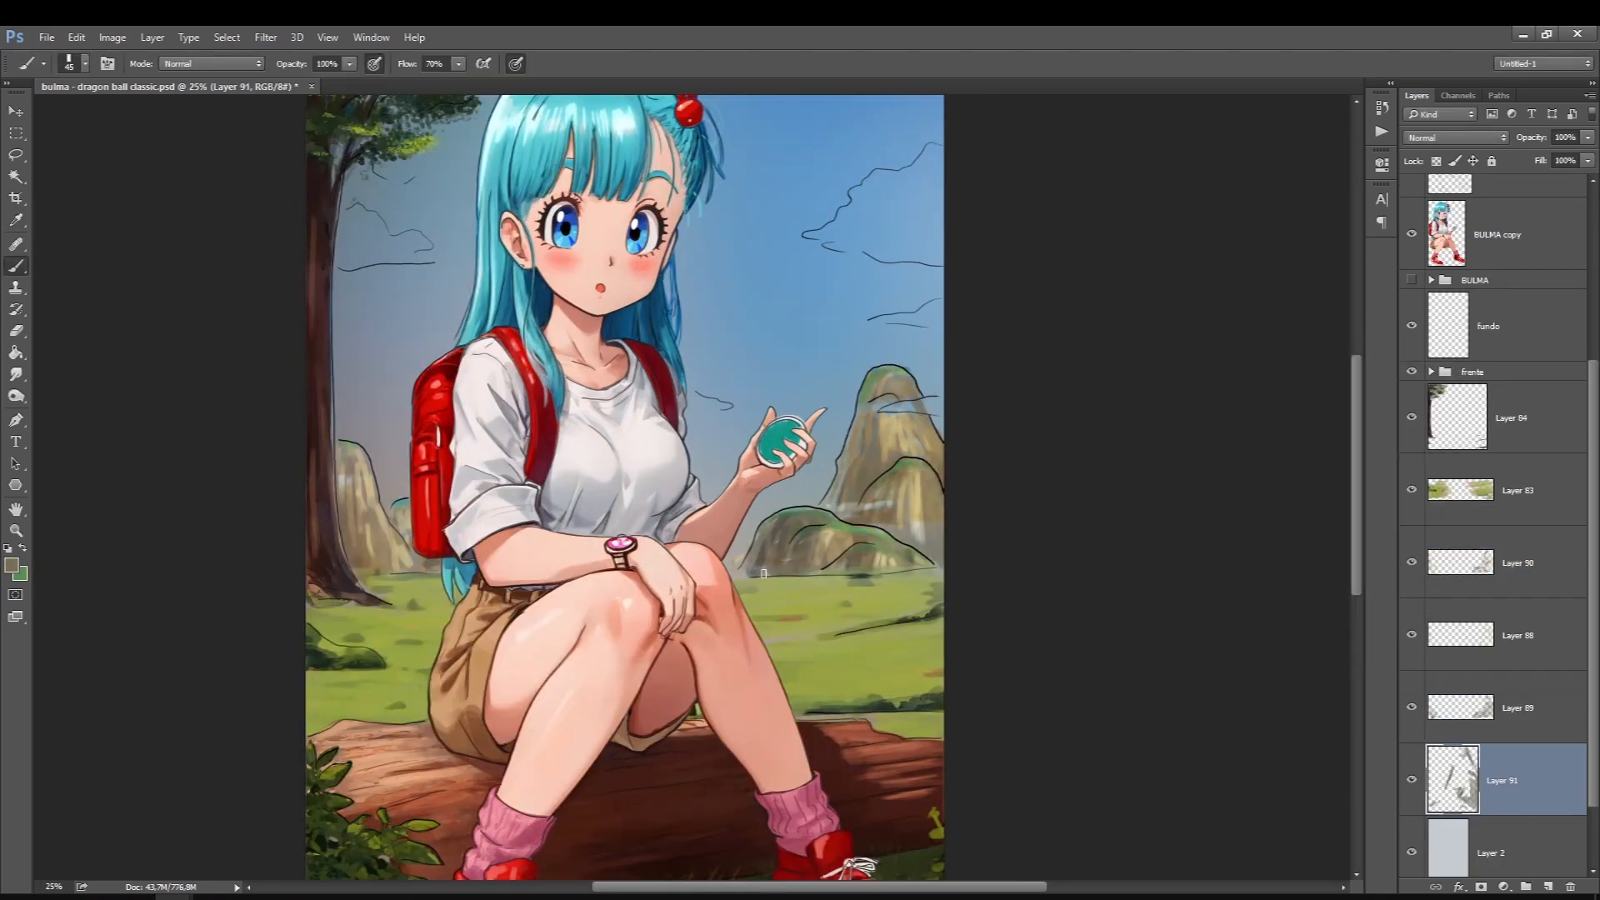
Paint pale white mist strips across the base of the mountains on a new layer above Layer 90
{"action": "left_click", "coordinate": [12, 569]}
{"action": "left_click", "coordinate": [1518, 563]}
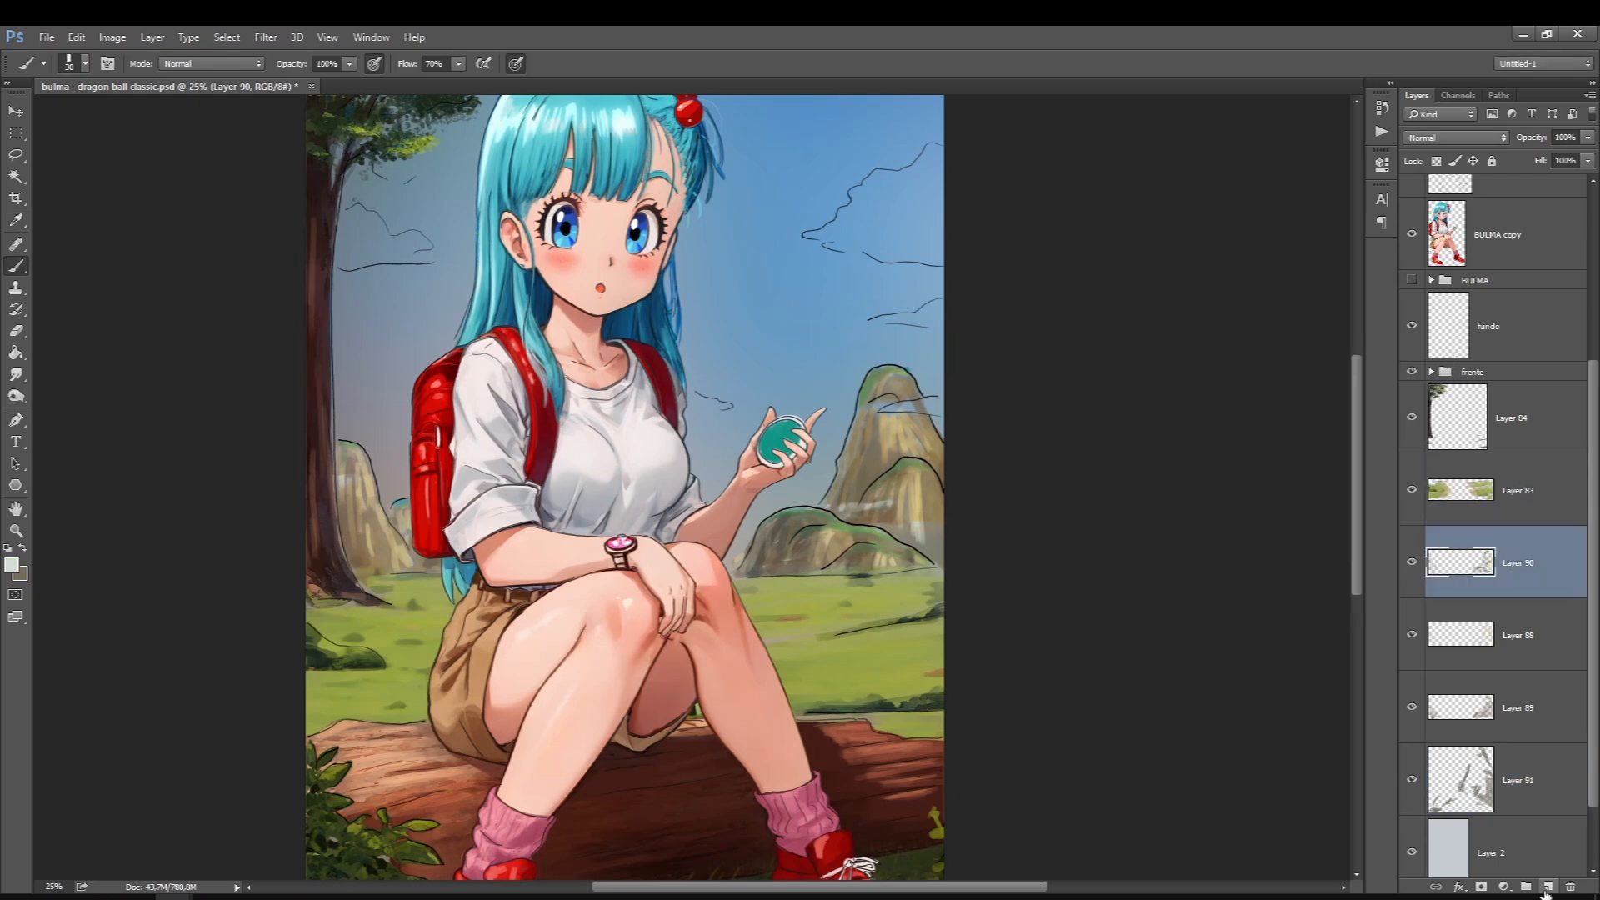
{"action": "left_click", "coordinate": [1547, 887]}
{"action": "key", "text": "["}
{"action": "left_click_drag", "start_coordinate": [830, 507], "coordinate": [889, 504]}
{"action": "left_click_drag", "start_coordinate": [940, 529], "coordinate": [902, 538]}
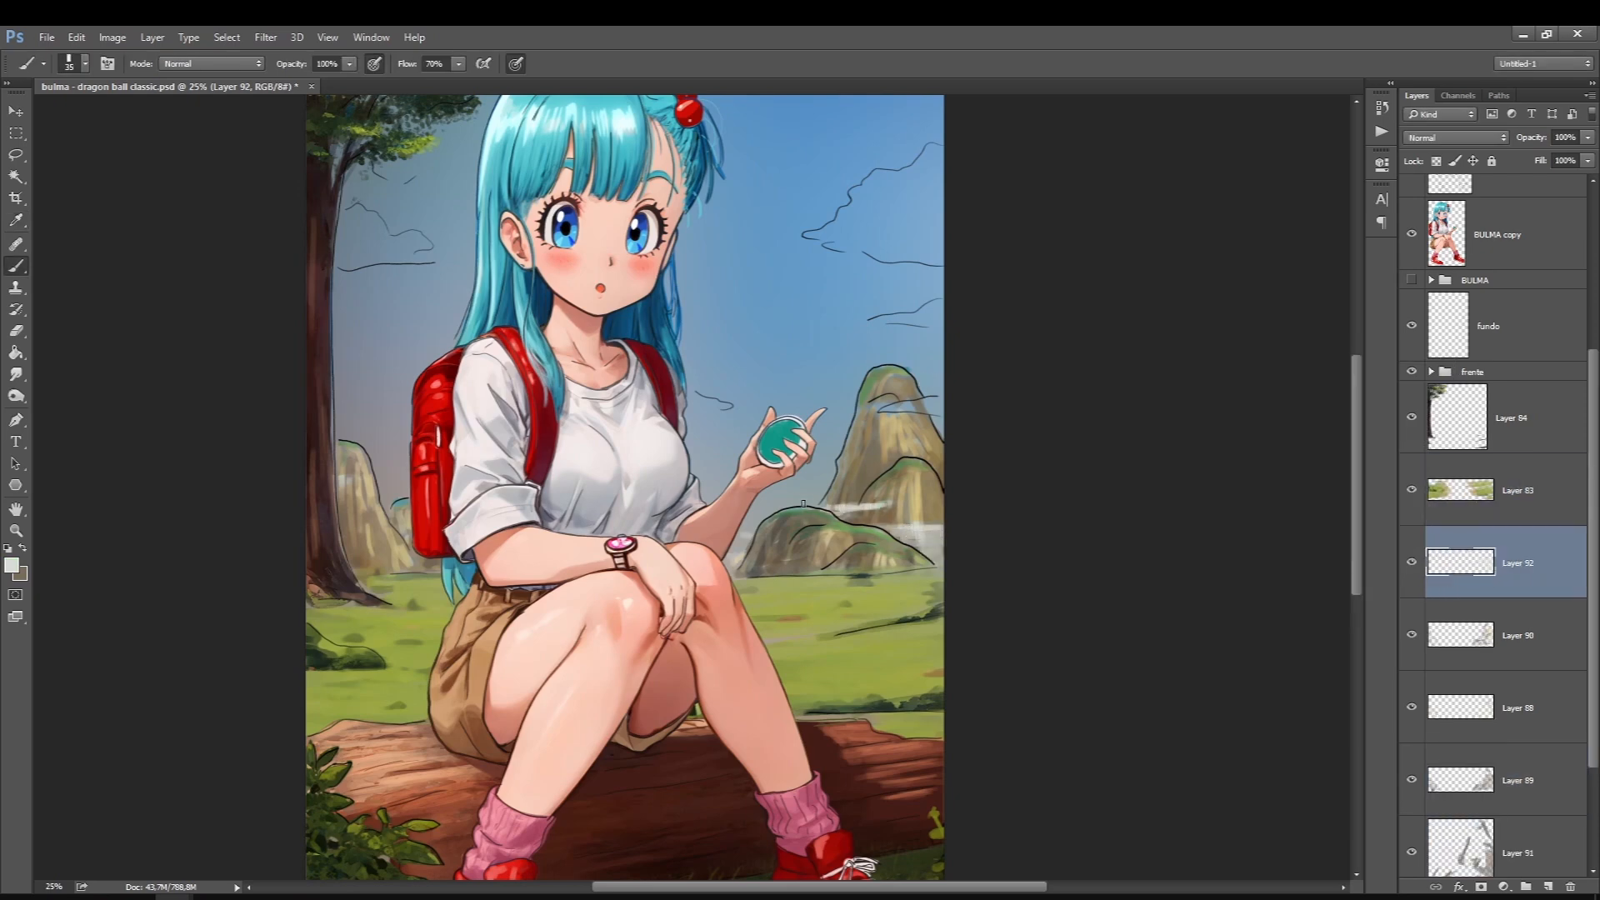
Paint thin white cloud wisps beside the tall mountain, near the character's arm and over the rock behind the backpack
{"action": "key", "text": "["}
{"action": "left_click_drag", "start_coordinate": [940, 408], "coordinate": [891, 402]}
{"action": "left_click_drag", "start_coordinate": [732, 406], "coordinate": [693, 398]}
{"action": "key", "text": "]"}
{"action": "left_click_drag", "start_coordinate": [338, 479], "coordinate": [385, 479]}
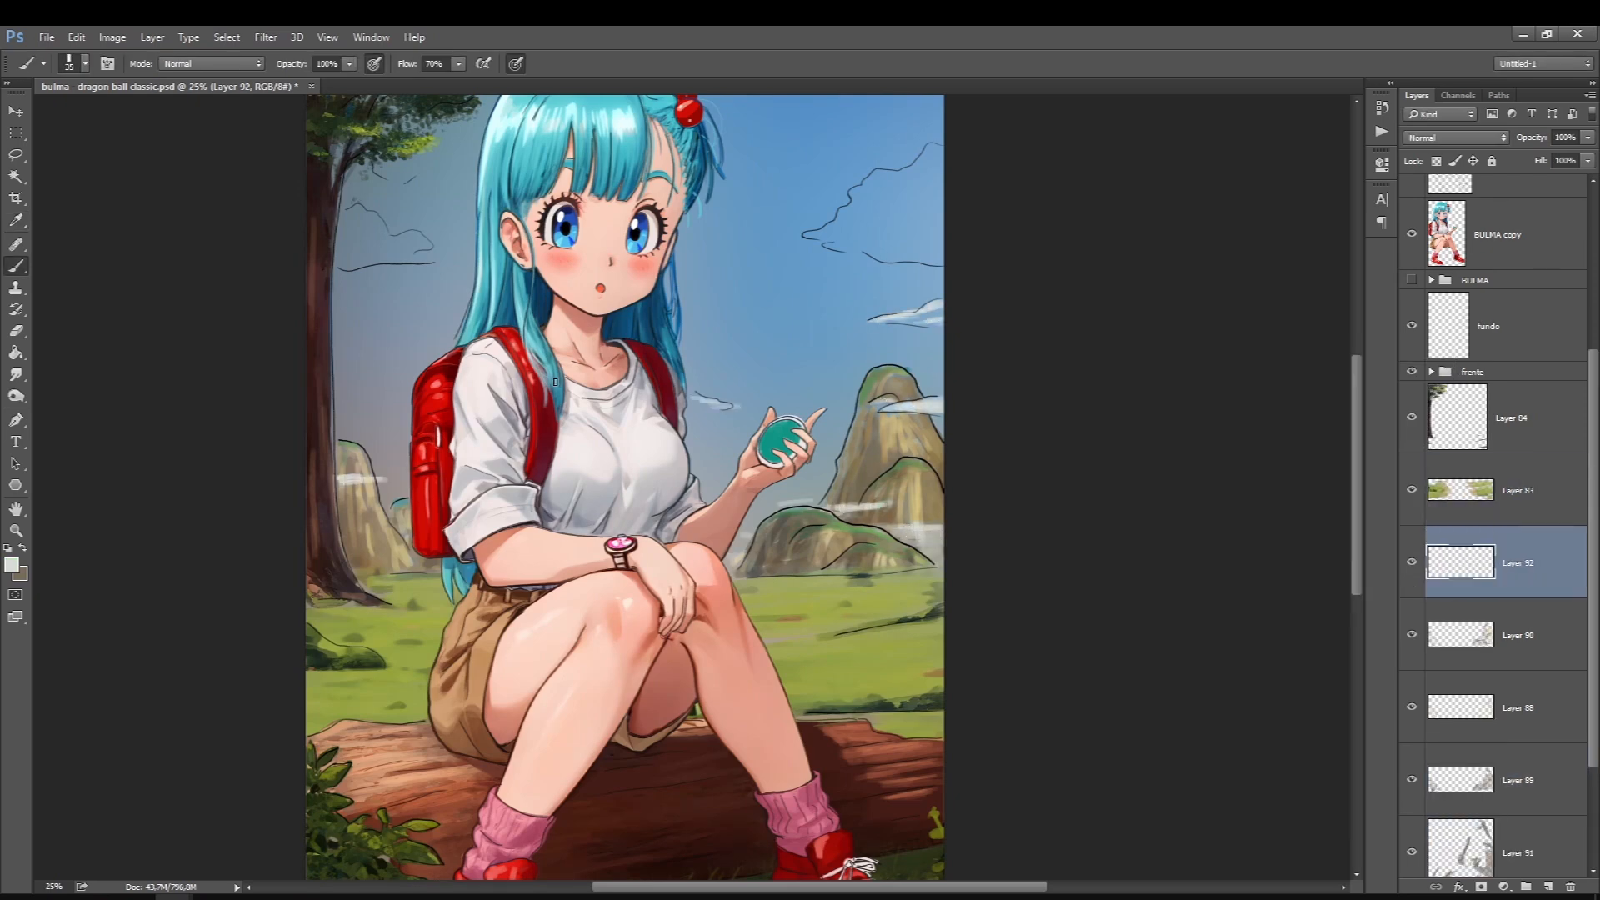
Move the cloud layer up the layer stack and rename it "nuvens"
{"action": "left_click_drag", "start_coordinate": [1507, 562], "coordinate": [1507, 179]}
{"action": "double_click", "coordinate": [1517, 211]}
{"action": "type", "text": "nuvens"}
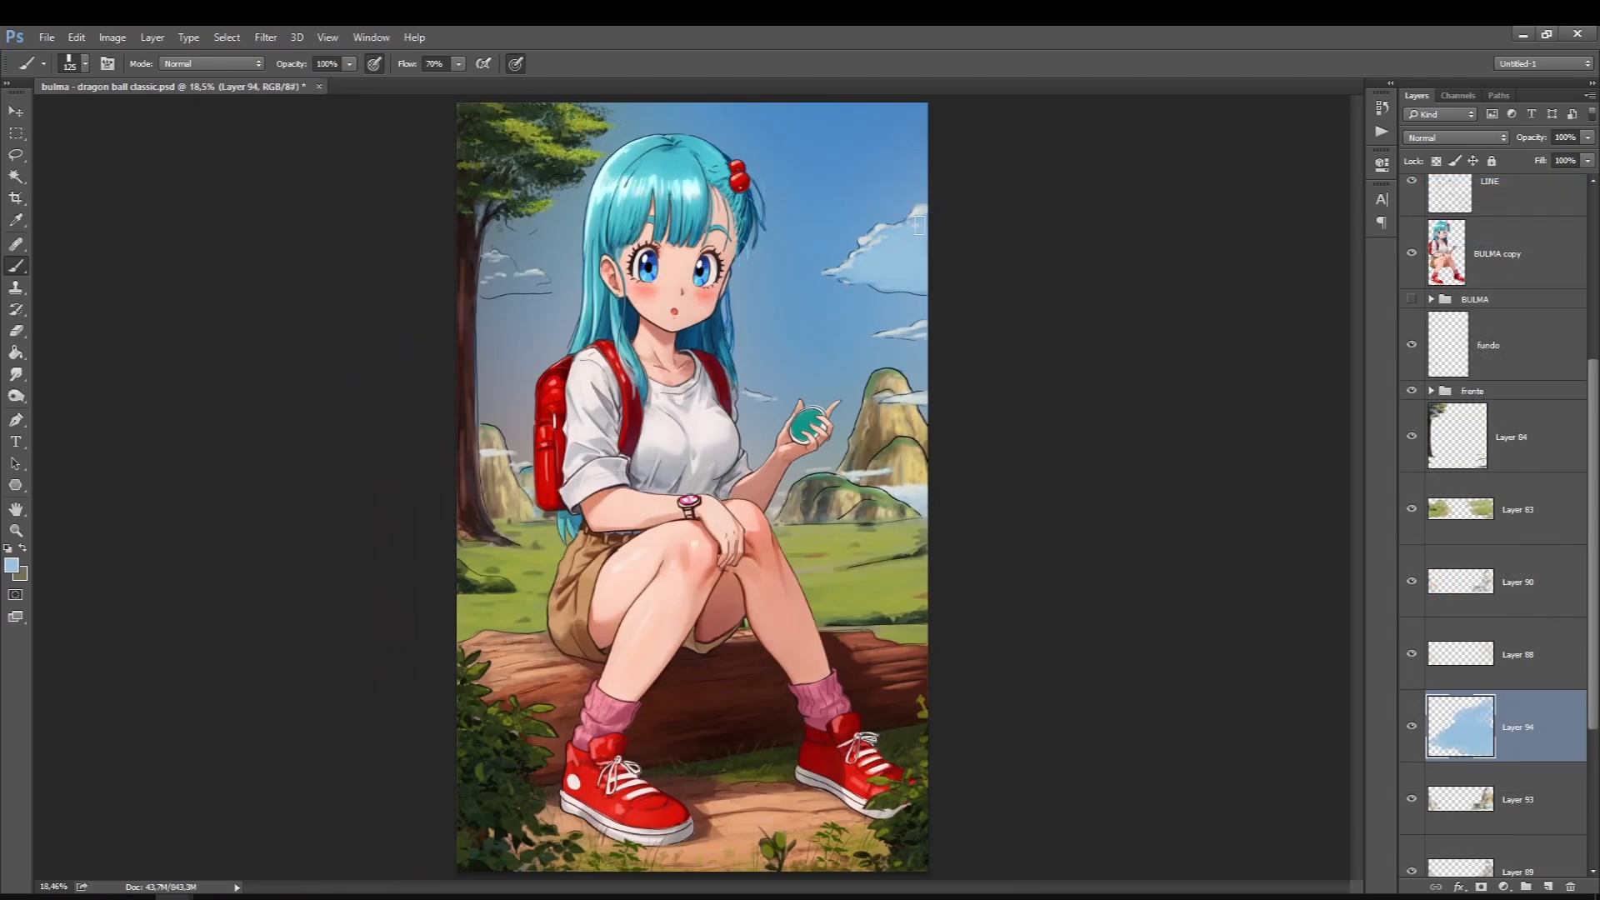
Paint light blue into the small cloud near the arm and the cloud beside the tree with a smaller brush
{"action": "key", "text": "["}
{"action": "key", "text": "["}
{"action": "key", "text": "["}
{"action": "key", "text": "["}
{"action": "left_click_drag", "start_coordinate": [742, 394], "coordinate": [770, 398]}
{"action": "left_click_drag", "start_coordinate": [493, 289], "coordinate": [534, 288]}
Hide Layer 2, paint a pale blue haze band across the horizon on Layer 95, and save the document
{"action": "left_click", "coordinate": [12, 565]}
{"action": "key", "text": "Return"}
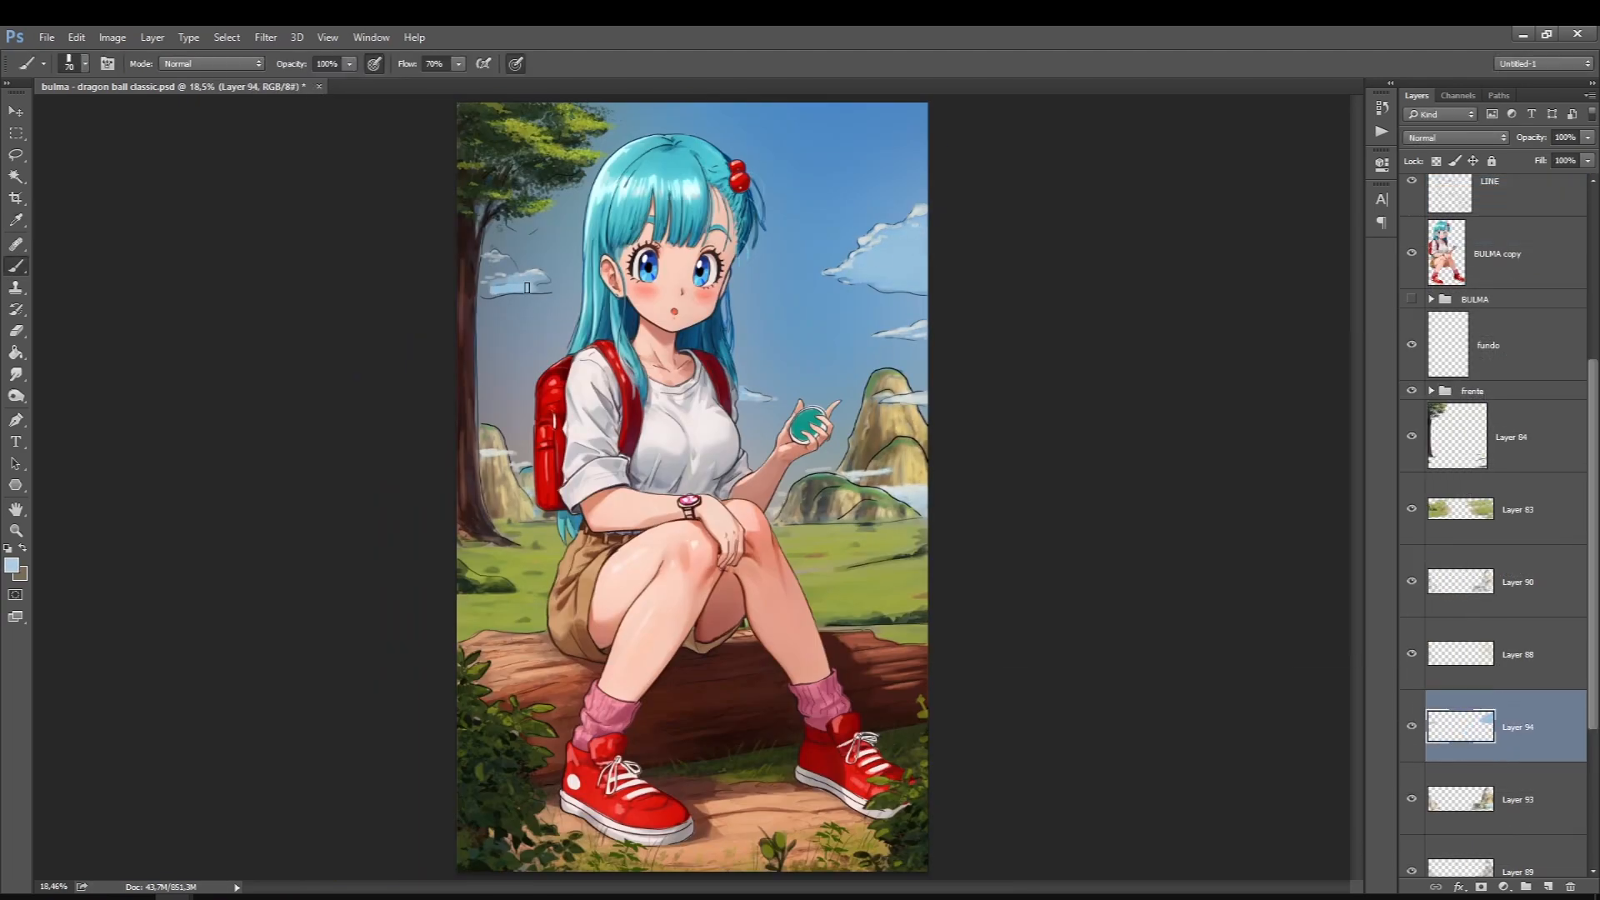
{"action": "right_click", "coordinate": [622, 489]}
{"action": "left_click", "coordinate": [1518, 769]}
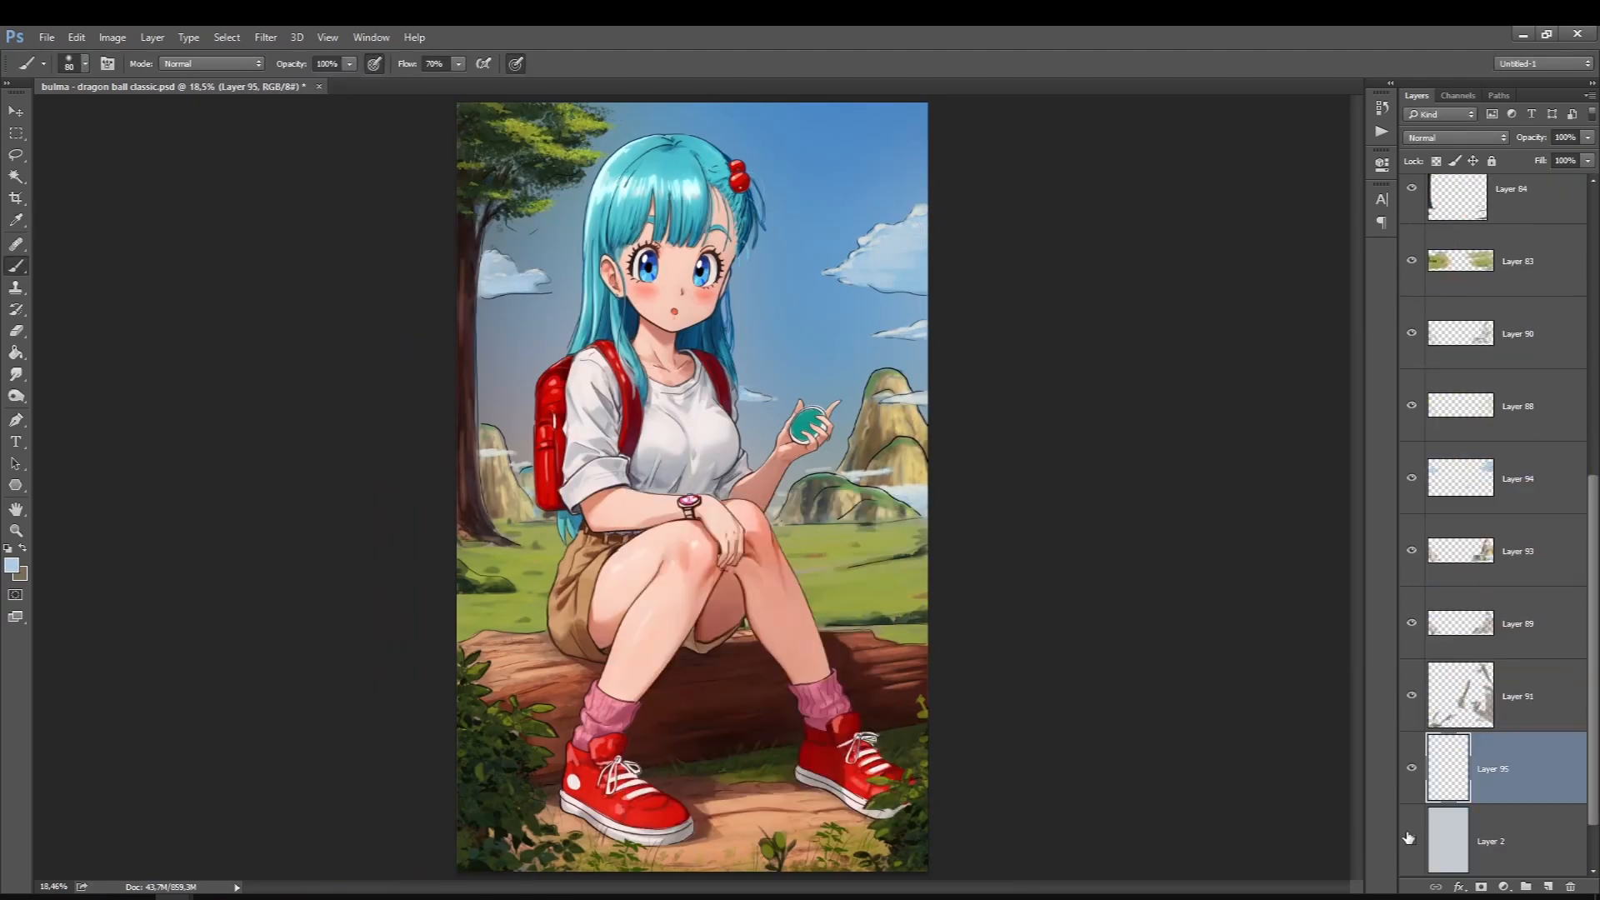
{"action": "left_click", "coordinate": [1412, 840]}
{"action": "left_click_drag", "start_coordinate": [896, 383], "coordinate": [467, 417]}
{"action": "key", "text": "ctrl+s"}
Fill the sky on a new layer with a gradient from bright blue down to pale blue
{"action": "left_click", "coordinate": [13, 569]}
{"action": "key", "text": "Return"}
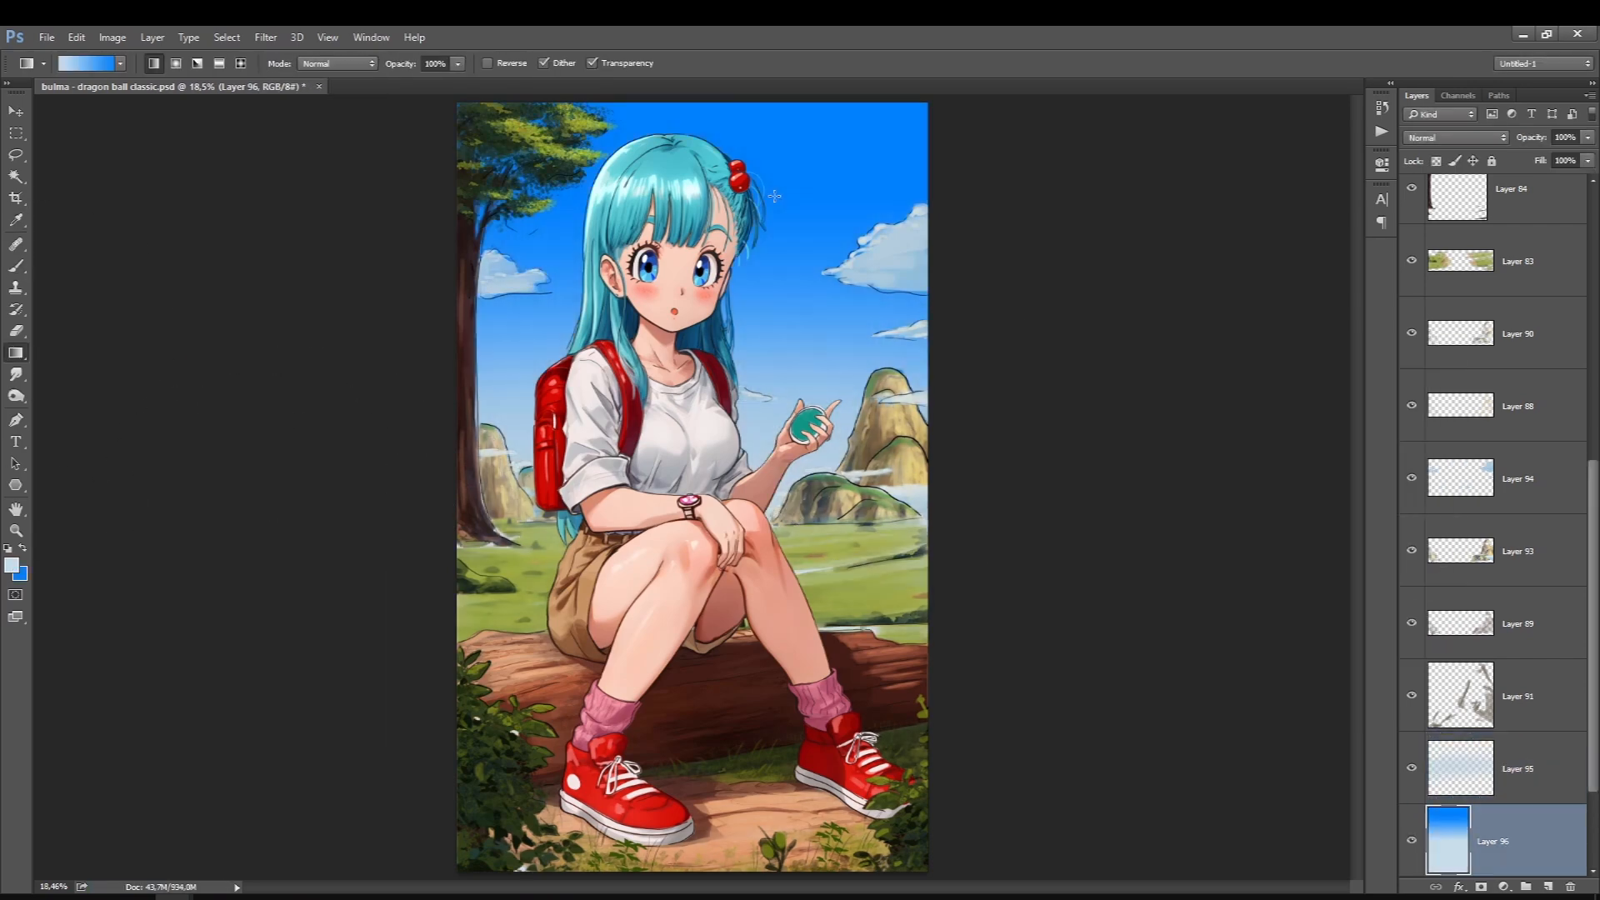
{"action": "scroll", "coordinate": [1408, 773], "scroll_direction": "down", "scroll_amount": 2}
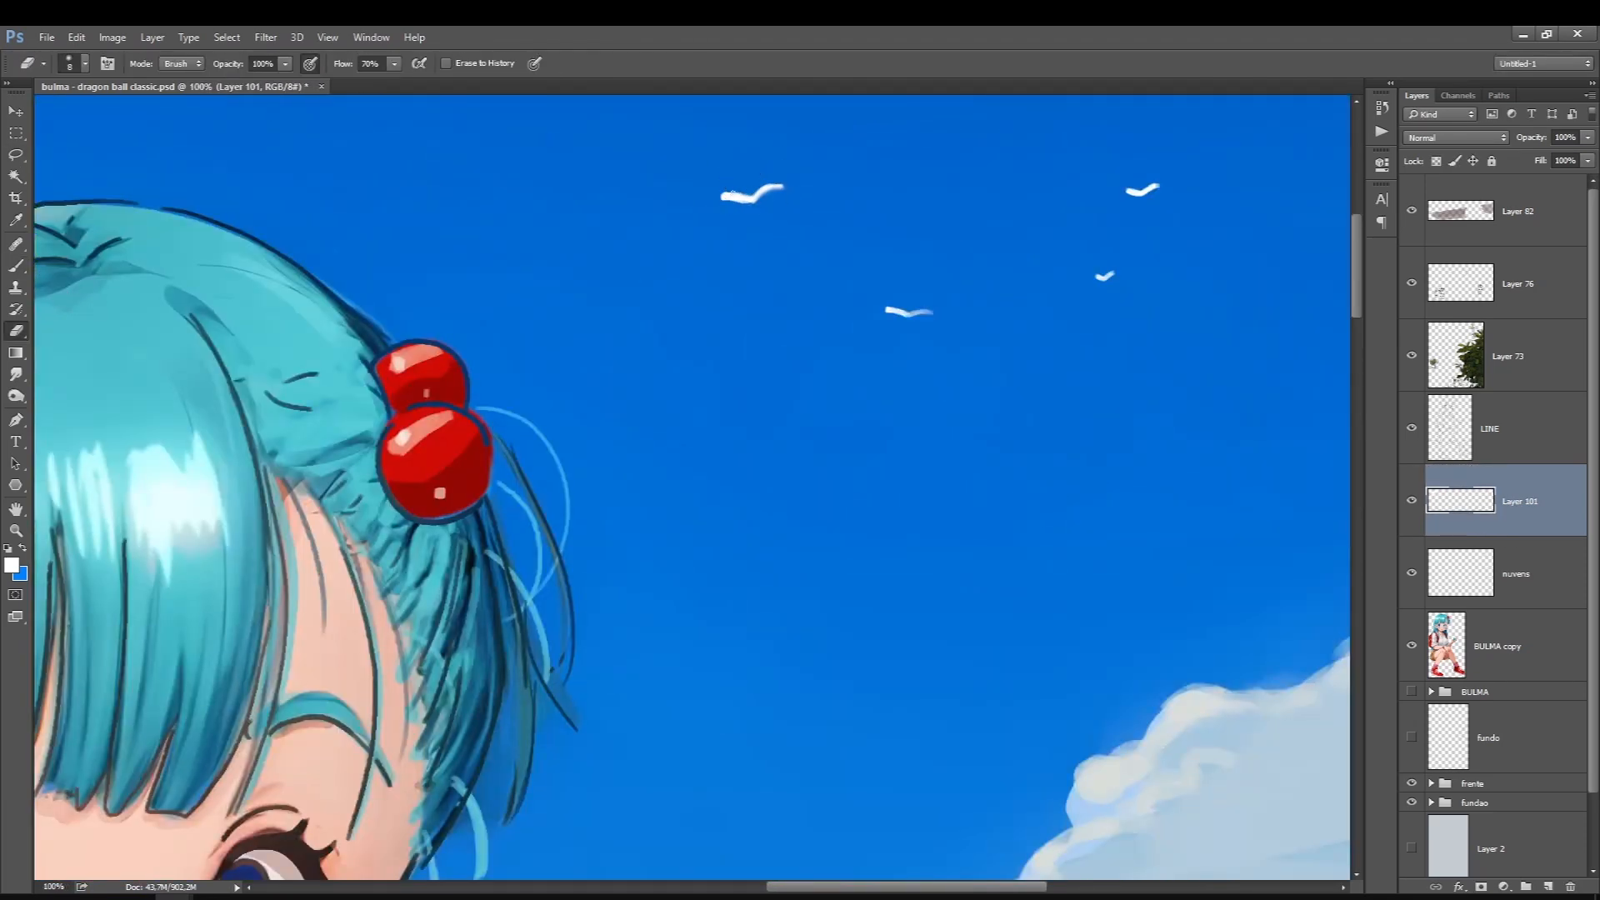
Clear stray marks around the white bird nearest the character's hair and redraw its wings with a small white brush
{"action": "left_click_drag", "start_coordinate": [733, 193], "coordinate": [754, 200]}
{"action": "key", "text": "l"}
{"action": "left_click_drag", "start_coordinate": [725, 265], "coordinate": [709, 258]}
{"action": "key", "text": "Delete"}
{"action": "key", "text": "ctrl+d"}
{"action": "key", "text": "b"}
{"action": "left_click_drag", "start_coordinate": [790, 183], "coordinate": [769, 190]}
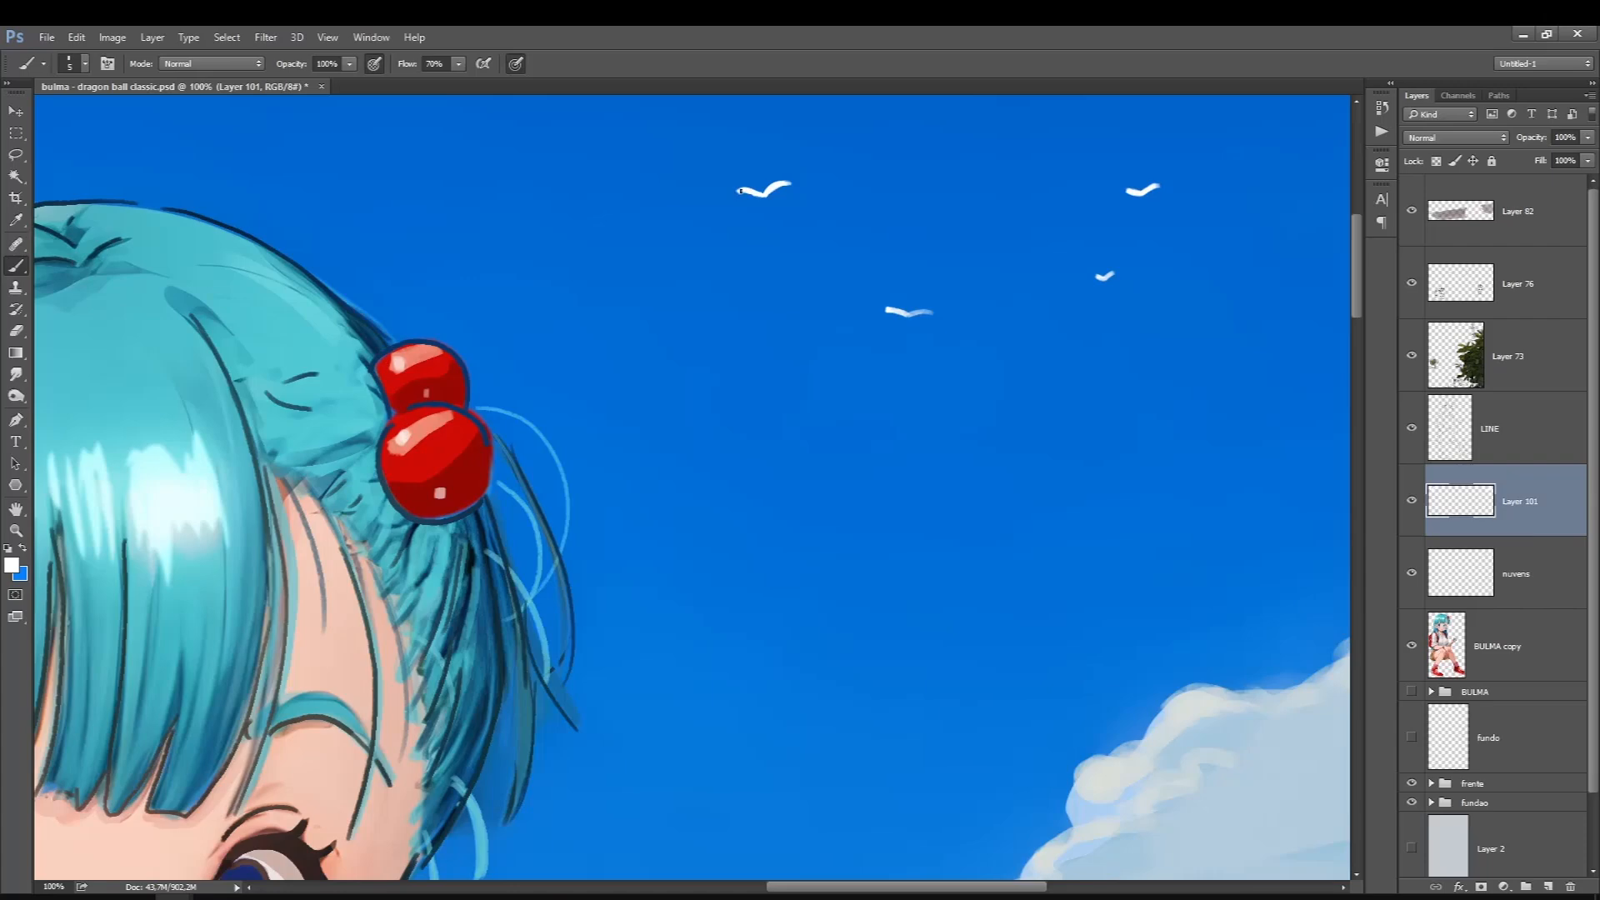
Move the LINE layer to the top of the stack and merge a duplicate of the artwork layers below it
{"action": "key", "text": "ctrl+0"}
{"action": "left_click_drag", "start_coordinate": [1526, 429], "coordinate": [1525, 179]}
{"action": "left_click", "coordinate": [1525, 275]}
{"action": "scroll", "coordinate": [1480, 628], "scroll_direction": "down", "scroll_amount": 3}
{"action": "left_click", "coordinate": [1518, 840], "text": "shift"}
{"action": "key", "text": "ctrl+j"}
{"action": "key", "text": "ctrl+e"}
Group the original artwork layers, hide the group, and save the document
{"action": "left_click", "coordinate": [16, 198]}
{"action": "key", "text": "ctrl+j"}
{"action": "left_click", "coordinate": [1517, 430]}
{"action": "left_click", "coordinate": [1518, 840], "text": "shift"}
{"action": "key", "text": "ctrl+g"}
{"action": "left_click", "coordinate": [1412, 402]}
{"action": "left_click", "coordinate": [1500, 356]}
{"action": "left_click", "coordinate": [1492, 283]}
{"action": "key", "text": "ctrl+s"}
{"action": "left_click", "coordinate": [1473, 228]}
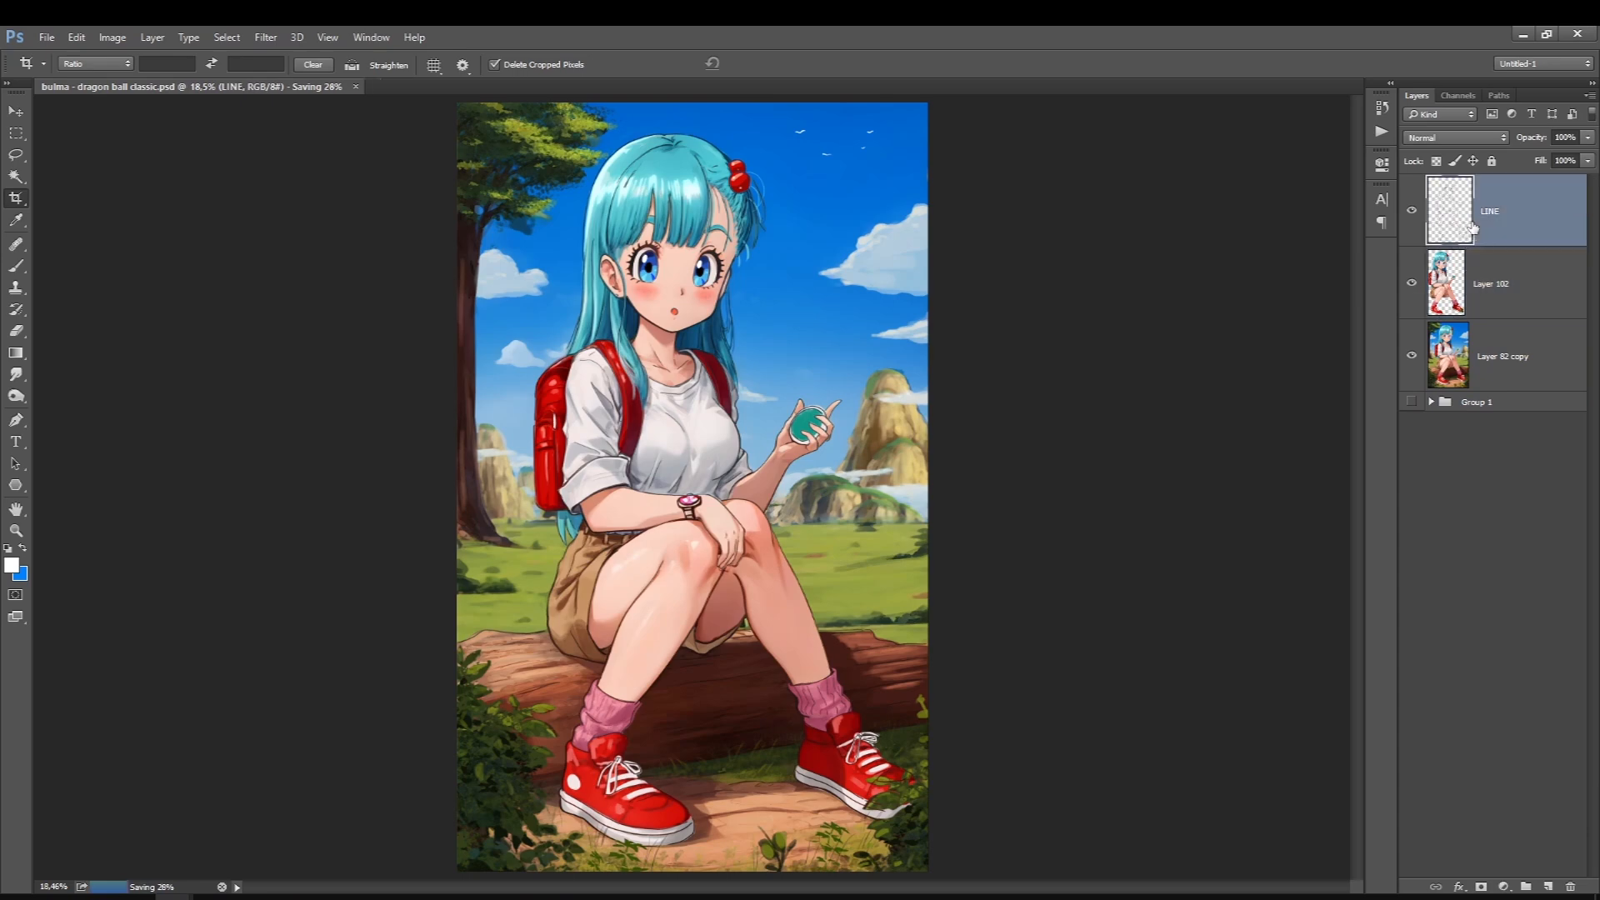
Load the character's silhouette from Layer 102 as a selection
{"action": "key", "text": "ctrl+plus"}
{"action": "key", "text": "ctrl+plus"}
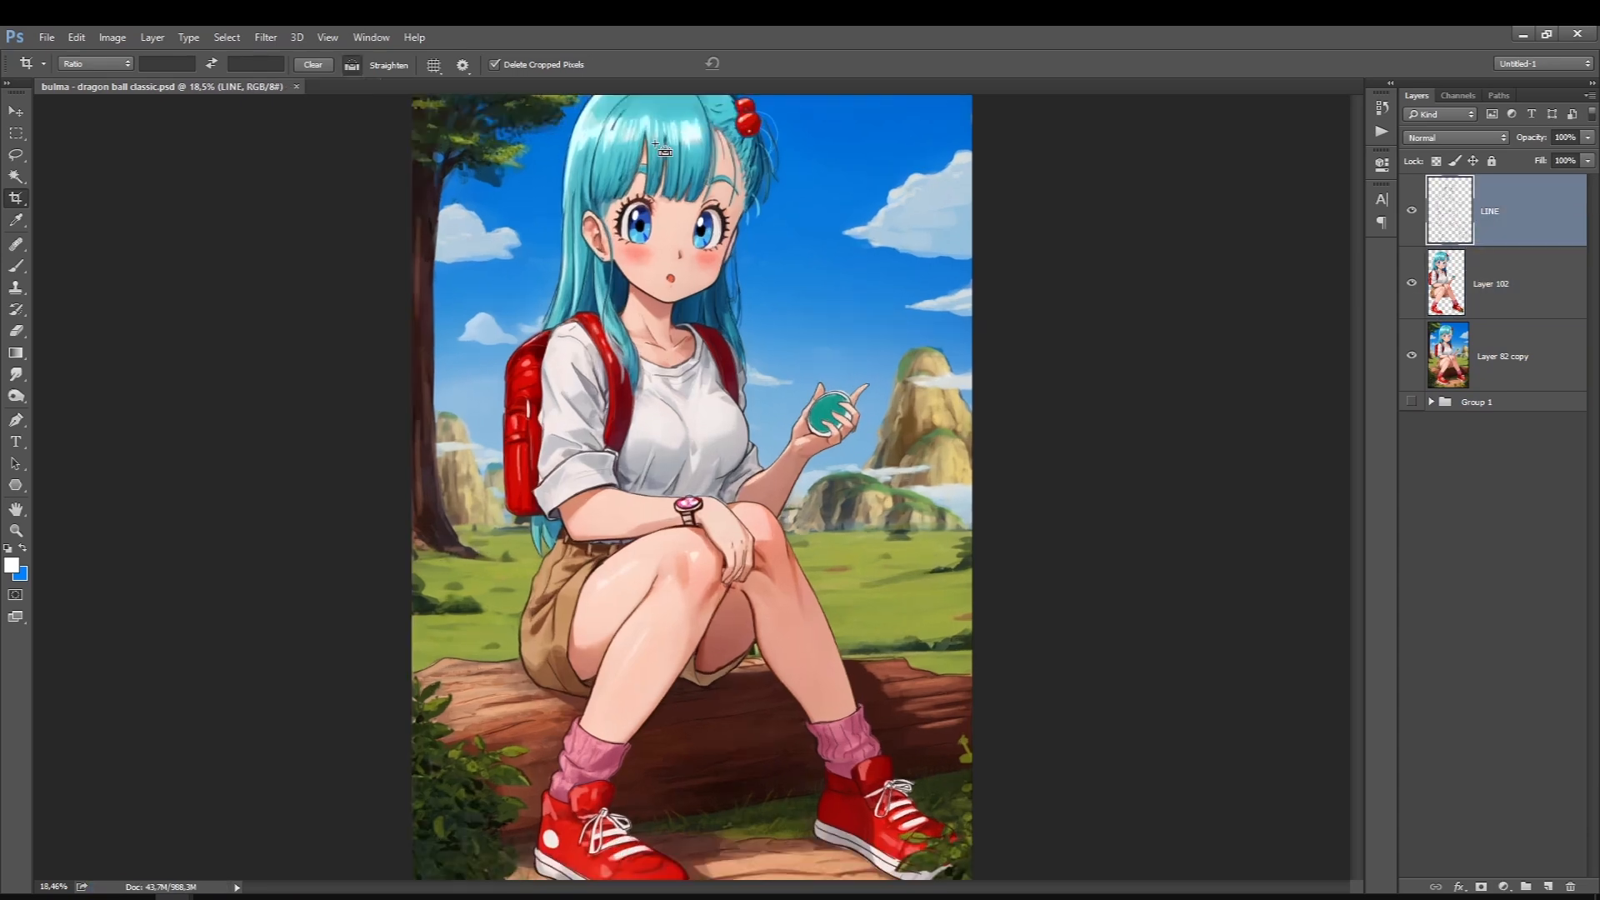
{"action": "left_click_drag", "start_coordinate": [1357, 399], "coordinate": [1357, 314]}
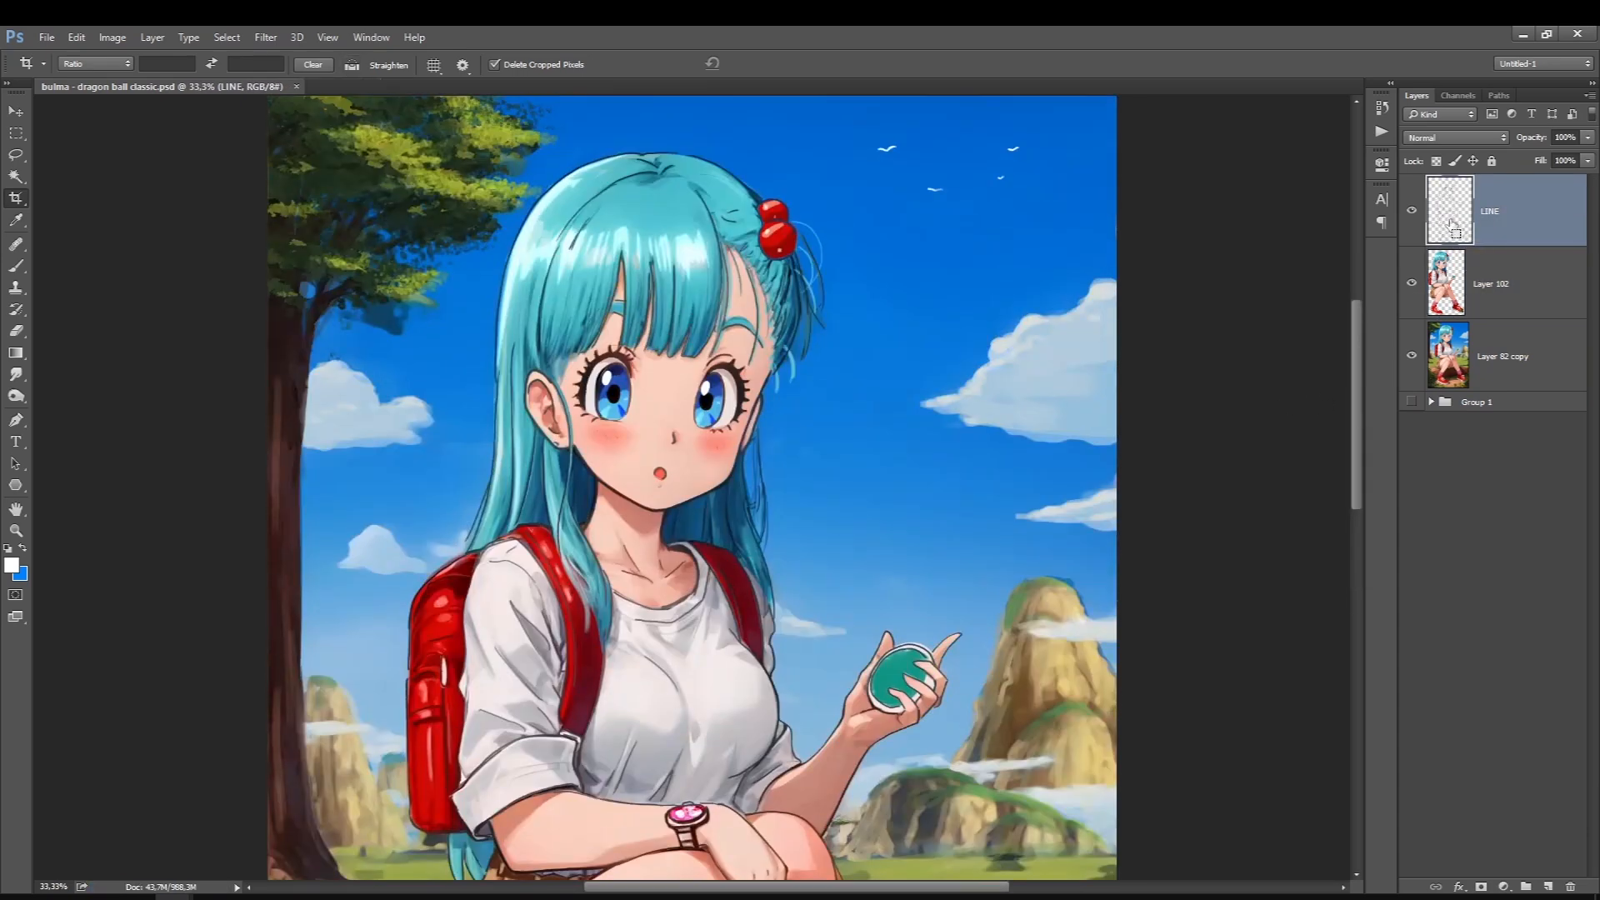
{"action": "left_click", "coordinate": [1485, 290]}
{"action": "left_click", "coordinate": [1447, 284], "text": "ctrl"}
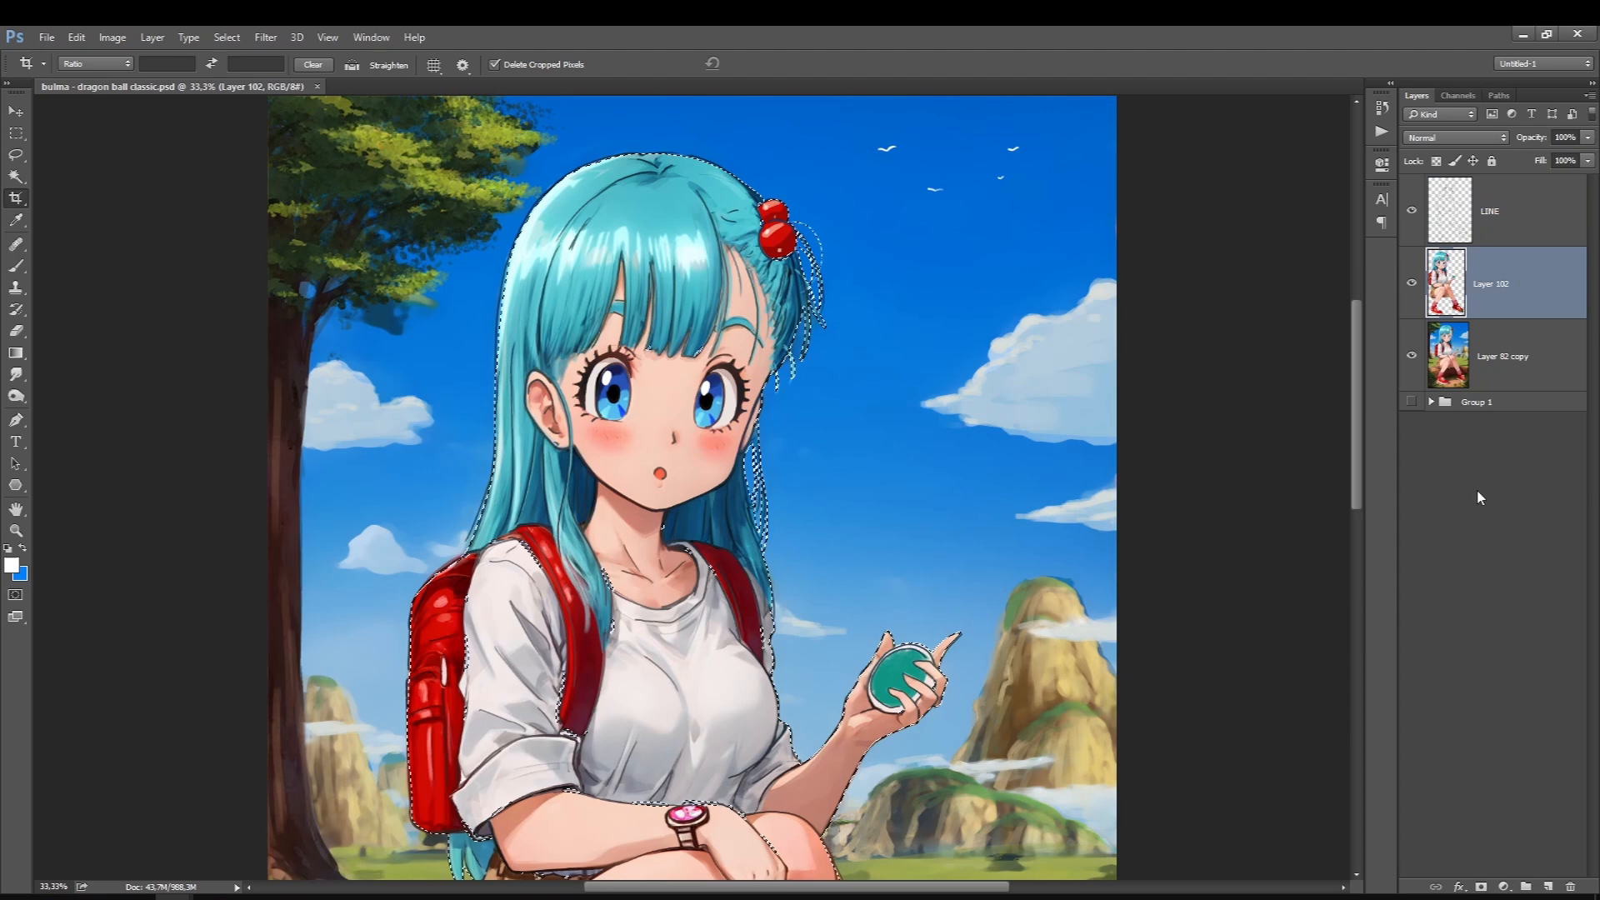
Add a layer above Layer 102 and softly brush a light peach tone over the neck area with a large brush at 29% opacity
{"action": "left_click", "coordinate": [1548, 887]}
{"action": "left_click", "coordinate": [15, 220]}
{"action": "left_click", "coordinate": [12, 566]}
{"action": "left_click", "coordinate": [698, 470]}
{"action": "key", "text": "Return"}
{"action": "key", "text": "b"}
{"action": "left_click", "coordinate": [349, 64]}
{"action": "left_click_drag", "start_coordinate": [331, 83], "coordinate": [301, 94]}
{"action": "left_click", "coordinate": [236, 518]}
{"action": "key", "text": "]"}
{"action": "right_click", "coordinate": [663, 548]}
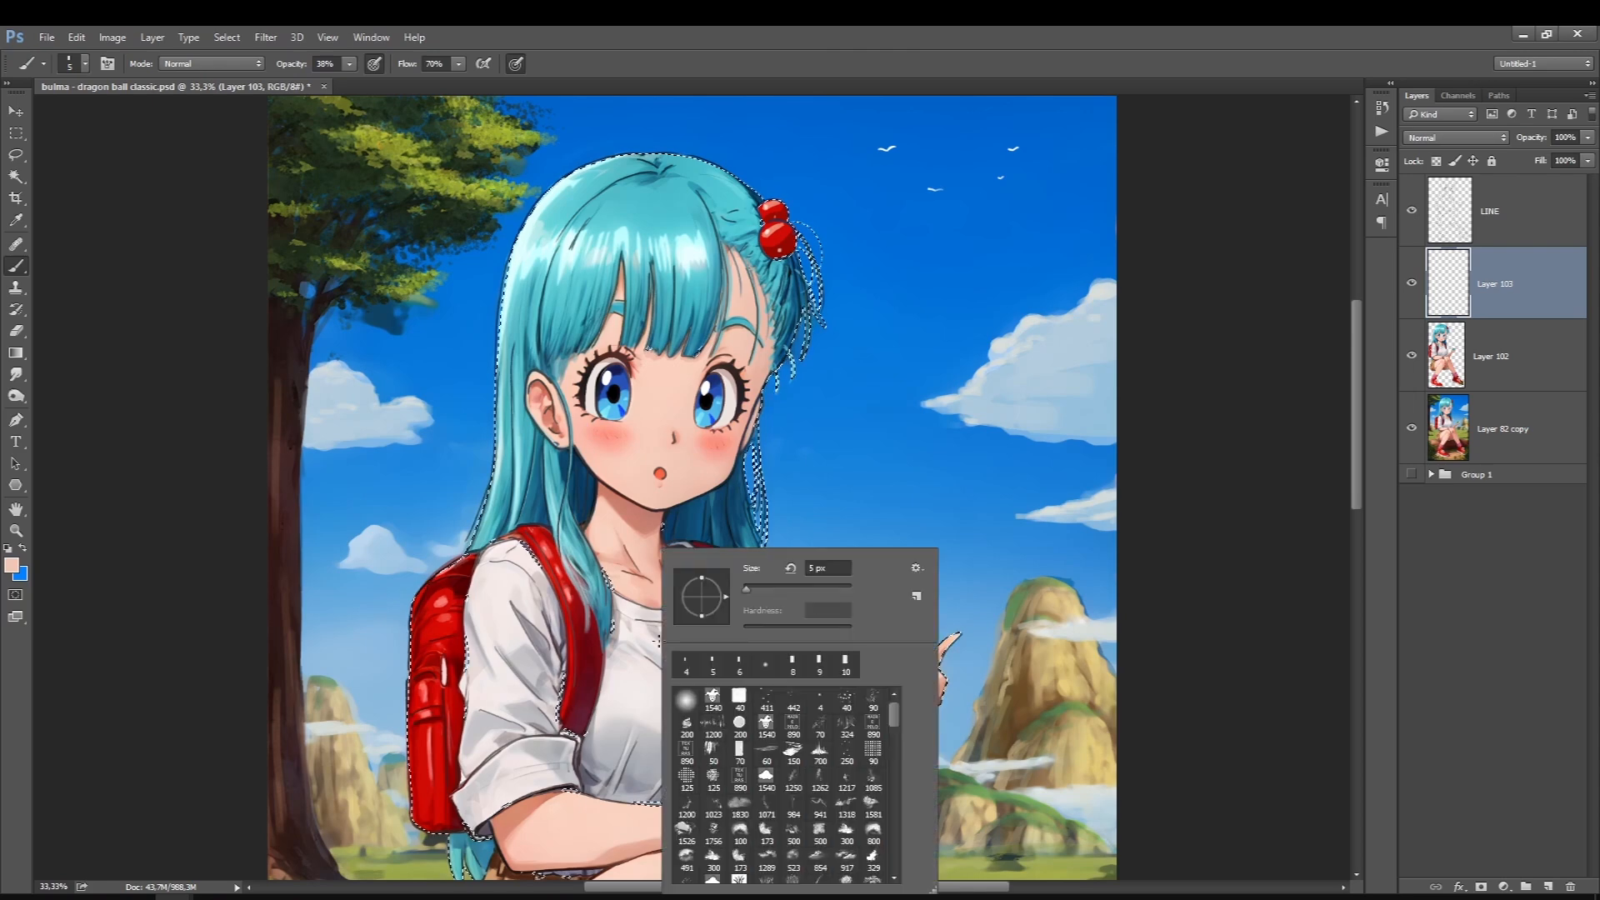
{"action": "left_click", "coordinate": [1225, 440]}
{"action": "key", "text": "]"}
{"action": "key", "text": "]"}
{"action": "key", "text": "]"}
{"action": "key", "text": "]"}
{"action": "key", "text": "]"}
{"action": "key", "text": "]"}
{"action": "key", "text": "]"}
{"action": "key", "text": "]"}
{"action": "key", "text": "]"}
{"action": "key", "text": "]"}
{"action": "key", "text": "]"}
{"action": "key", "text": "]"}
{"action": "key", "text": "]"}
{"action": "key", "text": "]"}
{"action": "key", "text": "]"}
{"action": "key", "text": "]"}
{"action": "key", "text": "]"}
{"action": "left_click", "coordinate": [349, 64]}
{"action": "left_click_drag", "start_coordinate": [349, 82], "coordinate": [341, 83]}
{"action": "left_click", "coordinate": [370, 135]}
{"action": "key", "text": "bracketright"}
{"action": "left_click_drag", "start_coordinate": [613, 528], "coordinate": [644, 556]}
Add another layer for deeper shading in a salmon skin tone, then clear the silhouette selection
{"action": "left_click", "coordinate": [12, 568]}
{"action": "left_click", "coordinate": [716, 456]}
{"action": "left_click", "coordinate": [1103, 419]}
{"action": "left_click", "coordinate": [1397, 385]}
{"action": "left_click", "coordinate": [1547, 886]}
{"action": "key", "text": "bracketright"}
{"action": "key", "text": "l"}
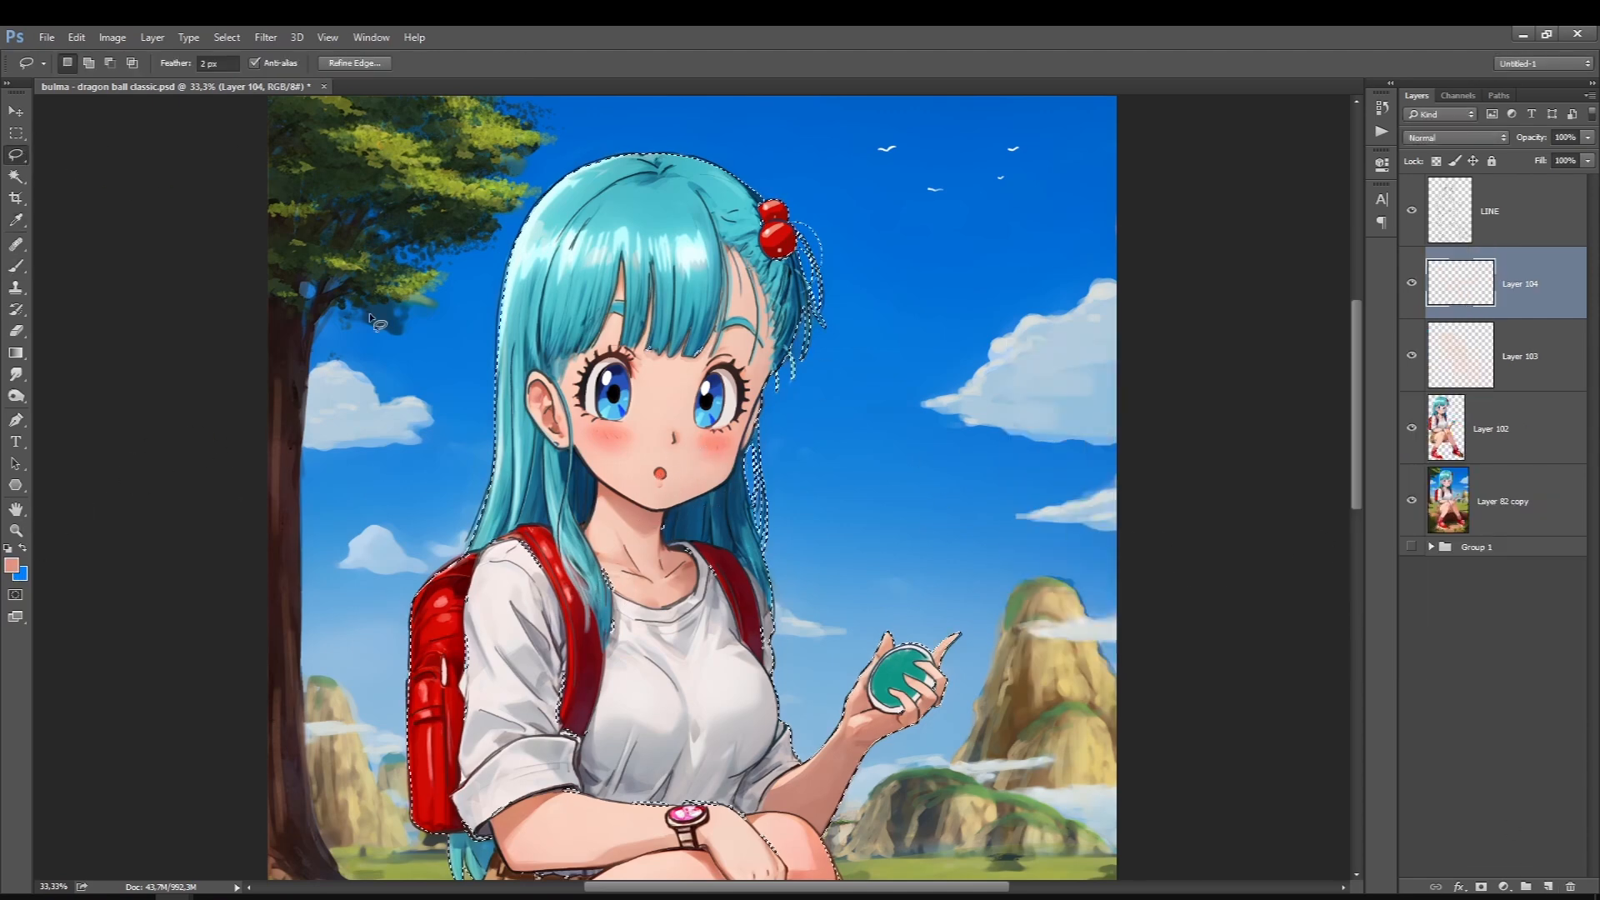
{"action": "key", "text": "ctrl+d"}
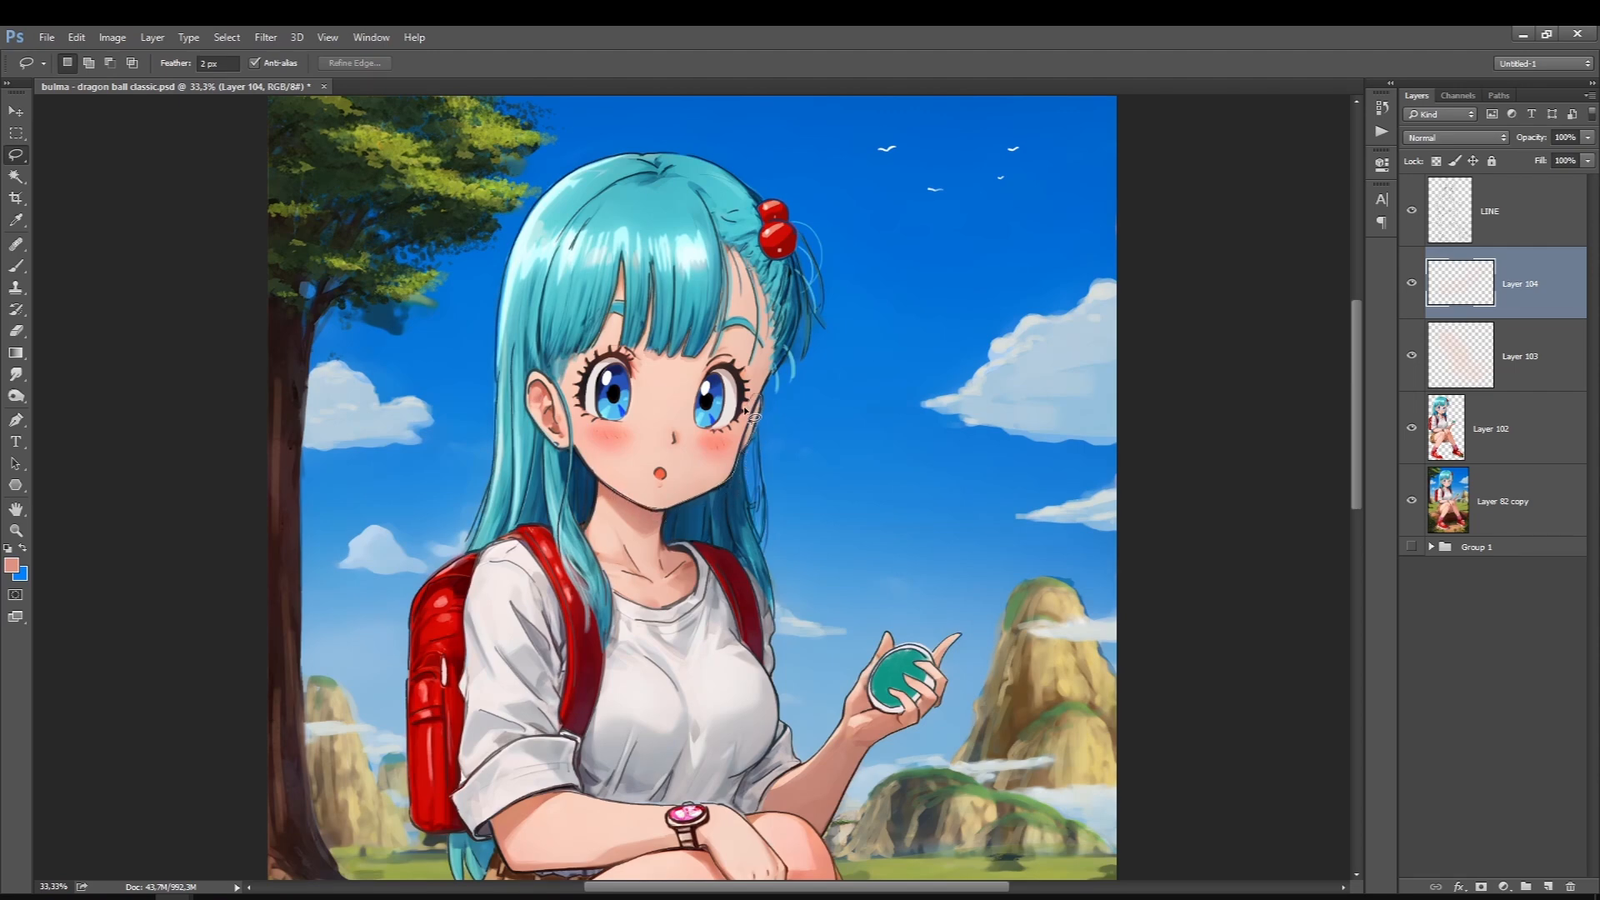
Brush soft salmon shading within a selection of the lower face on Layer 104, then deselect and save the document
{"action": "left_click", "coordinate": [16, 266]}
{"action": "left_click_drag", "start_coordinate": [719, 467], "coordinate": [646, 517]}
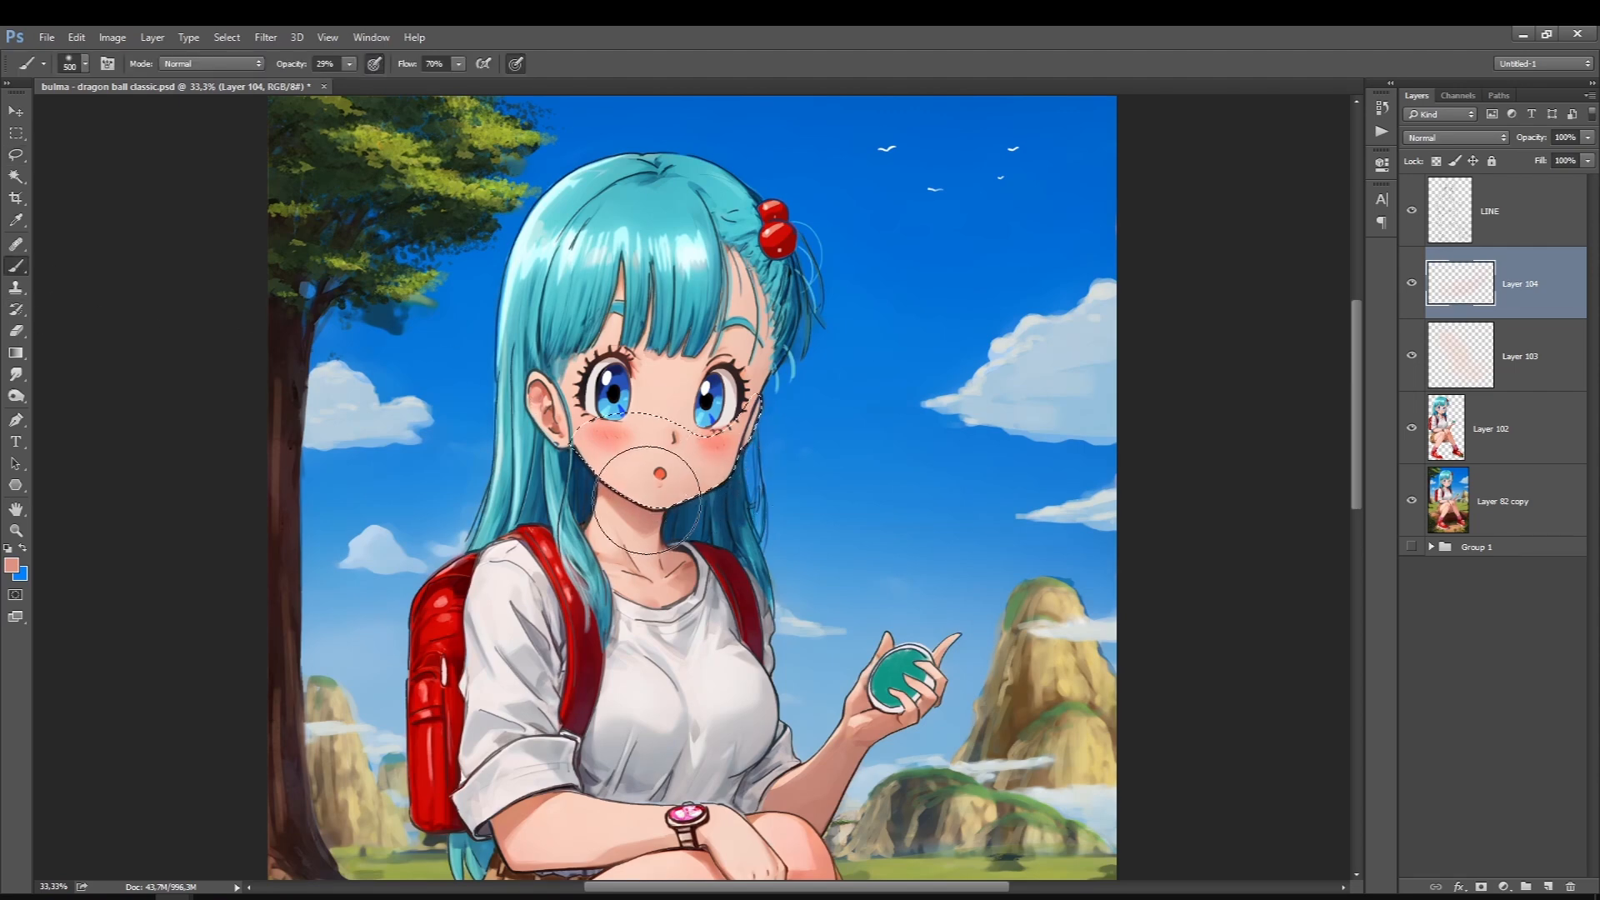
{"action": "key", "text": "bracketright"}
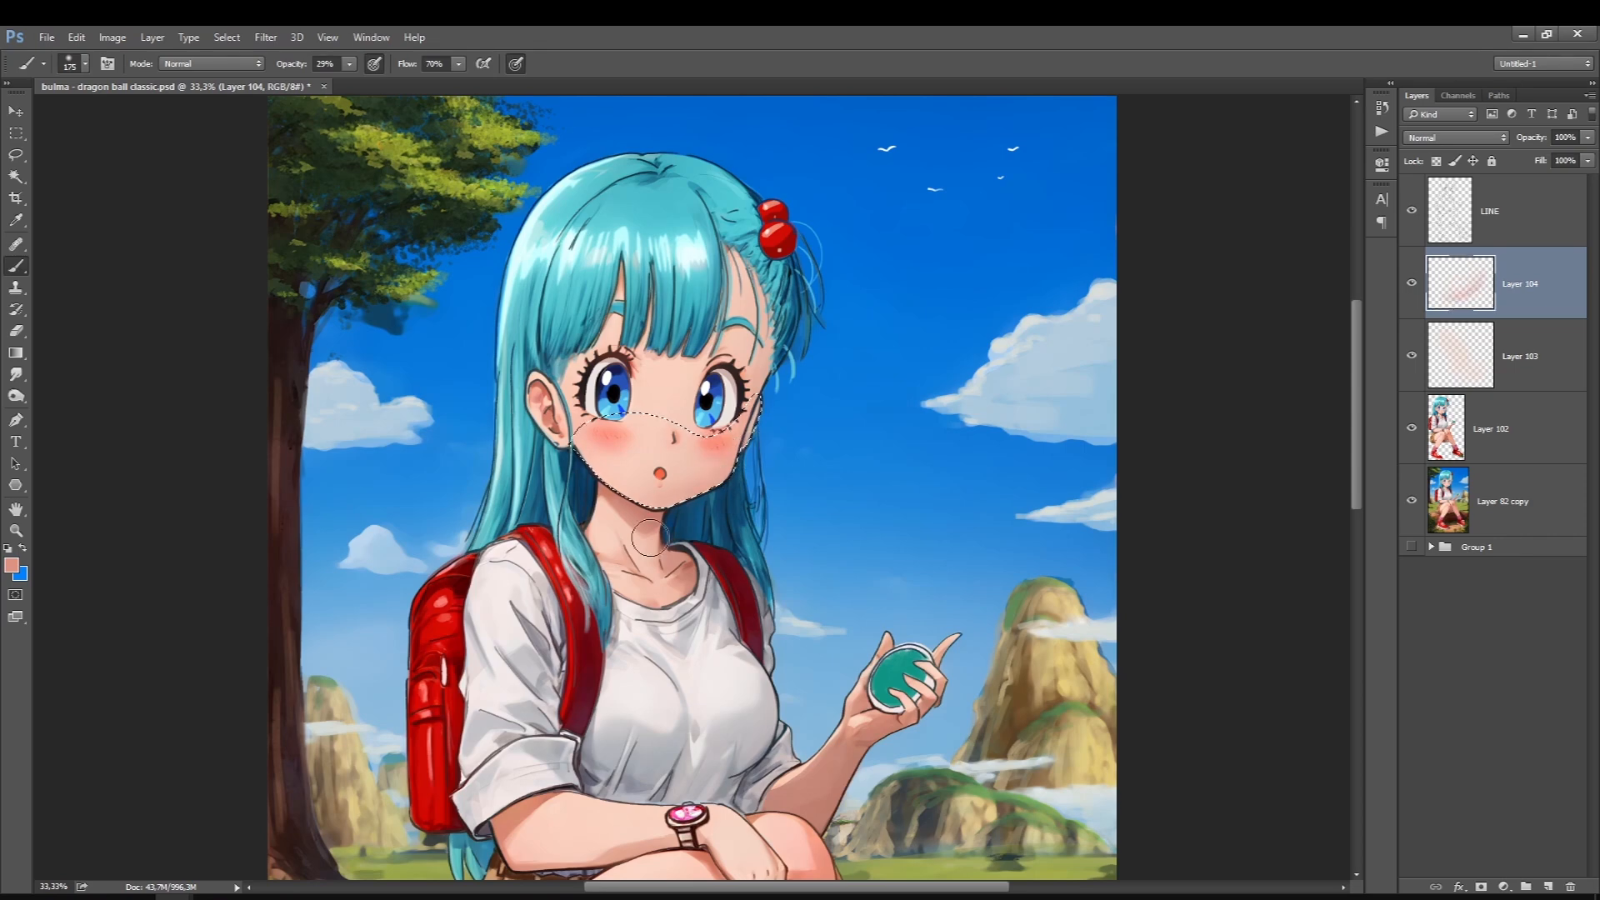
{"action": "key", "text": "ctrl+d"}
{"action": "key", "text": "ctrl+s"}
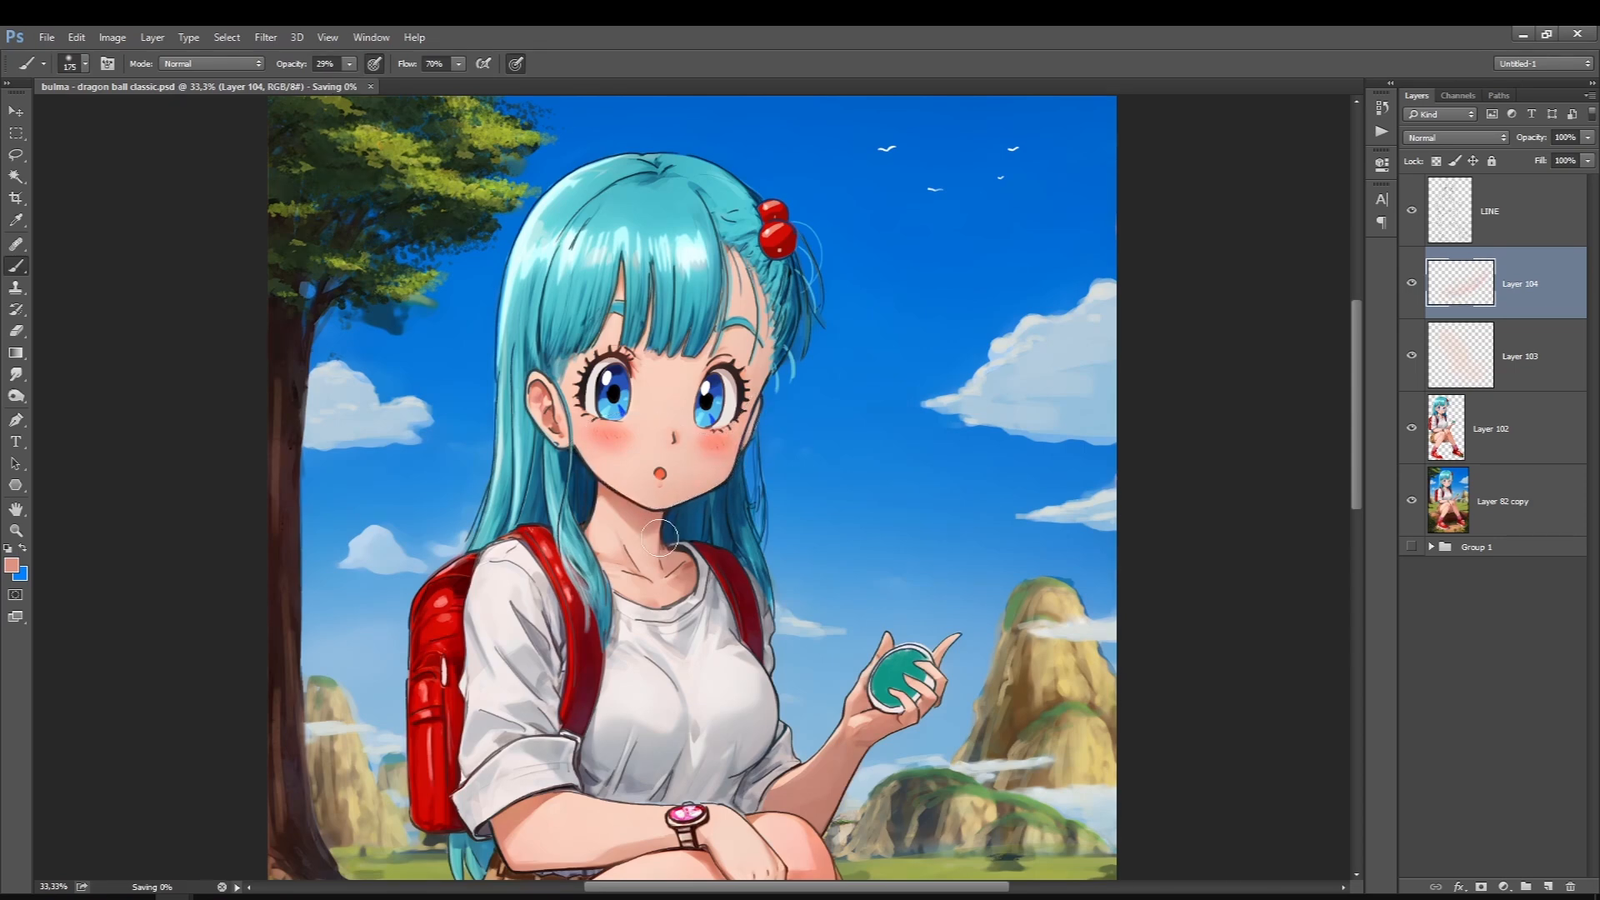
Add a Soft Light layer and brush a pale cyan glow along the hair's outer edge at 100% opacity
{"action": "left_click", "coordinate": [11, 566]}
{"action": "left_click", "coordinate": [538, 210]}
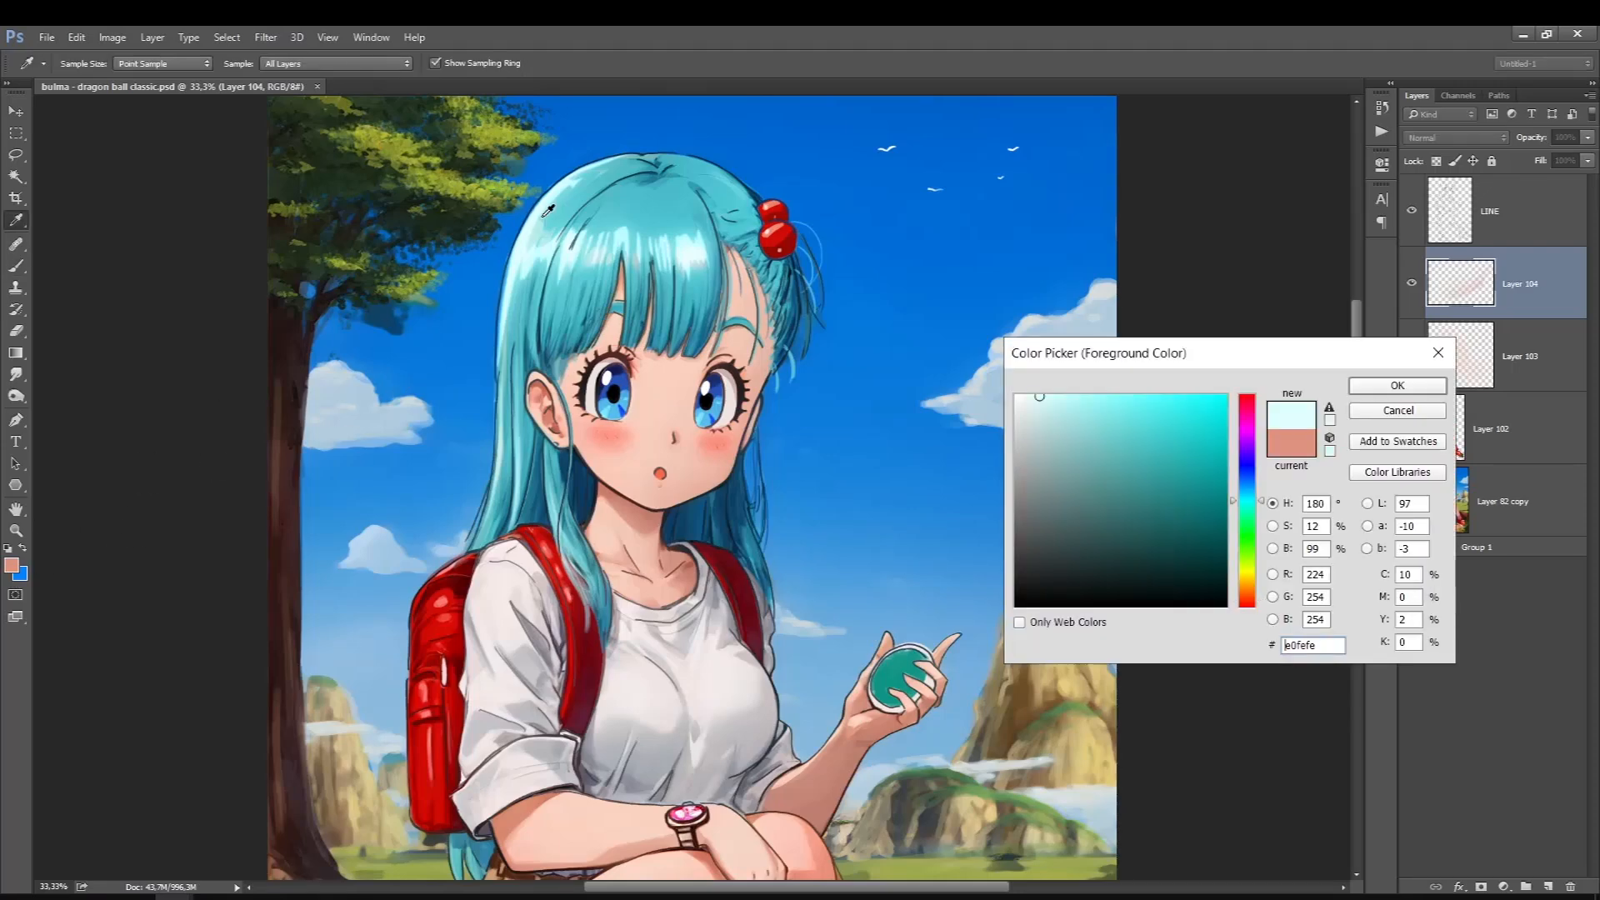
{"action": "key", "text": "Return"}
{"action": "key", "text": "b"}
{"action": "left_click", "coordinate": [1548, 886]}
{"action": "left_click", "coordinate": [1457, 137]}
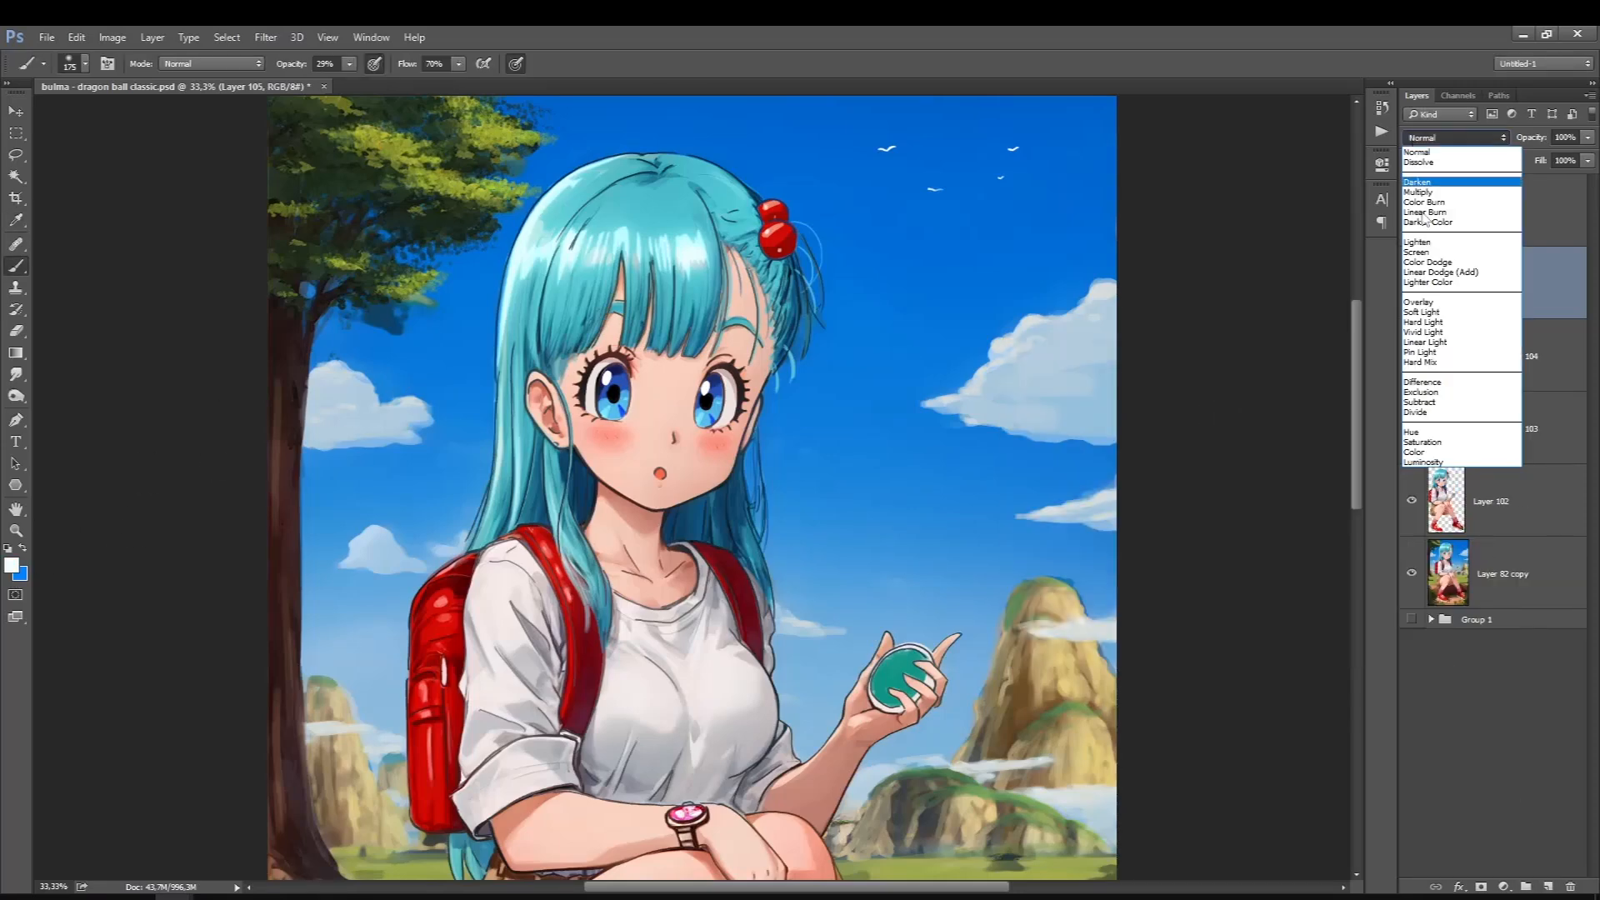
{"action": "left_click", "coordinate": [1415, 312]}
{"action": "left_click_drag", "start_coordinate": [628, 155], "coordinate": [518, 223]}
{"action": "key", "text": "bracketright"}
{"action": "left_click", "coordinate": [349, 64]}
{"action": "left_click_drag", "start_coordinate": [350, 82], "coordinate": [415, 81]}
{"action": "key", "text": "bracketright"}
{"action": "key", "text": "bracketright"}
{"action": "key", "text": "bracketright"}
{"action": "key", "text": "bracketright"}
{"action": "left_click", "coordinate": [560, 205]}
{"action": "left_click_drag", "start_coordinate": [557, 211], "coordinate": [475, 523]}
{"action": "left_click", "coordinate": [673, 243]}
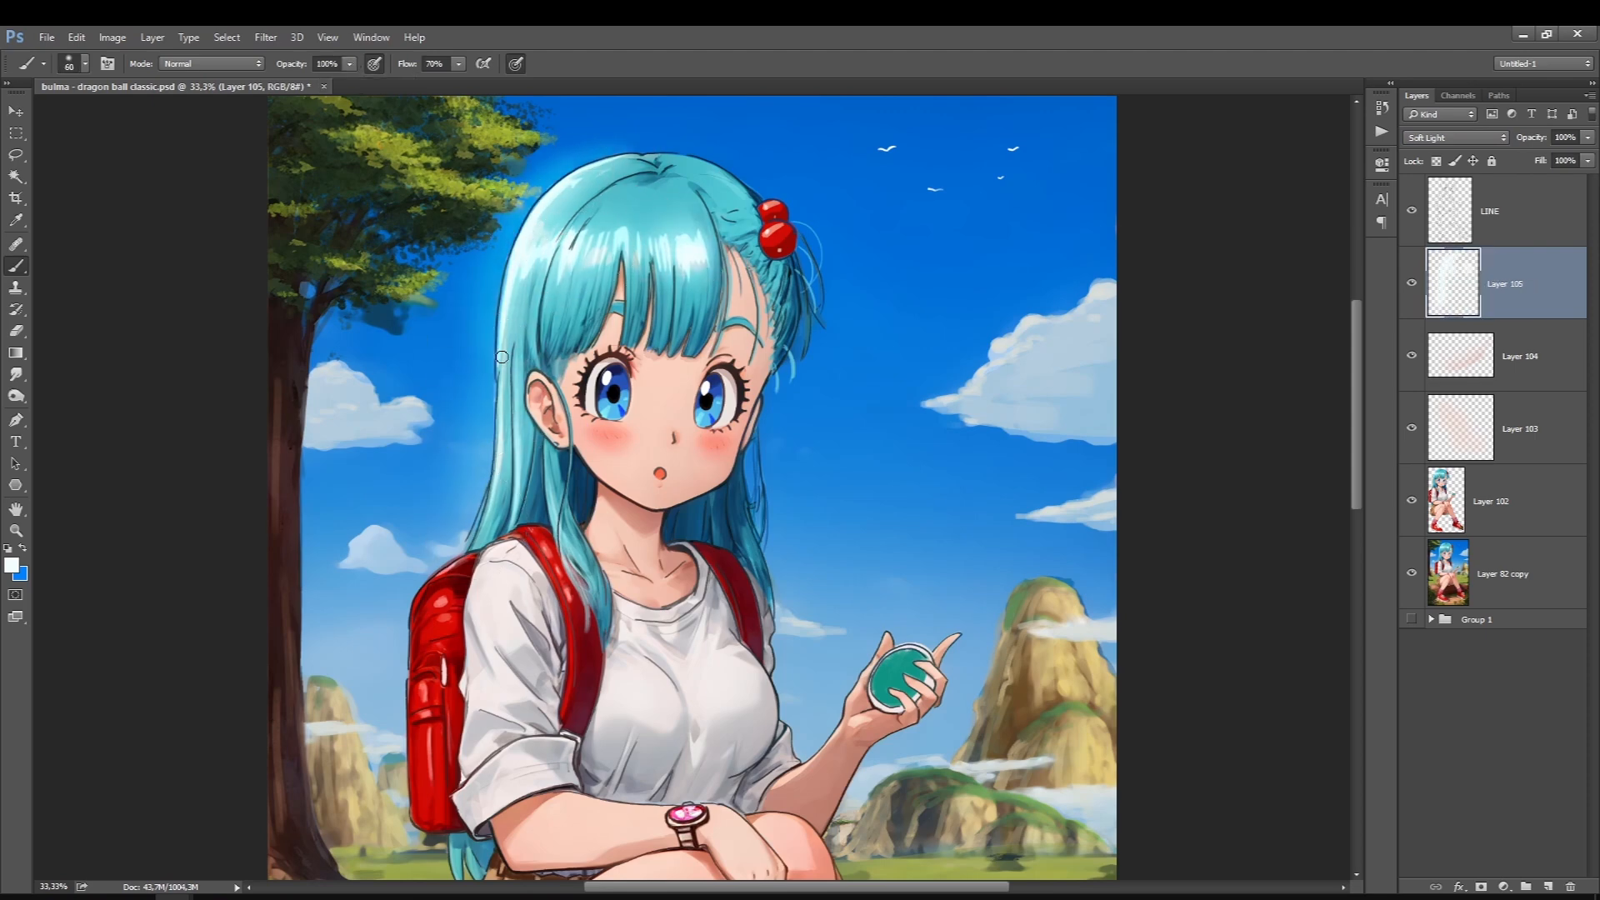
Move the Soft Light layer above LINE and spread the pale glow over the hair with a much larger brush
{"action": "key", "text": "ctrl+bracketright"}
{"action": "key", "text": "bracketright"}
{"action": "key", "text": "bracketright"}
{"action": "key", "text": "bracketright"}
{"action": "key", "text": "bracketright"}
{"action": "key", "text": "bracketright"}
{"action": "left_click_drag", "start_coordinate": [557, 500], "coordinate": [583, 576]}
{"action": "key", "text": "bracketright"}
{"action": "key", "text": "bracketright"}
{"action": "key", "text": "bracketright"}
{"action": "key", "text": "bracketright"}
{"action": "key", "text": "bracketright"}
{"action": "key", "text": "bracketright"}
{"action": "key", "text": "bracketright"}
{"action": "left_click_drag", "start_coordinate": [546, 254], "coordinate": [575, 219]}
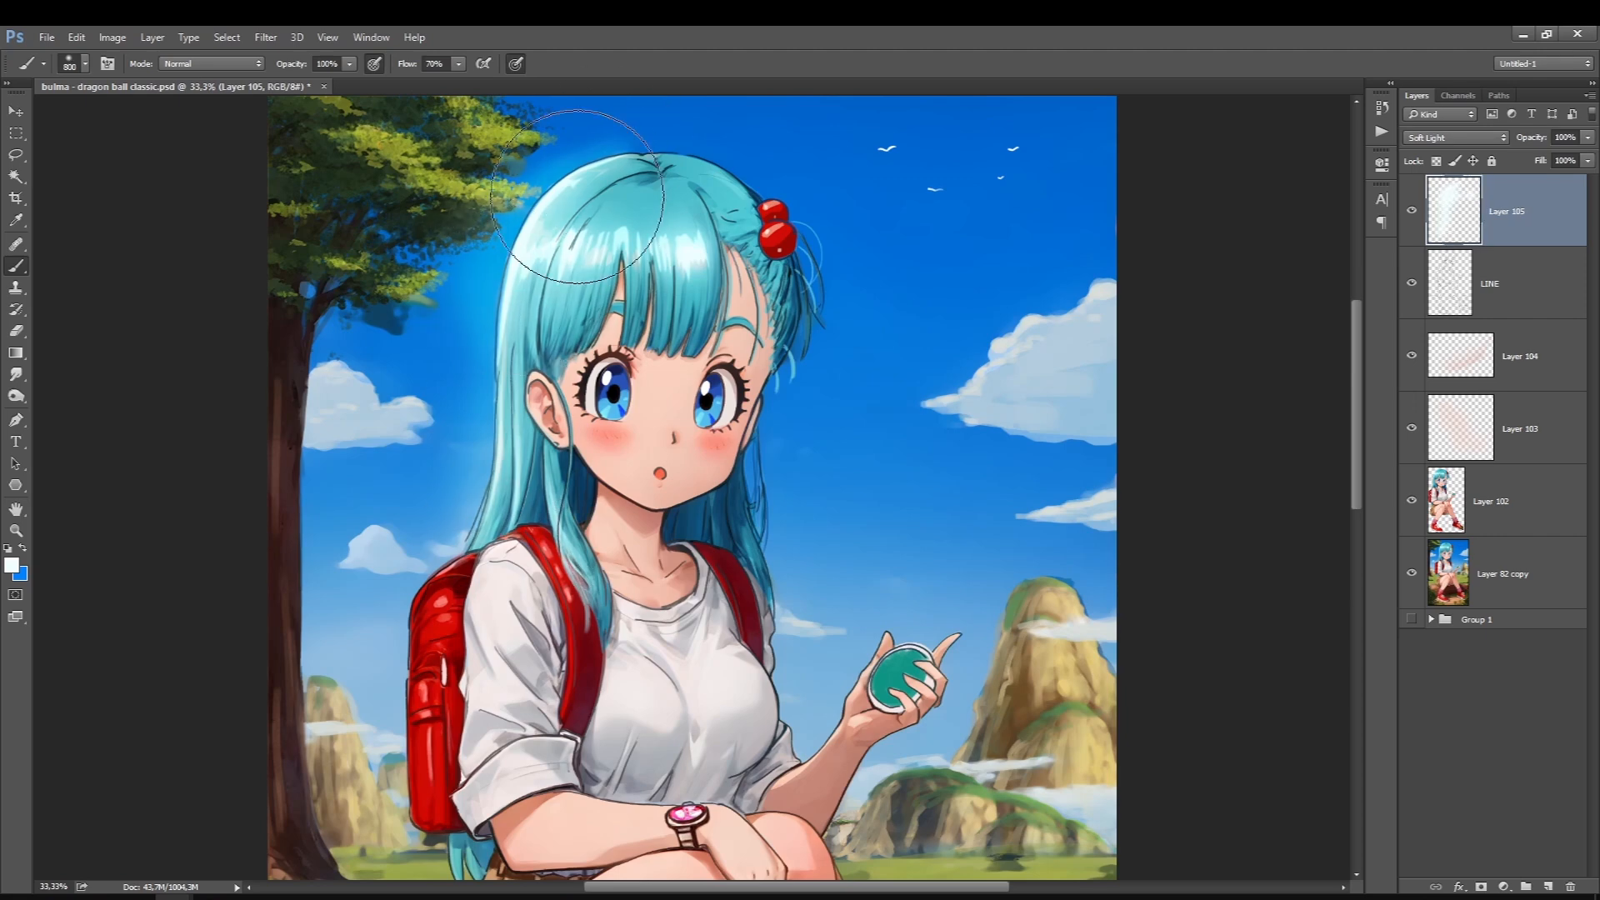
Brush a light red glow along the outer edge of the backpack and over the shoes on the Soft Light layer
{"action": "left_click", "coordinate": [11, 566]}
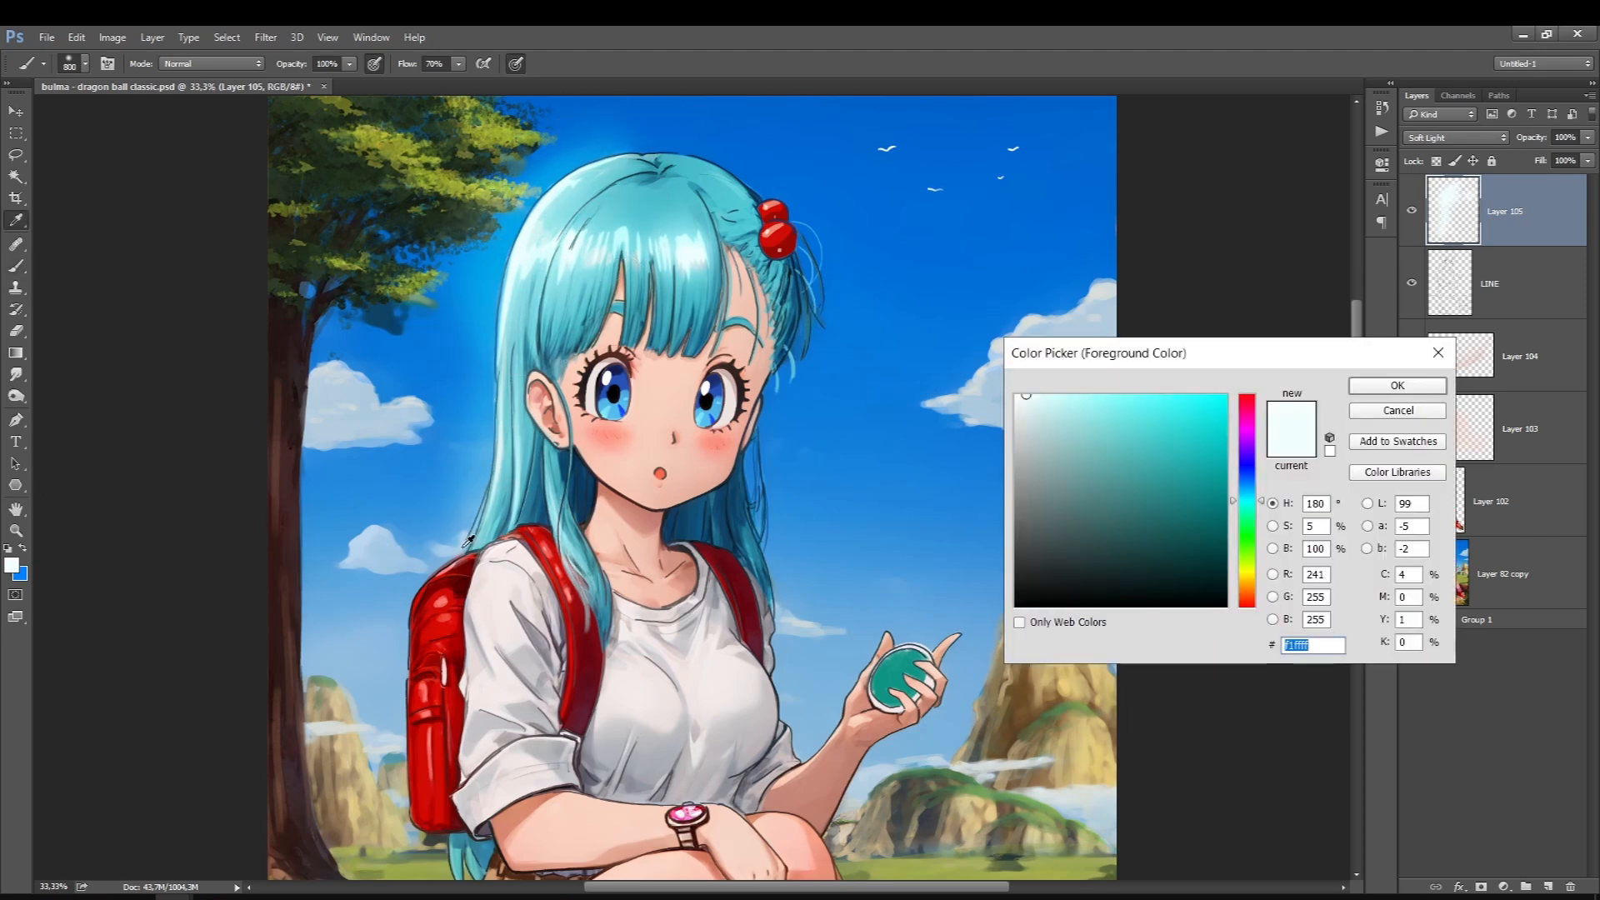
{"action": "left_click", "coordinate": [434, 599]}
{"action": "key", "text": "Return"}
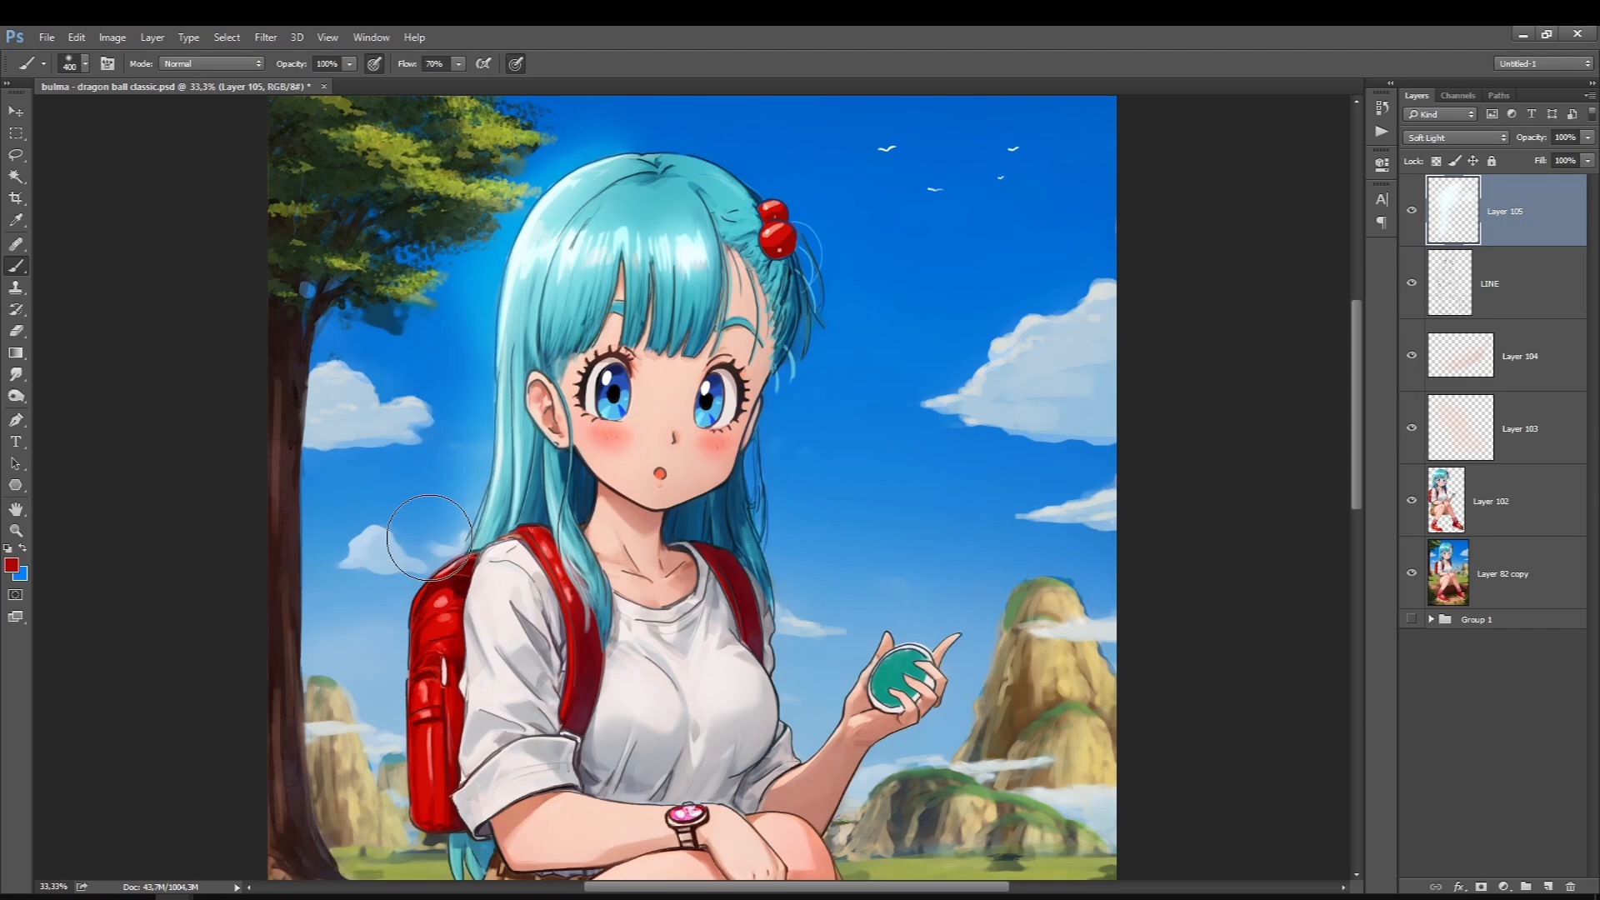
{"action": "left_click", "coordinate": [12, 566]}
{"action": "left_click", "coordinate": [1068, 395]}
{"action": "left_click", "coordinate": [1111, 395]}
{"action": "key", "text": "Return"}
{"action": "mouse_move", "coordinate": [450, 567]}
{"action": "left_mouse_down"}
{"action": "mouse_move", "coordinate": [420, 635]}
{"action": "mouse_move", "coordinate": [407, 741]}
{"action": "left_mouse_up"}
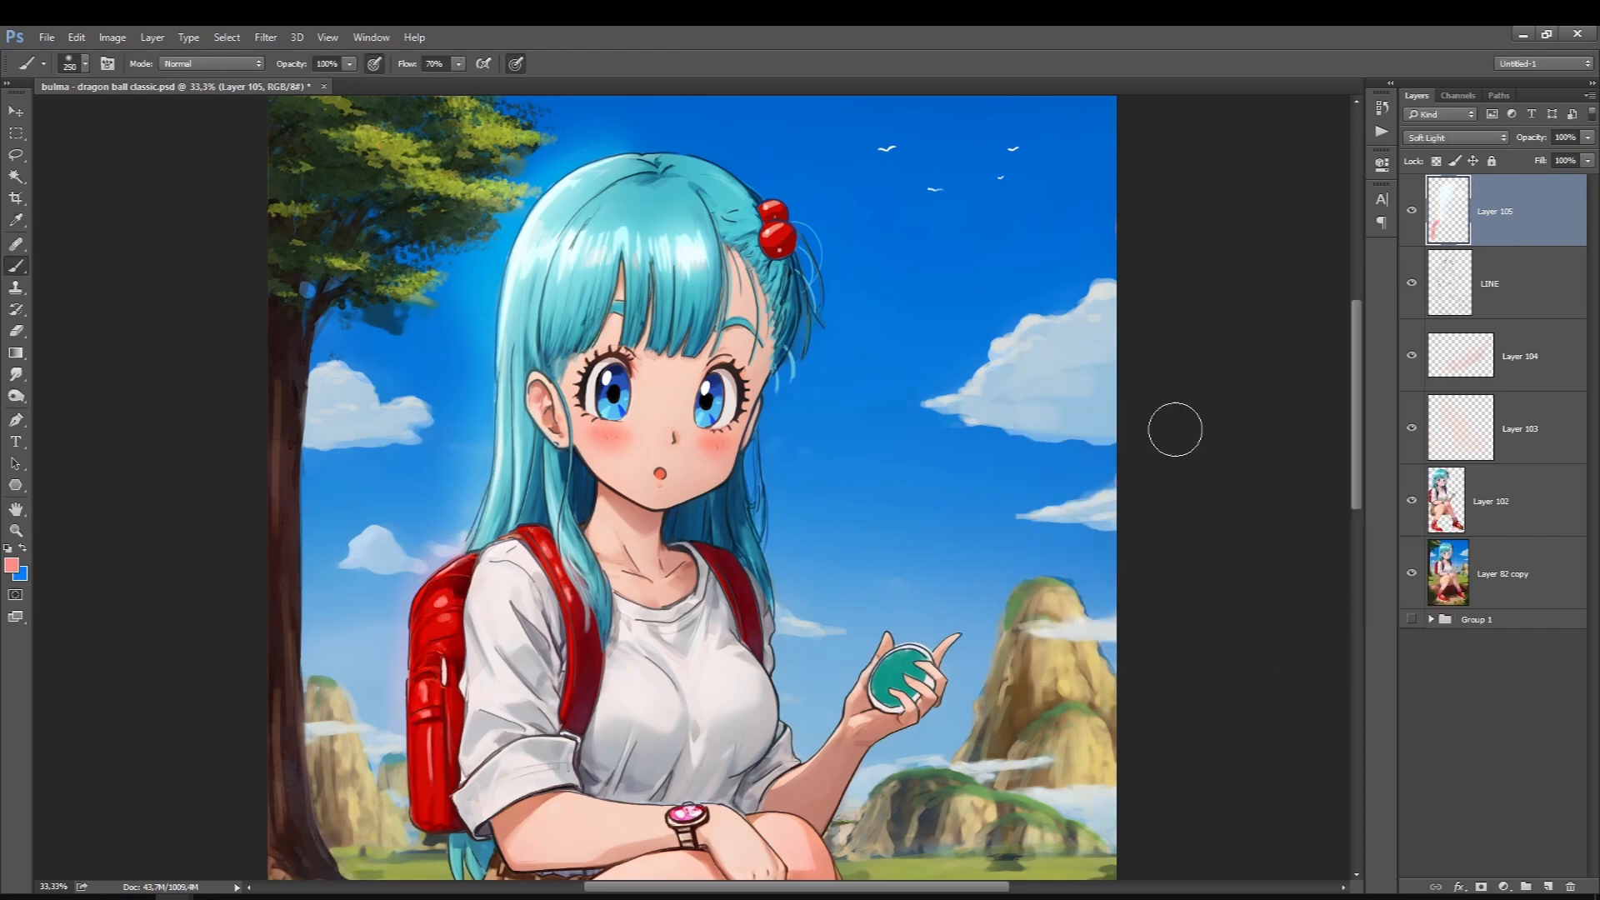
{"action": "left_click_drag", "start_coordinate": [1354, 450], "coordinate": [1355, 534]}
{"action": "scroll", "coordinate": [617, 554], "scroll_direction": "down", "scroll_amount": 3}
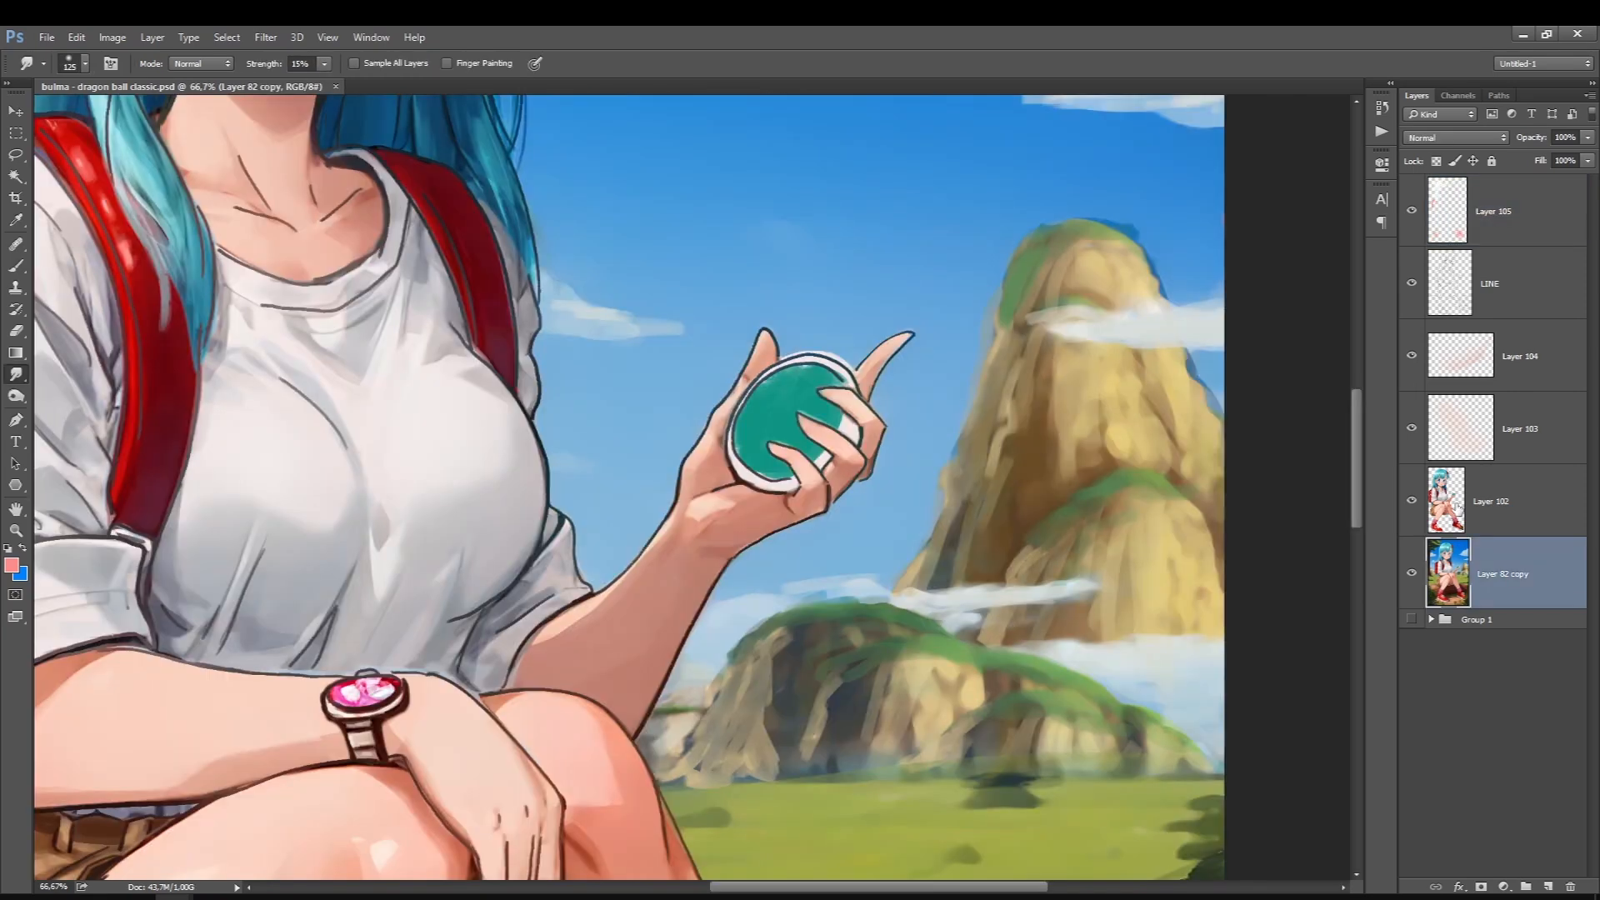
Add a layer above Layer 102 and draw thin dark green curved grid lines across the green disc in the hand
{"action": "left_click", "coordinate": [1452, 478]}
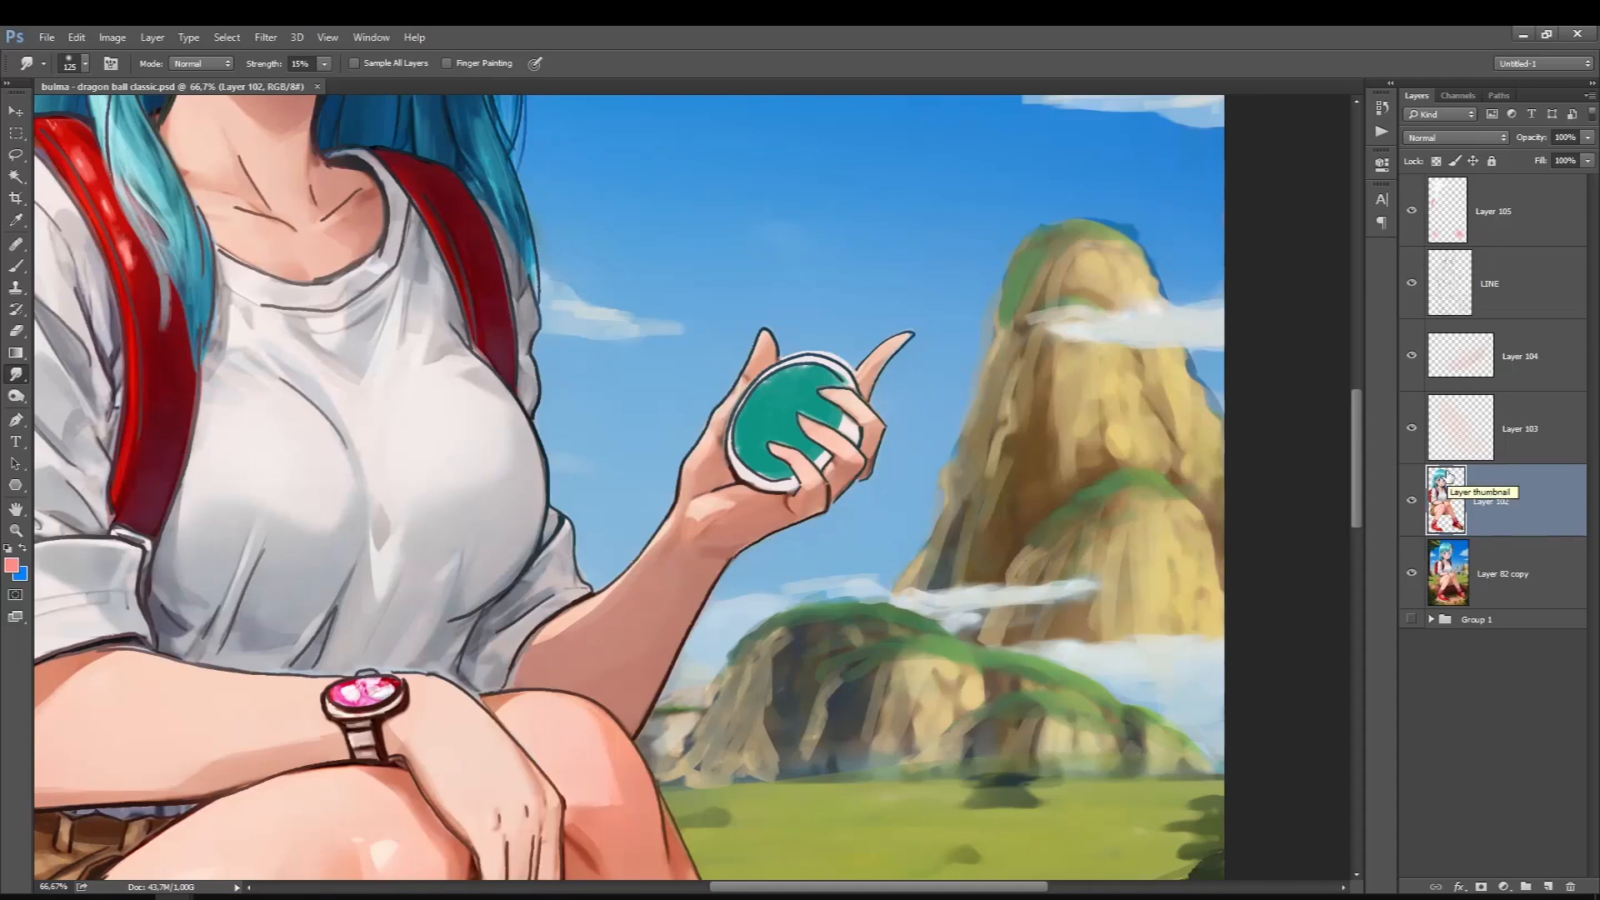
{"action": "left_click", "coordinate": [1548, 886]}
{"action": "left_click", "coordinate": [16, 265]}
{"action": "left_click", "coordinate": [12, 565]}
{"action": "left_click", "coordinate": [1222, 556]}
{"action": "left_click_drag", "start_coordinate": [1247, 564], "coordinate": [1247, 552]}
{"action": "key", "text": "Return"}
{"action": "right_click", "coordinate": [731, 406]}
{"action": "double_click", "coordinate": [810, 614]}
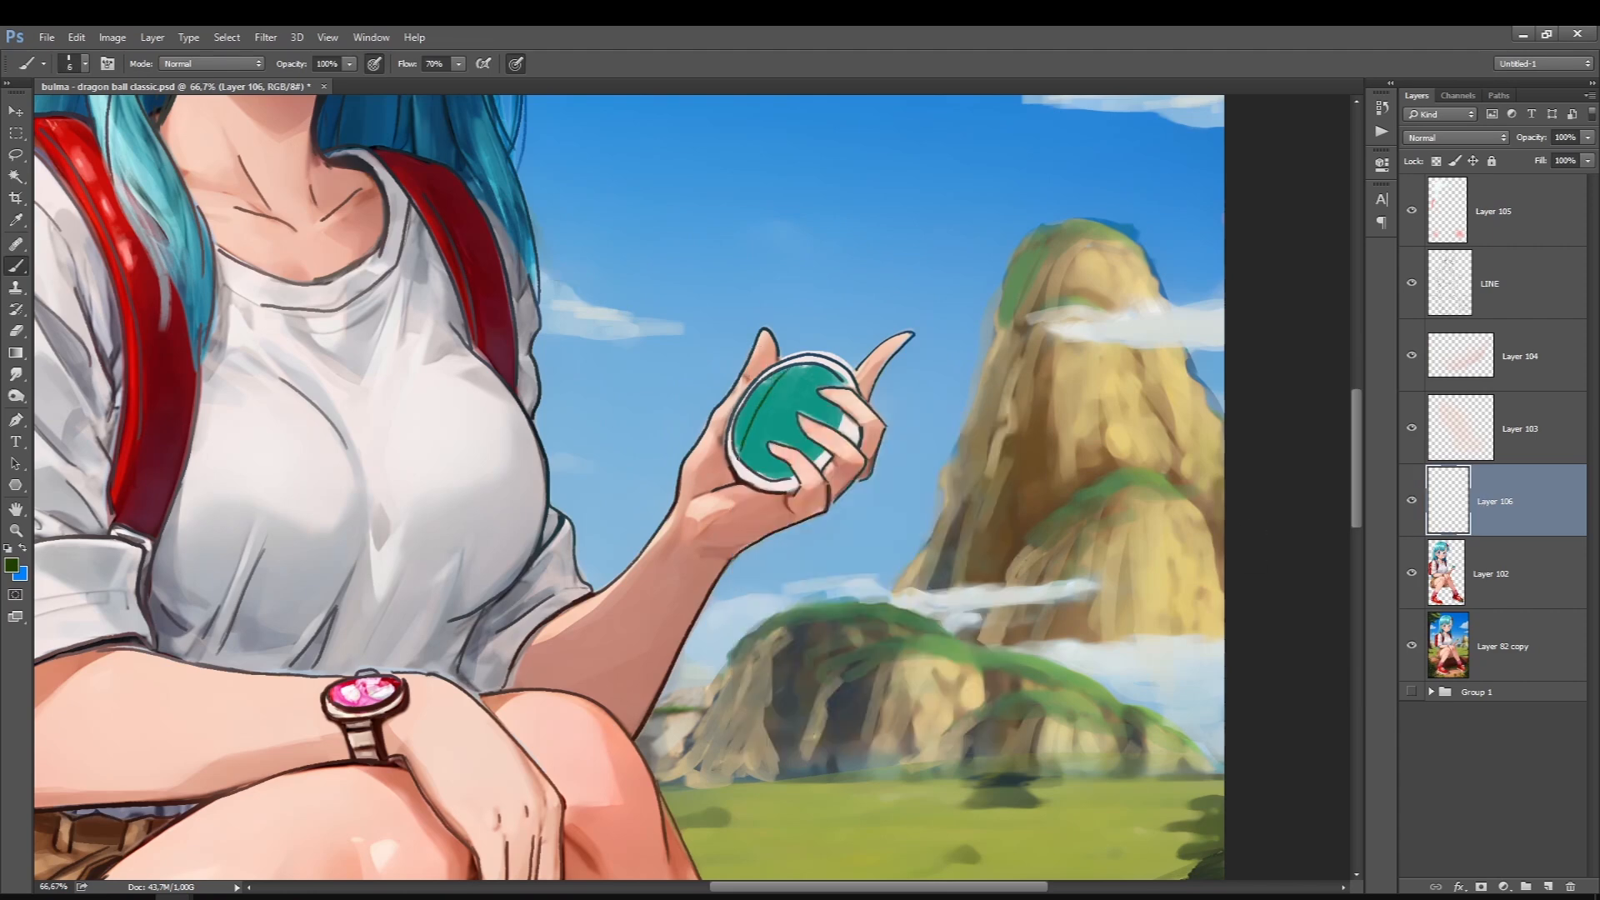
{"action": "left_click_drag", "start_coordinate": [763, 447], "coordinate": [754, 476]}
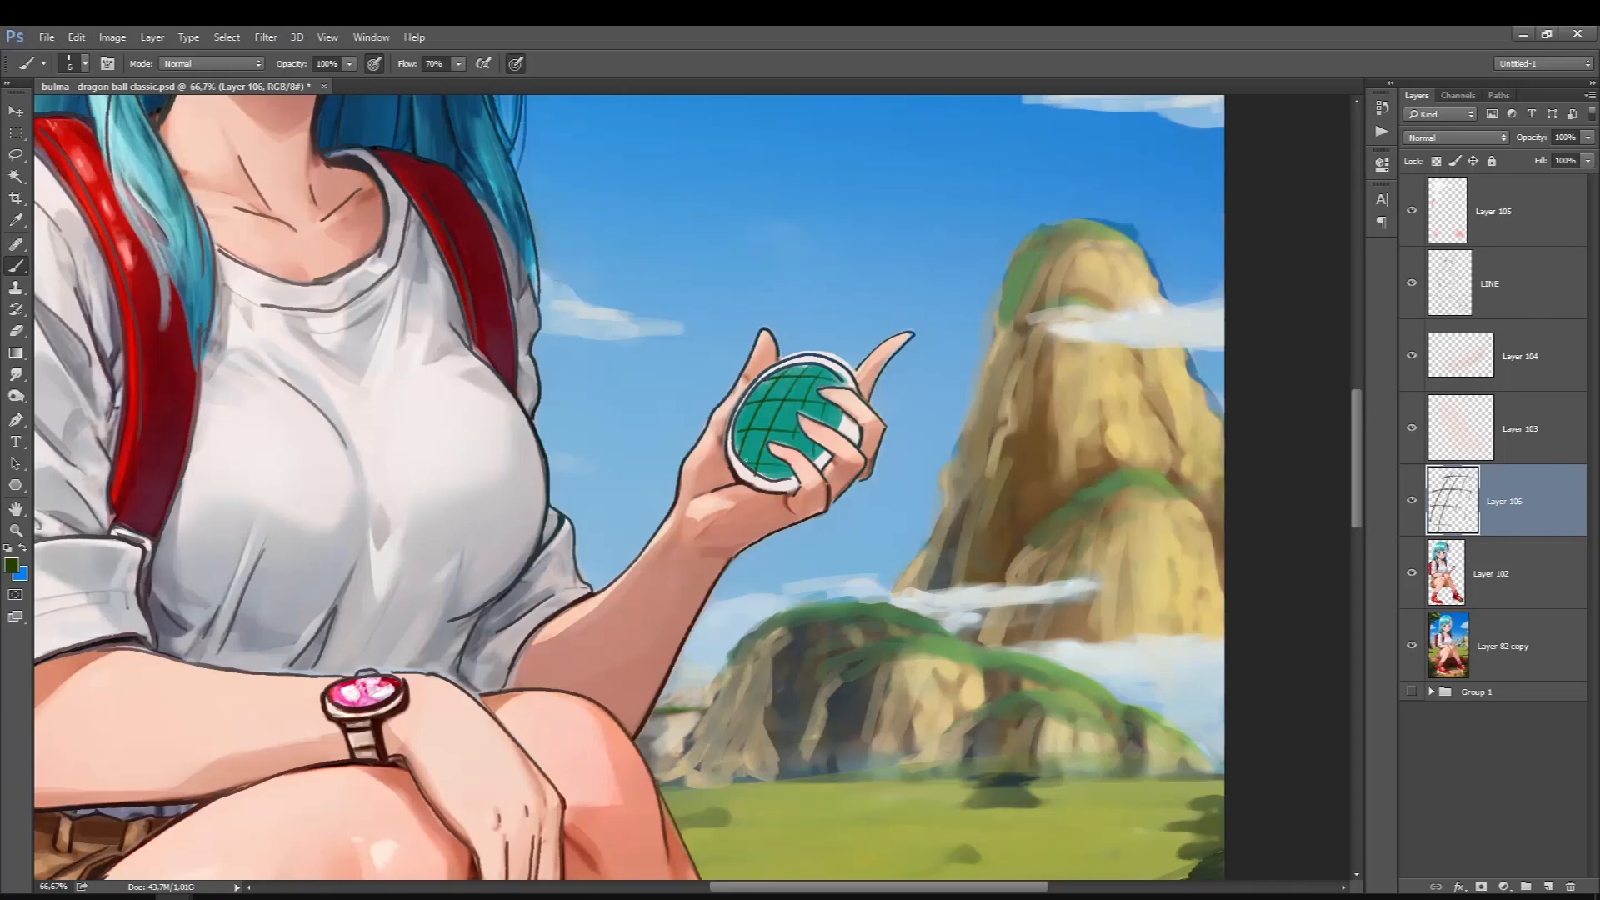
Duplicate the disc's grid line layer and shift the copy slightly from the original lines
{"action": "key", "text": "ctrl+j"}
{"action": "key", "text": "ctrl+t"}
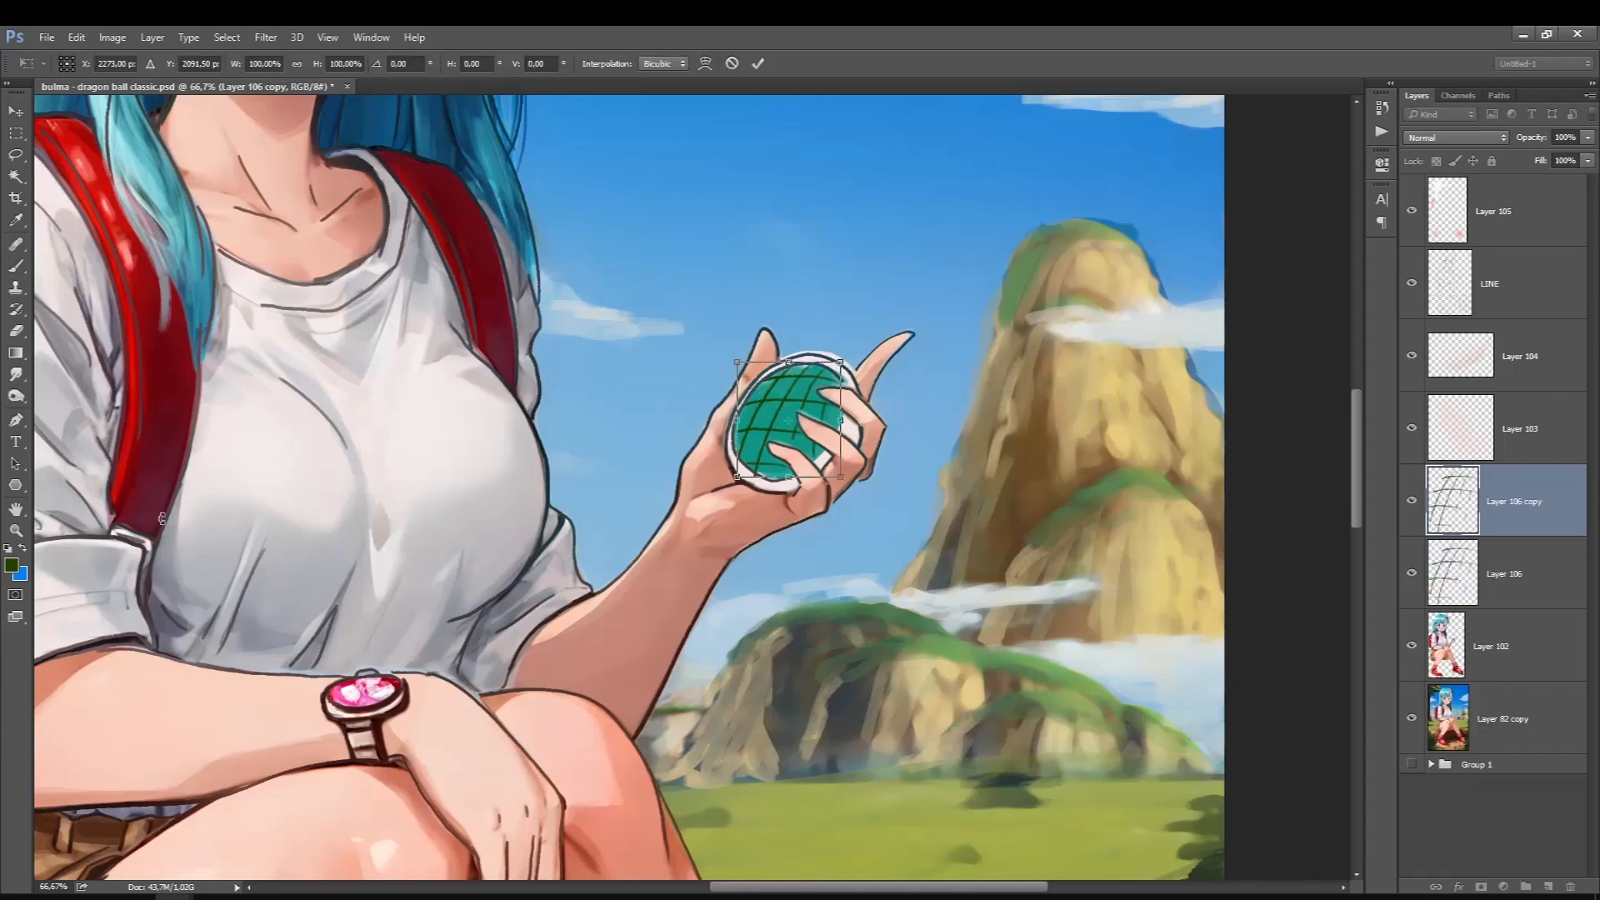
{"action": "key", "text": "Return"}
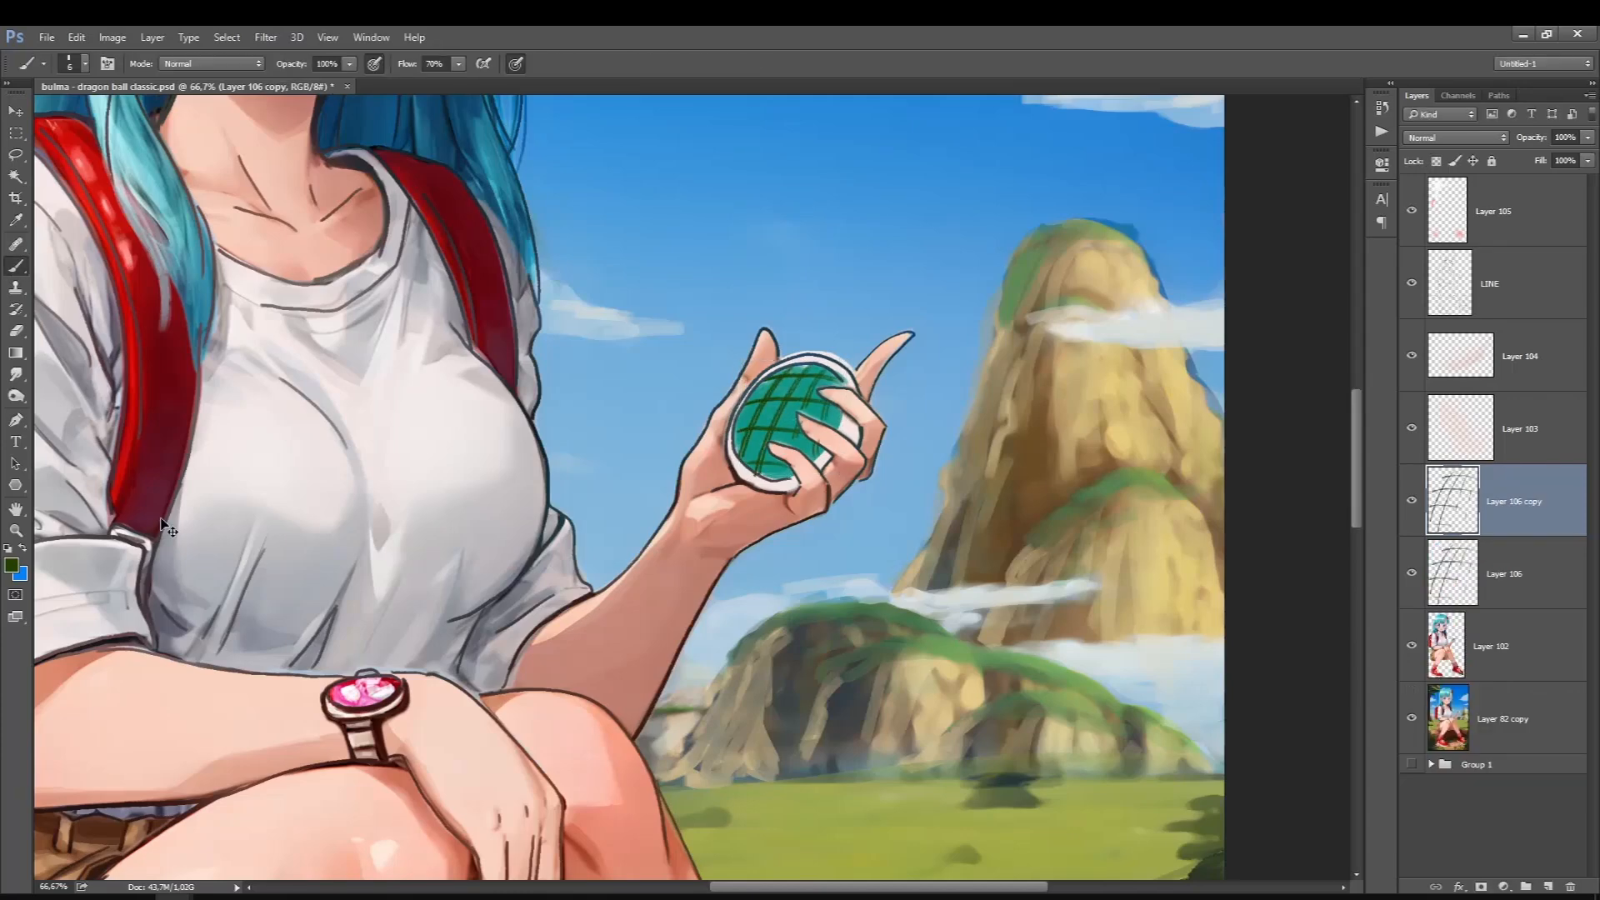
Recolour the duplicated grid lines to bright green with a Hue/Saturation adjustment
{"action": "key", "text": "ctrl+u"}
{"action": "left_click_drag", "start_coordinate": [1138, 494], "coordinate": [1213, 494]}
{"action": "left_click_drag", "start_coordinate": [1138, 452], "coordinate": [1237, 440]}
{"action": "left_click", "coordinate": [1297, 506]}
{"action": "left_click_drag", "start_coordinate": [1212, 493], "coordinate": [1150, 493]}
{"action": "left_click_drag", "start_coordinate": [1102, 414], "coordinate": [1122, 414]}
{"action": "left_click_drag", "start_coordinate": [1150, 493], "coordinate": [1174, 494]}
{"action": "key", "text": "Return"}
{"action": "key", "text": "b"}
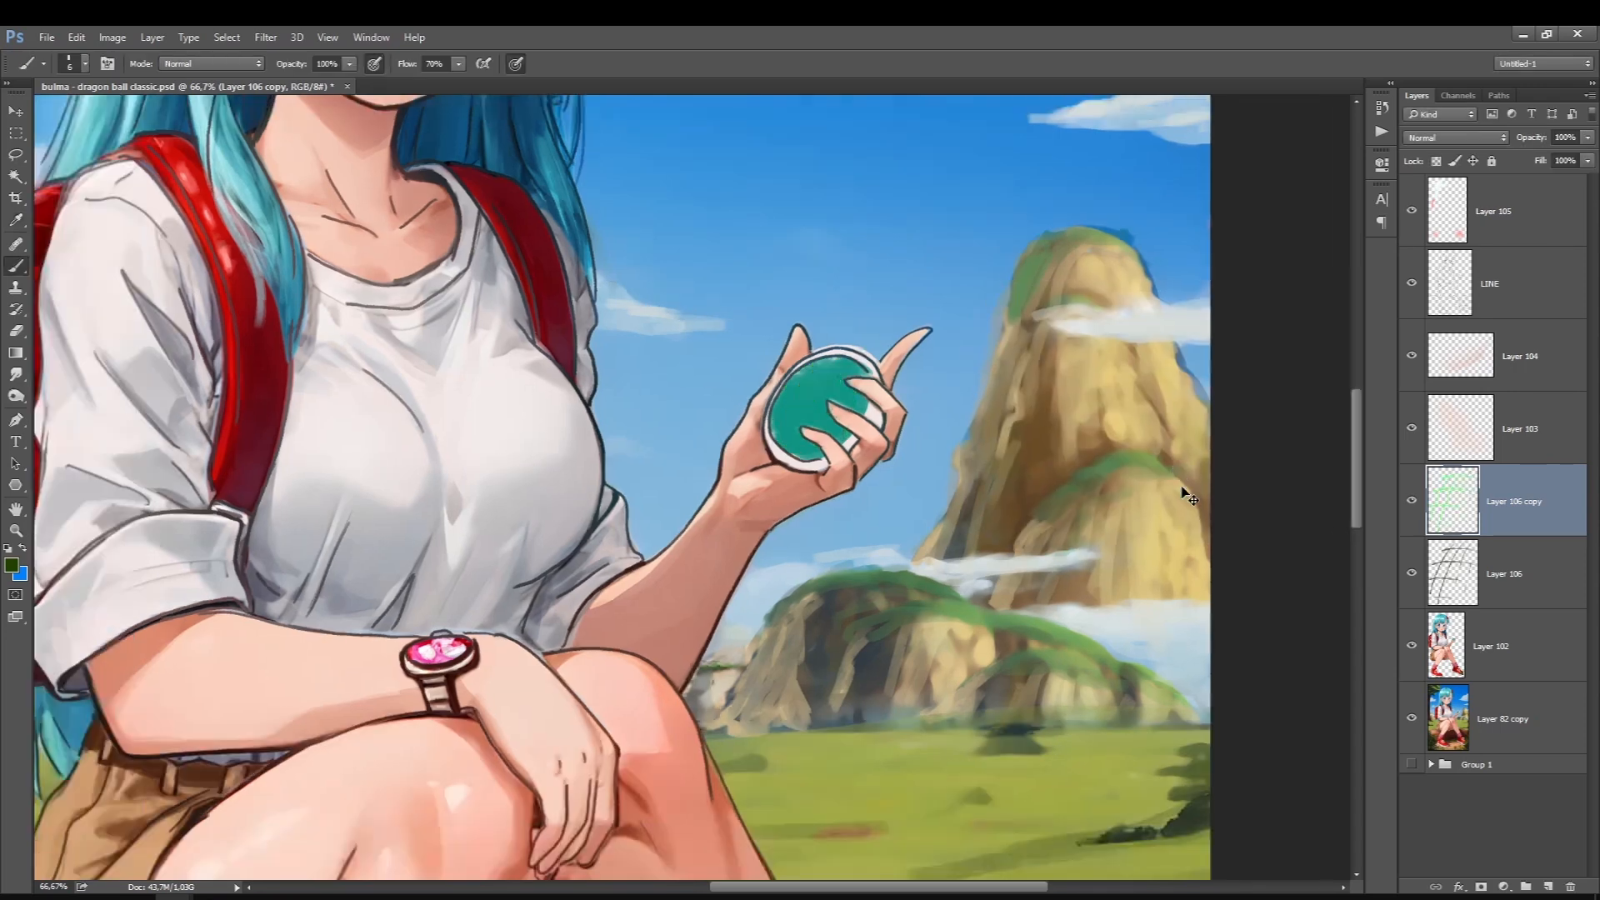
Save the document and merge both grid line layers down into Layer 102
{"action": "key", "text": "ctrl+0"}
{"action": "key", "text": "ctrl+s"}
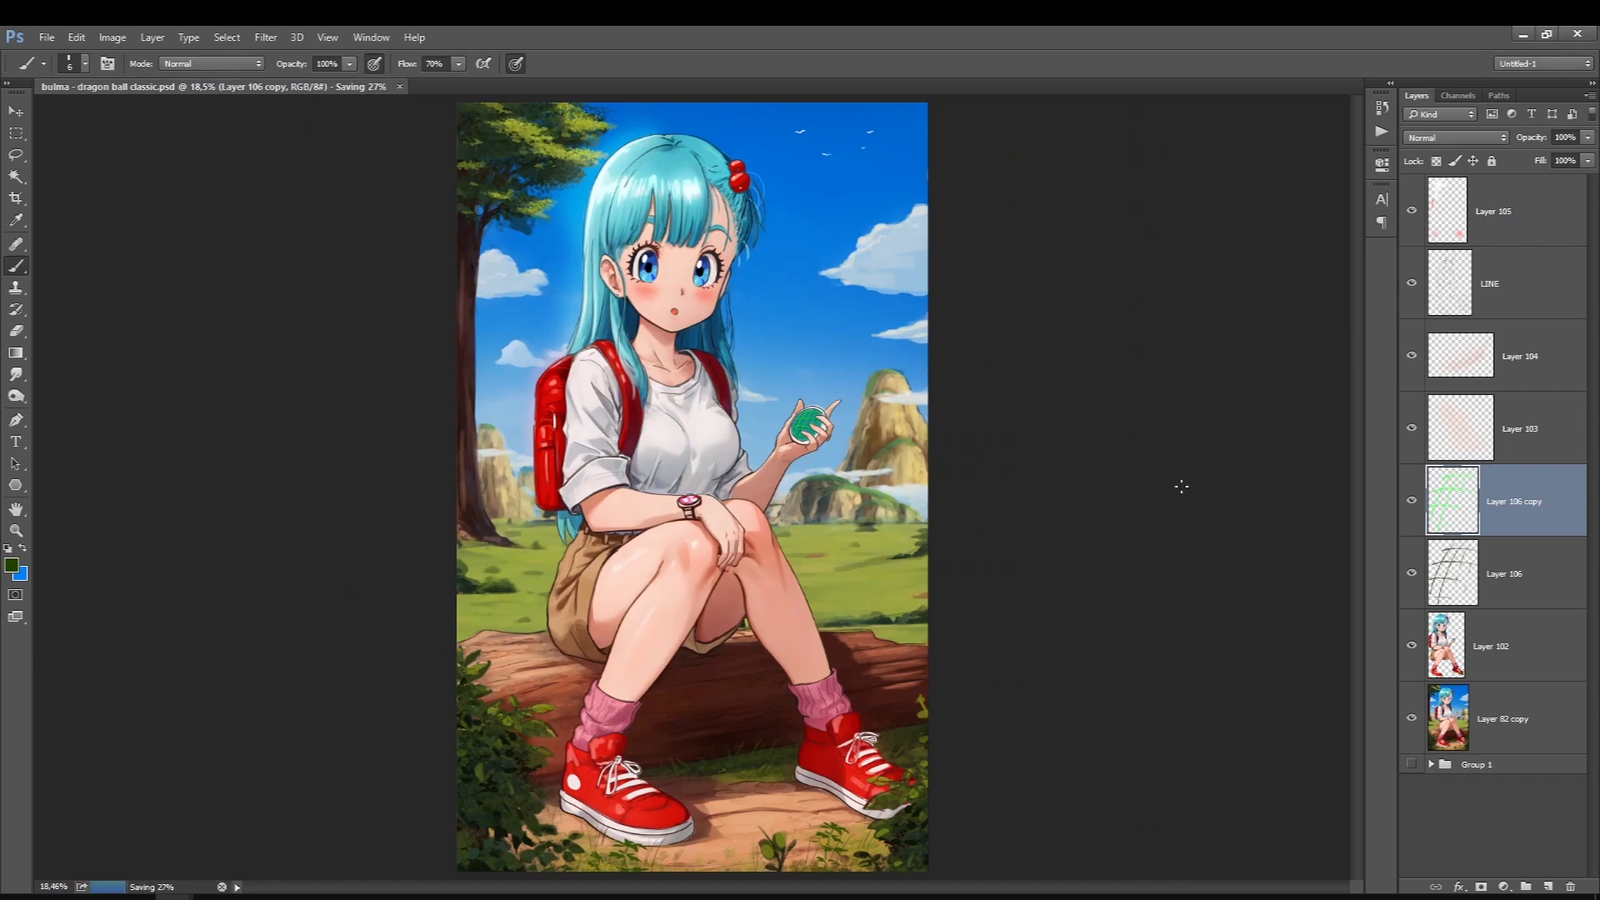
{"action": "key", "text": "ctrl+e"}
{"action": "key", "text": "ctrl+e"}
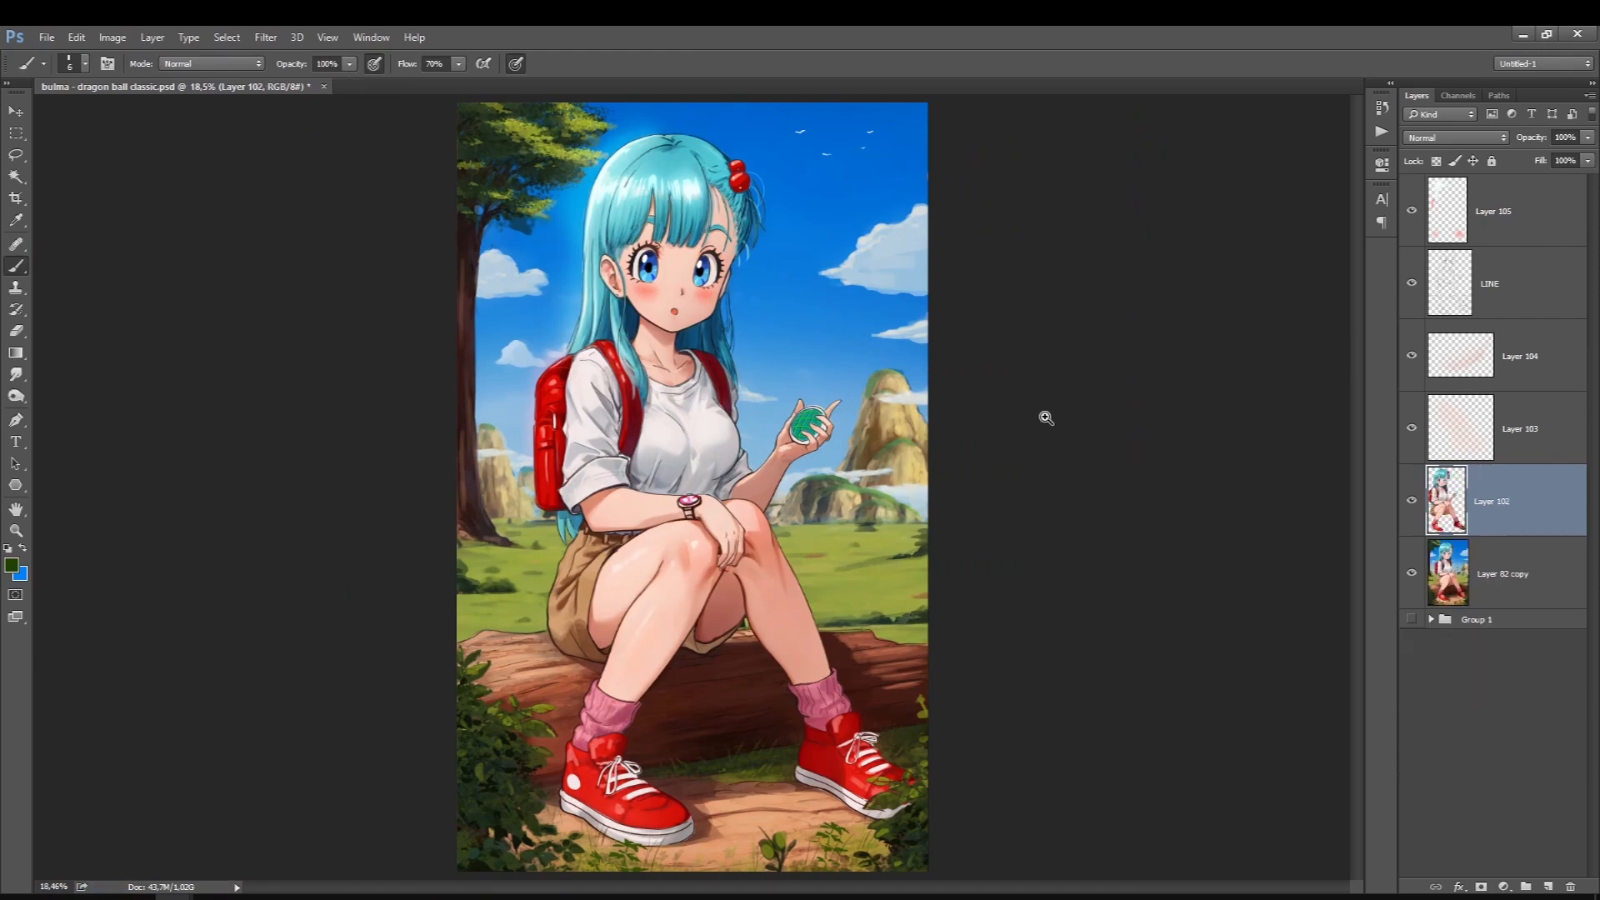
Lasso the area just above the disc's upper rim and remove the white spilling outside its outline
{"action": "left_click", "coordinate": [838, 421], "text": "ctrl"}
{"action": "left_click", "coordinate": [771, 396], "text": "ctrl"}
{"action": "left_click", "coordinate": [781, 383], "text": "ctrl"}
{"action": "left_click", "coordinate": [821, 390], "text": "ctrl"}
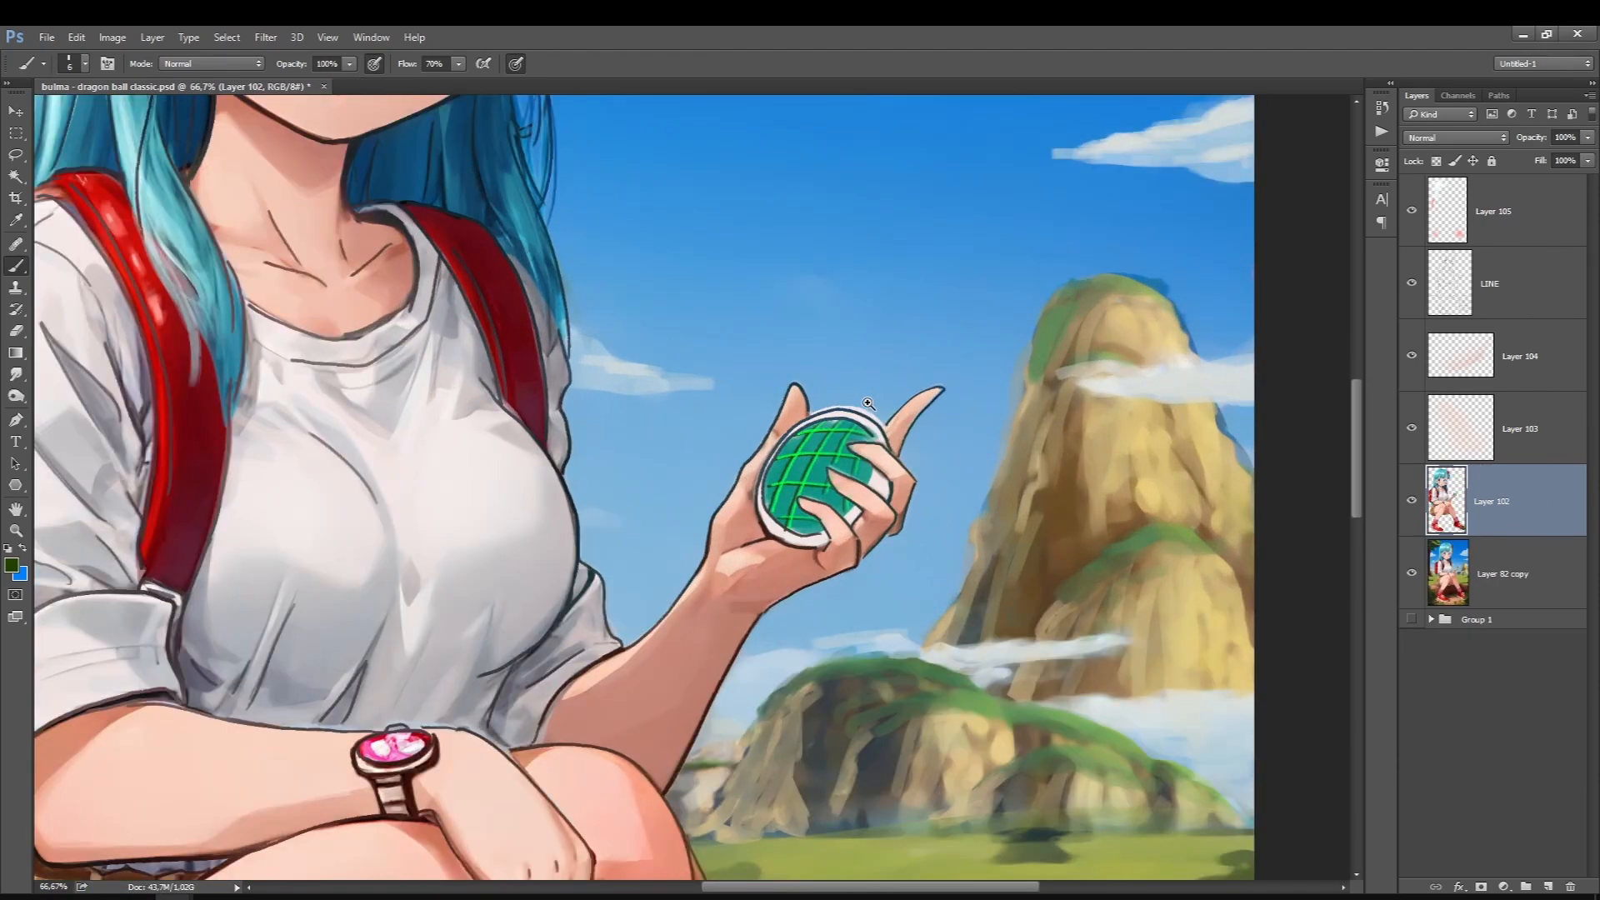
{"action": "left_click", "coordinate": [851, 397], "text": "ctrl"}
{"action": "left_click", "coordinate": [878, 403], "text": "ctrl"}
{"action": "left_click", "coordinate": [12, 566]}
{"action": "left_click", "coordinate": [750, 423]}
{"action": "key", "text": "Return"}
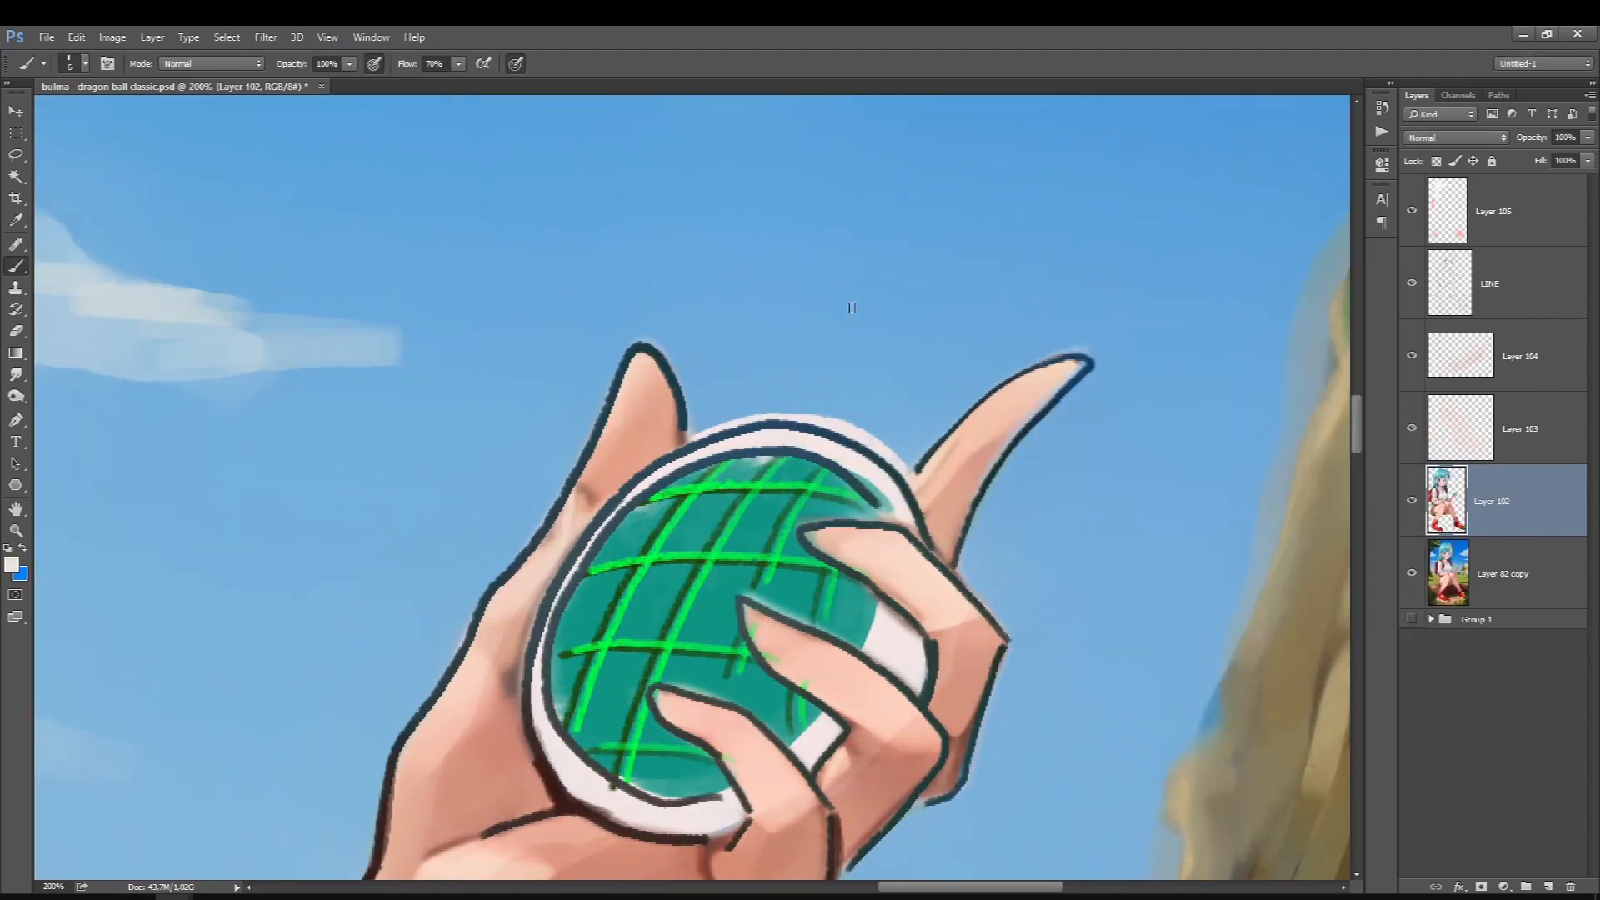
{"action": "key", "text": "l"}
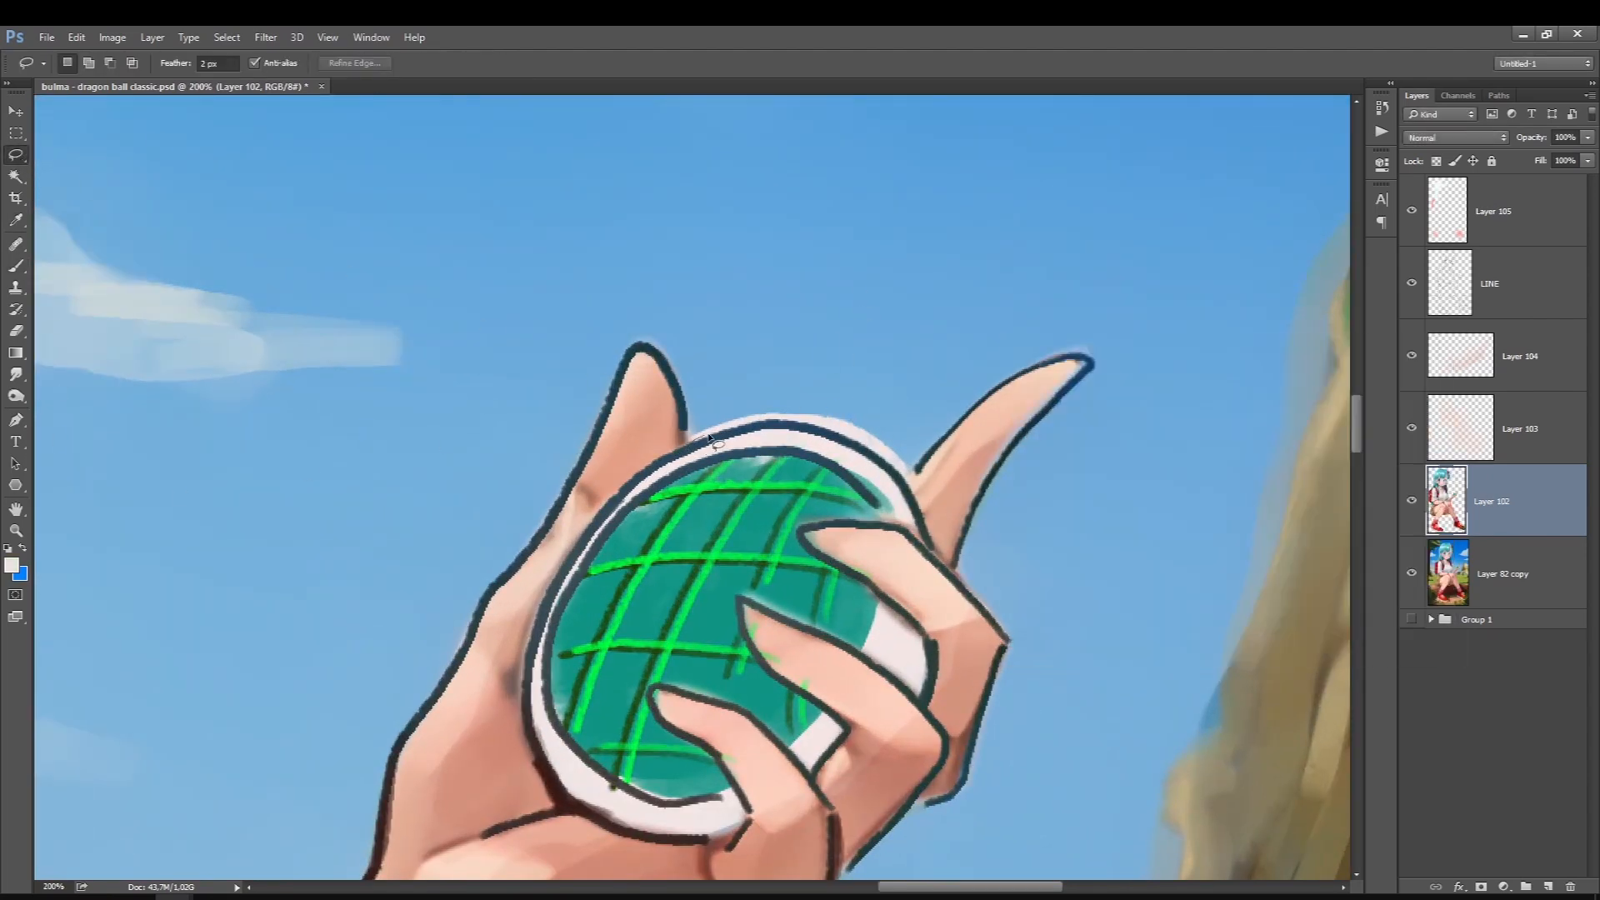
{"action": "left_click_drag", "start_coordinate": [904, 482], "coordinate": [691, 436]}
Smudge the background on Layer 82 copy within the selection above the disc's rim
{"action": "left_click", "coordinate": [1450, 566]}
{"action": "left_click", "coordinate": [15, 266]}
{"action": "left_click", "coordinate": [15, 374]}
{"action": "left_click_drag", "start_coordinate": [867, 446], "coordinate": [733, 417]}
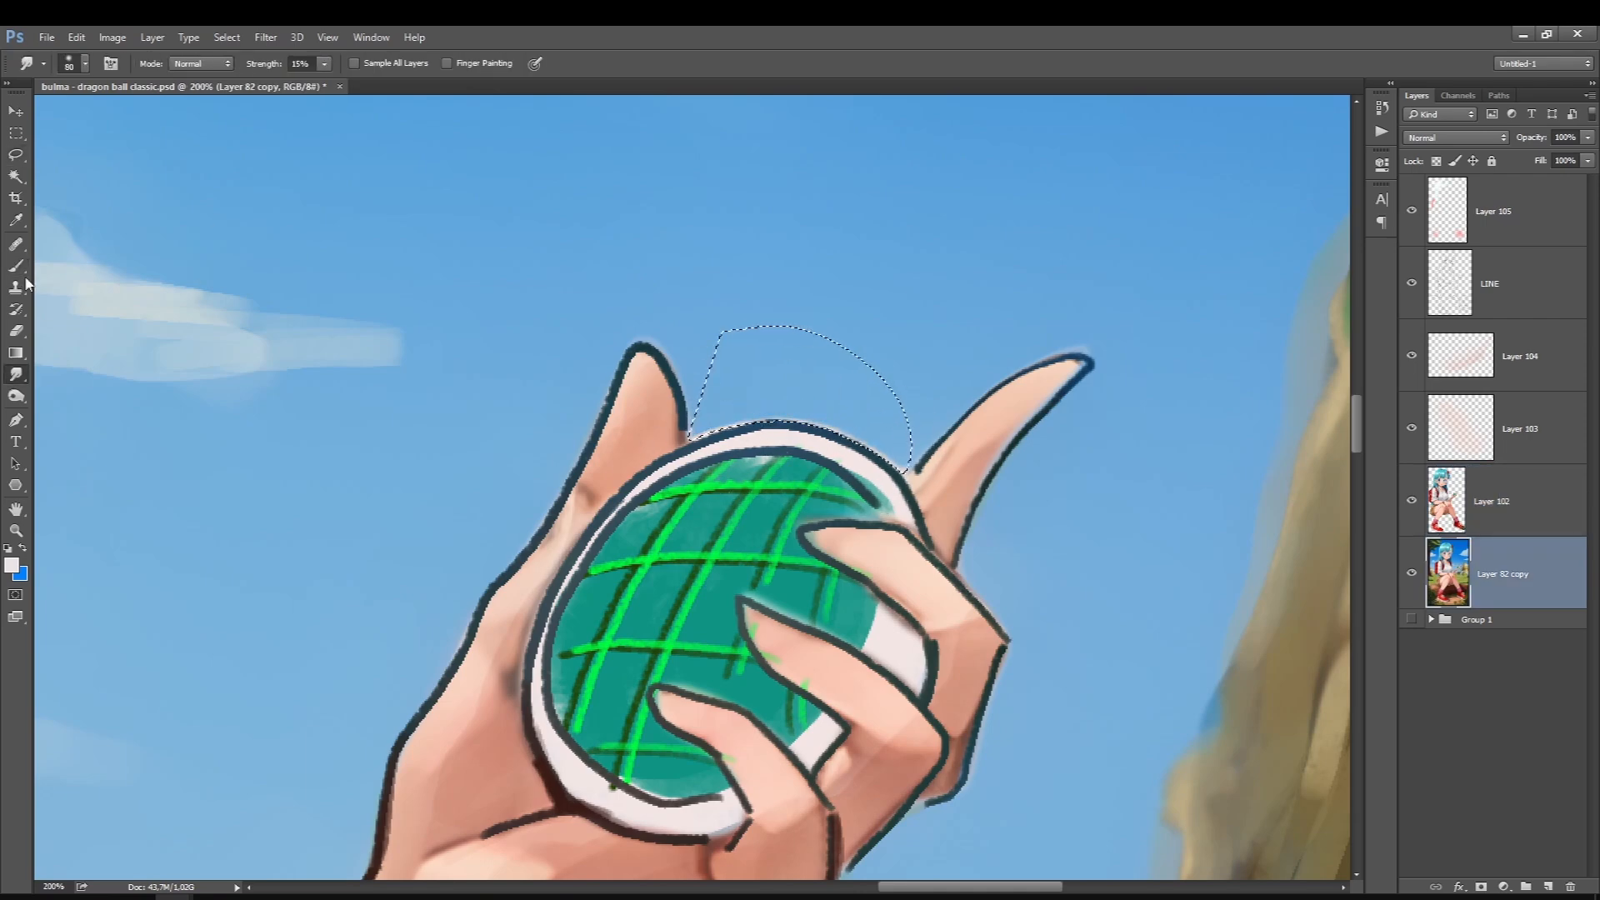
Touch up the disc's upper rim on Layer 102 with a small grey brush
{"action": "left_click", "coordinate": [16, 266]}
{"action": "key", "text": "alt+bracketright"}
{"action": "left_click", "coordinate": [12, 566]}
{"action": "left_click", "coordinate": [1025, 500]}
{"action": "left_click", "coordinate": [1397, 384]}
{"action": "key", "text": "bracketleft"}
{"action": "key", "text": "bracketleft"}
{"action": "key", "text": "bracketleft"}
{"action": "key", "text": "bracketleft"}
{"action": "key", "text": "bracketleft"}
{"action": "left_click_drag", "start_coordinate": [827, 412], "coordinate": [846, 421]}
{"action": "key", "text": "ctrl+0"}
Load the line art as a selection and add a layer above Layer 105, with light cyan as the brush colour
{"action": "key", "text": "alt+bracketright"}
{"action": "key", "text": "alt+bracketright"}
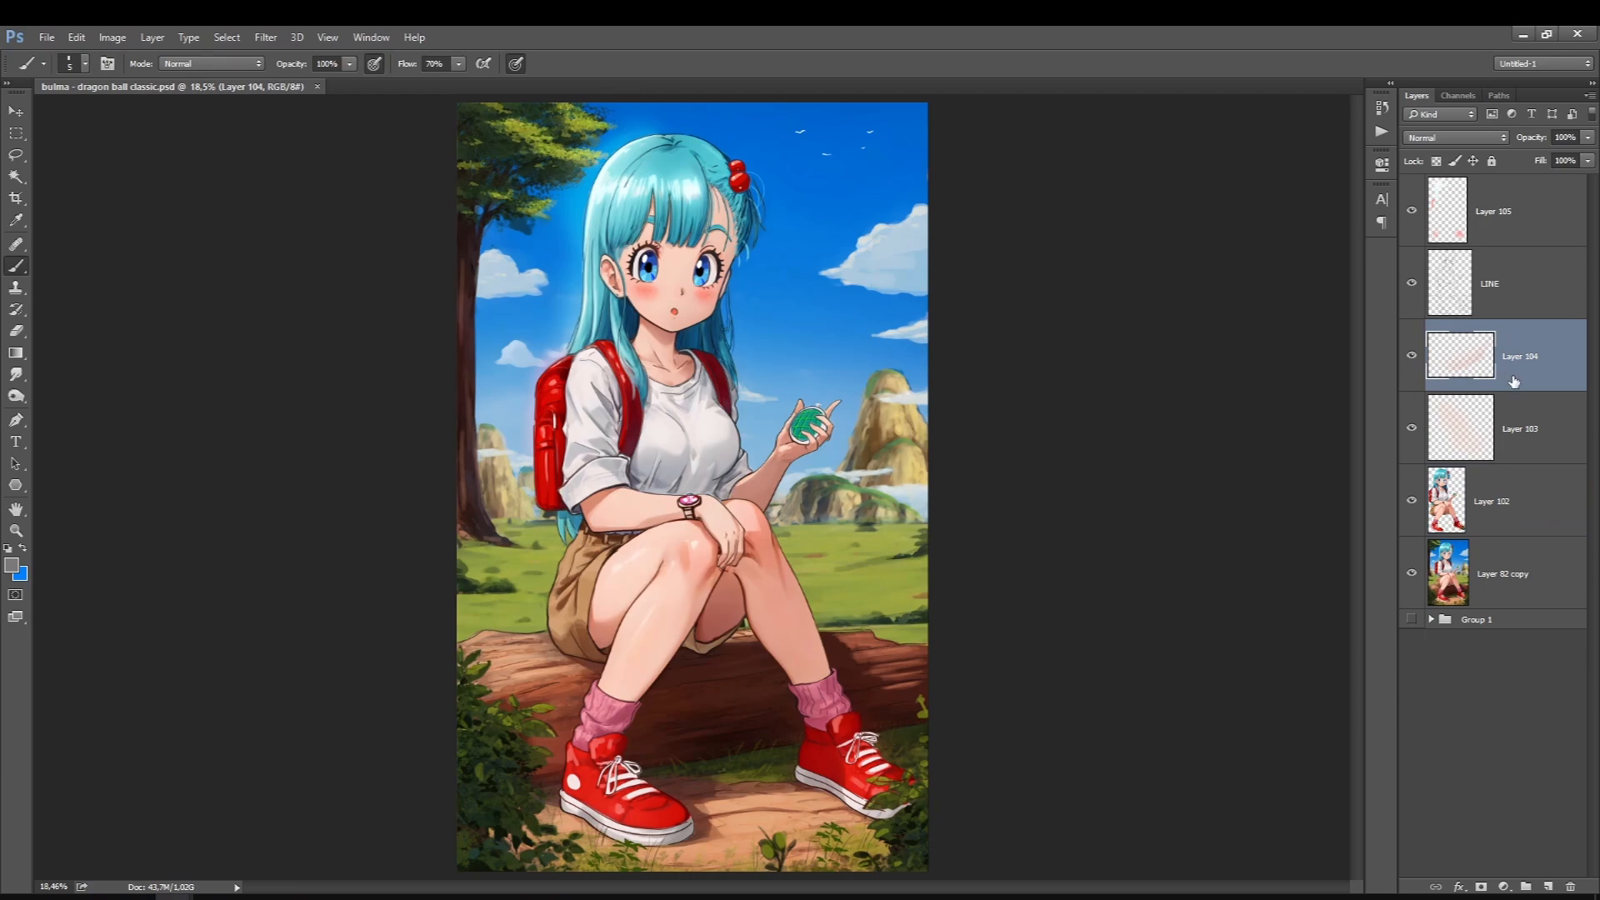
{"action": "key", "text": "alt+bracketright"}
{"action": "left_click", "coordinate": [457, 129]}
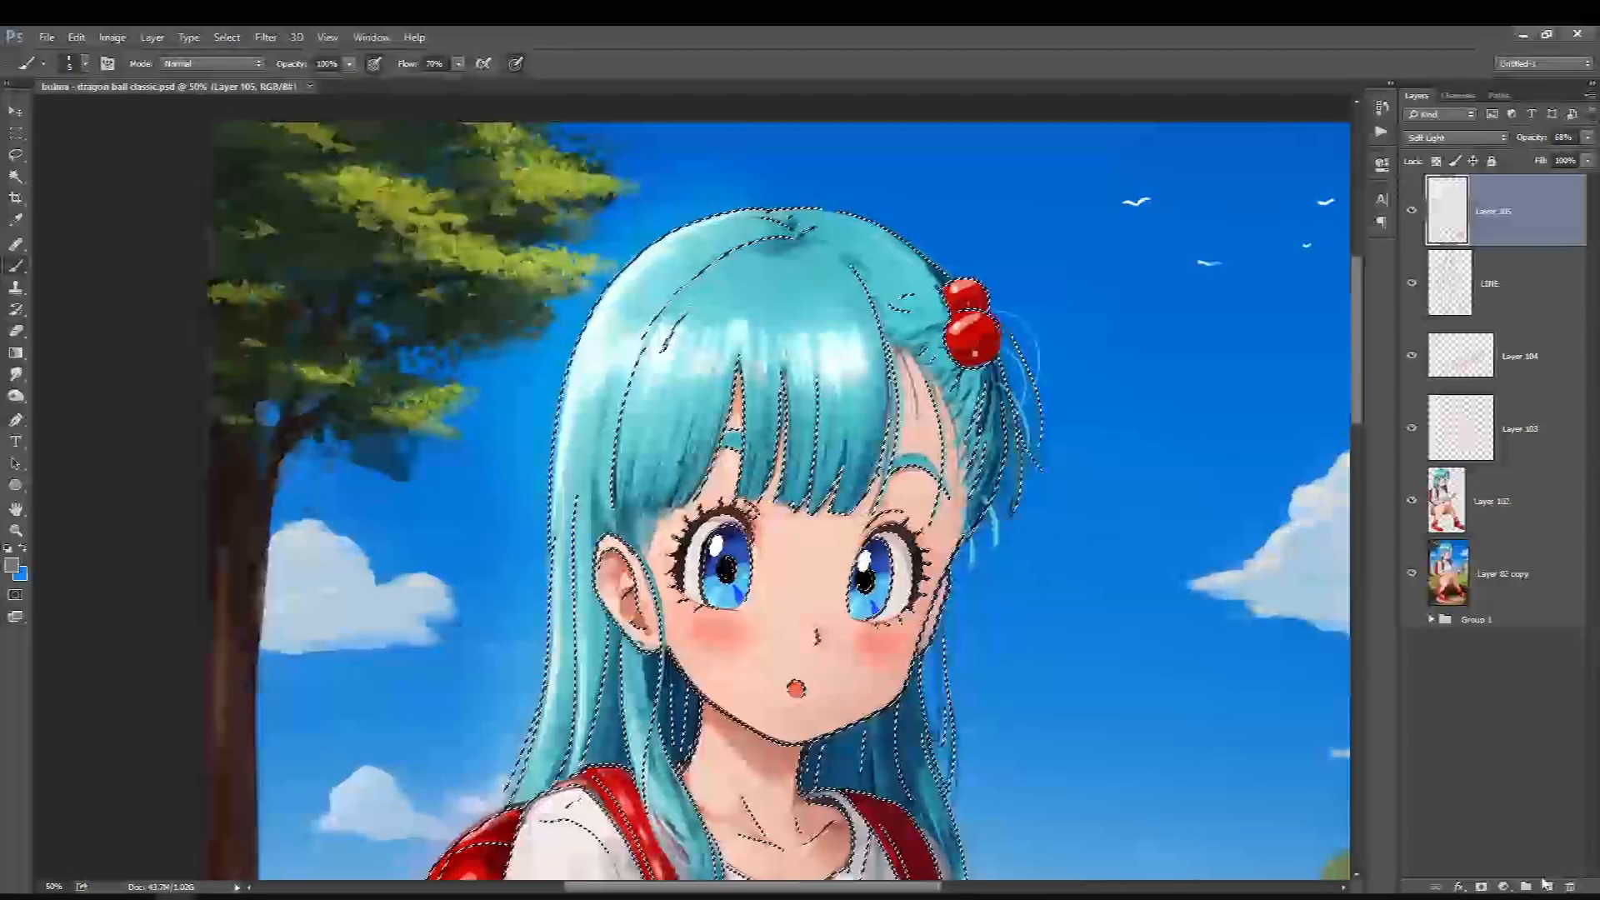
{"action": "key", "text": "ctrl+shift+alt+n"}
{"action": "left_click", "coordinate": [14, 567]}
{"action": "left_click", "coordinate": [1128, 408]}
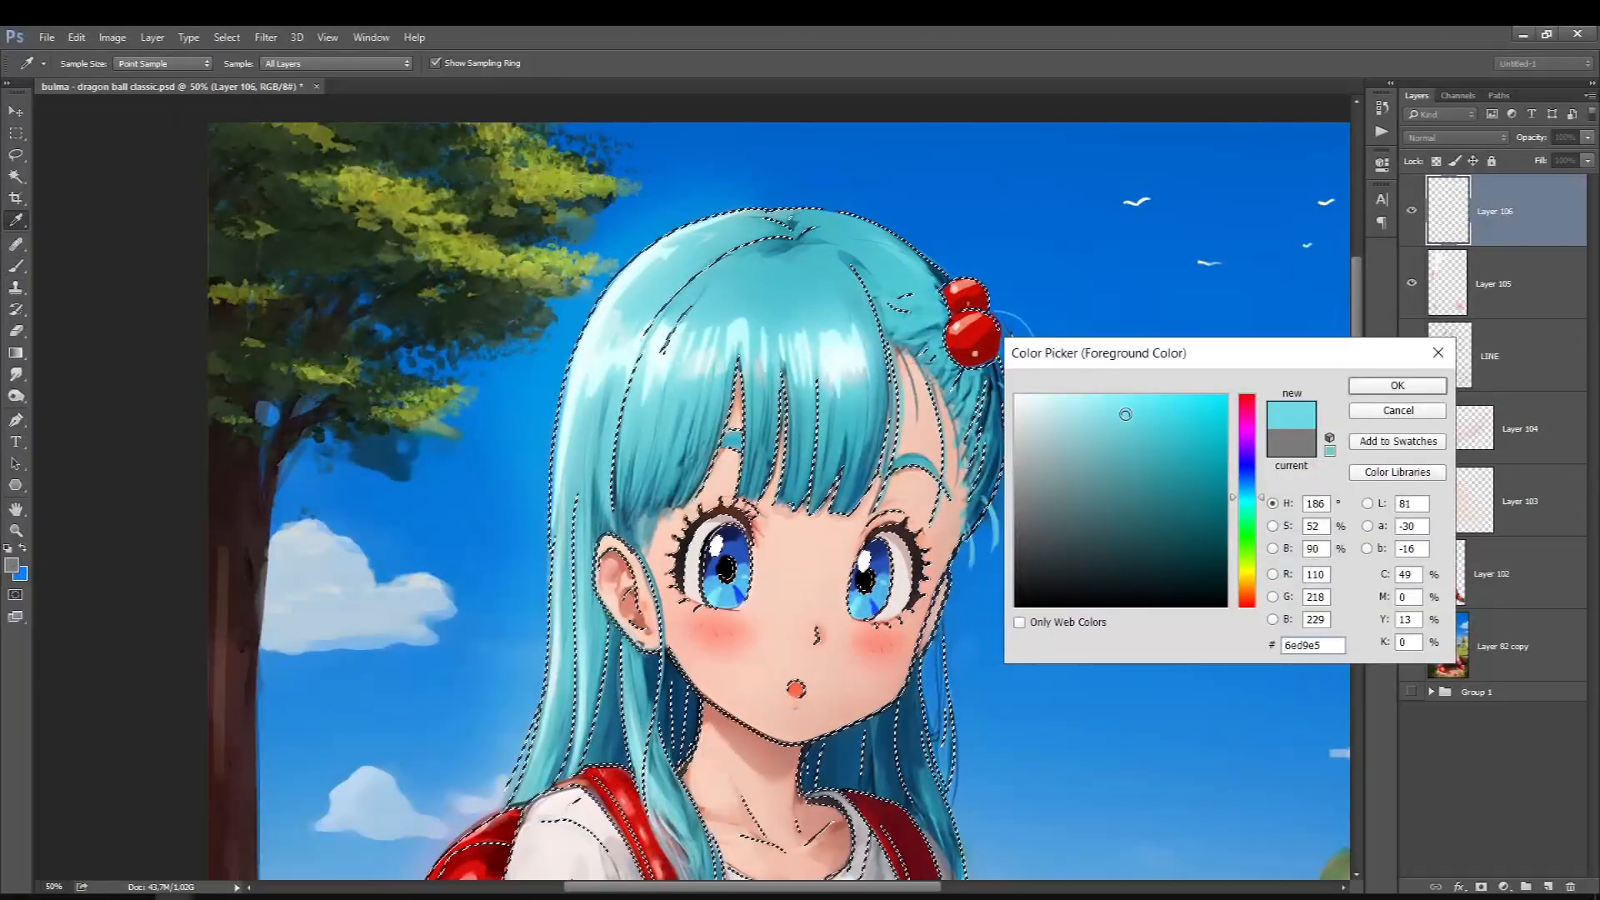
{"action": "left_click", "coordinate": [1394, 371]}
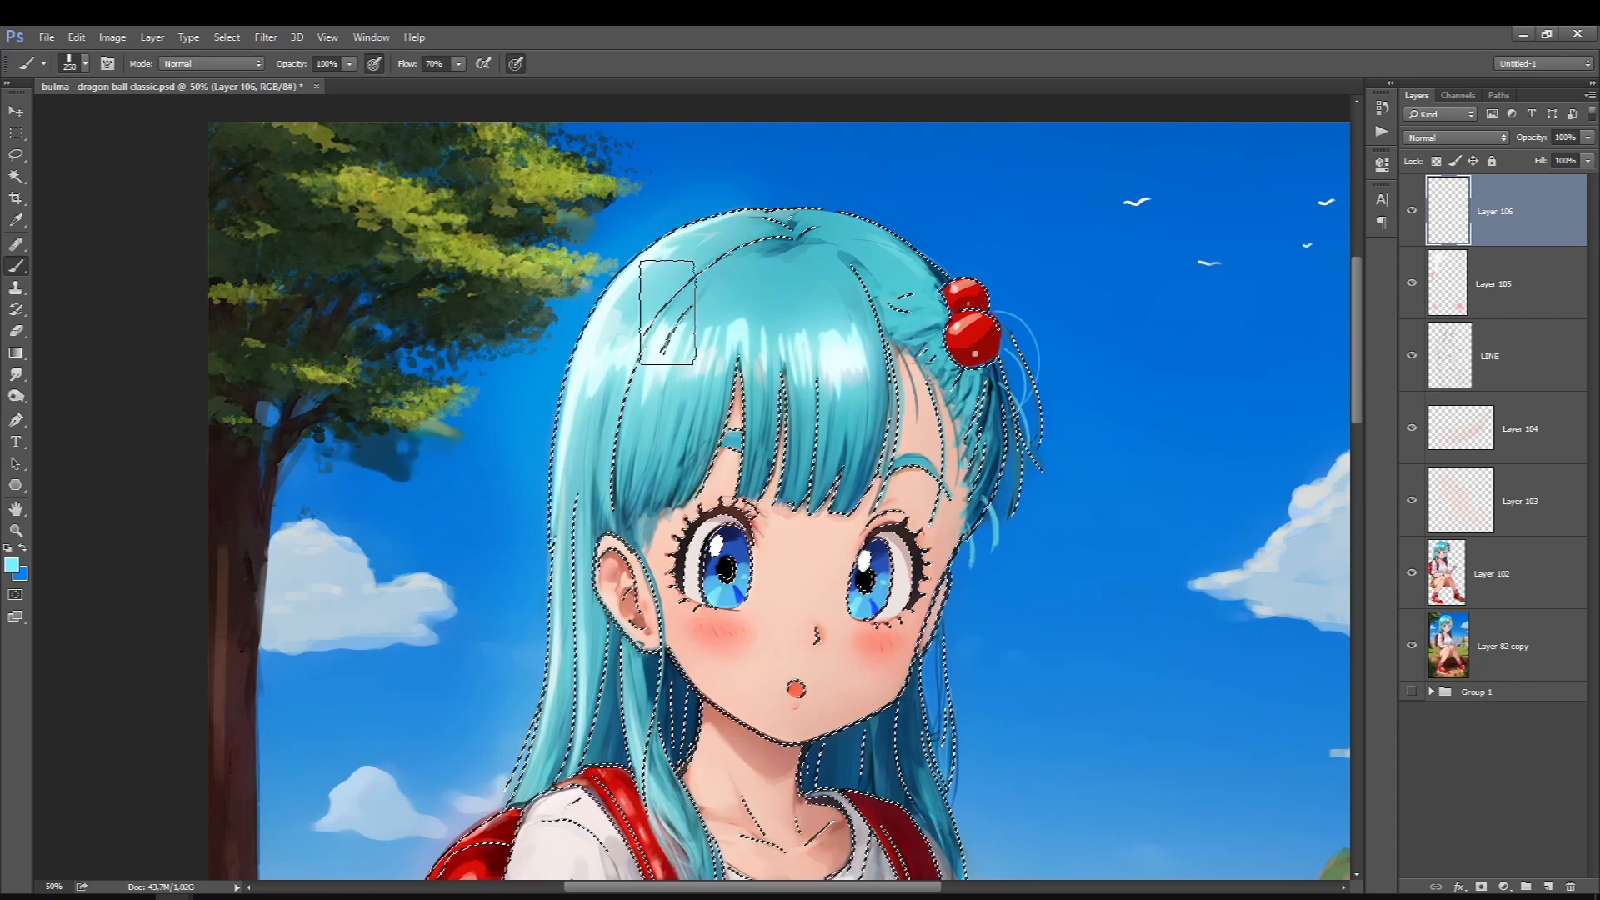
Clip the new layer to Layer 105 and brush light cyan over the top of the hair with a large soft round brush
{"action": "right_click", "coordinate": [687, 294]}
{"action": "double_click", "coordinate": [707, 446]}
{"action": "key", "text": "]"}
{"action": "key", "text": "]"}
{"action": "key", "text": "]"}
{"action": "key", "text": "]"}
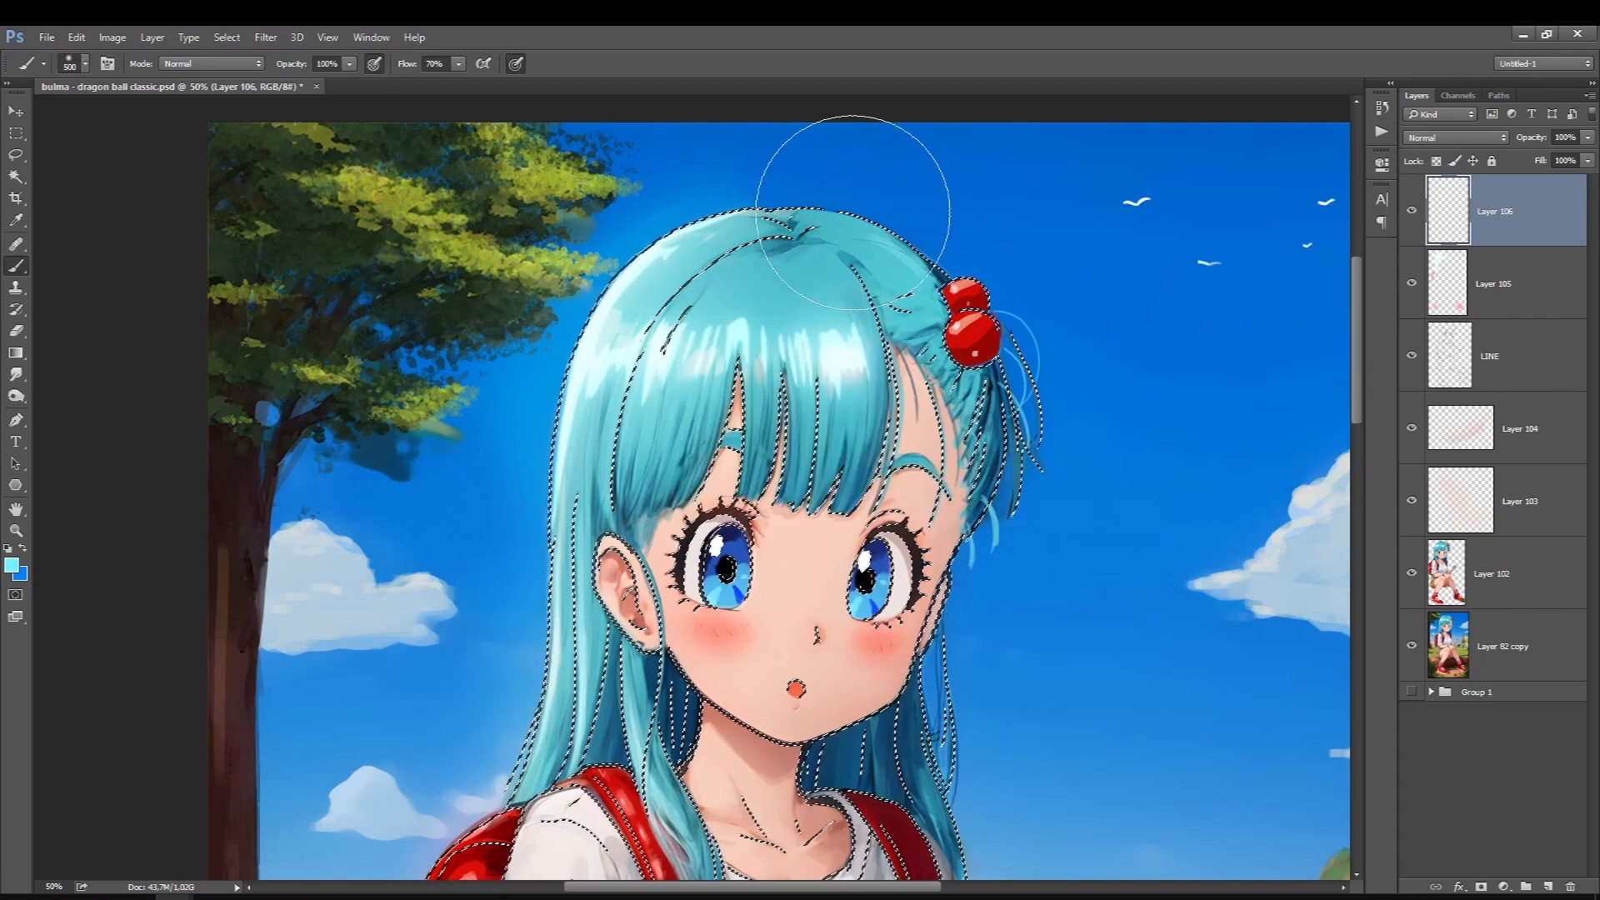
{"action": "key", "text": "ctrl+h"}
{"action": "left_click_drag", "start_coordinate": [1463, 242], "coordinate": [1464, 241]}
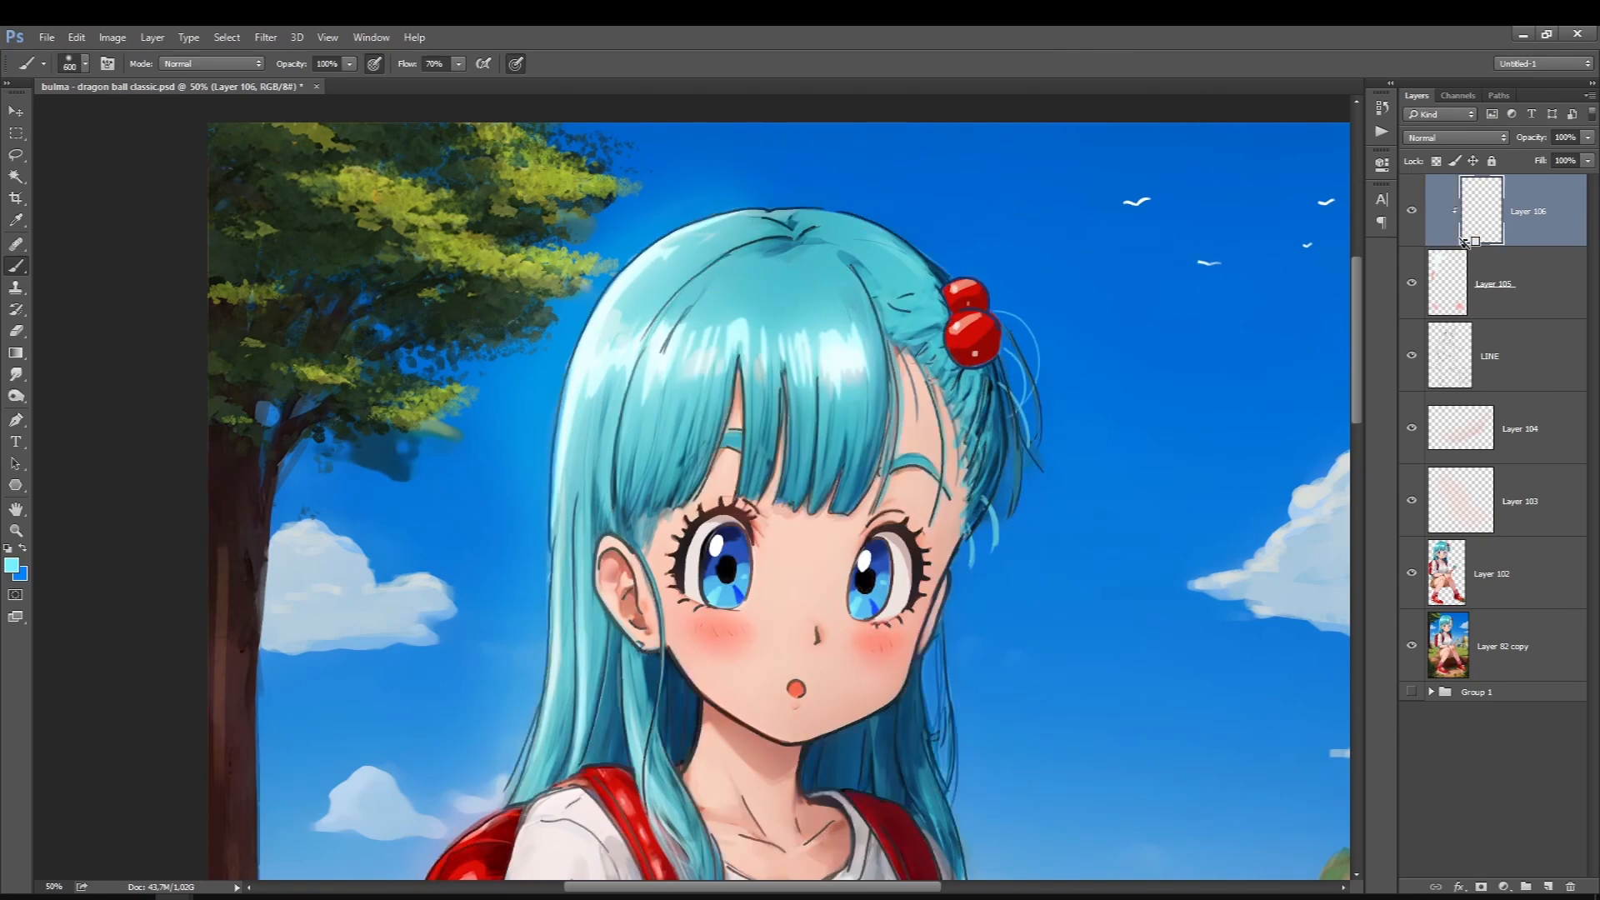
{"action": "left_click_drag", "start_coordinate": [637, 273], "coordinate": [697, 142]}
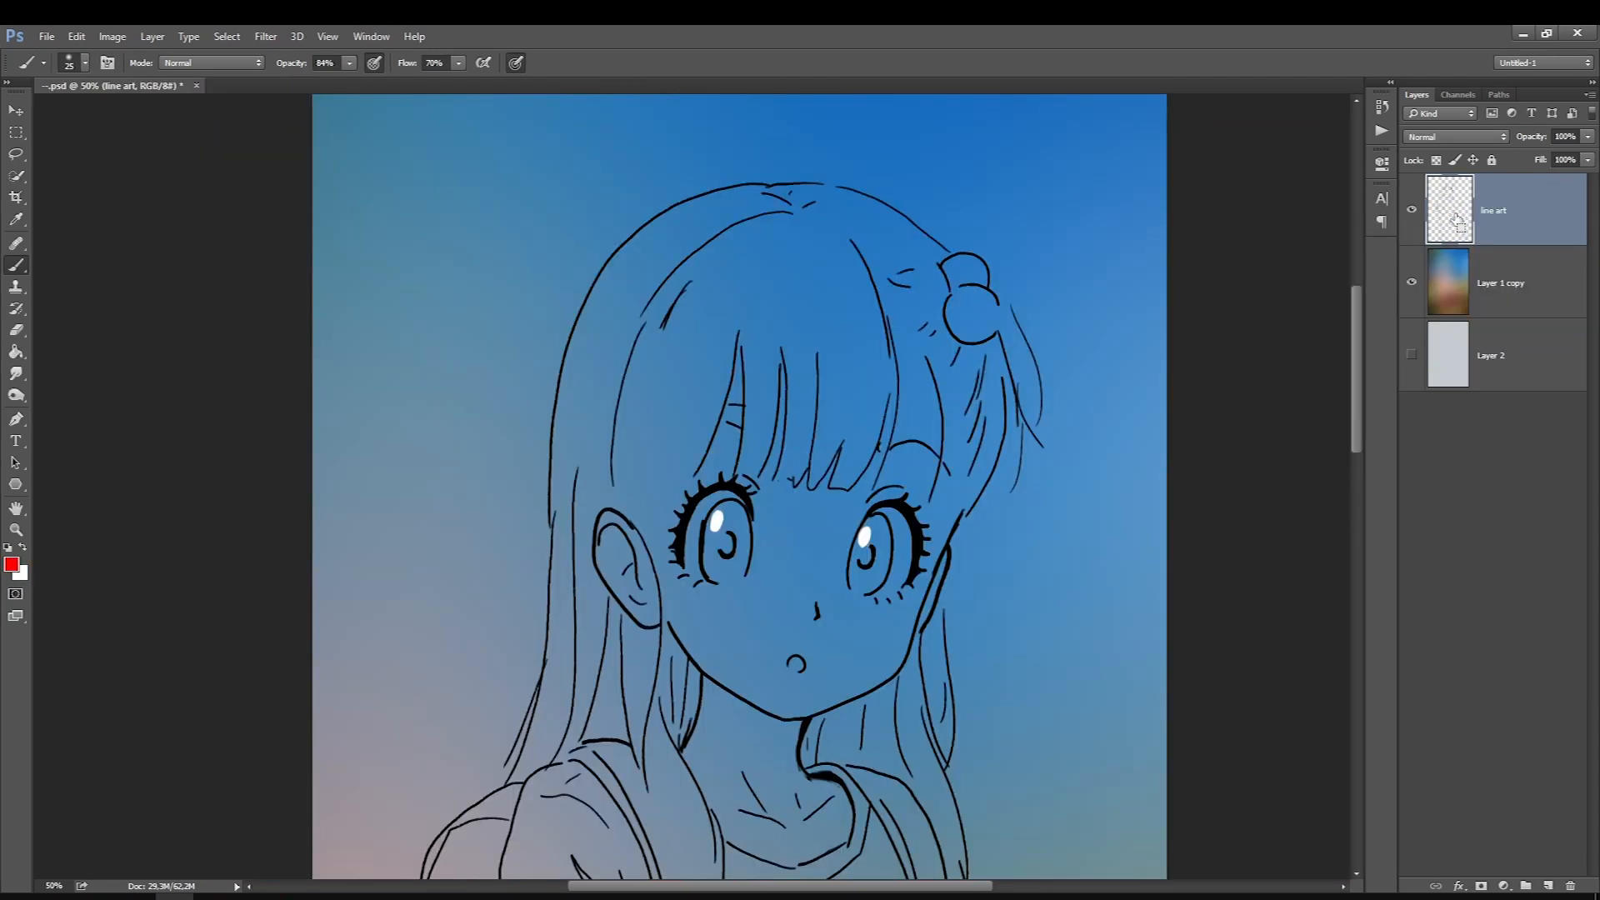
Load the line art layer as a selection, add a layer above it and clip it to the line art
{"action": "left_click", "coordinate": [1468, 247], "text": "ctrl"}
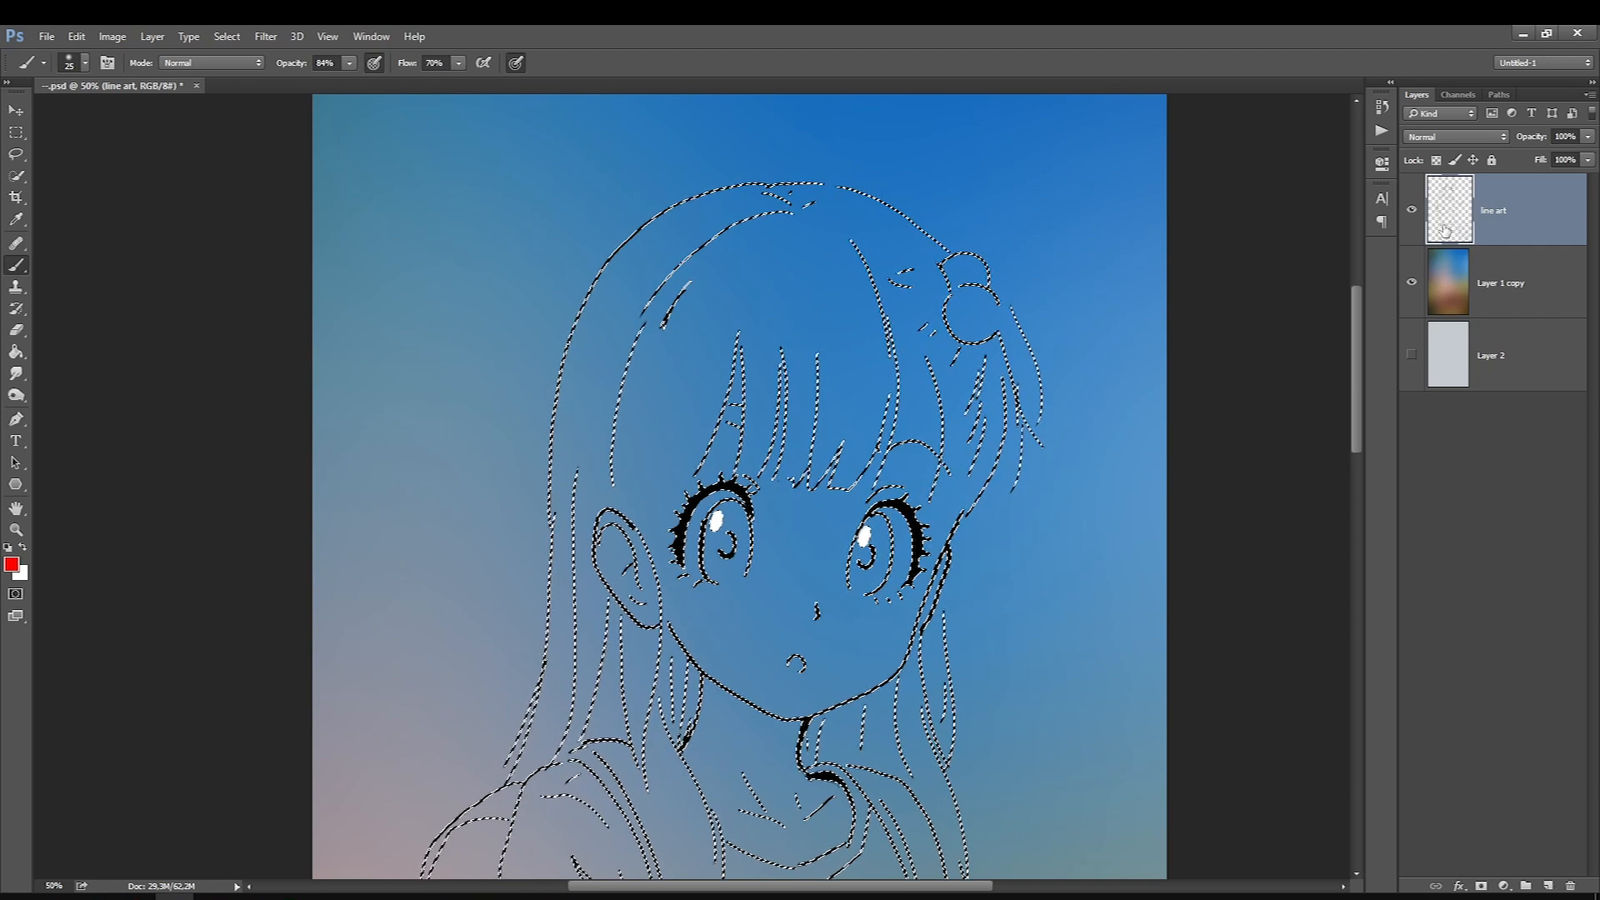
{"action": "key", "text": "ctrl+d"}
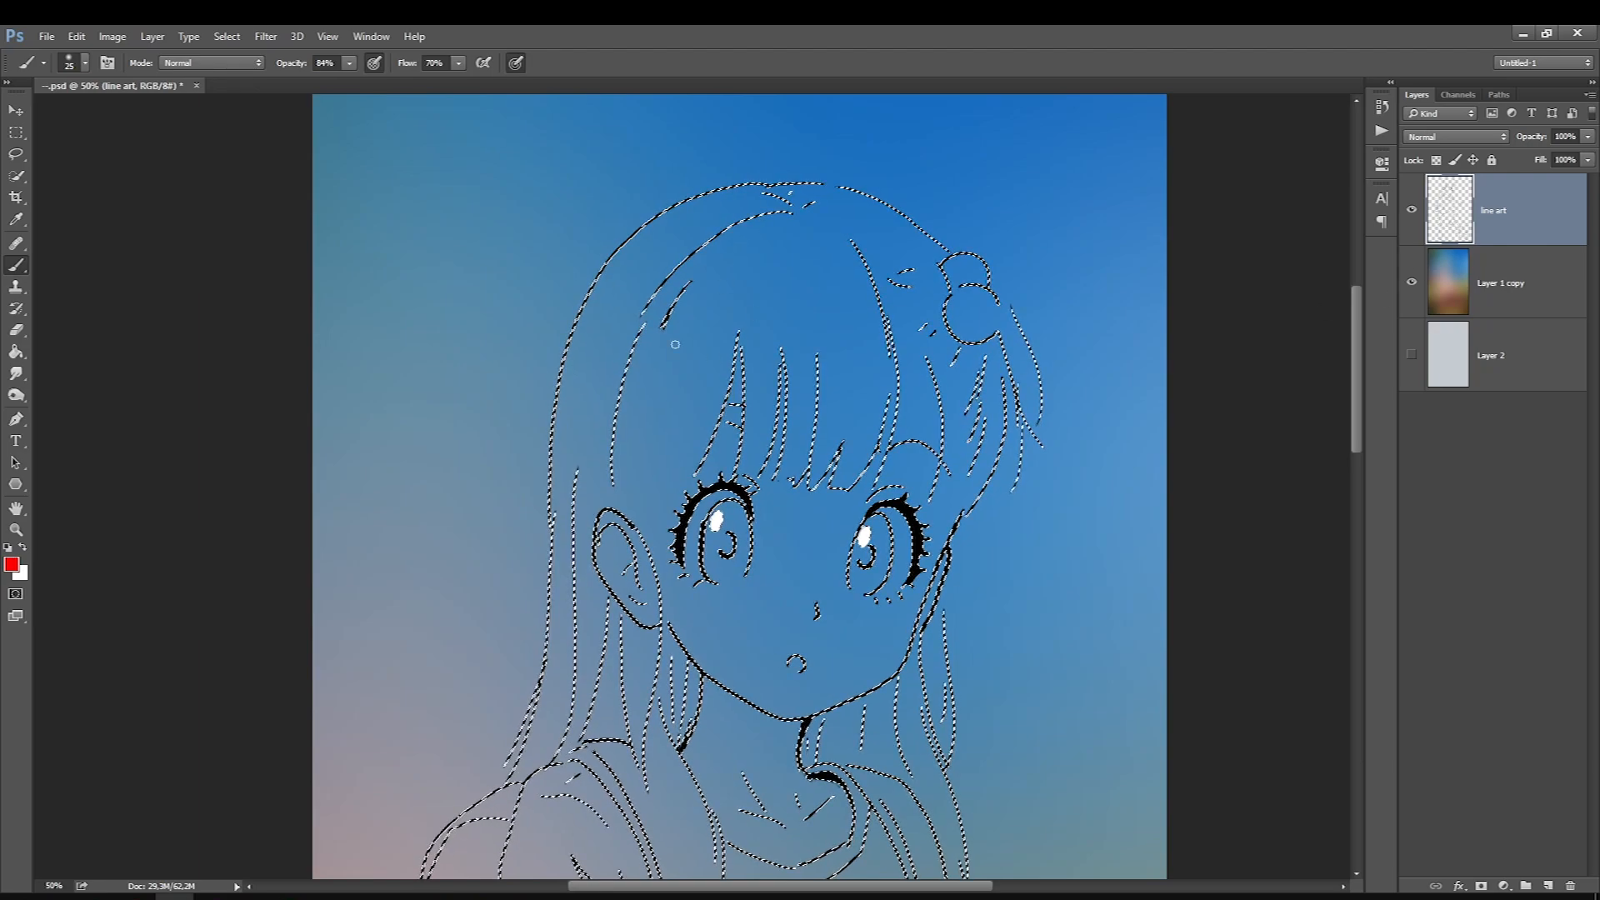
{"action": "left_click", "coordinate": [1548, 887]}
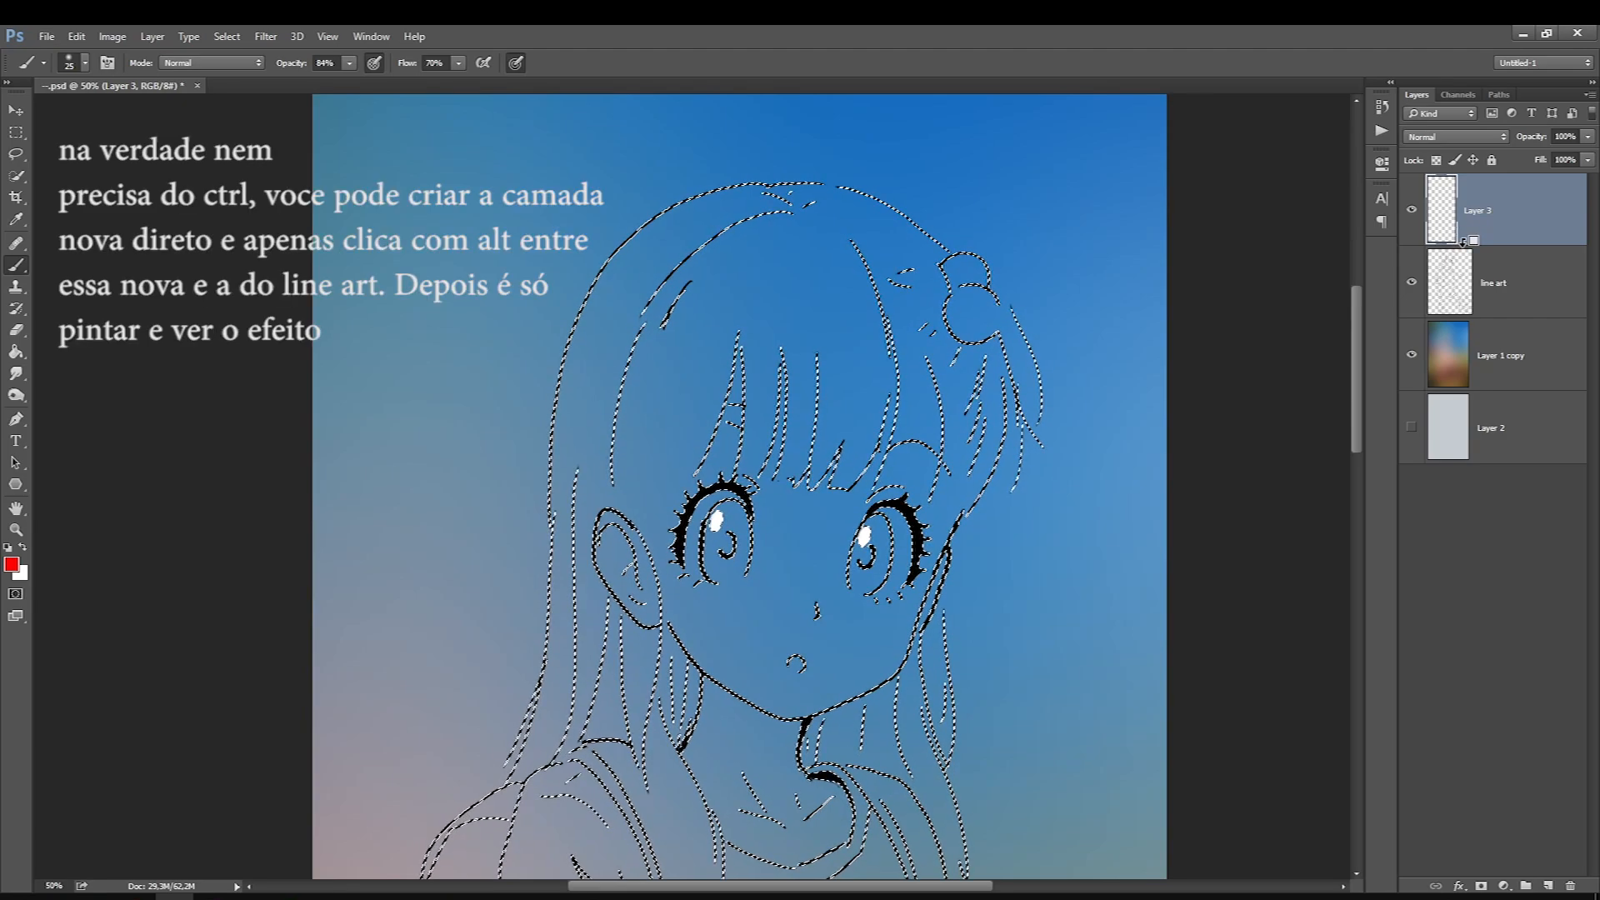
{"action": "left_click", "coordinate": [1460, 241], "text": "alt"}
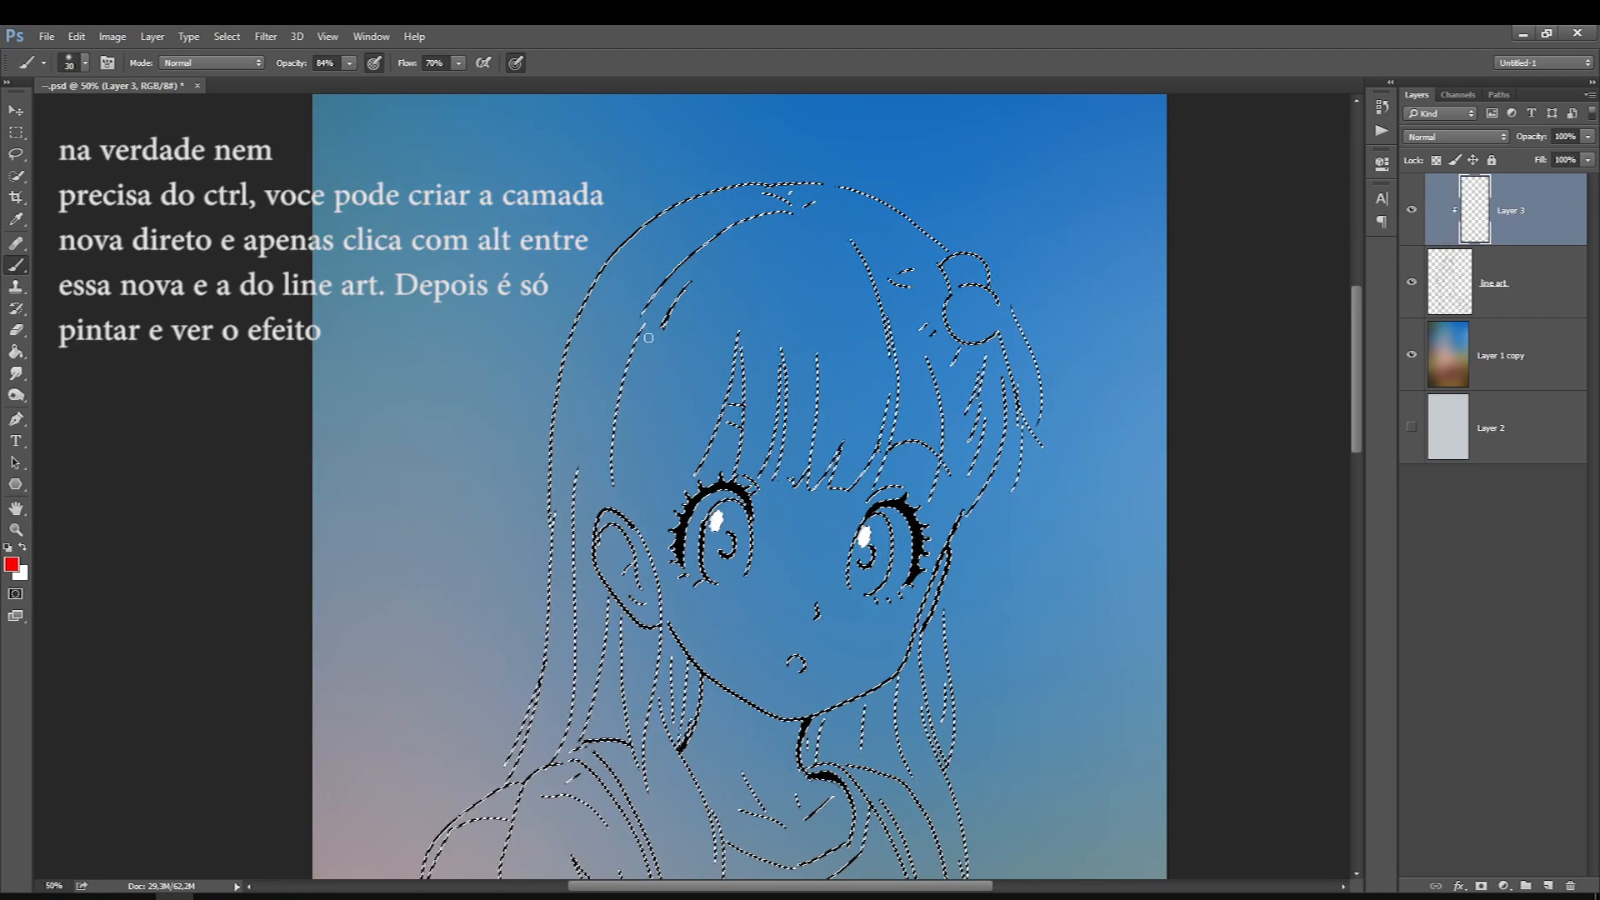
Paint red over the hair, ear and eye lines on Layer 3 with a 600 px brush, and deselect the line art
{"action": "key", "text": "bracketright"}
{"action": "key", "text": "bracketright"}
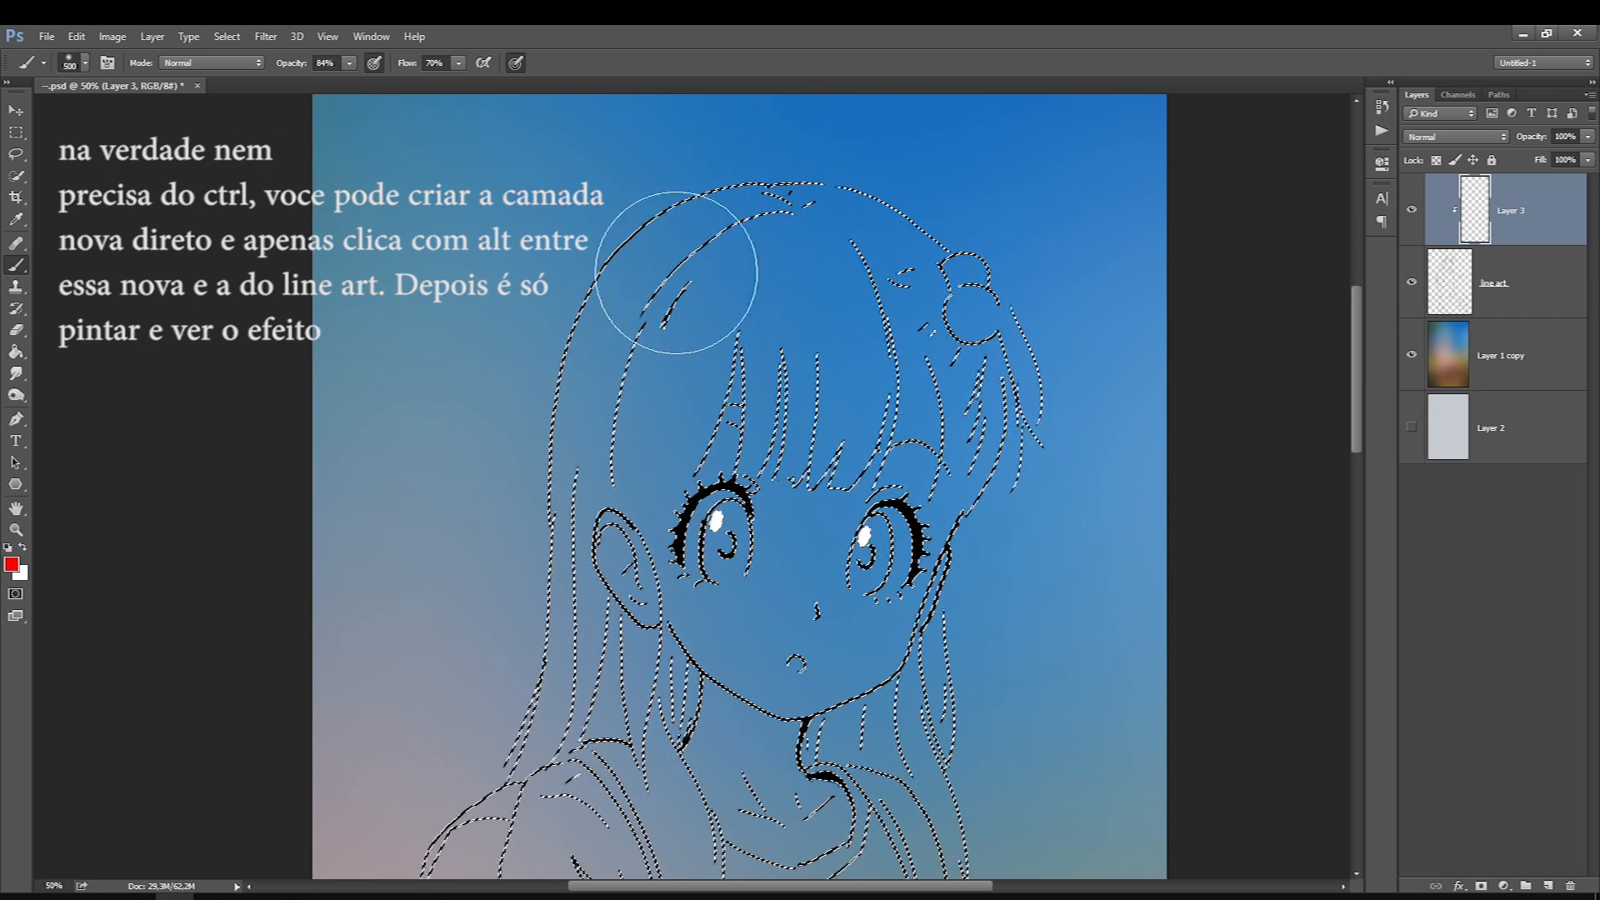
{"action": "key", "text": "bracketright"}
{"action": "left_click_drag", "start_coordinate": [676, 273], "coordinate": [526, 480]}
{"action": "left_click_drag", "start_coordinate": [842, 158], "coordinate": [625, 307]}
{"action": "mouse_move", "coordinate": [768, 222]}
{"action": "left_mouse_down"}
{"action": "mouse_move", "coordinate": [681, 309]}
{"action": "mouse_move", "coordinate": [491, 676]}
{"action": "left_mouse_up"}
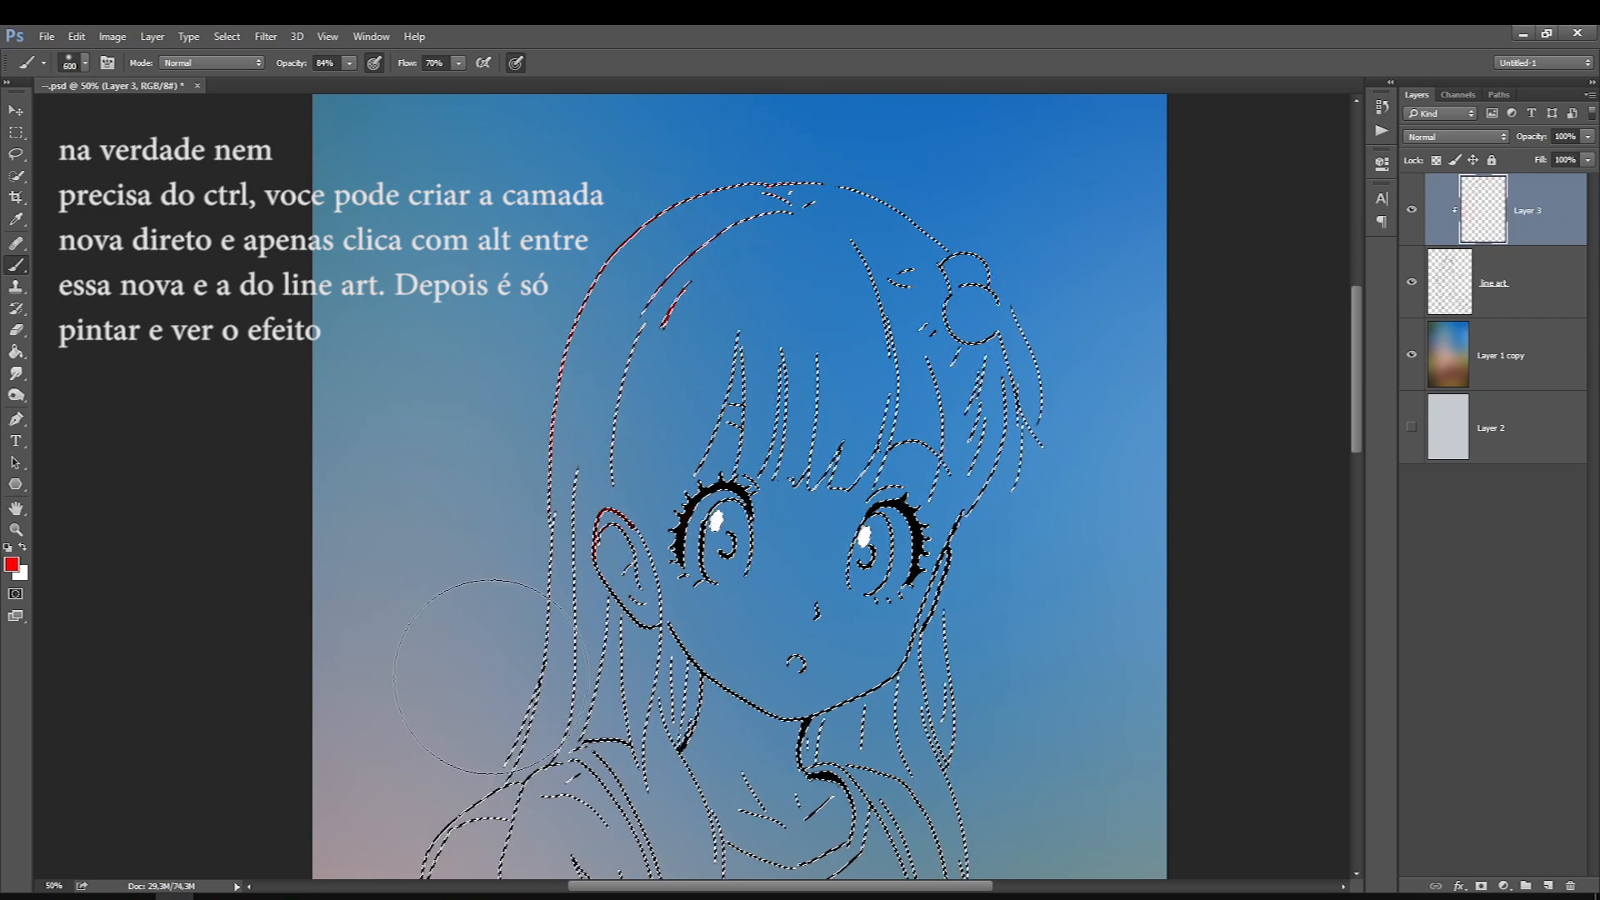
{"action": "mouse_move", "coordinate": [911, 200]}
{"action": "left_mouse_down"}
{"action": "mouse_move", "coordinate": [578, 461]}
{"action": "mouse_move", "coordinate": [508, 701]}
{"action": "left_mouse_up"}
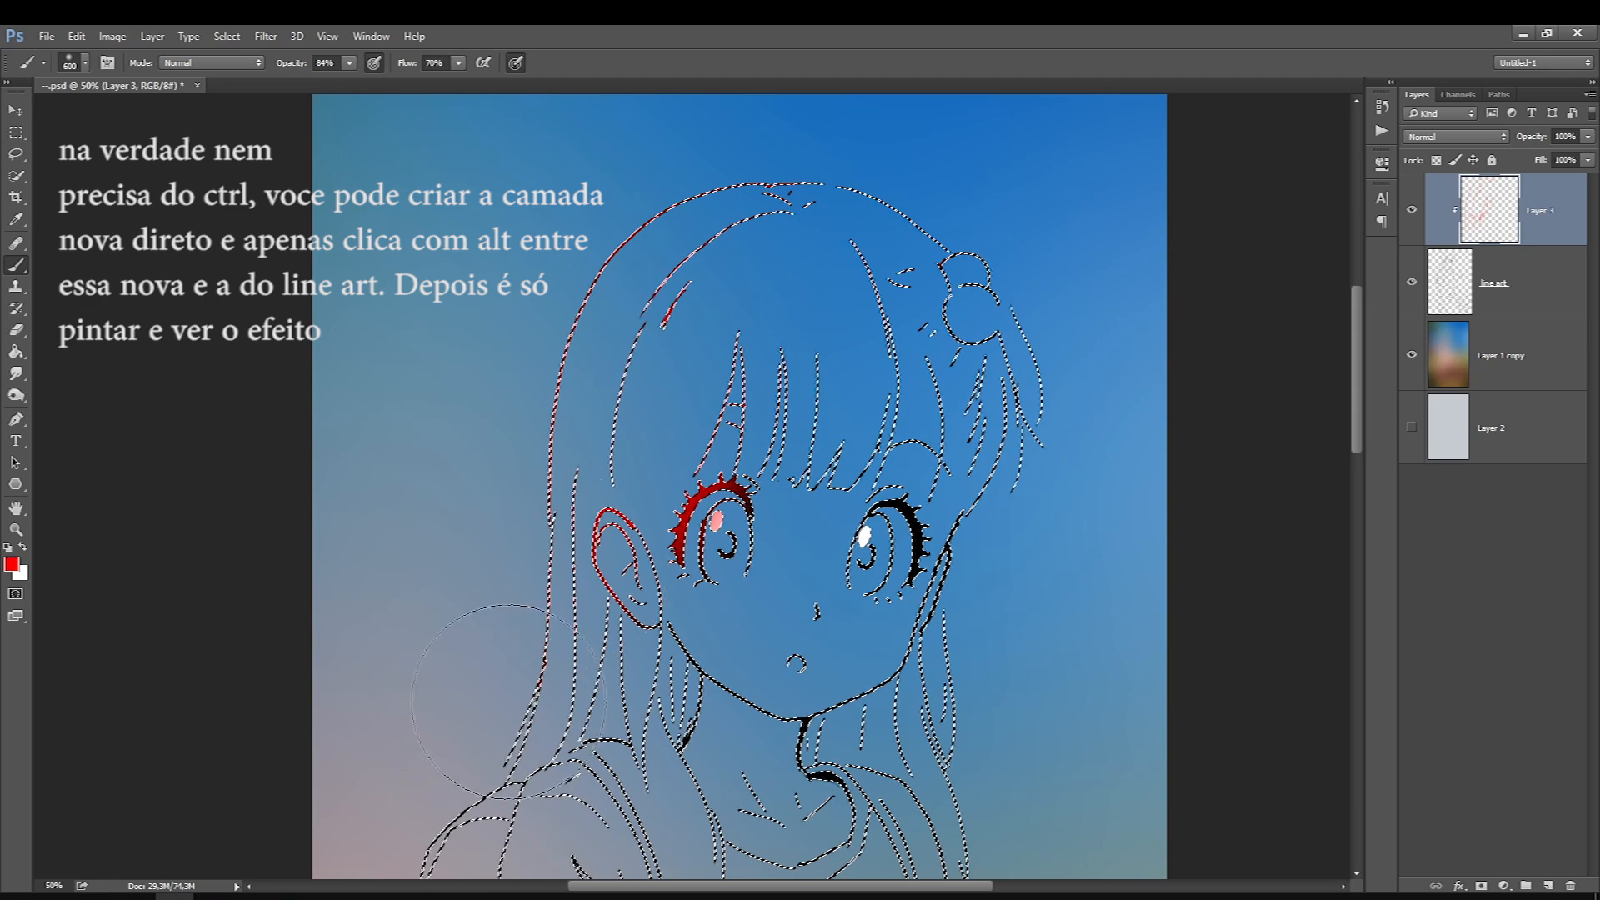
{"action": "left_click", "coordinate": [227, 35]}
{"action": "left_click", "coordinate": [237, 69]}
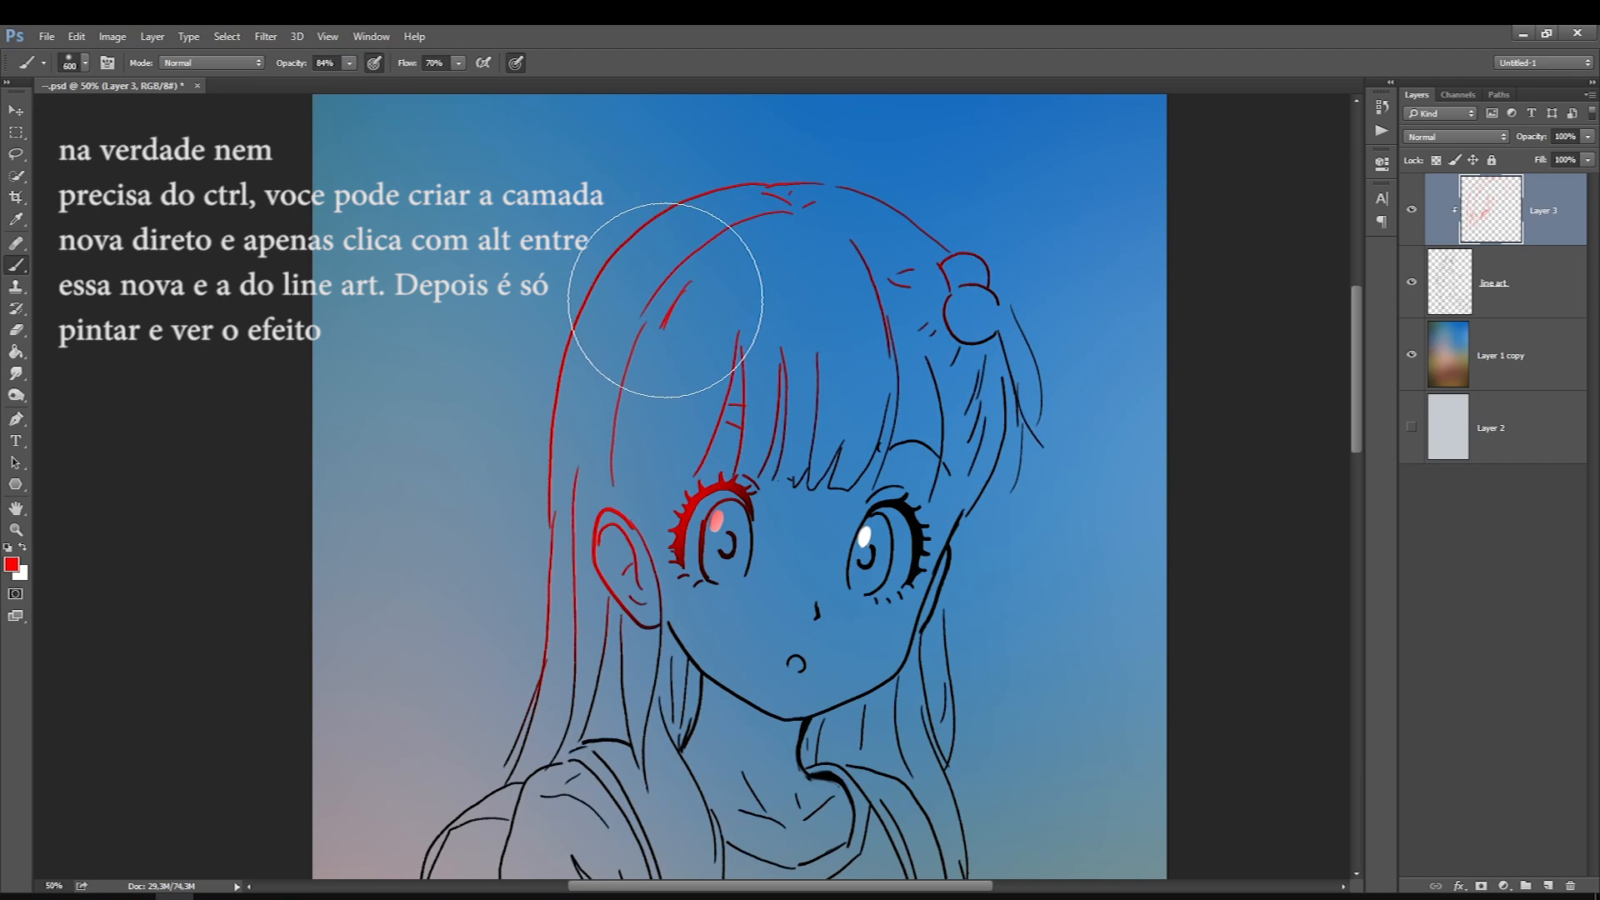
Reload the line art selection and repaint the red hair, ear and eye lines in cyan 00d2ff with an 800 px brush
{"action": "left_click", "coordinate": [12, 565]}
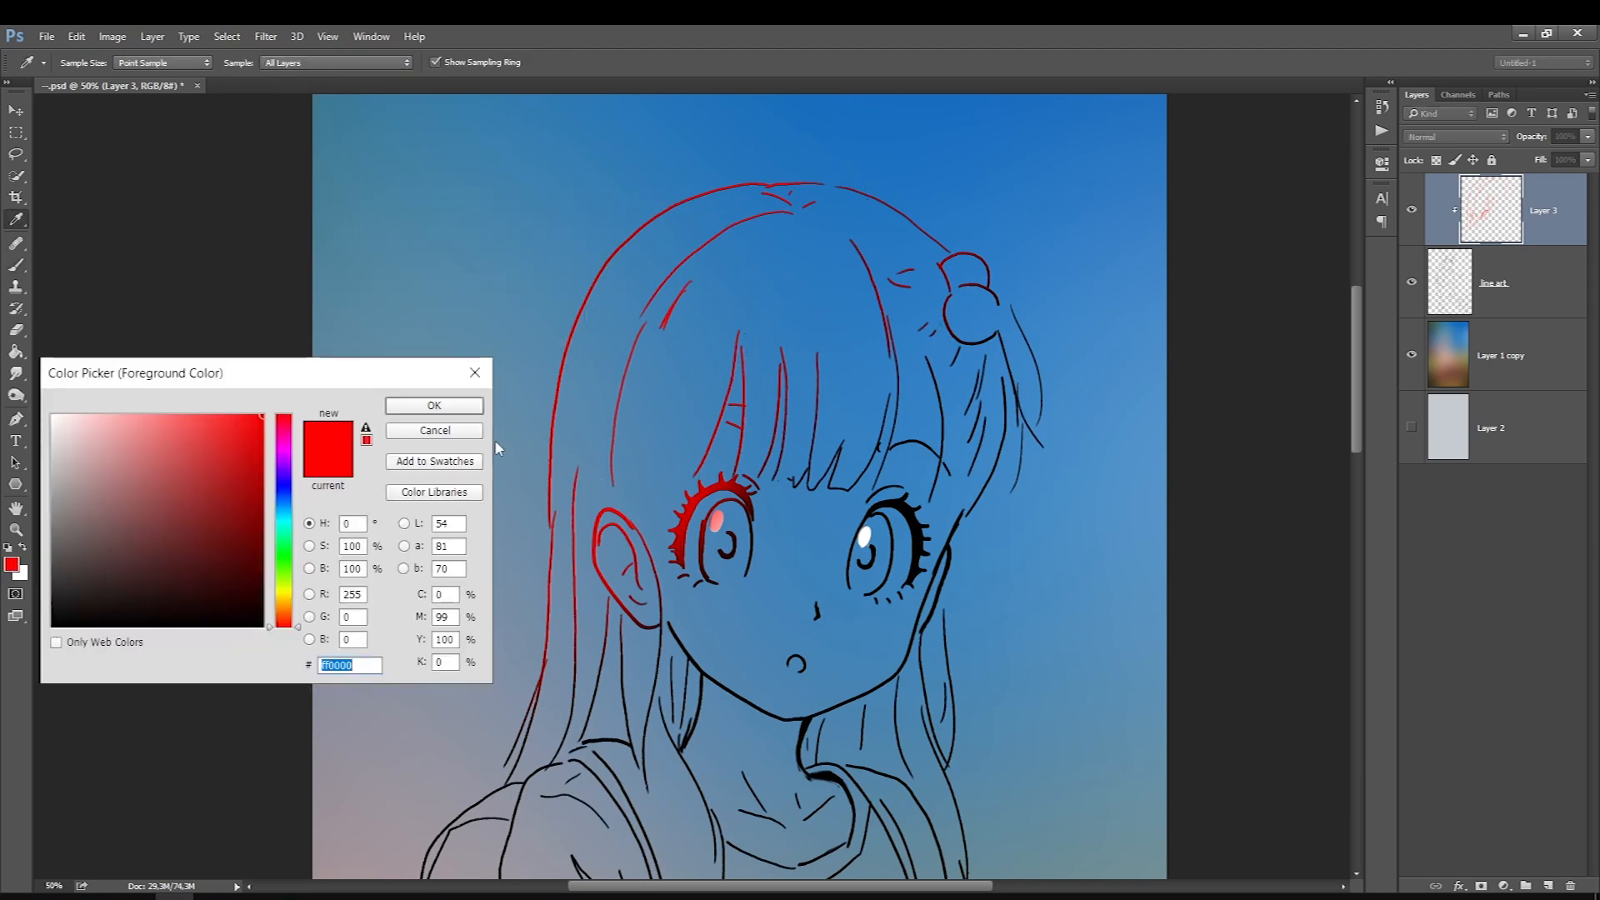
{"action": "left_click_drag", "start_coordinate": [277, 566], "coordinate": [278, 514]}
{"action": "left_click", "coordinate": [251, 440]}
{"action": "left_click", "coordinate": [435, 405]}
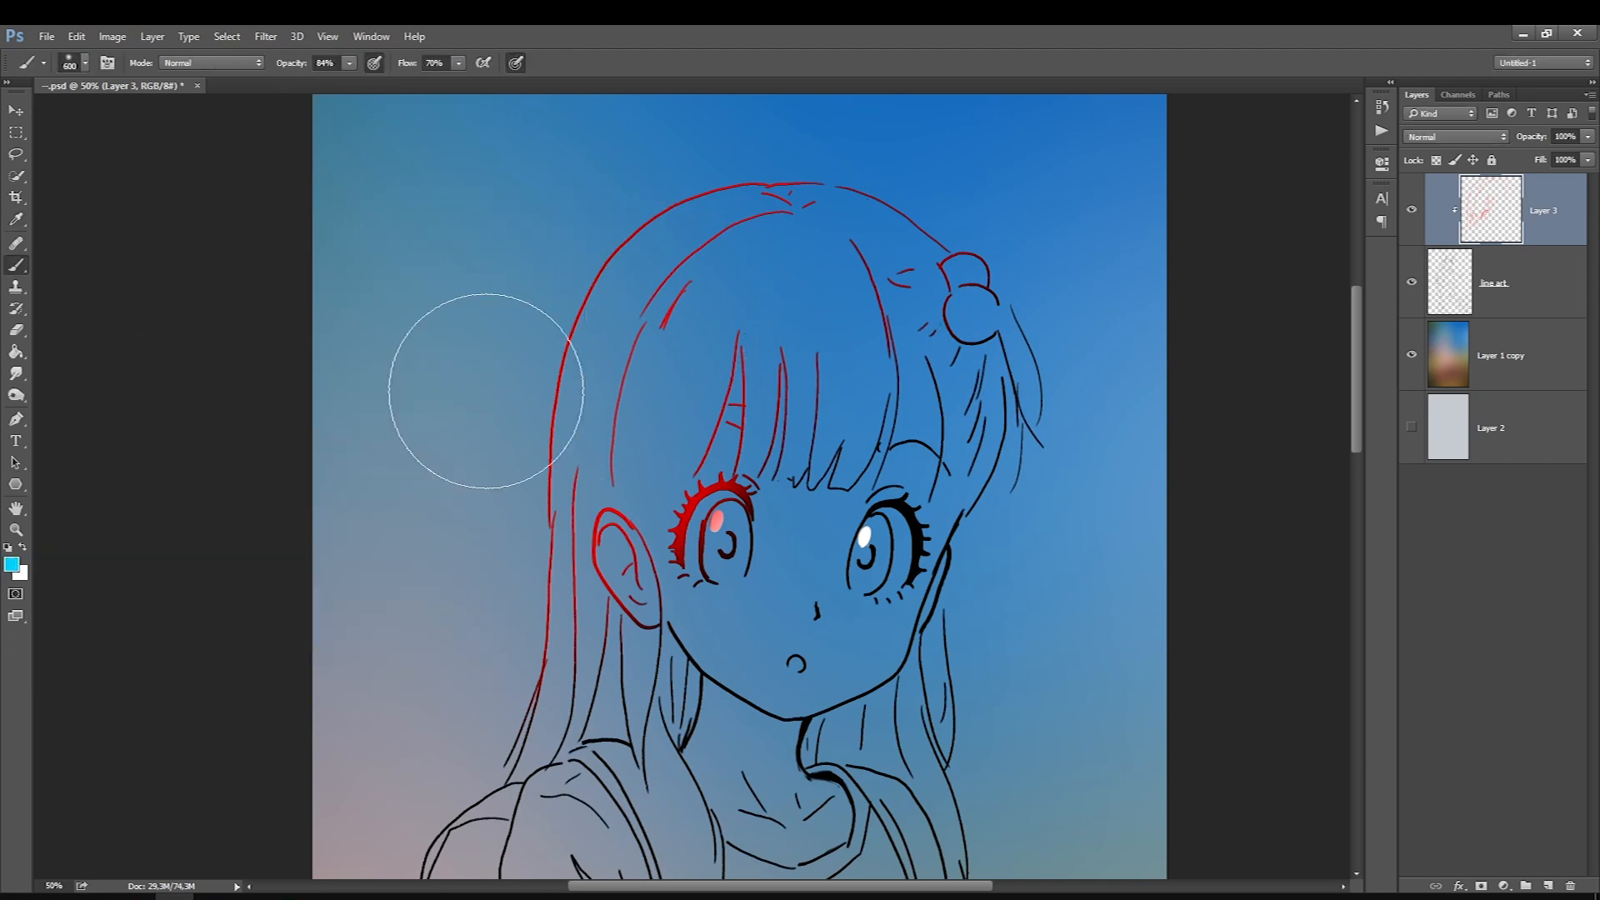
{"action": "left_click", "coordinate": [1451, 288], "text": "ctrl"}
{"action": "key", "text": "bracketright"}
{"action": "key", "text": "bracketright"}
{"action": "mouse_move", "coordinate": [803, 261]}
{"action": "left_mouse_down"}
{"action": "mouse_move", "coordinate": [536, 625]}
{"action": "mouse_move", "coordinate": [822, 179]}
{"action": "left_mouse_up"}
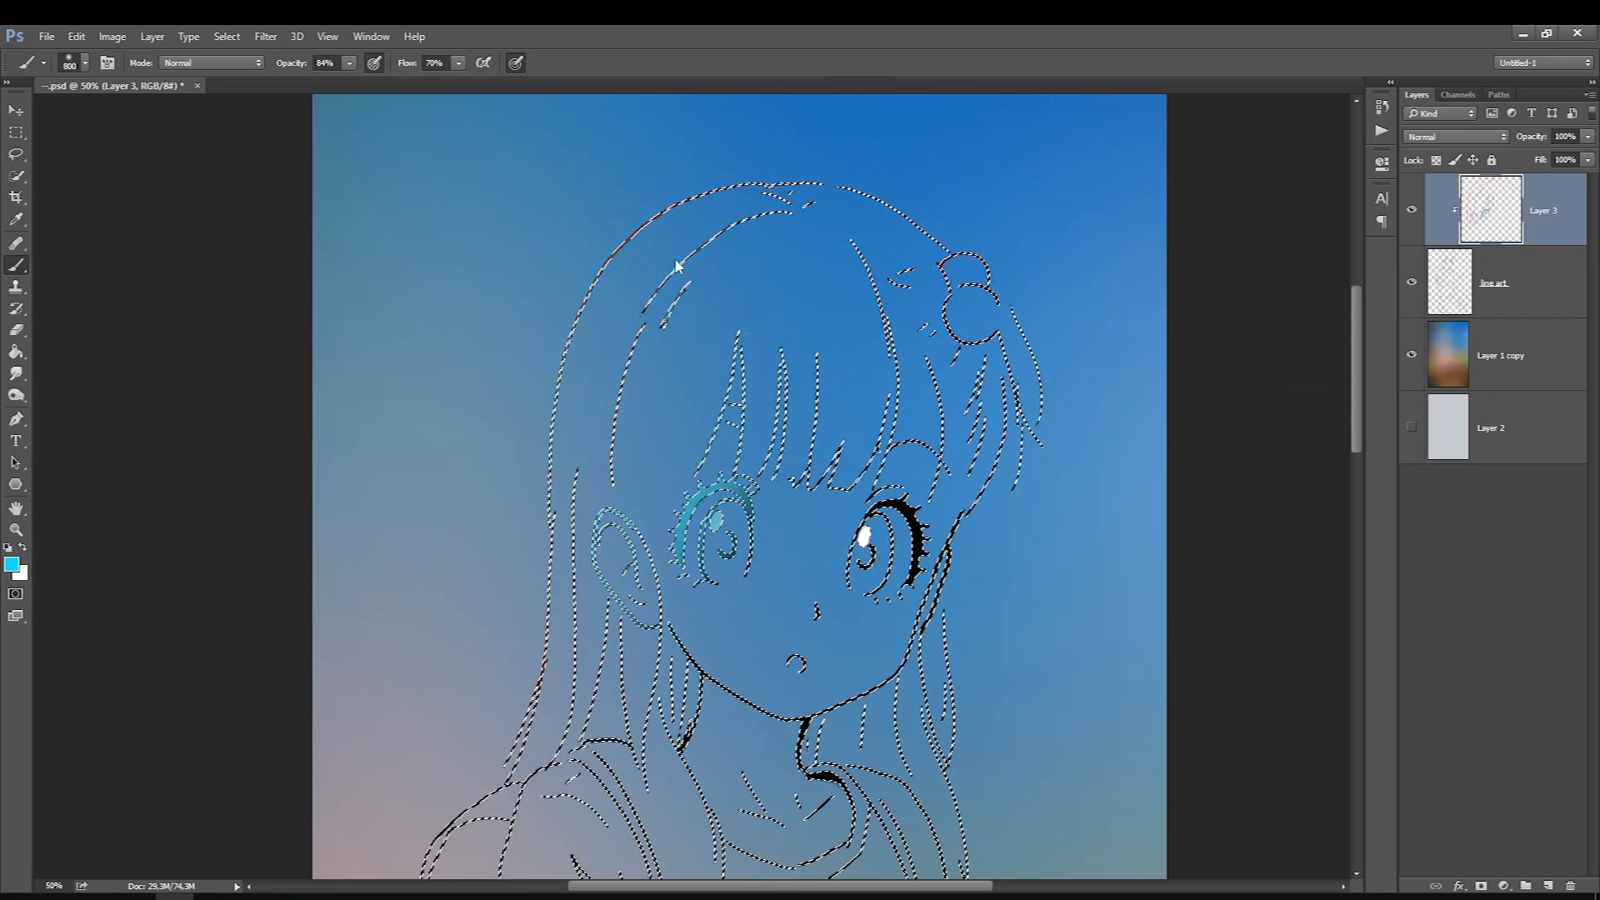
{"action": "mouse_move", "coordinate": [490, 564]}
{"action": "left_mouse_down"}
{"action": "mouse_move", "coordinate": [777, 157]}
{"action": "mouse_move", "coordinate": [541, 469]}
{"action": "mouse_move", "coordinate": [482, 779]}
{"action": "left_mouse_up"}
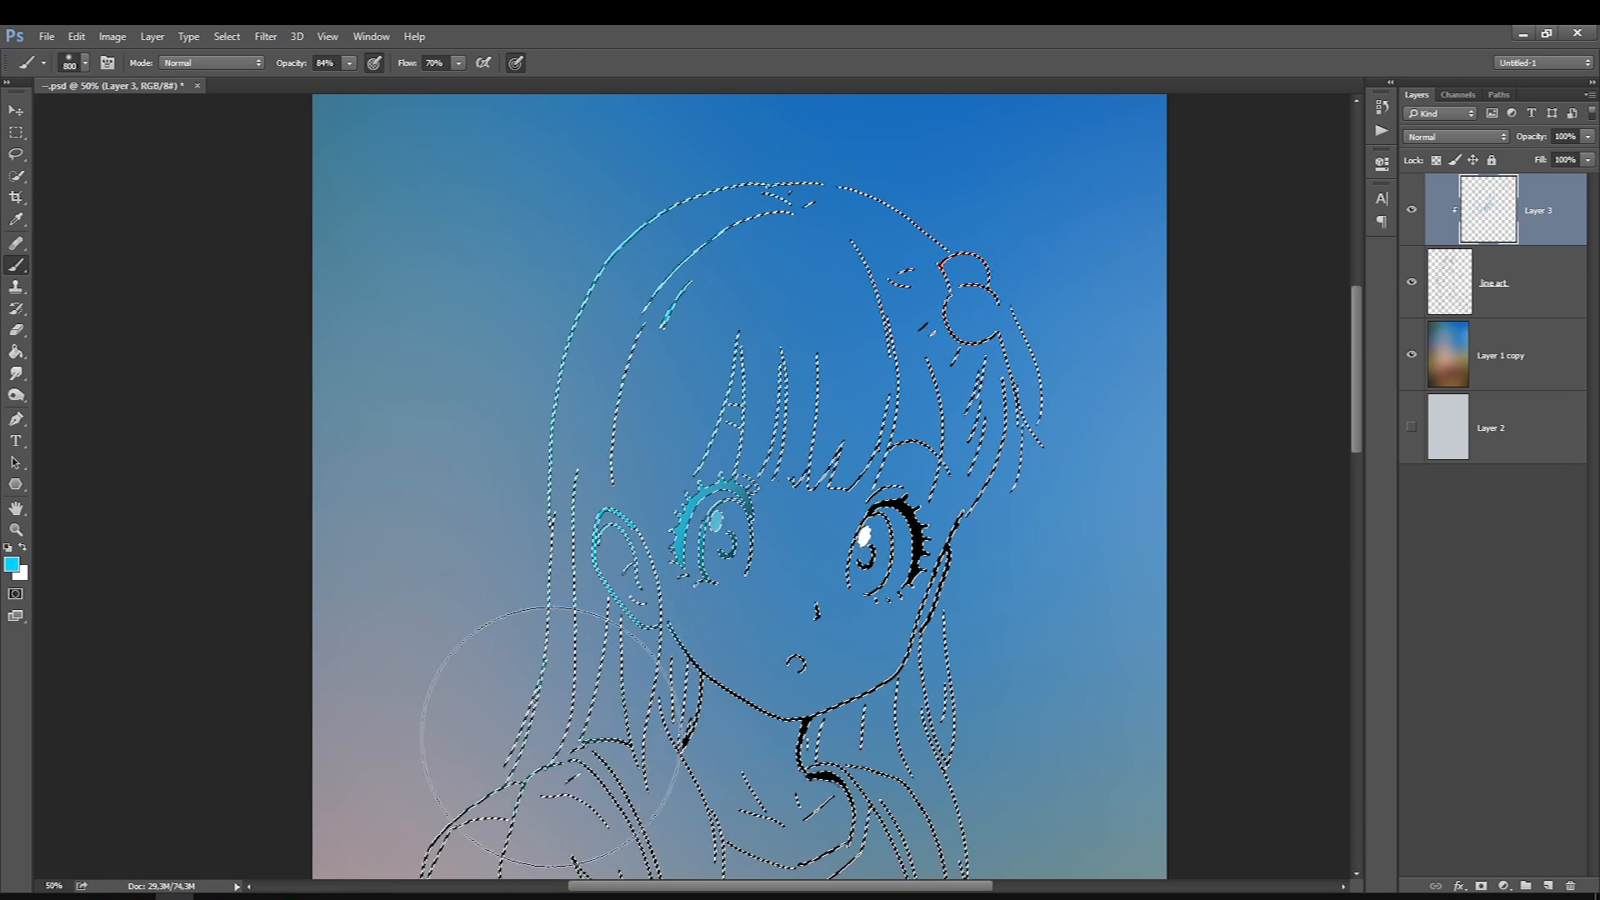
Paint the round hair ornament's outline red with a 175 px brush on Layer 3 and clear the selection
{"action": "left_click", "coordinate": [11, 564]}
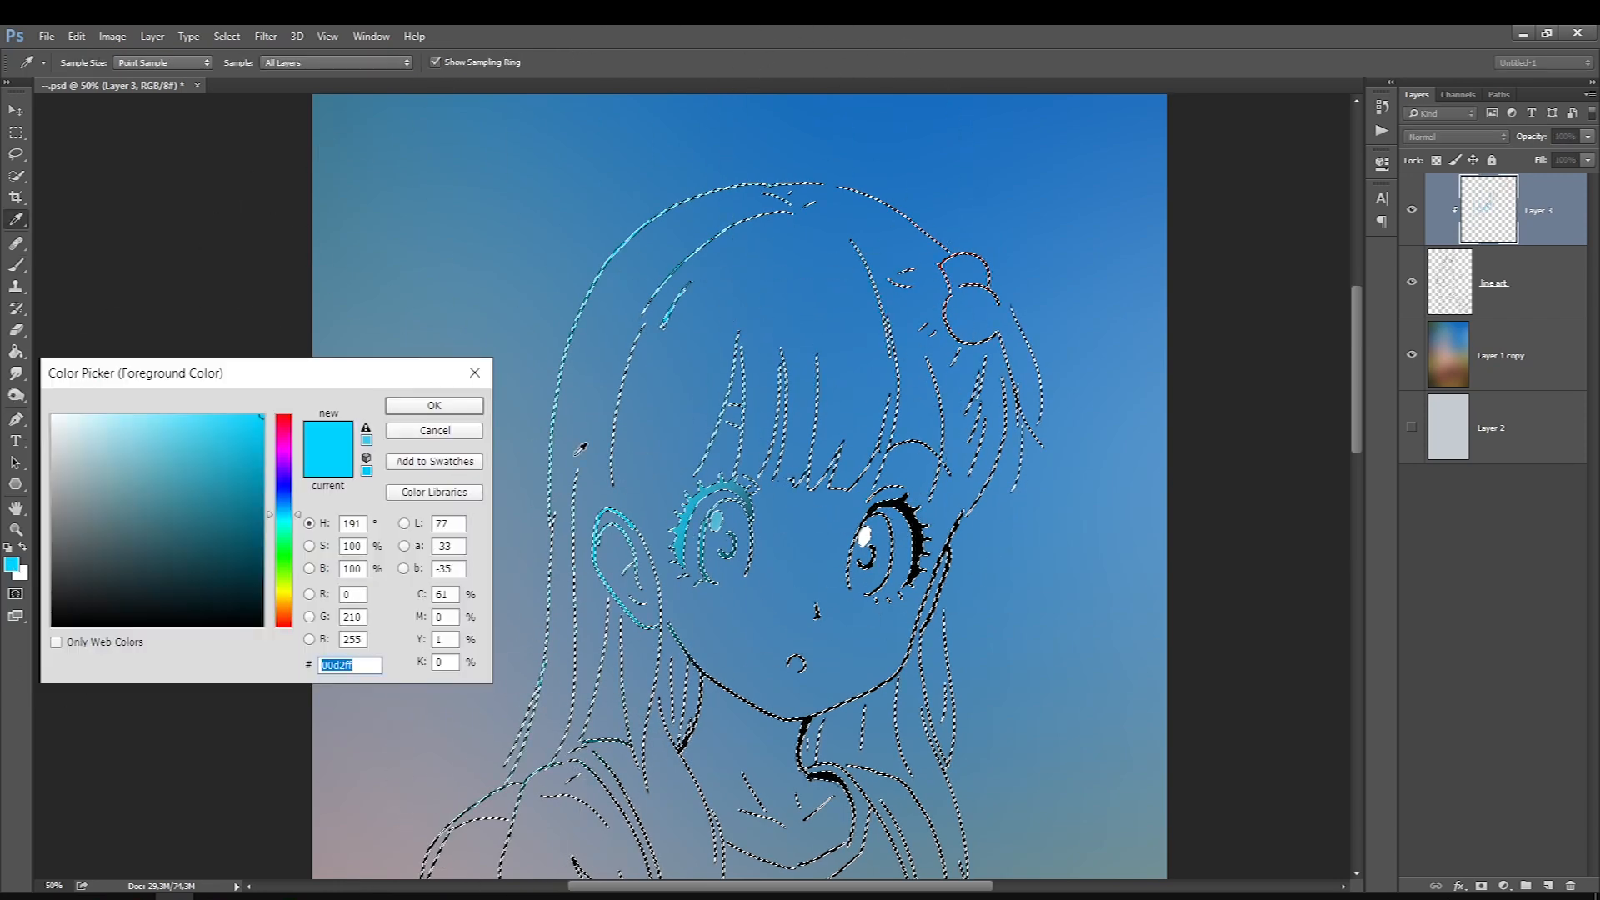
{"action": "left_click_drag", "start_coordinate": [277, 452], "coordinate": [276, 412]}
{"action": "left_click", "coordinate": [435, 406]}
{"action": "key", "text": "["}
{"action": "key", "text": "["}
{"action": "key", "text": "["}
{"action": "key", "text": "["}
{"action": "key", "text": "["}
{"action": "key", "text": "["}
{"action": "key", "text": "["}
{"action": "left_click_drag", "start_coordinate": [956, 331], "coordinate": [958, 273]}
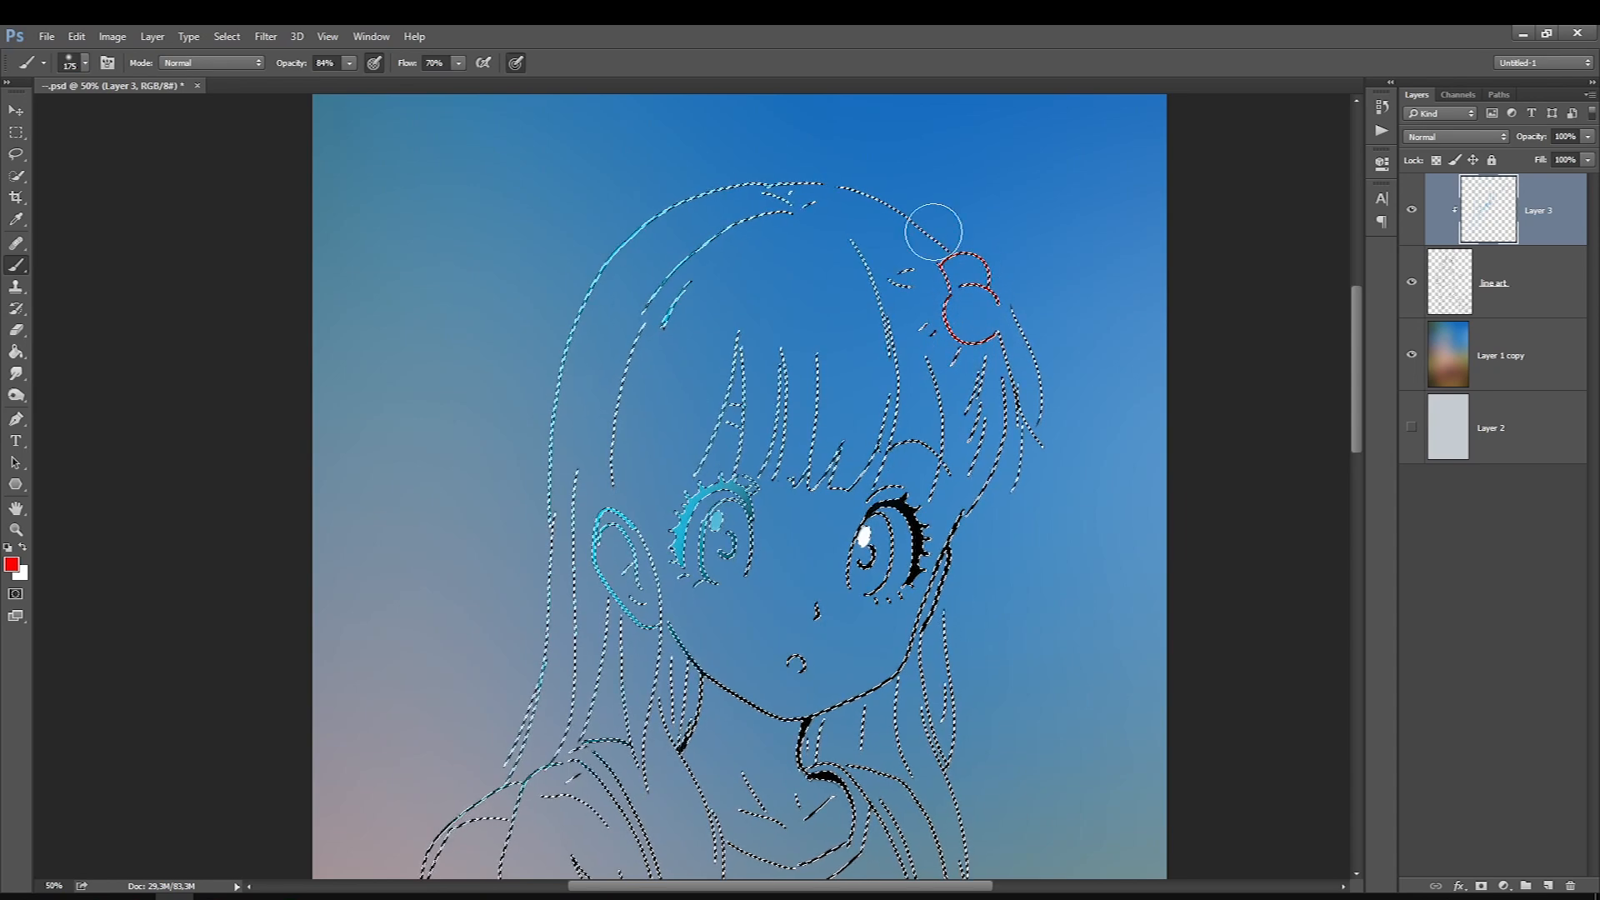
{"action": "left_click", "coordinate": [227, 35]}
{"action": "left_click", "coordinate": [241, 70]}
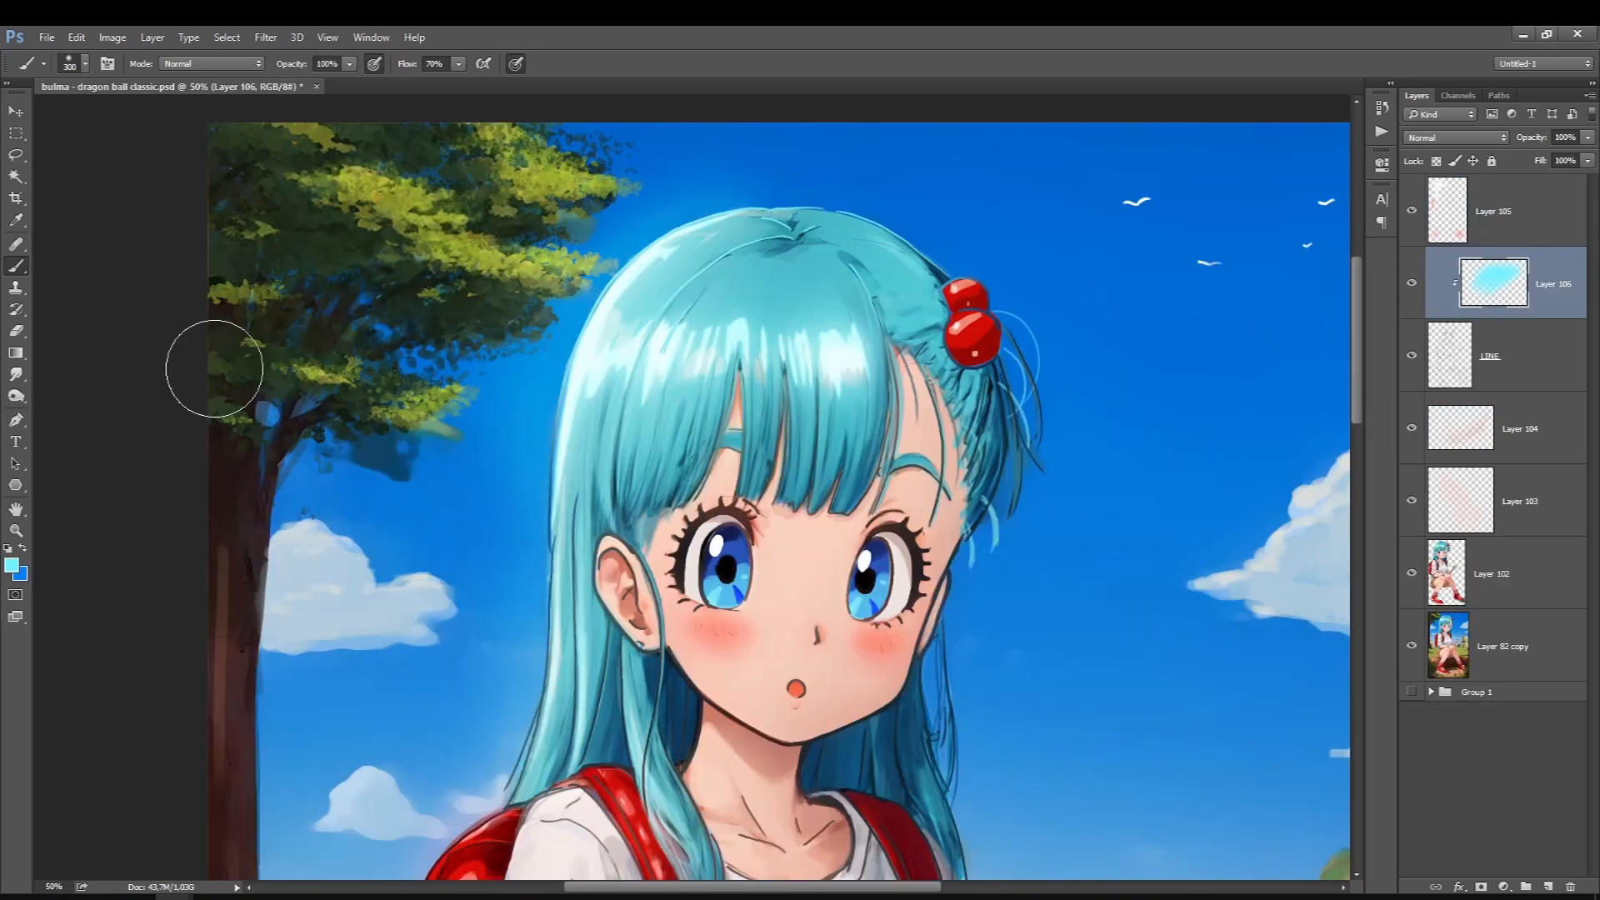
In the Bulma document, brush cyan 2fe1fa over the line art of the crown and the long hair beside the ear on Layer 106
{"action": "left_click", "coordinate": [11, 566]}
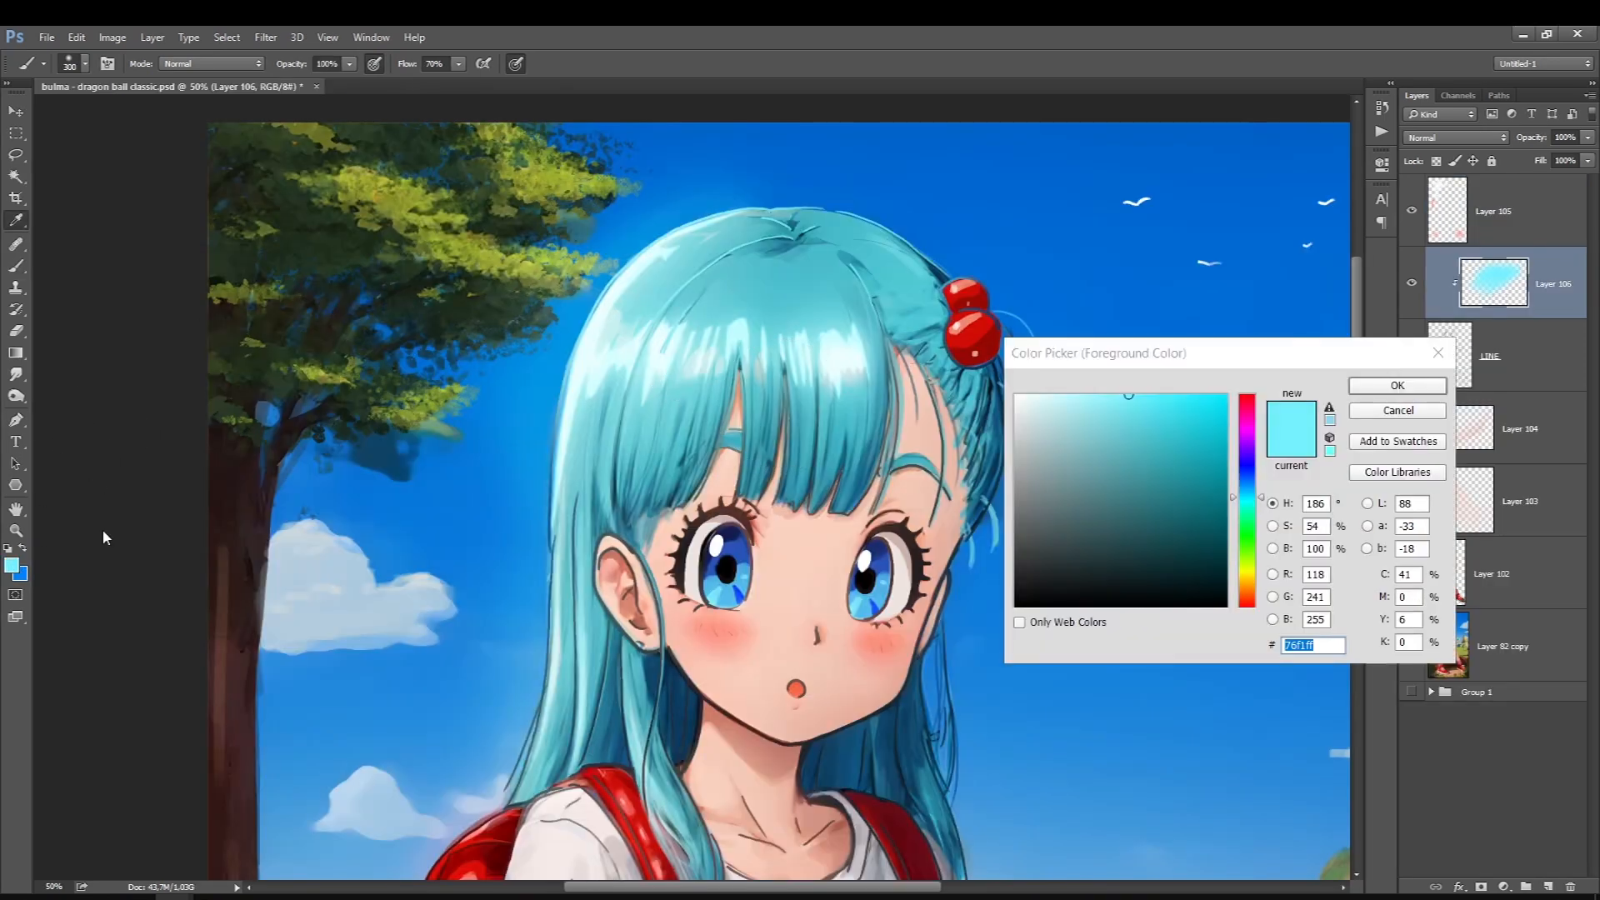
{"action": "mouse_move", "coordinate": [1135, 450]}
{"action": "left_mouse_down"}
{"action": "mouse_move", "coordinate": [1136, 428]}
{"action": "mouse_move", "coordinate": [1183, 398]}
{"action": "left_mouse_up"}
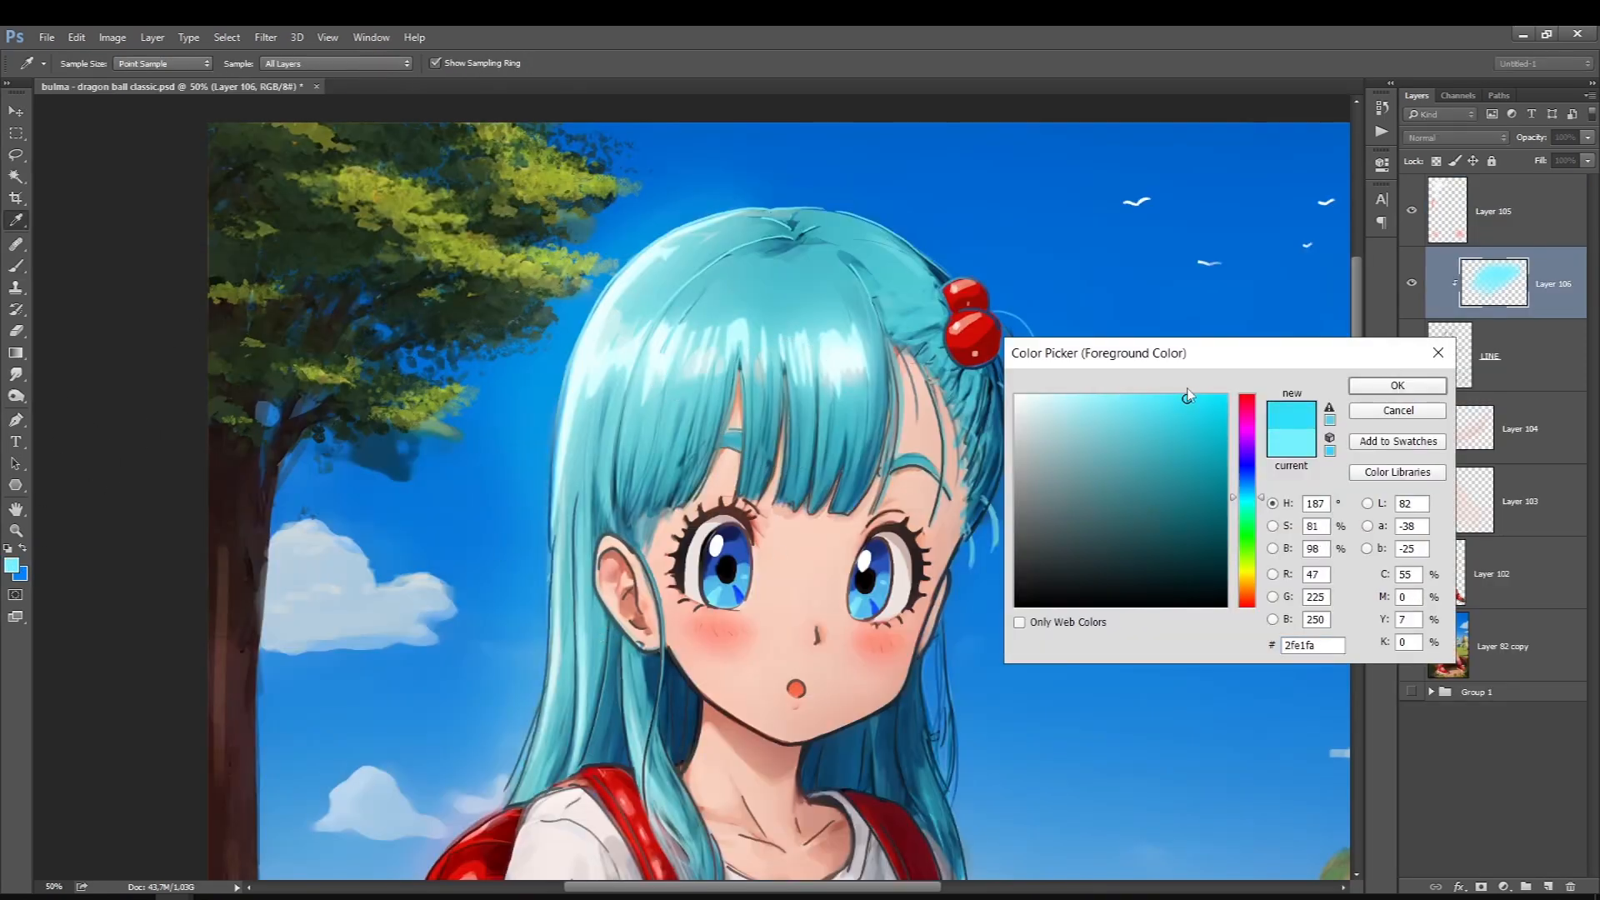
{"action": "key", "text": "Return"}
{"action": "left_click", "coordinate": [11, 566]}
{"action": "key", "text": "Return"}
{"action": "mouse_move", "coordinate": [781, 218]}
{"action": "left_mouse_down"}
{"action": "mouse_move", "coordinate": [958, 215]}
{"action": "mouse_move", "coordinate": [625, 454]}
{"action": "left_mouse_up"}
{"action": "key", "text": "["}
{"action": "left_click_drag", "start_coordinate": [536, 517], "coordinate": [543, 754]}
{"action": "key", "text": "["}
{"action": "key", "text": "["}
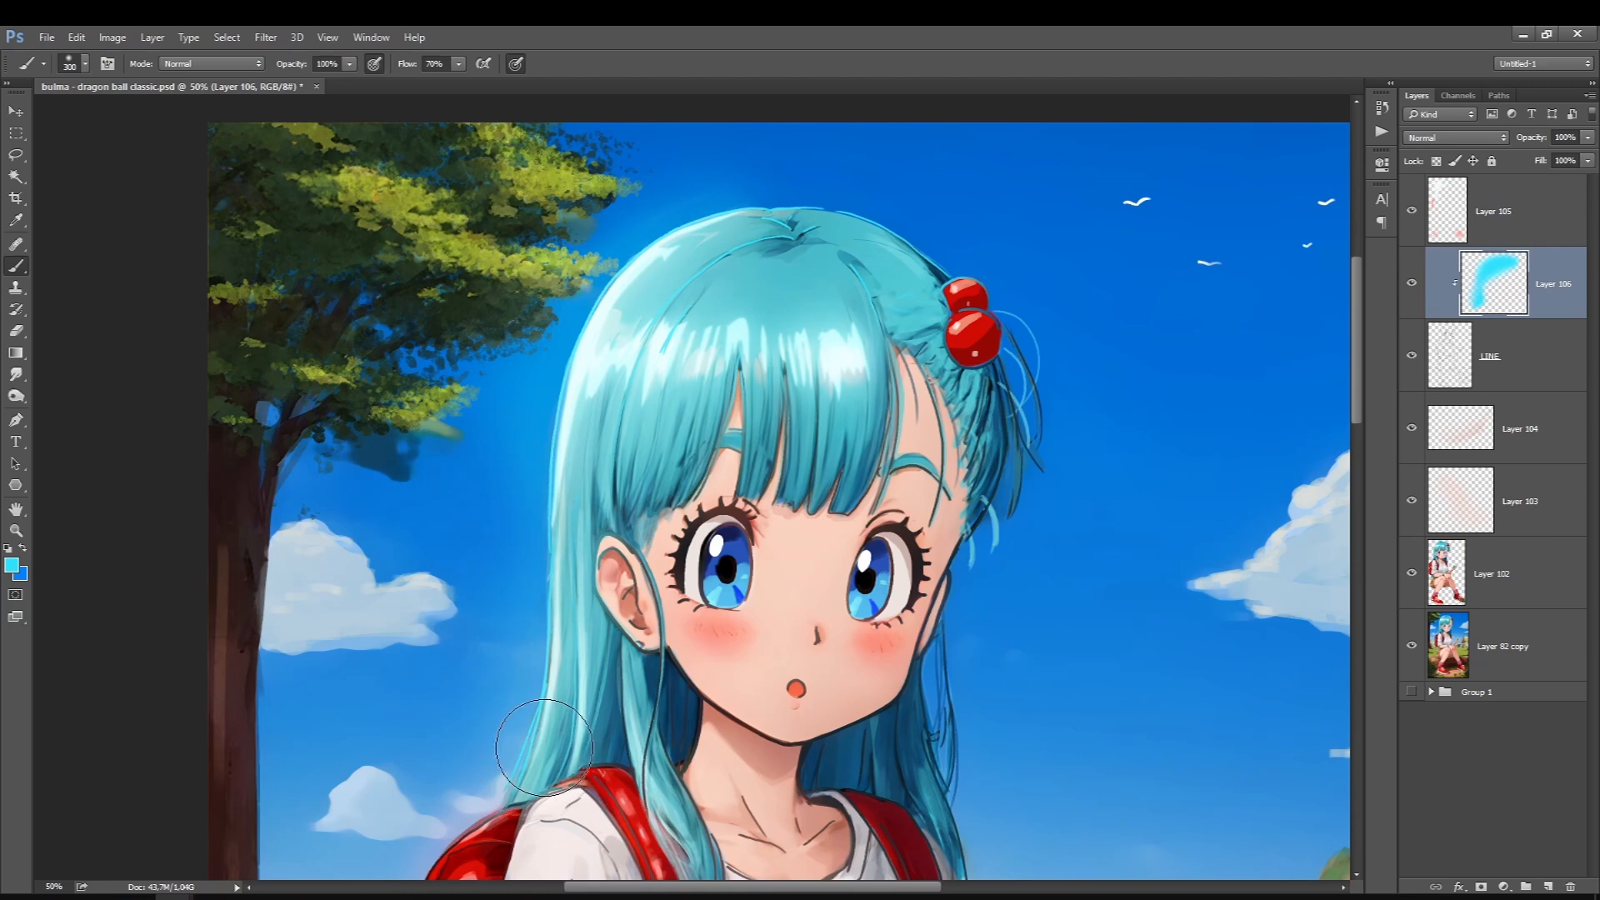
Brush cyan over the hair strands behind the far shoulder and lower Layer 106's fill to 63%
{"action": "left_click_drag", "start_coordinate": [960, 642], "coordinate": [950, 796]}
{"action": "key", "text": "]"}
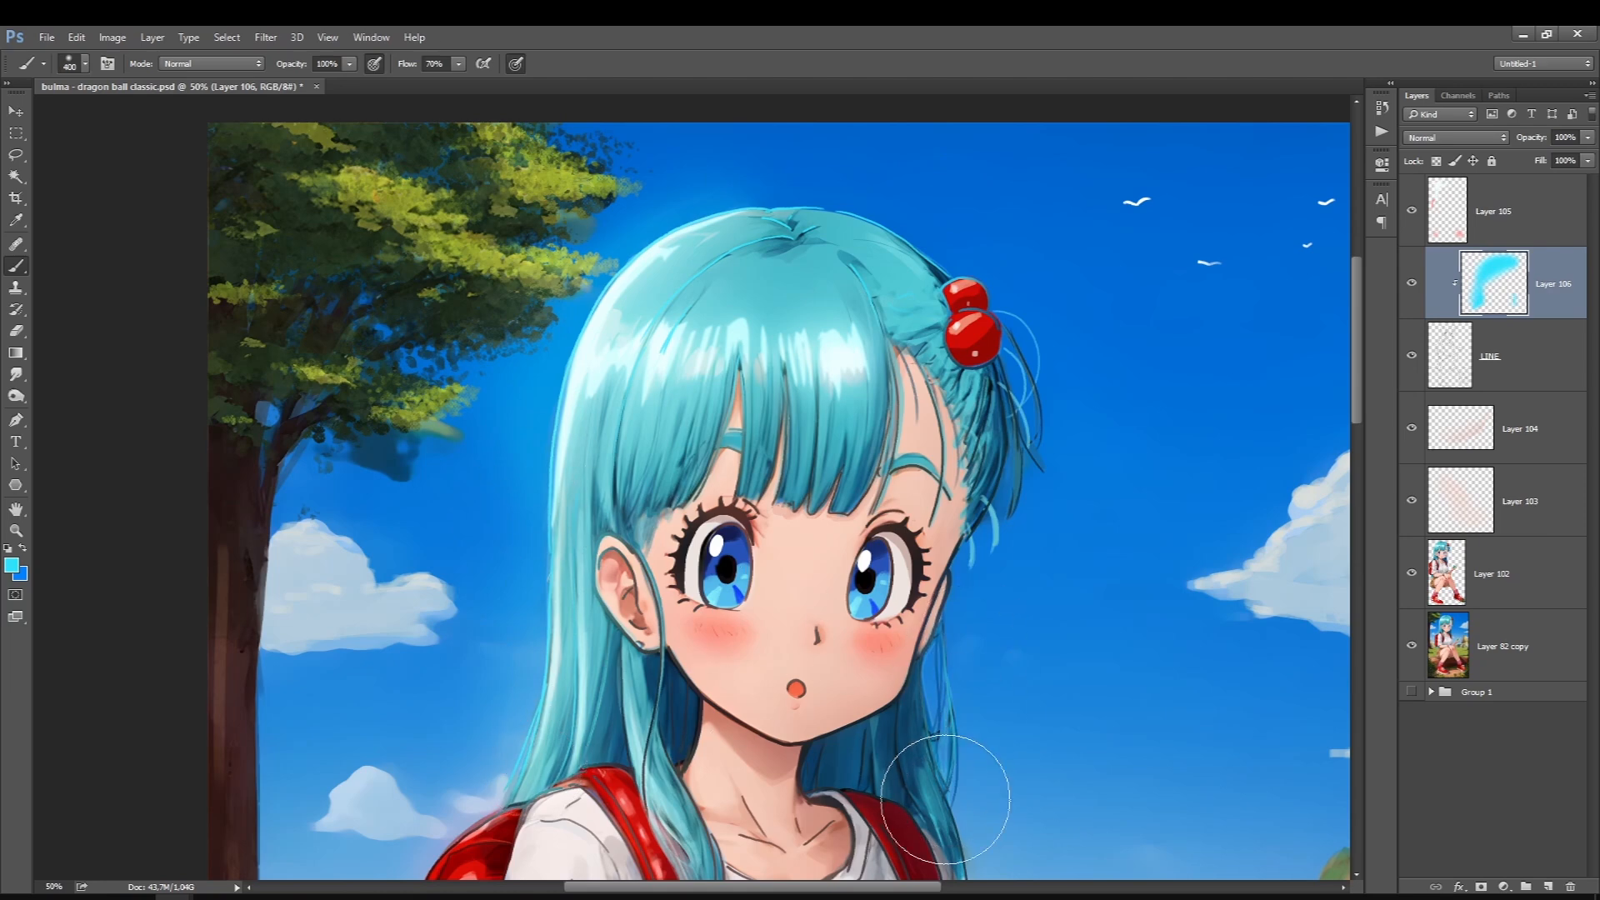
{"action": "left_click_drag", "start_coordinate": [1552, 178], "coordinate": [1557, 178]}
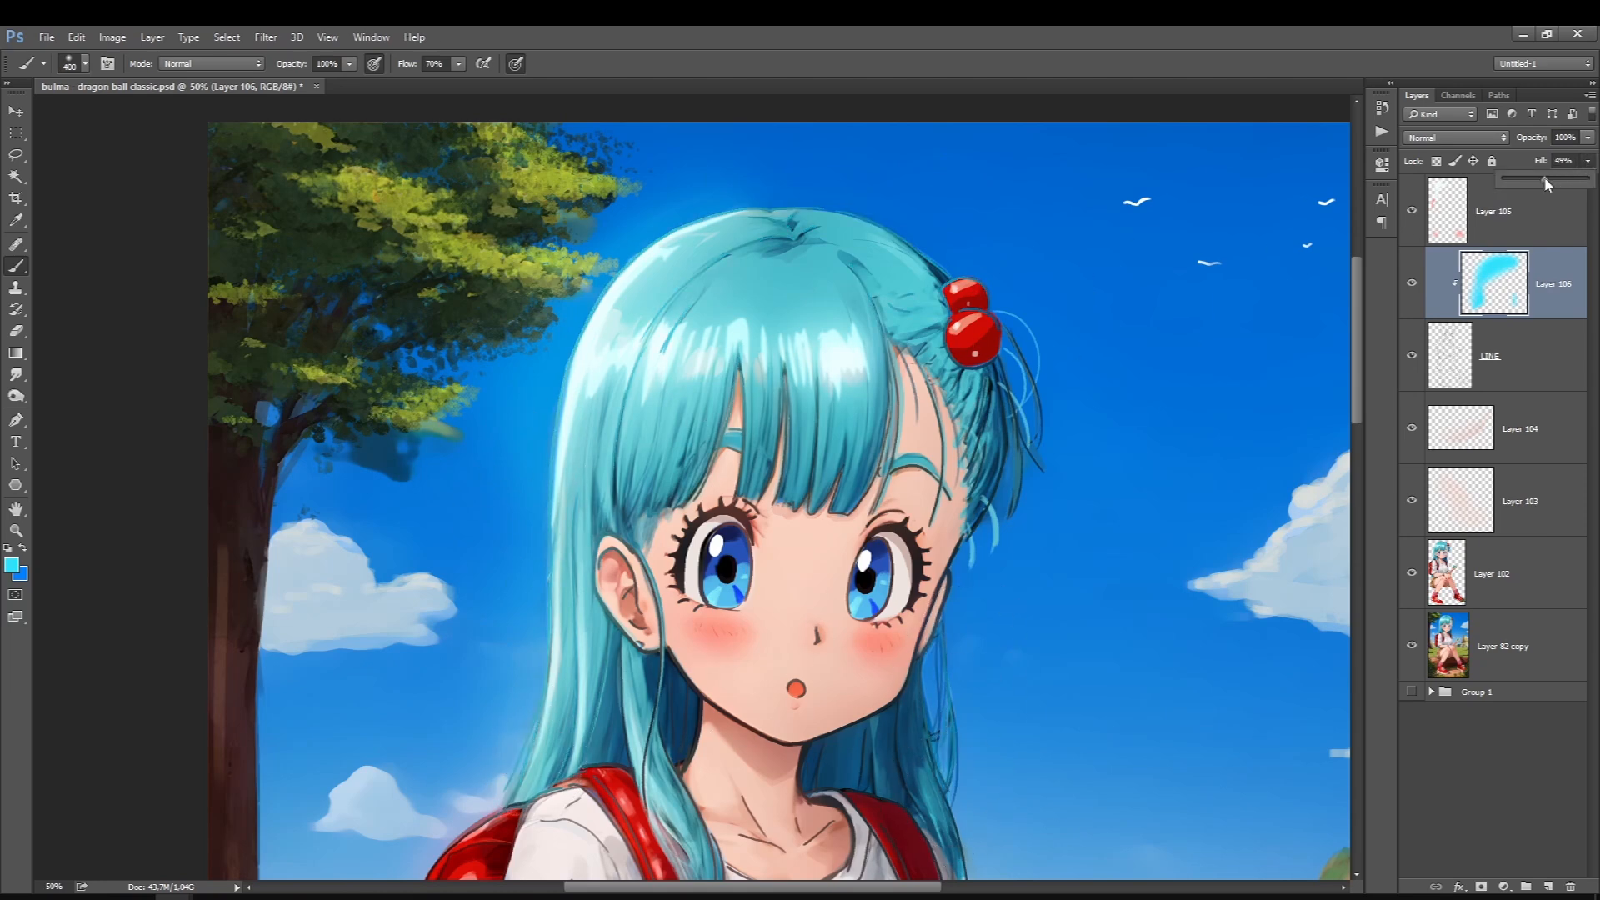
Sample red be0603 from the backpack strap and brush it over the strap and backpack line art on Layer 106
{"action": "key", "text": "["}
{"action": "left_click_drag", "start_coordinate": [1359, 384], "coordinate": [1333, 510]}
{"action": "left_click", "coordinate": [13, 568]}
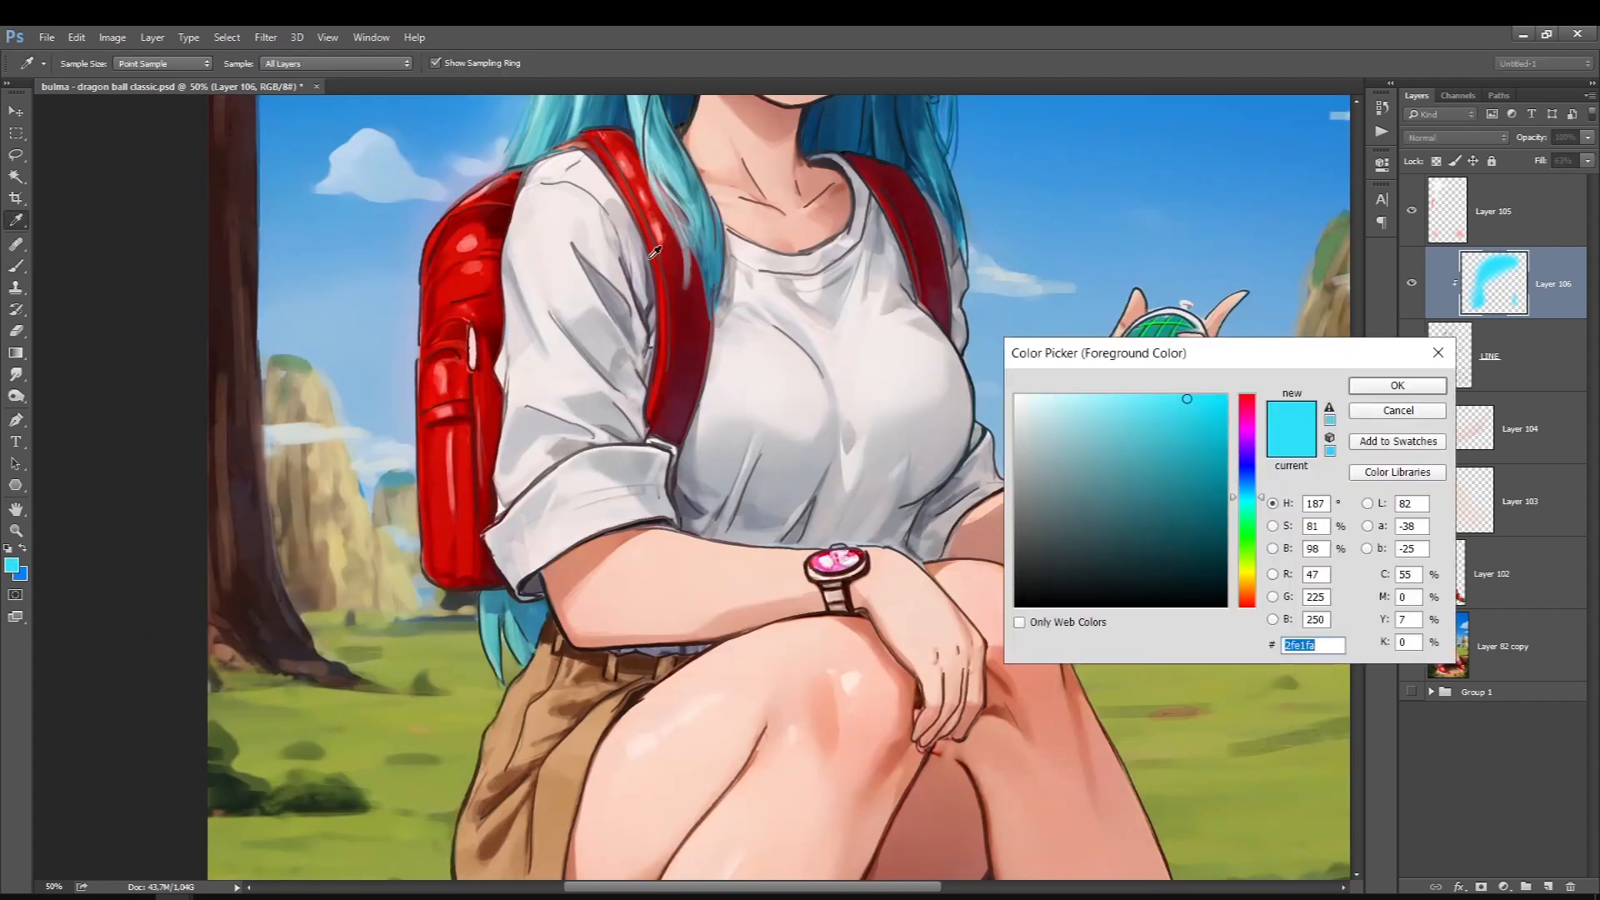
{"action": "left_click", "coordinate": [688, 307]}
{"action": "left_click", "coordinate": [660, 273]}
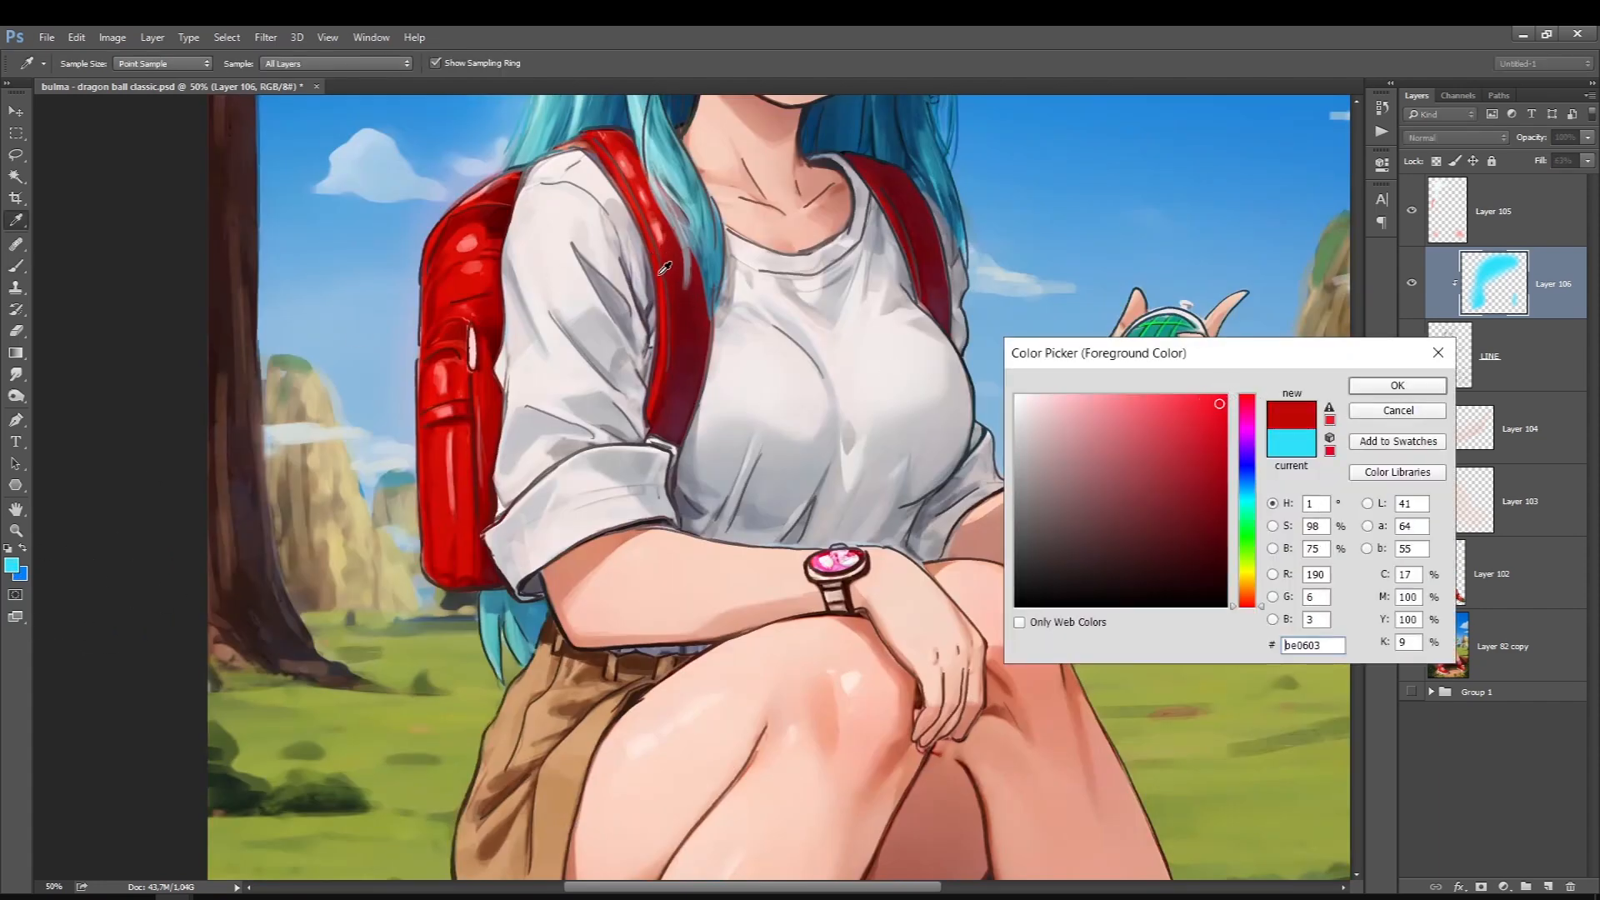
{"action": "key", "text": "Return"}
{"action": "mouse_move", "coordinate": [659, 246]}
{"action": "left_mouse_down"}
{"action": "mouse_move", "coordinate": [618, 147]}
{"action": "mouse_move", "coordinate": [647, 216]}
{"action": "left_mouse_up"}
{"action": "left_click_drag", "start_coordinate": [457, 163], "coordinate": [469, 217]}
{"action": "key", "text": "bracketright"}
{"action": "left_click_drag", "start_coordinate": [457, 325], "coordinate": [428, 491]}
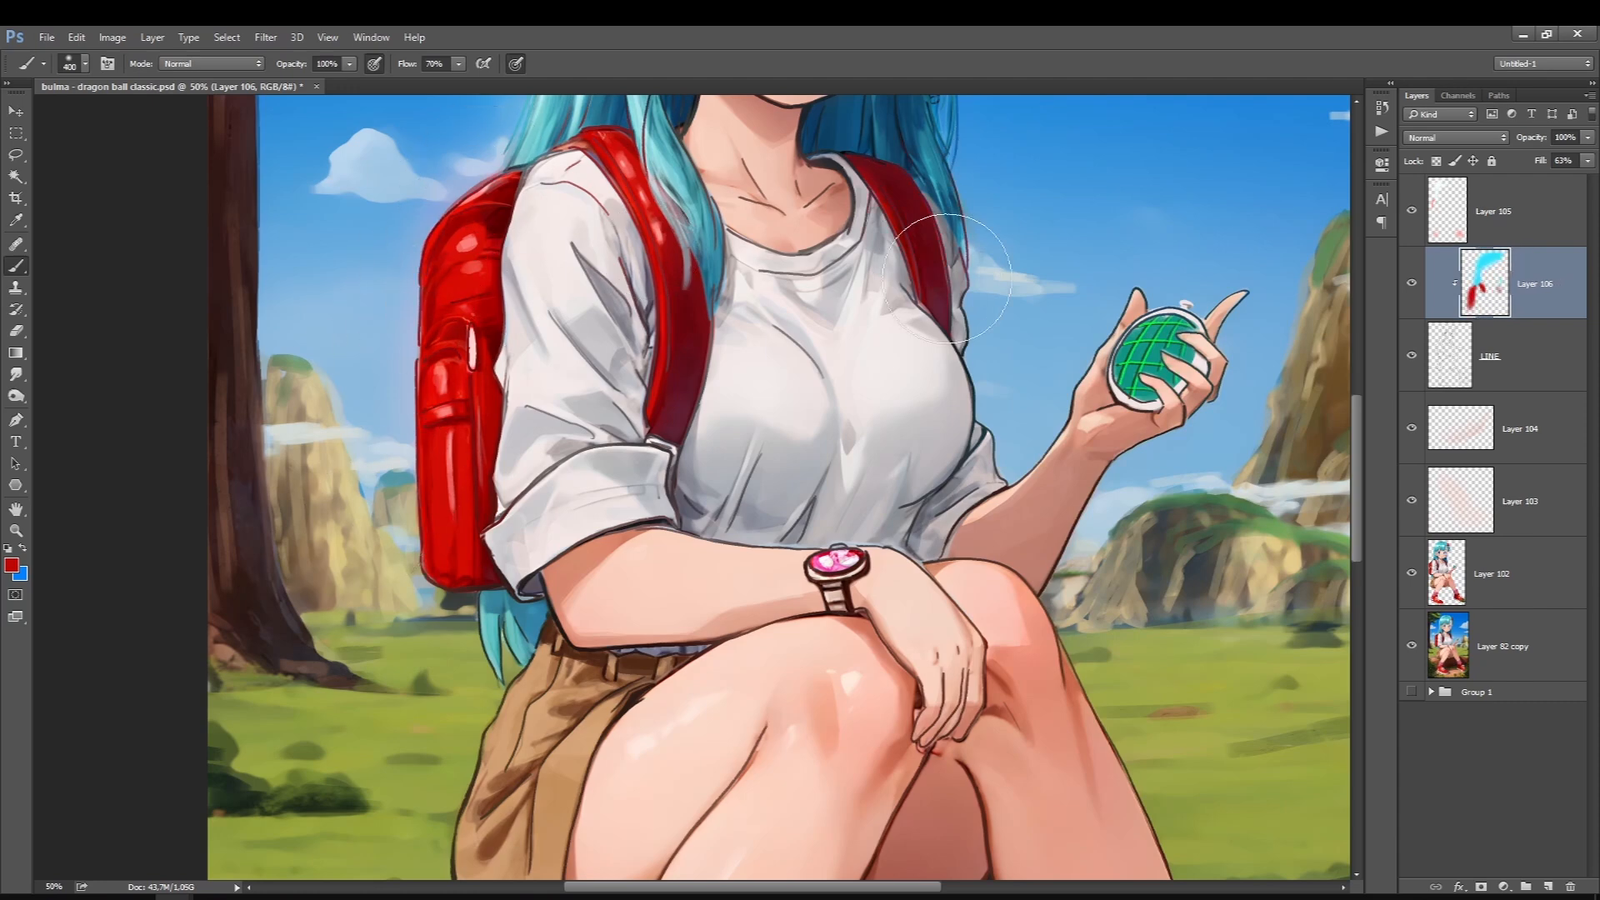
Sample tan d09f73 from the shorts and brush it over their outline on Layer 106 with a 300 px brush
{"action": "key", "text": "bracketright"}
{"action": "left_click", "coordinate": [12, 567]}
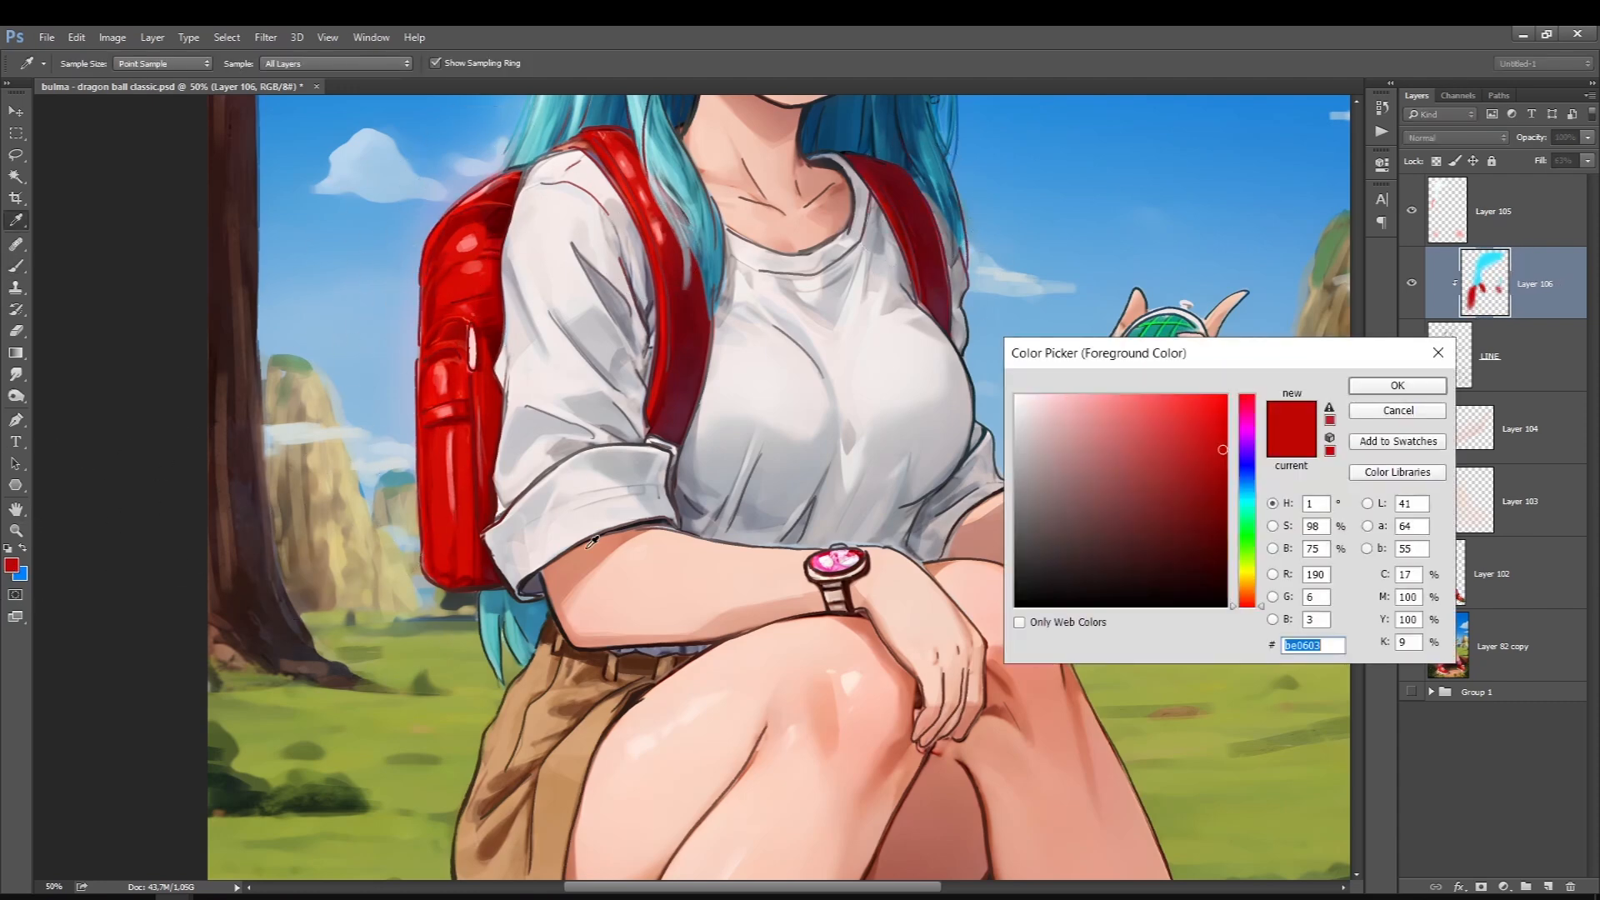
{"action": "left_click", "coordinate": [498, 751]}
{"action": "key", "text": "Return"}
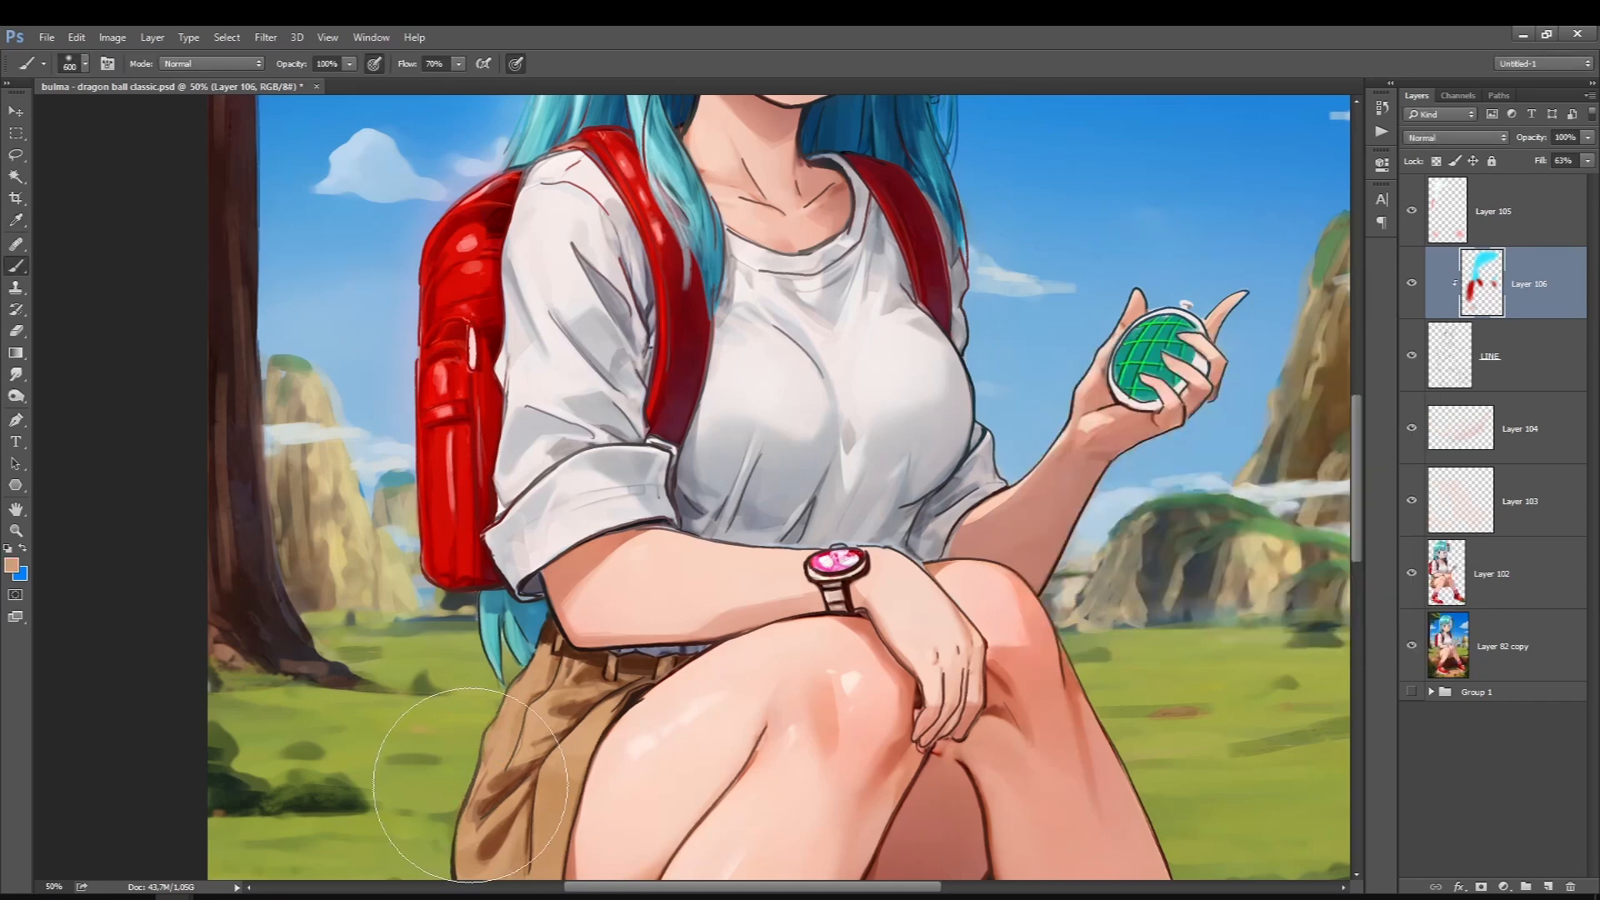
{"action": "key", "text": "ctrl+minus"}
{"action": "key", "text": "bracketleft"}
{"action": "key", "text": "bracketleft"}
{"action": "key", "text": "bracketleft"}
{"action": "left_click_drag", "start_coordinate": [565, 654], "coordinate": [523, 782]}
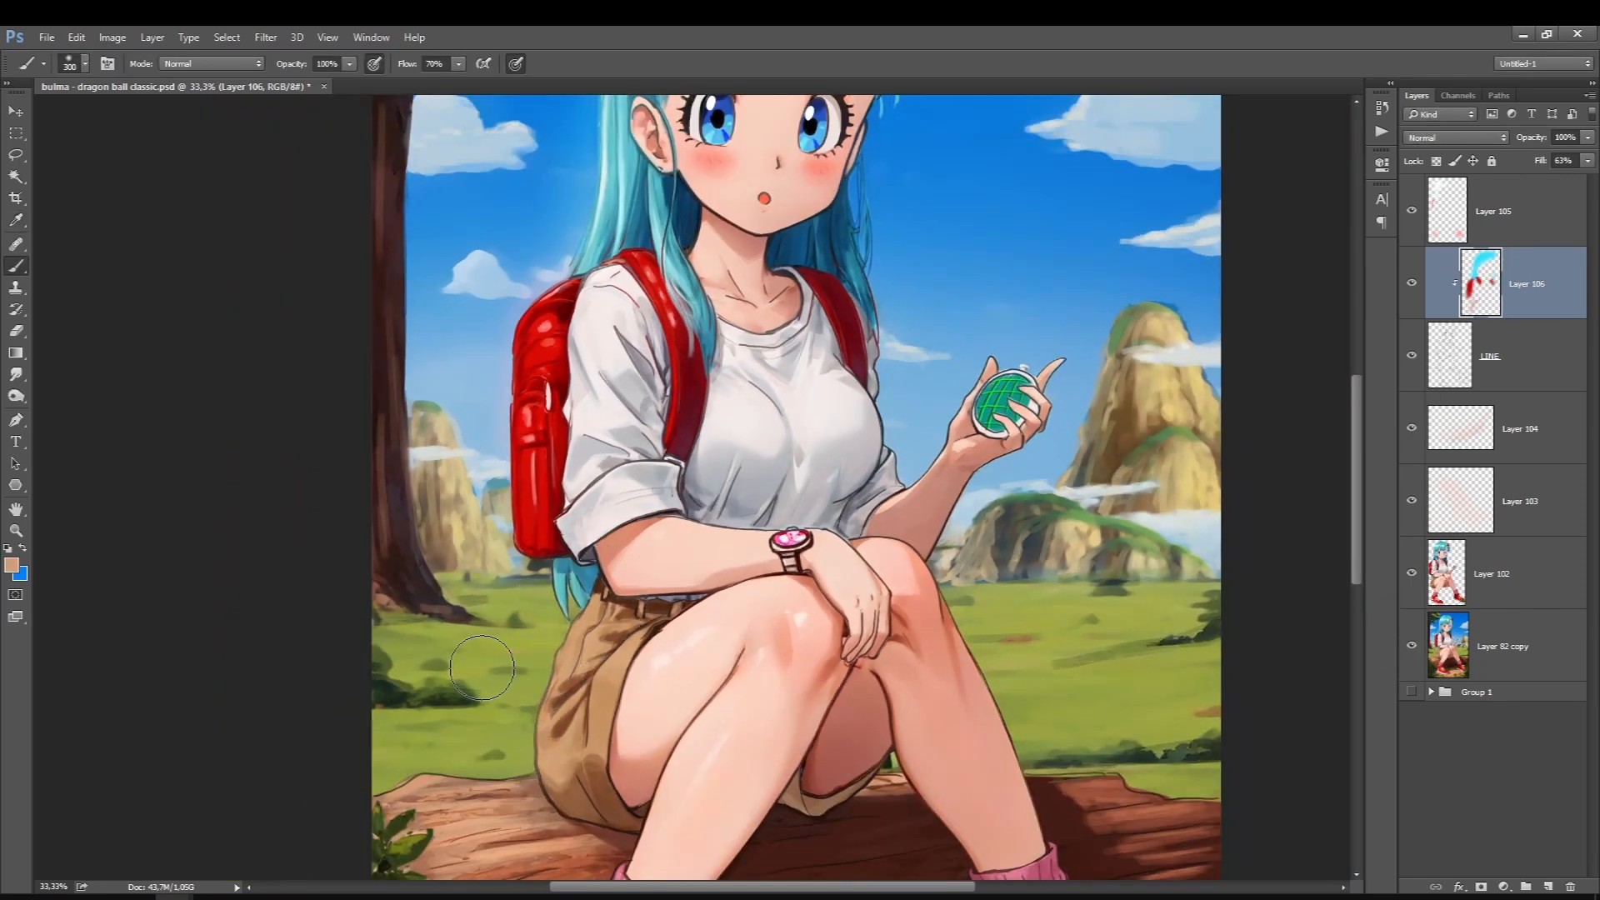
Brush a light tan over the line art along the log's upper edge with a 400 px brush
{"action": "left_click", "coordinate": [11, 568]}
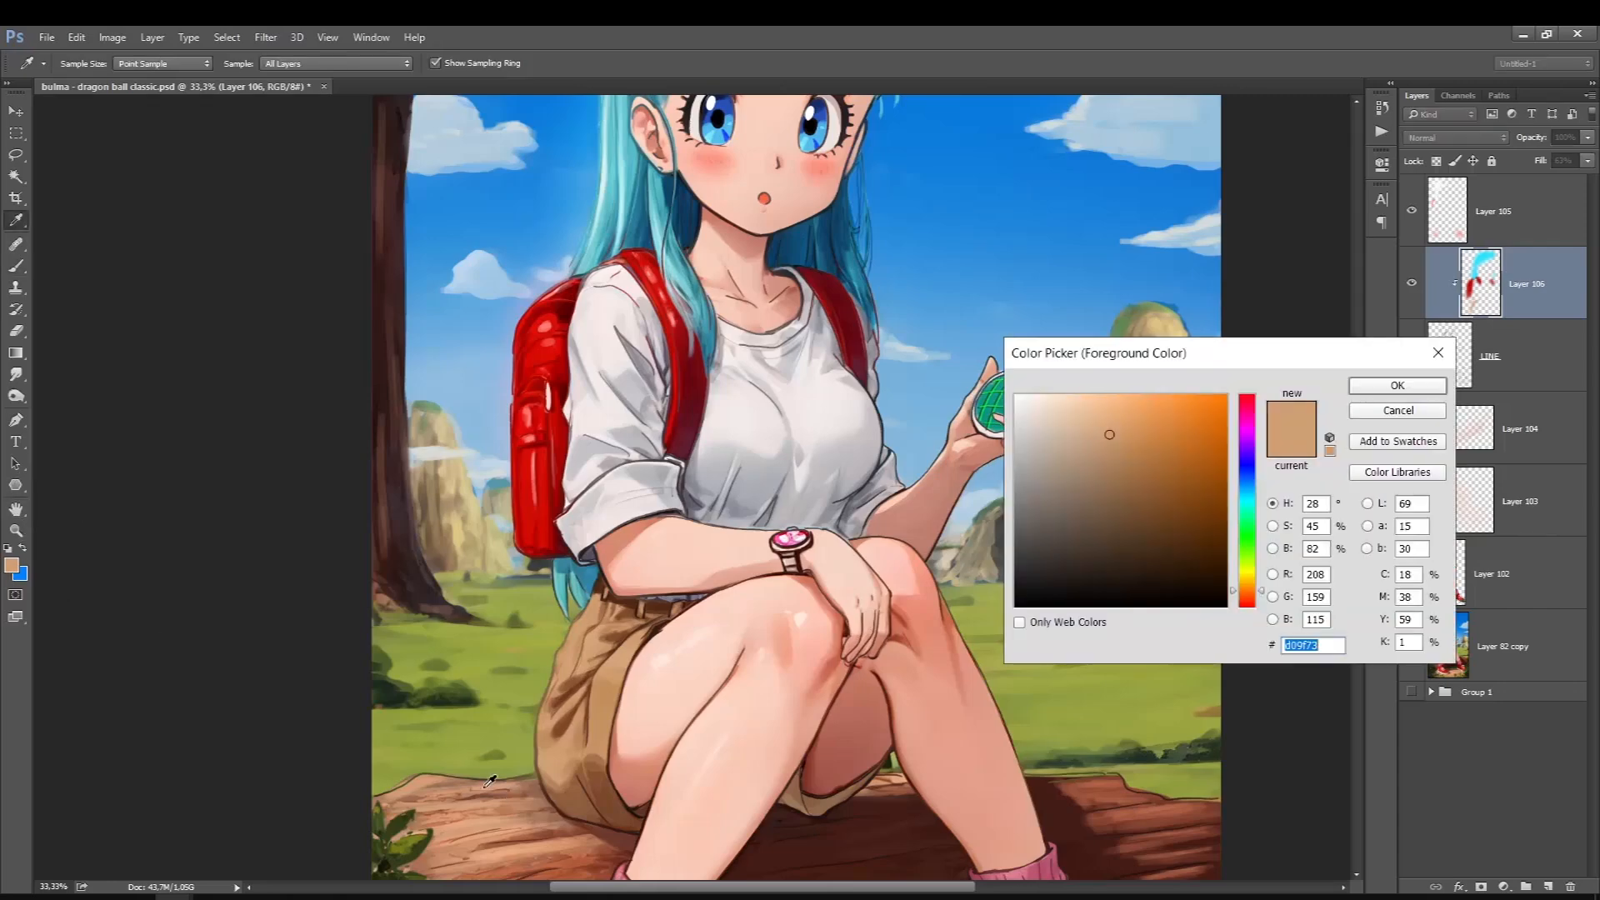
{"action": "key", "text": "Return"}
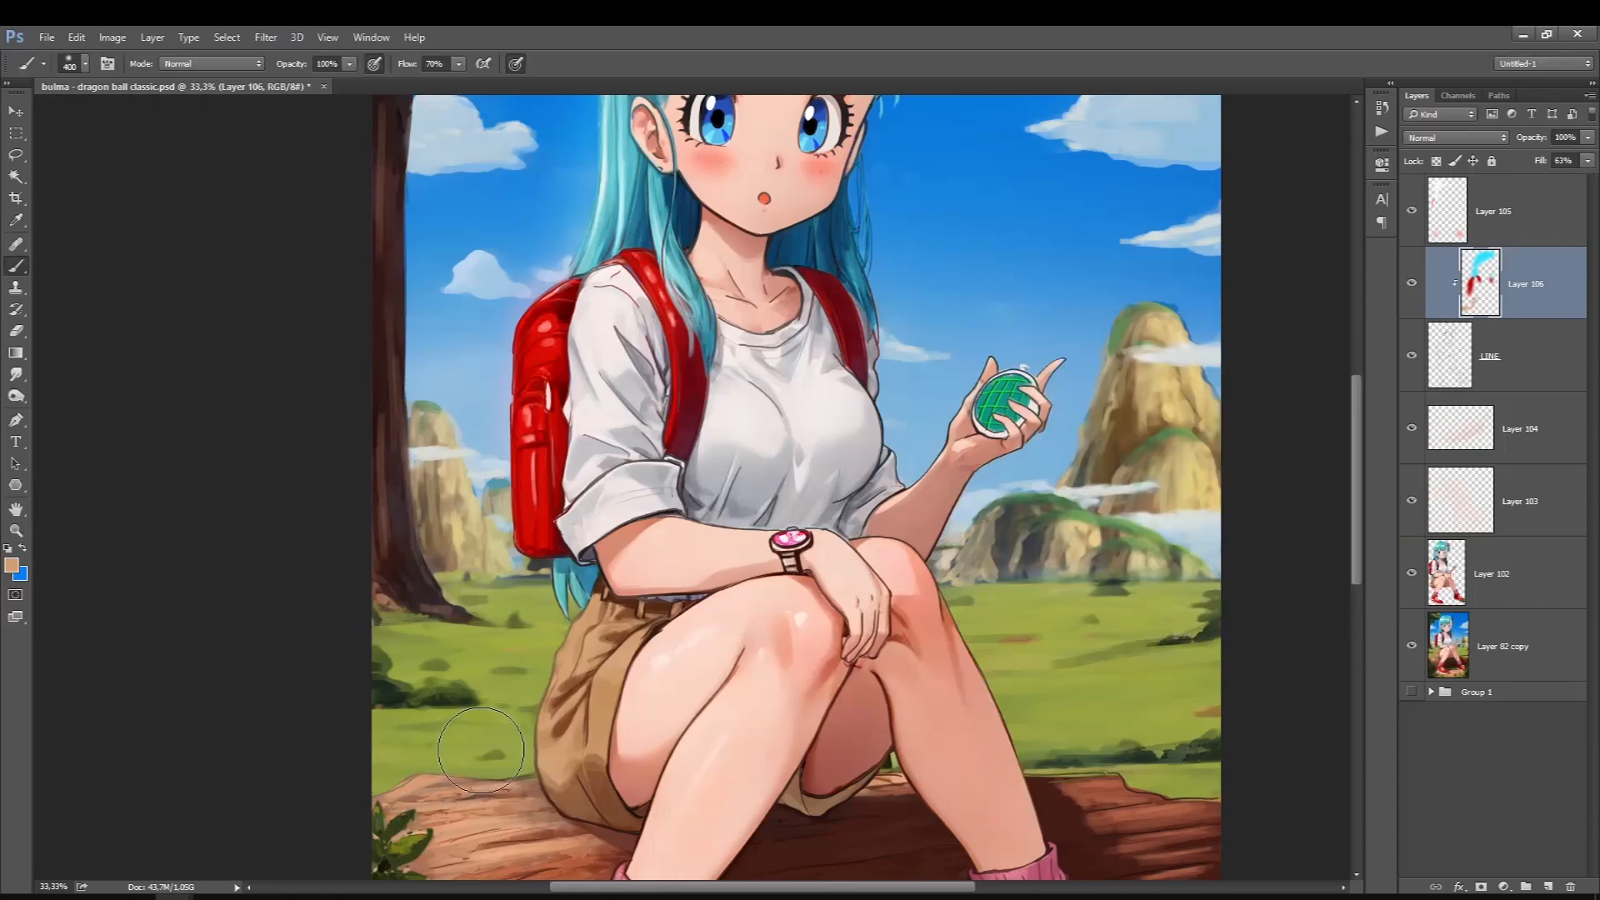
{"action": "mouse_move", "coordinate": [1091, 748]}
{"action": "left_mouse_down"}
{"action": "mouse_move", "coordinate": [1139, 750]}
{"action": "mouse_move", "coordinate": [1147, 768]}
{"action": "left_mouse_up"}
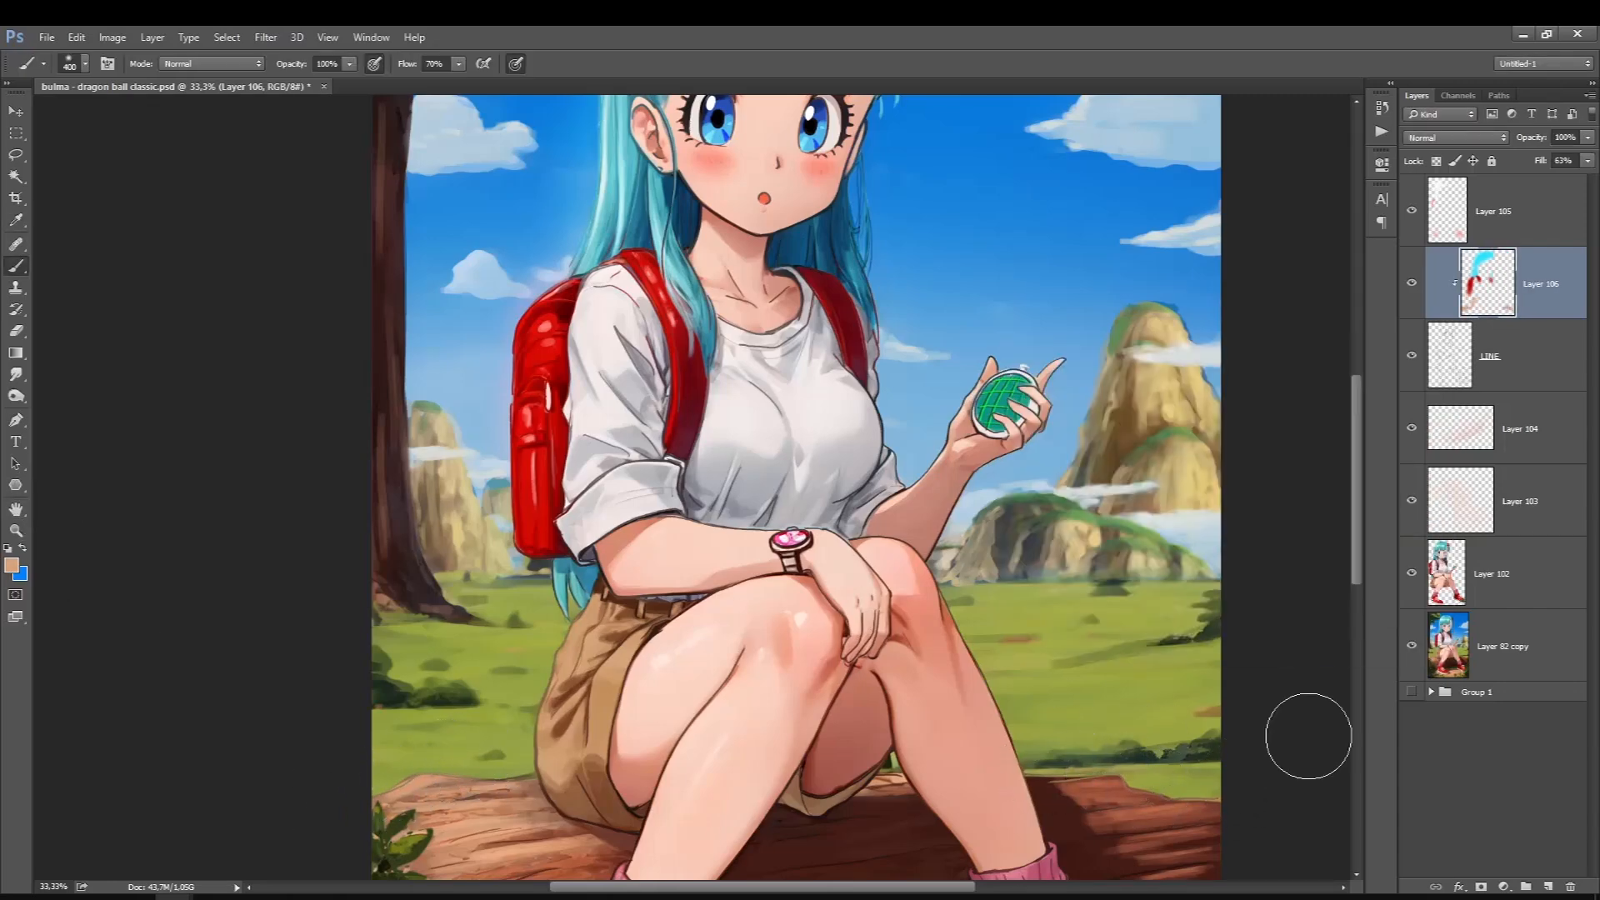
Sample the red of the shoe and brush it over the shoe's line art on Layer 106
{"action": "key", "text": "ctrl+0"}
{"action": "left_click", "coordinate": [13, 567]}
{"action": "left_click", "coordinate": [638, 771]}
{"action": "key", "text": "Return"}
{"action": "key", "text": "bracketright"}
{"action": "left_click", "coordinate": [664, 797]}
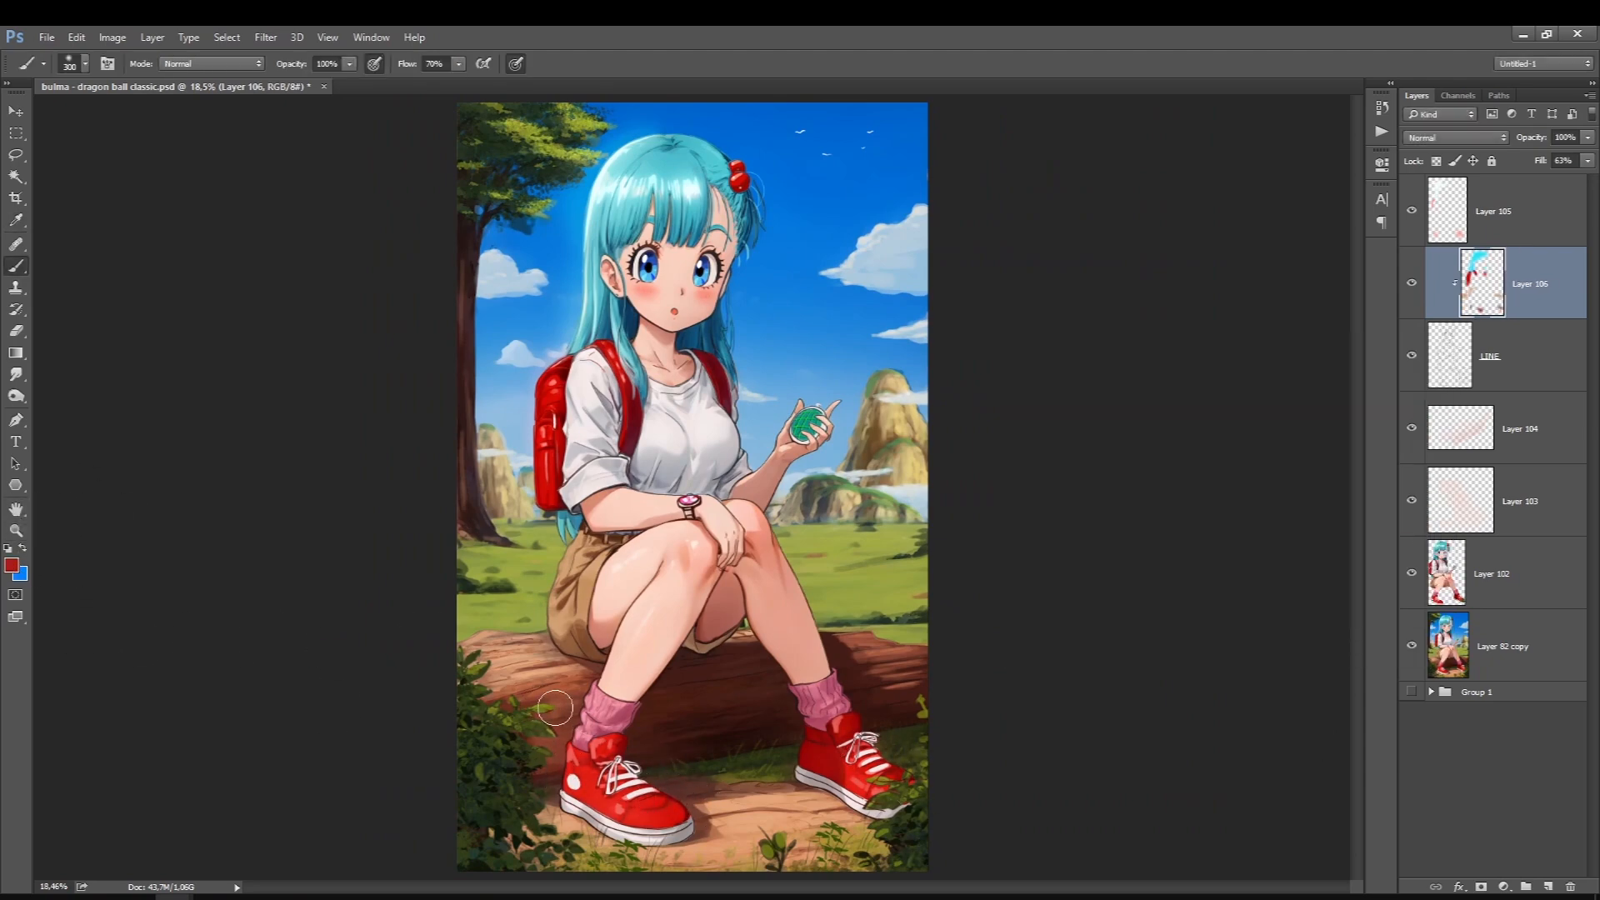
Sample dark pink b14d66 from the sock as the brush colour for the sock outlines
{"action": "left_click", "coordinate": [12, 566]}
{"action": "left_click", "coordinate": [608, 711]}
{"action": "key", "text": "Return"}
Sample the skin tone and adjust it to a brighter salmon as the brush colour for the skin outlines
{"action": "left_click", "coordinate": [12, 566]}
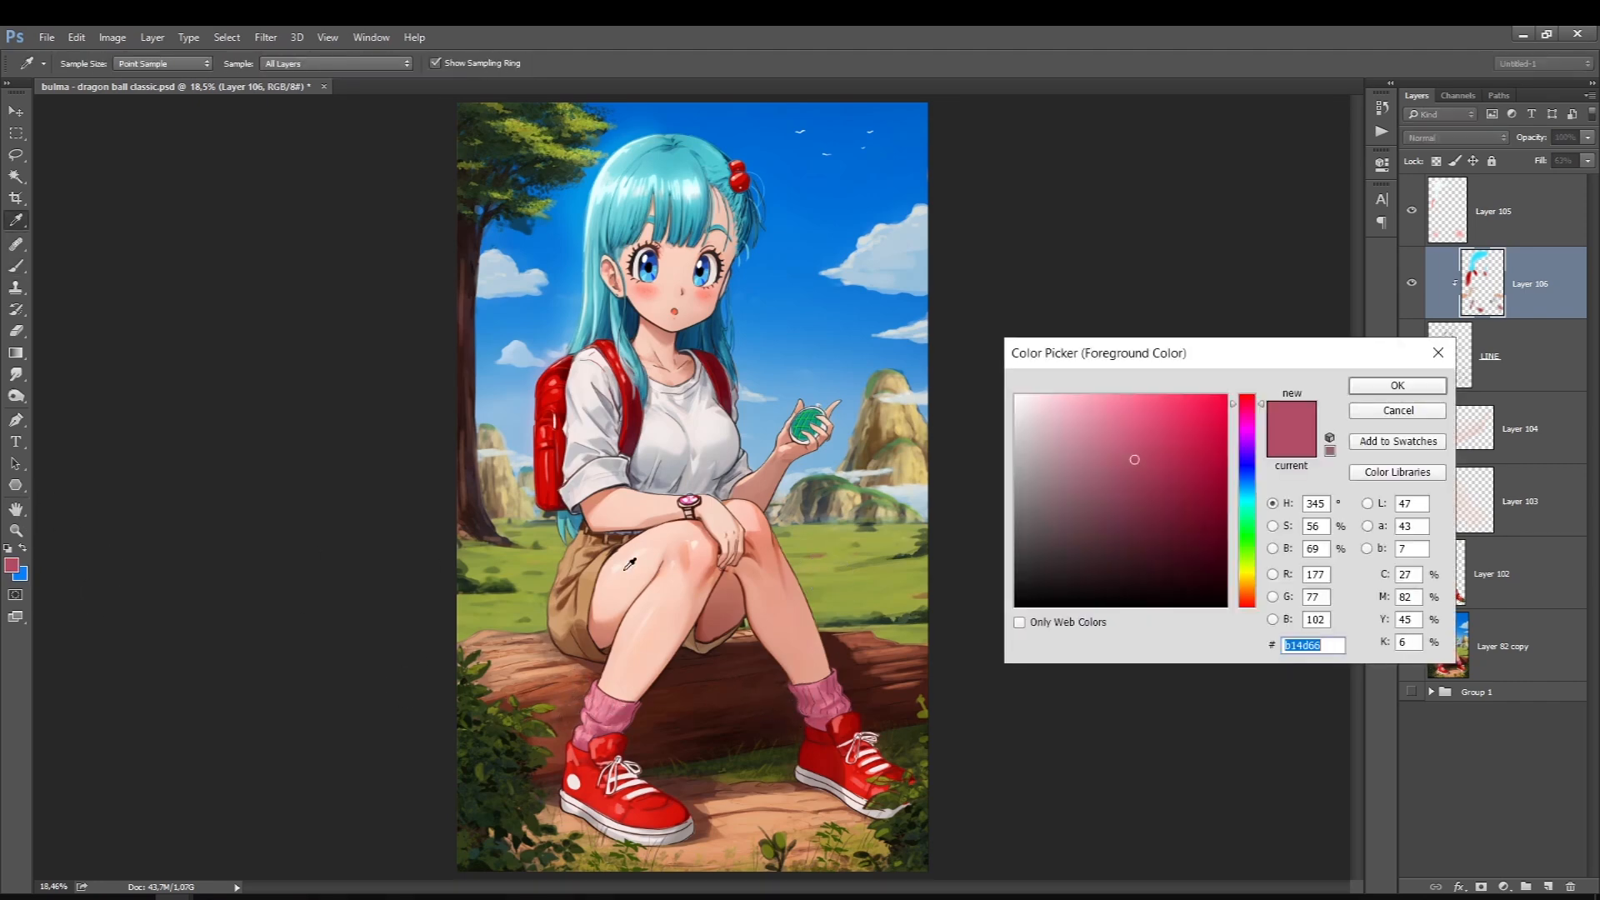
{"action": "left_click", "coordinate": [636, 405]}
{"action": "left_click", "coordinate": [686, 326]}
{"action": "left_click_drag", "start_coordinate": [1104, 420], "coordinate": [1115, 398]}
{"action": "left_click_drag", "start_coordinate": [1247, 597], "coordinate": [1247, 602]}
{"action": "key", "text": "Return"}
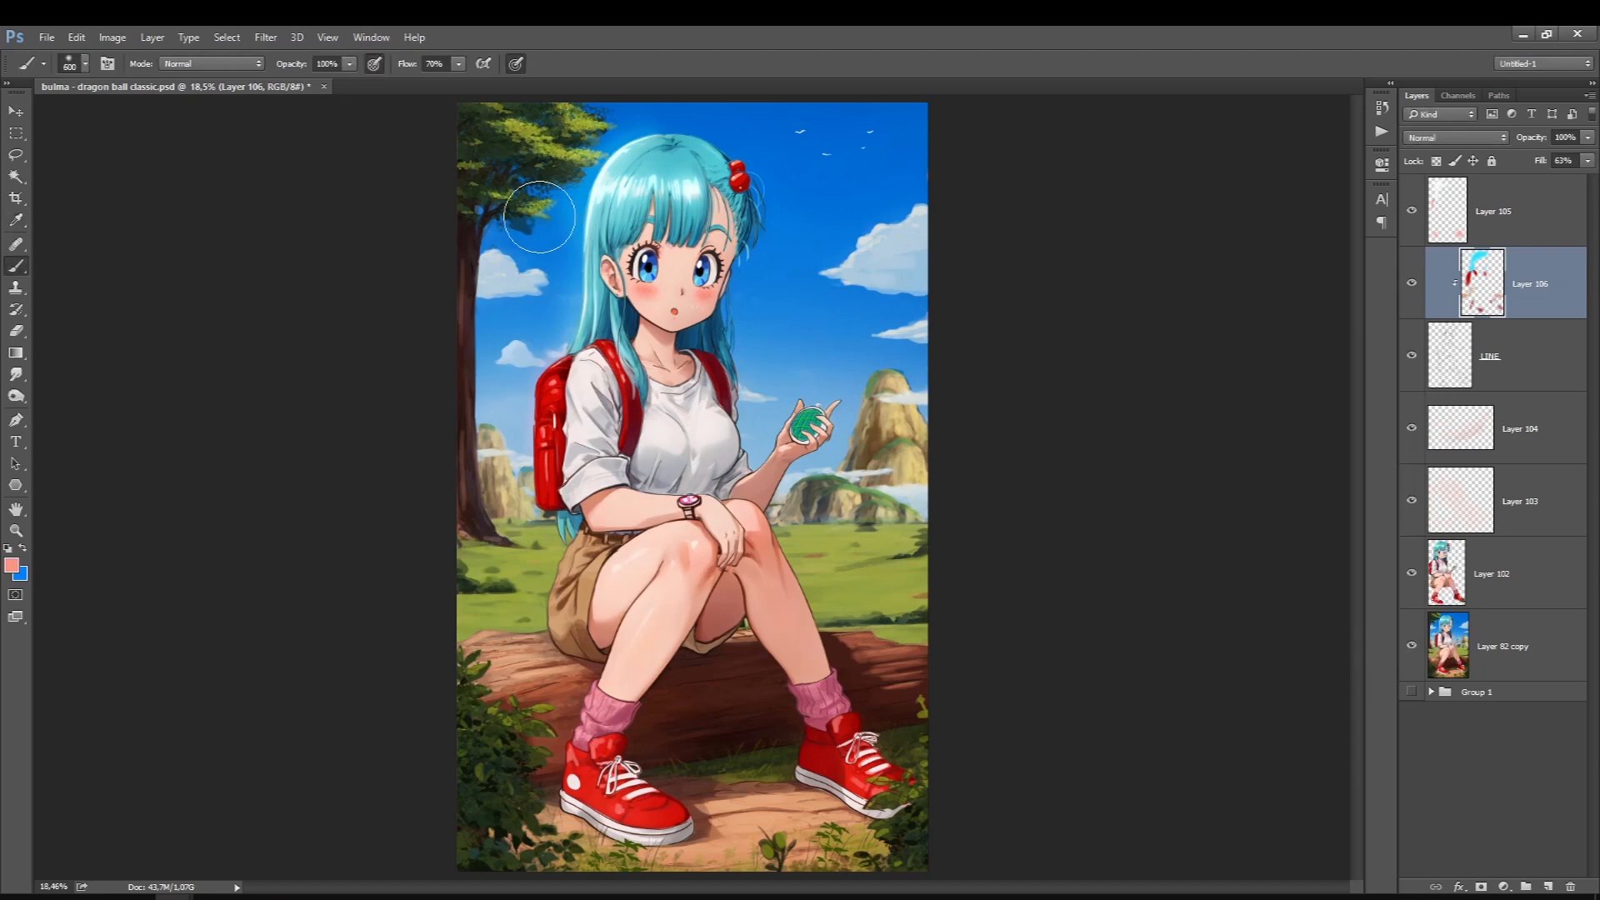
Save the illustration and shrink the brush to tint the skin's line art around the neck
{"action": "key", "text": "ctrl+plus"}
{"action": "key", "text": "ctrl+s"}
{"action": "key", "text": "bracketleft"}
{"action": "key", "text": "bracketleft"}
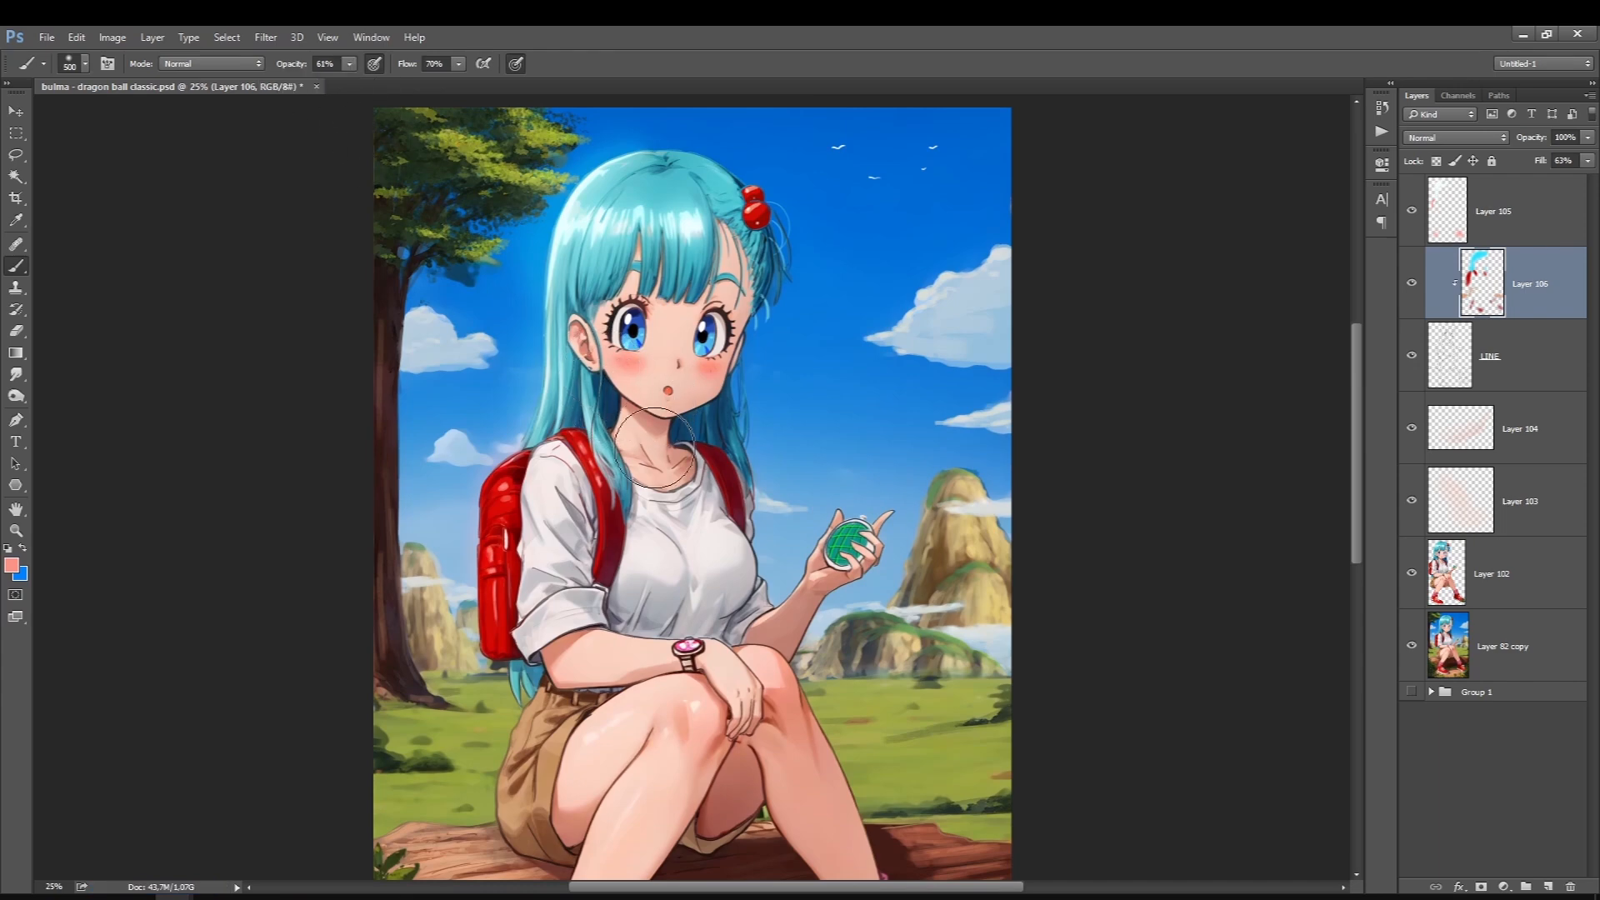
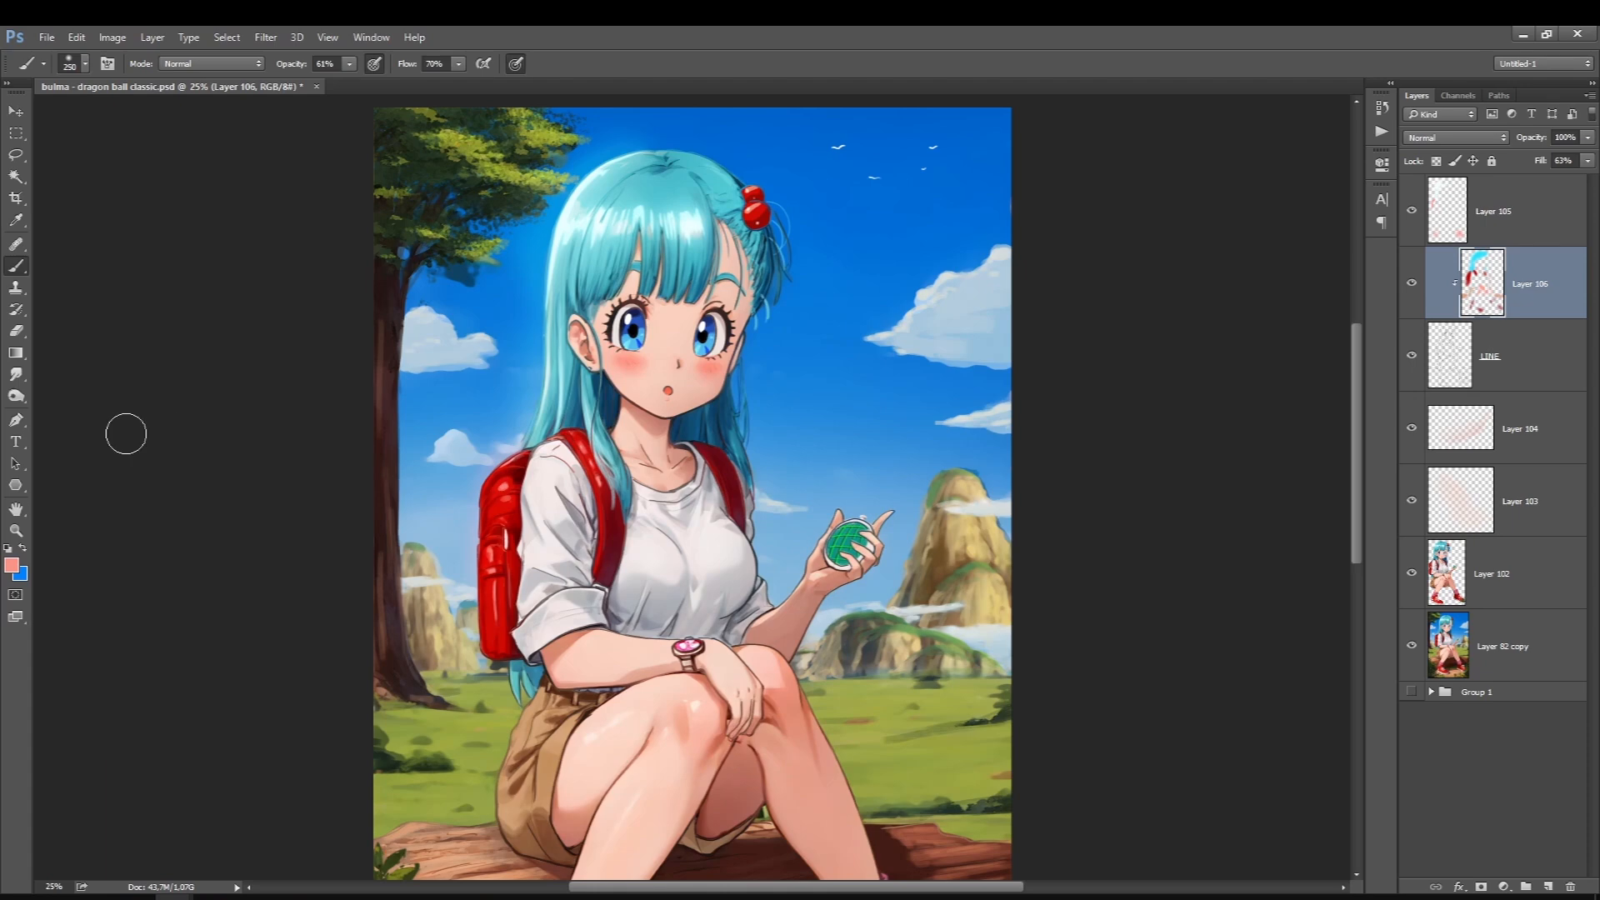
Set a pale pinkish-white brush colour with a 175 px brush, and hide Layer 106 to compare the line art
{"action": "left_click", "coordinate": [12, 566]}
{"action": "left_click", "coordinate": [821, 541]}
{"action": "left_click", "coordinate": [1040, 394]}
{"action": "left_click", "coordinate": [1397, 383]}
{"action": "key", "text": "bracketleft"}
{"action": "key", "text": "bracketleft"}
{"action": "key", "text": "bracketleft"}
{"action": "left_click", "coordinate": [910, 483], "text": "ctrl"}
{"action": "left_click", "coordinate": [1412, 298]}
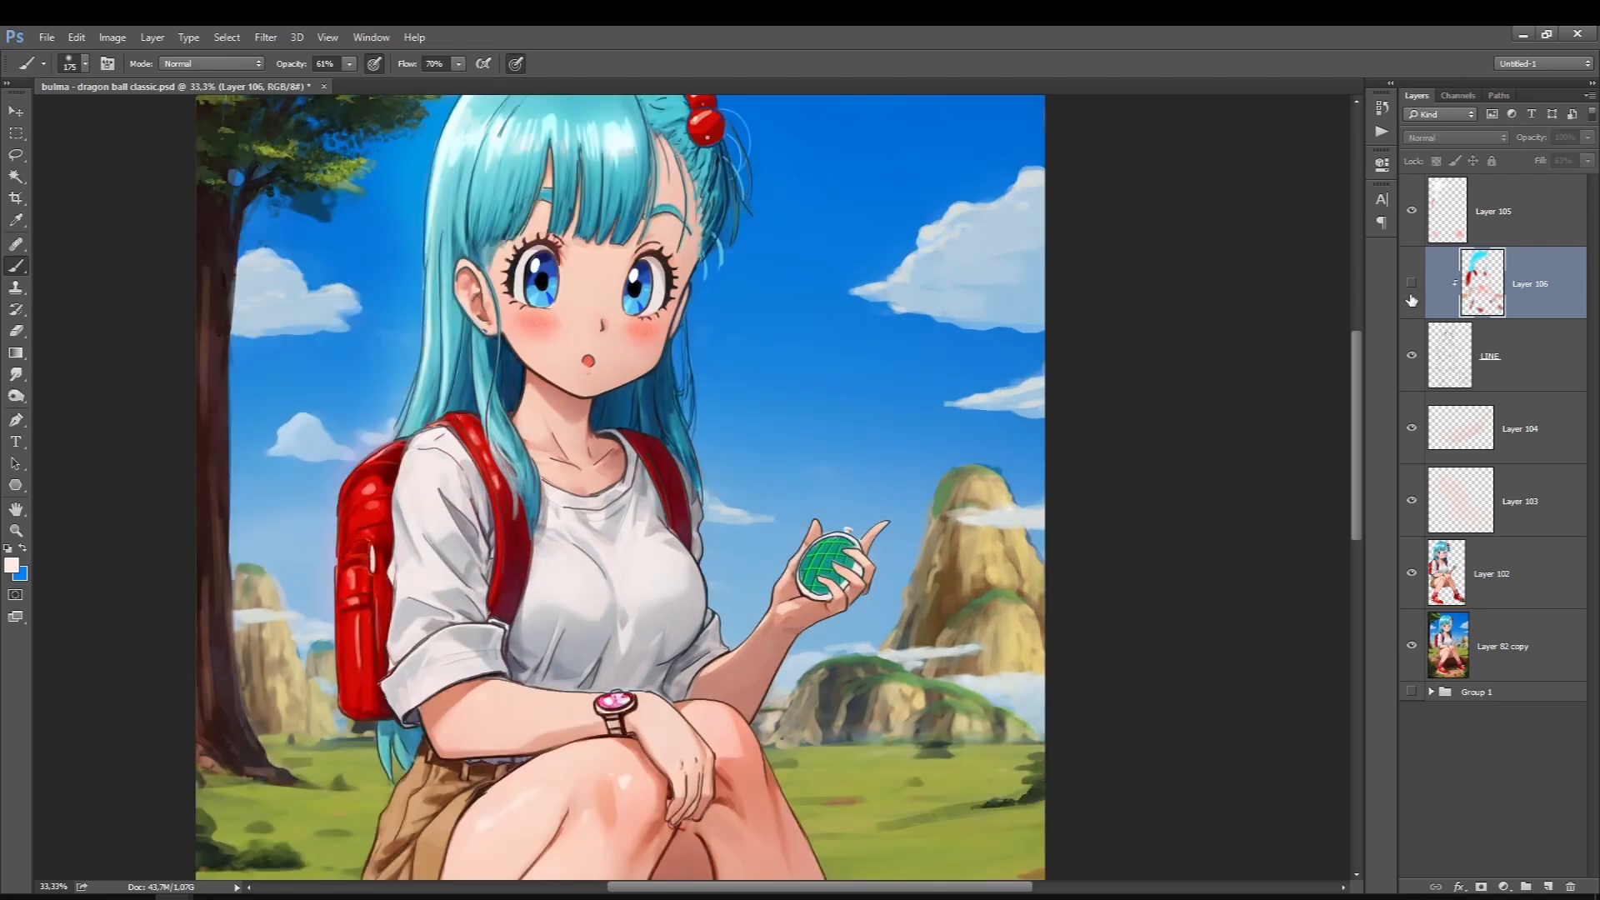
Show Layer 106 again and add a new layer above it, with turquoise sampled from the hair as brush colour
{"action": "key", "text": "ctrl+0"}
{"action": "left_click", "coordinate": [1413, 286]}
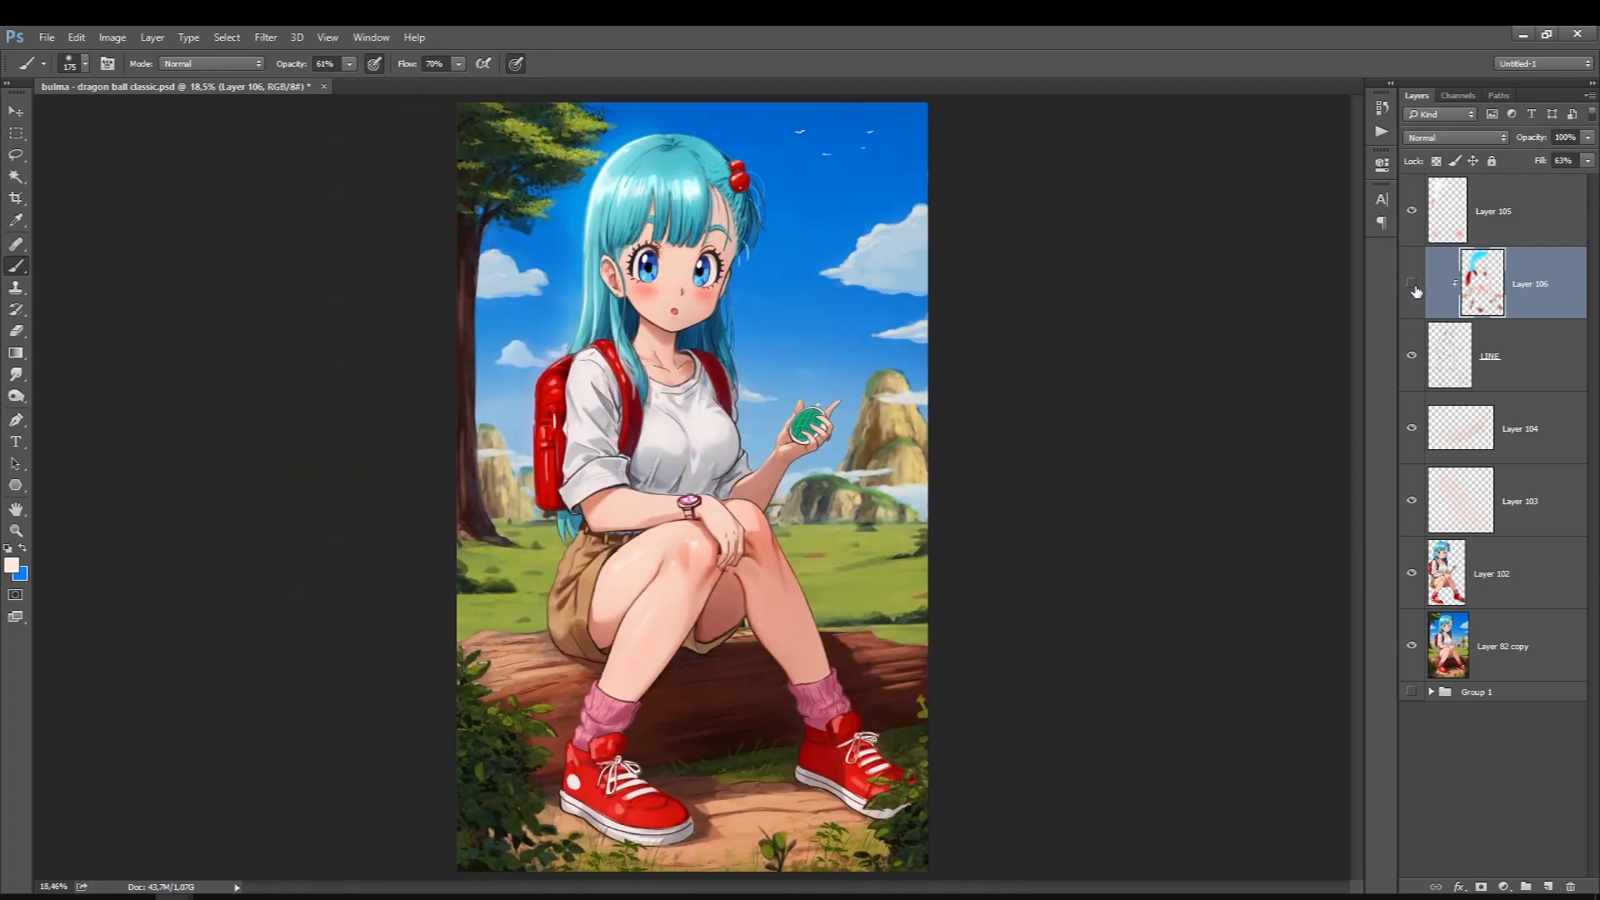
{"action": "left_click", "coordinate": [12, 565]}
{"action": "left_click", "coordinate": [682, 204]}
{"action": "key", "text": "Return"}
{"action": "left_click", "coordinate": [1548, 886]}
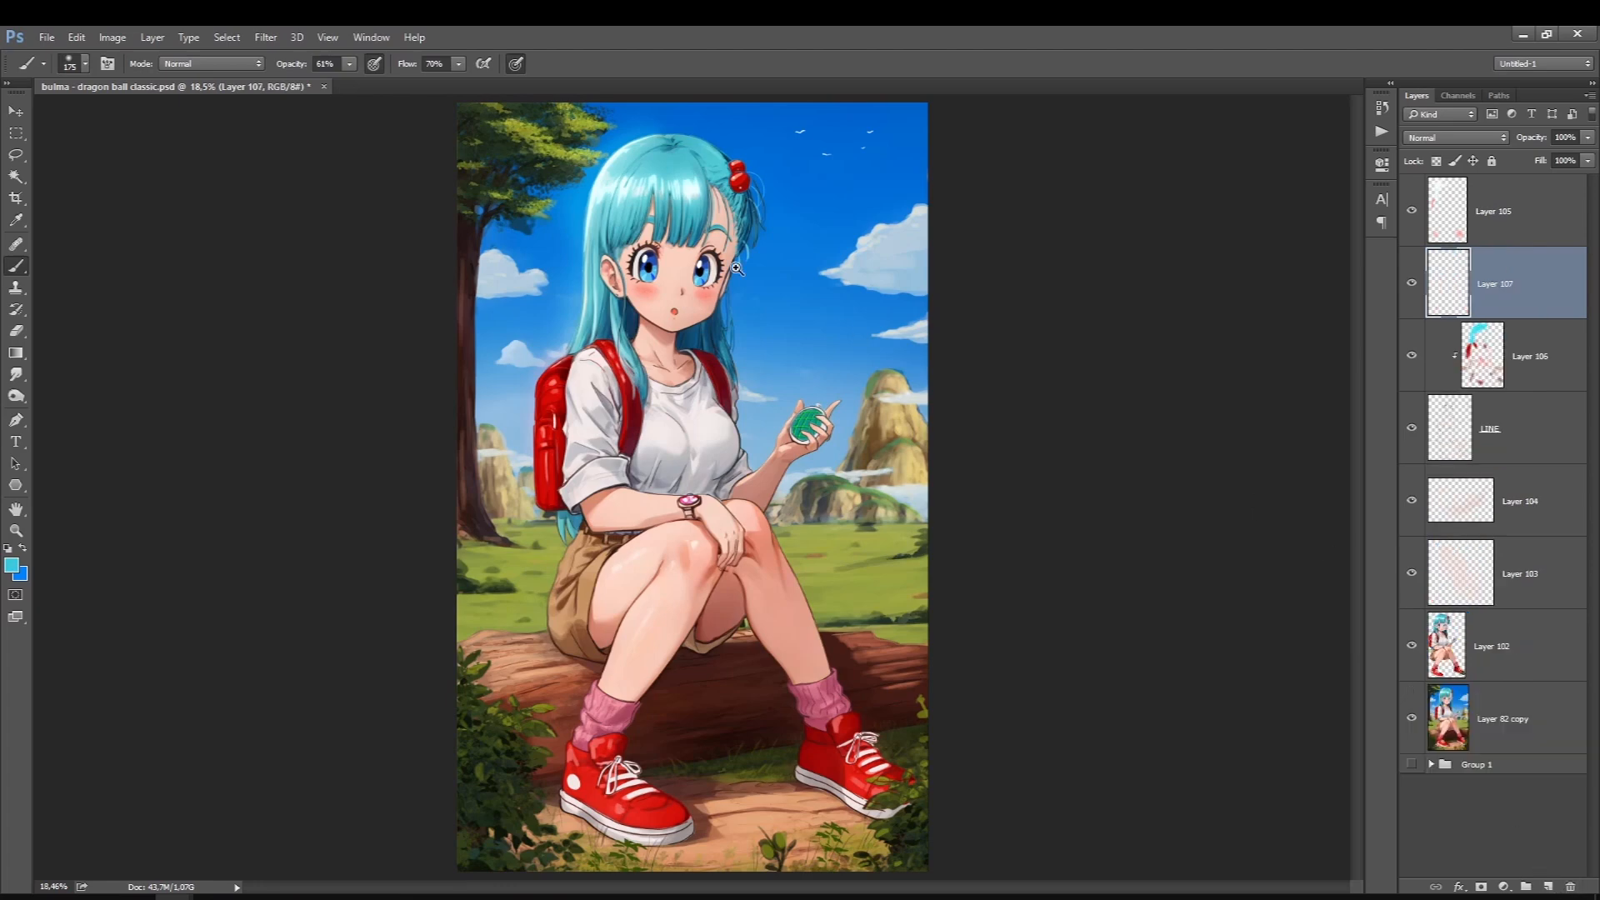
Paint thin turquoise hair strands beside the cheek and the tied hair with a 20 px brush
{"action": "left_click", "coordinate": [737, 260], "text": "ctrl"}
{"action": "left_click", "coordinate": [737, 260], "text": "ctrl"}
{"action": "right_click", "coordinate": [783, 360]}
{"action": "double_click", "coordinate": [860, 506]}
{"action": "key", "text": "bracketleft"}
{"action": "key", "text": "bracketleft"}
{"action": "key", "text": "bracketleft"}
{"action": "key", "text": "bracketleft"}
{"action": "key", "text": "bracketleft"}
{"action": "left_click_drag", "start_coordinate": [725, 302], "coordinate": [716, 392]}
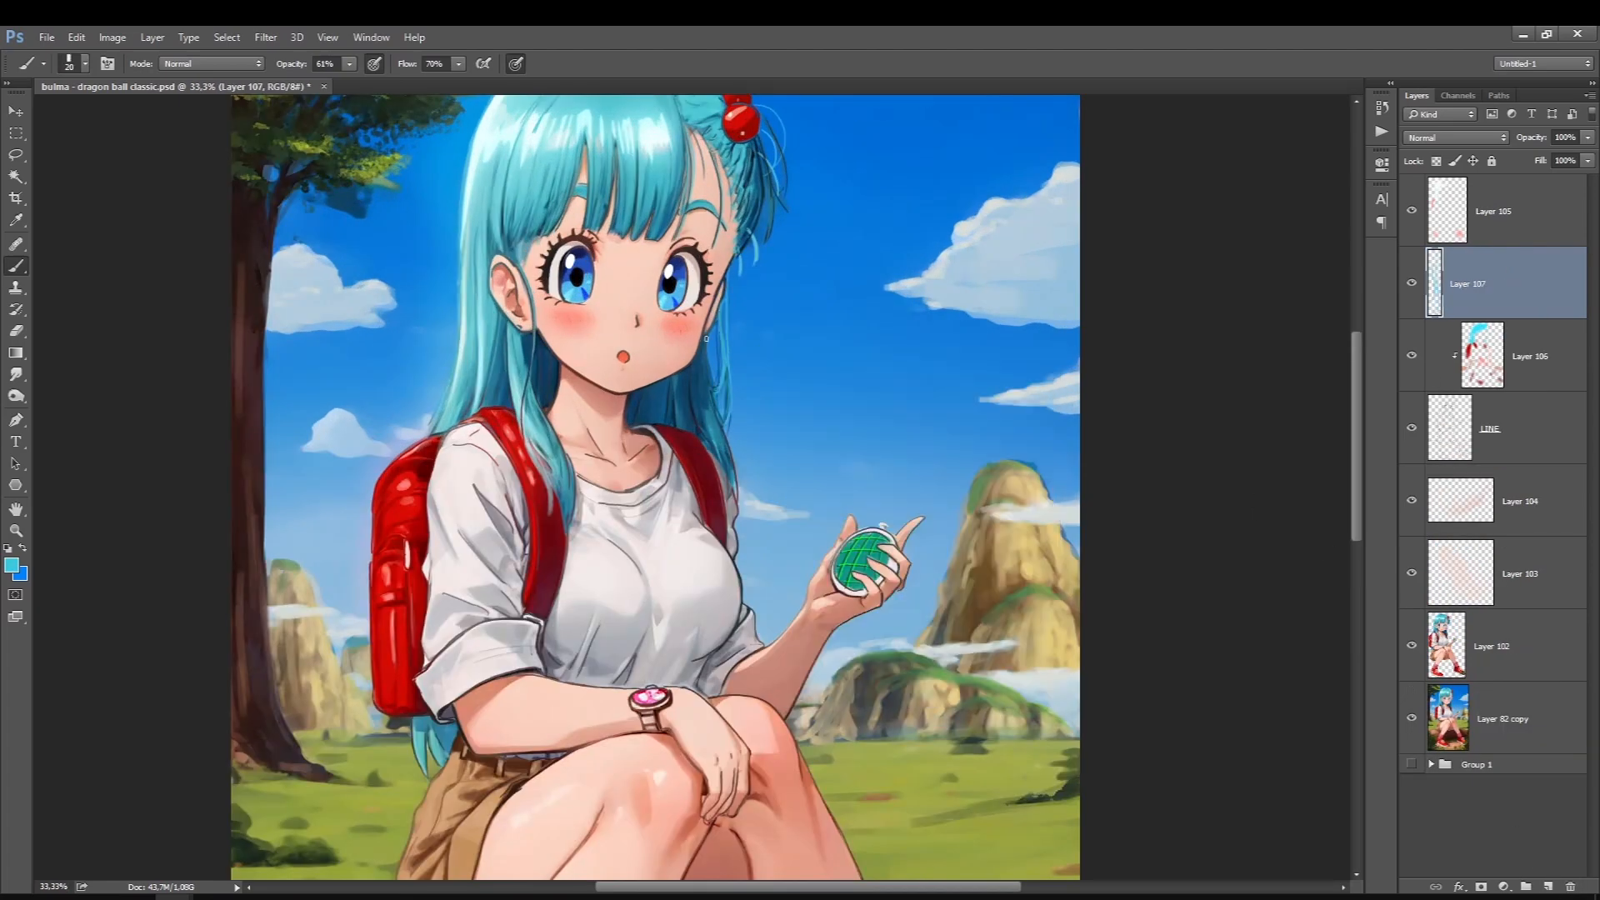
{"action": "left_click_drag", "start_coordinate": [766, 158], "coordinate": [796, 250]}
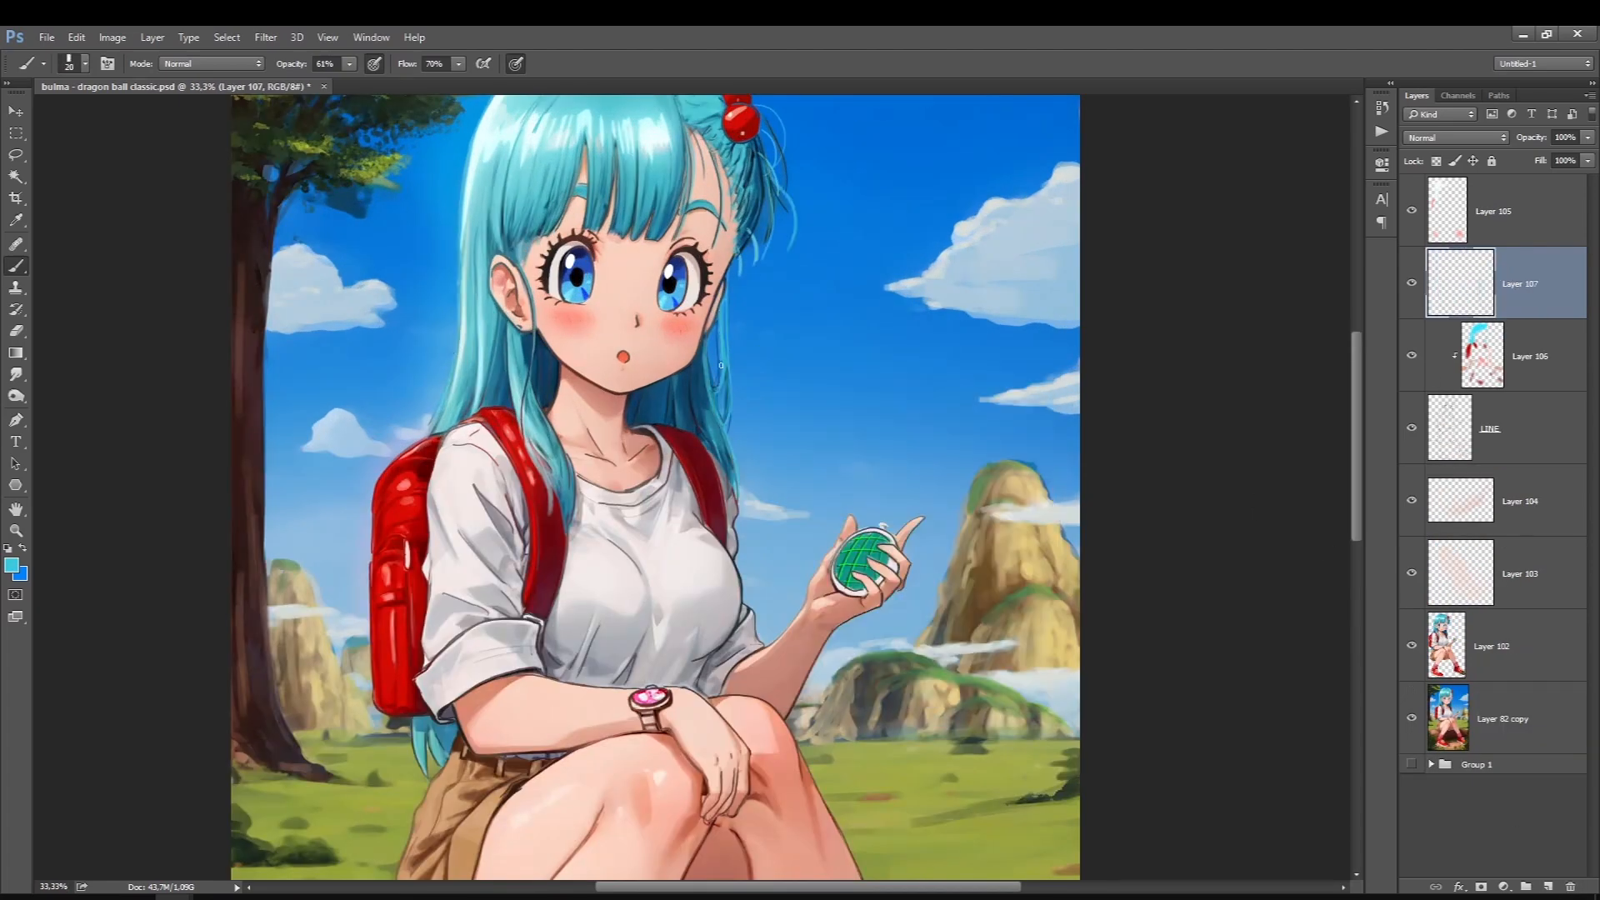
Sample dark red from the backpack strap as the brush colour
{"action": "key", "text": "ctrl+0"}
{"action": "left_click", "coordinate": [12, 565]}
{"action": "left_click", "coordinate": [725, 390]}
{"action": "key", "text": "Return"}
{"action": "scroll", "coordinate": [742, 385], "scroll_direction": "up", "scroll_amount": 3}
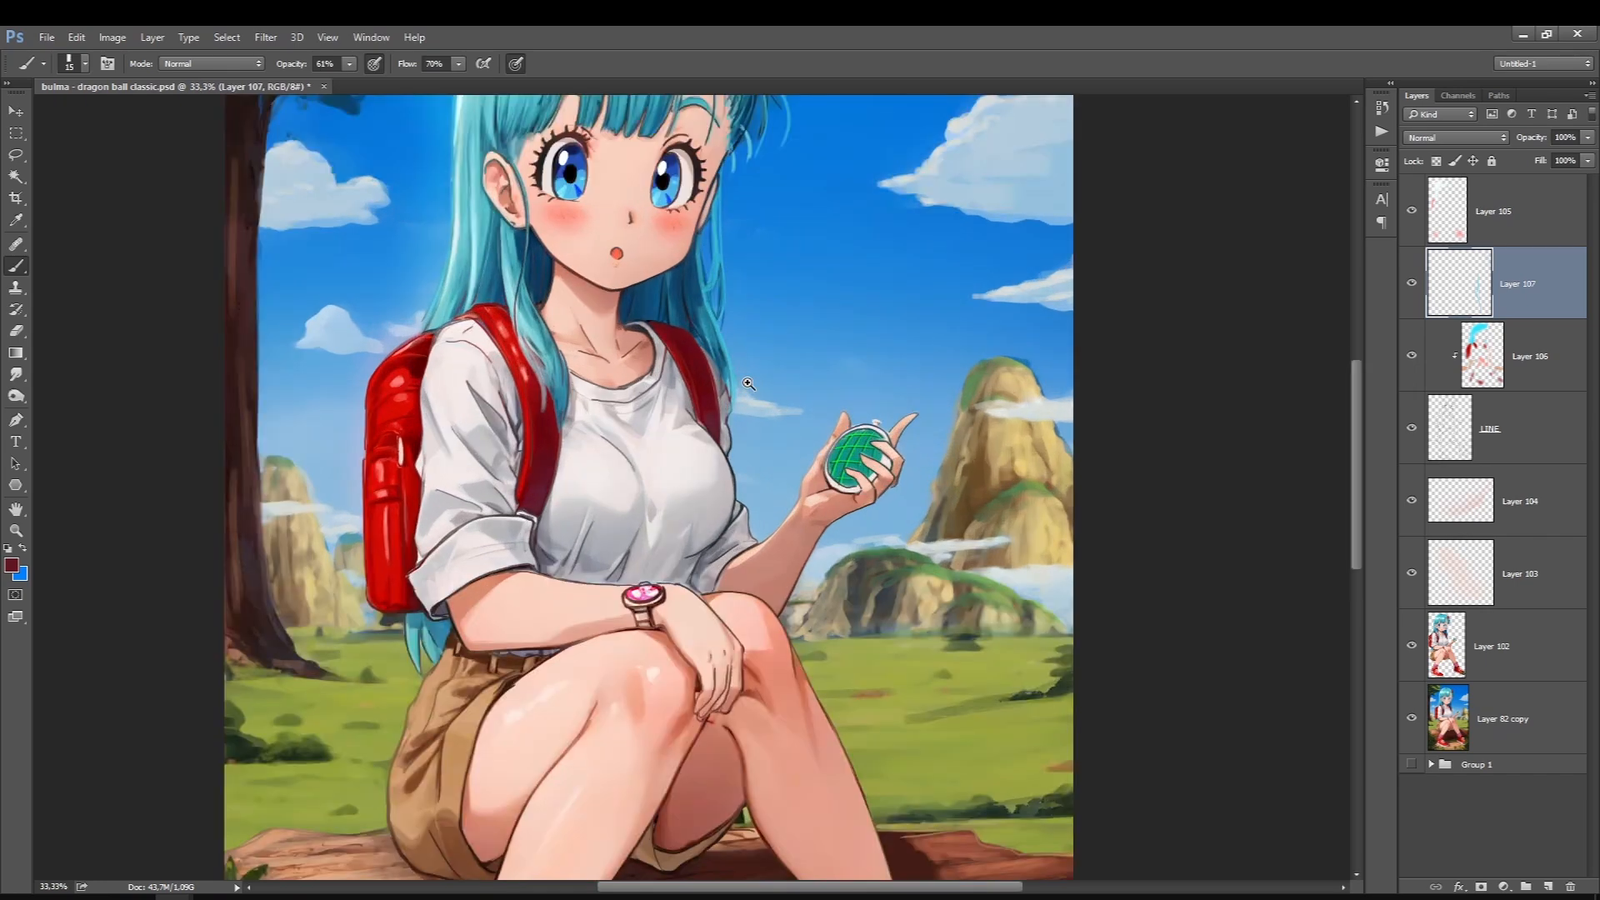
Sample a background colour by the low rocks and touch up that spot with a smaller brush
{"action": "left_click", "coordinate": [12, 565]}
{"action": "left_click", "coordinate": [942, 544]}
{"action": "key", "text": "Return"}
{"action": "key", "text": "bracketleft"}
{"action": "left_click_drag", "start_coordinate": [967, 538], "coordinate": [945, 558]}
Set a light yellow-green brush colour and add a layer below Layer 102 with the area outside the figure selected
{"action": "key", "text": "ctrl+0"}
{"action": "left_click", "coordinate": [11, 565]}
{"action": "left_click", "coordinate": [1146, 467]}
{"action": "key", "text": "Return"}
{"action": "key", "text": "ctrl+shift+alt+n"}
{"action": "left_click", "coordinate": [1446, 718], "text": "ctrl"}
{"action": "key", "text": "ctrl+shift+i"}
{"action": "left_click_drag", "start_coordinate": [1500, 283], "coordinate": [1486, 731]}
Paint soft yellow-green light over the grass on both sides of the figure and lower the layer's opacity
{"action": "key", "text": "bracketright"}
{"action": "key", "text": "bracketright"}
{"action": "key", "text": "bracketright"}
{"action": "key", "text": "bracketright"}
{"action": "key", "text": "bracketright"}
{"action": "key", "text": "bracketright"}
{"action": "key", "text": "bracketright"}
{"action": "key", "text": "bracketright"}
{"action": "left_click_drag", "start_coordinate": [800, 590], "coordinate": [921, 560]}
{"action": "left_click_drag", "start_coordinate": [309, 65], "coordinate": [280, 65]}
{"action": "mouse_move", "coordinate": [921, 566]}
{"action": "left_mouse_down"}
{"action": "mouse_move", "coordinate": [822, 583]}
{"action": "mouse_move", "coordinate": [917, 575]}
{"action": "left_mouse_up"}
{"action": "left_click_drag", "start_coordinate": [522, 614], "coordinate": [475, 619]}
{"action": "left_click_drag", "start_coordinate": [813, 616], "coordinate": [904, 602]}
{"action": "key", "text": "ctrl+d"}
{"action": "left_click_drag", "start_coordinate": [1588, 138], "coordinate": [1528, 236]}
Load the figure's outline from Layer 102 as a selection and add a new layer above it
{"action": "key", "text": "alt+bracketright"}
{"action": "key", "text": "o"}
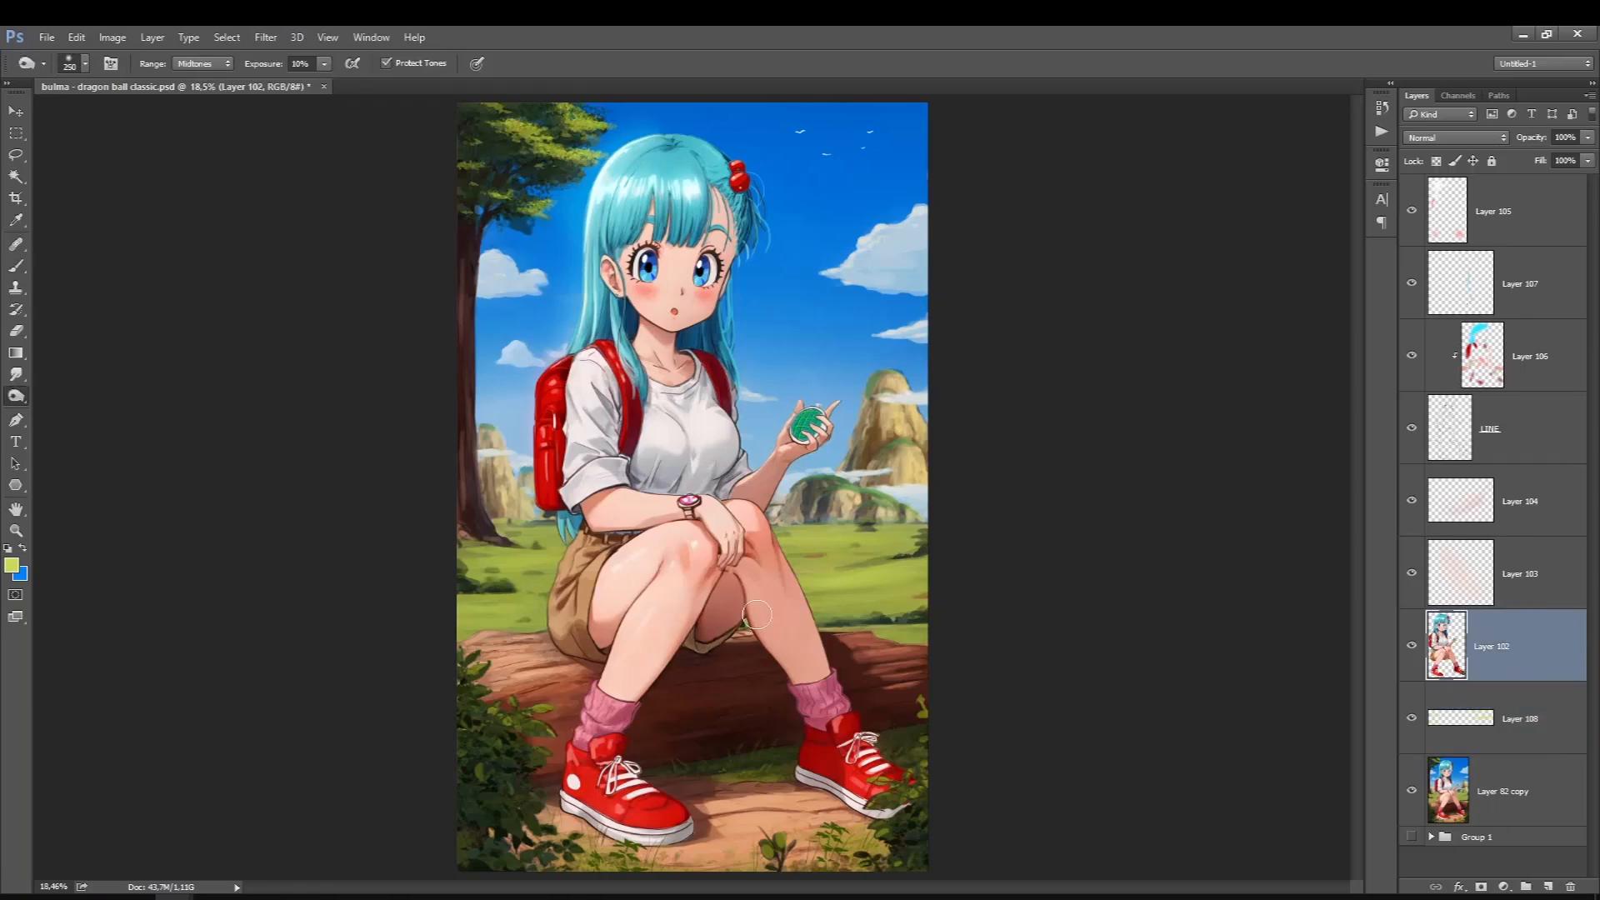
{"action": "key", "text": "alt+bracketleft"}
{"action": "left_click", "coordinate": [1435, 660], "text": "ctrl"}
{"action": "key", "text": "alt+bracketright"}
{"action": "key", "text": "ctrl+shift+alt+n"}
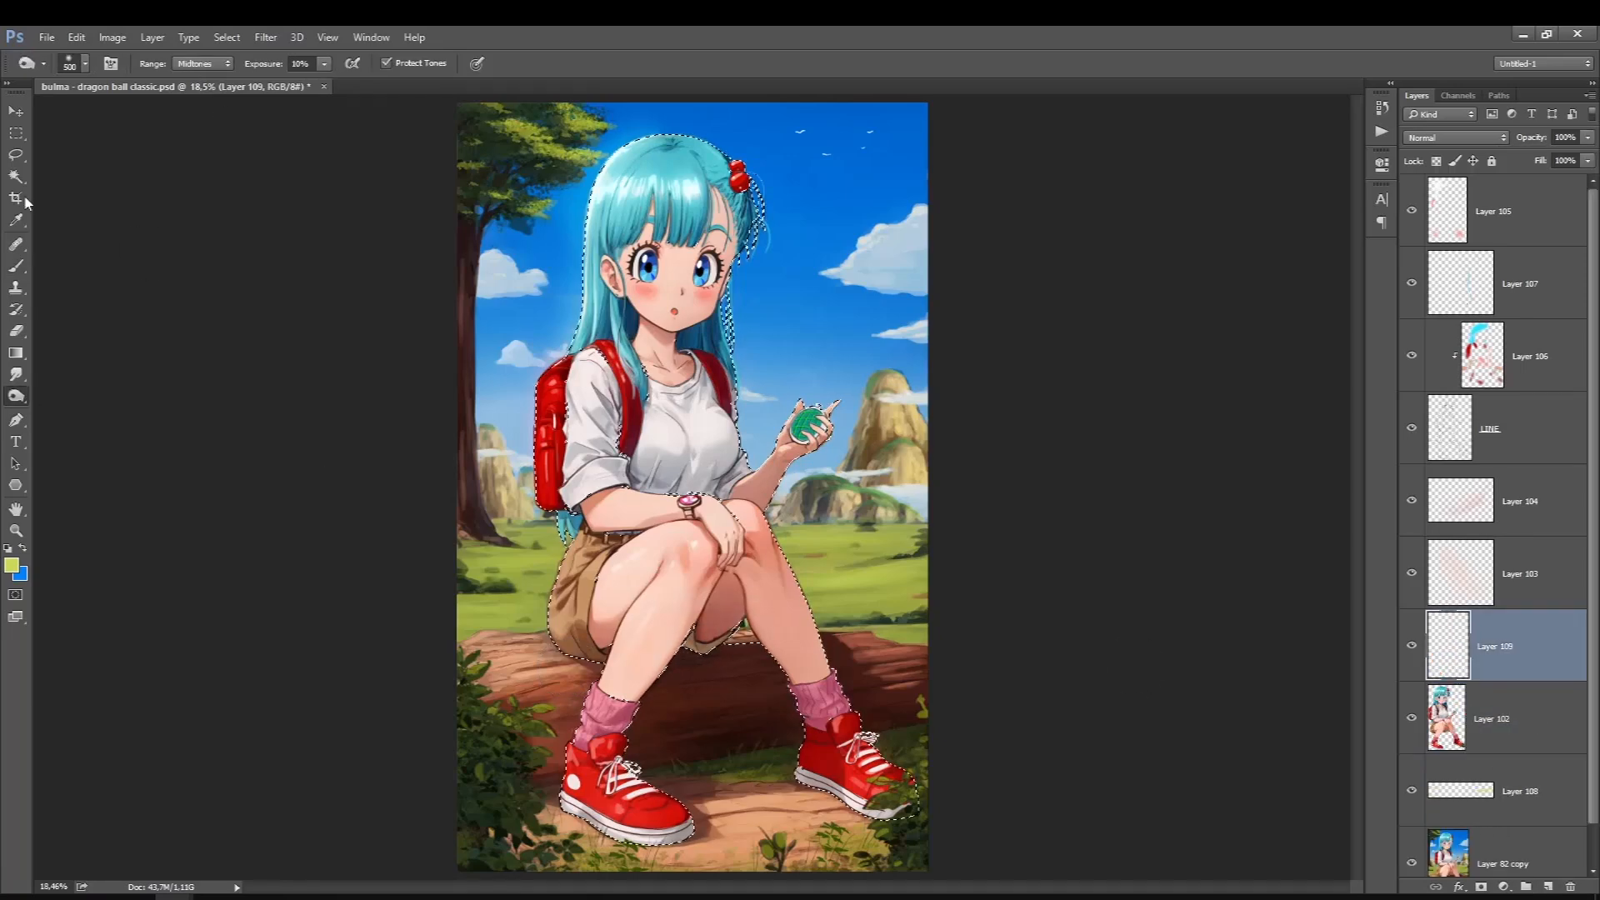
Copy the underside of the thigh and shorts from Layer 102 to a new Multiply layer at 55% opacity
{"action": "left_click", "coordinate": [16, 155]}
{"action": "key", "text": "ctrl+d"}
{"action": "key", "text": "alt+bracketleft"}
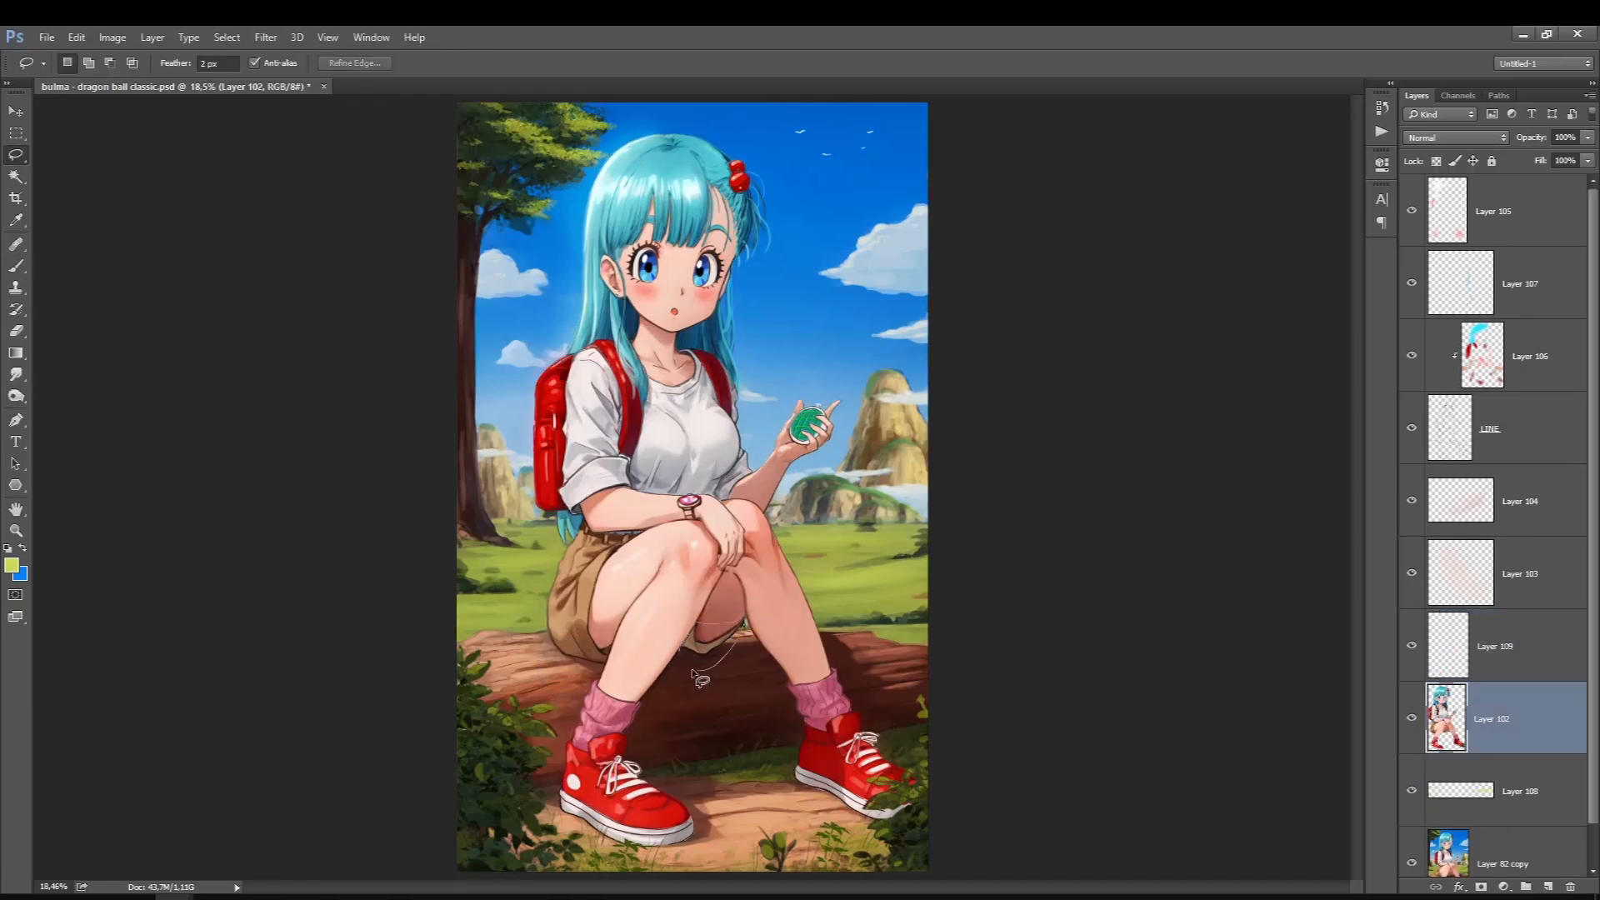
{"action": "left_click_drag", "start_coordinate": [693, 672], "coordinate": [679, 619]}
{"action": "key", "text": "ctrl+j"}
{"action": "left_click", "coordinate": [1455, 137]}
{"action": "left_click", "coordinate": [1422, 191]}
{"action": "left_click_drag", "start_coordinate": [1587, 138], "coordinate": [1532, 182]}
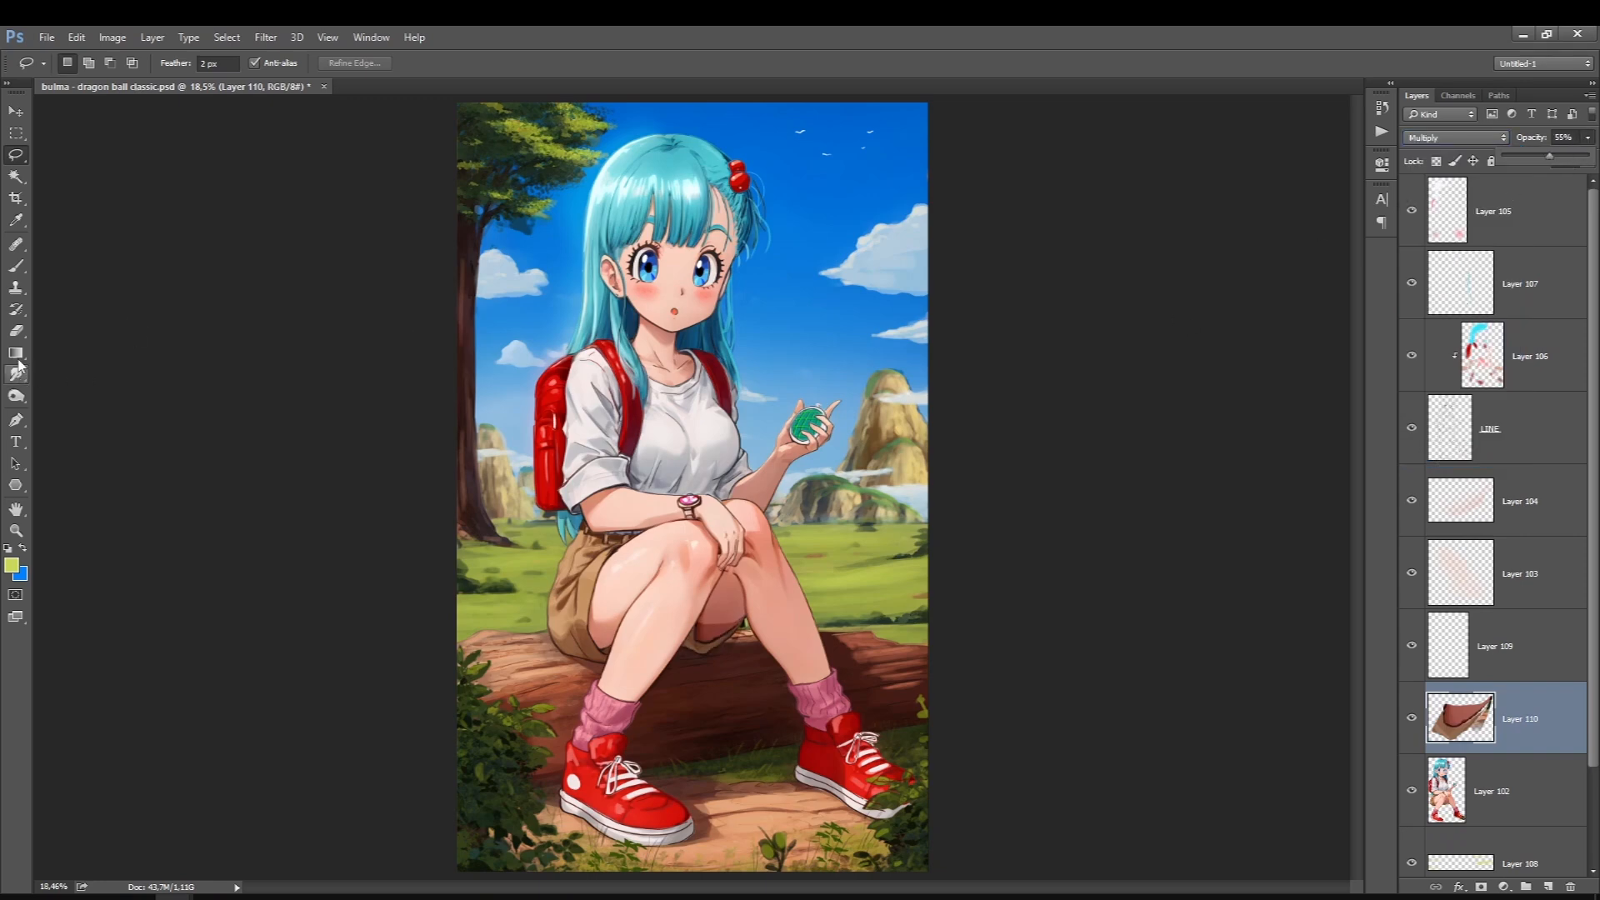
Erase the excess shading around the thigh and merge the shadow layer down into Layer 102
{"action": "left_click", "coordinate": [15, 331]}
{"action": "mouse_move", "coordinate": [703, 625]}
{"action": "left_mouse_down"}
{"action": "mouse_move", "coordinate": [740, 618]}
{"action": "mouse_move", "coordinate": [766, 558]}
{"action": "left_mouse_up"}
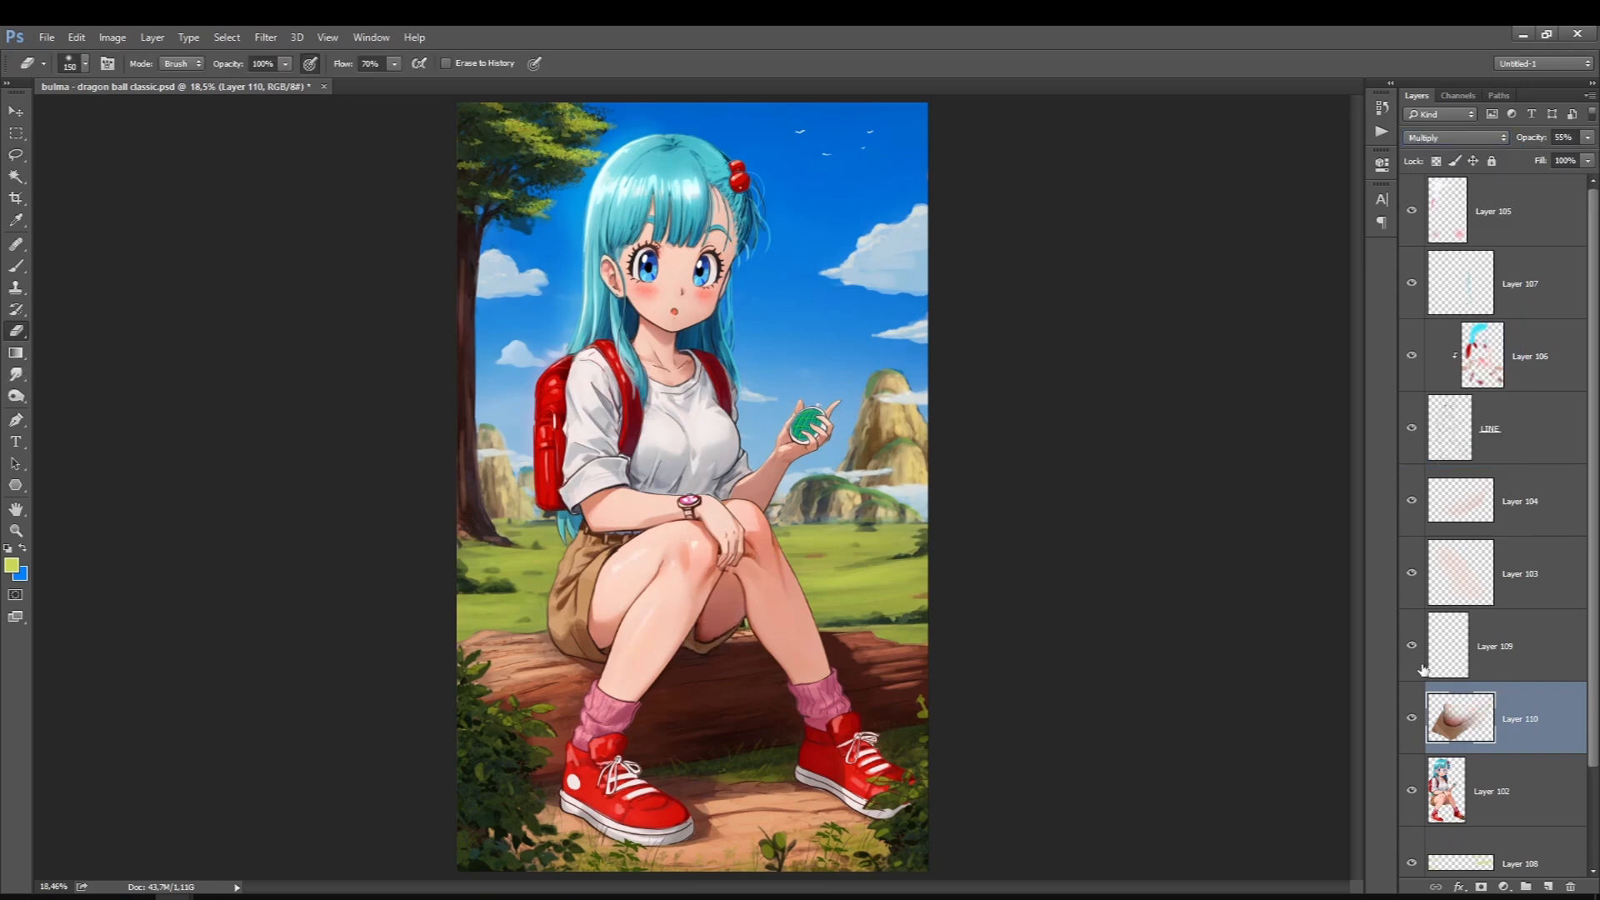
{"action": "key", "text": "ctrl+e"}
Return to Layer 106 with a pale skin brush colour f8d5c6, 100% opacity and a 70 px brush
{"action": "left_click", "coordinate": [1500, 356]}
{"action": "scroll", "coordinate": [763, 496], "scroll_direction": "up", "scroll_amount": 2}
{"action": "left_click", "coordinate": [12, 565]}
{"action": "left_click", "coordinate": [680, 510]}
{"action": "key", "text": "Return"}
{"action": "key", "text": "0"}
{"action": "key", "text": "bracketleft"}
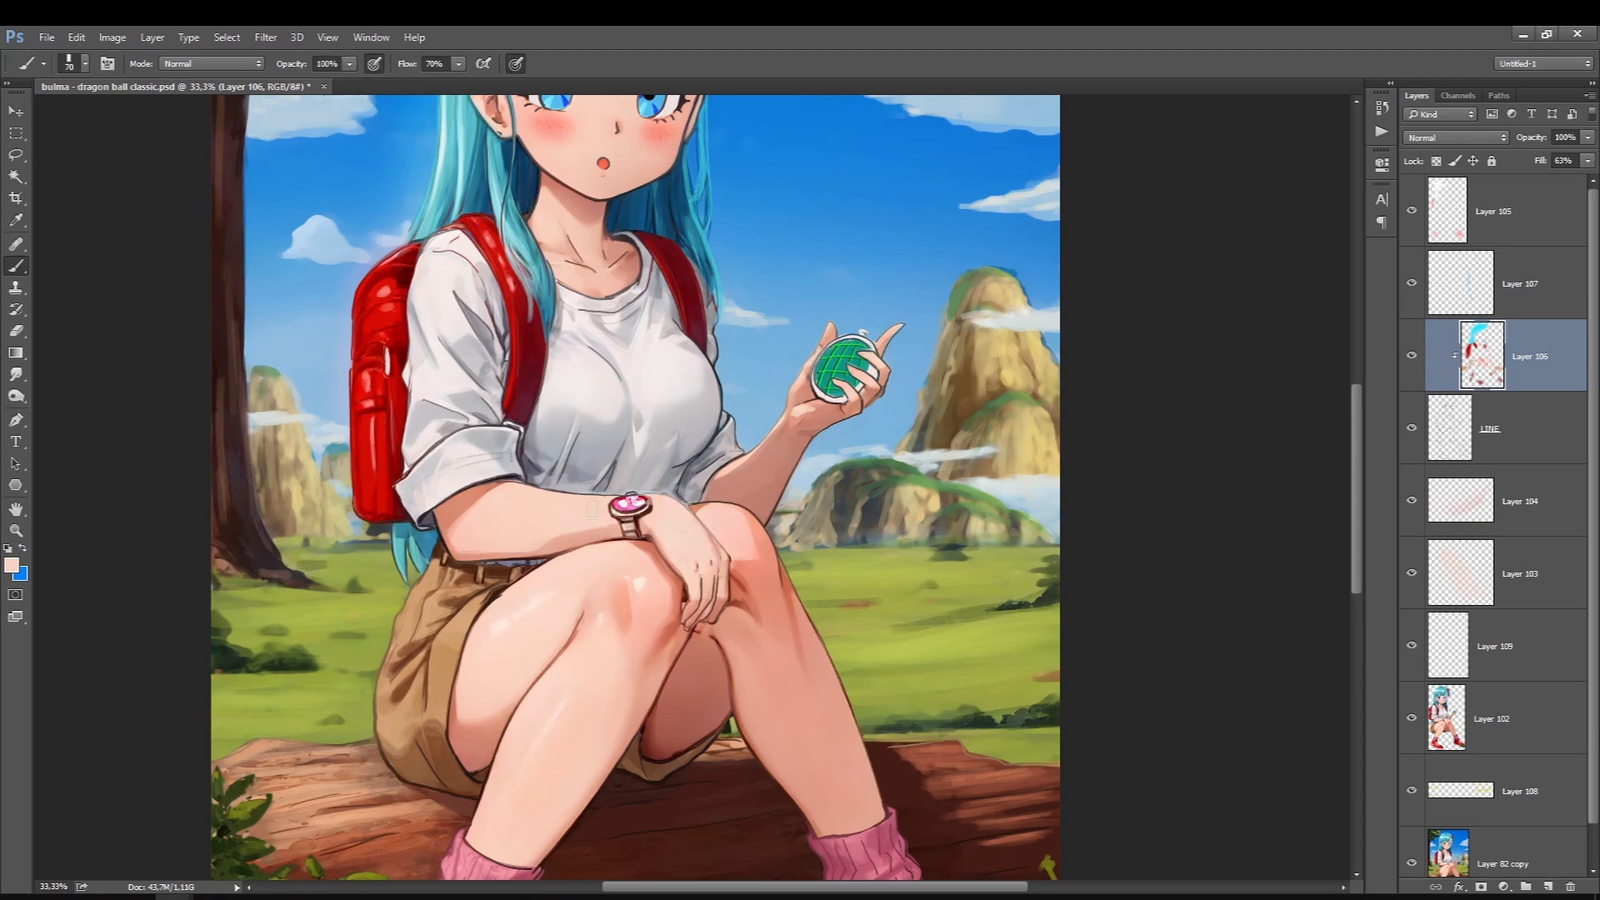
Add a new layer above Layer 107 and sample a brush colour from the picture
{"action": "left_click", "coordinate": [1520, 283]}
{"action": "left_click", "coordinate": [1547, 887]}
{"action": "left_click", "coordinate": [11, 565]}
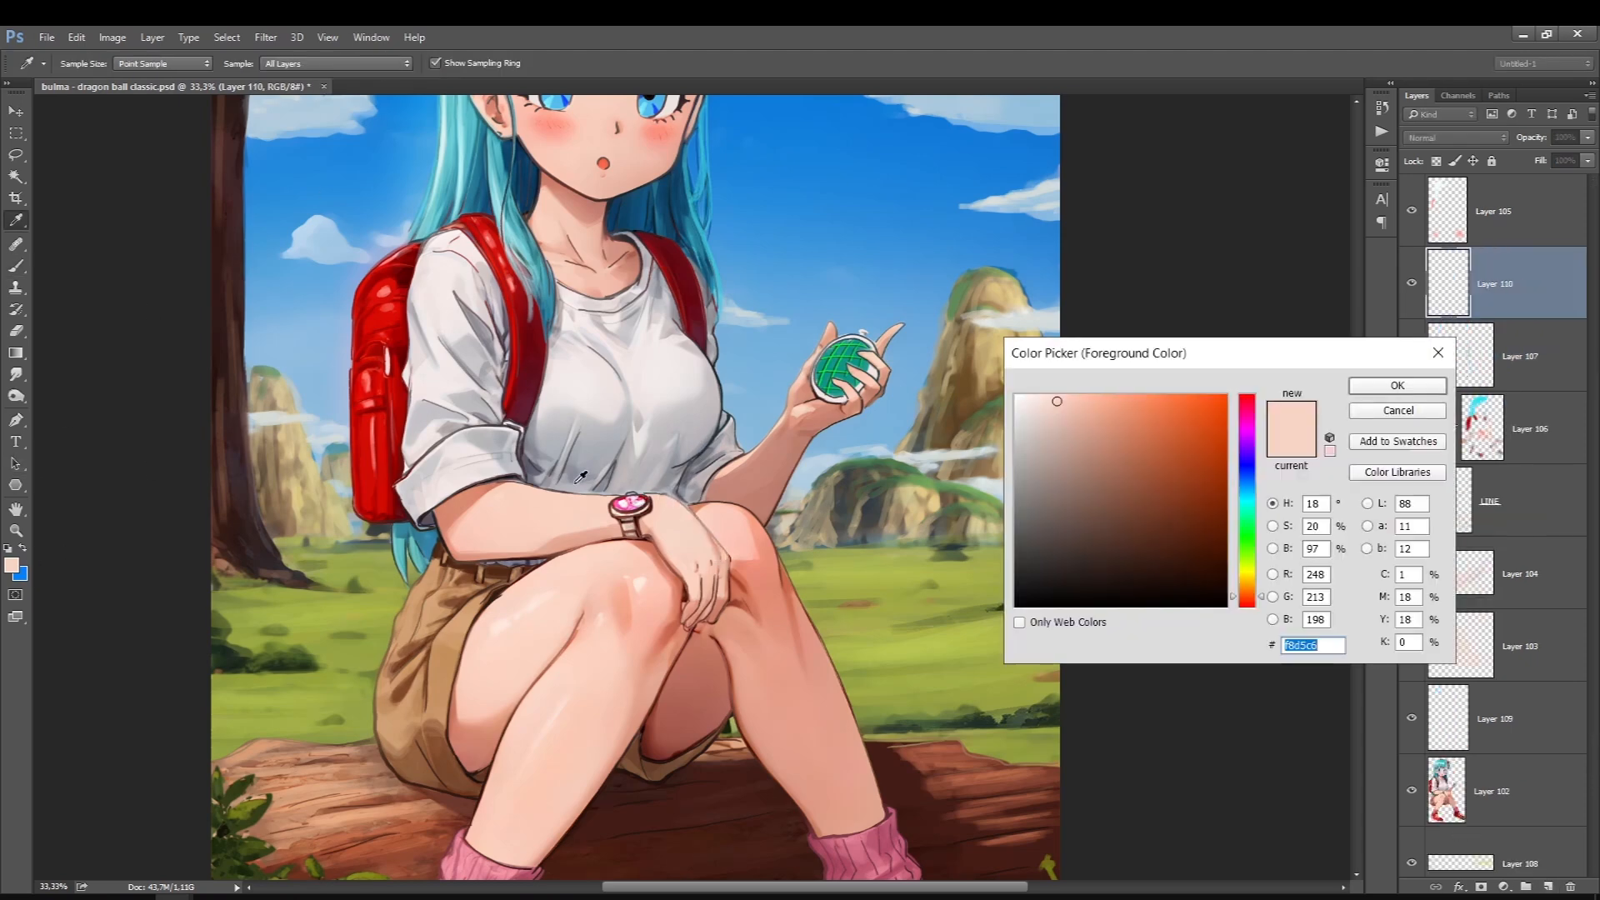
{"action": "left_click", "coordinate": [676, 480]}
{"action": "key", "text": "Return"}
Shrink the brush, undo the last change and paint over the outlines around the resting hand
{"action": "scroll", "coordinate": [676, 480], "scroll_direction": "up", "scroll_amount": 2}
{"action": "key", "text": "bracketleft"}
{"action": "key", "text": "bracketleft"}
{"action": "key", "text": "bracketleft"}
{"action": "key", "text": "bracketleft"}
{"action": "key", "text": "bracketleft"}
{"action": "key", "text": "bracketleft"}
{"action": "key", "text": "bracketleft"}
{"action": "key", "text": "ctrl+z"}
{"action": "mouse_move", "coordinate": [736, 578]}
{"action": "left_mouse_down"}
{"action": "mouse_move", "coordinate": [767, 612]}
{"action": "mouse_move", "coordinate": [699, 539]}
{"action": "left_mouse_up"}
Sample a salmon skin tone beside the resting hand as the brush colour
{"action": "key", "text": "n"}
{"action": "left_click", "coordinate": [754, 583]}
{"action": "key", "text": "Return"}
{"action": "key", "text": "n"}
{"action": "key", "text": "Return"}
Lasso the resting forearm and hand, copy them from Layer 102 to a new layer, and ready Layer 102 for smudging
{"action": "key", "text": "l"}
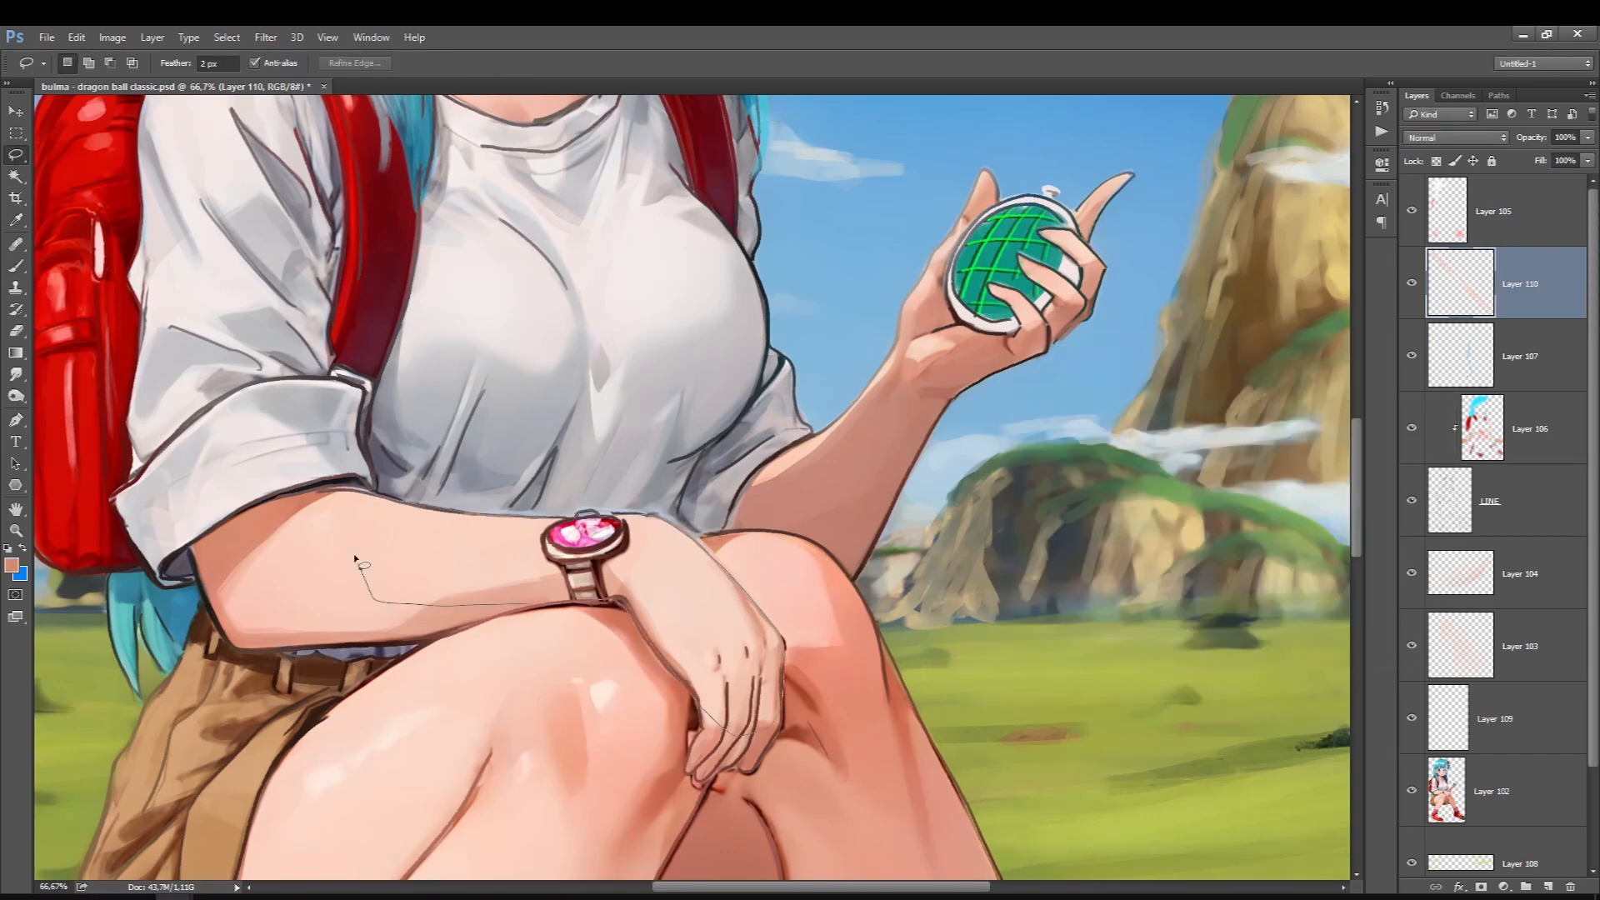
{"action": "left_click_drag", "start_coordinate": [376, 602], "coordinate": [342, 517]}
{"action": "left_click", "coordinate": [1490, 791]}
{"action": "key", "text": "ctrl+j"}
{"action": "left_click", "coordinate": [1490, 858]}
{"action": "left_click", "coordinate": [16, 374]}
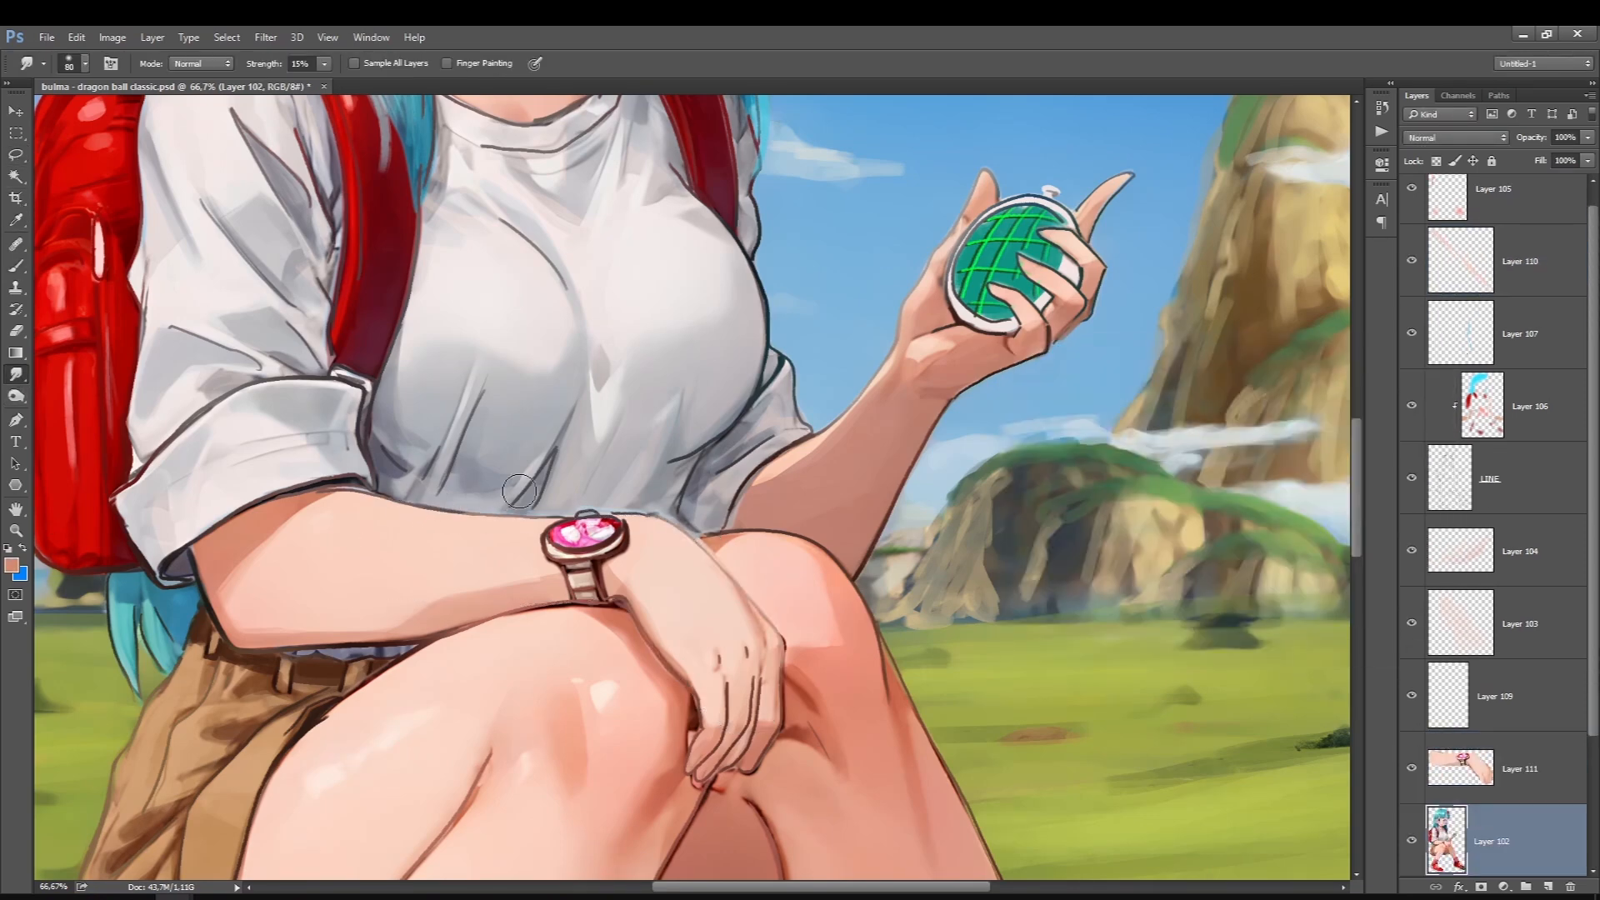
Hide Layer 110 and make Layer 102 active with a 50 px Smudge brush
{"action": "left_click", "coordinate": [1520, 261]}
{"action": "left_click", "coordinate": [1411, 260]}
{"action": "left_click", "coordinate": [1284, 366]}
{"action": "key", "text": "Return"}
{"action": "left_click", "coordinate": [1467, 696]}
{"action": "left_click", "coordinate": [875, 634], "text": "ctrl"}
{"action": "key", "text": "]"}
{"action": "key", "text": "]"}
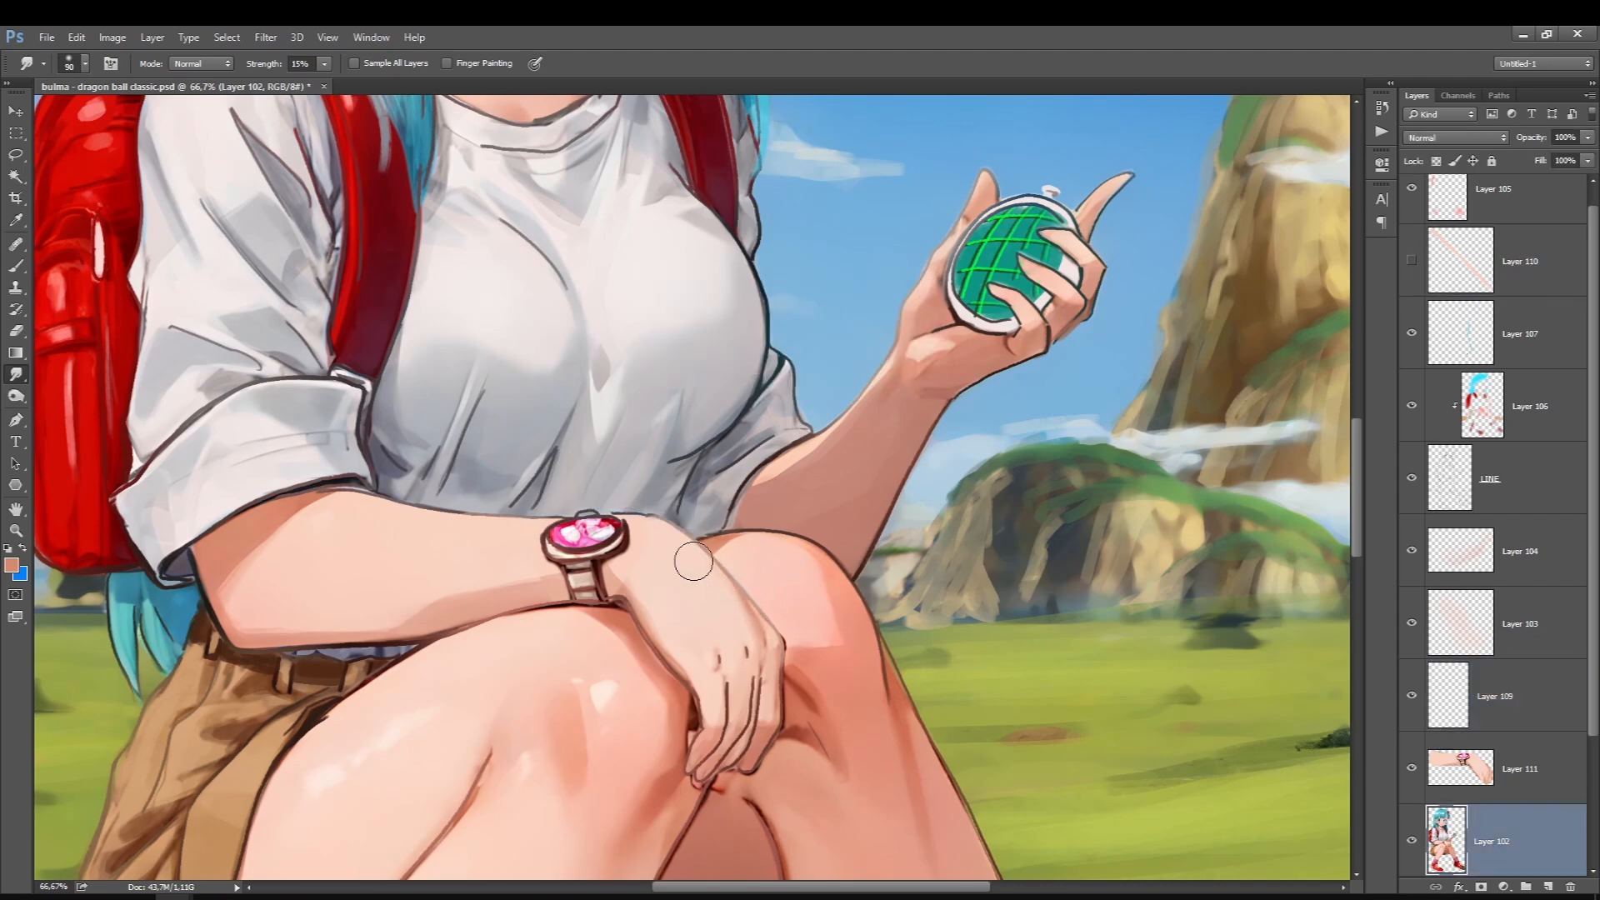
Add a layer above Layer 111 and paint a dark reddish-brown line along the lower edge of the resting hand
{"action": "key", "text": "b"}
{"action": "key", "text": "ctrl+shift+alt+n"}
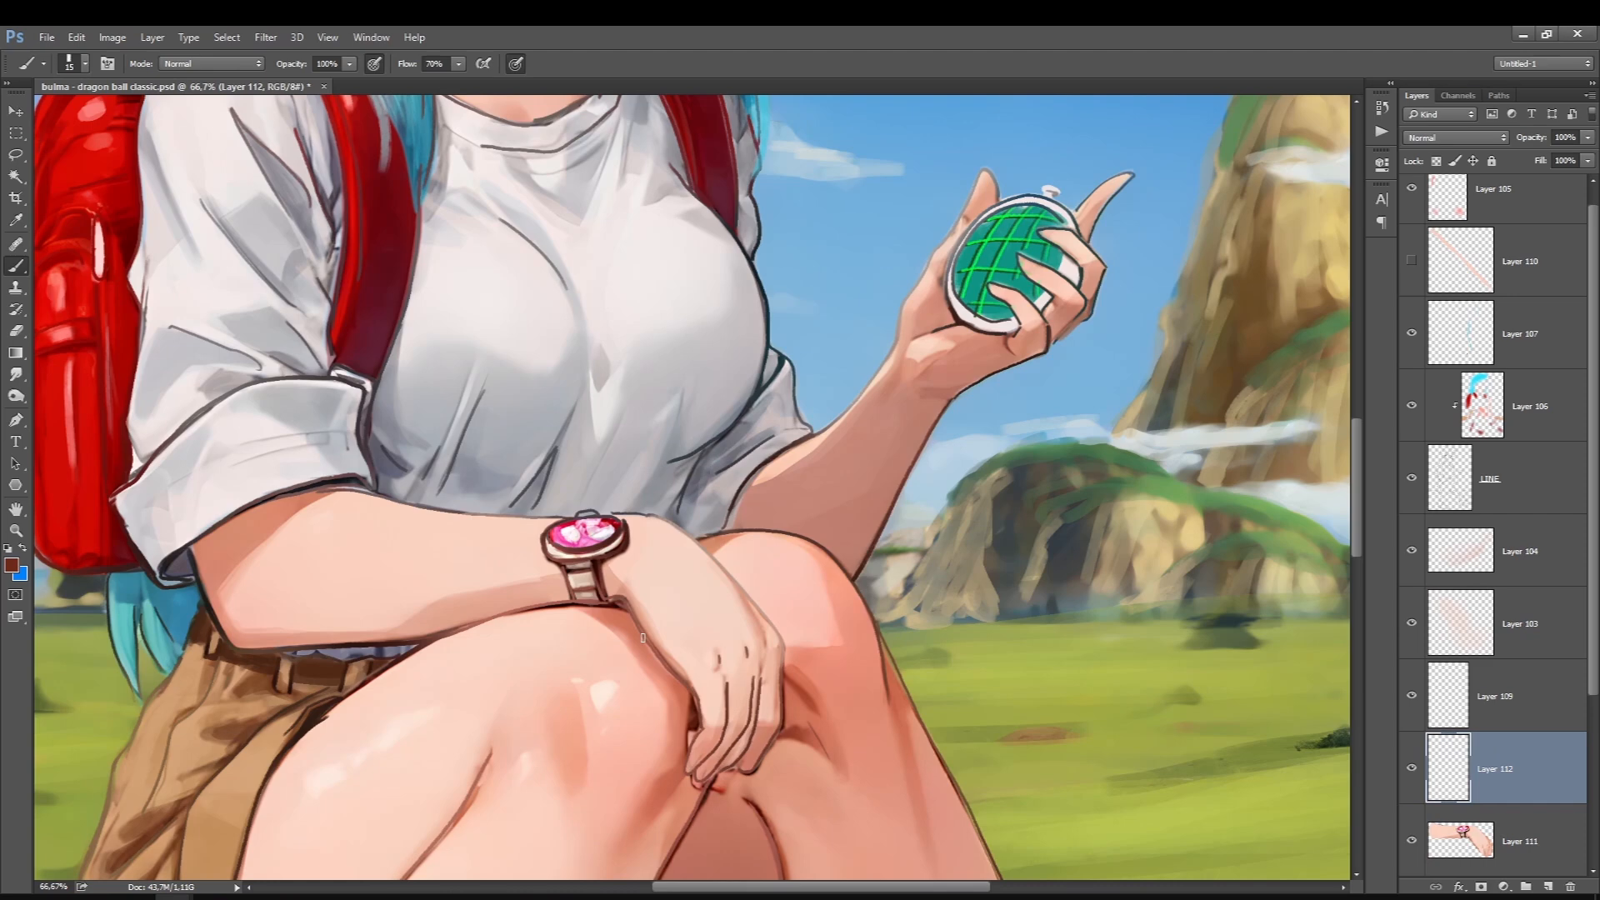
{"action": "mouse_move", "coordinate": [630, 625]}
{"action": "left_mouse_down"}
{"action": "mouse_move", "coordinate": [692, 727]}
{"action": "mouse_move", "coordinate": [700, 786]}
{"action": "mouse_move", "coordinate": [744, 777]}
{"action": "left_mouse_up"}
Sample skin shadow tones beneath the fingers, paint the contact shadow on the knee, and undo the last stroke
{"action": "left_click", "coordinate": [12, 565]}
{"action": "left_click", "coordinate": [750, 779]}
{"action": "key", "text": "Return"}
{"action": "left_click_drag", "start_coordinate": [727, 785], "coordinate": [705, 805]}
{"action": "key", "text": "n"}
{"action": "left_click", "coordinate": [698, 783]}
{"action": "key", "text": "Return"}
{"action": "key", "text": "bracketleft"}
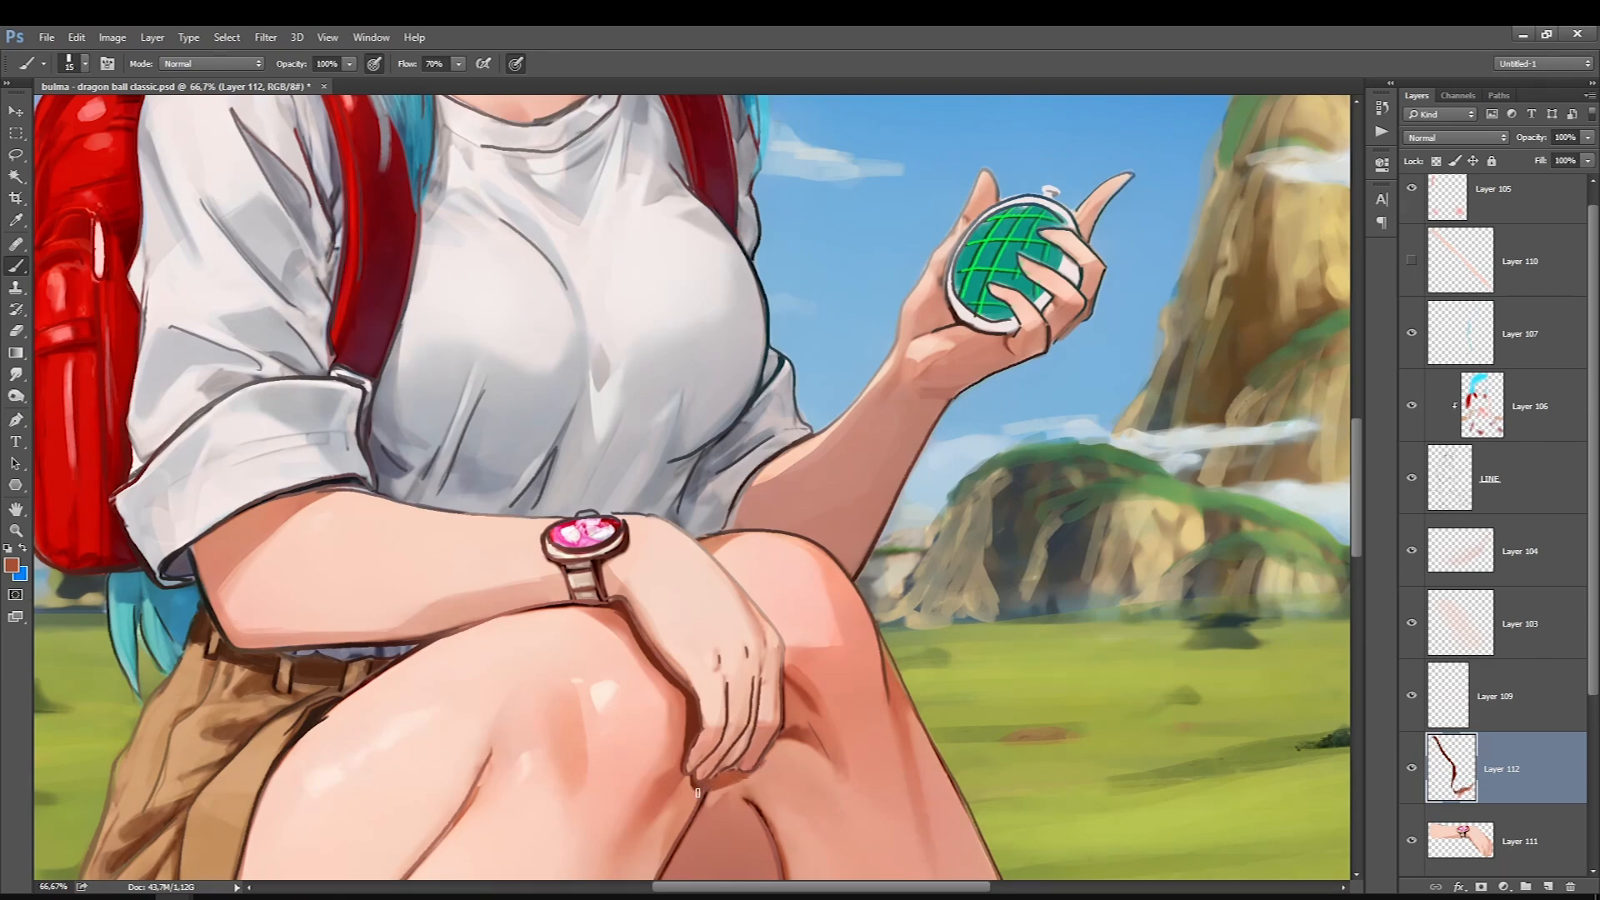
{"action": "key", "text": "ctrl+z"}
Save the illustration and sample a reddish skin tone between the knees for a 20 px brush
{"action": "key", "text": "ctrl+0"}
{"action": "key", "text": "ctrl+s"}
{"action": "scroll", "coordinate": [713, 574], "scroll_direction": "up", "scroll_amount": 3}
{"action": "key", "text": "n"}
{"action": "left_click", "coordinate": [700, 606]}
{"action": "key", "text": "Return"}
{"action": "key", "text": "bracketright"}
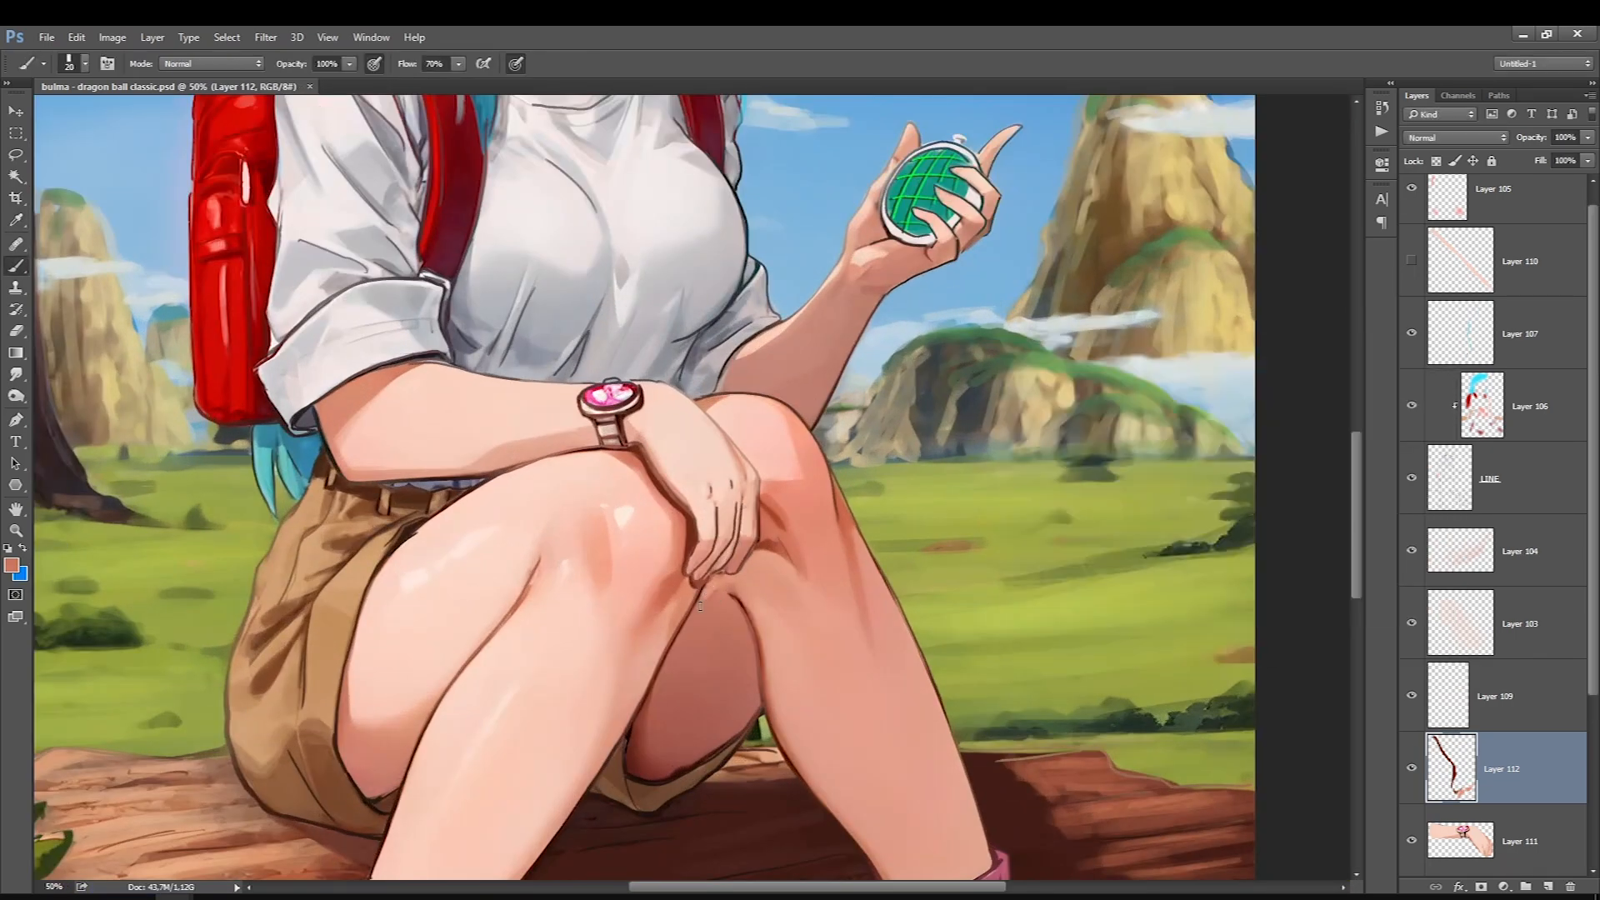
Set a bright blue brush colour and paint the resting hand's fingernails on a new layer
{"action": "left_click", "coordinate": [11, 565]}
{"action": "left_click", "coordinate": [1247, 490]}
{"action": "left_click", "coordinate": [1200, 424]}
{"action": "key", "text": "Return"}
{"action": "key", "text": "ctrl+shift+alt+n"}
{"action": "left_click_drag", "start_coordinate": [689, 574], "coordinate": [733, 571]}
{"action": "key", "text": "bracketright"}
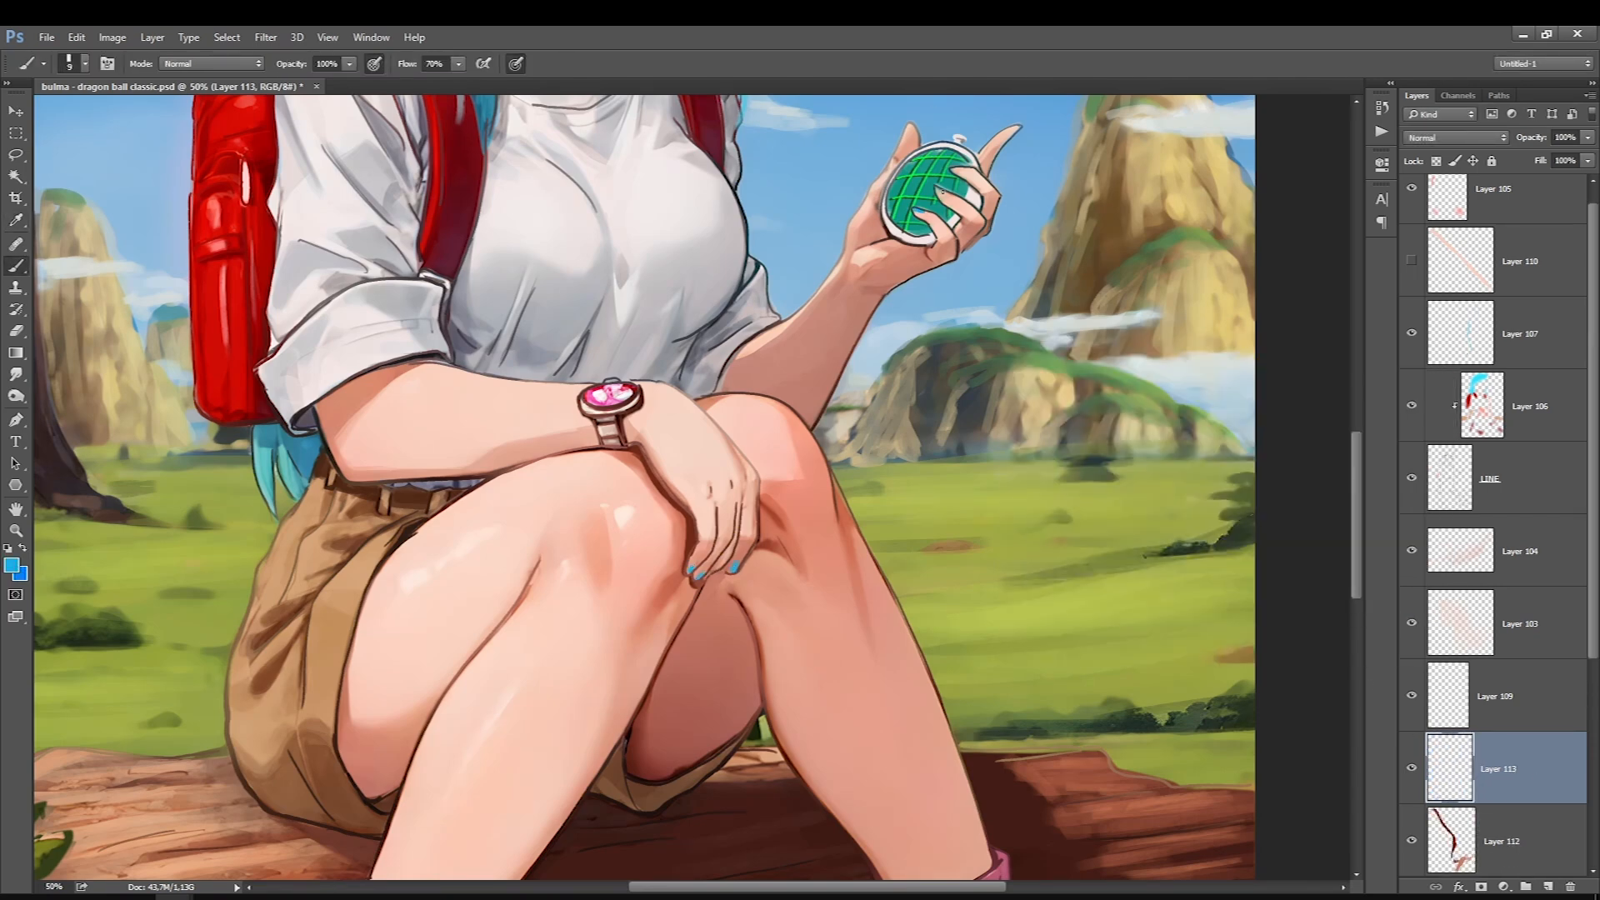
Return to Layer 112 with a dark reddish-brown colour and a larger brush at 47% opacity
{"action": "left_click", "coordinate": [12, 565]}
{"action": "left_click", "coordinate": [702, 547]}
{"action": "key", "text": "Return"}
{"action": "left_click", "coordinate": [350, 63]}
{"action": "left_click", "coordinate": [305, 87]}
{"action": "left_click", "coordinate": [1463, 836]}
{"action": "key", "text": "bracketright"}
{"action": "key", "text": "bracketright"}
{"action": "key", "text": "bracketright"}
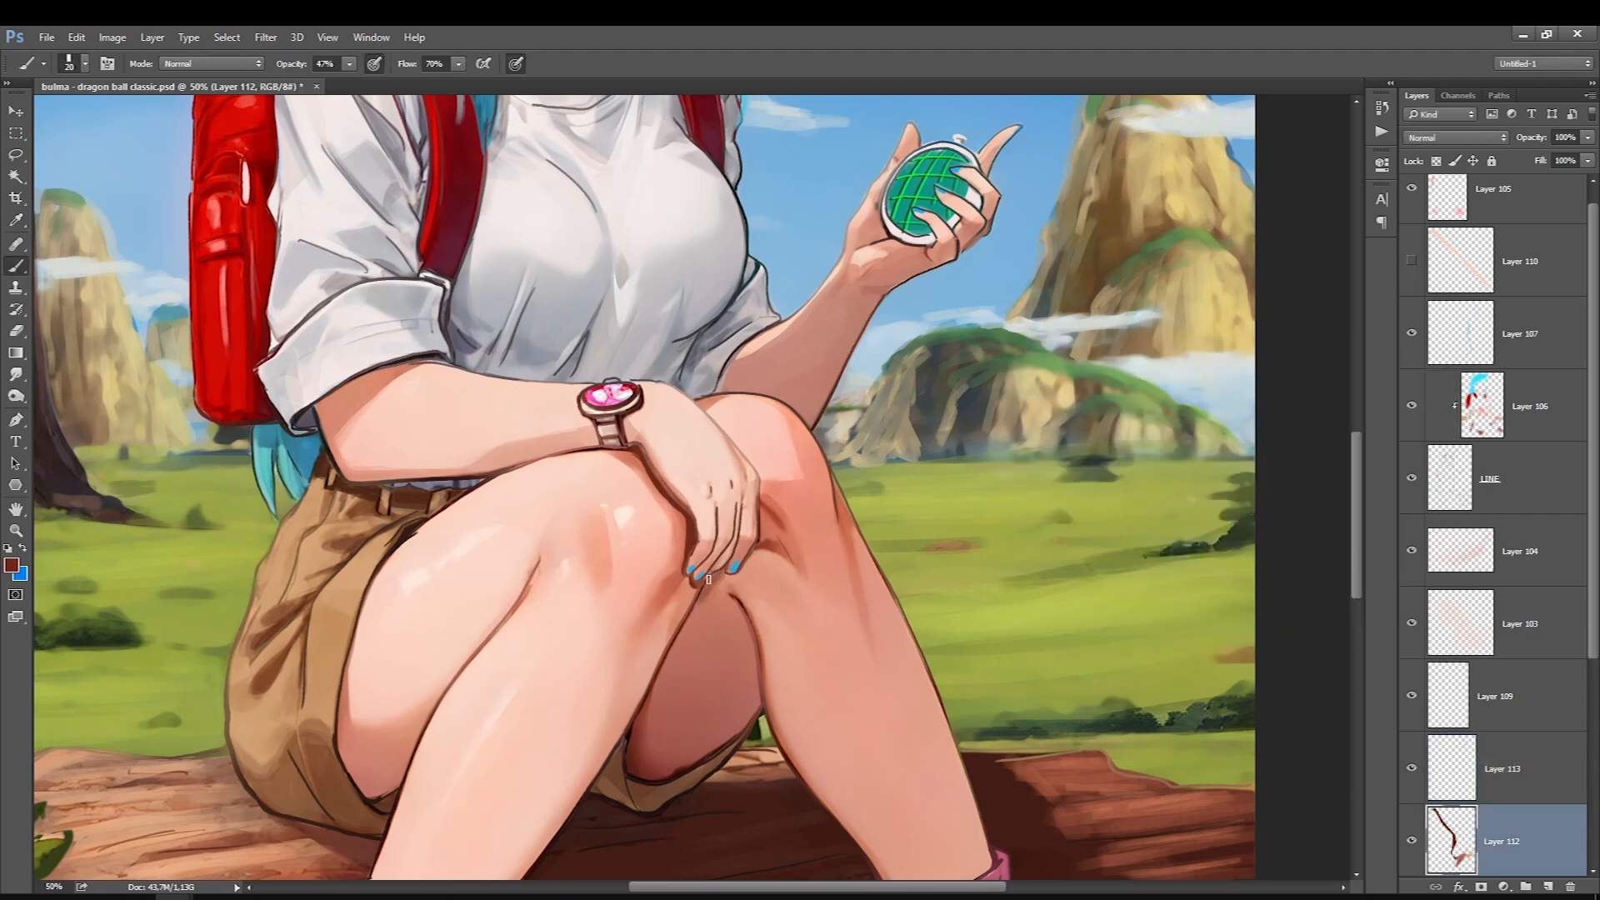
Sample a salmon skin tone and softly tint the knee beside the hand at 15% brush opacity
{"action": "key", "text": "ctrl+0"}
{"action": "left_click", "coordinate": [12, 565]}
{"action": "left_click", "coordinate": [765, 555]}
{"action": "key", "text": "Return"}
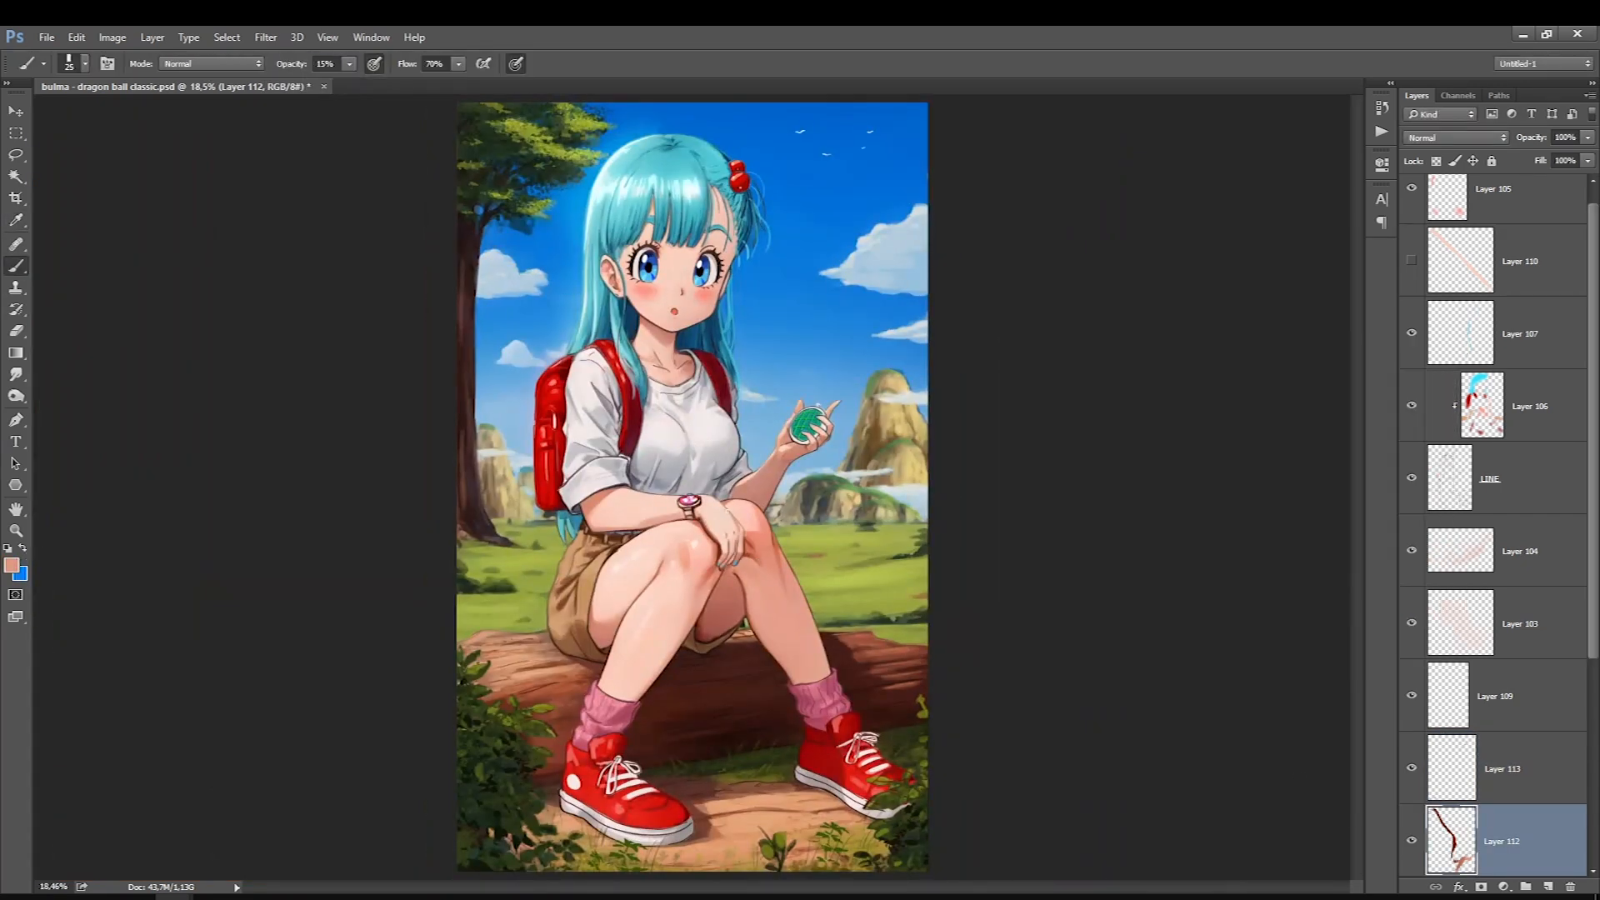
{"action": "left_click_drag", "start_coordinate": [749, 550], "coordinate": [746, 540]}
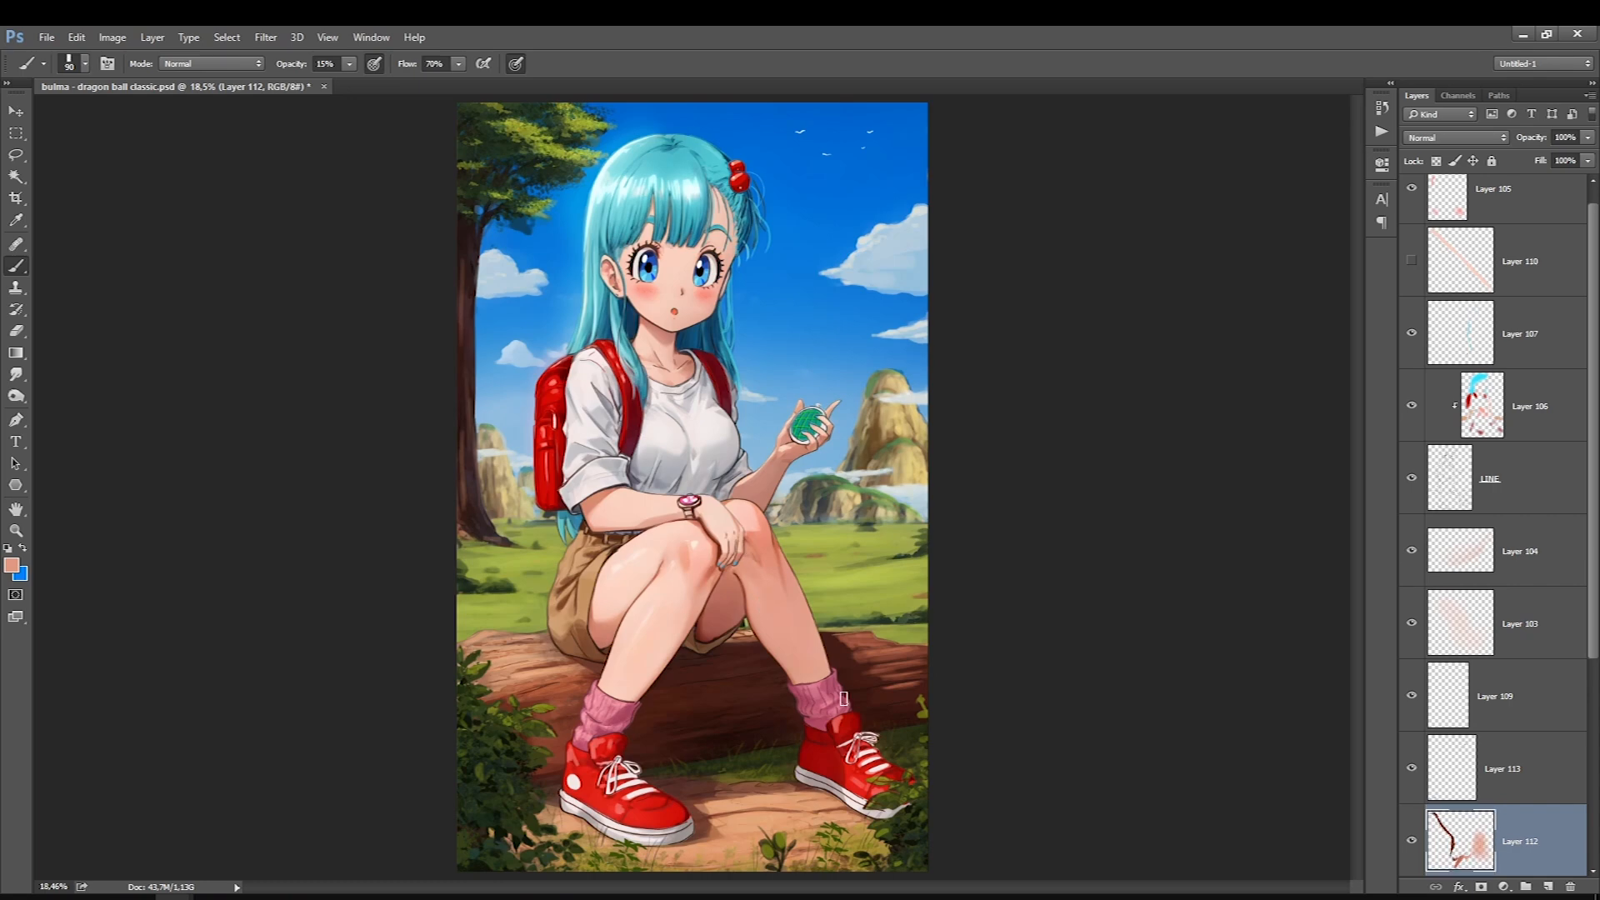
Adjust the hue and saturation of a small freehand-selected area on Layer 112 and save the illustration
{"action": "scroll", "coordinate": [751, 550], "scroll_direction": "up", "scroll_amount": 3}
{"action": "key", "text": "l"}
{"action": "left_click_drag", "start_coordinate": [709, 640], "coordinate": [722, 661]}
{"action": "key", "text": "ctrl+u"}
{"action": "mouse_move", "coordinate": [1139, 492]}
{"action": "left_mouse_down"}
{"action": "mouse_move", "coordinate": [1157, 494]}
{"action": "mouse_move", "coordinate": [1171, 451]}
{"action": "mouse_move", "coordinate": [1166, 496]}
{"action": "left_mouse_up"}
{"action": "key", "text": "Return"}
{"action": "key", "text": "ctrl+d"}
{"action": "key", "text": "ctrl+0"}
{"action": "key", "text": "ctrl+s"}
Duplicate the stack of painting layers from Layer 105 downward and merge the copies into a single layer
{"action": "left_click", "coordinate": [1500, 203]}
{"action": "scroll", "coordinate": [1500, 203], "scroll_direction": "down", "scroll_amount": 4}
{"action": "left_click", "coordinate": [1542, 810], "text": "shift"}
{"action": "key", "text": "ctrl+j"}
{"action": "key", "text": "ctrl+e"}
Group the original painting layers beneath the merged image and duplicate the merged layer as Layer 105 copy 2
{"action": "left_click", "coordinate": [1546, 289]}
{"action": "scroll", "coordinate": [1546, 288], "scroll_direction": "down", "scroll_amount": 5}
{"action": "left_click", "coordinate": [1532, 770], "text": "shift"}
{"action": "key", "text": "ctrl+g"}
{"action": "left_click", "coordinate": [1500, 211]}
{"action": "key", "text": "ctrl+j"}
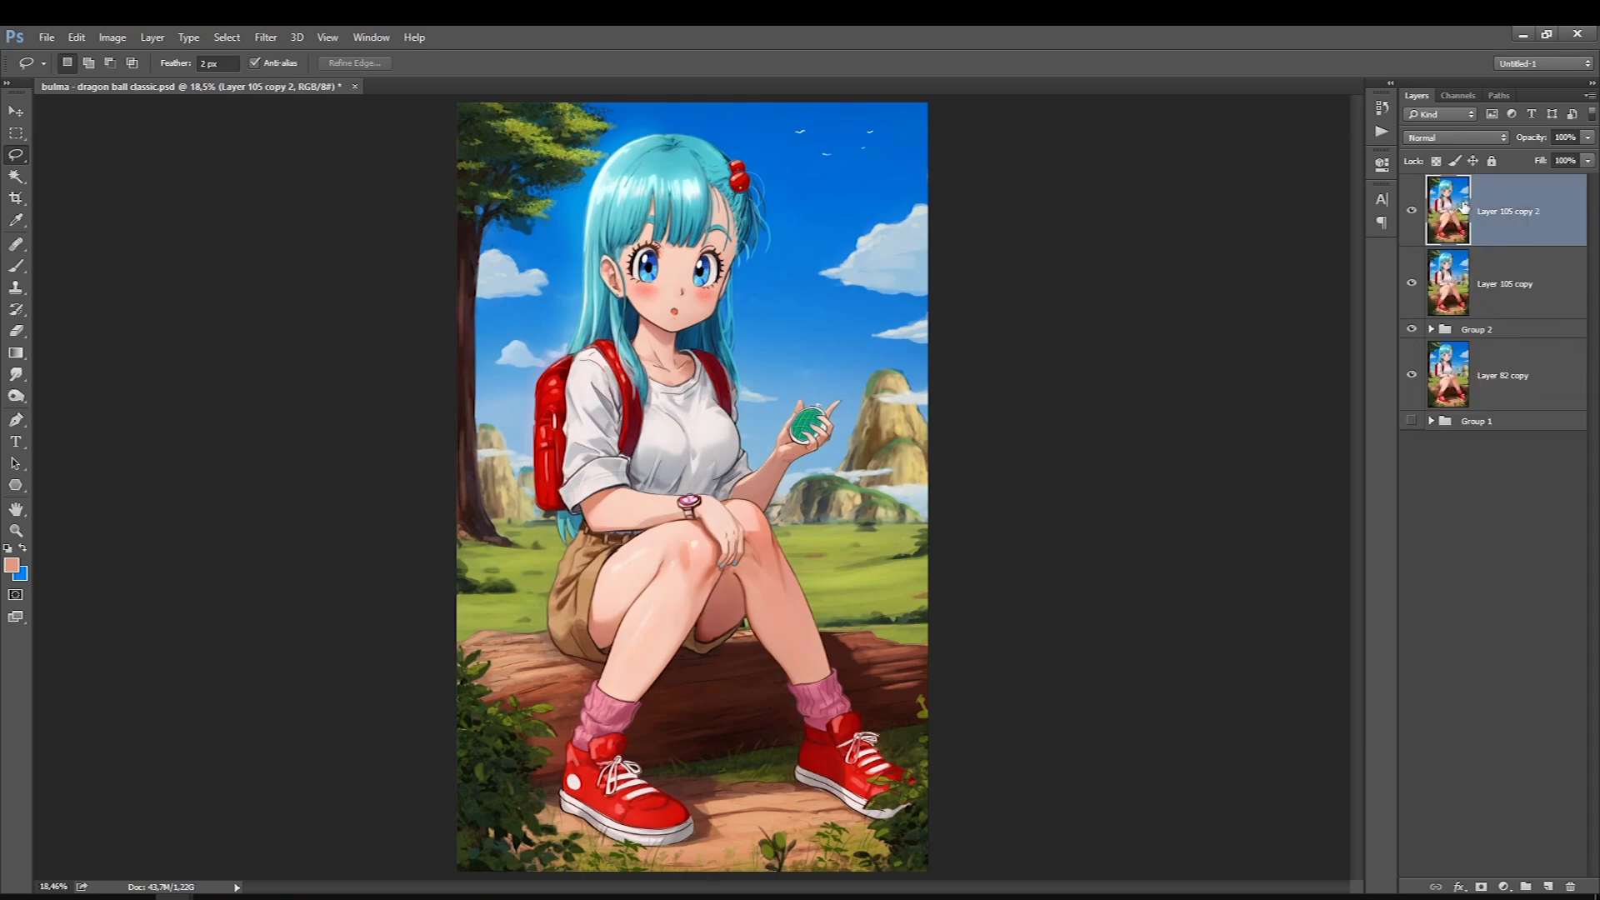
Add a Black & White adjustment layer with Reds 33, Yellows 91, Greens 23, Cyans 77, Blues 13 and Magentas -86
{"action": "left_click", "coordinate": [1505, 887]}
{"action": "left_click", "coordinate": [1538, 746]}
{"action": "left_click_drag", "start_coordinate": [1235, 263], "coordinate": [1232, 264]}
{"action": "left_click_drag", "start_coordinate": [1243, 299], "coordinate": [1224, 406]}
{"action": "scroll", "coordinate": [1332, 169], "scroll_direction": "down", "scroll_amount": 3}
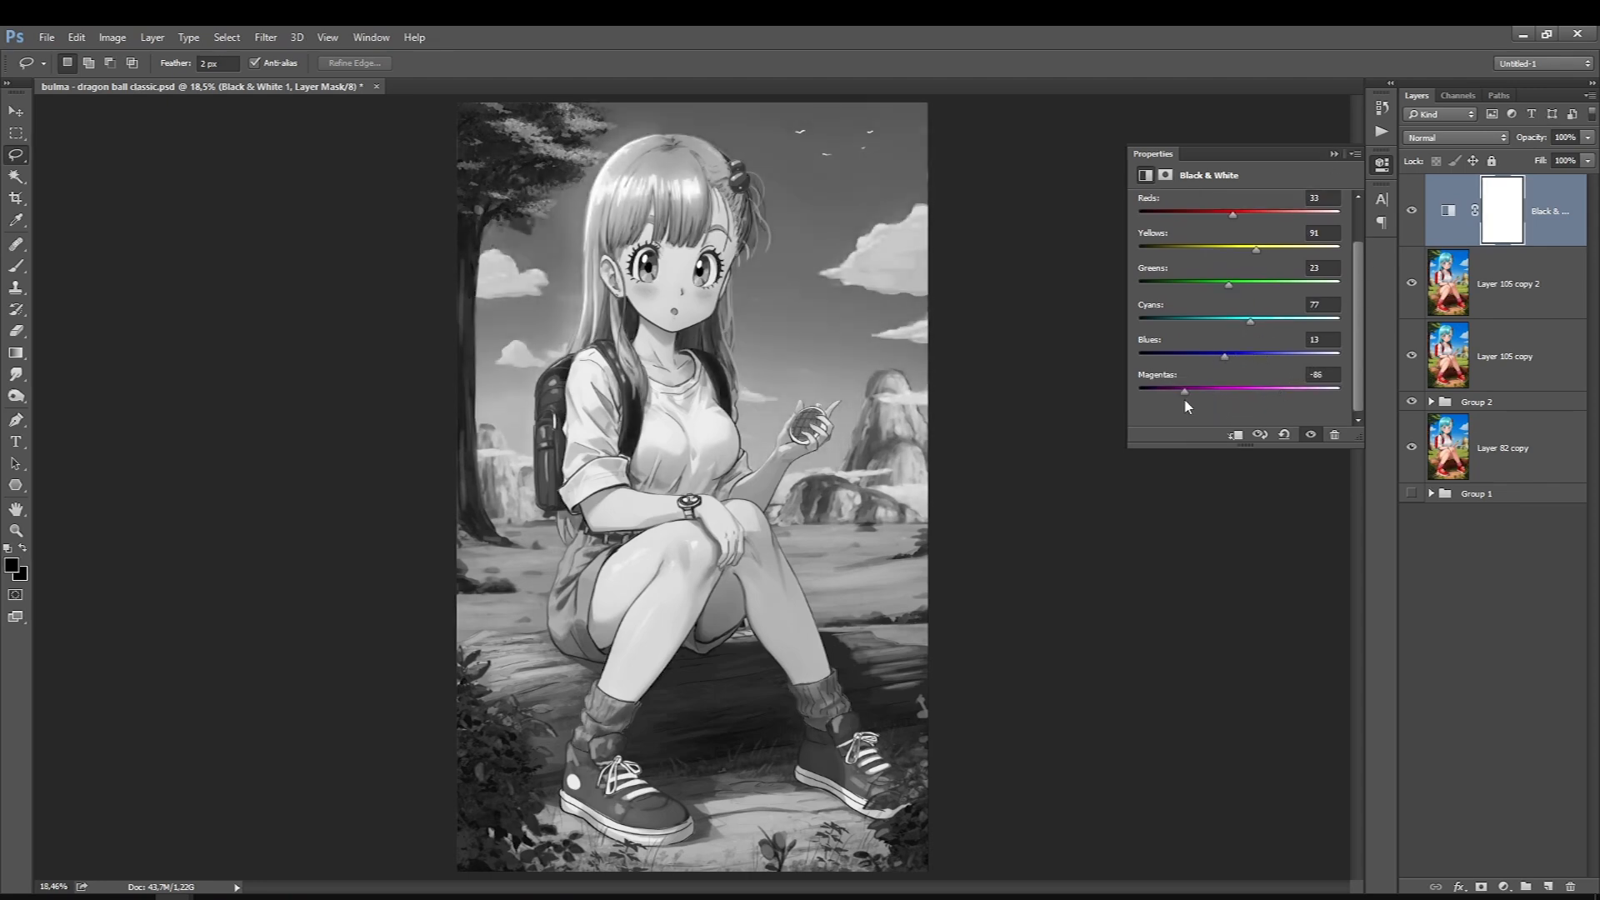
{"action": "left_click", "coordinate": [1331, 157]}
Add a Curves adjustment layer and fine-tune its tones with on-image adjustments on the legs and shirt
{"action": "left_click", "coordinate": [1504, 886]}
{"action": "left_click", "coordinate": [1442, 675]}
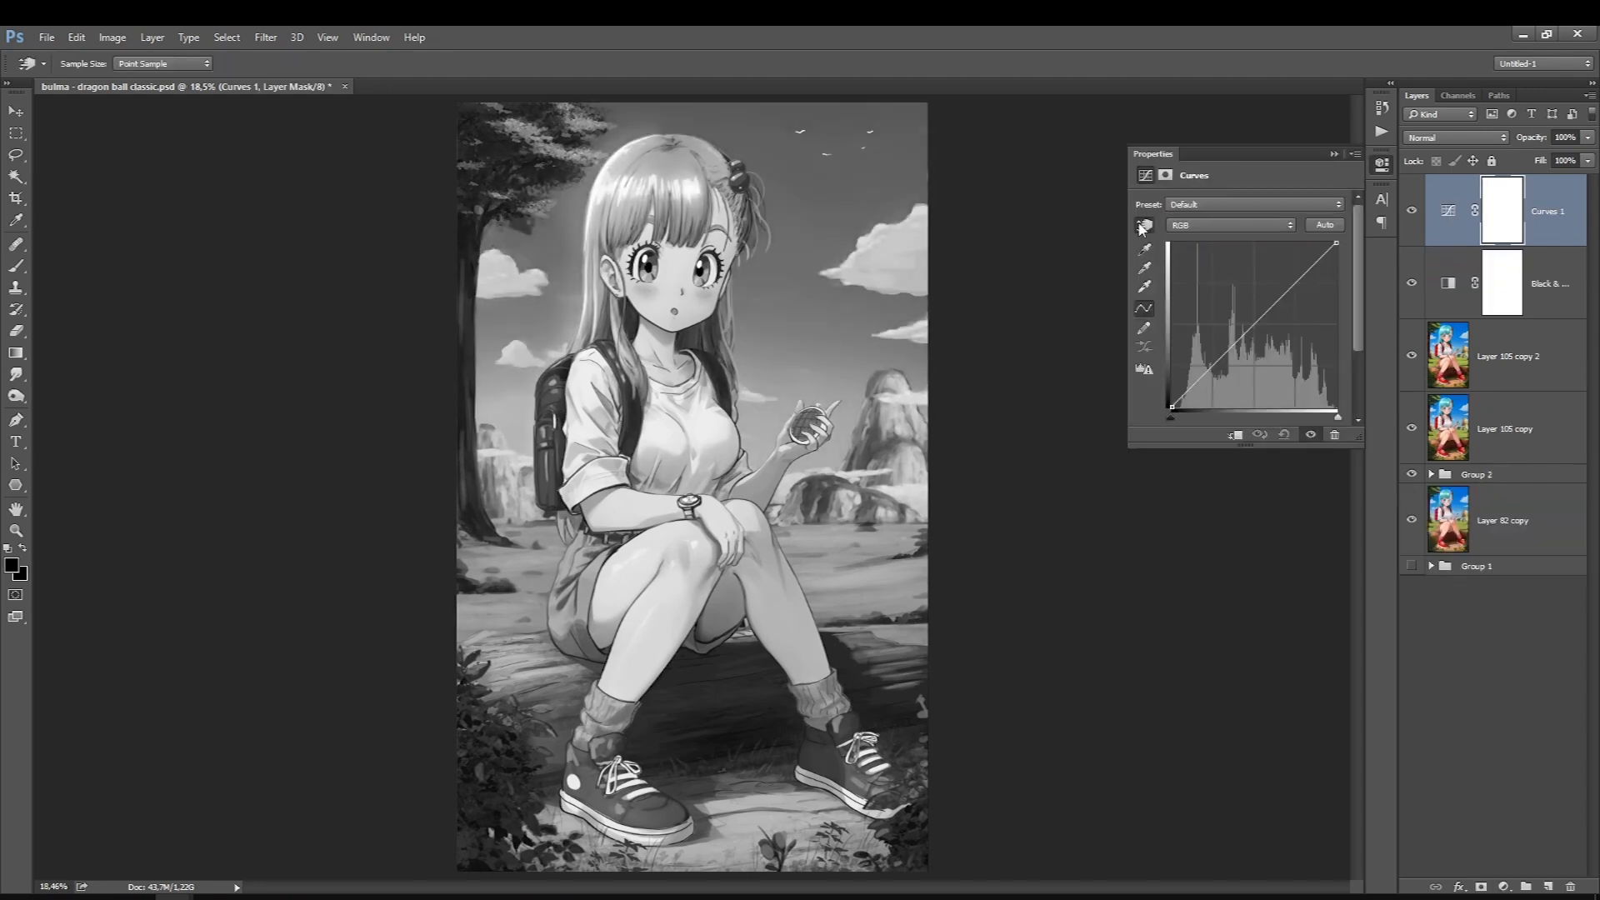
{"action": "left_click", "coordinate": [664, 714]}
{"action": "left_click_drag", "start_coordinate": [671, 663], "coordinate": [671, 669]}
{"action": "left_click", "coordinate": [657, 453]}
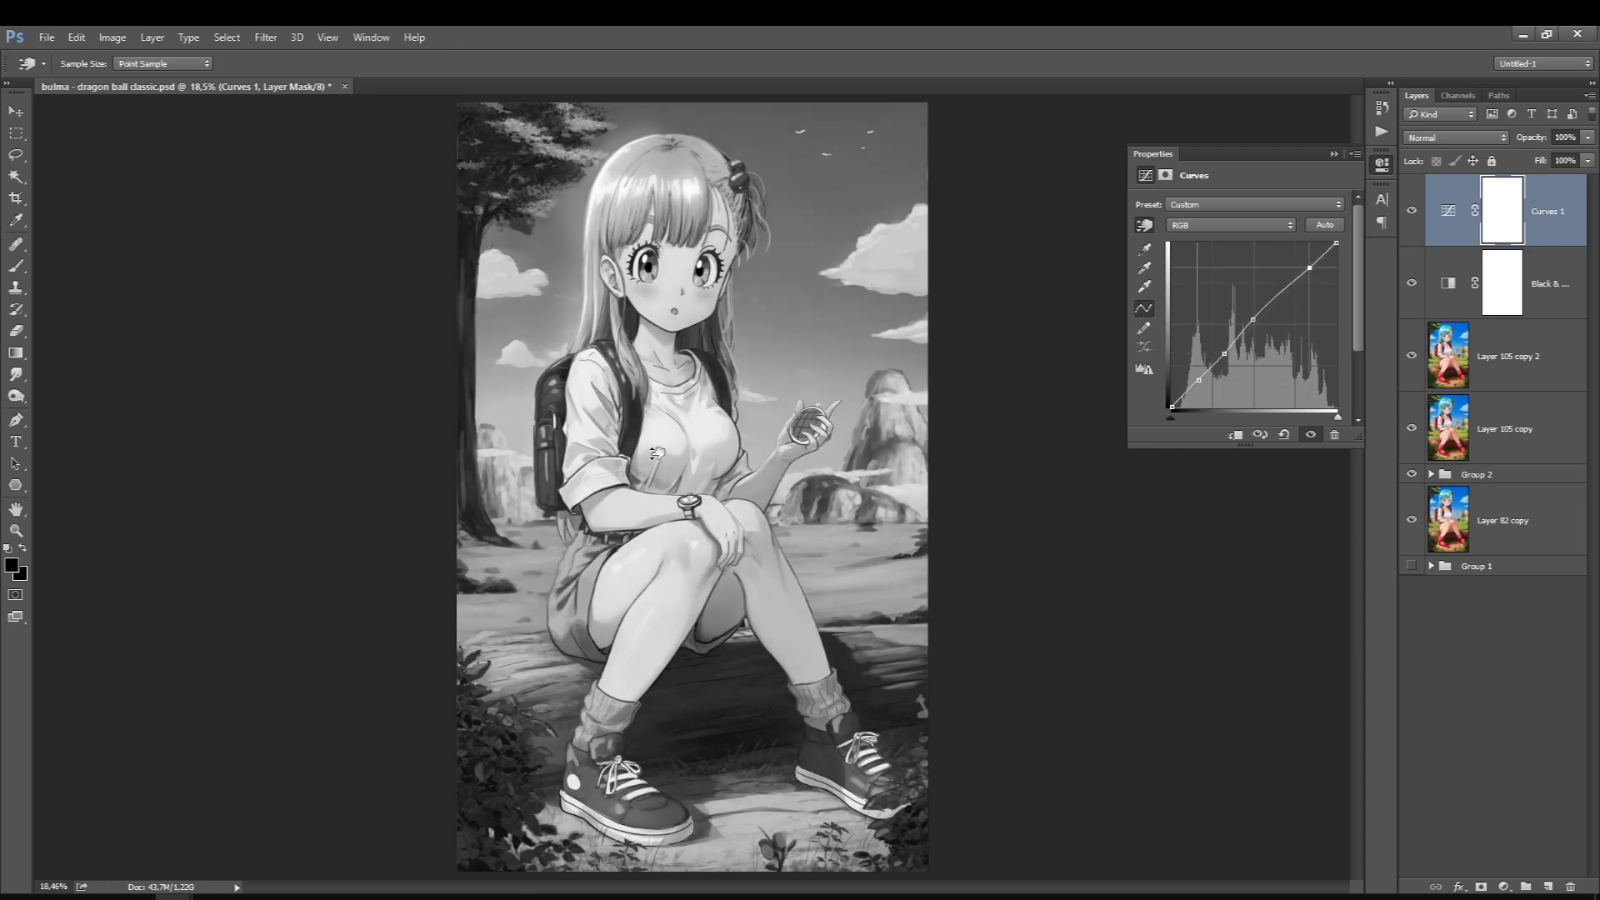
{"action": "left_click", "coordinate": [1334, 154]}
Duplicate Layer 105 copy 2 and merge it with the Black & White and Curves adjustments into one greyscale layer
{"action": "left_click", "coordinate": [1515, 345]}
{"action": "key", "text": "ctrl+j"}
{"action": "left_click", "coordinate": [1536, 211], "text": "shift"}
{"action": "key", "text": "ctrl+e"}
Set the greyscale layer to Luminosity at reduced opacity and merge it down into the colour layer
{"action": "left_click", "coordinate": [1455, 137]}
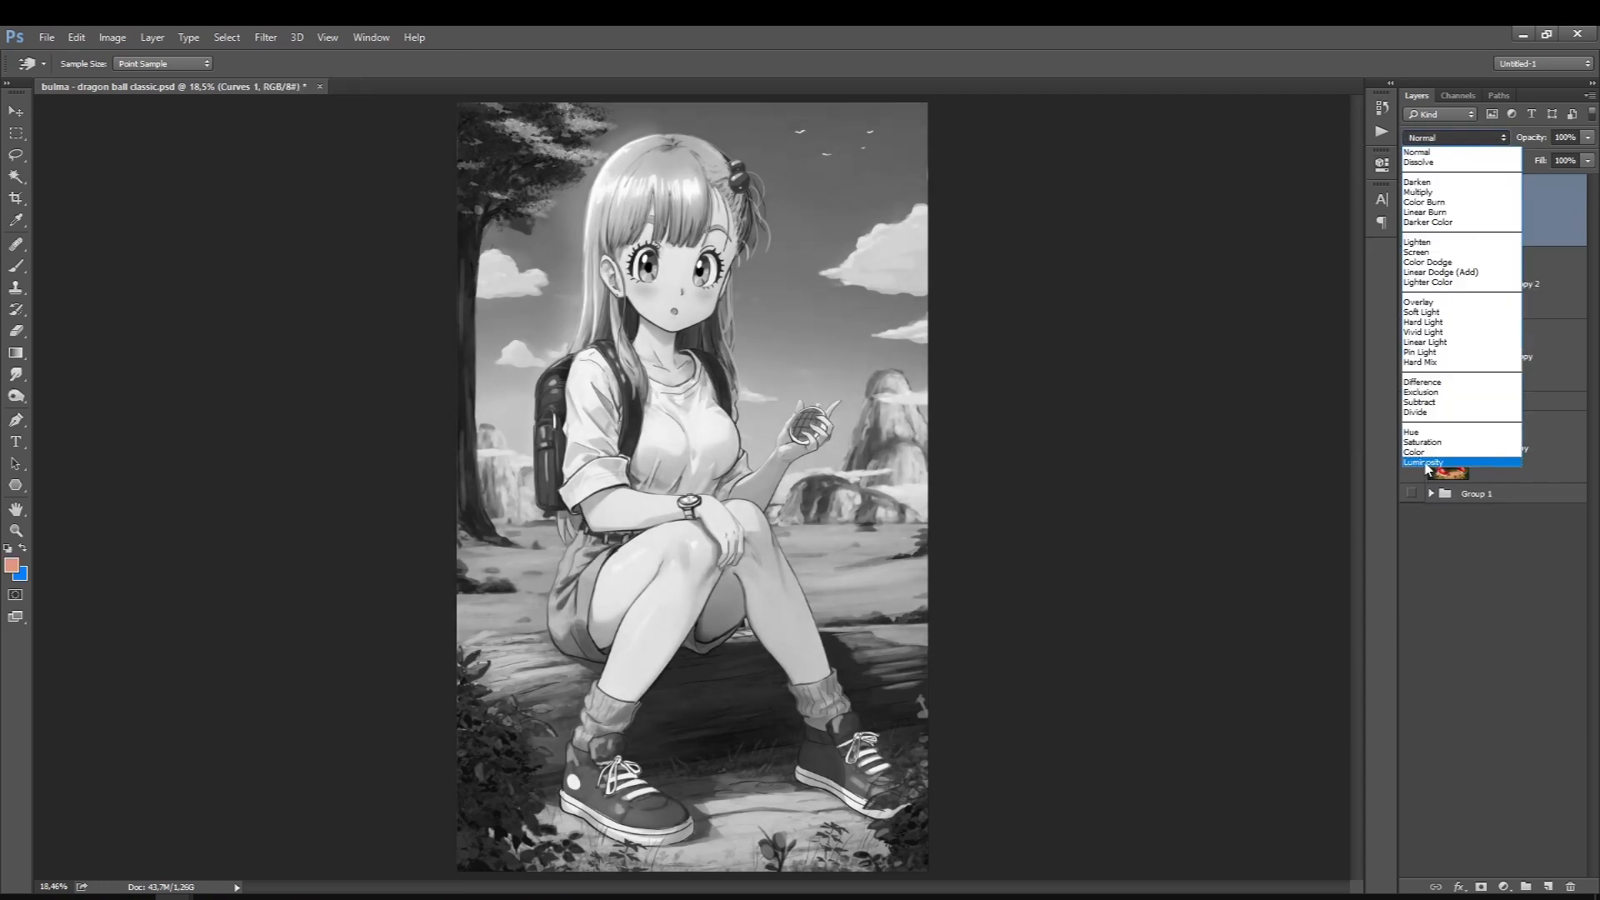
{"action": "left_click", "coordinate": [1427, 463]}
{"action": "left_click_drag", "start_coordinate": [1586, 138], "coordinate": [1556, 157]}
{"action": "key", "text": "ctrl+e"}
Compare the merged top layer on and off, duplicate it and save the illustration
{"action": "left_click", "coordinate": [1411, 211]}
{"action": "left_click", "coordinate": [1411, 211]}
{"action": "key", "text": "ctrl+j"}
{"action": "key", "text": "ctrl+s"}
In the Camera Raw filter, set Vignetting -9, Temperature +2, Contrast +6, Highlights -32, Shadows +7, Whites +13, Blacks -9, Texture +6 and Dehaze +12
{"action": "left_click", "coordinate": [265, 37]}
{"action": "left_click", "coordinate": [277, 138]}
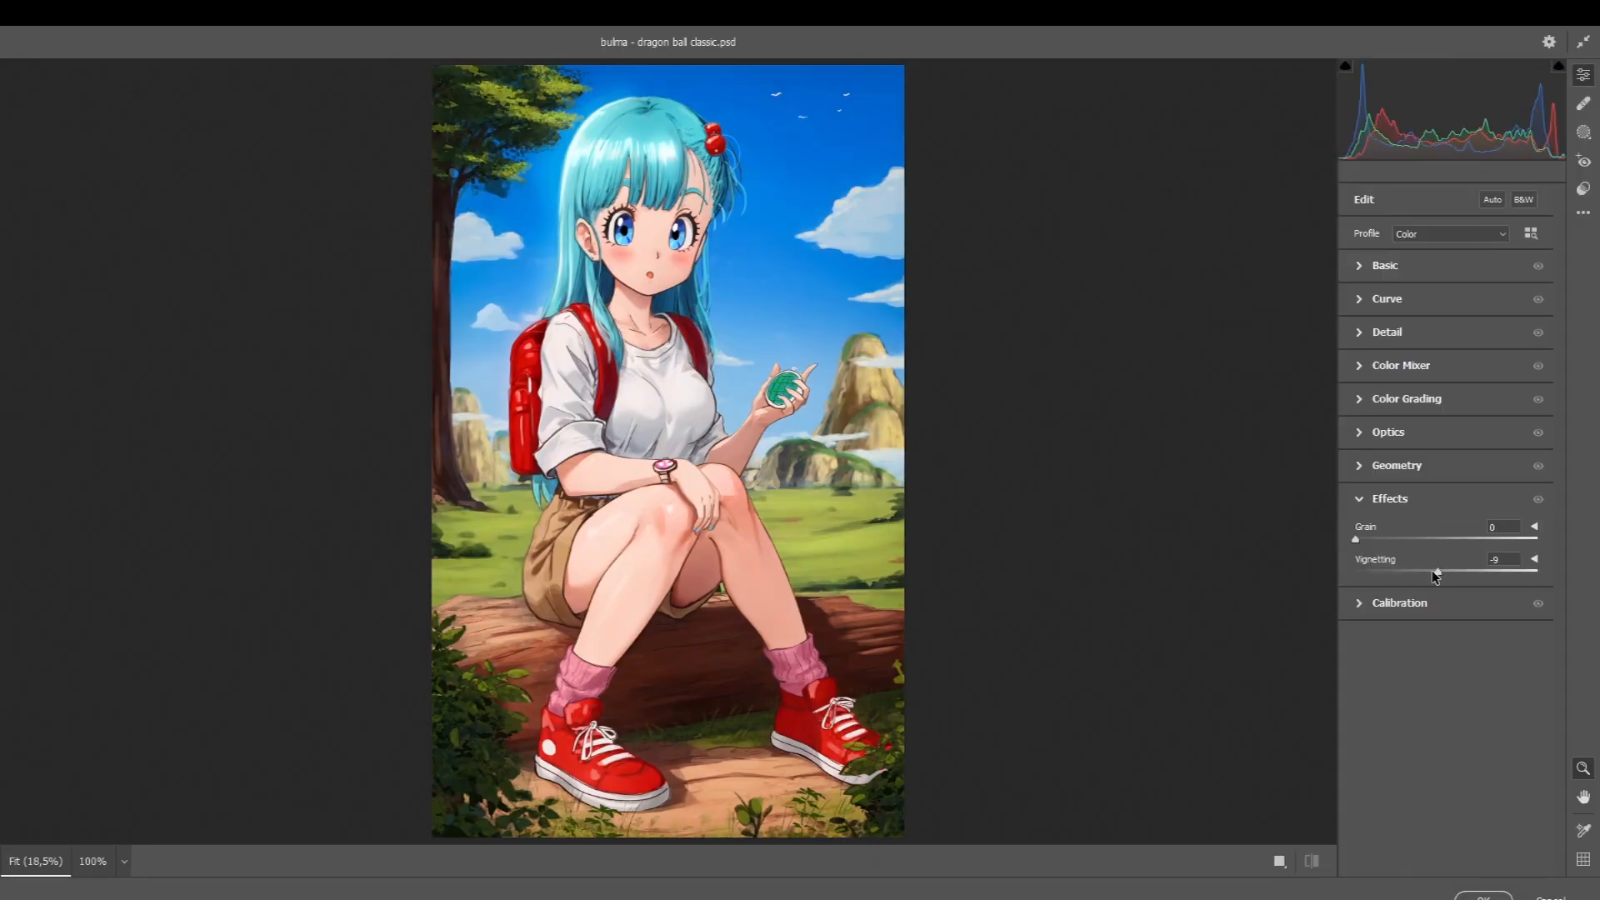
{"action": "left_click", "coordinate": [1360, 267]}
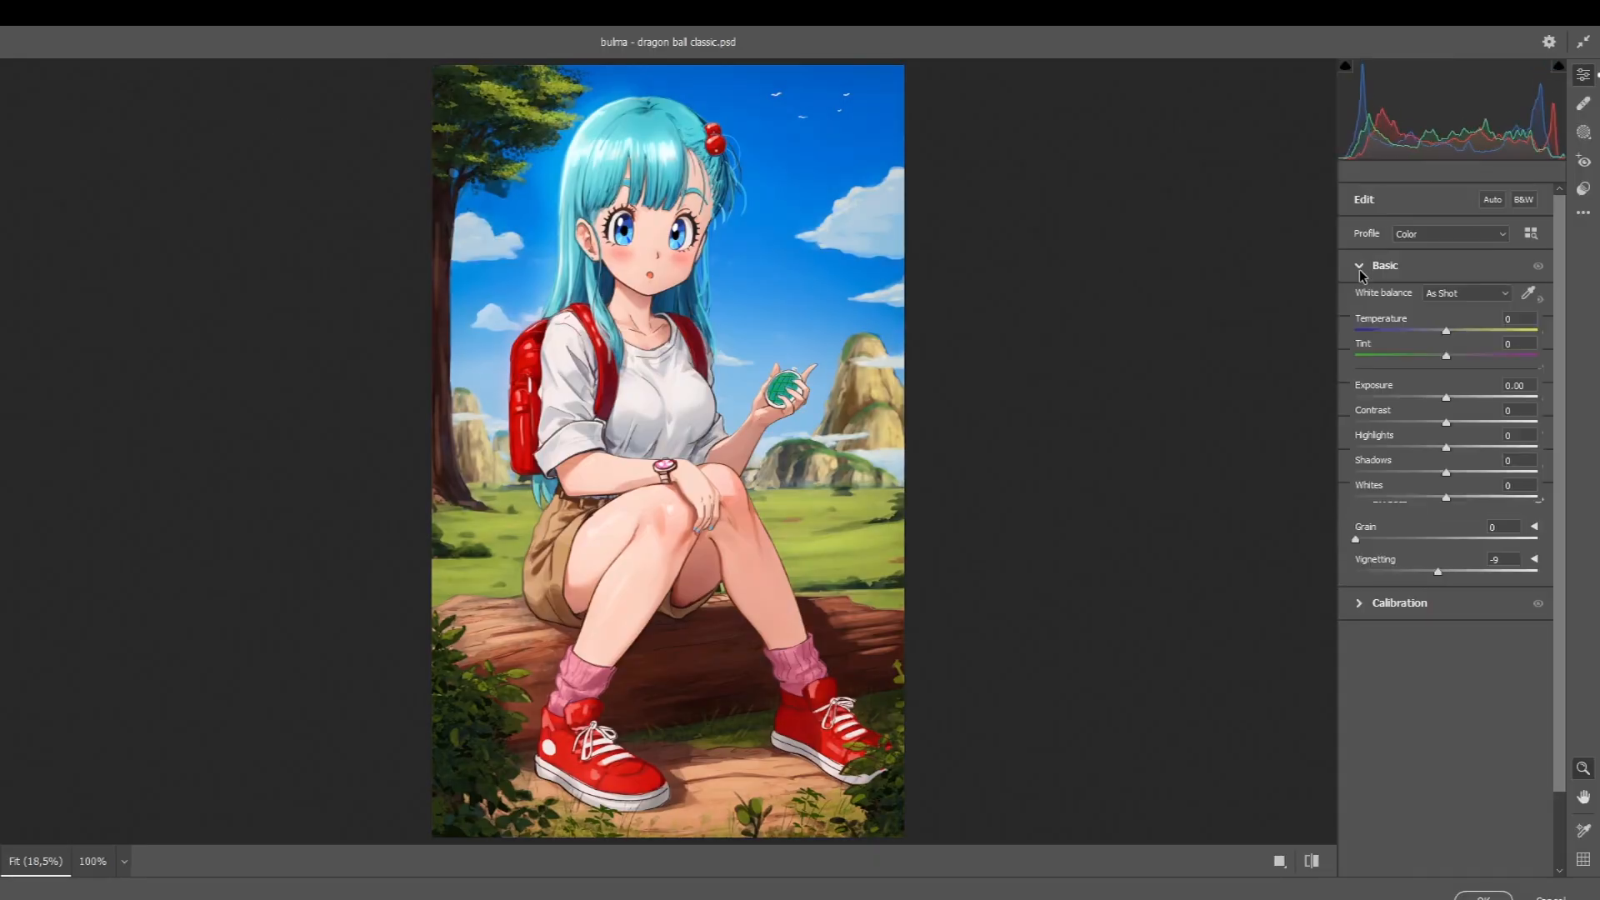
{"action": "left_click_drag", "start_coordinate": [1446, 332], "coordinate": [1438, 332]}
{"action": "left_click_drag", "start_coordinate": [1446, 422], "coordinate": [1452, 423]}
{"action": "mouse_move", "coordinate": [1446, 448]}
{"action": "left_mouse_down"}
{"action": "mouse_move", "coordinate": [1401, 450]}
{"action": "mouse_move", "coordinate": [1417, 448]}
{"action": "left_mouse_up"}
{"action": "left_click_drag", "start_coordinate": [1446, 472], "coordinate": [1438, 523]}
{"action": "left_click_drag", "start_coordinate": [1447, 565], "coordinate": [1457, 614]}
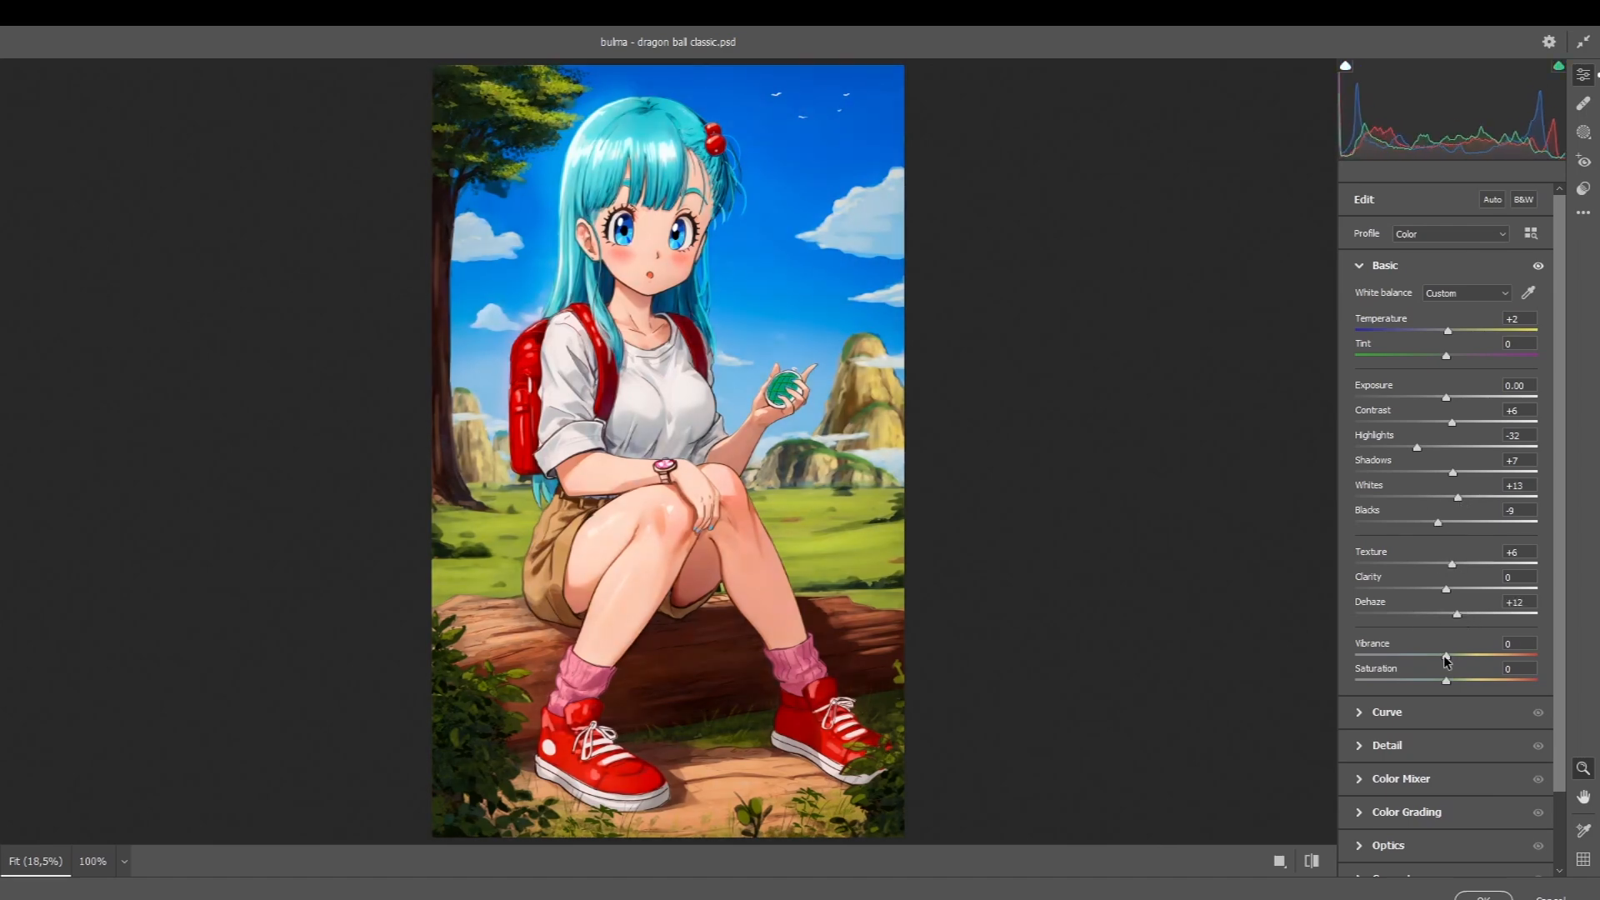
Go through the remaining Camera Raw sections, including Detail, and apply the filter to the image
{"action": "left_click", "coordinate": [1387, 745]}
{"action": "left_click", "coordinate": [1380, 370]}
{"action": "left_click", "coordinate": [1375, 332]}
{"action": "left_click", "coordinate": [1483, 896]}
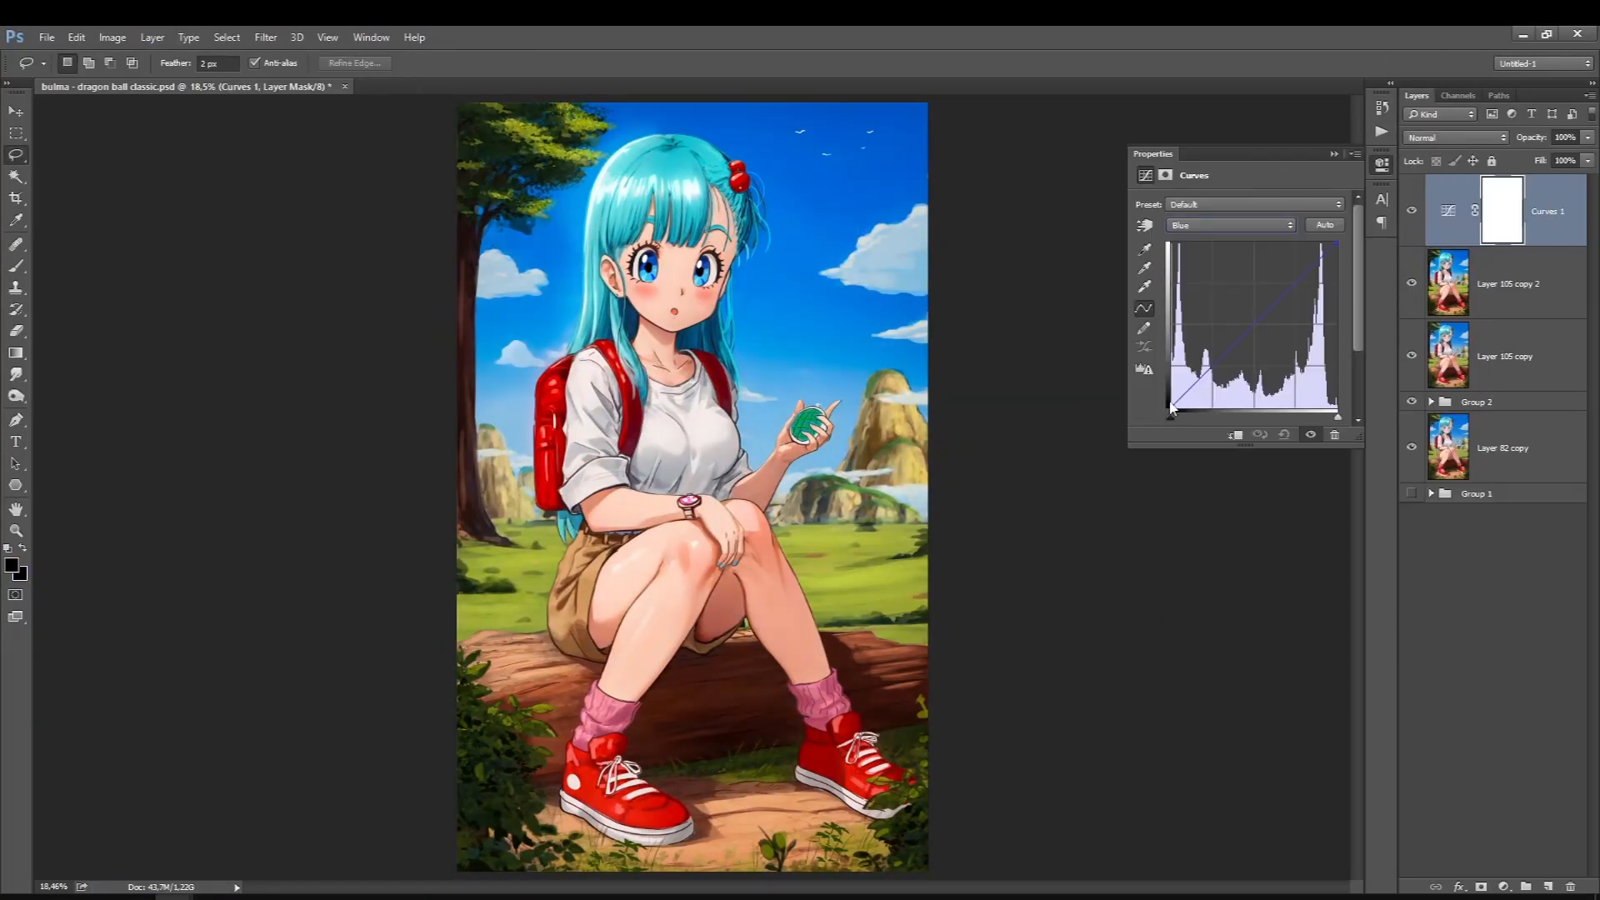
Subtly reshape the colour-channel curves of the new Curves layer, lifting the Blue channel's shadow end, and compare the effect
{"action": "left_click", "coordinate": [1230, 225]}
{"action": "left_click_drag", "start_coordinate": [1168, 389], "coordinate": [1168, 392]}
{"action": "left_click", "coordinate": [1200, 250]}
{"action": "double_click", "coordinate": [1457, 213]}
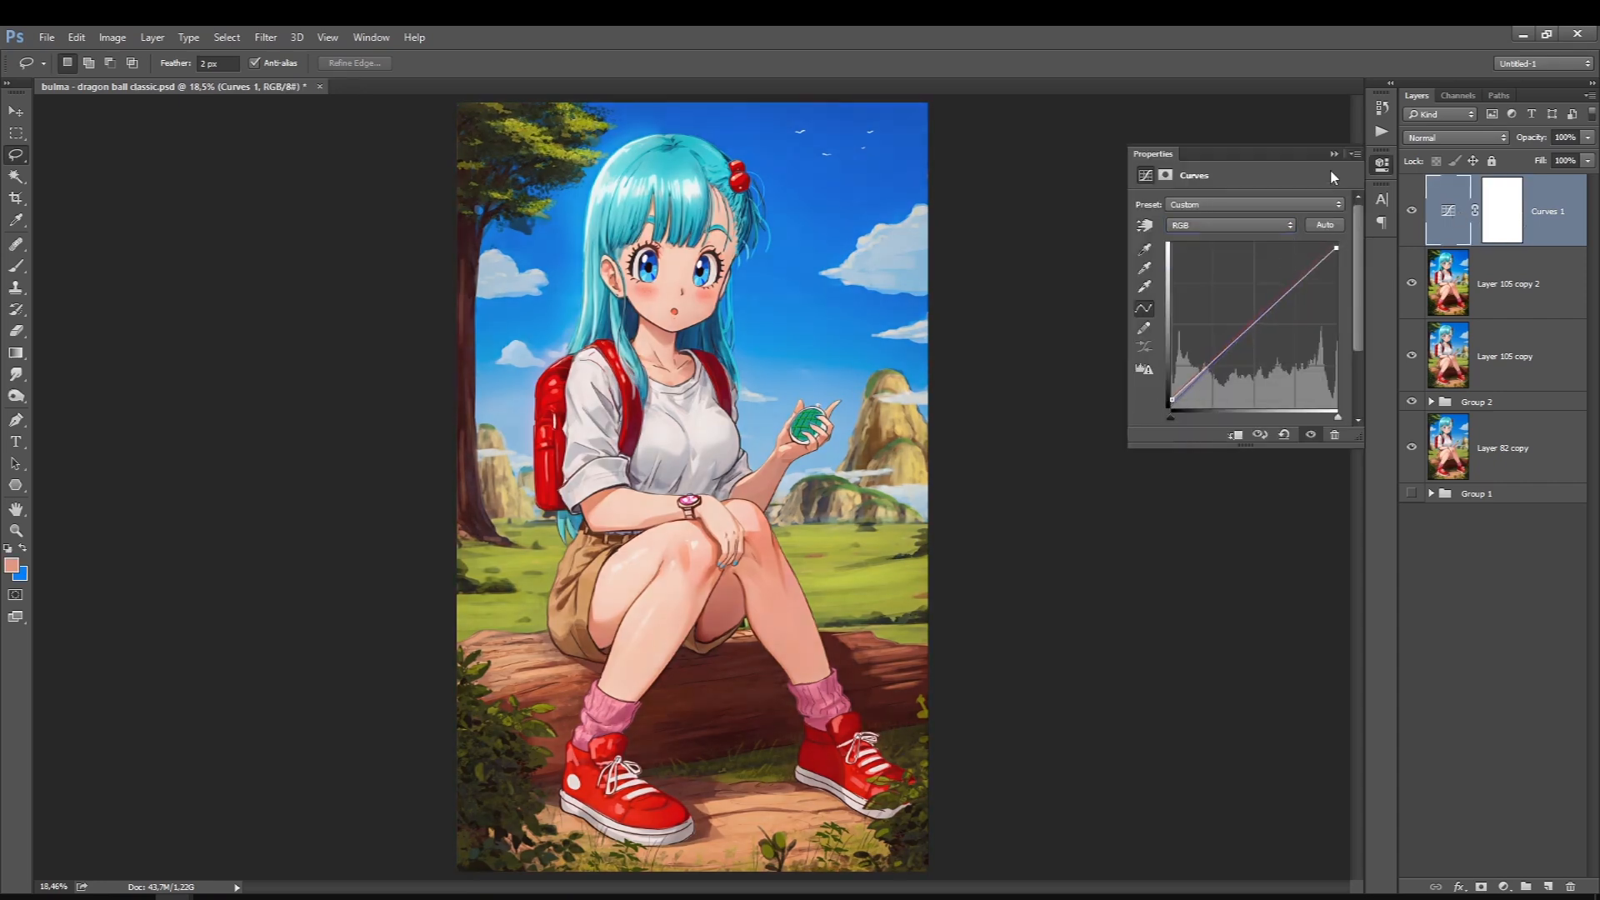
{"action": "left_click", "coordinate": [1414, 219]}
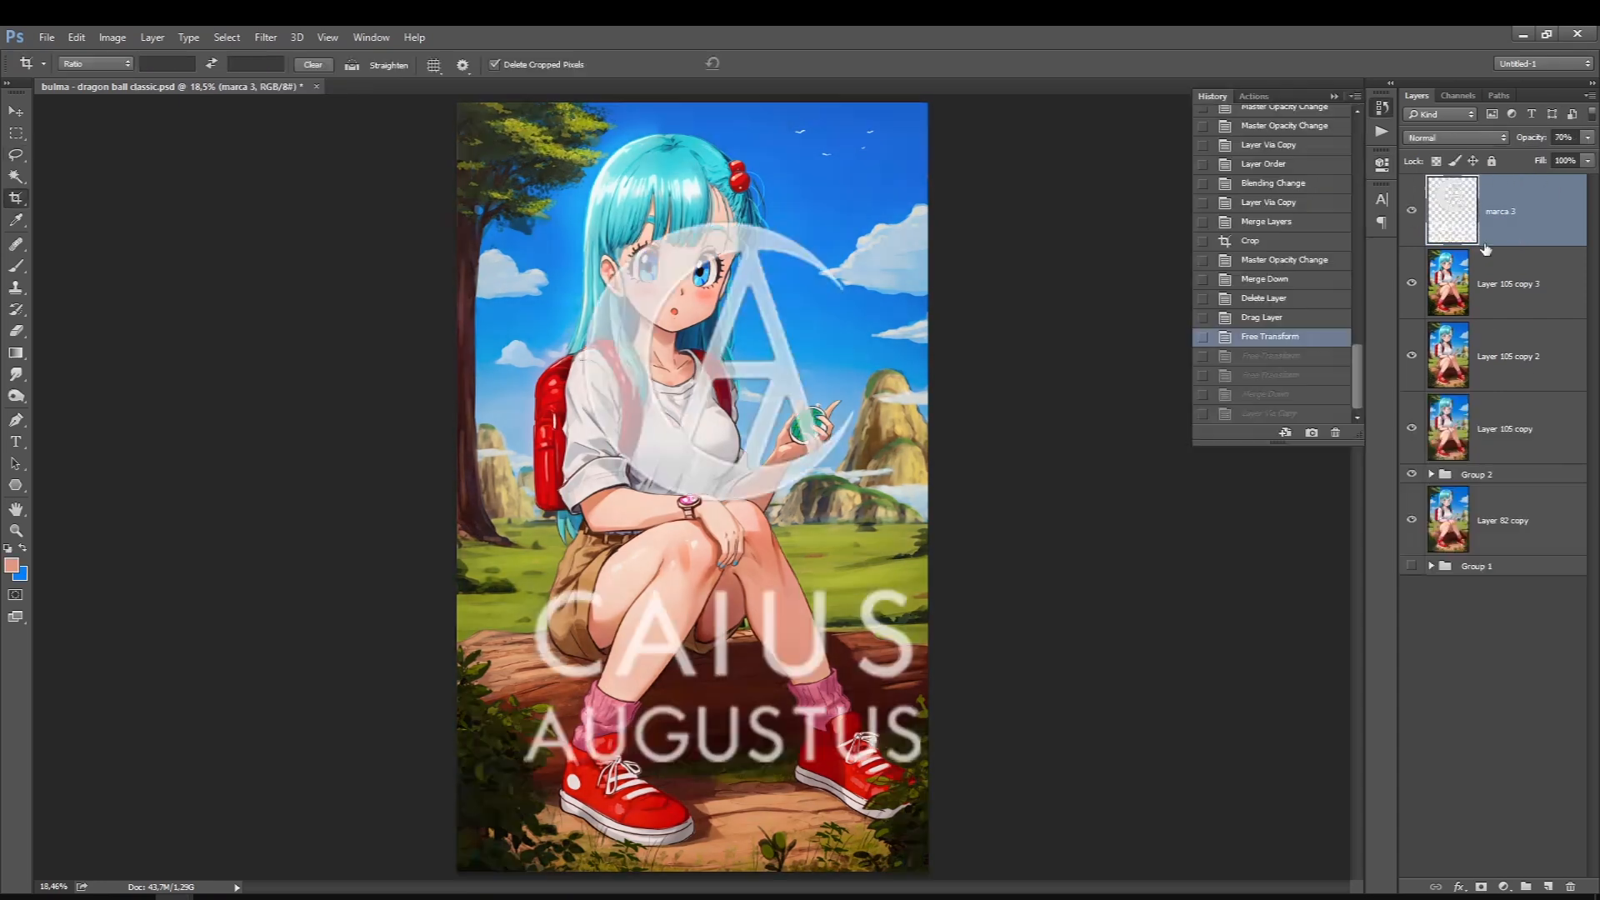
Shrink the large watermark logo on layer marca 3 and place it in the lower-left corner of the illustration
{"action": "key", "text": "ctrl+t"}
{"action": "left_click_drag", "start_coordinate": [925, 208], "coordinate": [500, 809]}
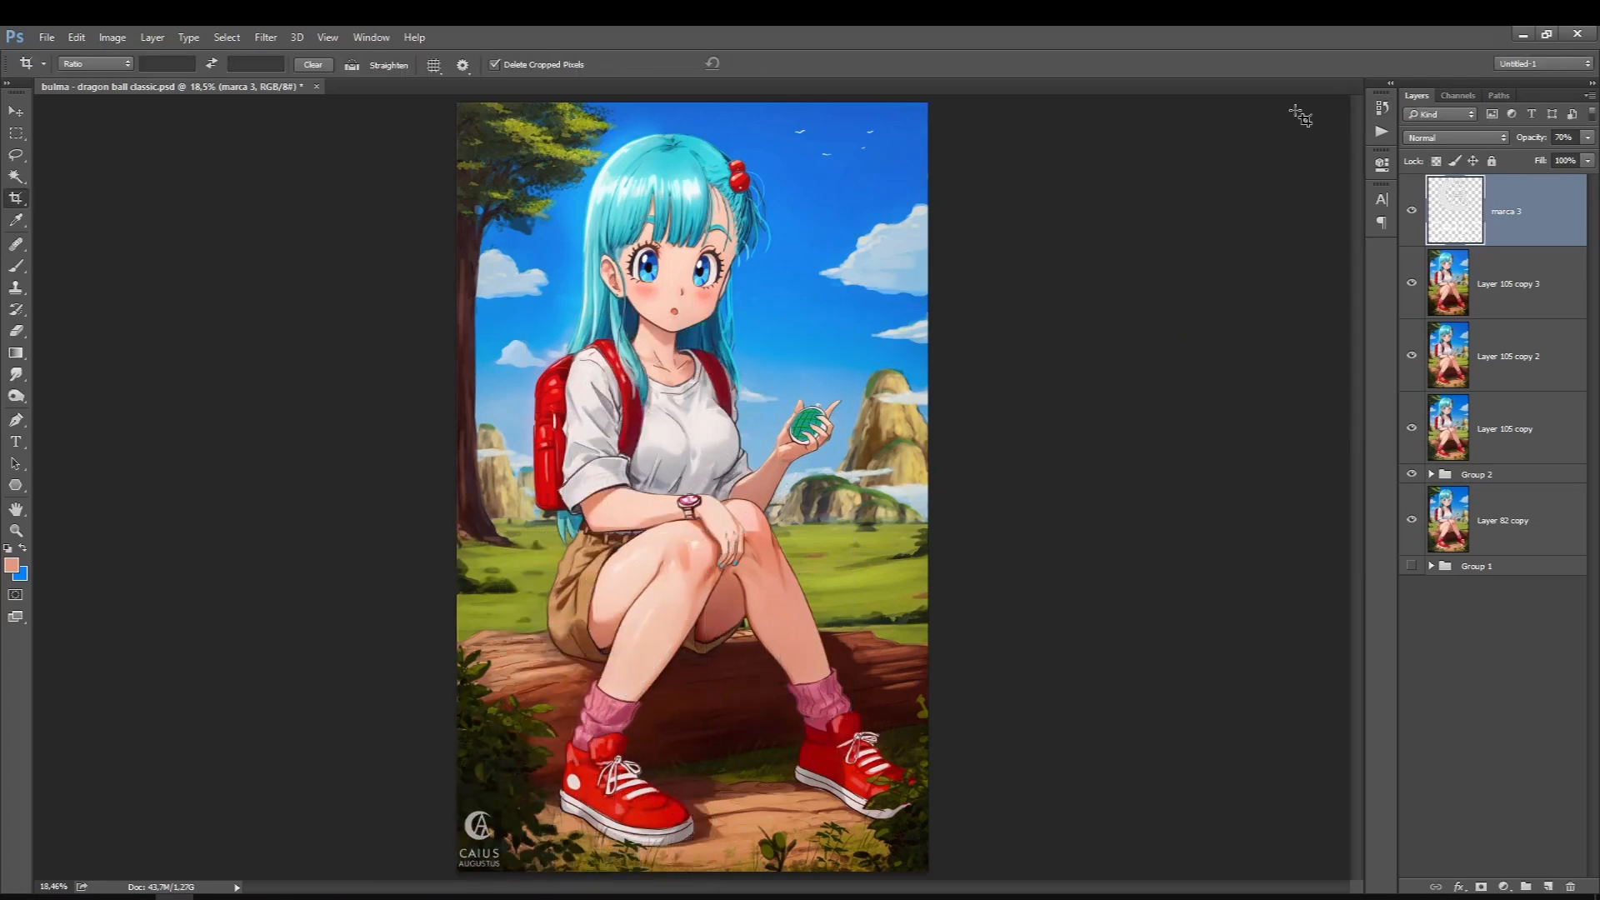
{"action": "key", "text": "Return"}
{"action": "key", "text": "c"}
Return to Layer 105 copy 3 with the Brush tool and sample a green from the radar in the raised hand
{"action": "scroll", "coordinate": [566, 241], "scroll_direction": "up", "scroll_amount": 1}
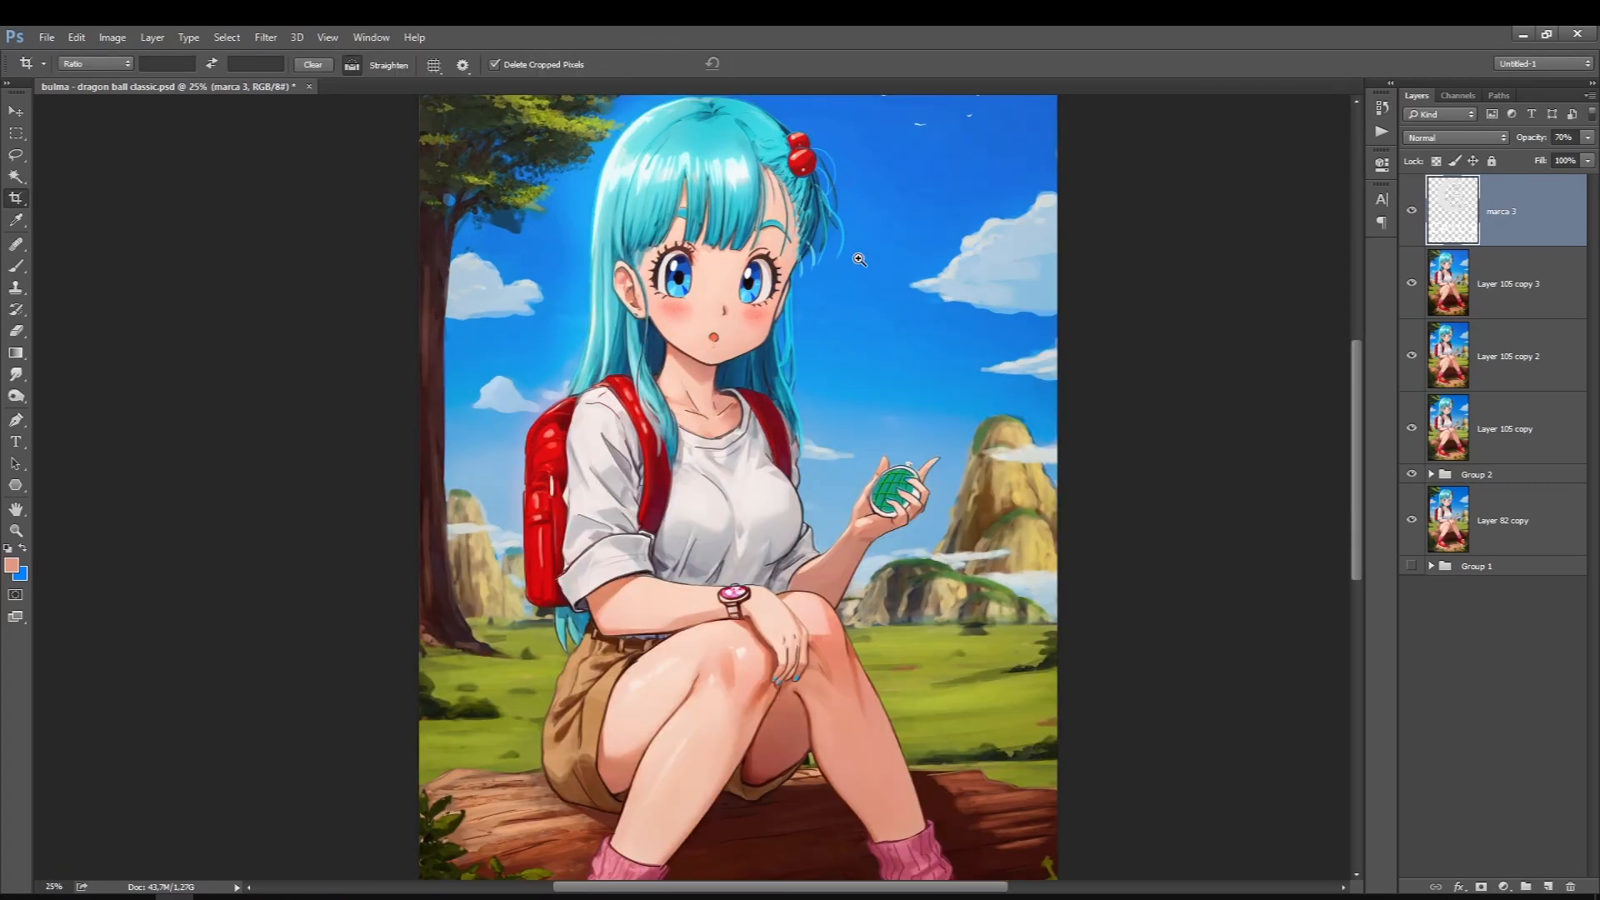
{"action": "key", "text": "alt+["}
{"action": "scroll", "coordinate": [906, 492], "scroll_direction": "up", "scroll_amount": 5}
{"action": "key", "text": "b"}
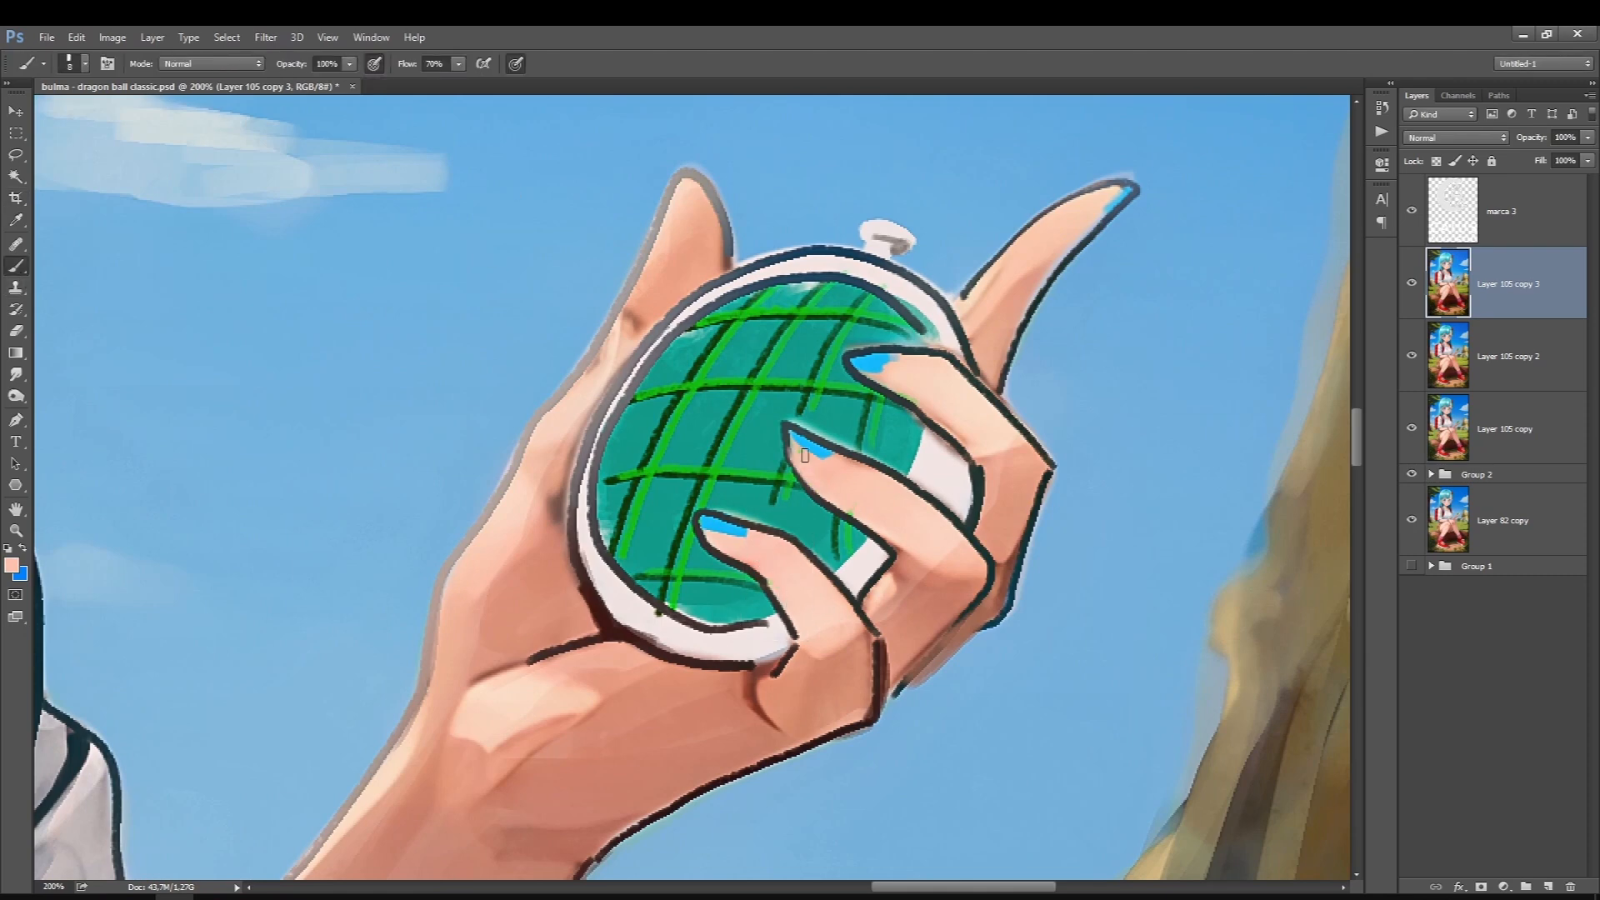
{"action": "left_click", "coordinate": [12, 565]}
{"action": "left_click", "coordinate": [783, 480]}
{"action": "key", "text": "Return"}
Paint a large soft green glow over the radar and fingers on a new layer with a greatly enlarged soft brush
{"action": "key", "text": "ctrl+alt+shift+n"}
{"action": "right_click", "coordinate": [816, 523]}
{"action": "double_click", "coordinate": [846, 673]}
{"action": "key", "text": "bracketright"}
{"action": "key", "text": "bracketright"}
{"action": "key", "text": "bracketright"}
{"action": "key", "text": "bracketright"}
{"action": "key", "text": "bracketright"}
{"action": "key", "text": "bracketright"}
{"action": "key", "text": "bracketright"}
{"action": "key", "text": "bracketright"}
{"action": "key", "text": "bracketright"}
{"action": "key", "text": "bracketright"}
{"action": "key", "text": "bracketright"}
{"action": "key", "text": "bracketright"}
{"action": "key", "text": "bracketright"}
{"action": "key", "text": "bracketright"}
{"action": "key", "text": "bracketright"}
{"action": "key", "text": "bracketright"}
{"action": "key", "text": "bracketright"}
{"action": "left_click", "coordinate": [798, 437]}
{"action": "left_click", "coordinate": [797, 452]}
Change the green glow layer's blend mode, trying Overlay, and reduce its opacity
{"action": "left_click", "coordinate": [1454, 137]}
{"action": "left_click", "coordinate": [1439, 301]}
{"action": "left_click", "coordinate": [1455, 137]}
{"action": "left_click", "coordinate": [1439, 318]}
{"action": "mouse_move", "coordinate": [1587, 137]}
{"action": "left_mouse_down"}
{"action": "mouse_move", "coordinate": [1576, 157]}
{"action": "mouse_move", "coordinate": [1538, 157]}
{"action": "left_mouse_up"}
Paint a small orange-red dot on the radar's grid on a new layer with a small brush
{"action": "left_click", "coordinate": [12, 565]}
{"action": "left_click", "coordinate": [1397, 386]}
{"action": "left_click", "coordinate": [12, 566]}
{"action": "left_click_drag", "start_coordinate": [1247, 540], "coordinate": [1247, 602]}
{"action": "left_click", "coordinate": [1397, 385]}
{"action": "left_click", "coordinate": [1548, 886]}
{"action": "right_click", "coordinate": [989, 478]}
{"action": "double_click", "coordinate": [1018, 629]}
{"action": "left_click", "coordinate": [807, 330]}
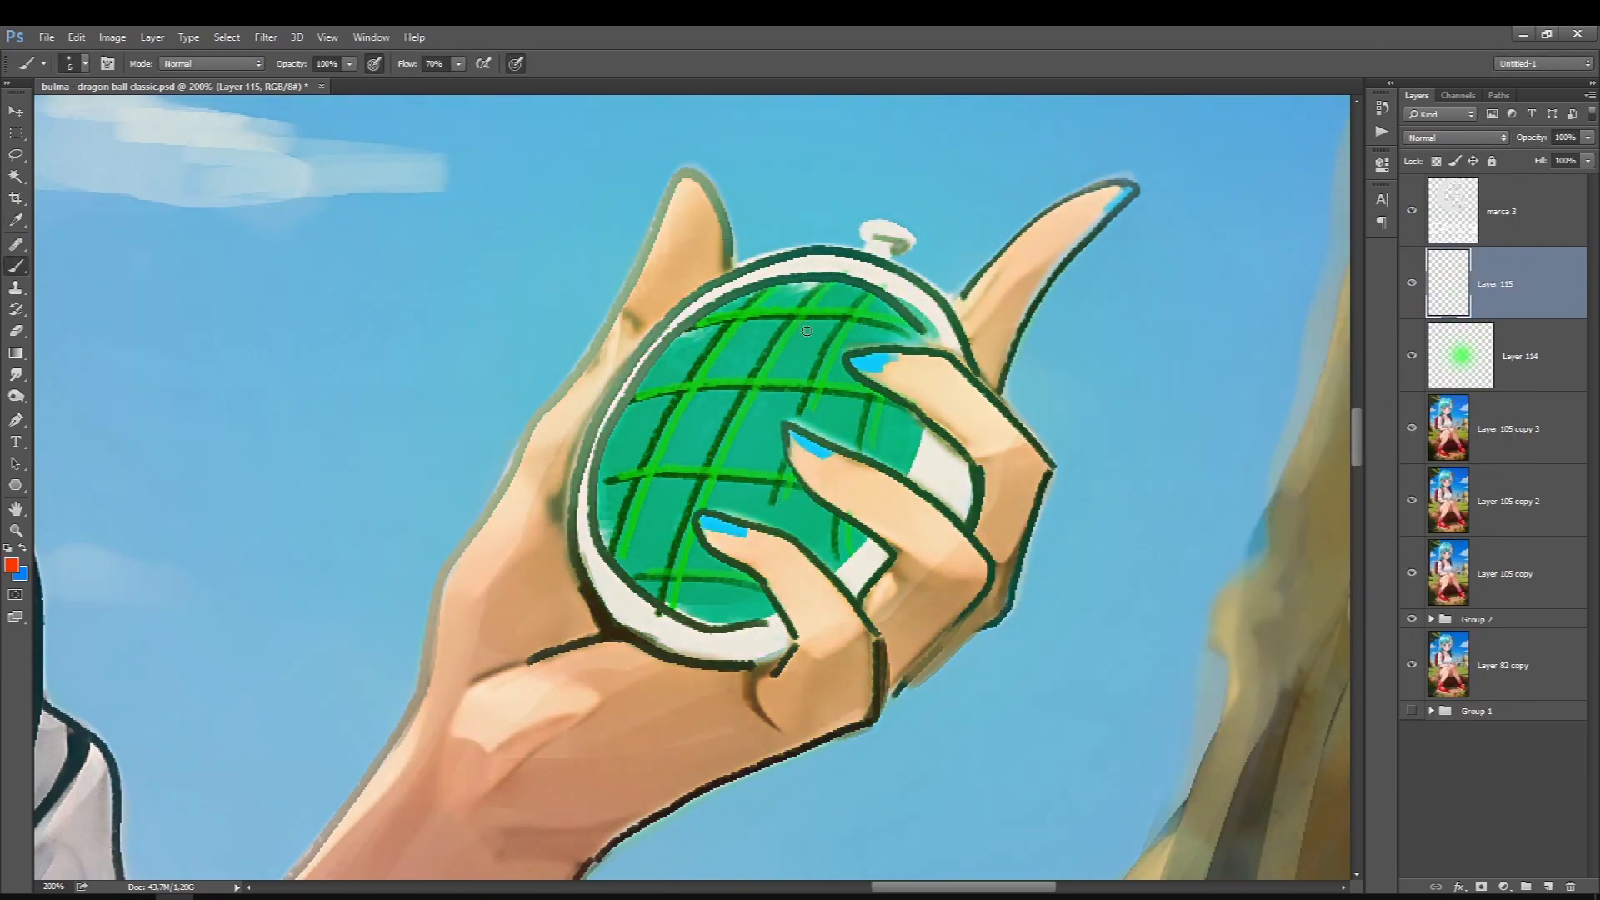
{"action": "left_click", "coordinate": [11, 566]}
{"action": "left_click", "coordinate": [1397, 384]}
{"action": "key", "text": "ctrl+0"}
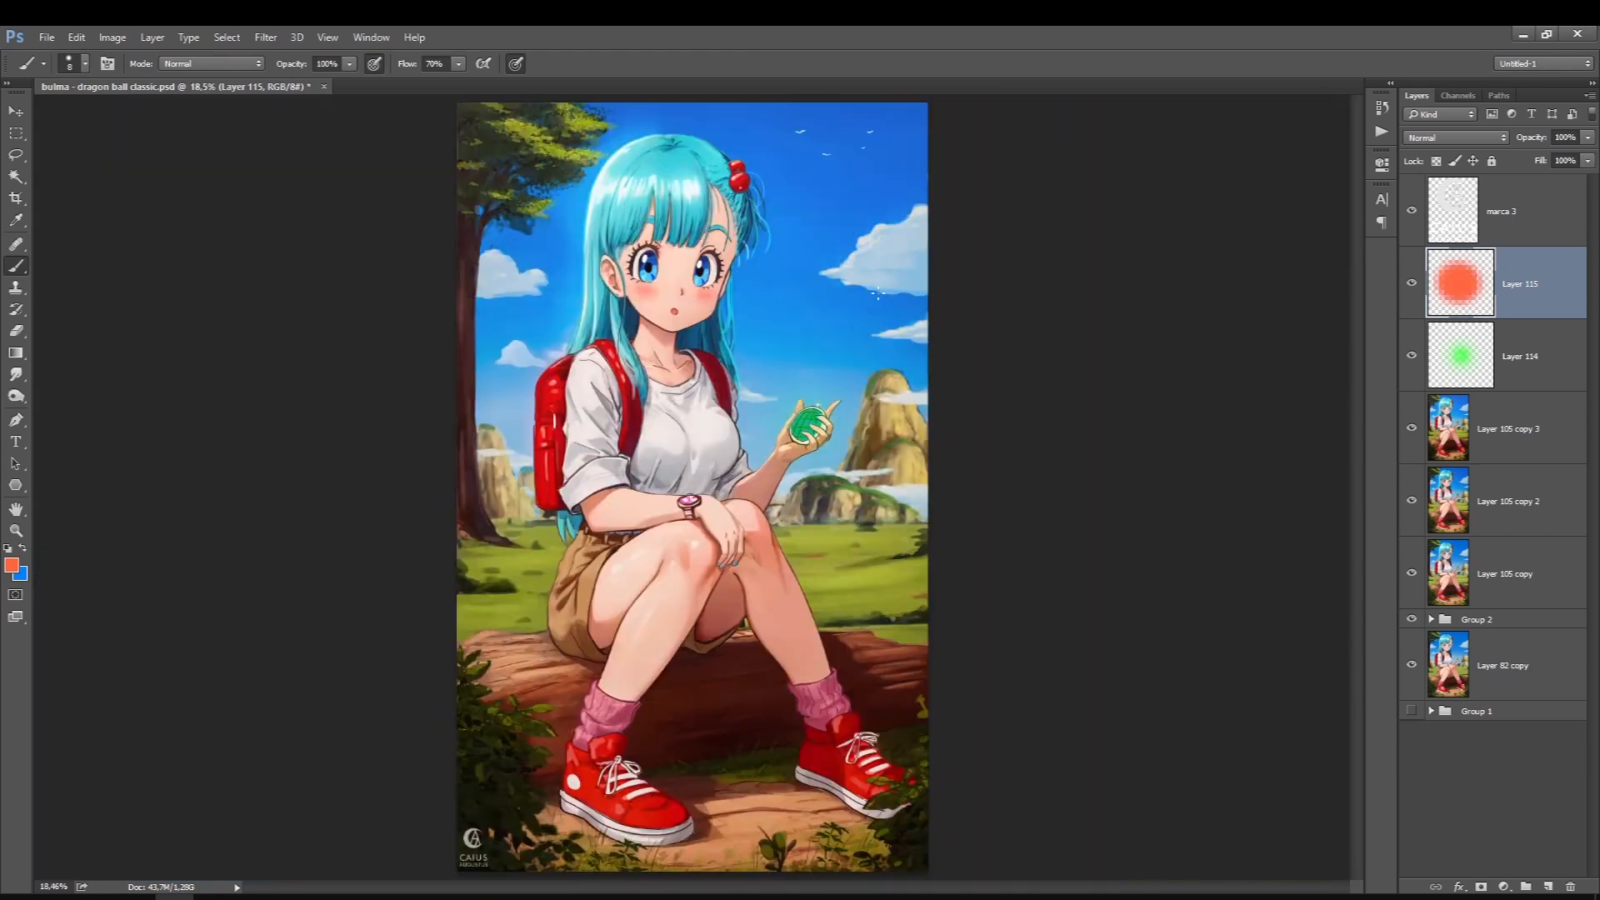
Merge the orange dot and green glow layers with Layer 105 copy 3 and duplicate the result
{"action": "left_click", "coordinate": [1465, 422], "text": "shift"}
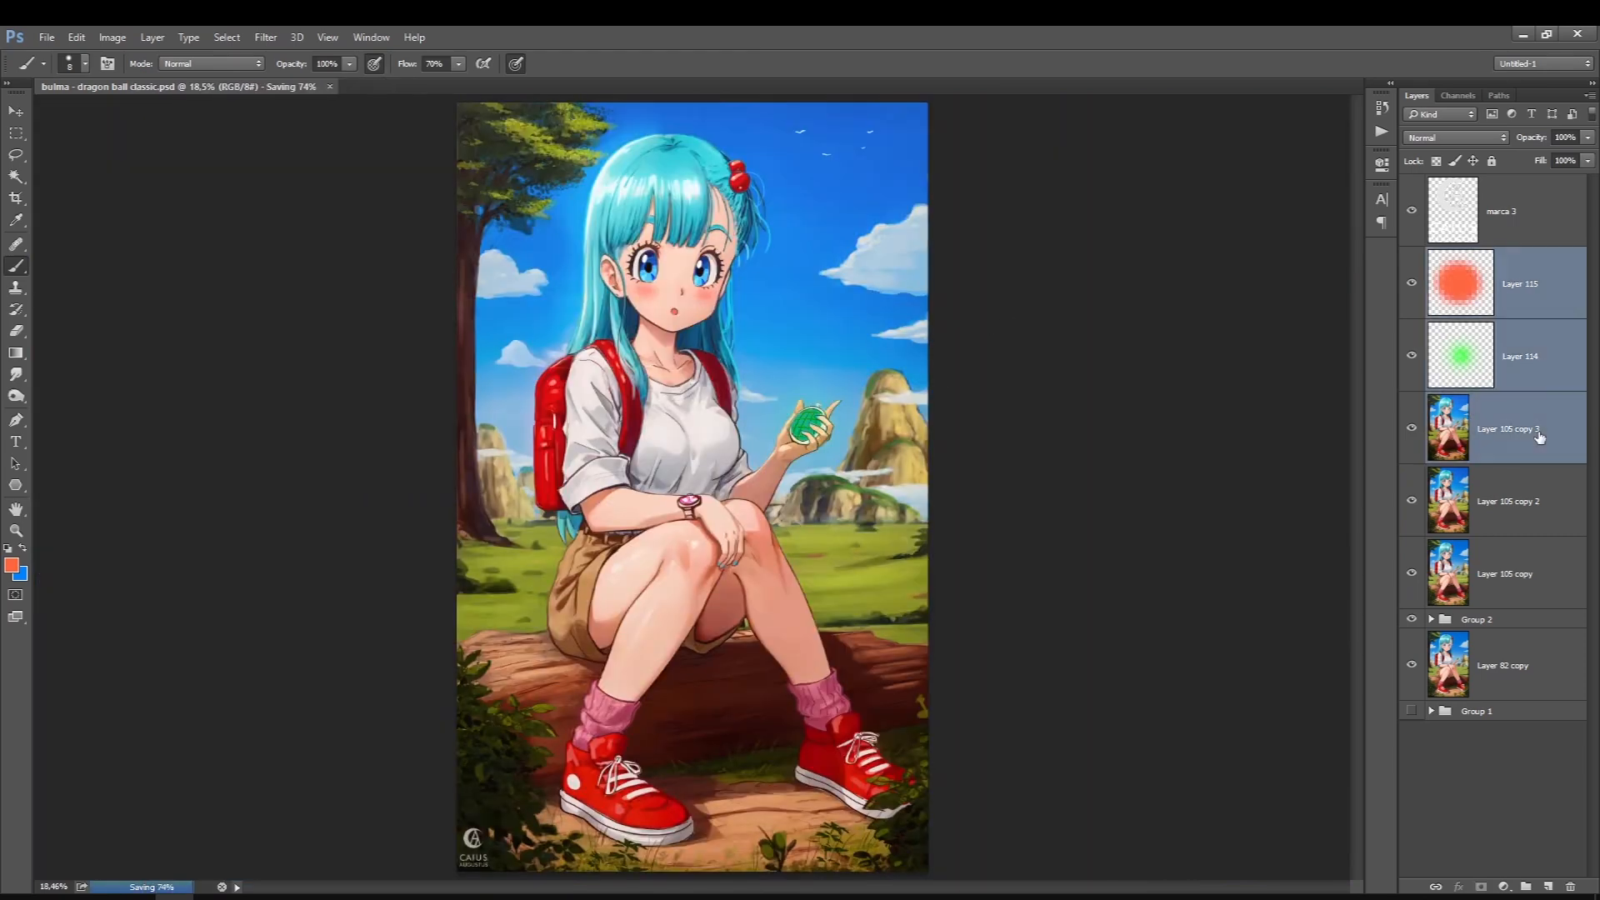
{"action": "key", "text": "ctrl+e"}
{"action": "key", "text": "ctrl+j"}
Apply the Add Noise filter with uniform distribution to the duplicated layer
{"action": "left_click", "coordinate": [266, 37]}
{"action": "mouse_move", "coordinate": [287, 265]}
{"action": "left_click", "coordinate": [524, 259]}
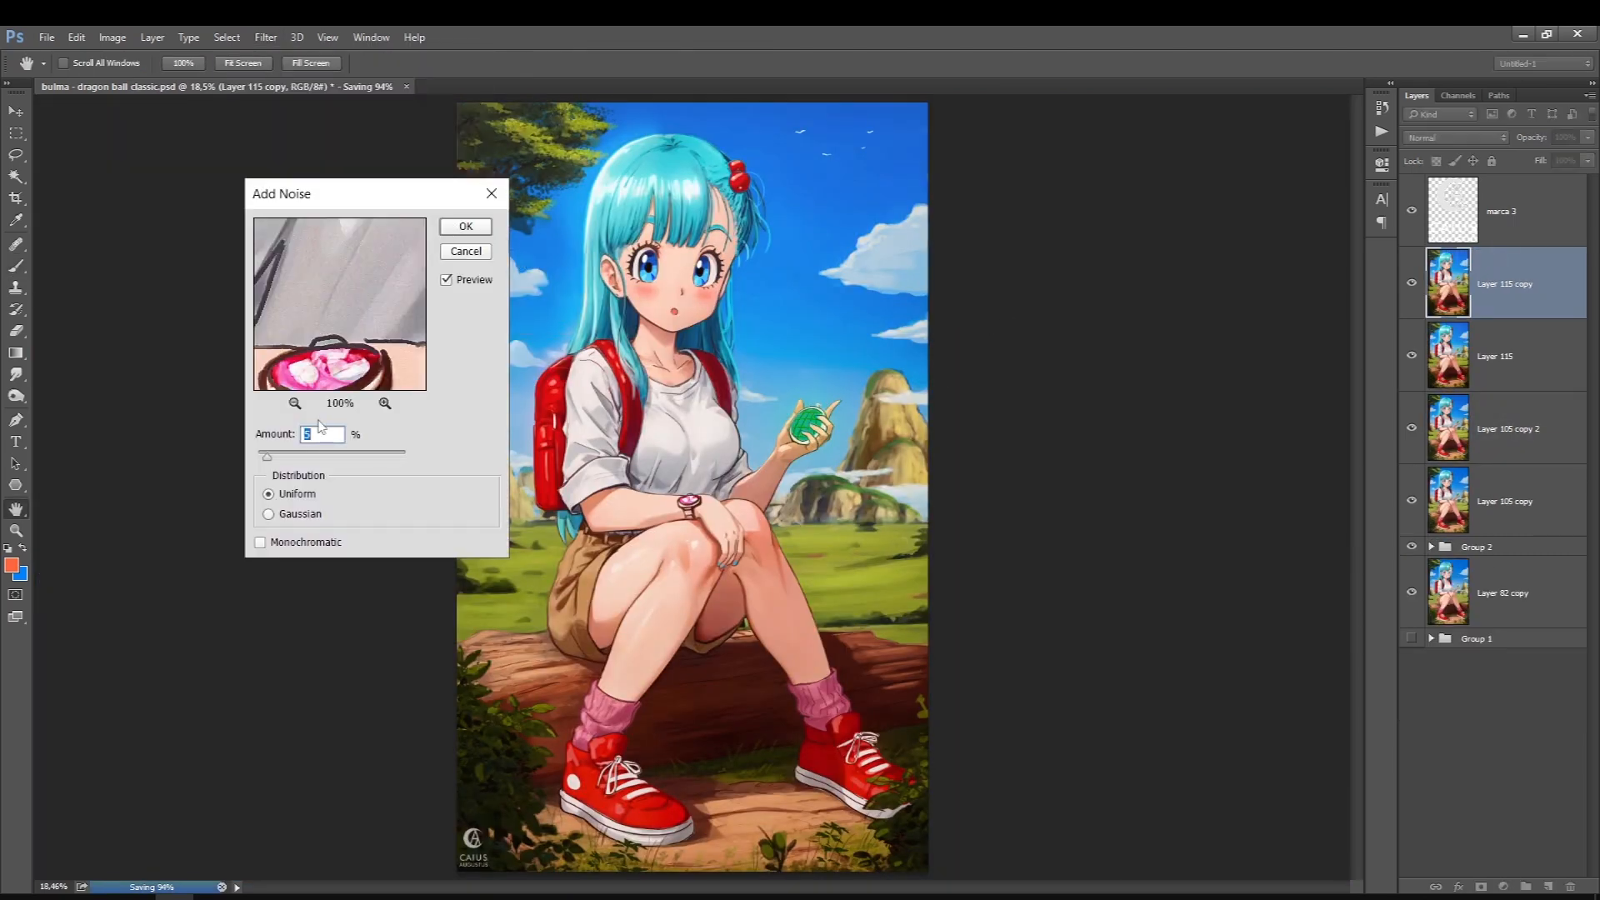
{"action": "key", "text": "Return"}
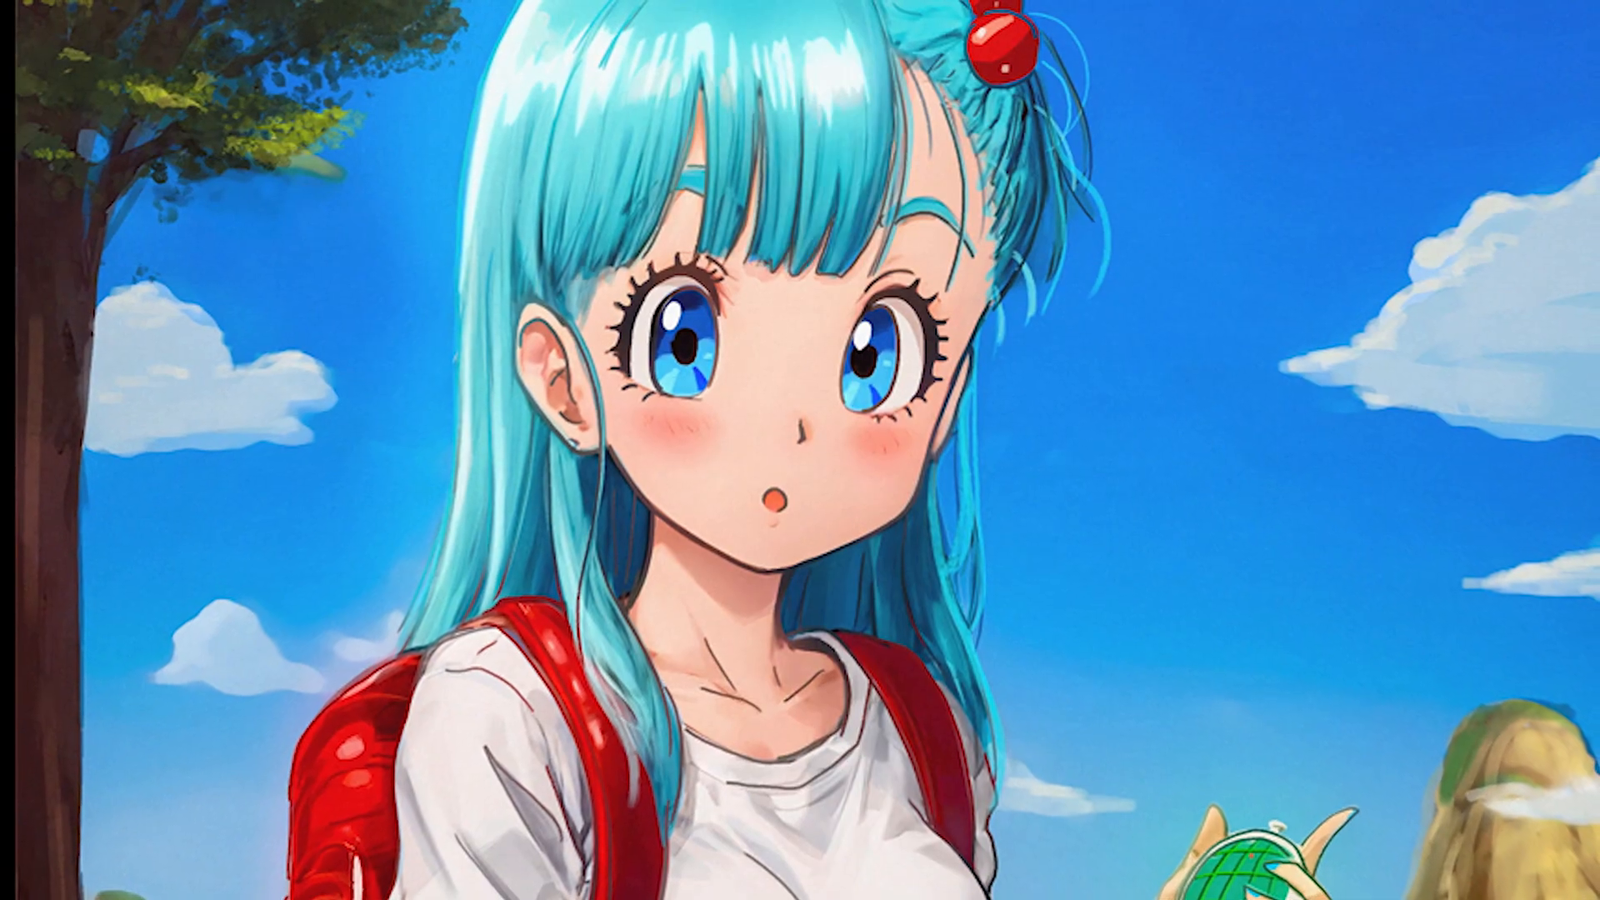